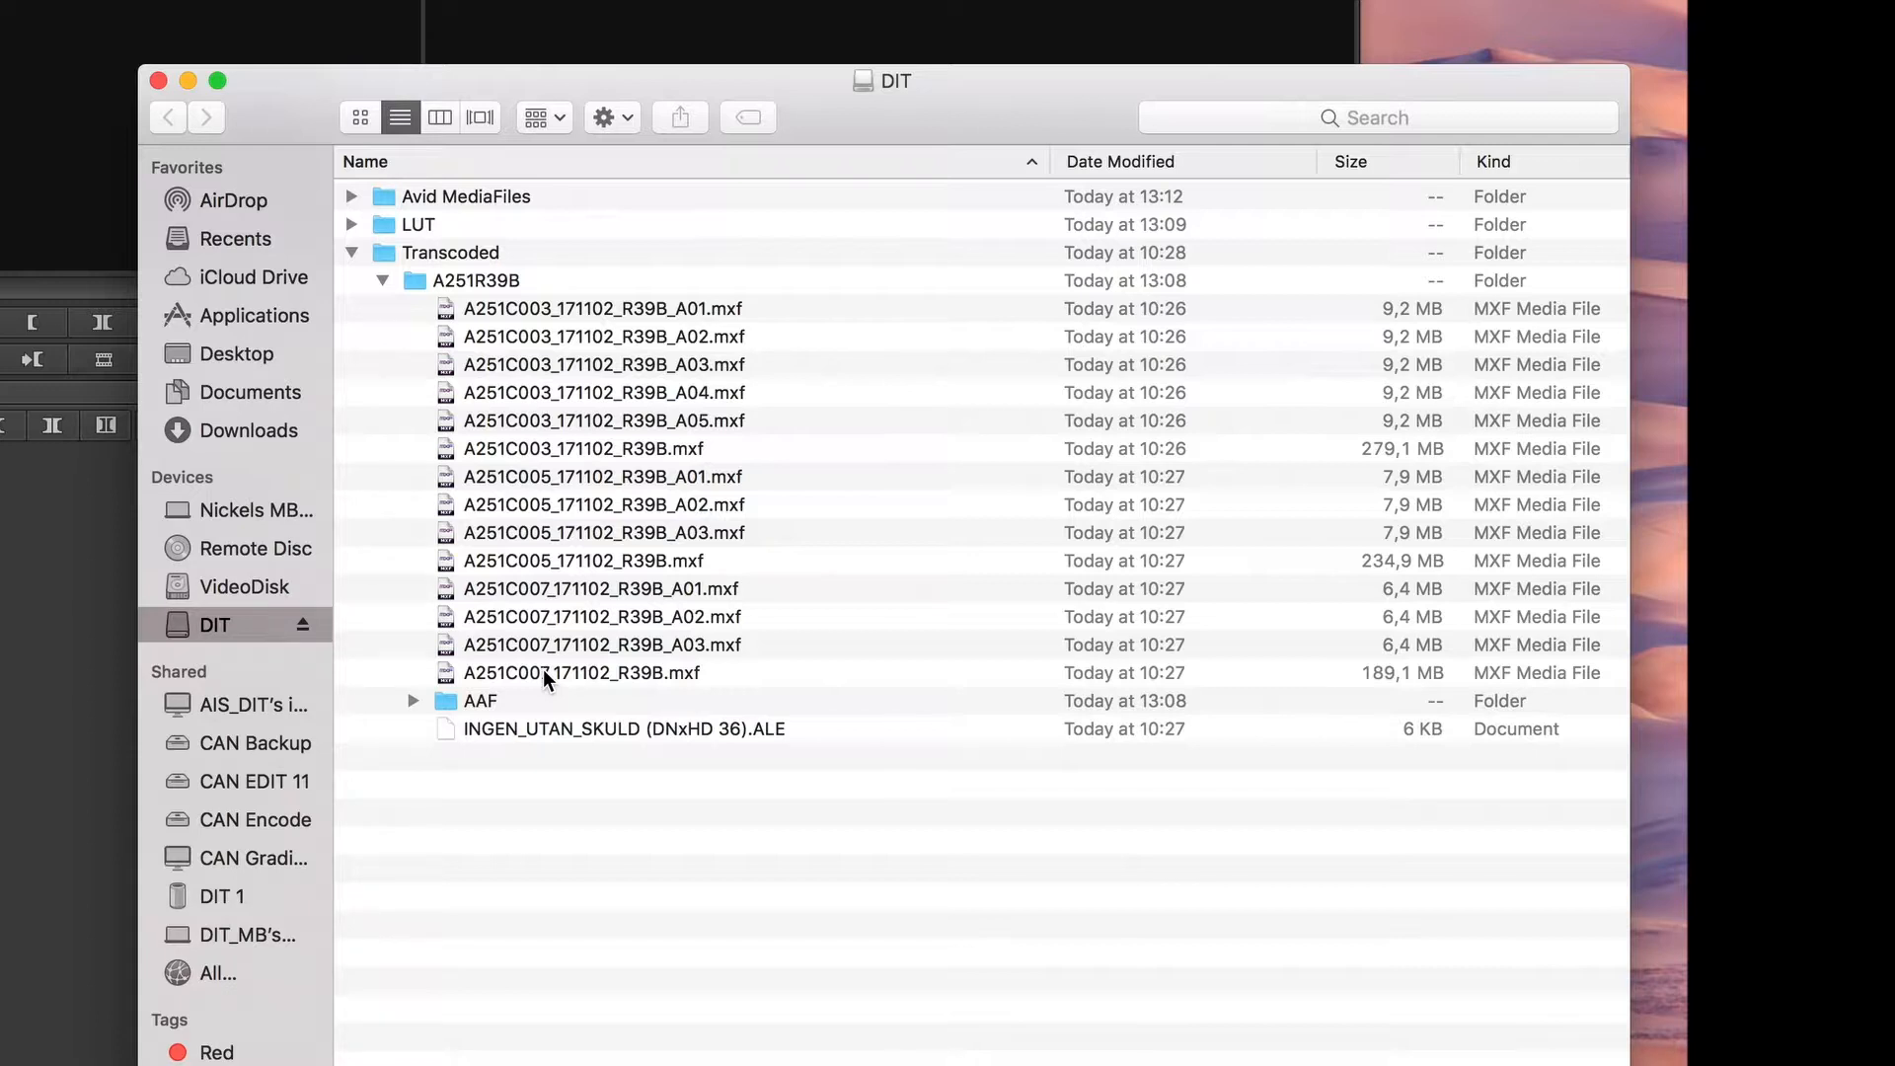
- Examine the AAF folder inside A251R39B and the MXF folder inside Avid MediaFiles on the DIT drive
left_click(413, 701)
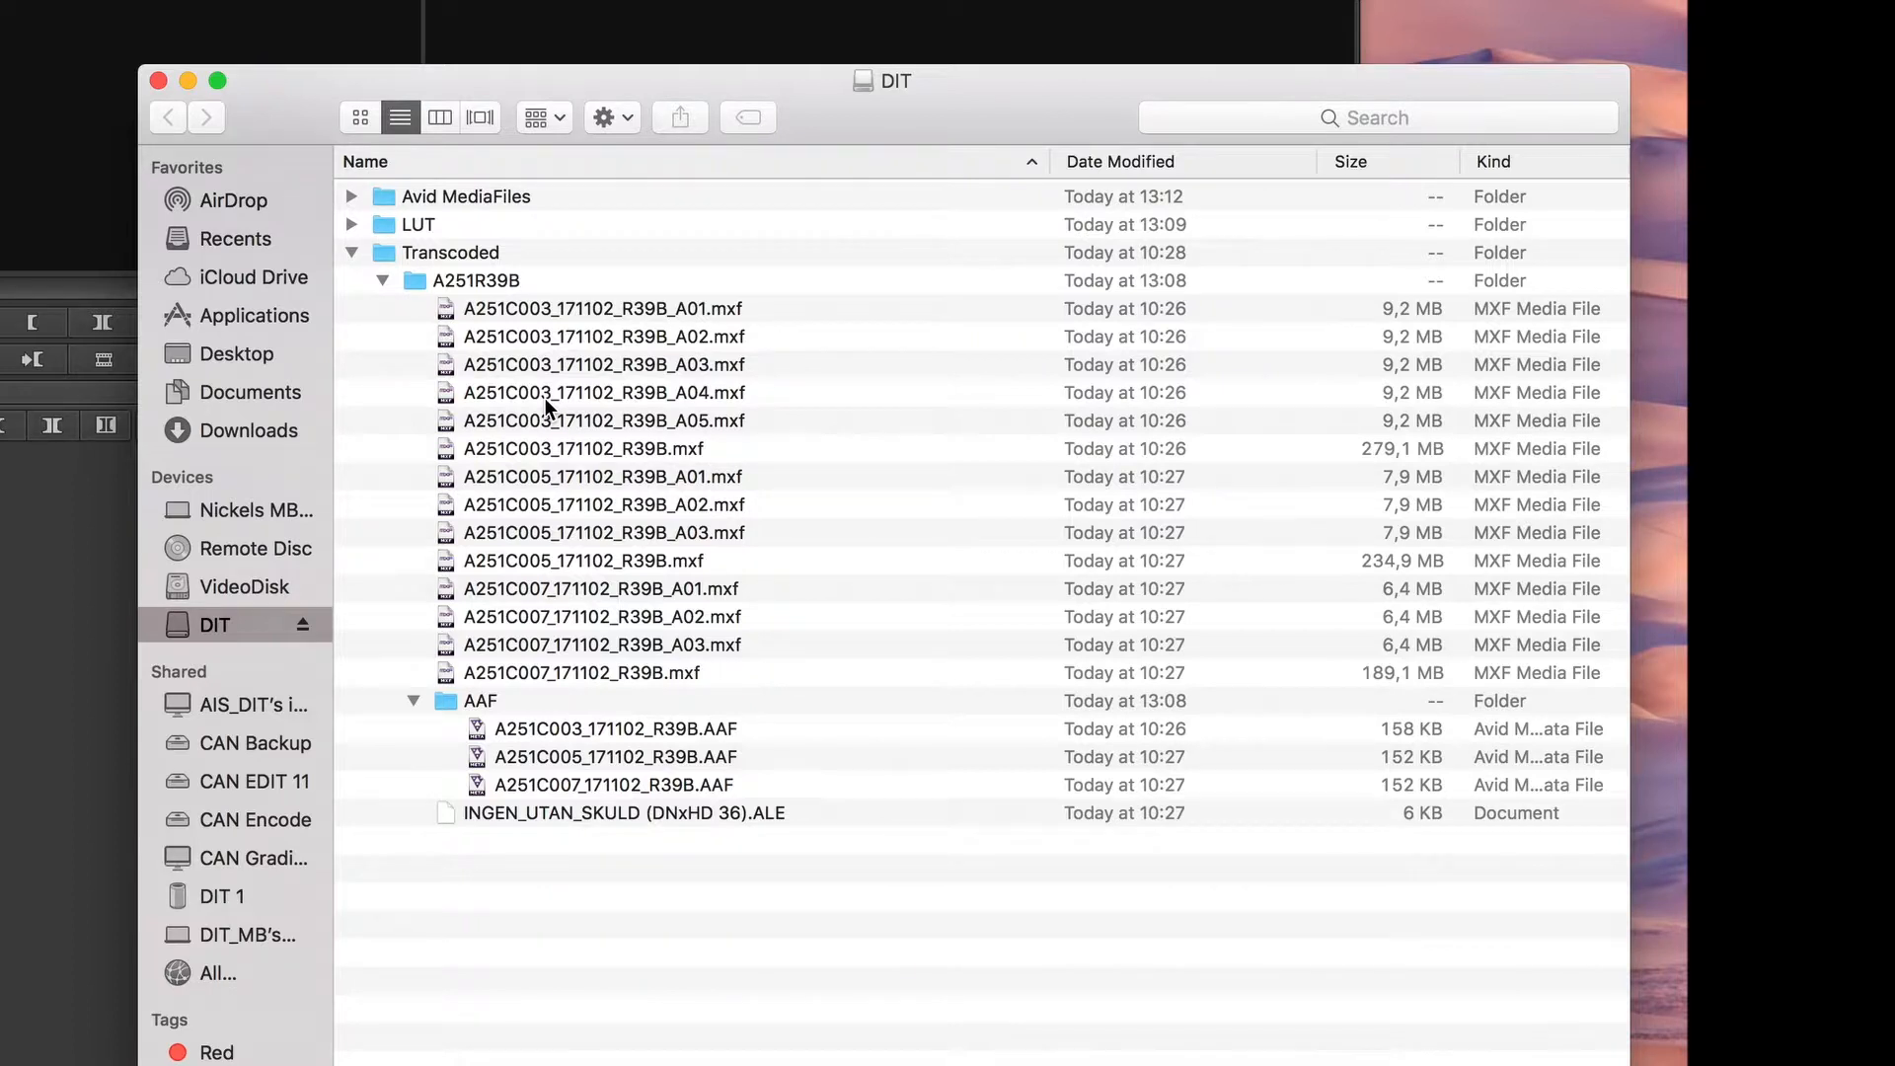
left_click(413, 701)
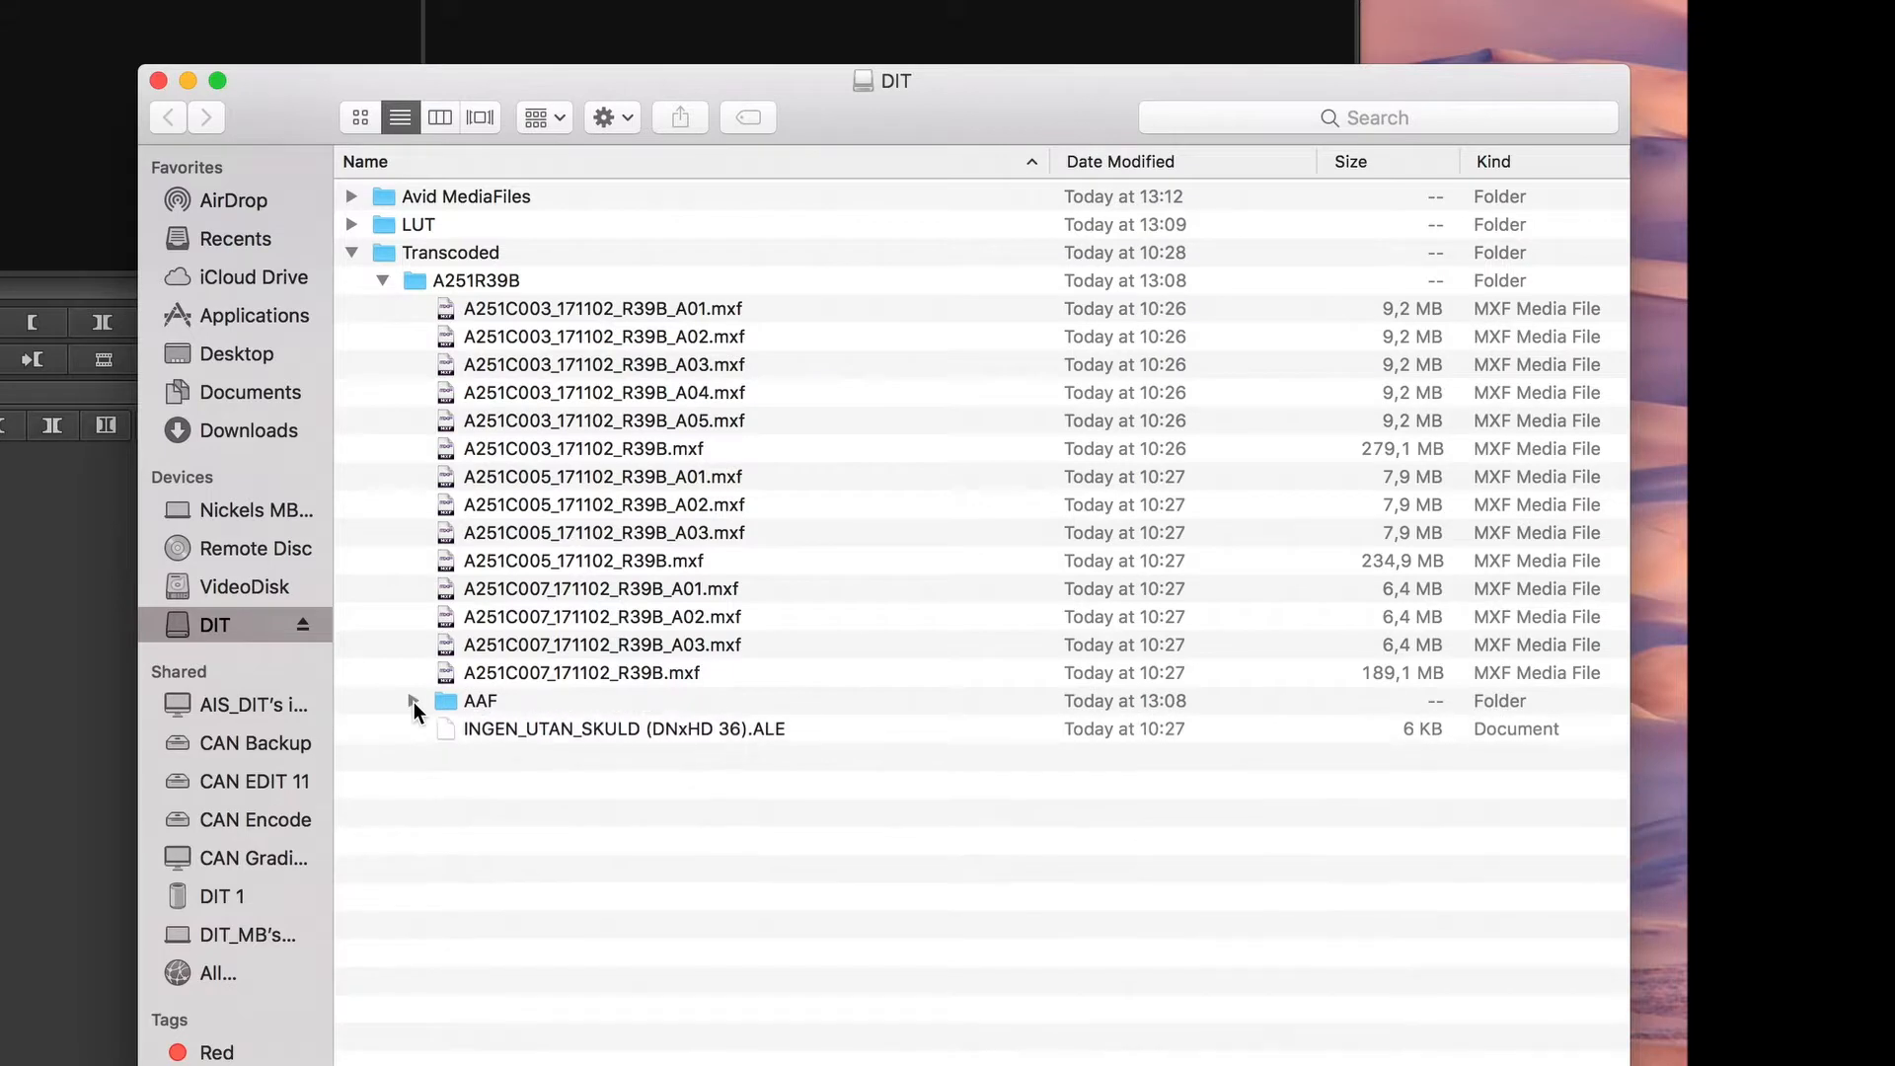
left_click(382, 281)
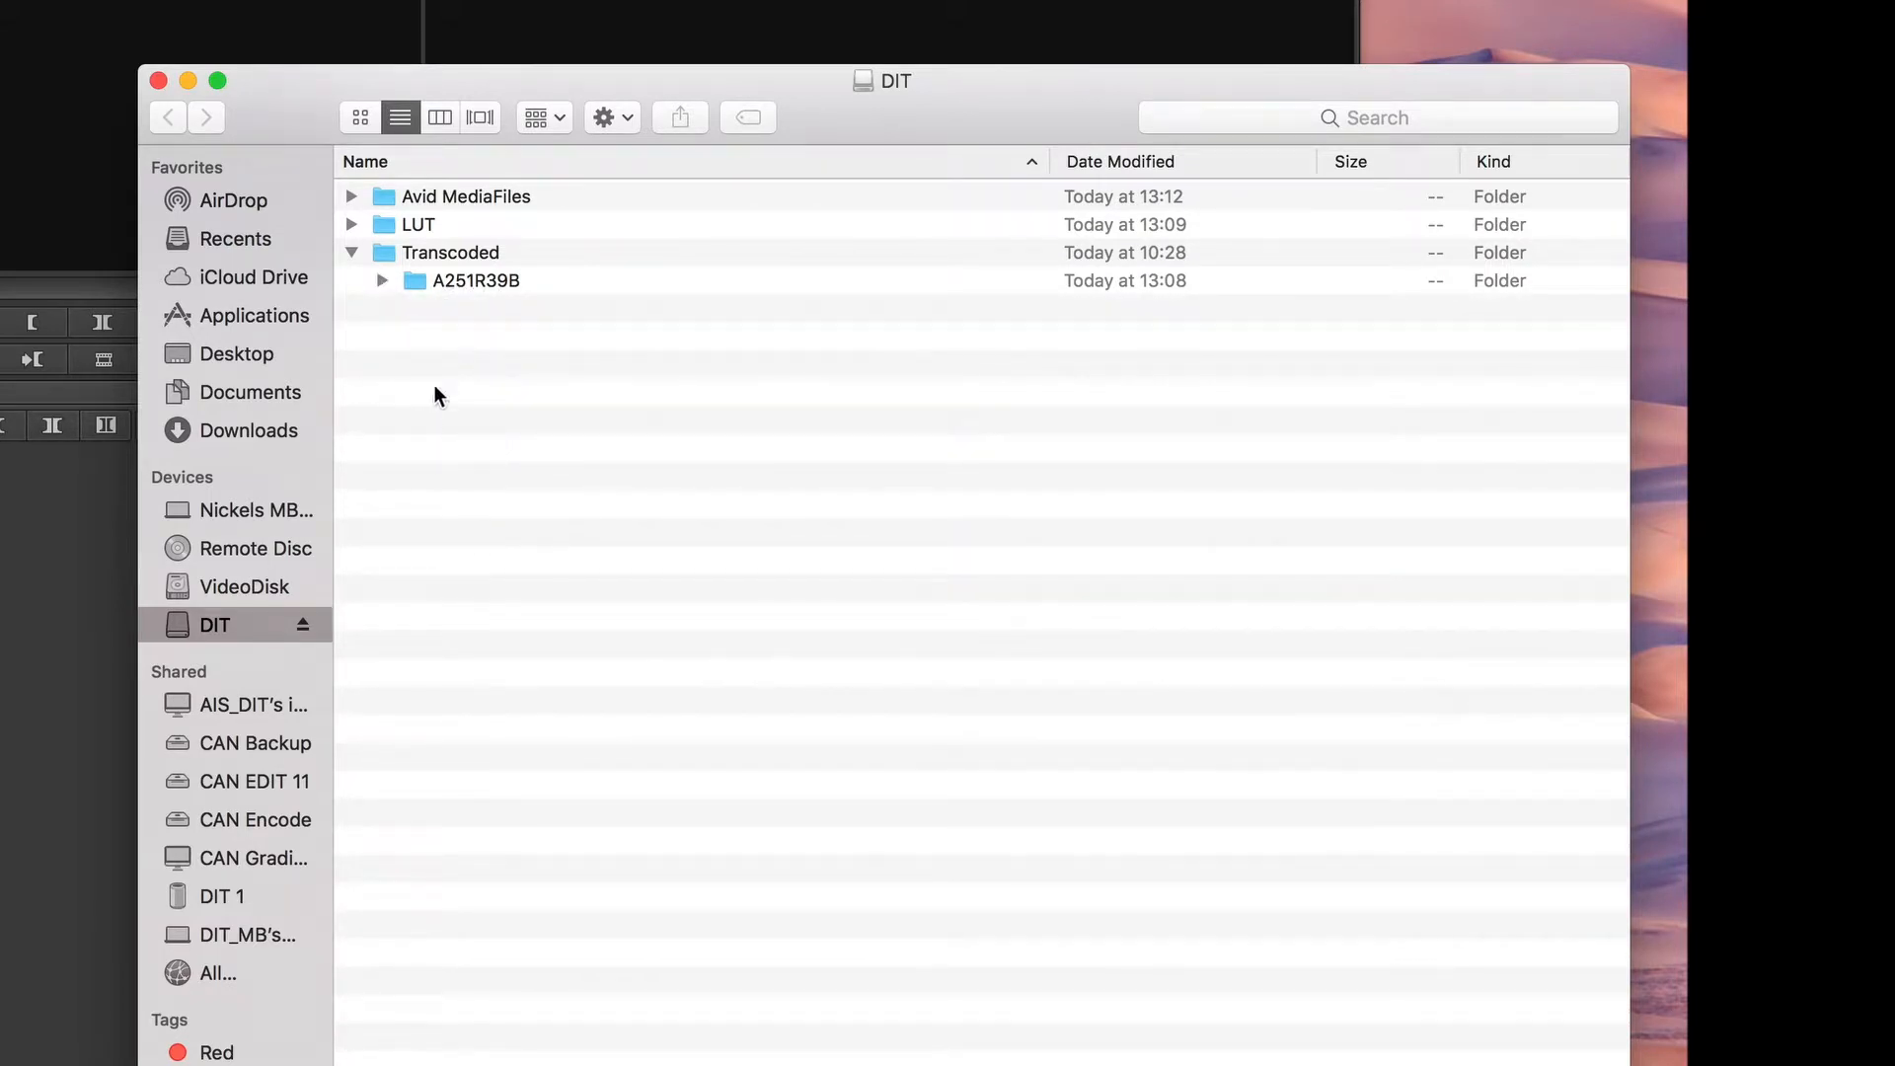
left_click(351, 196)
left_click(382, 224)
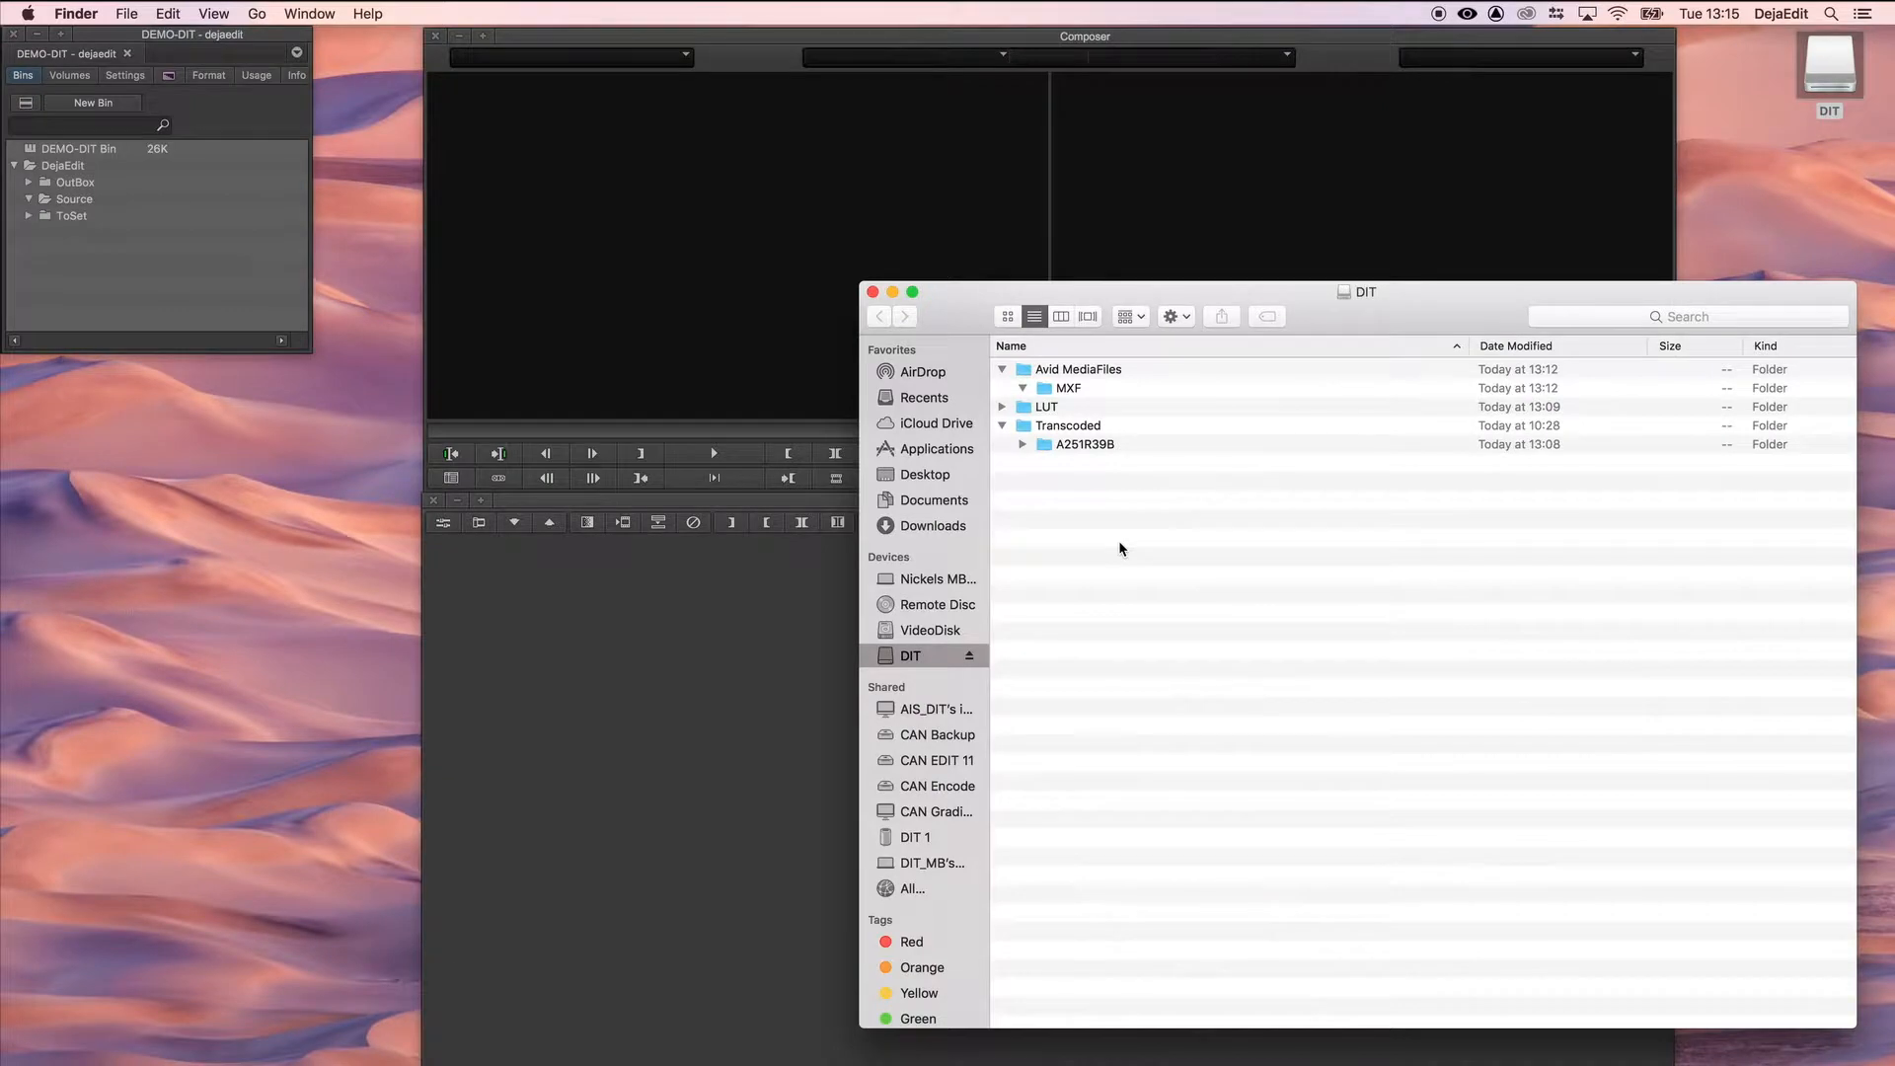
- Open the DejaEdit preferences and set the DIT transcode path mode to Move
left_click(1470, 9)
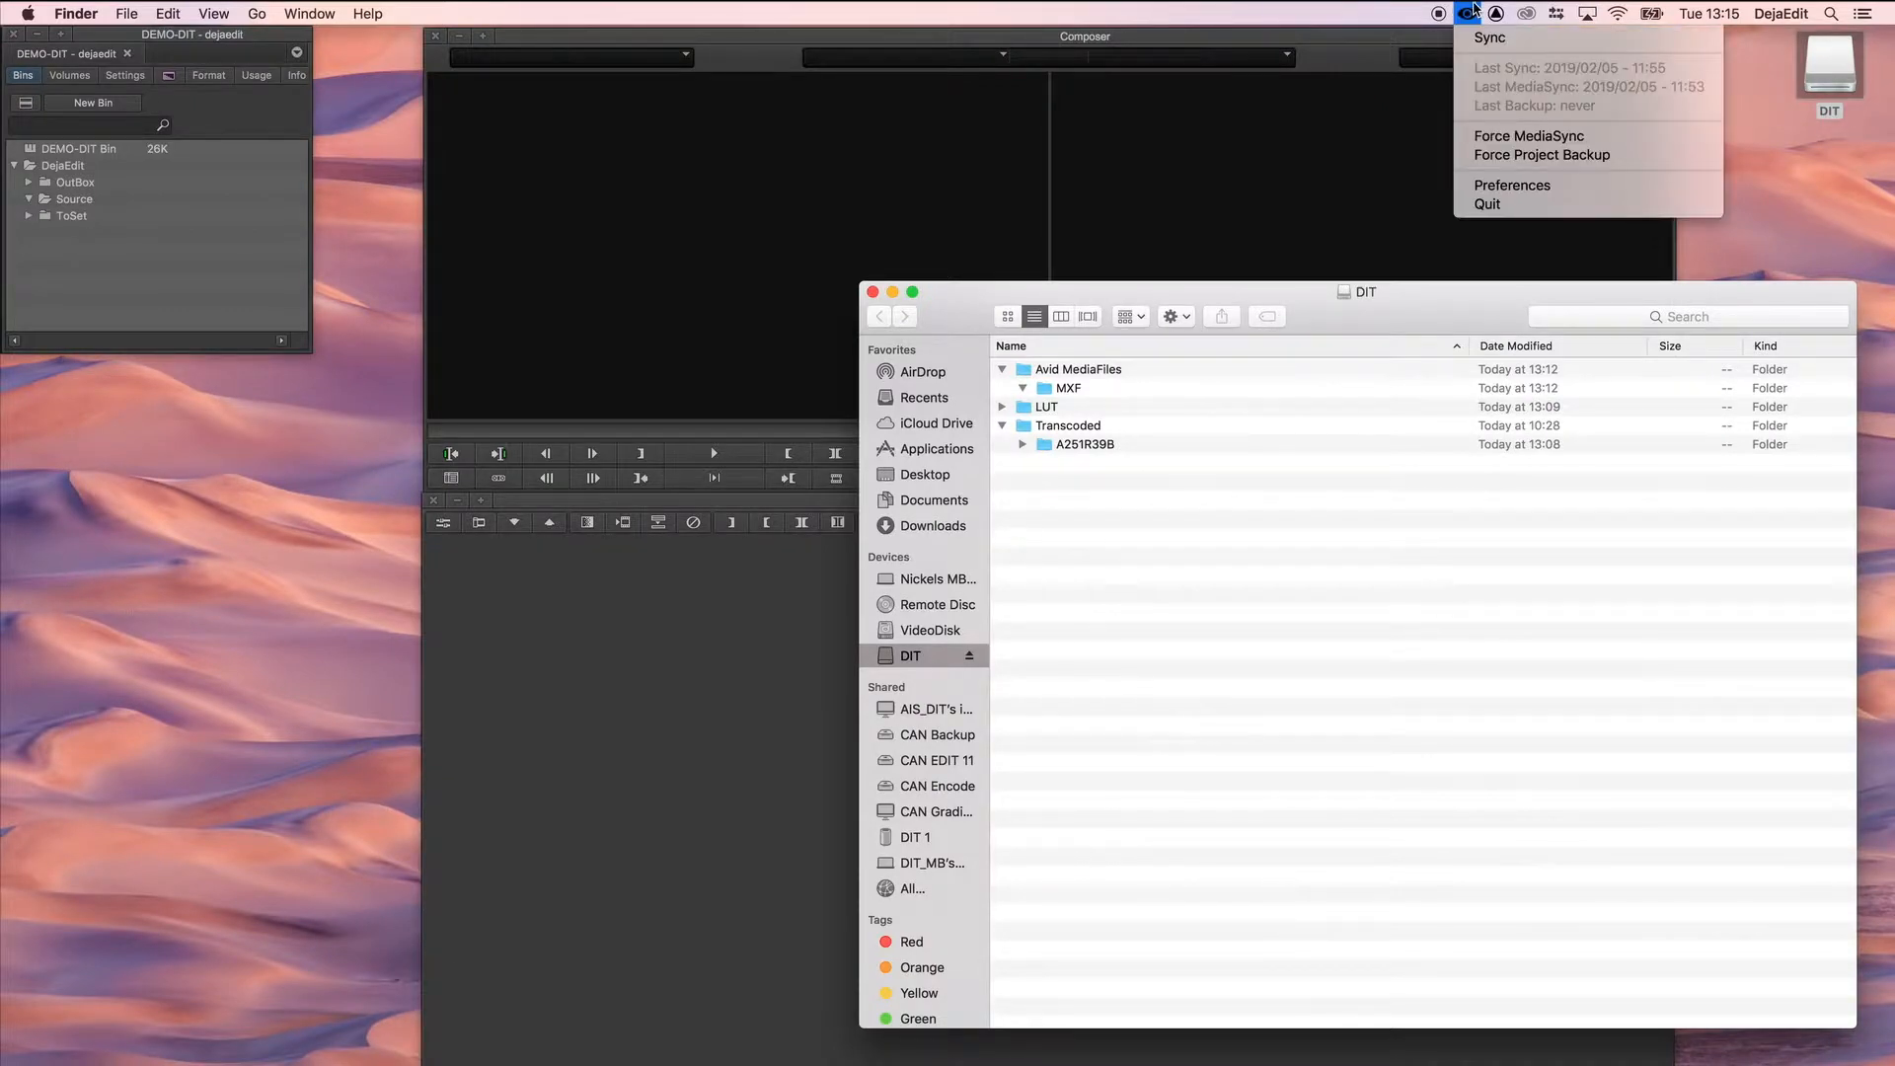
left_click(1498, 187)
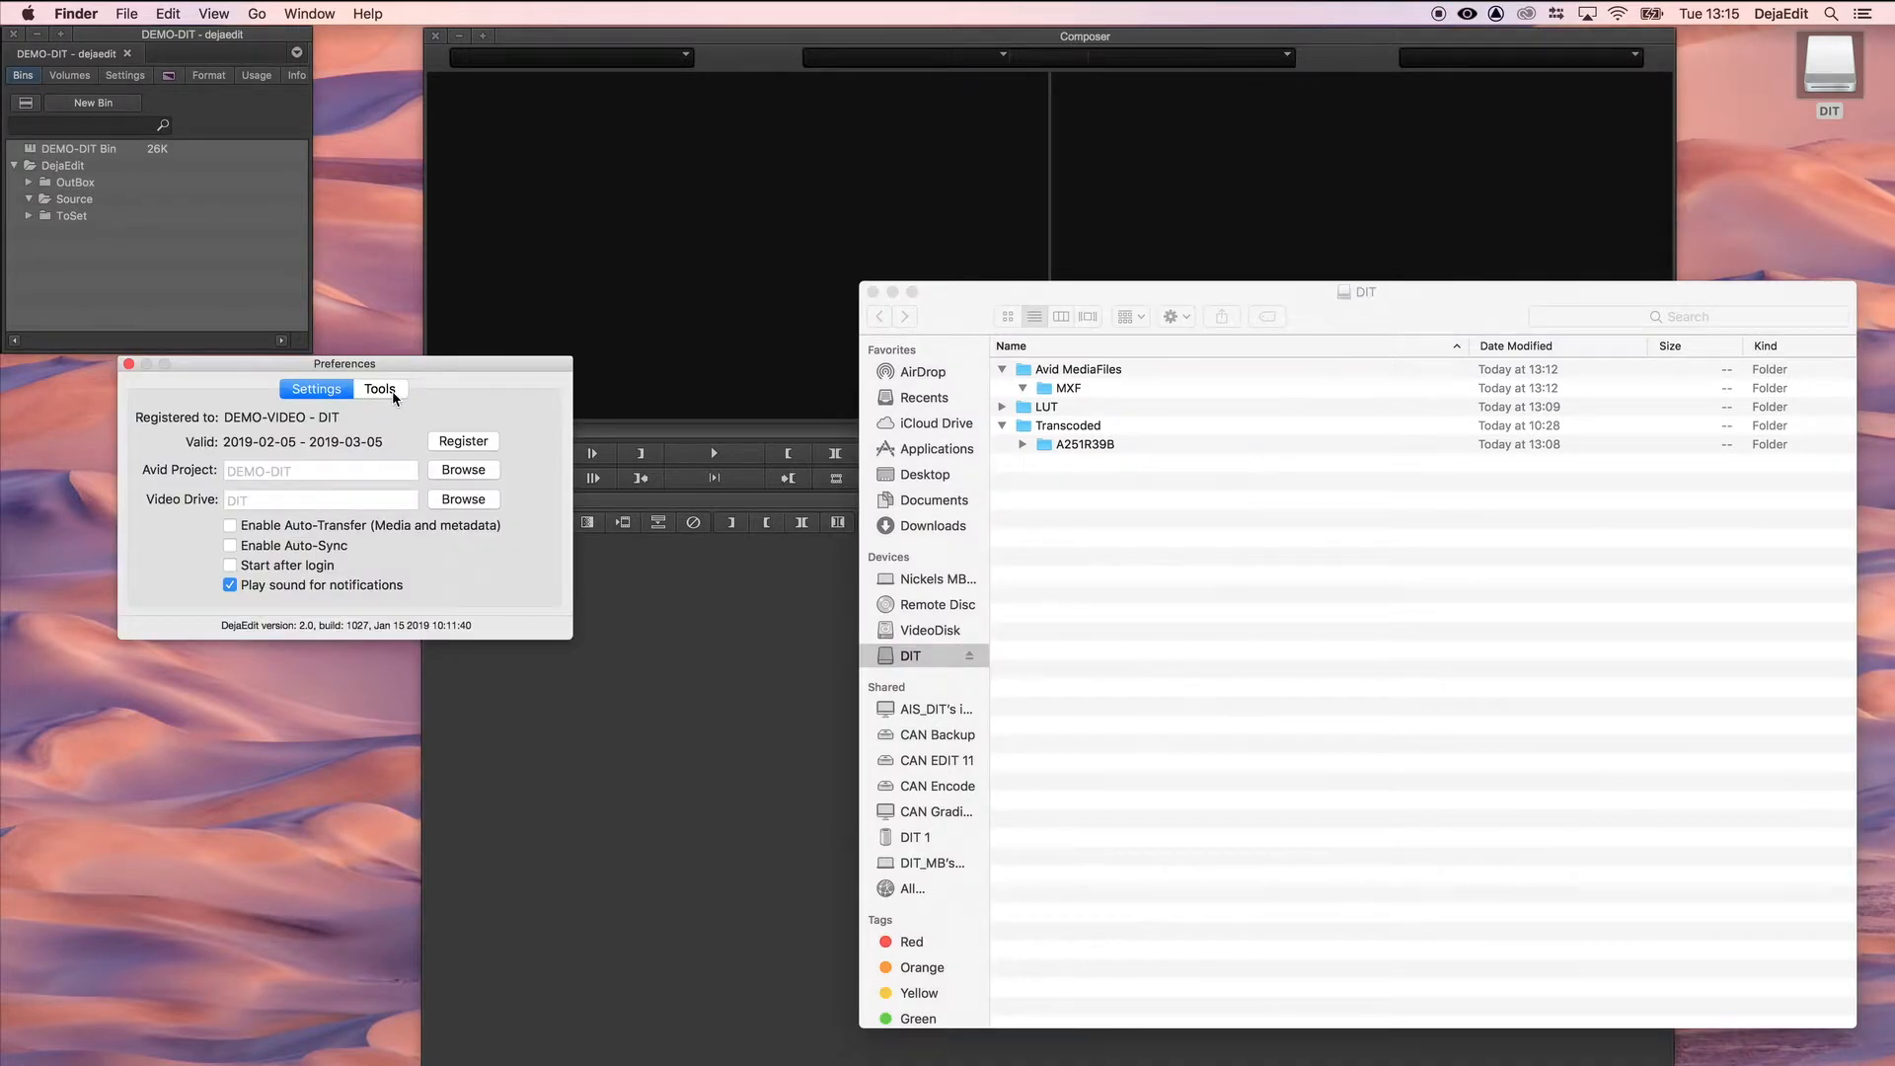
left_click(393, 396)
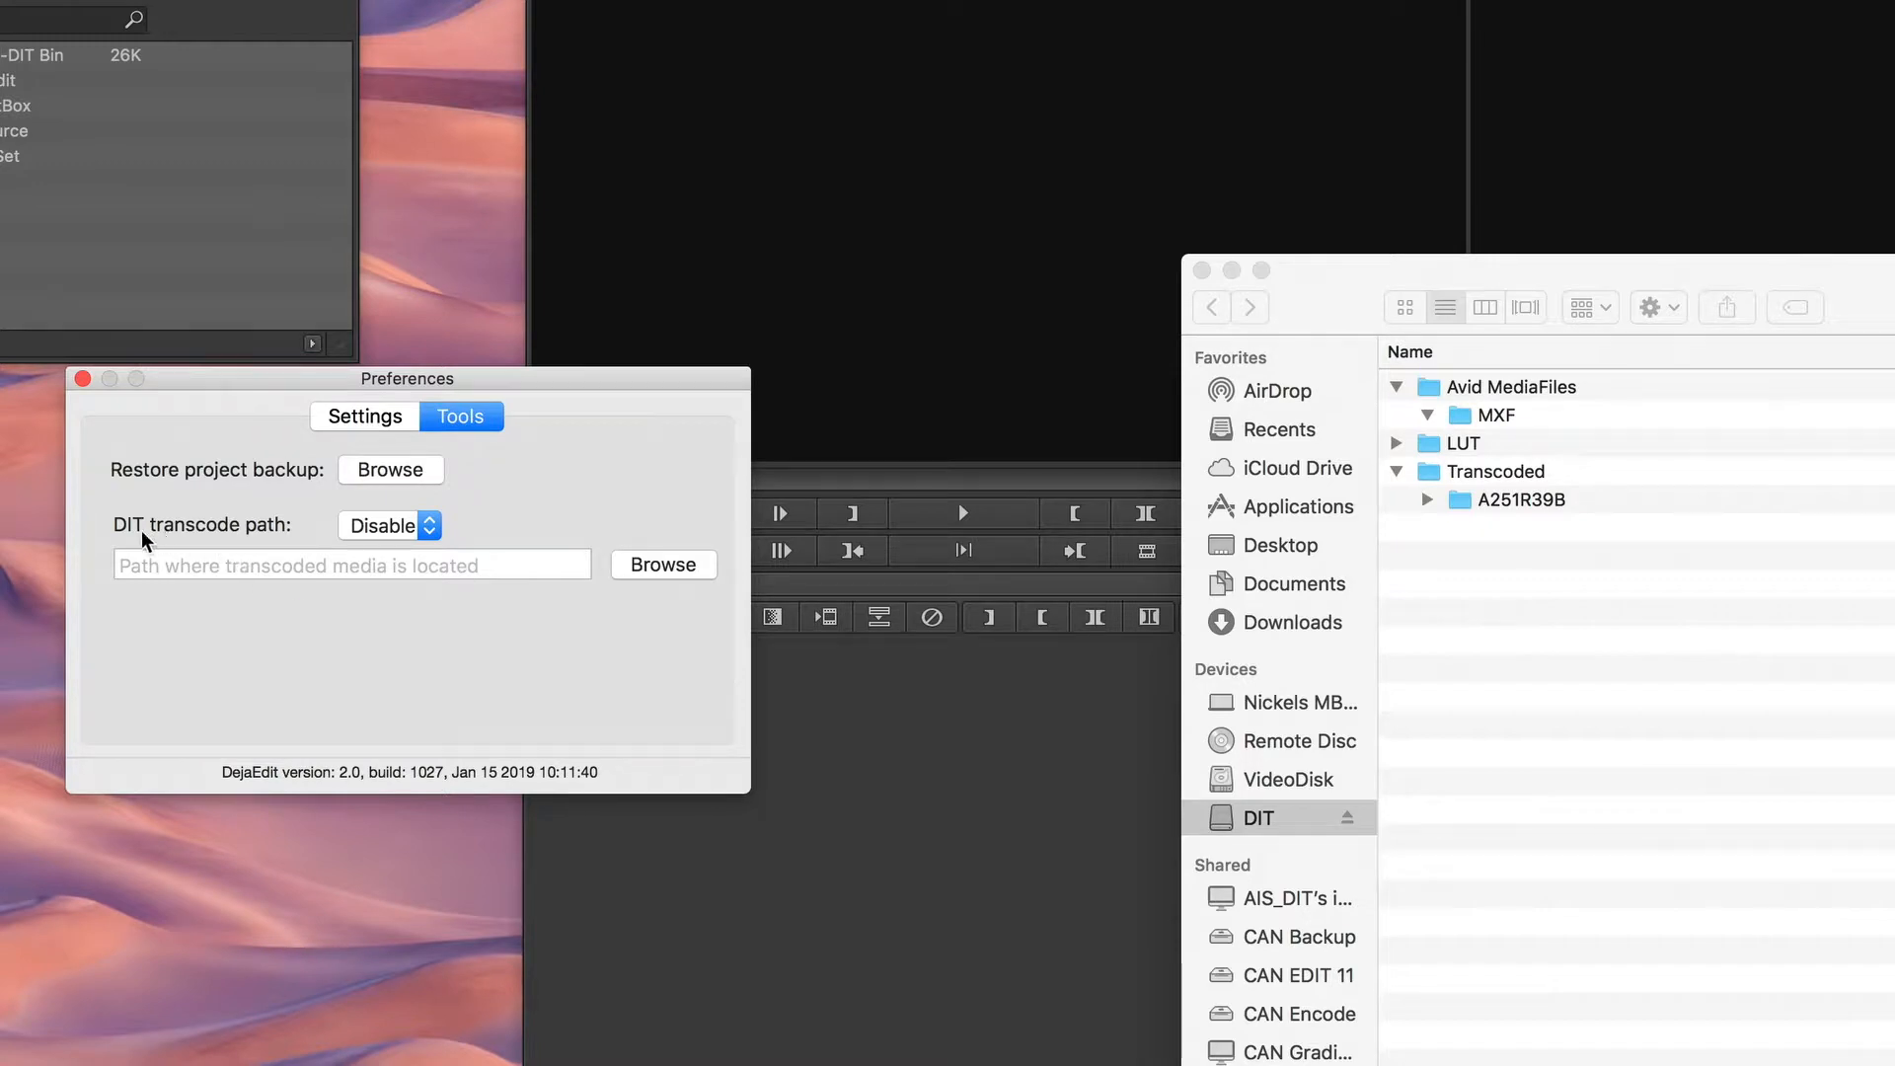
left_click(424, 525)
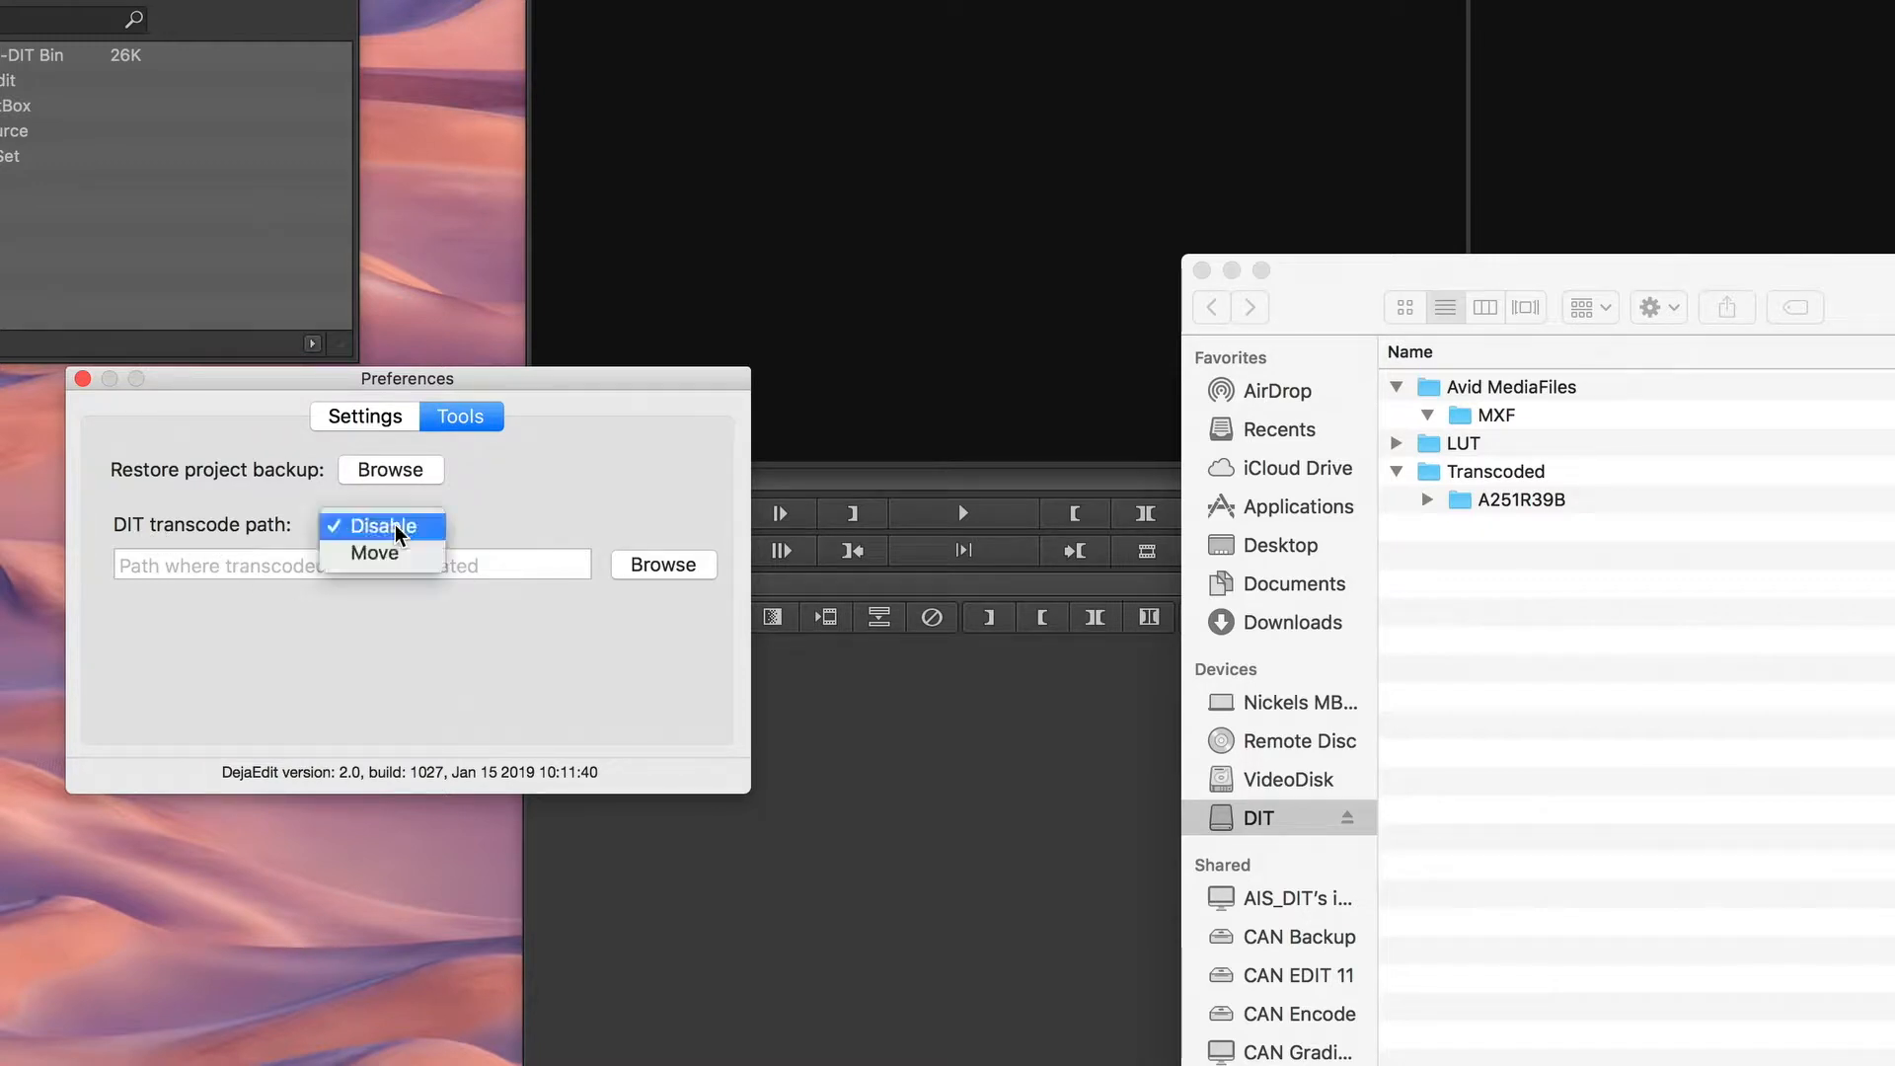
left_click(400, 556)
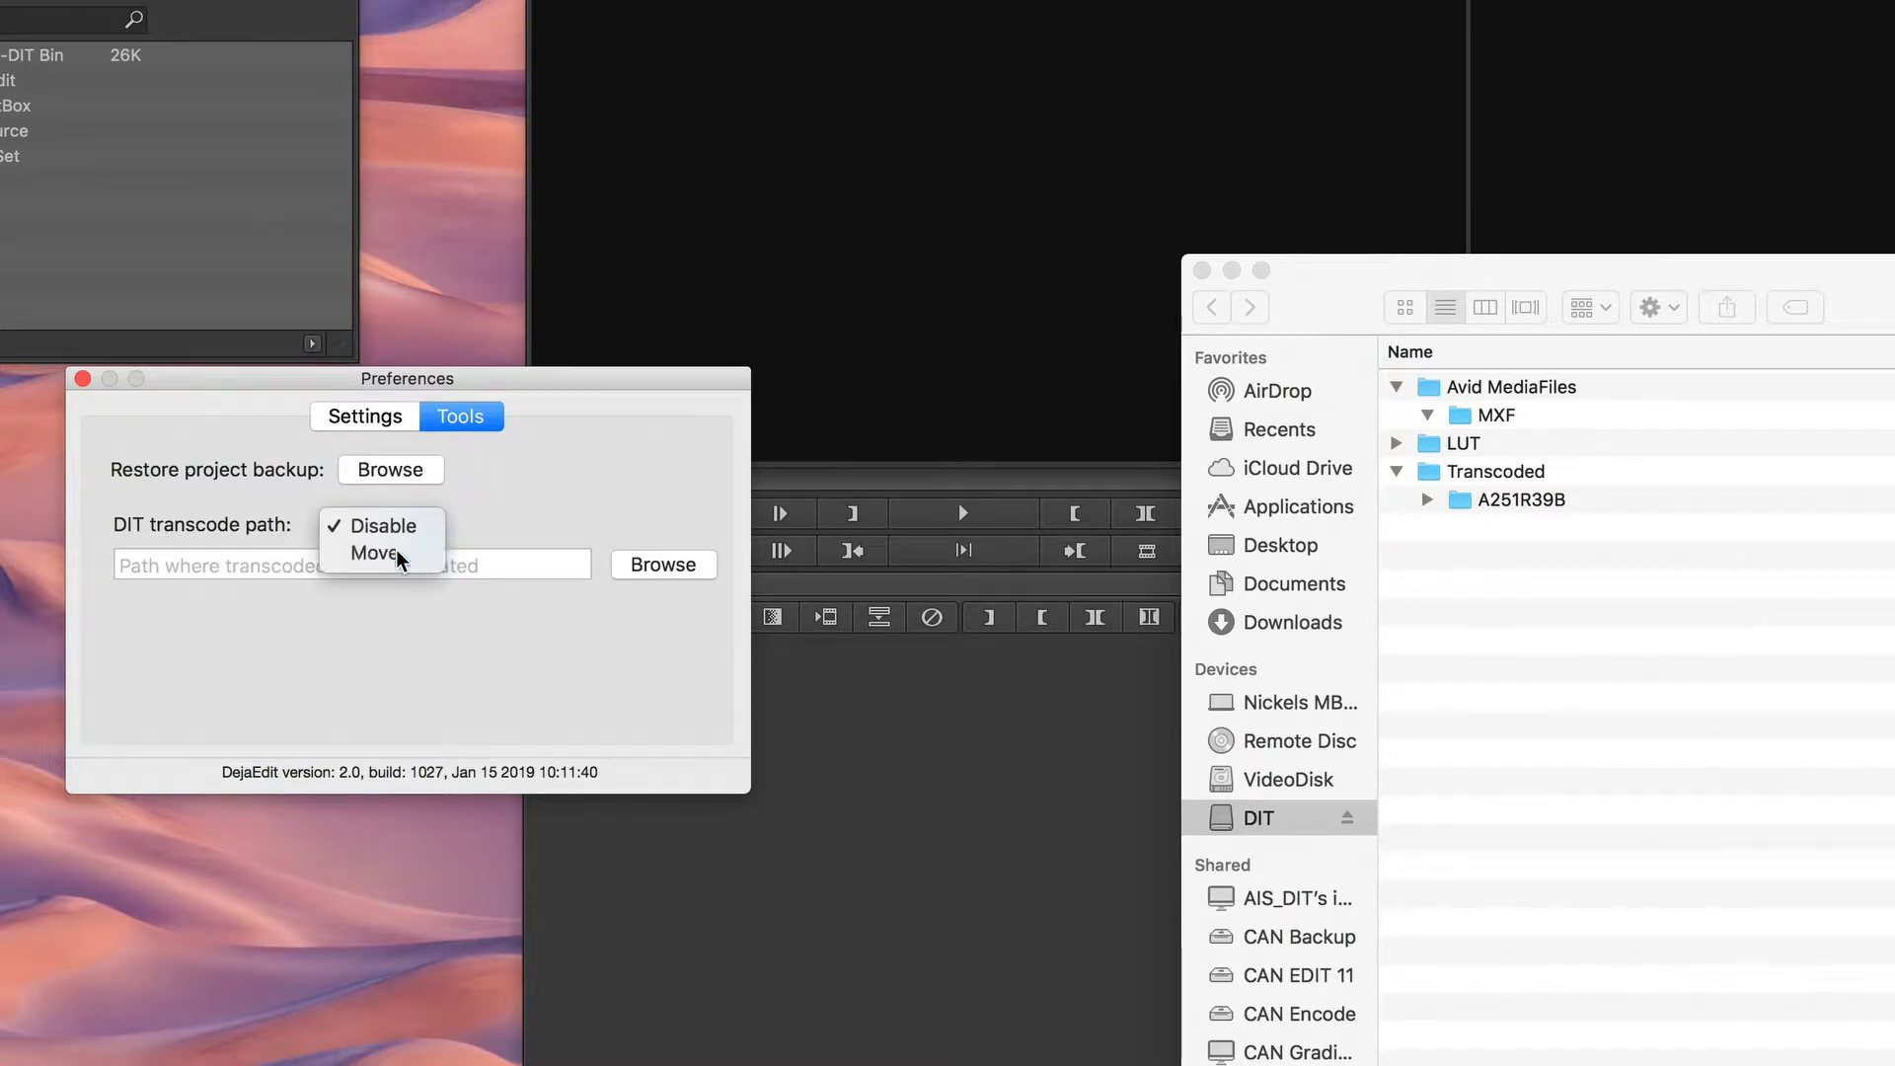
- Set the transcoded media path to the Transcoded folder on the DIT drive
left_click(666, 566)
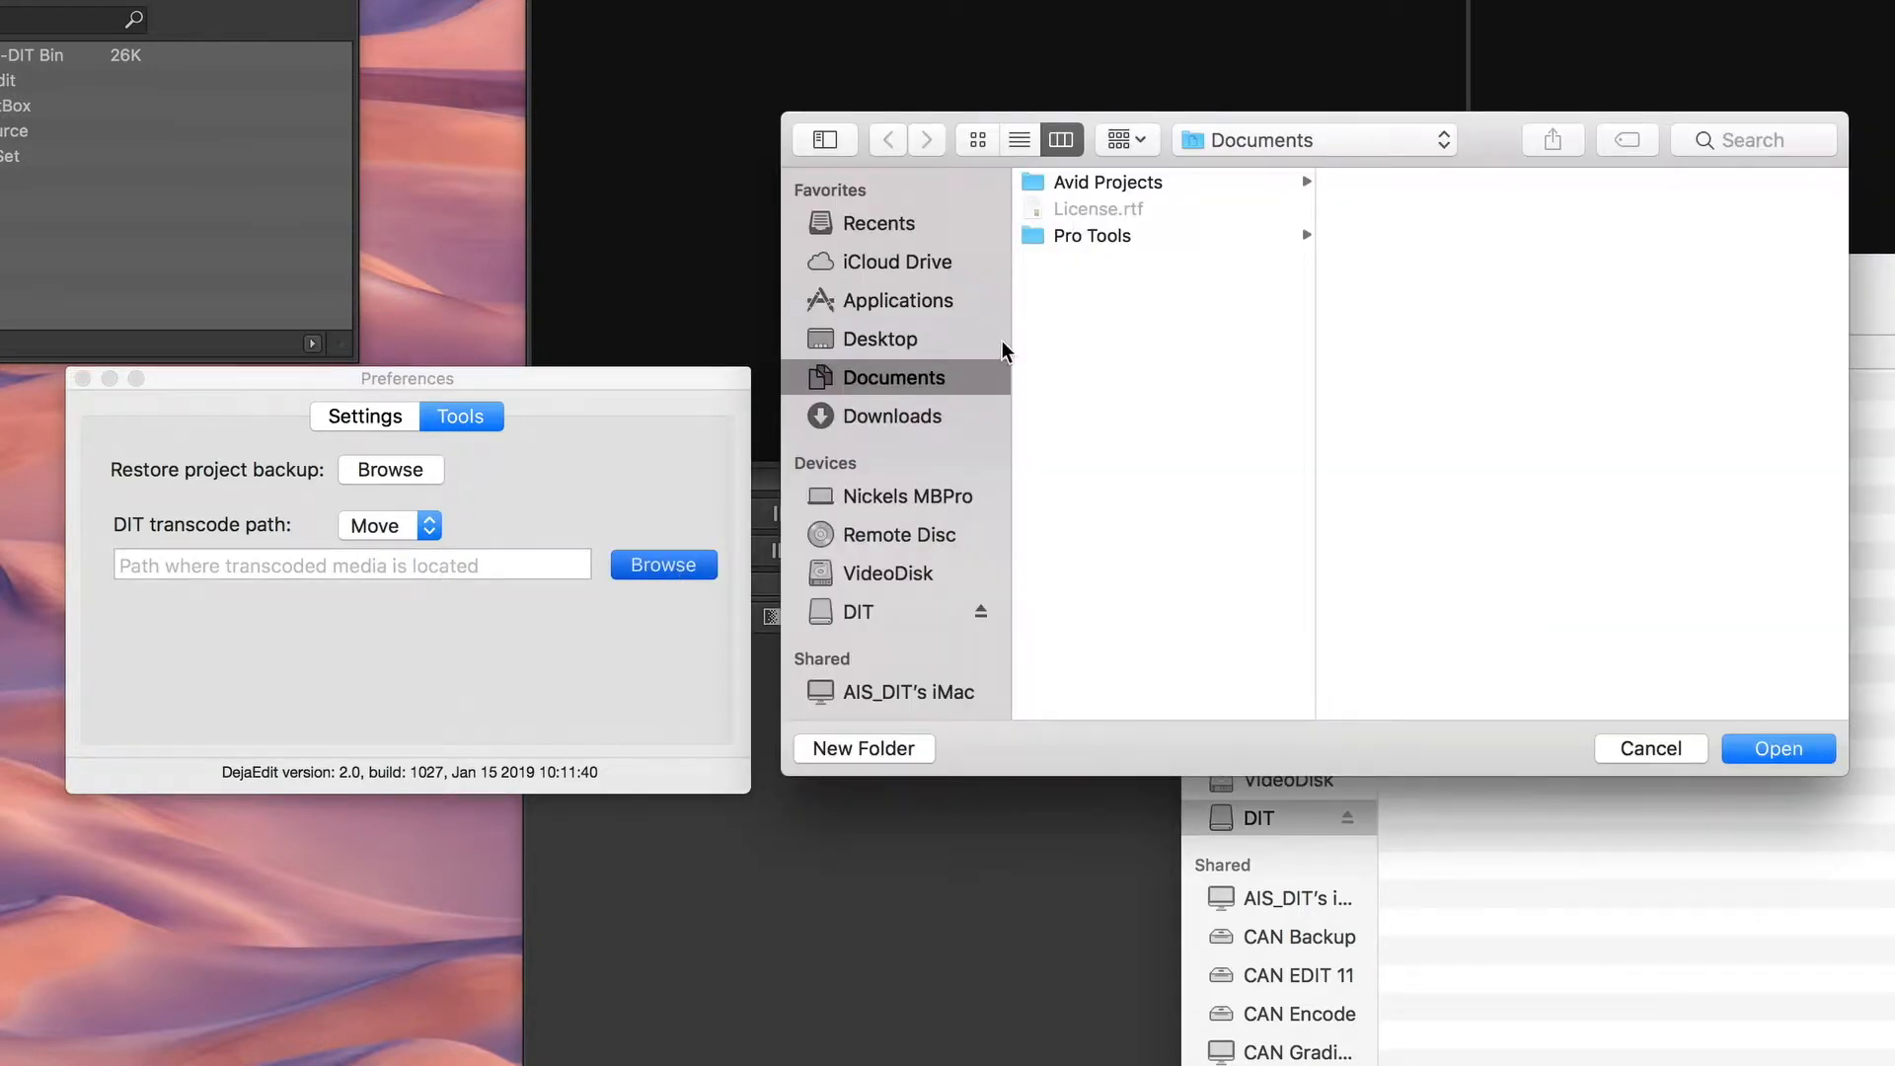
left_click(879, 610)
left_click(1070, 237)
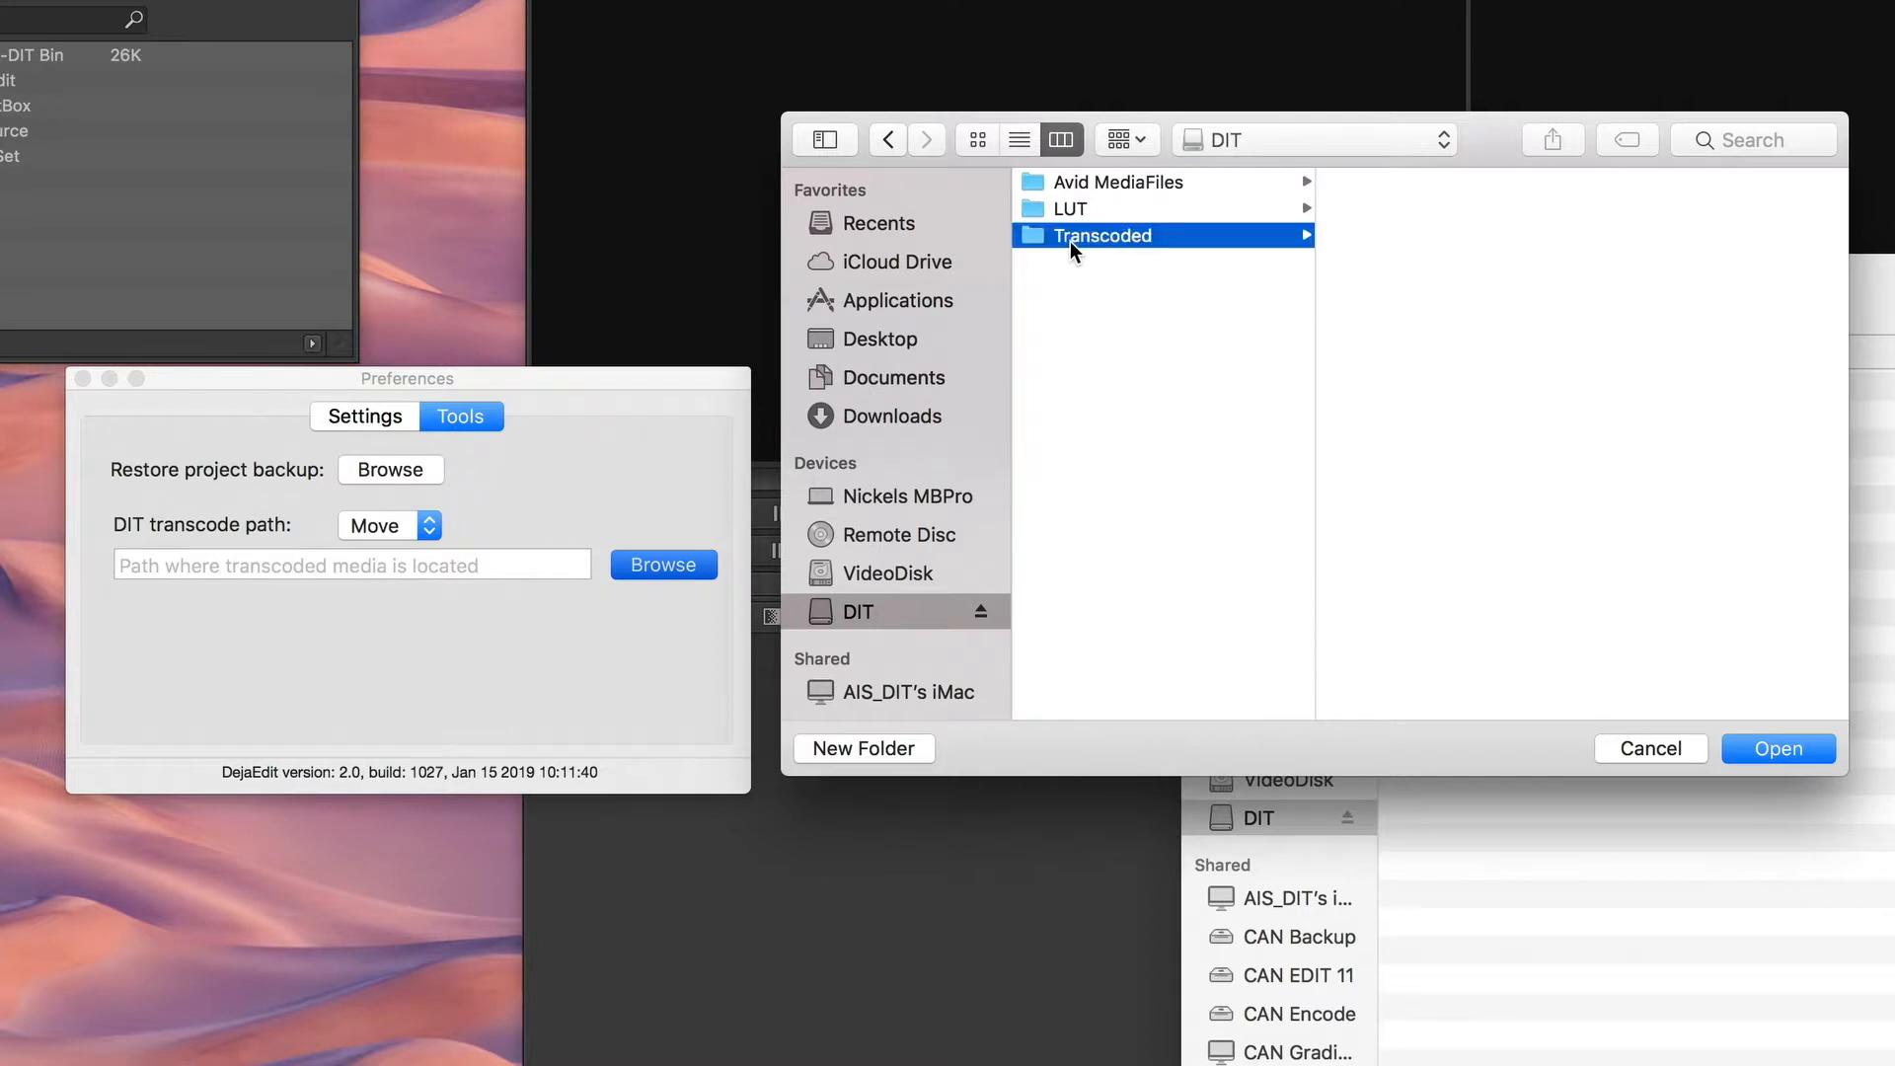
left_click(1777, 749)
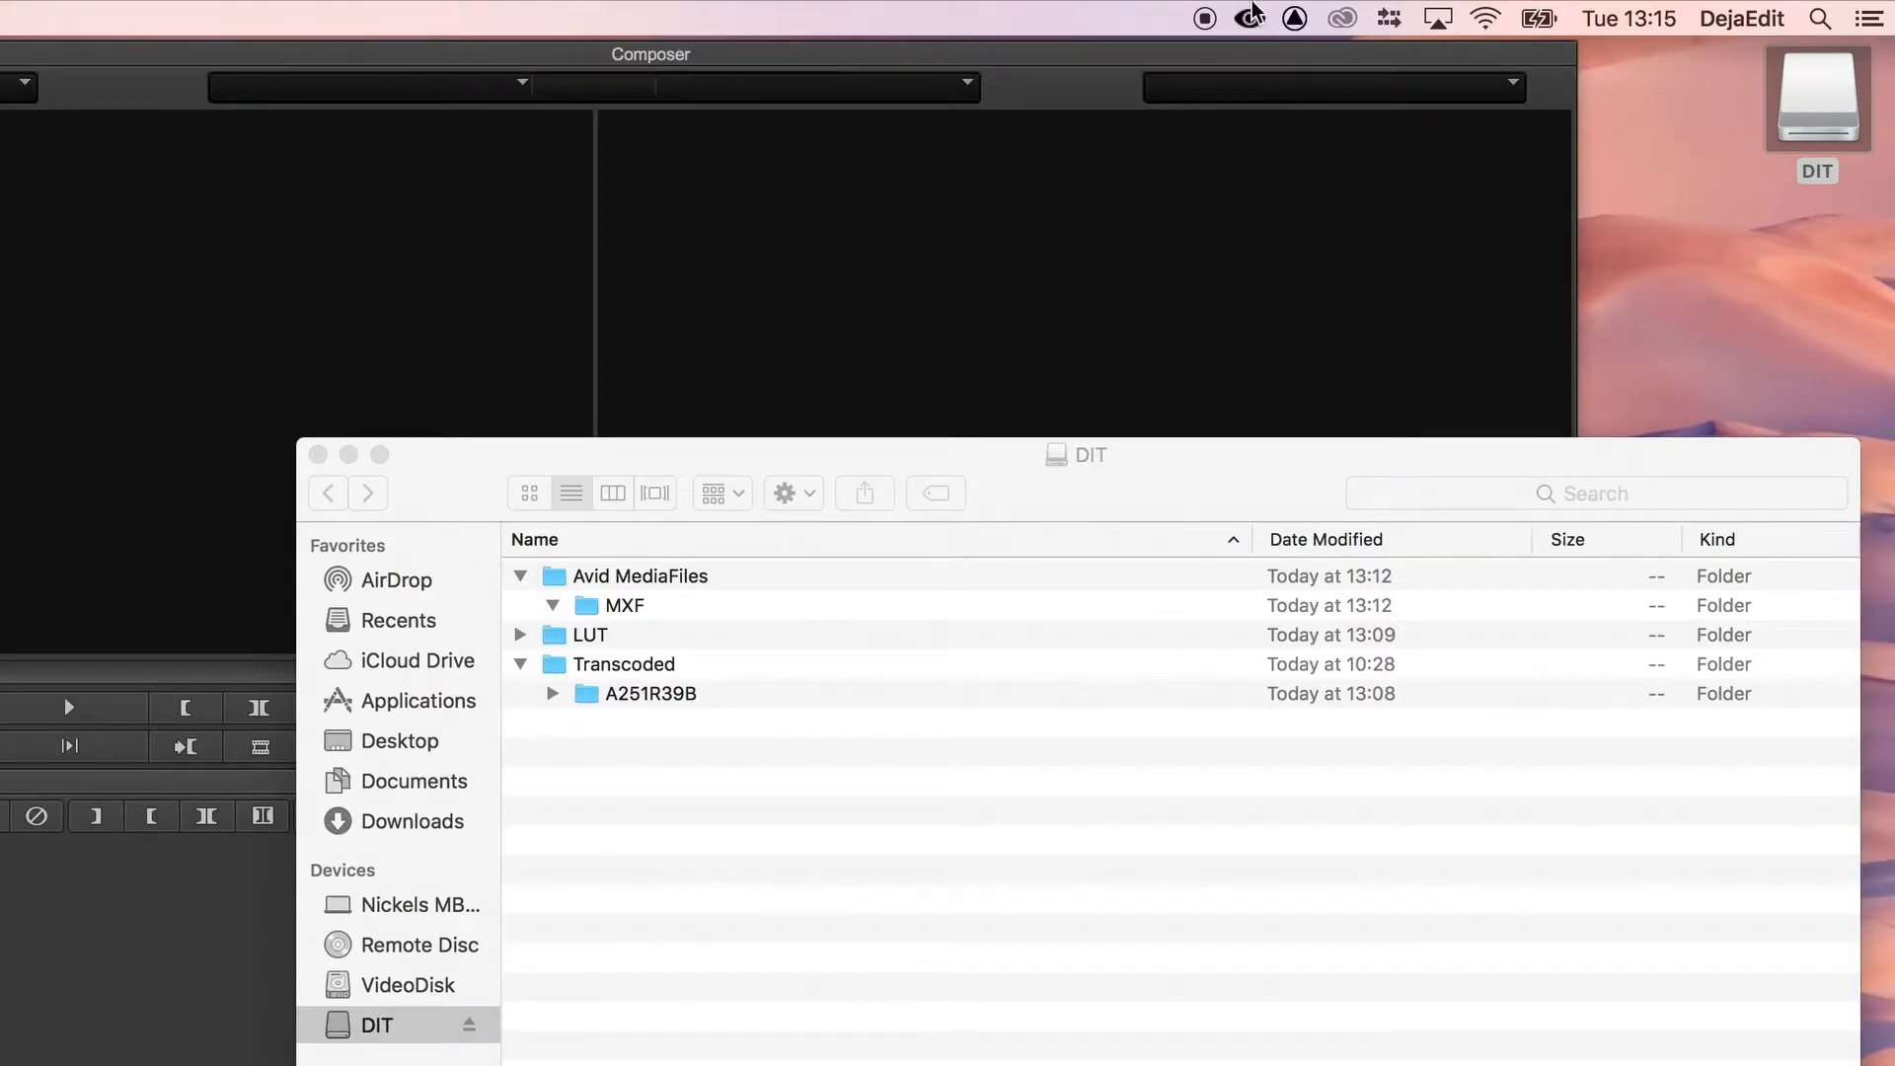
- Run DejaEdit's DIT - Move Transcoded media command
left_click(1249, 19)
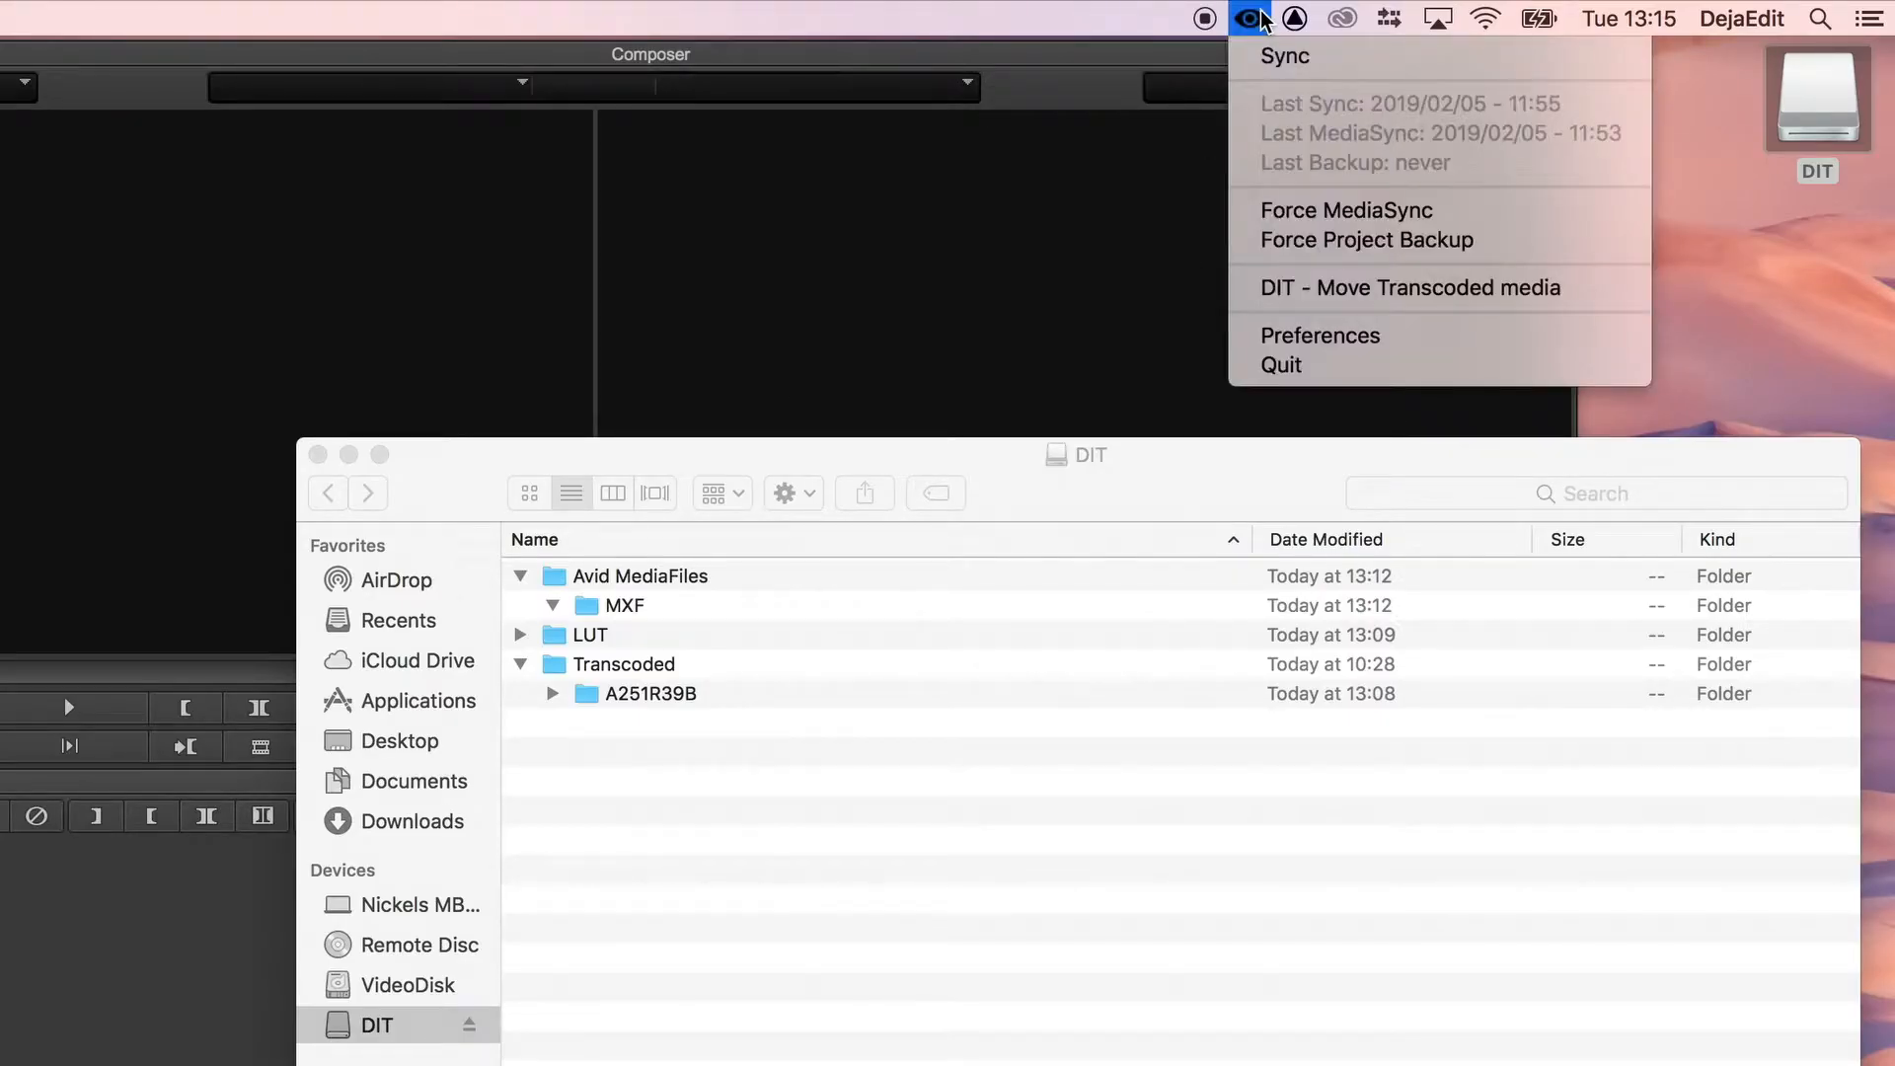
left_click(1368, 289)
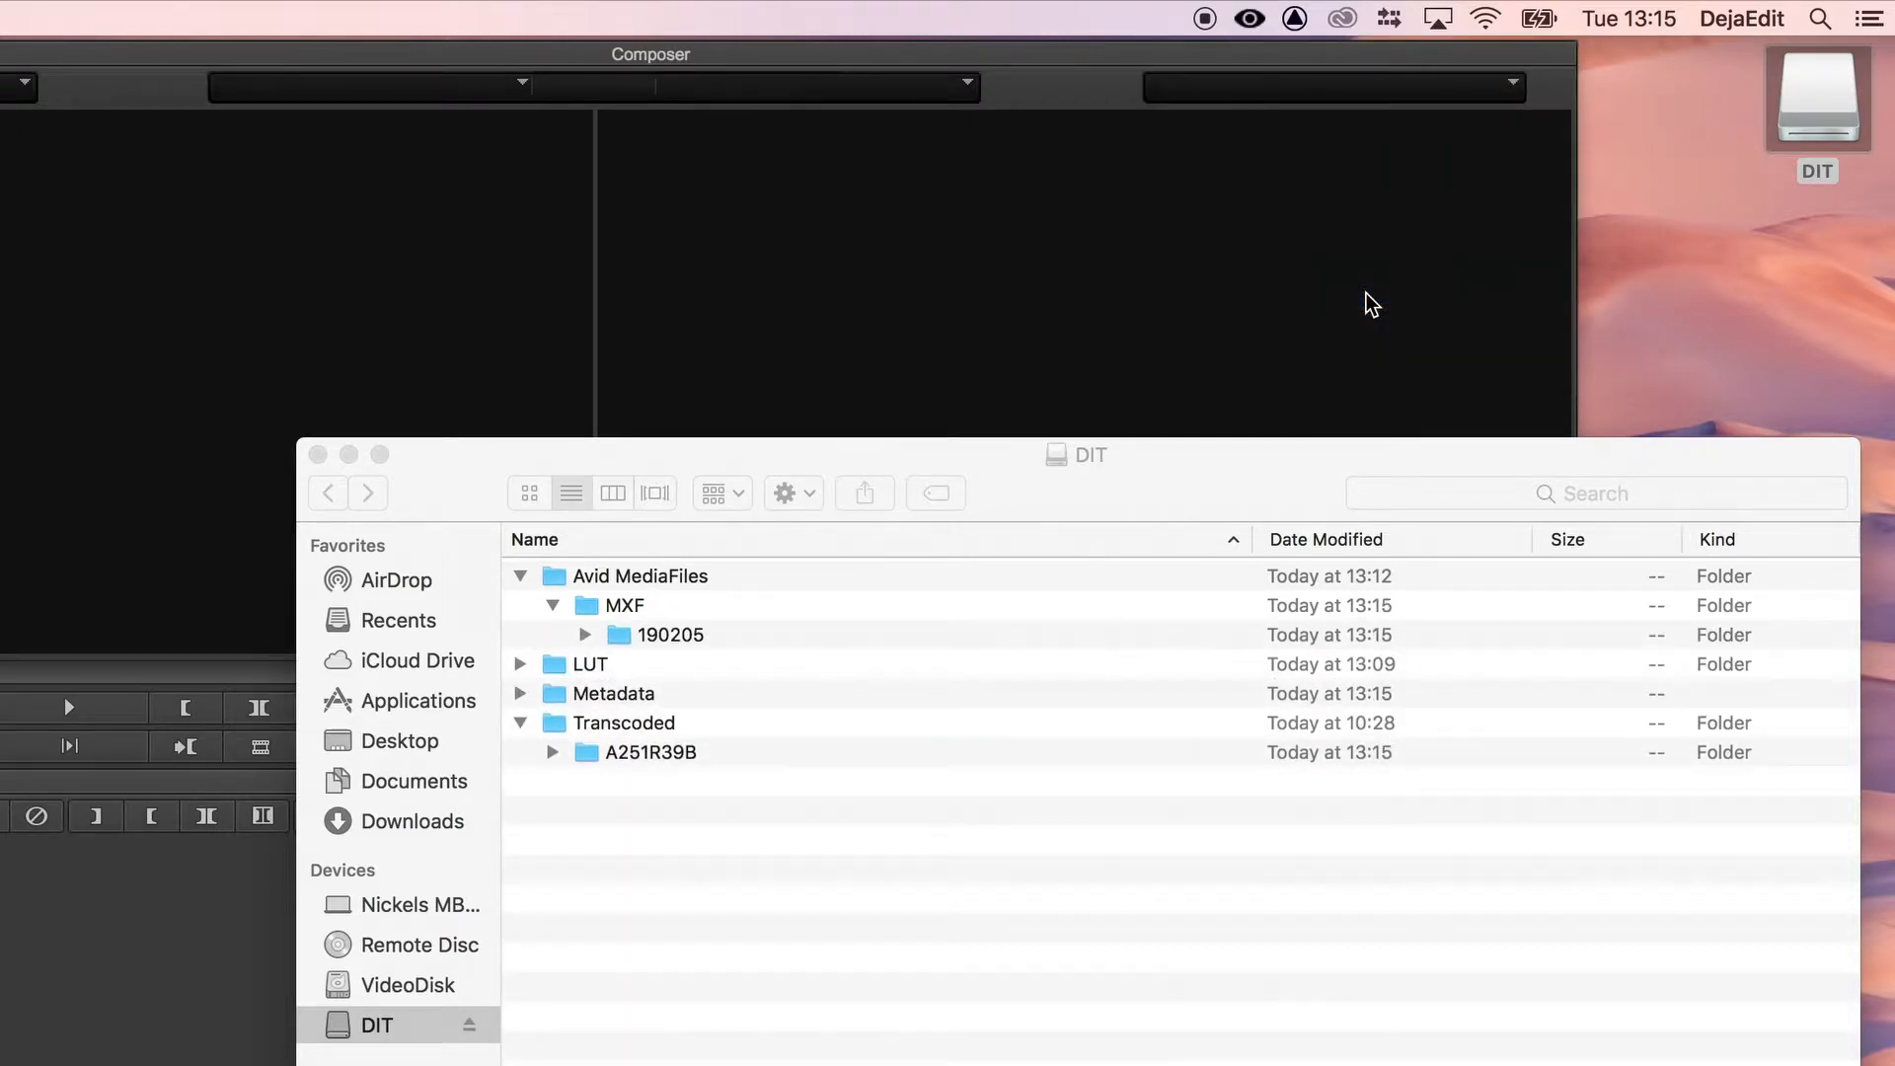
- Check the contents of the A251R39B transcode folder and of the 190205 folders under MXF and Metadata
left_click(554, 754)
left_click(585, 782)
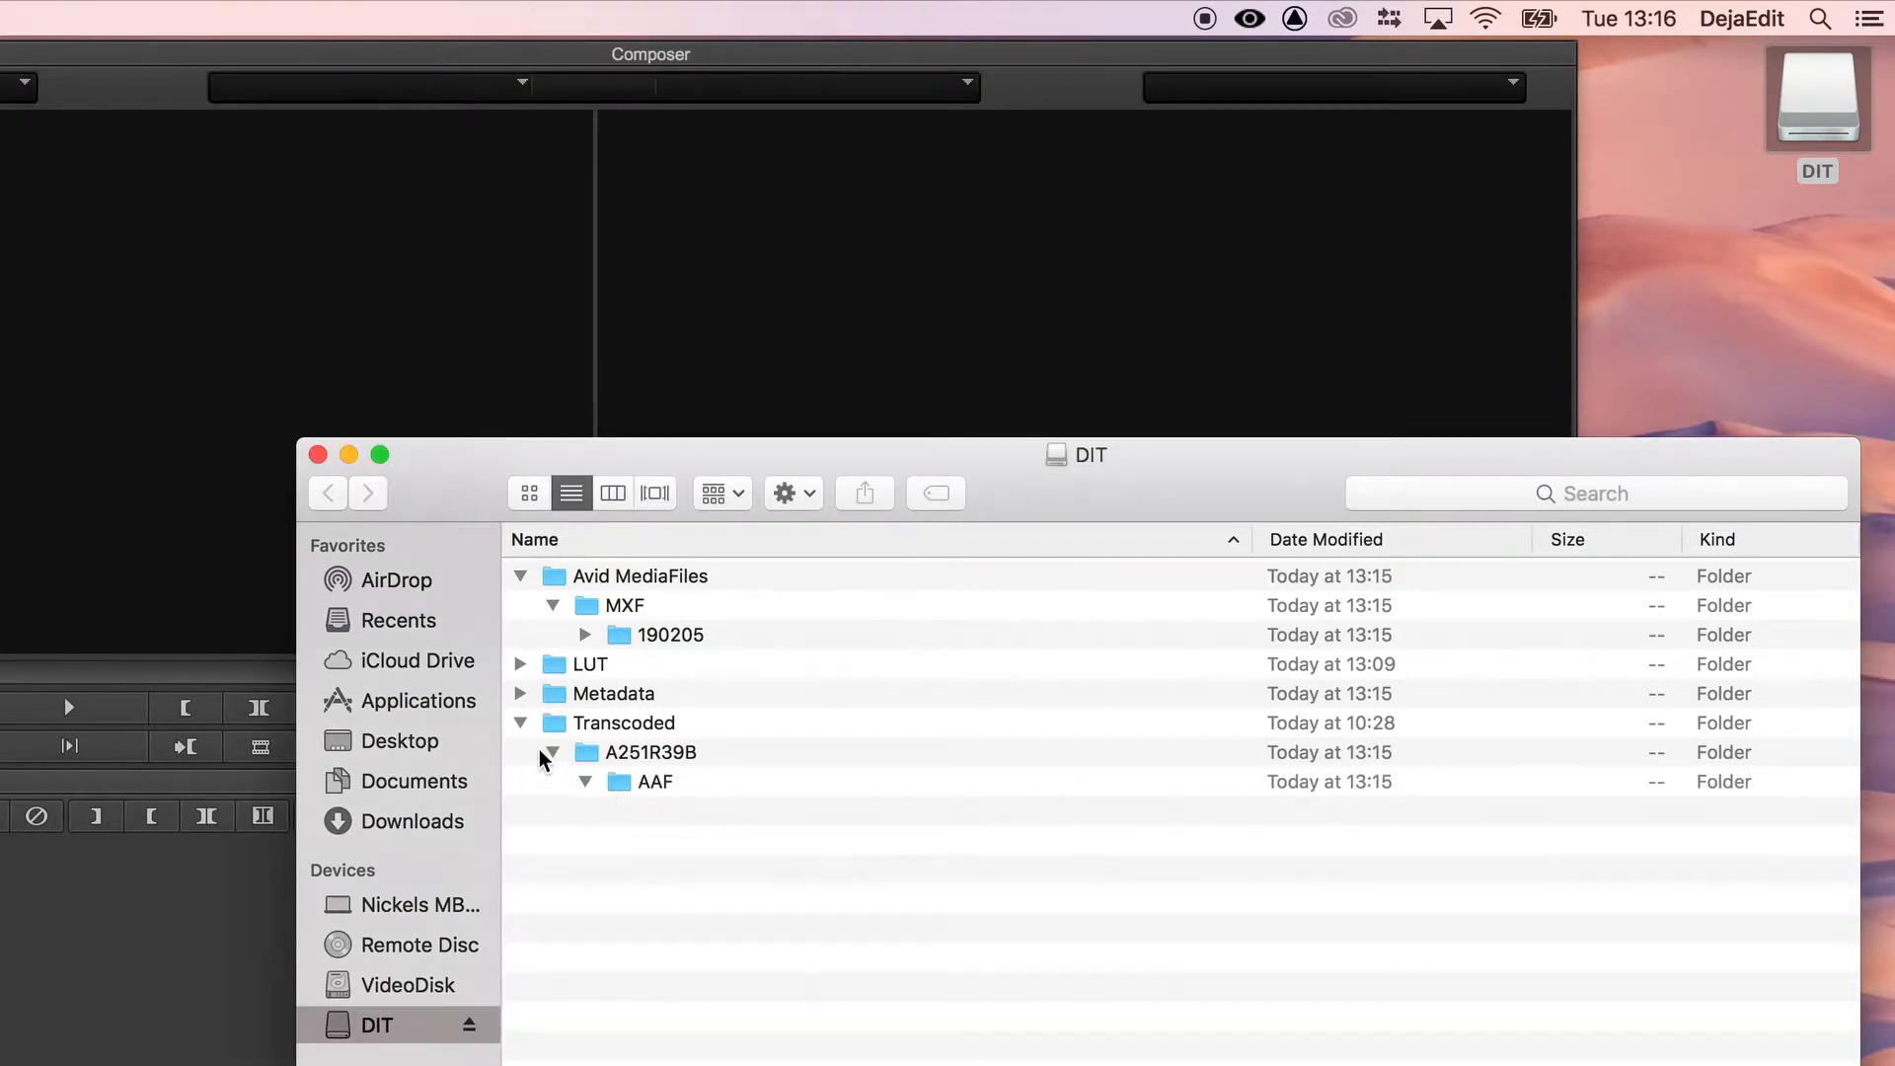
left_click(520, 723)
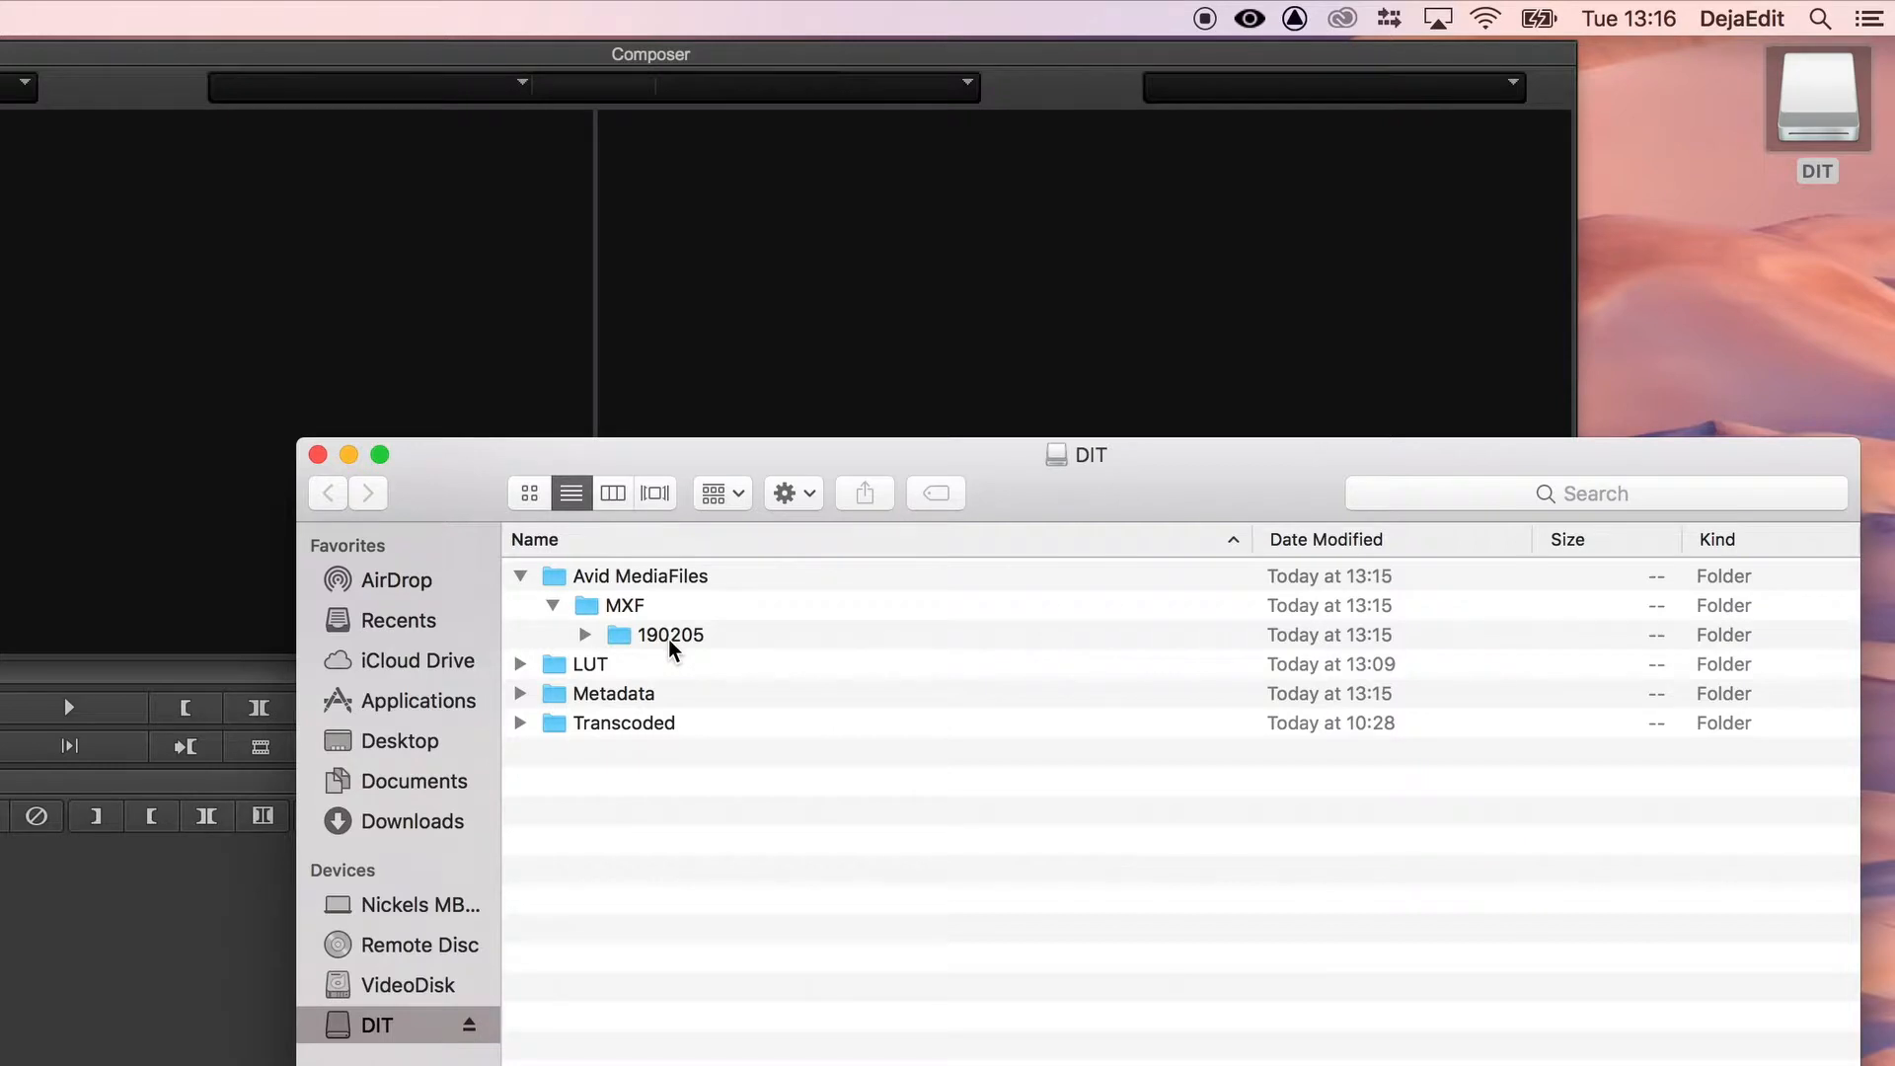
left_click(586, 634)
left_click(586, 634)
left_click(521, 697)
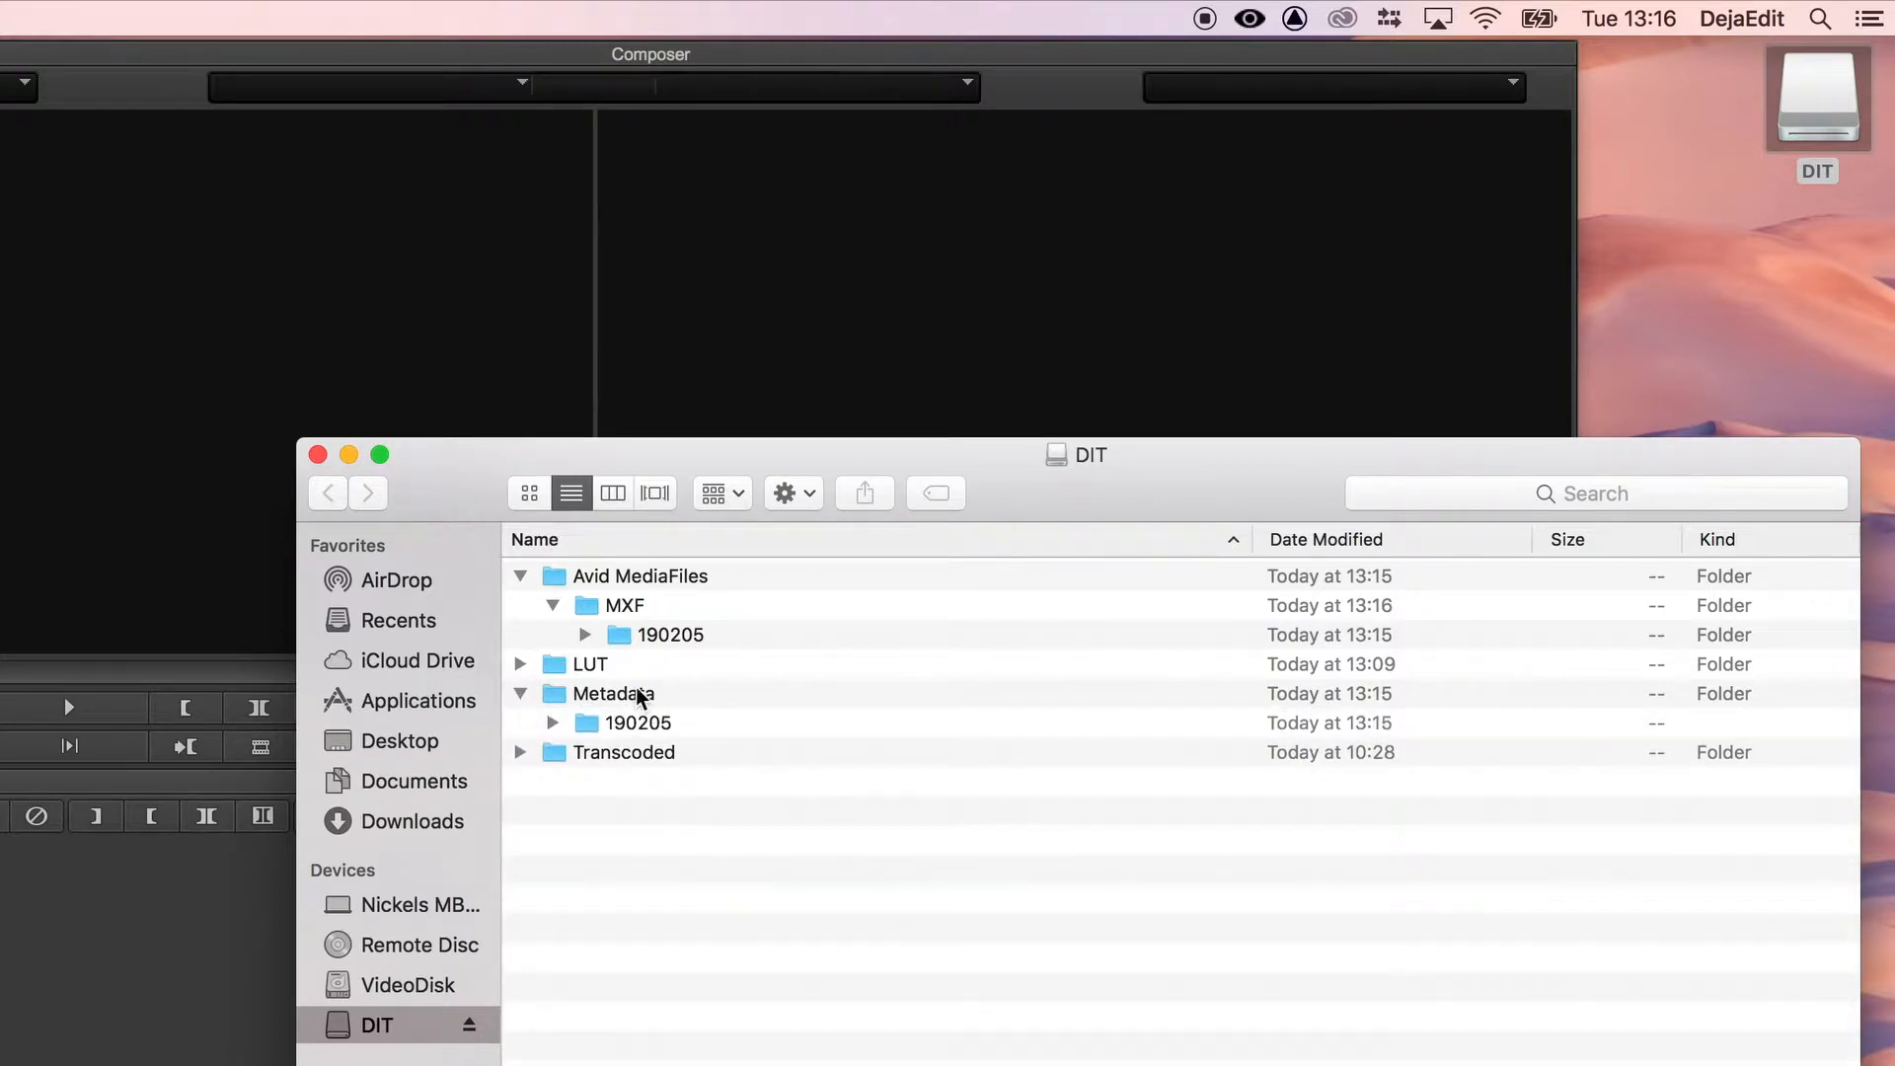
left_click(555, 726)
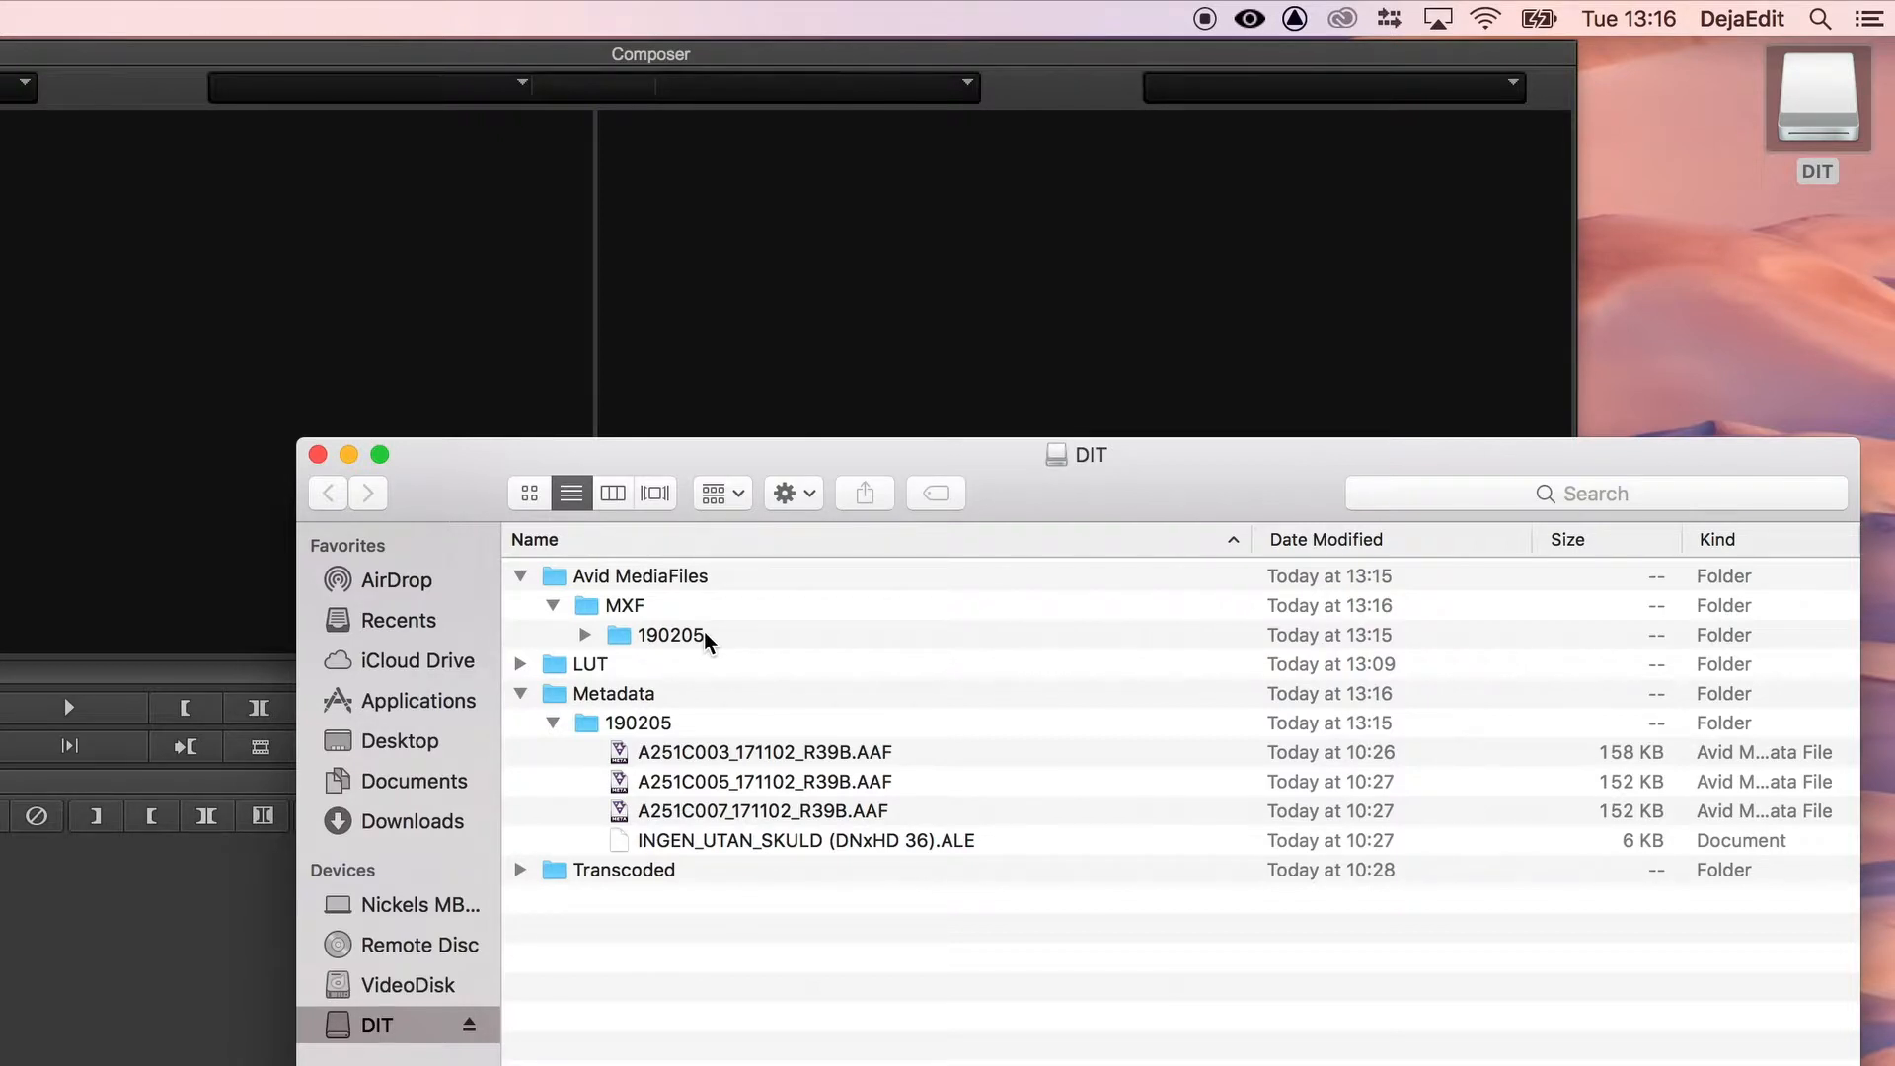
- Switch to Avid Media Composer, rename the DEMO-DIT Bin as 190205 and open it
left_click(94, 577)
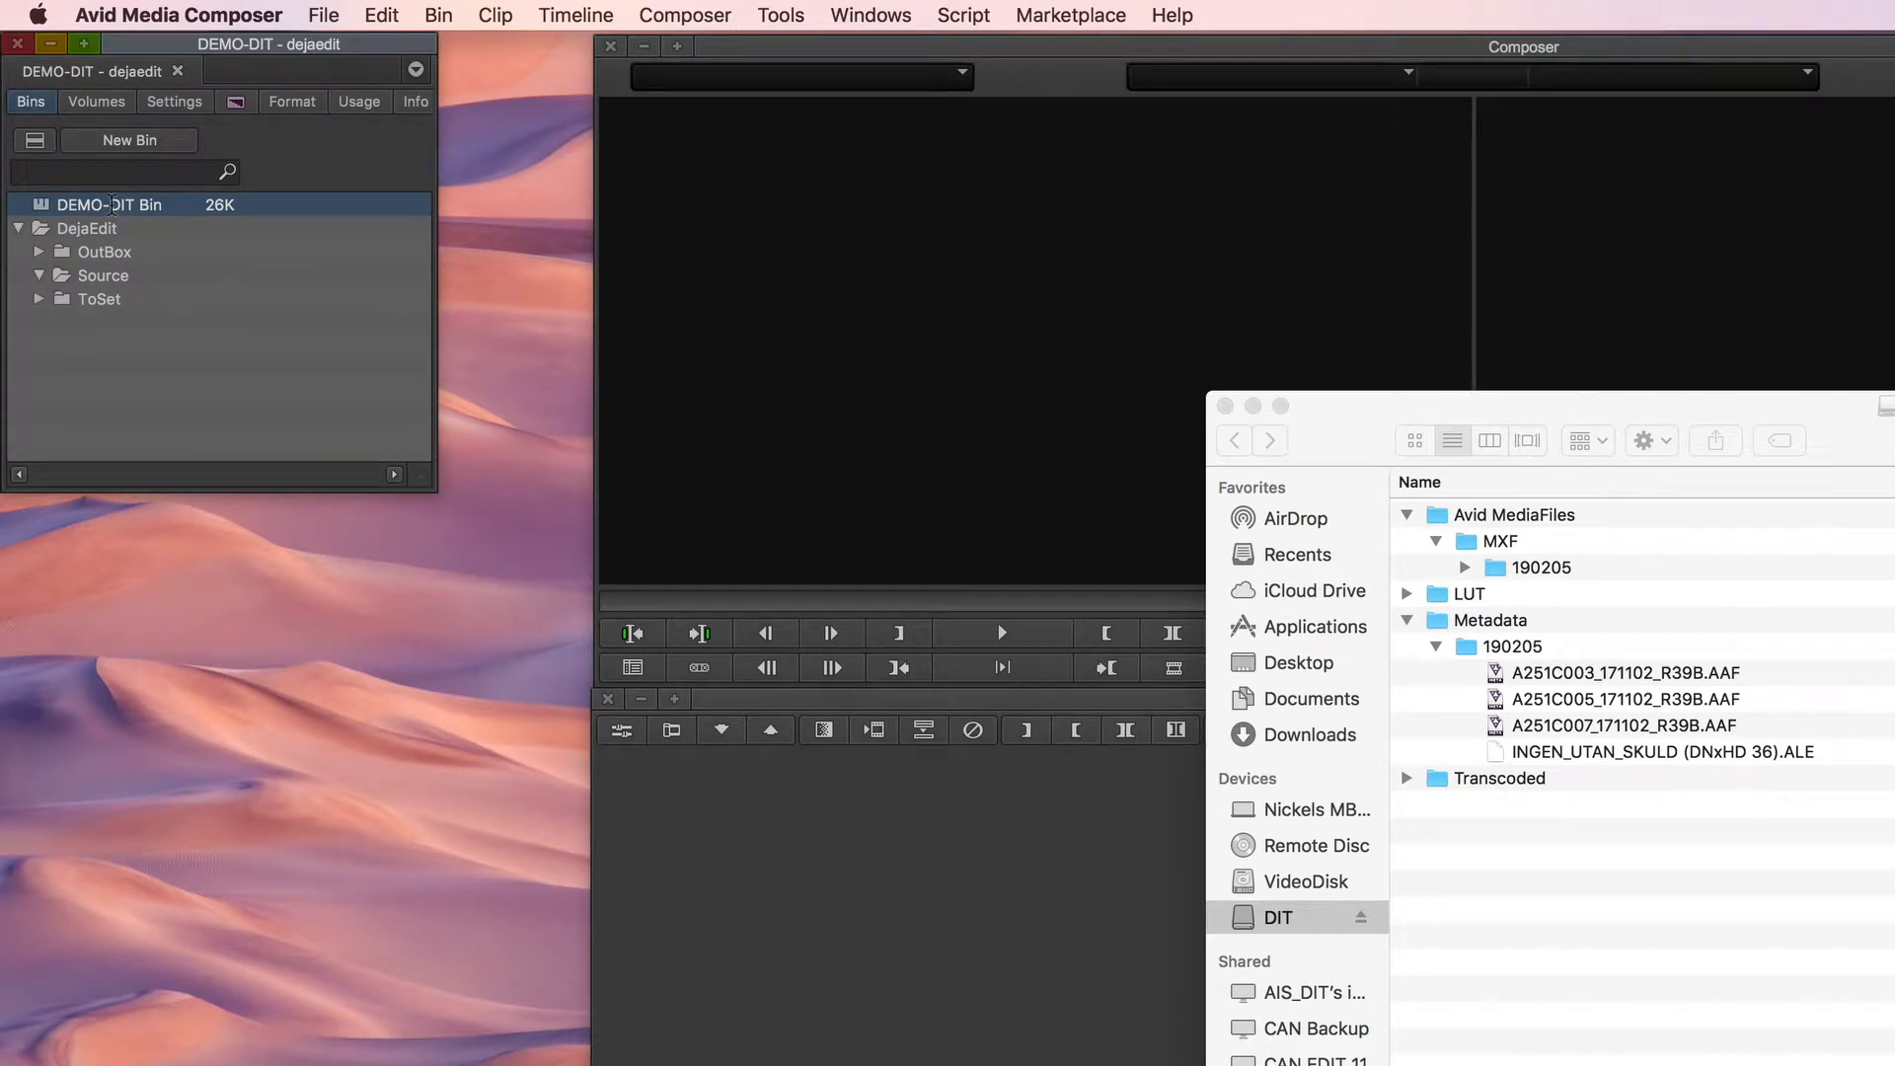
left_click(111, 204)
type("1")
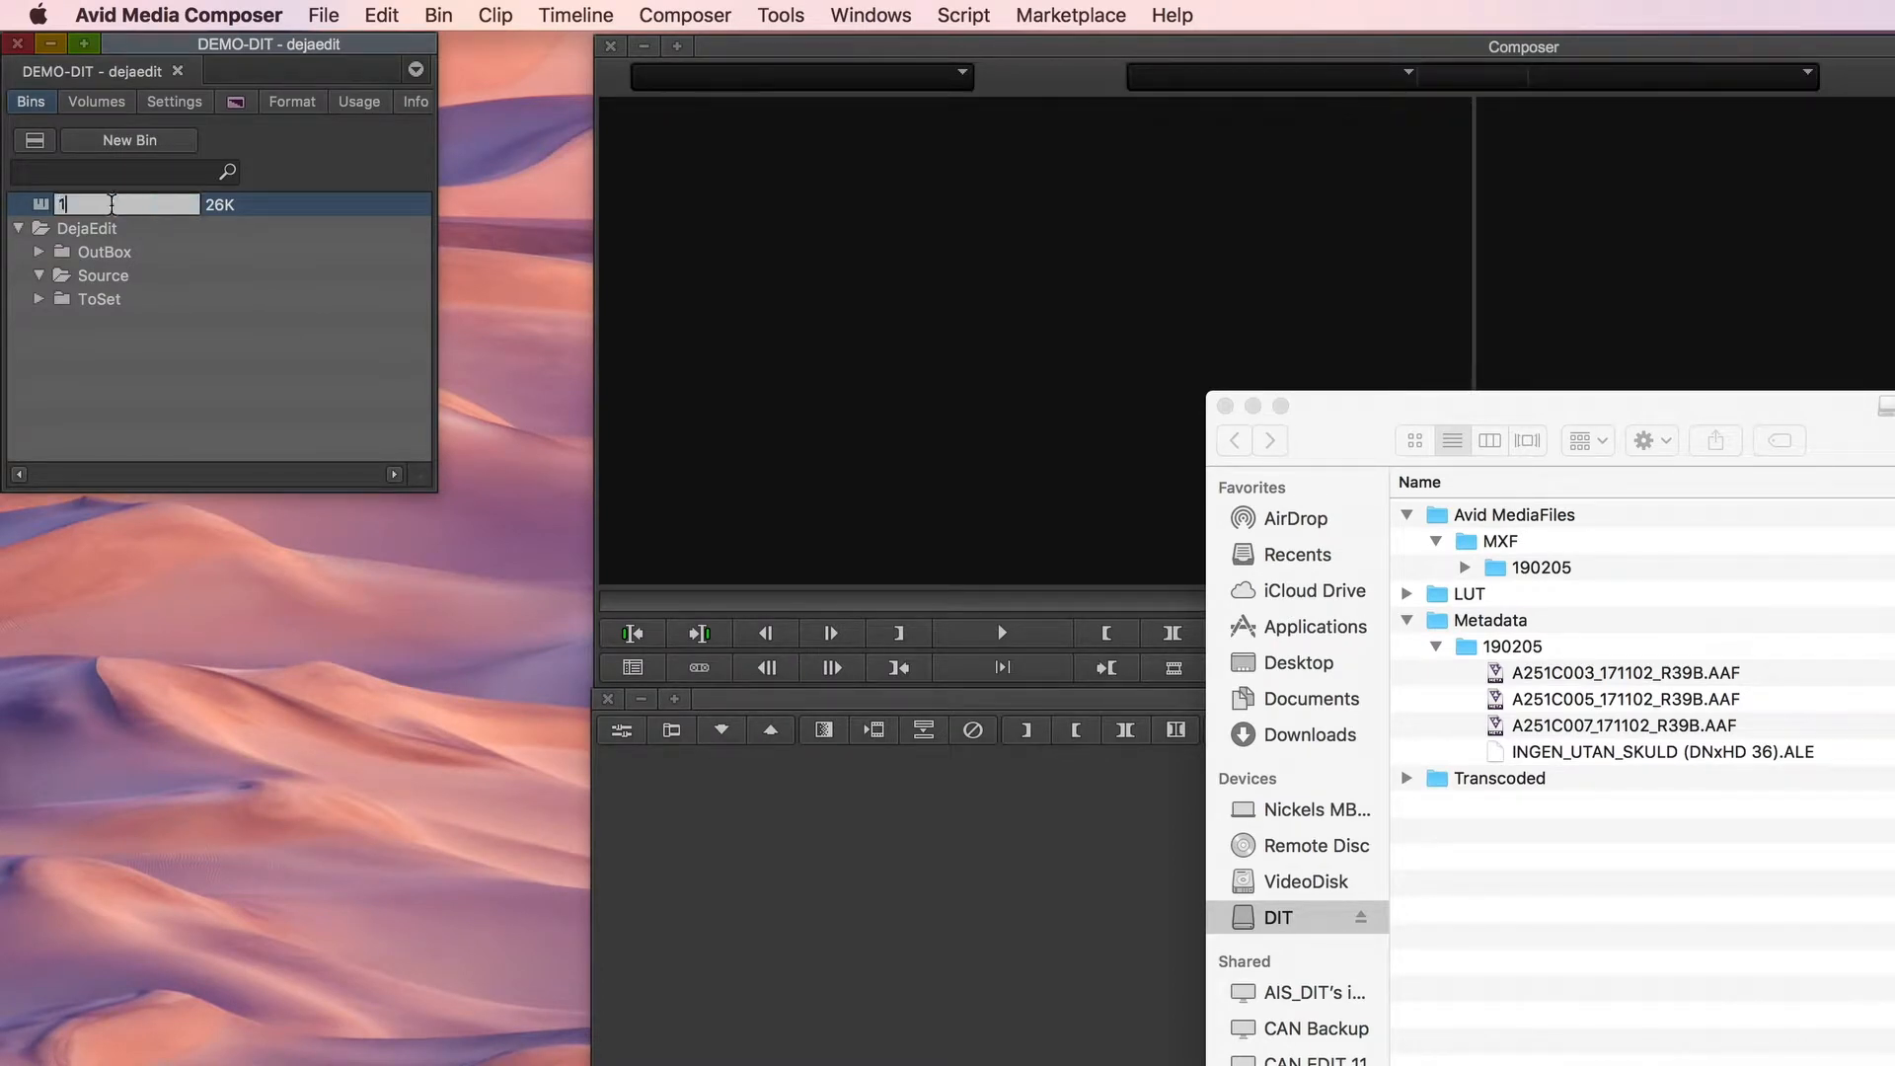
type("90205")
key("Return")
double_click(49, 209)
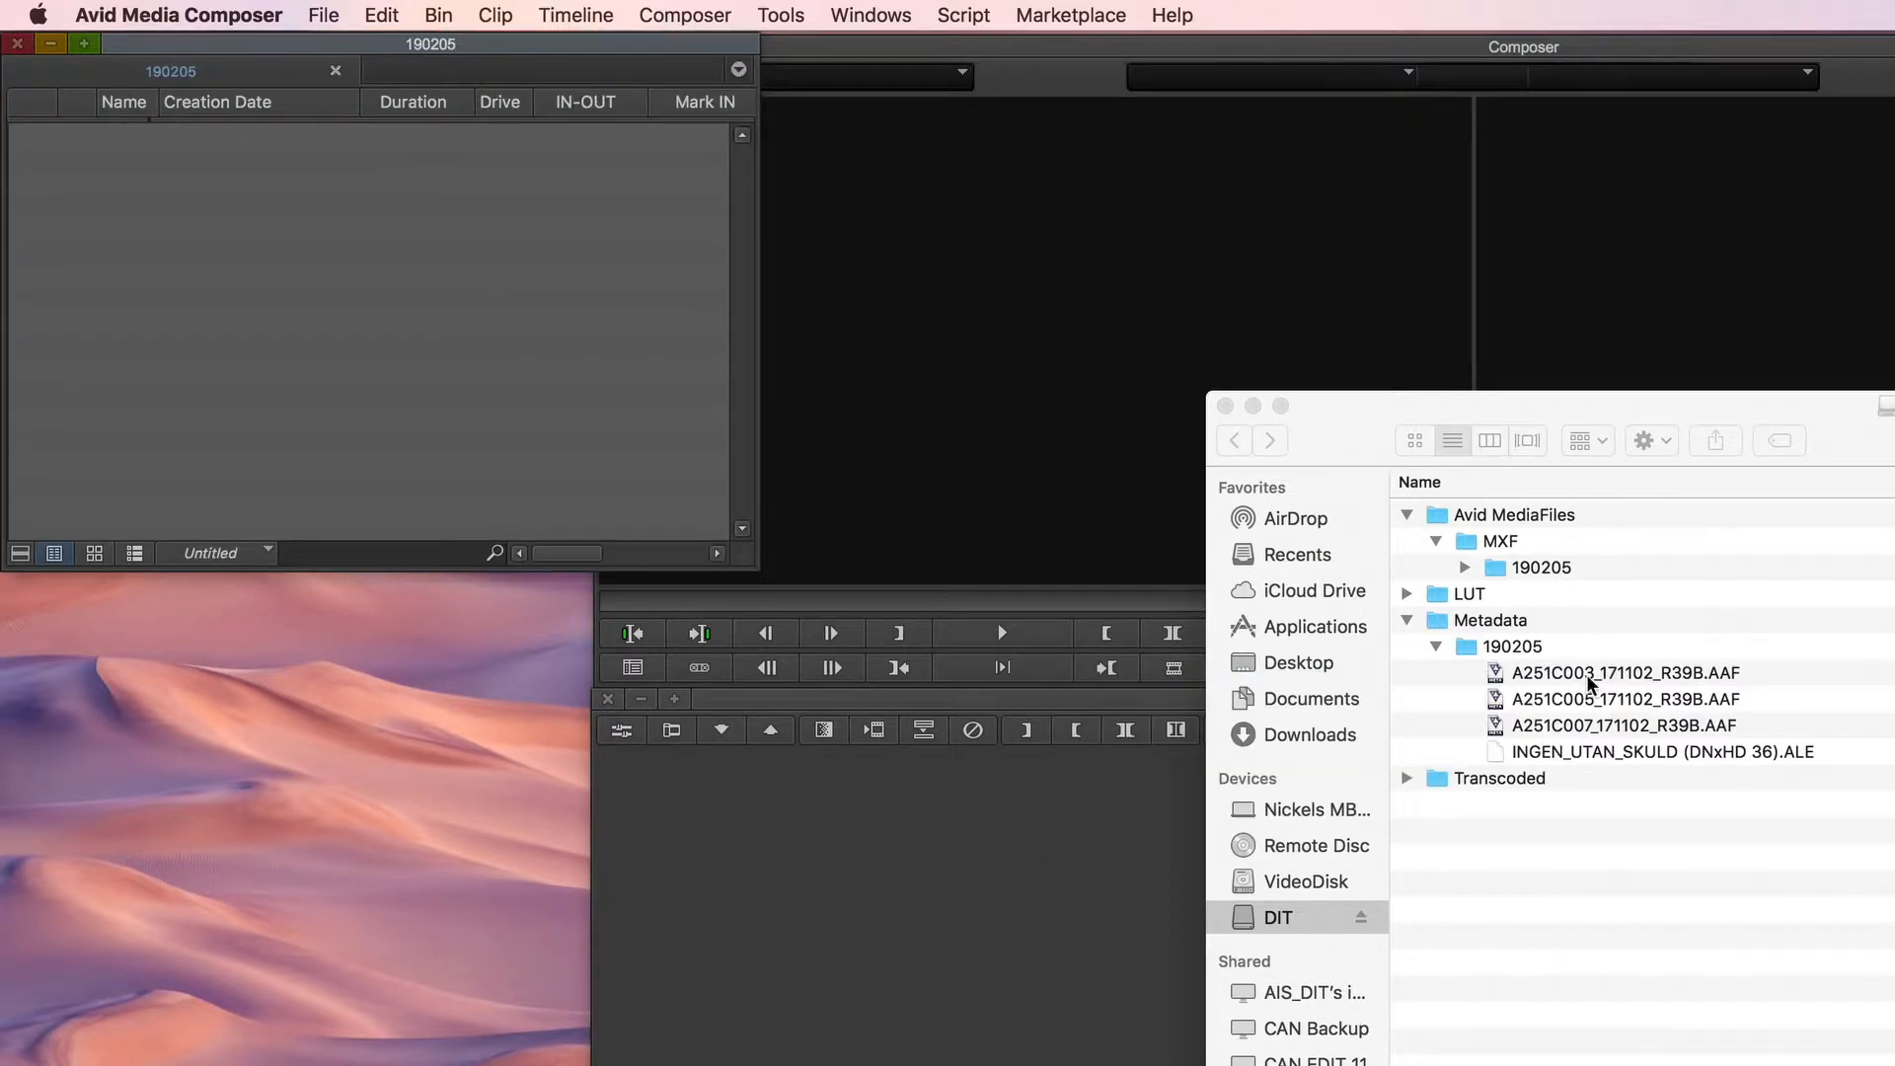
- Import the three AAF files from the Metadata 190205 folder into the 190205 bin and place the bin window below the project window
left_click(1591, 681)
left_click(1591, 679)
left_click(1589, 731, "shift")
left_click_drag(1619, 699, 184, 243)
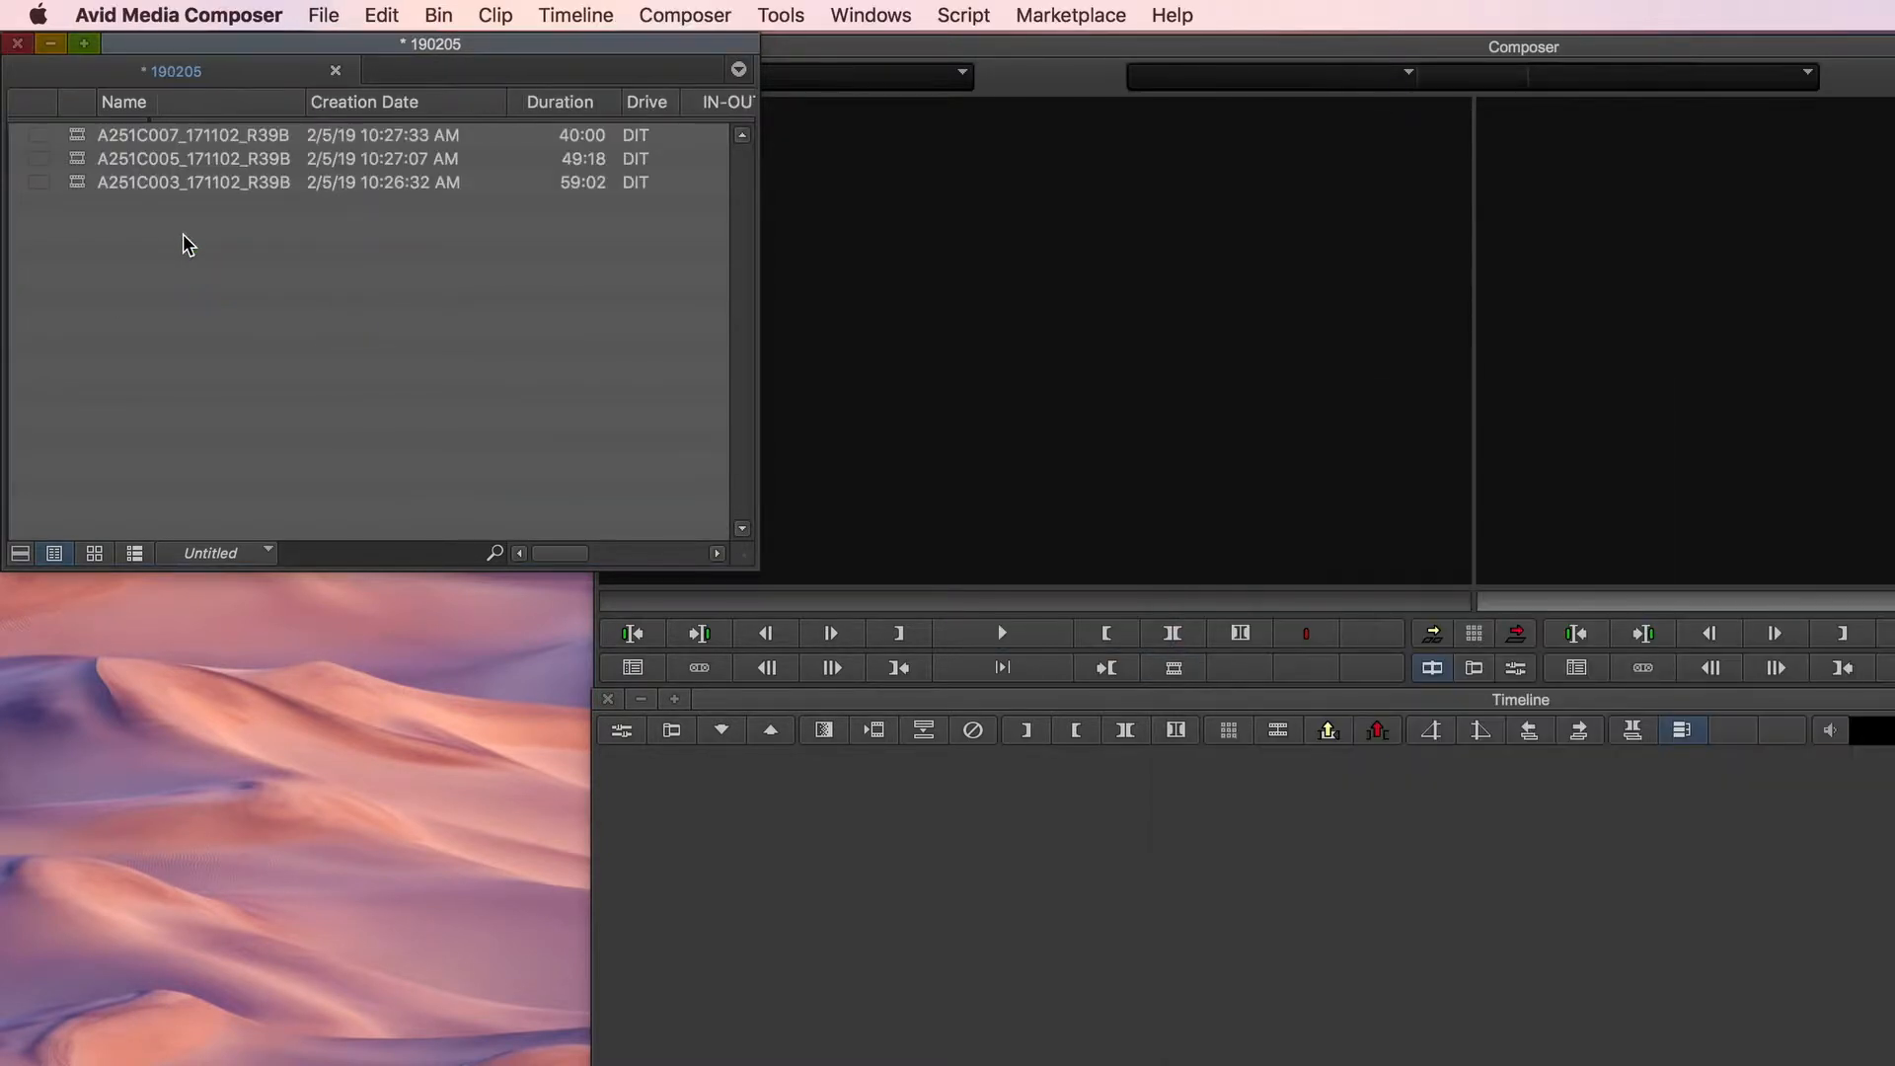
left_click_drag(283, 47, 393, 681)
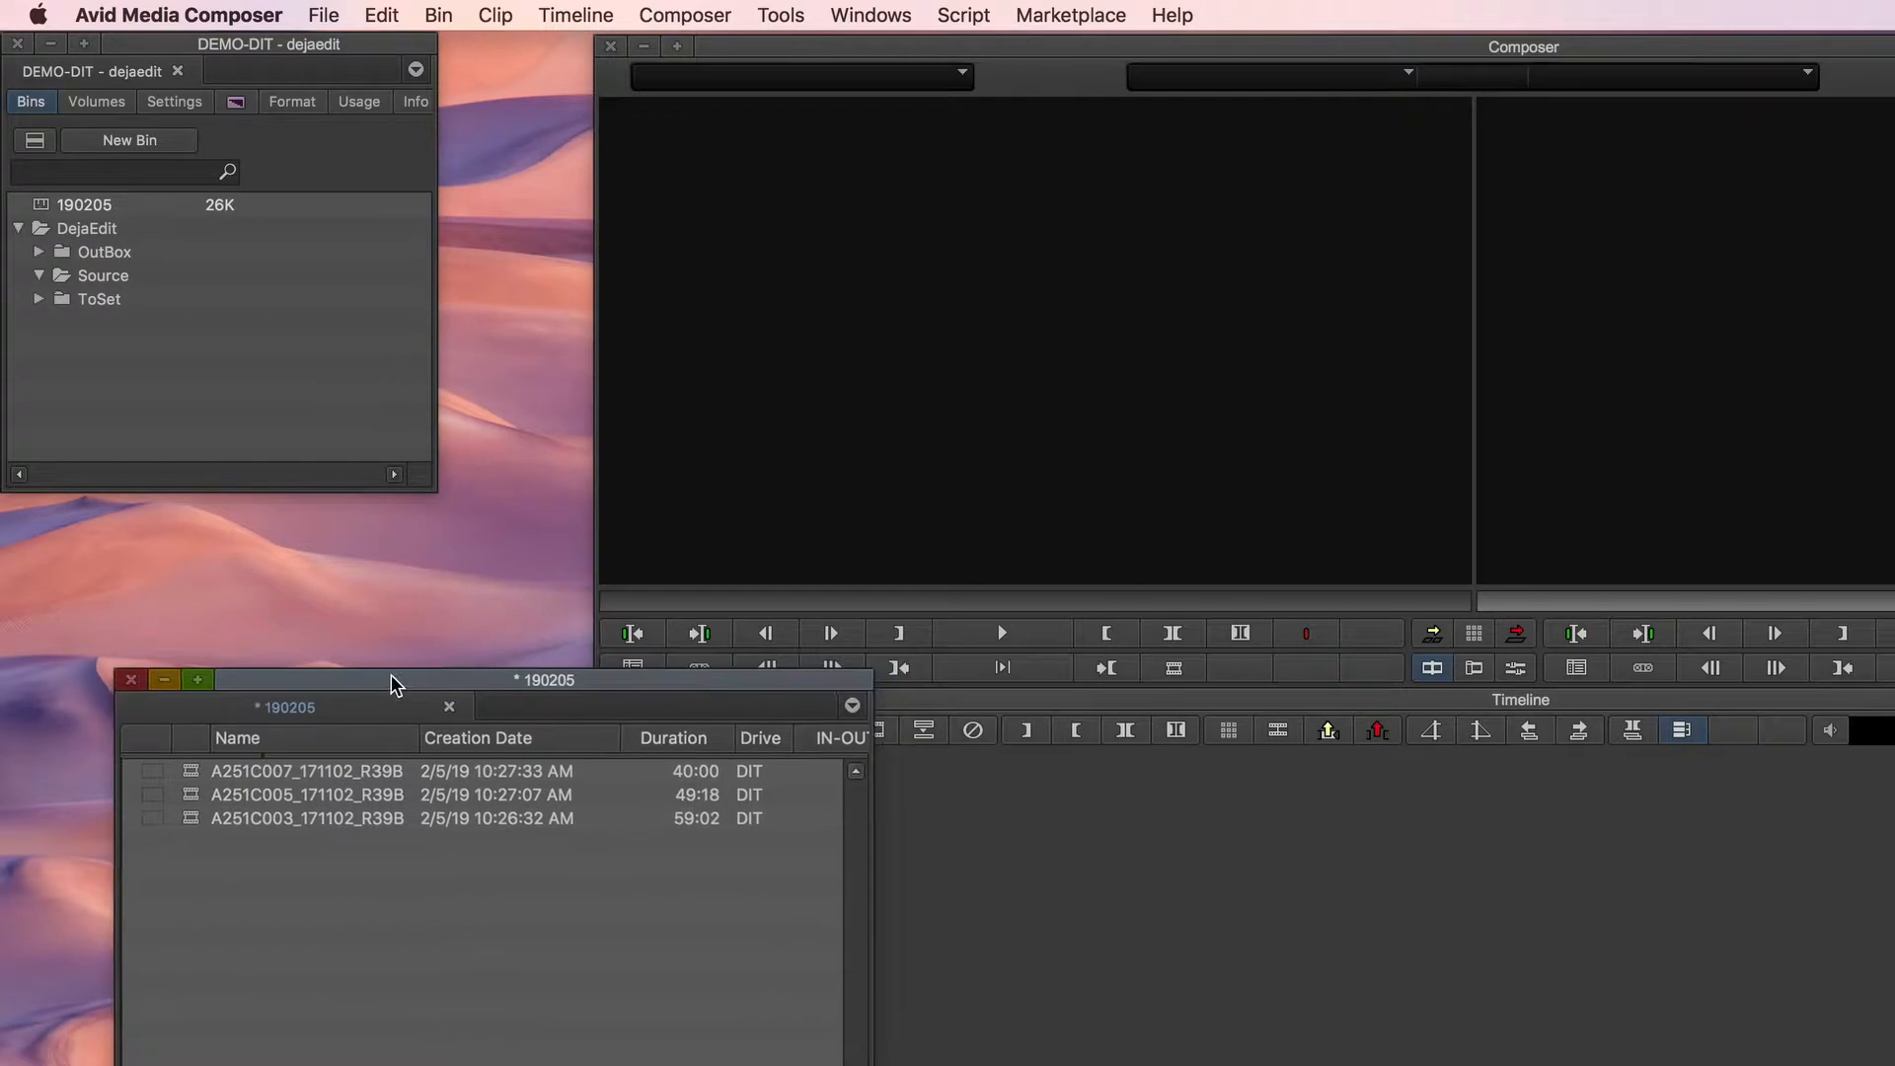
- Load clip A251C007_171102_R39B in the source monitor and scrub through its footage
double_click(195, 771)
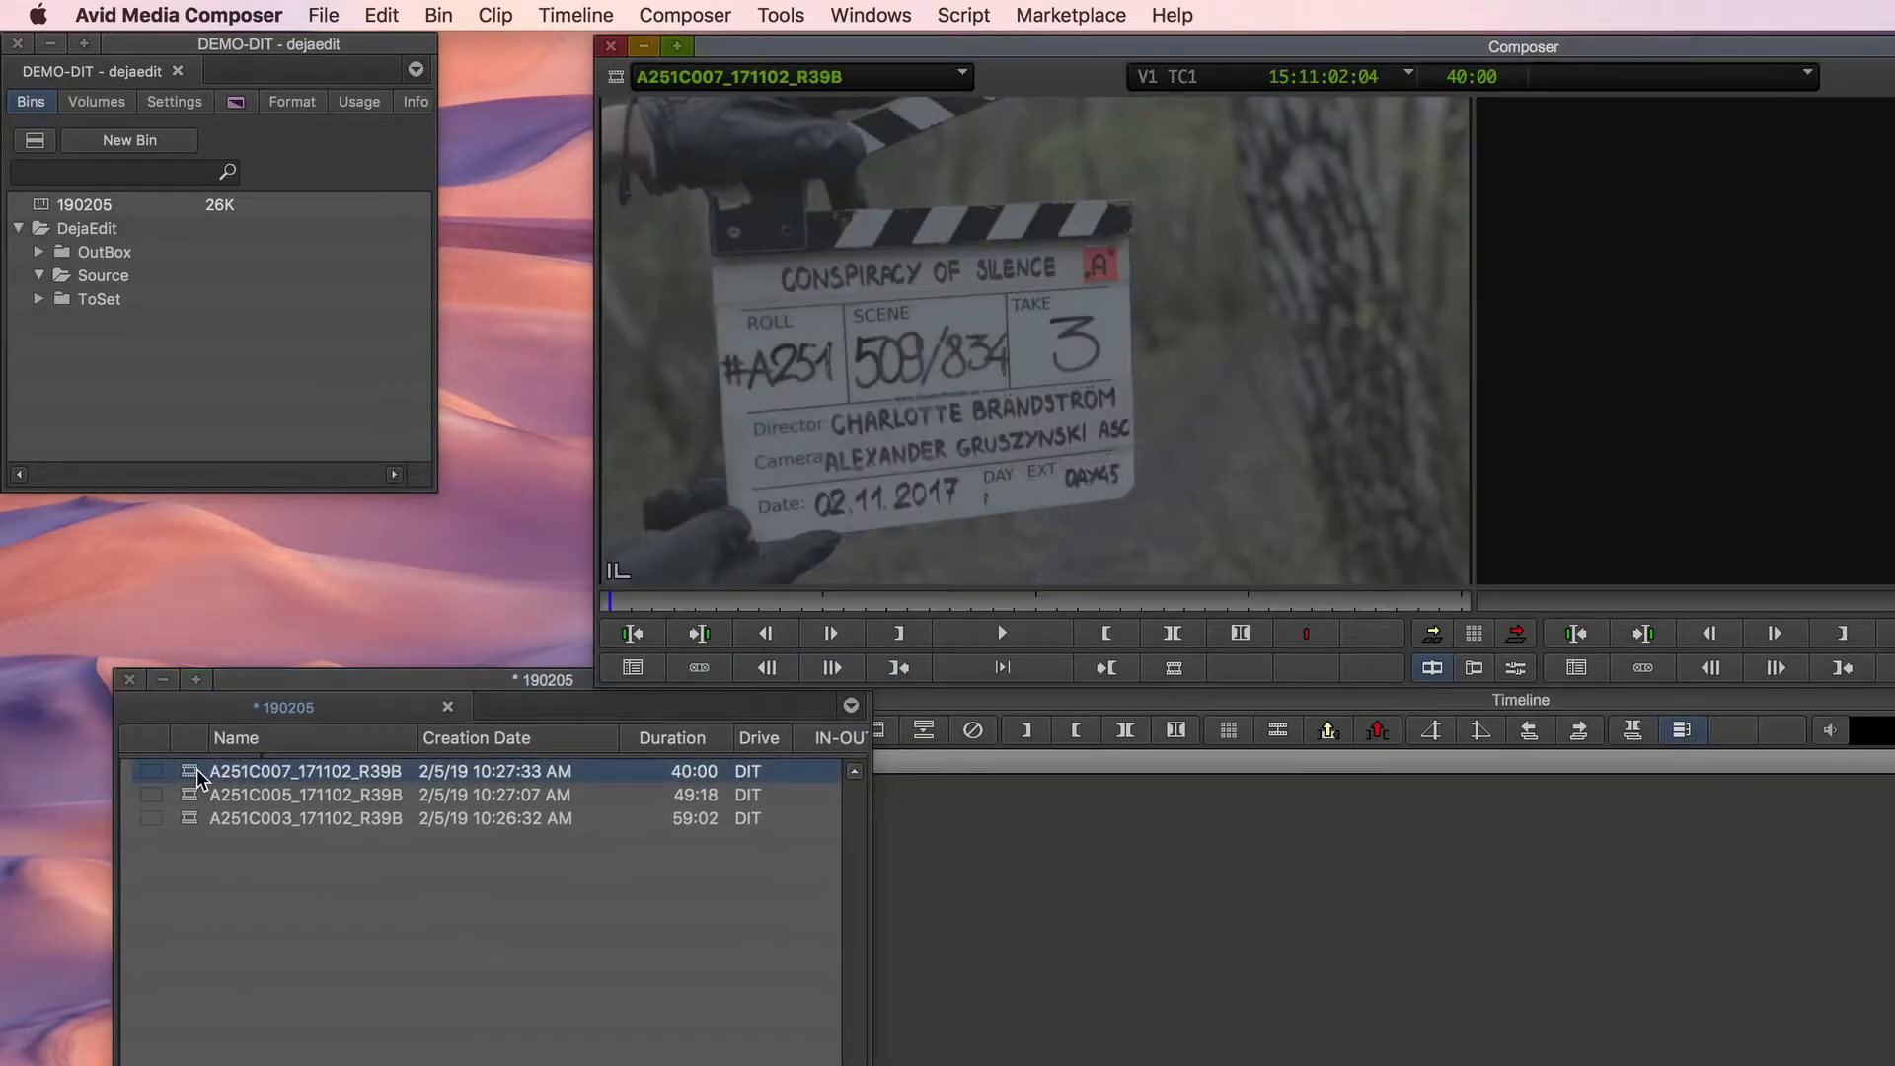
left_click_drag(773, 601, 907, 594)
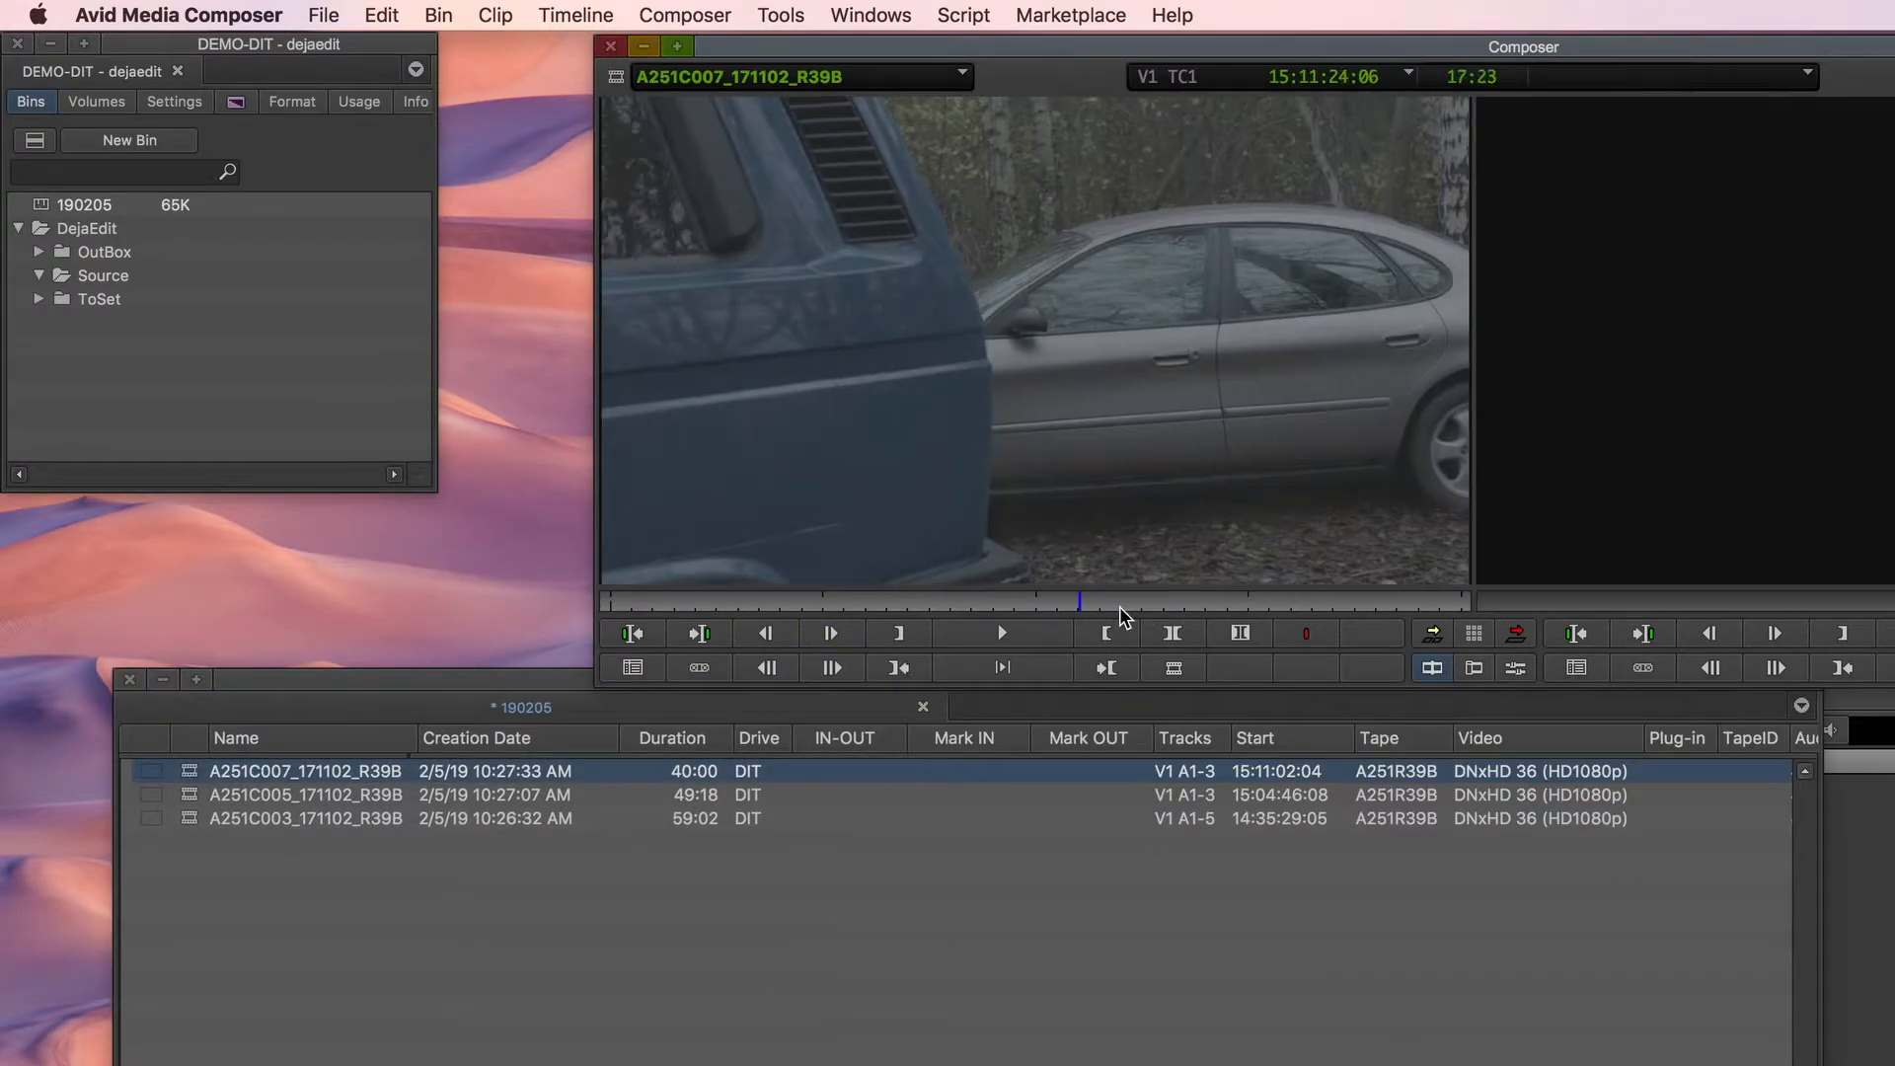
left_click_drag(1118, 608, 895, 612)
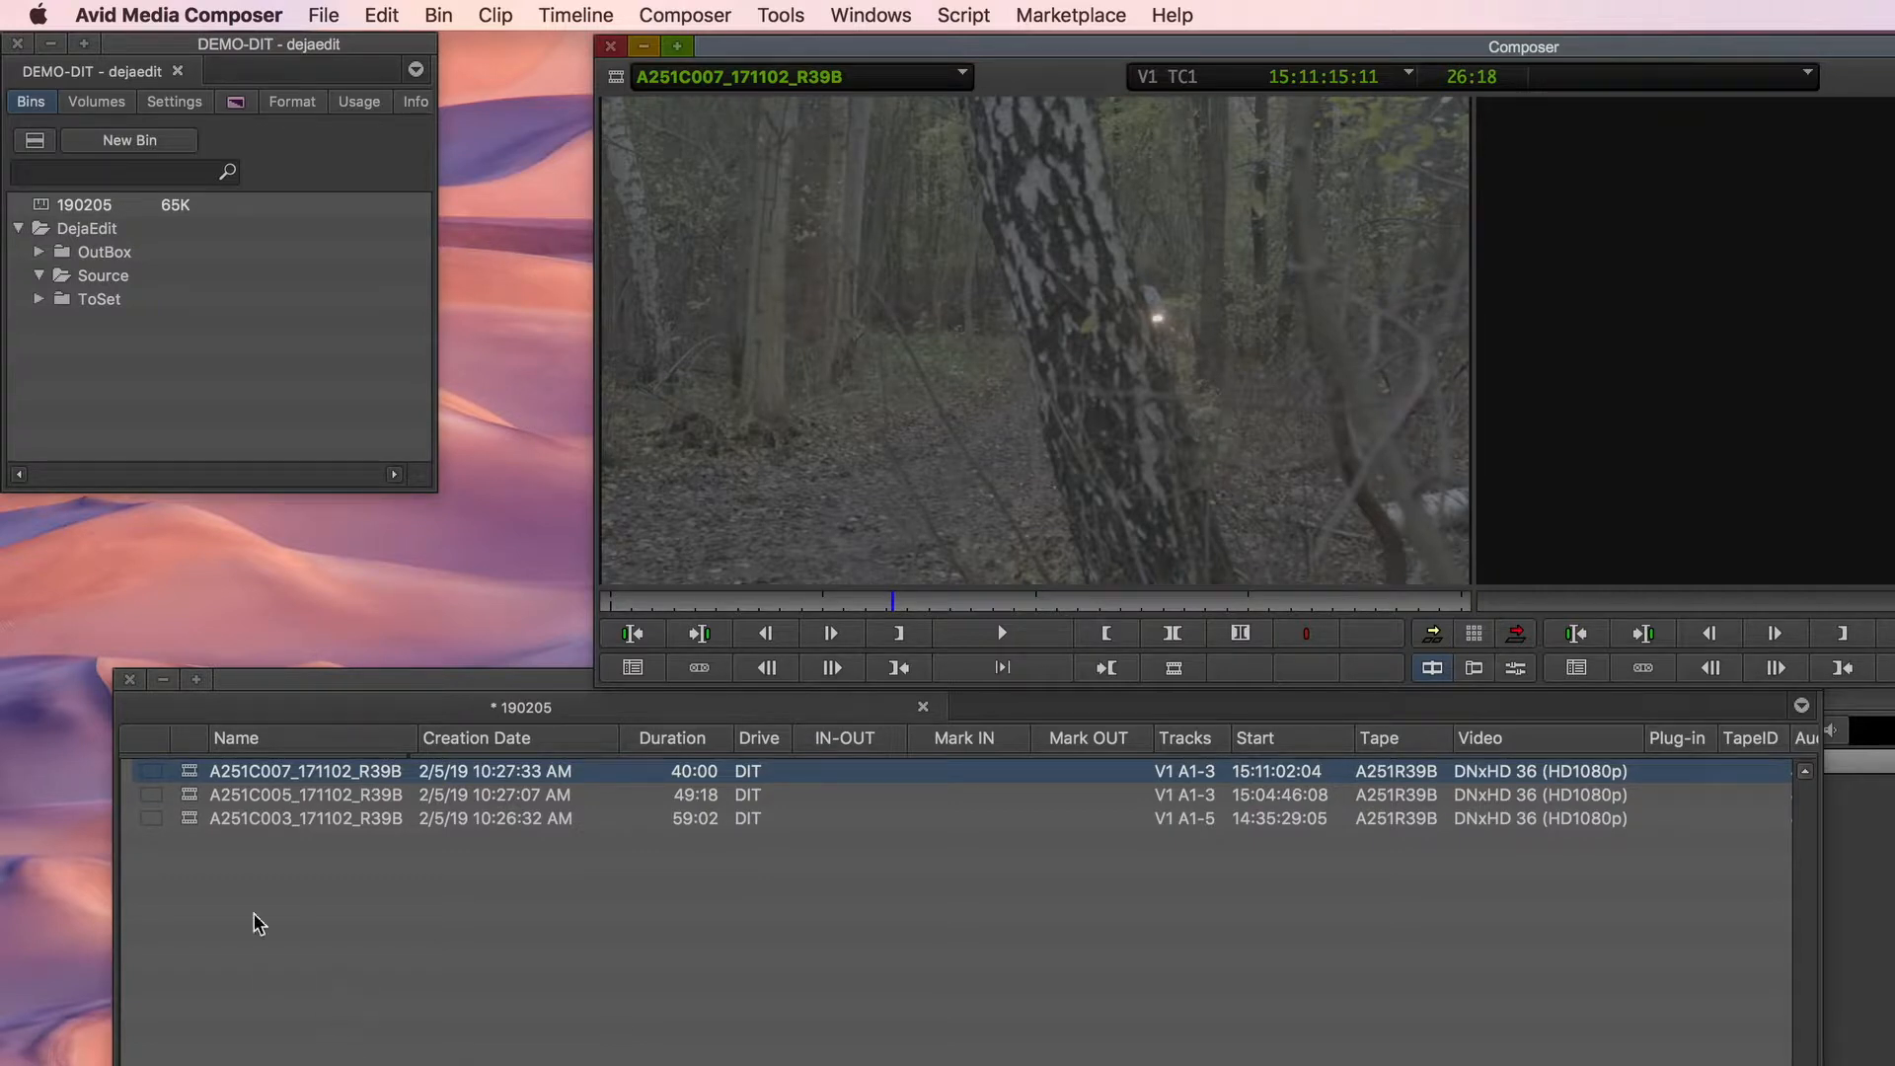
- Open the Source Settings for all three clips in the 190205 bin and bring up the Color Management Settings
left_click(188, 820, "shift")
right_click(190, 823)
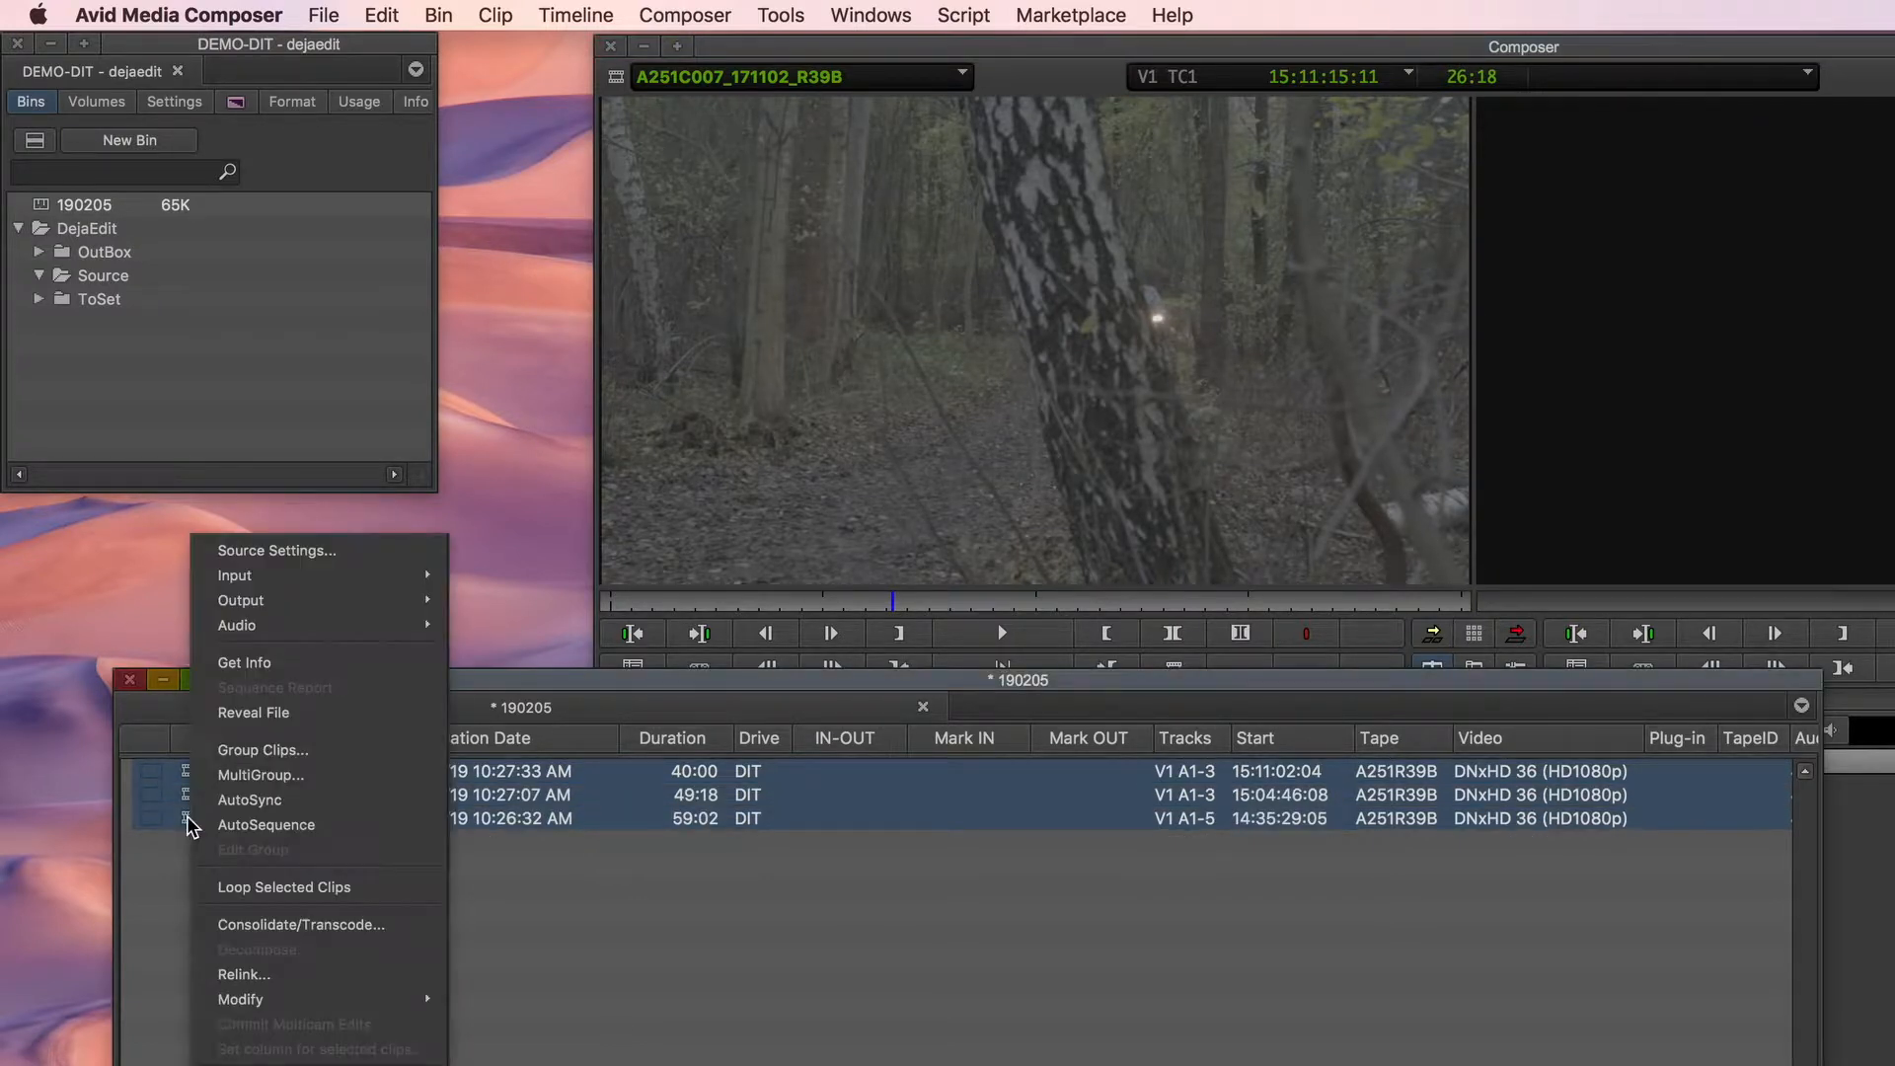
mouse_move(312, 630)
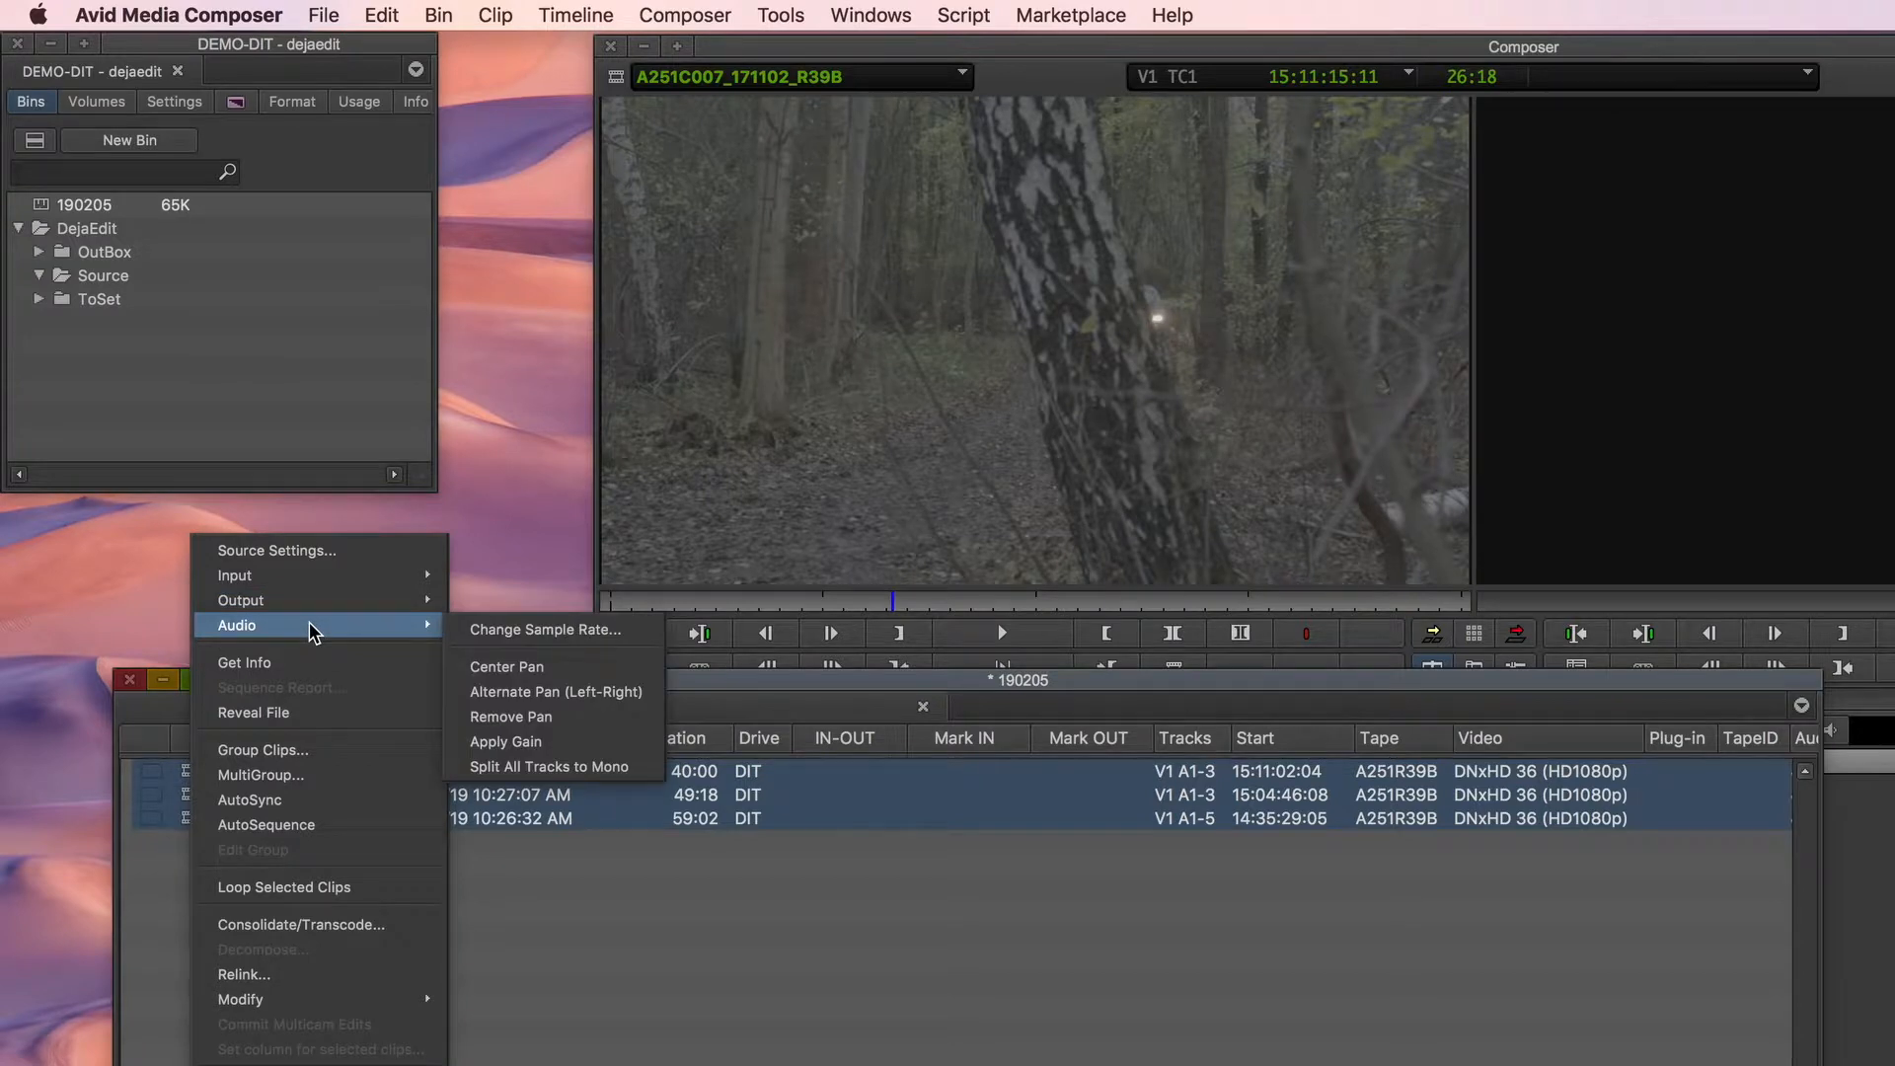
left_click(310, 551)
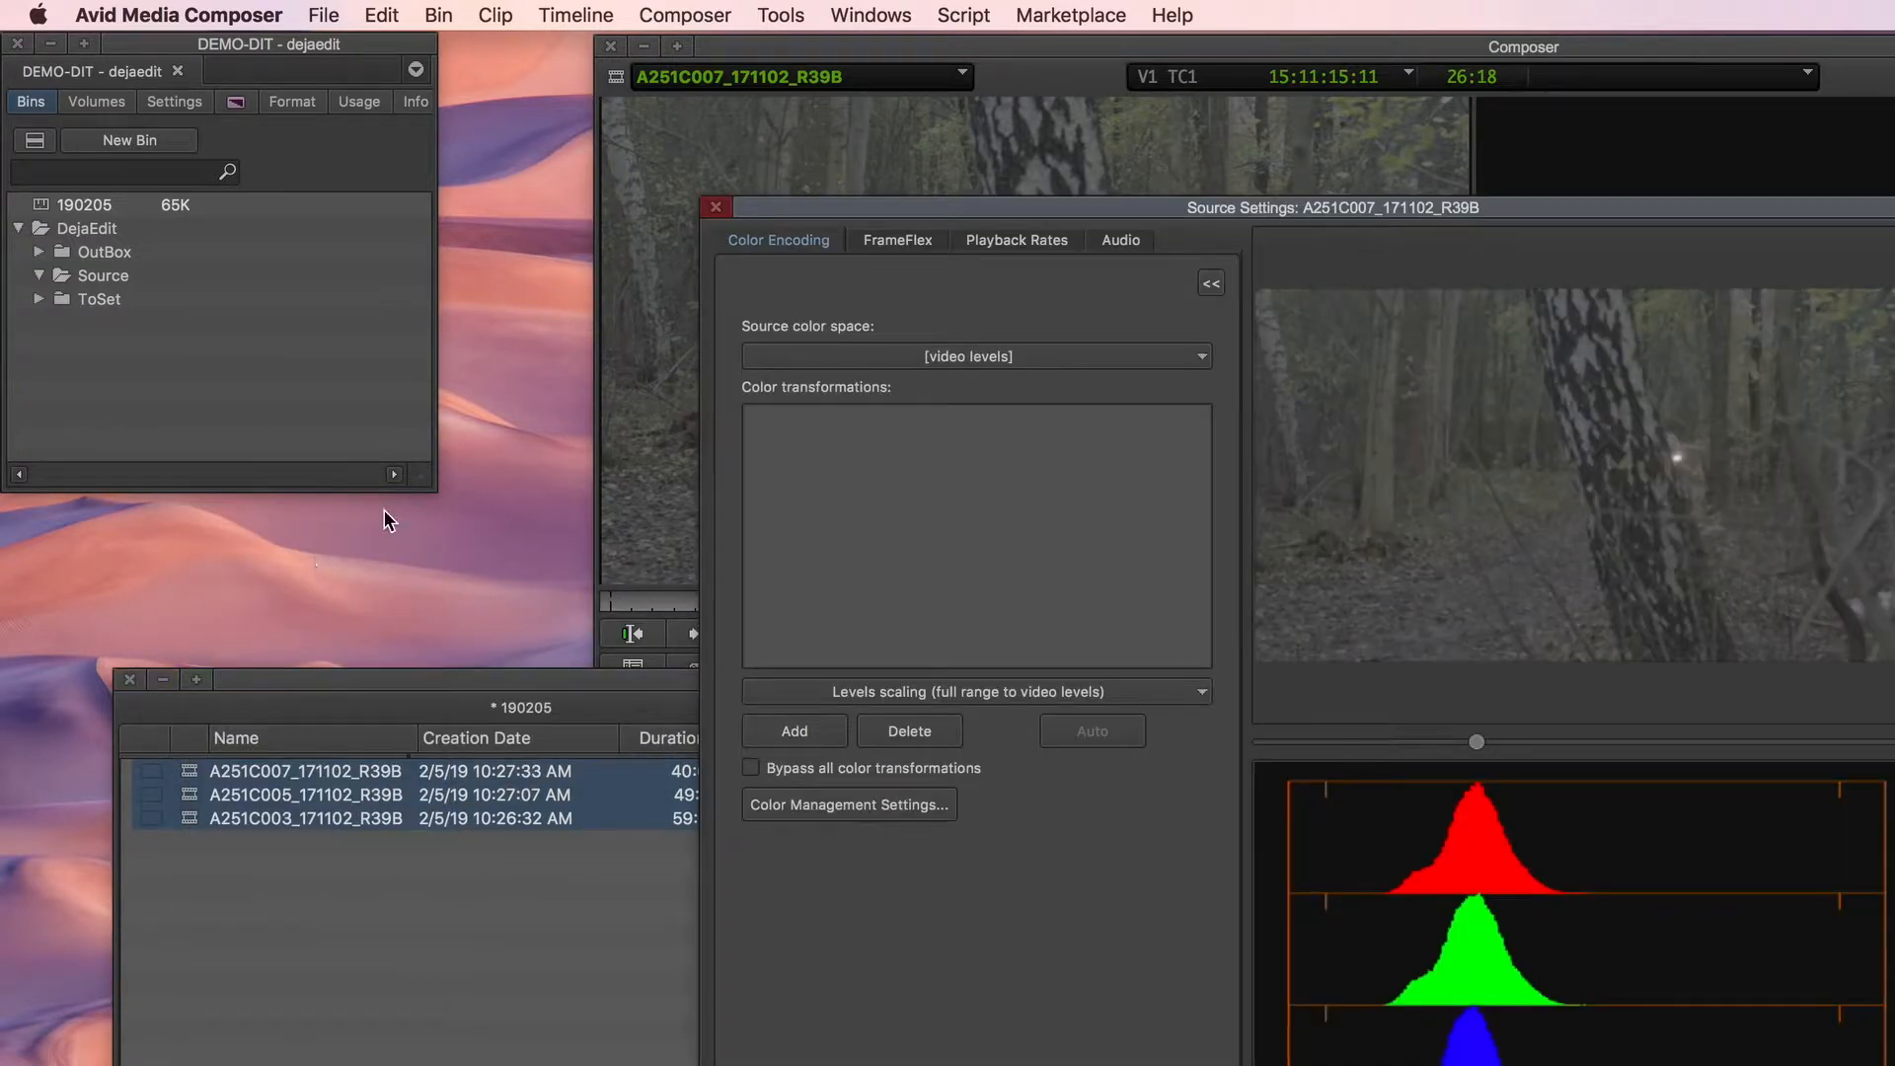
left_click(815, 807)
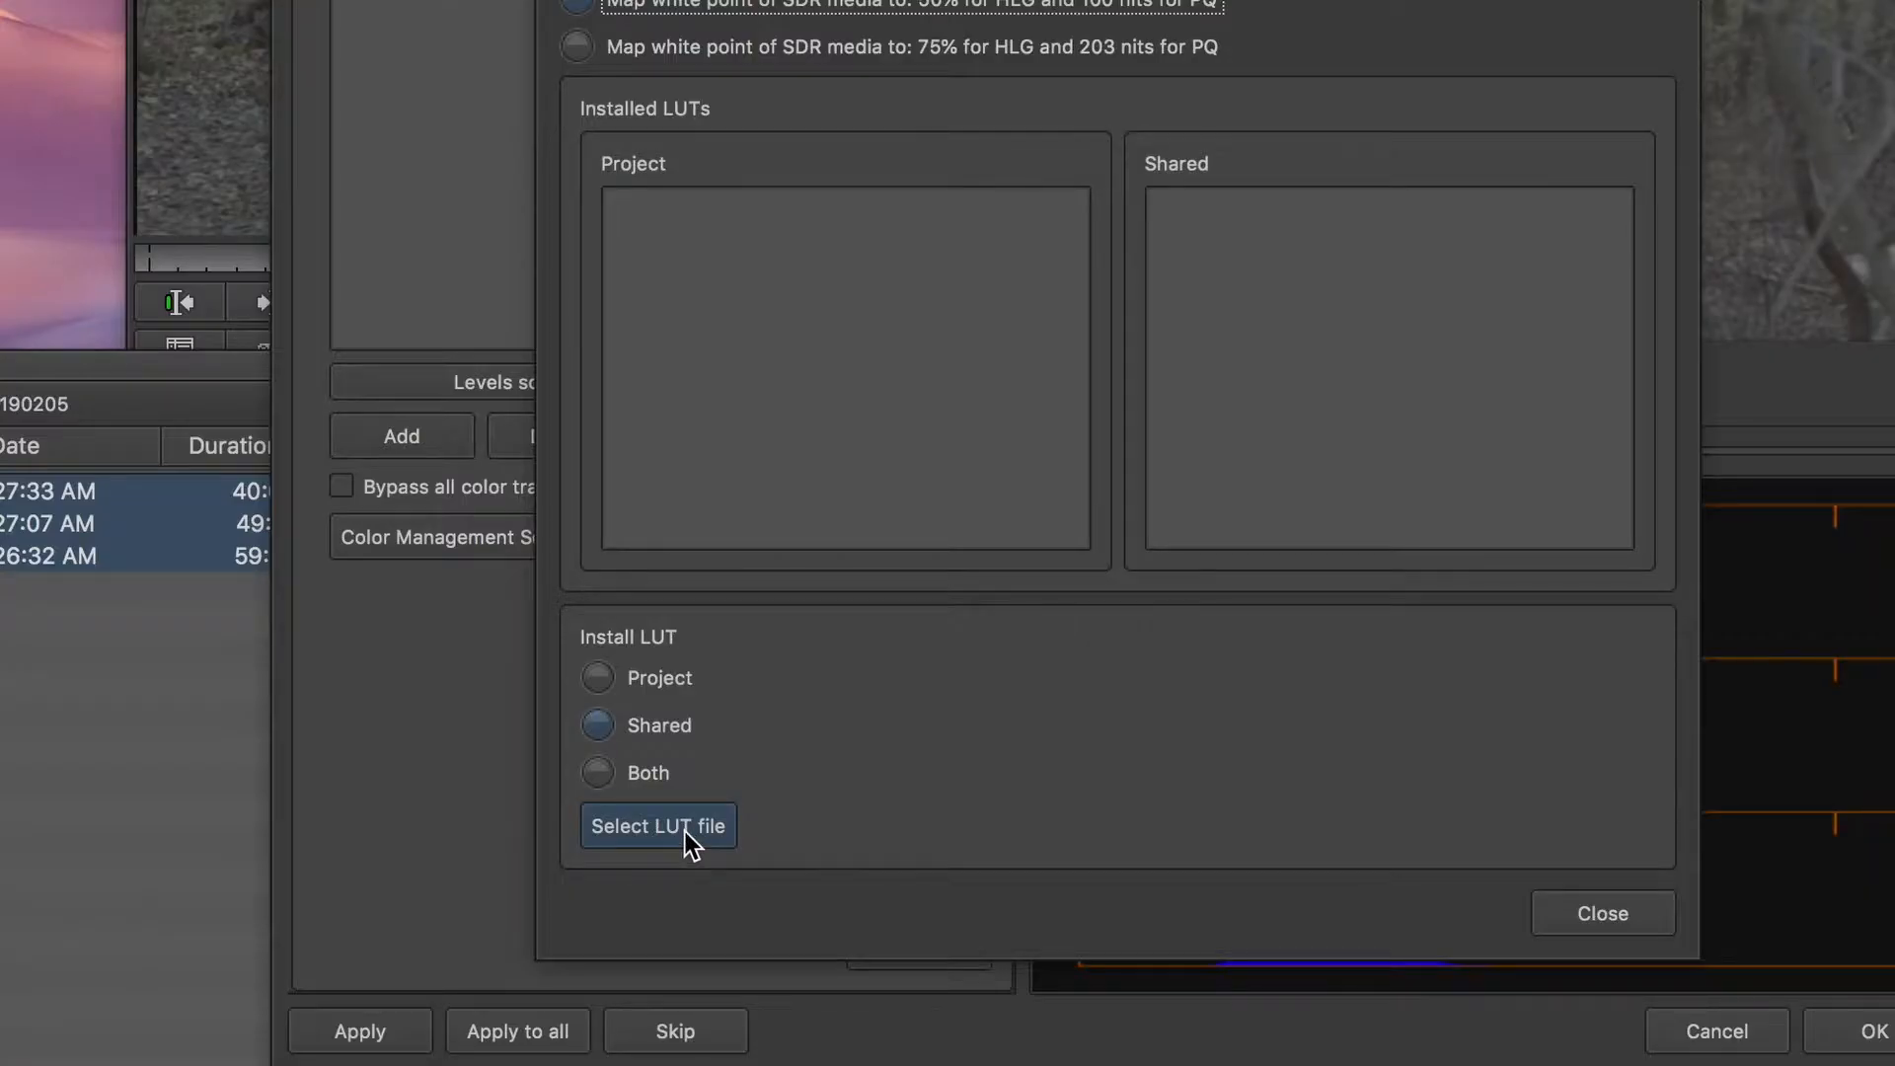
- Install the LUT file lesscont_gy_sat.cube from the DIT drive's LUT folder for the Project only
left_click(596, 677)
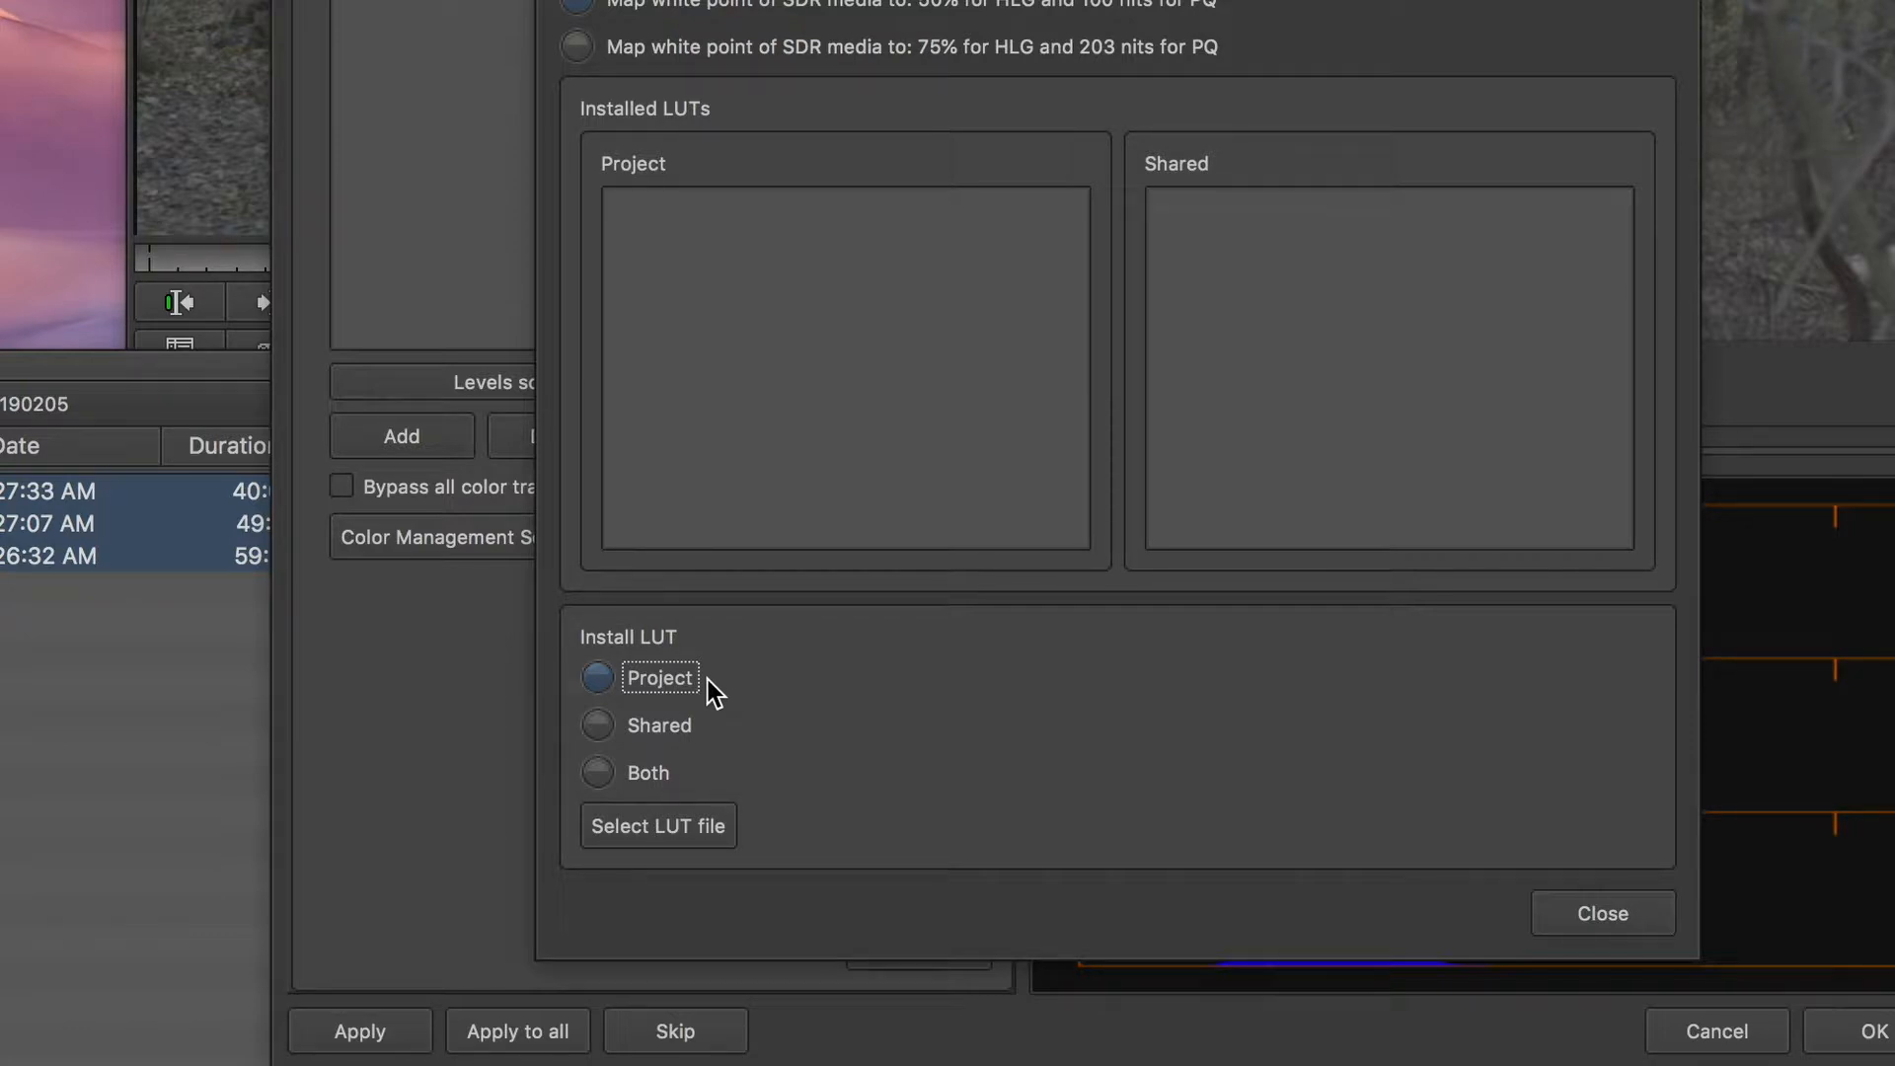
left_click(669, 826)
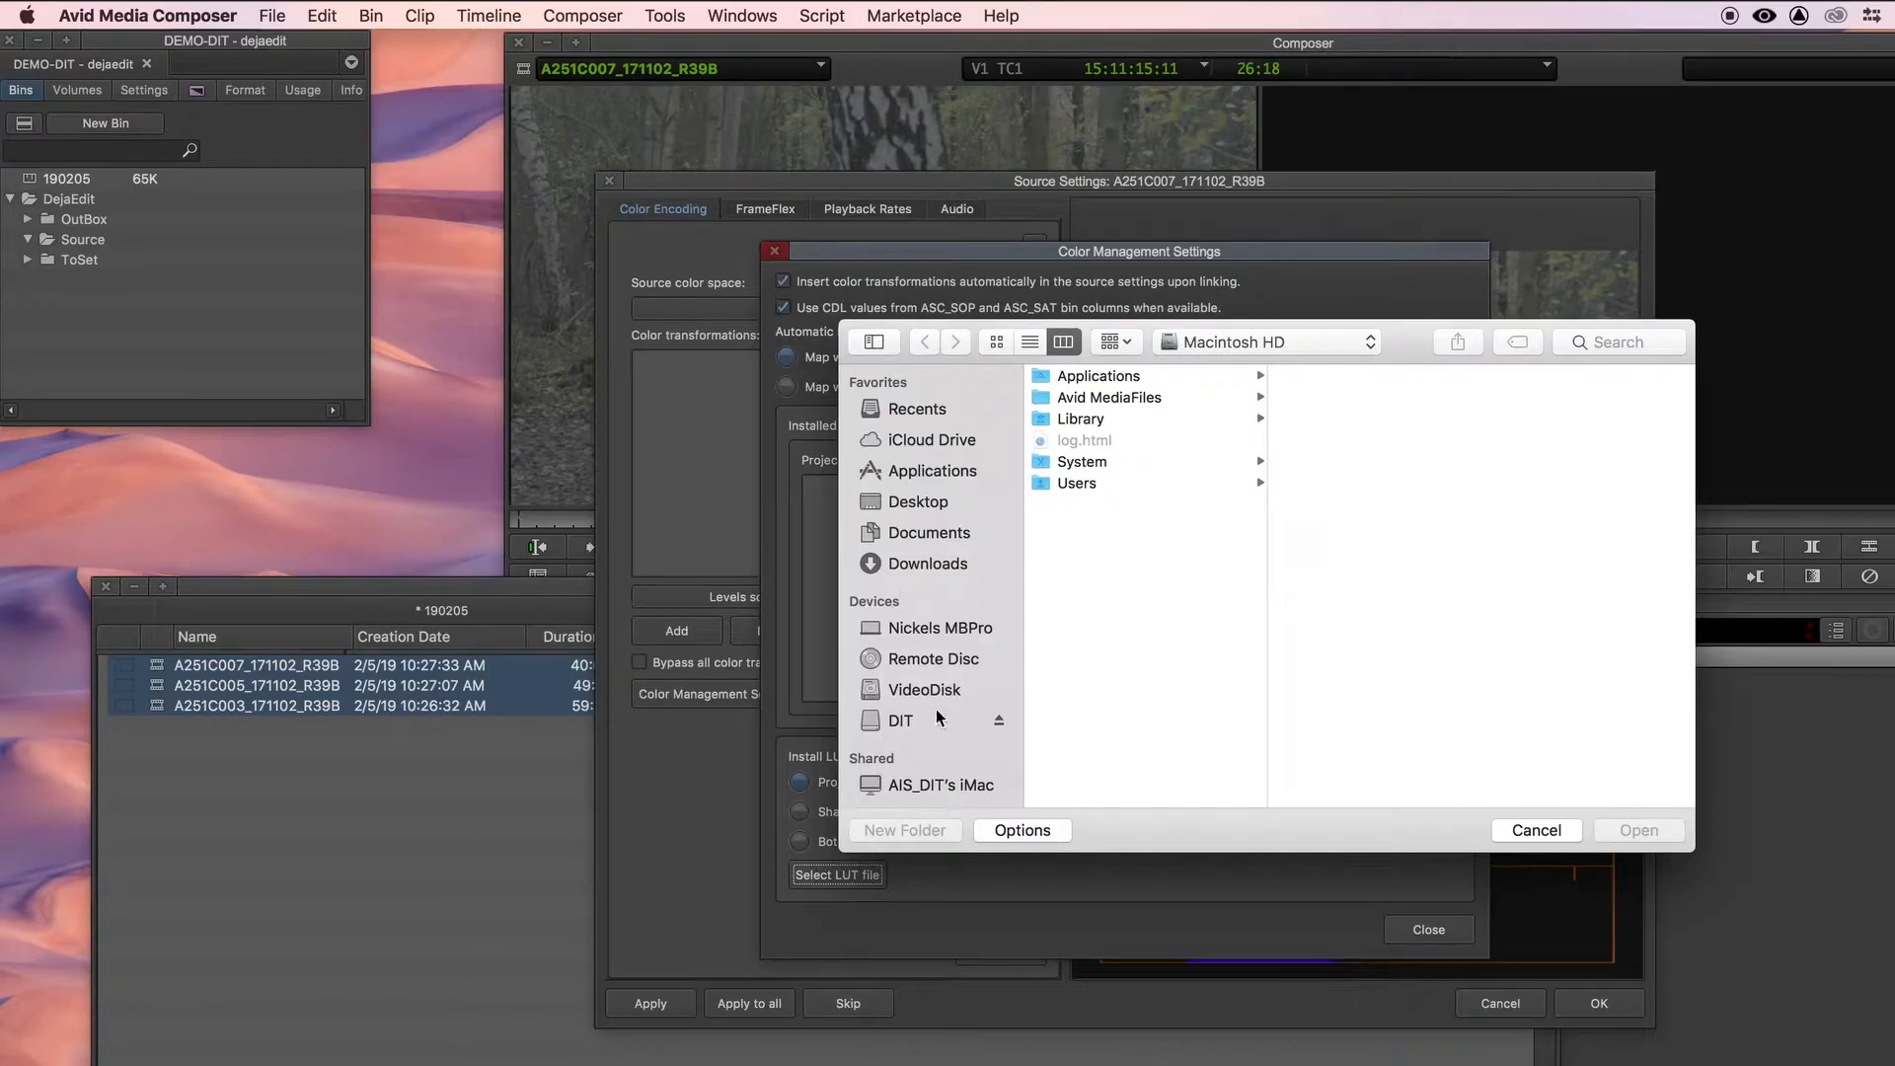
left_click(914, 720)
left_click(1074, 398)
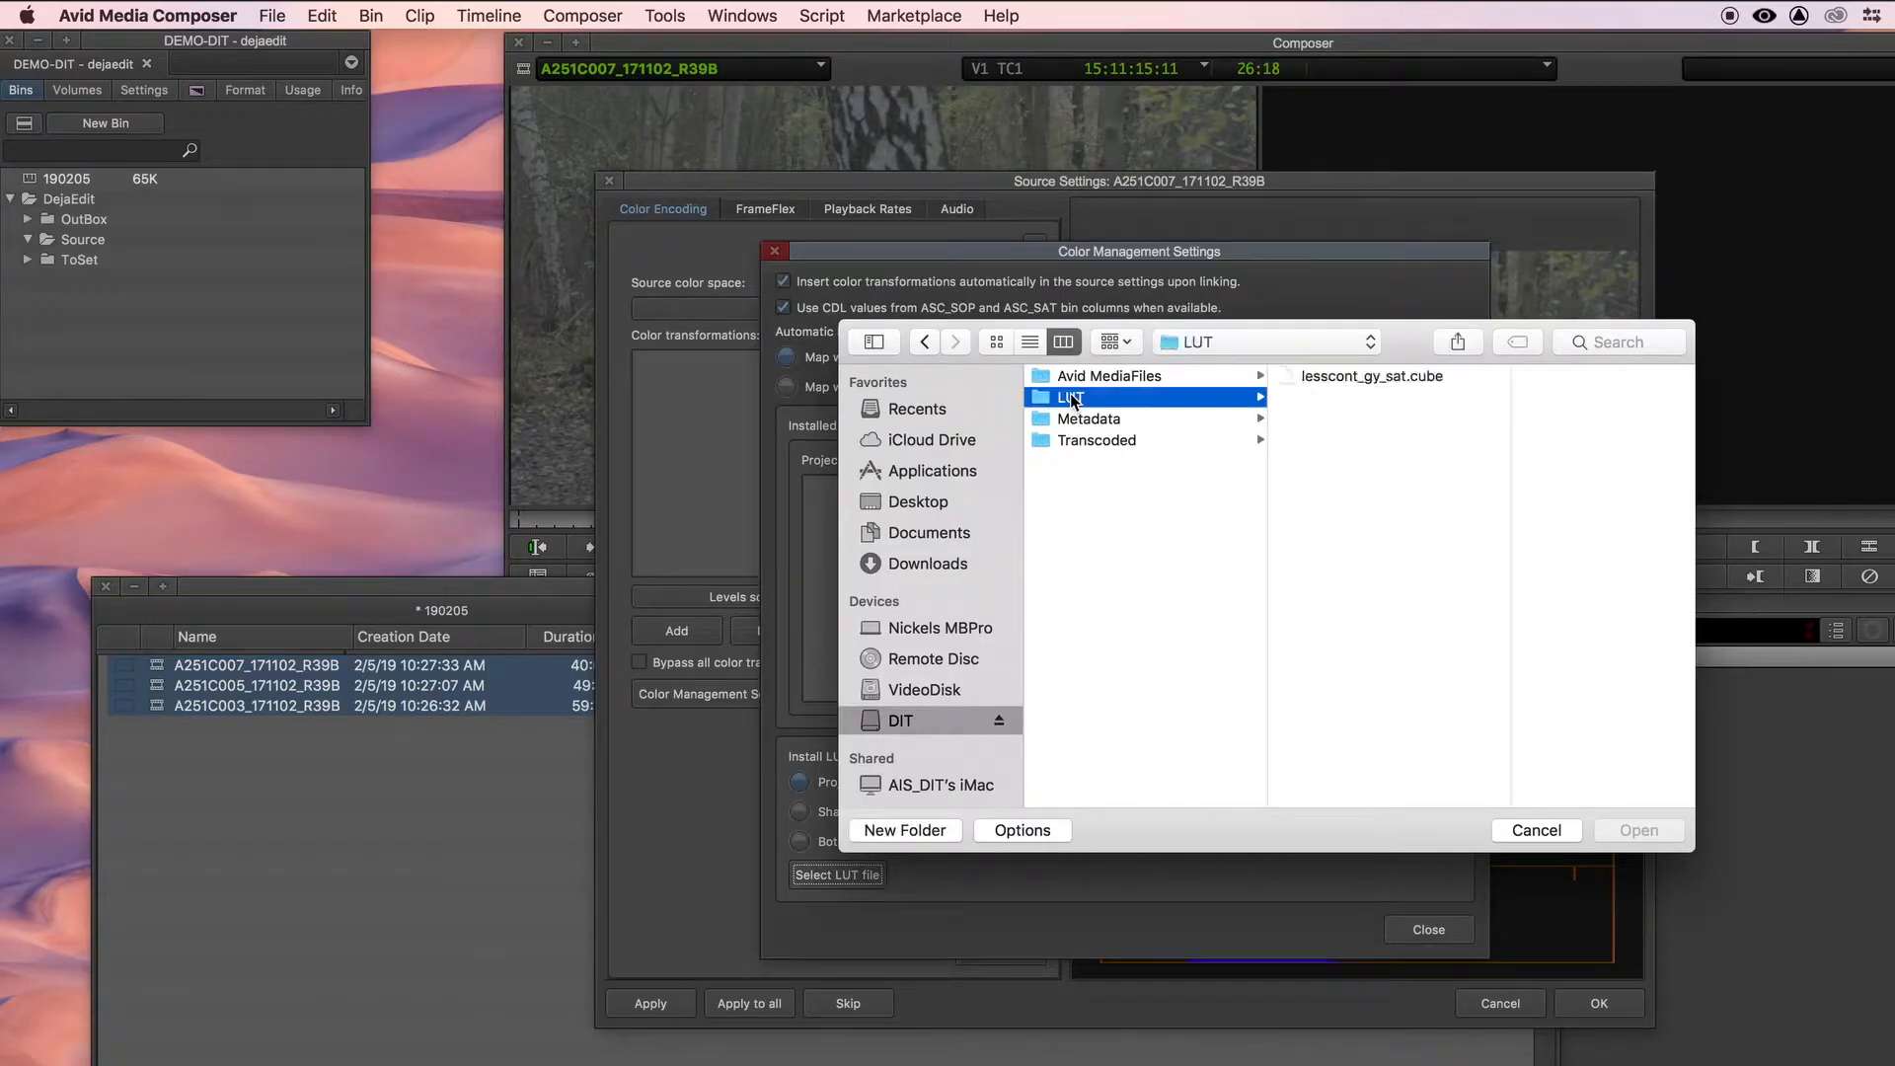
left_click(1328, 381)
left_click(1635, 829)
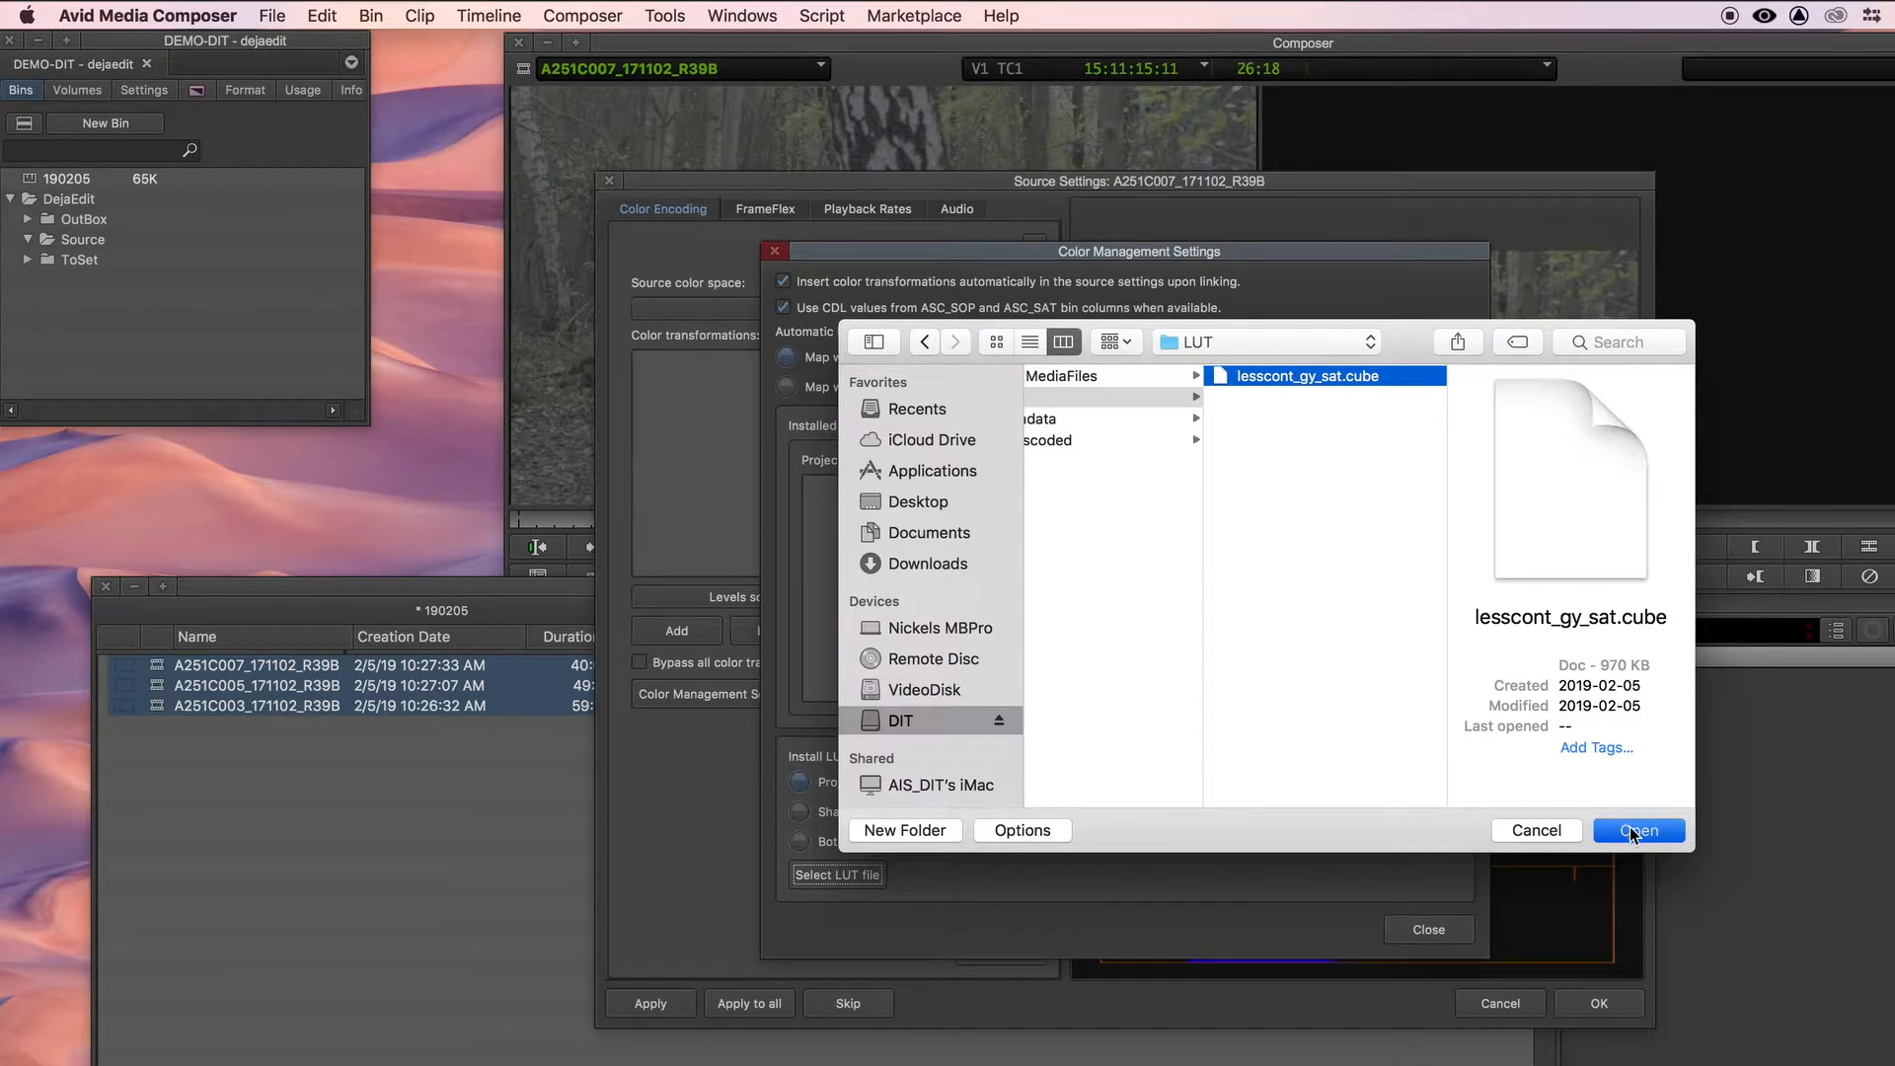
left_click(1142, 458)
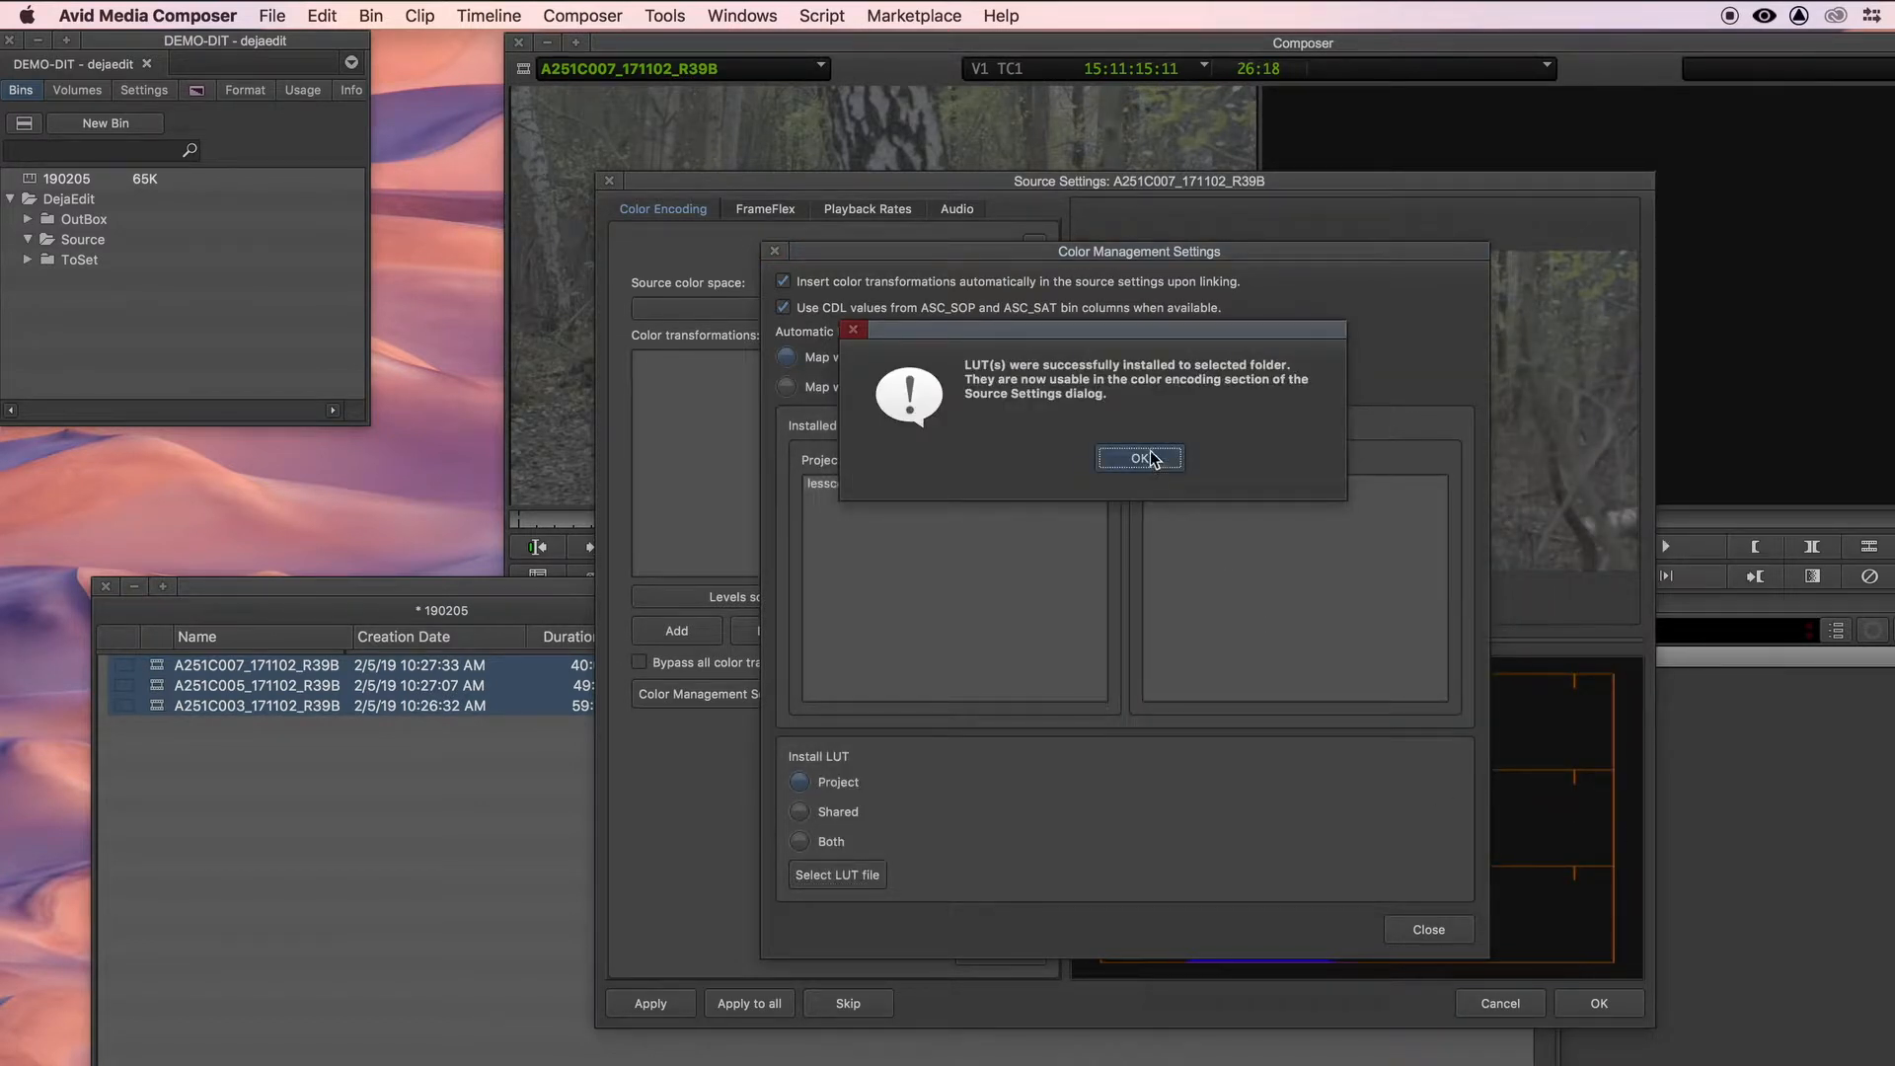
- Add lesscont_gy_sat (3D) as a color transformation in the Source Settings, accept the settings and deselect the clips in the bin
left_click(1435, 929)
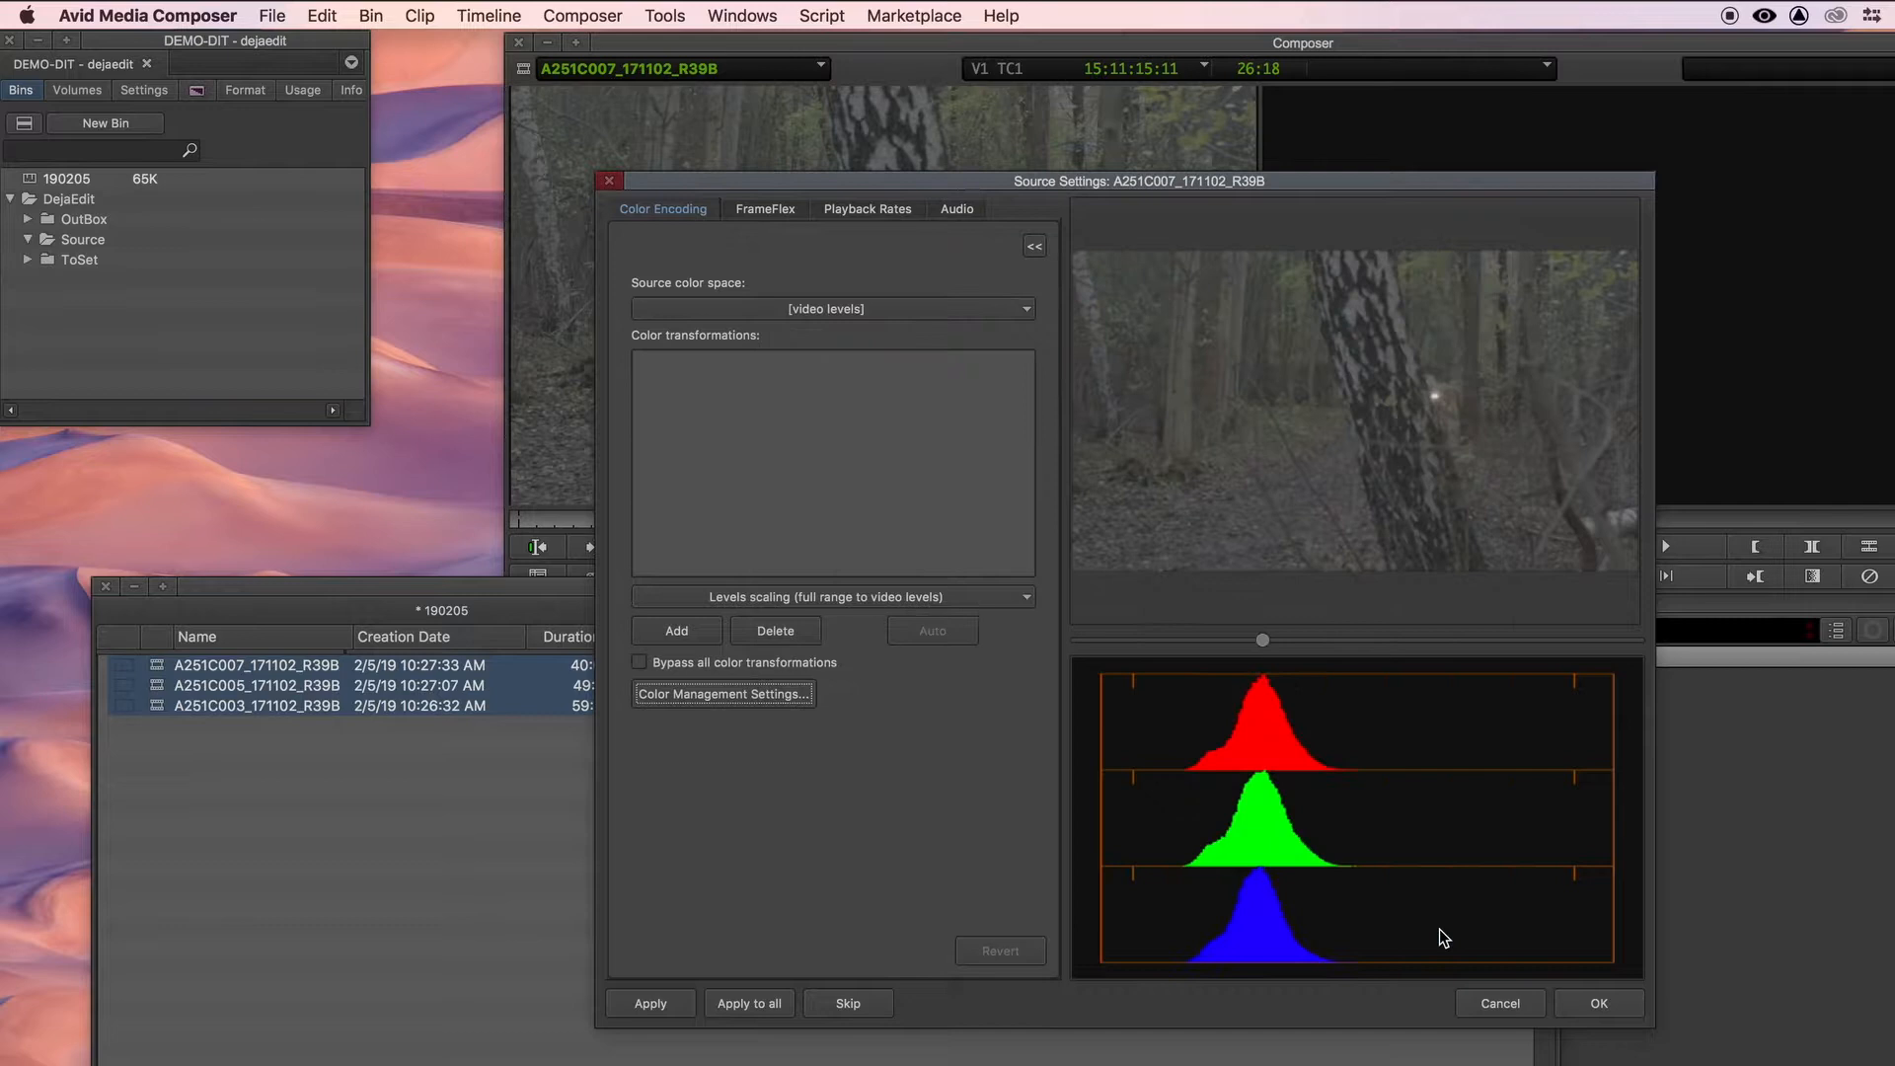
left_click(755, 602)
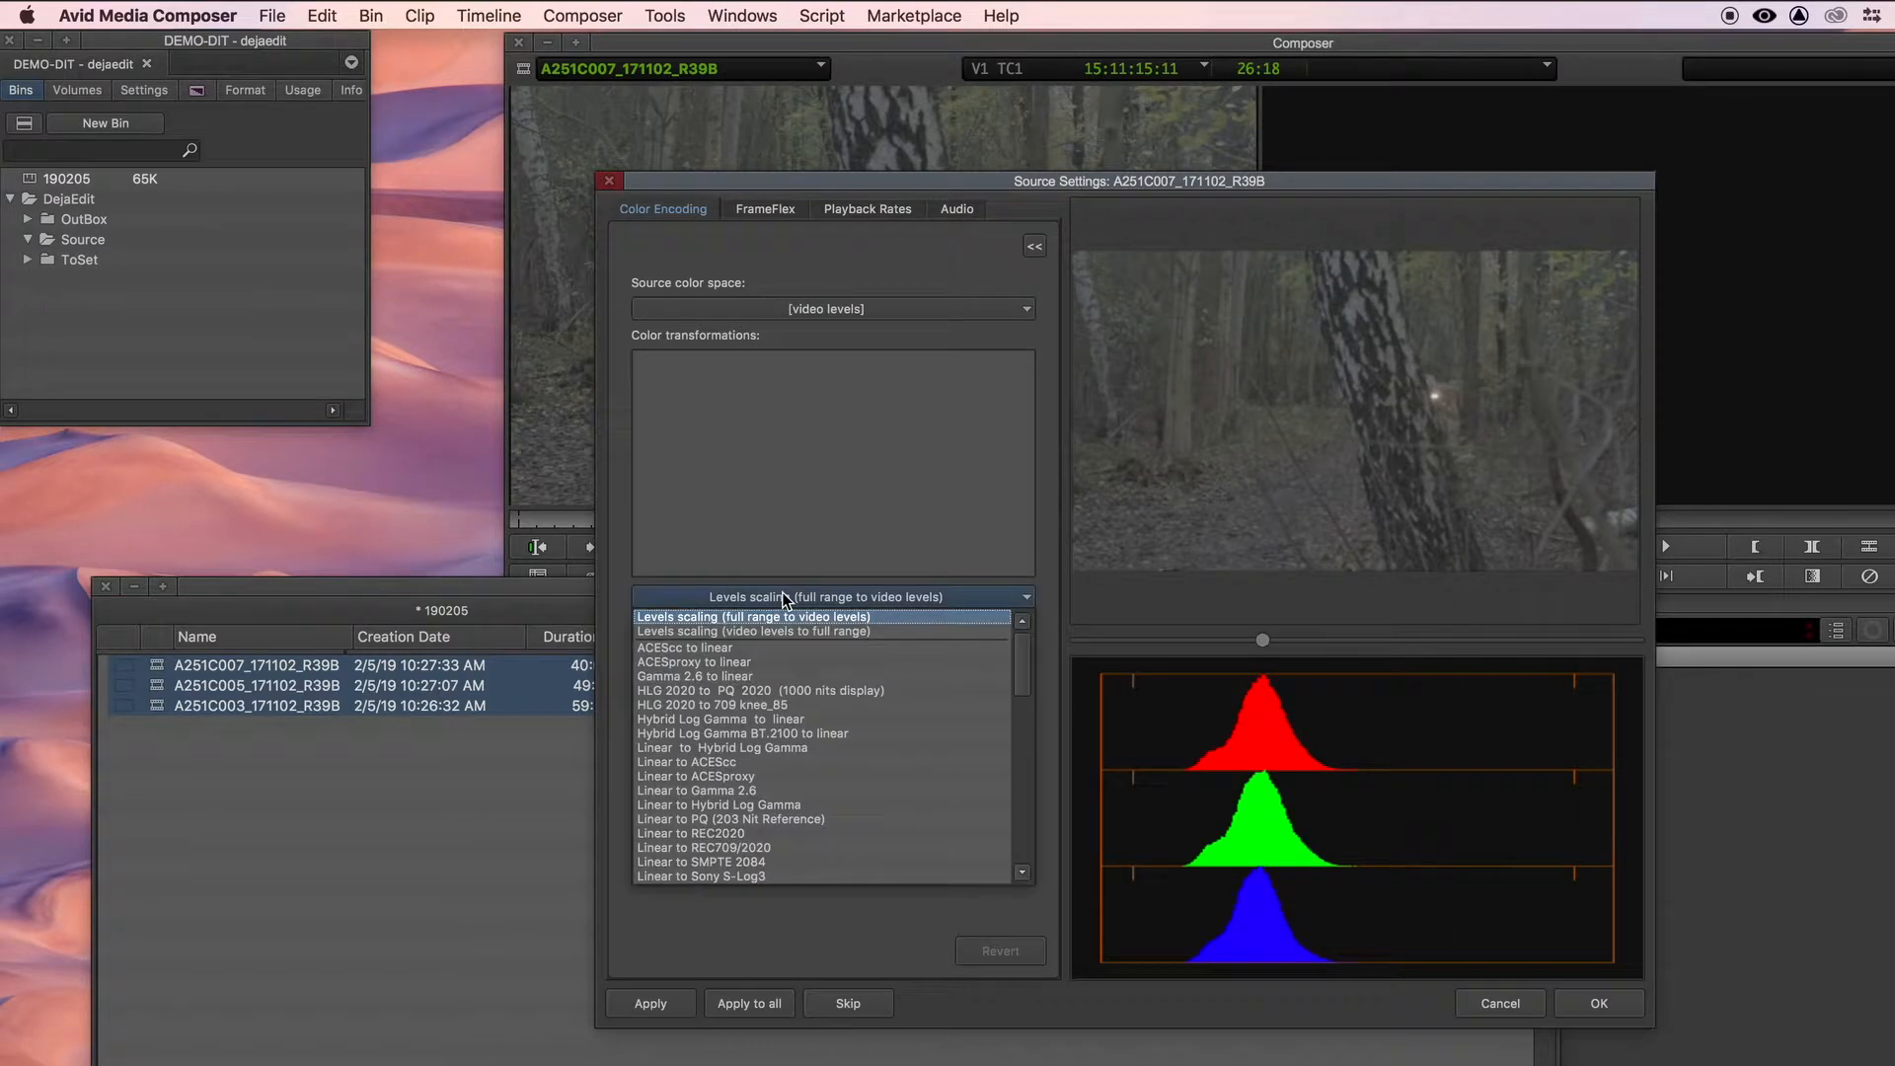
scroll(796, 802, "down", 10)
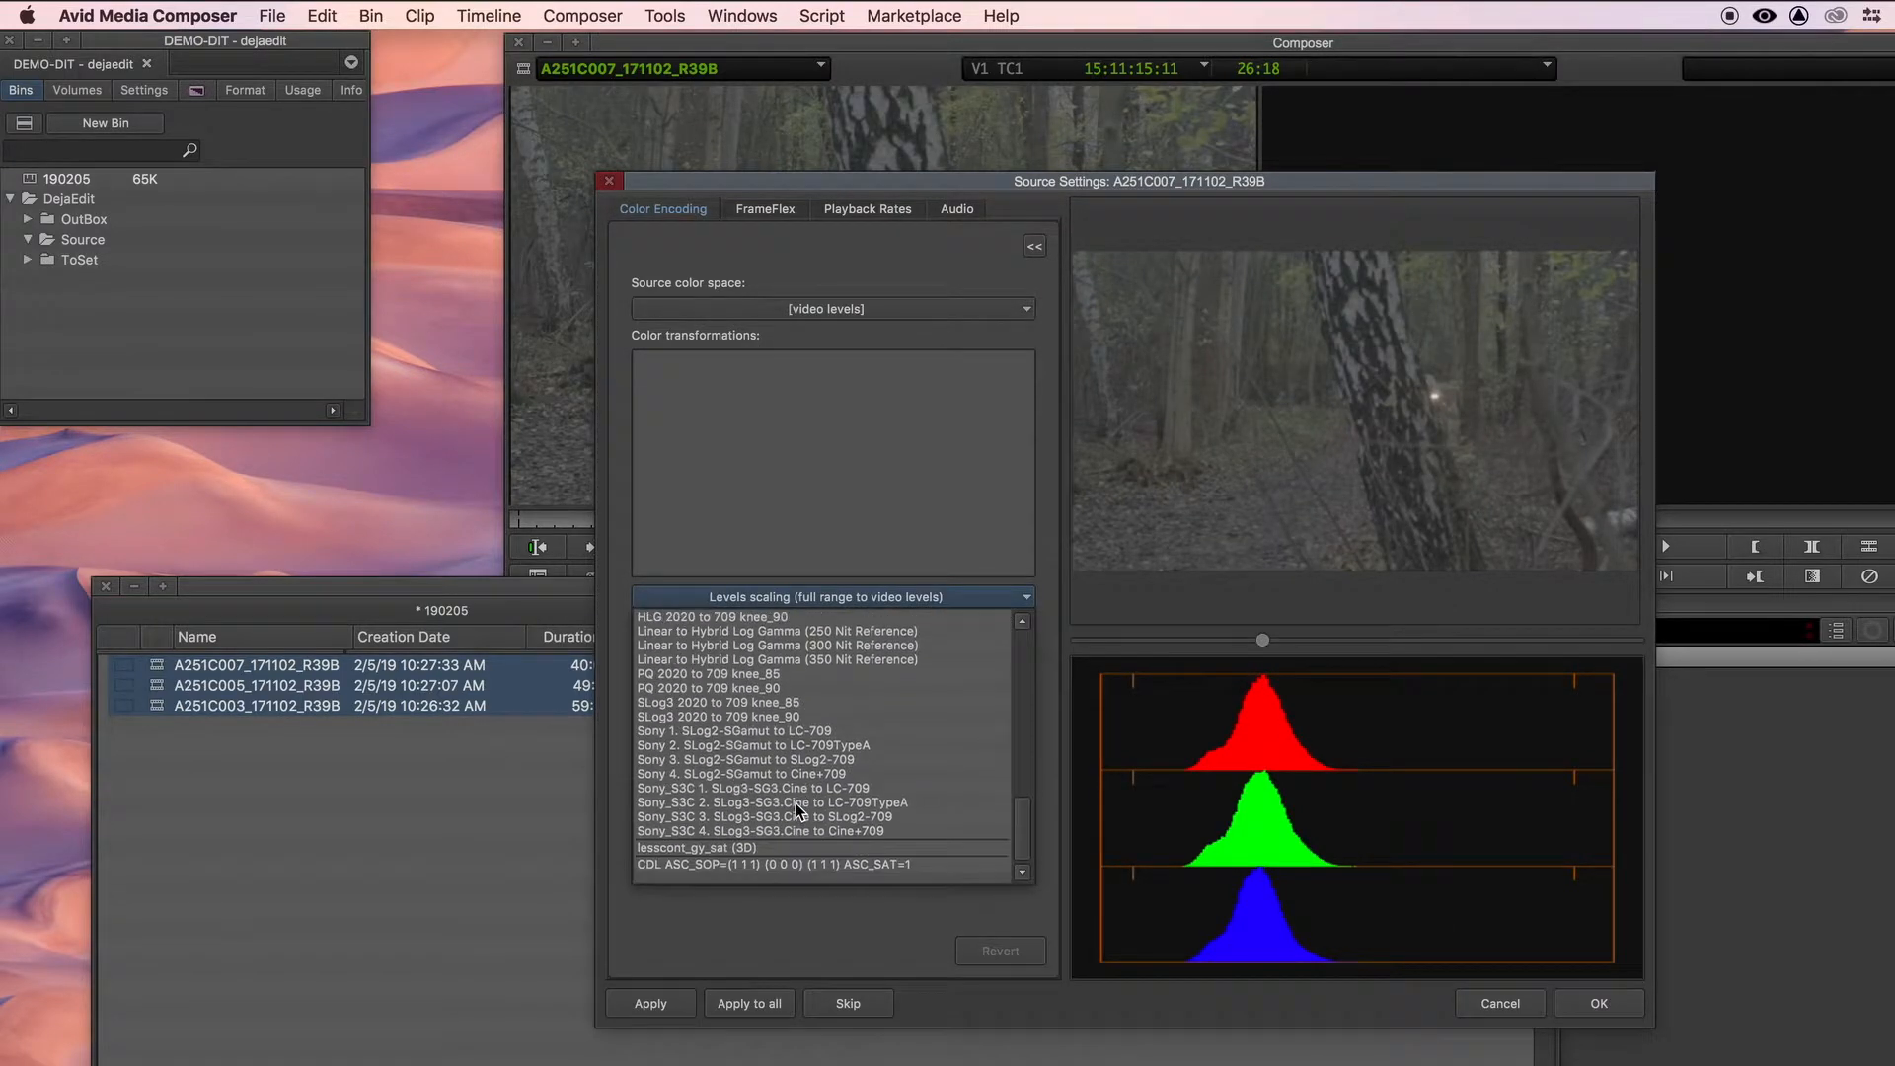
left_click(762, 851)
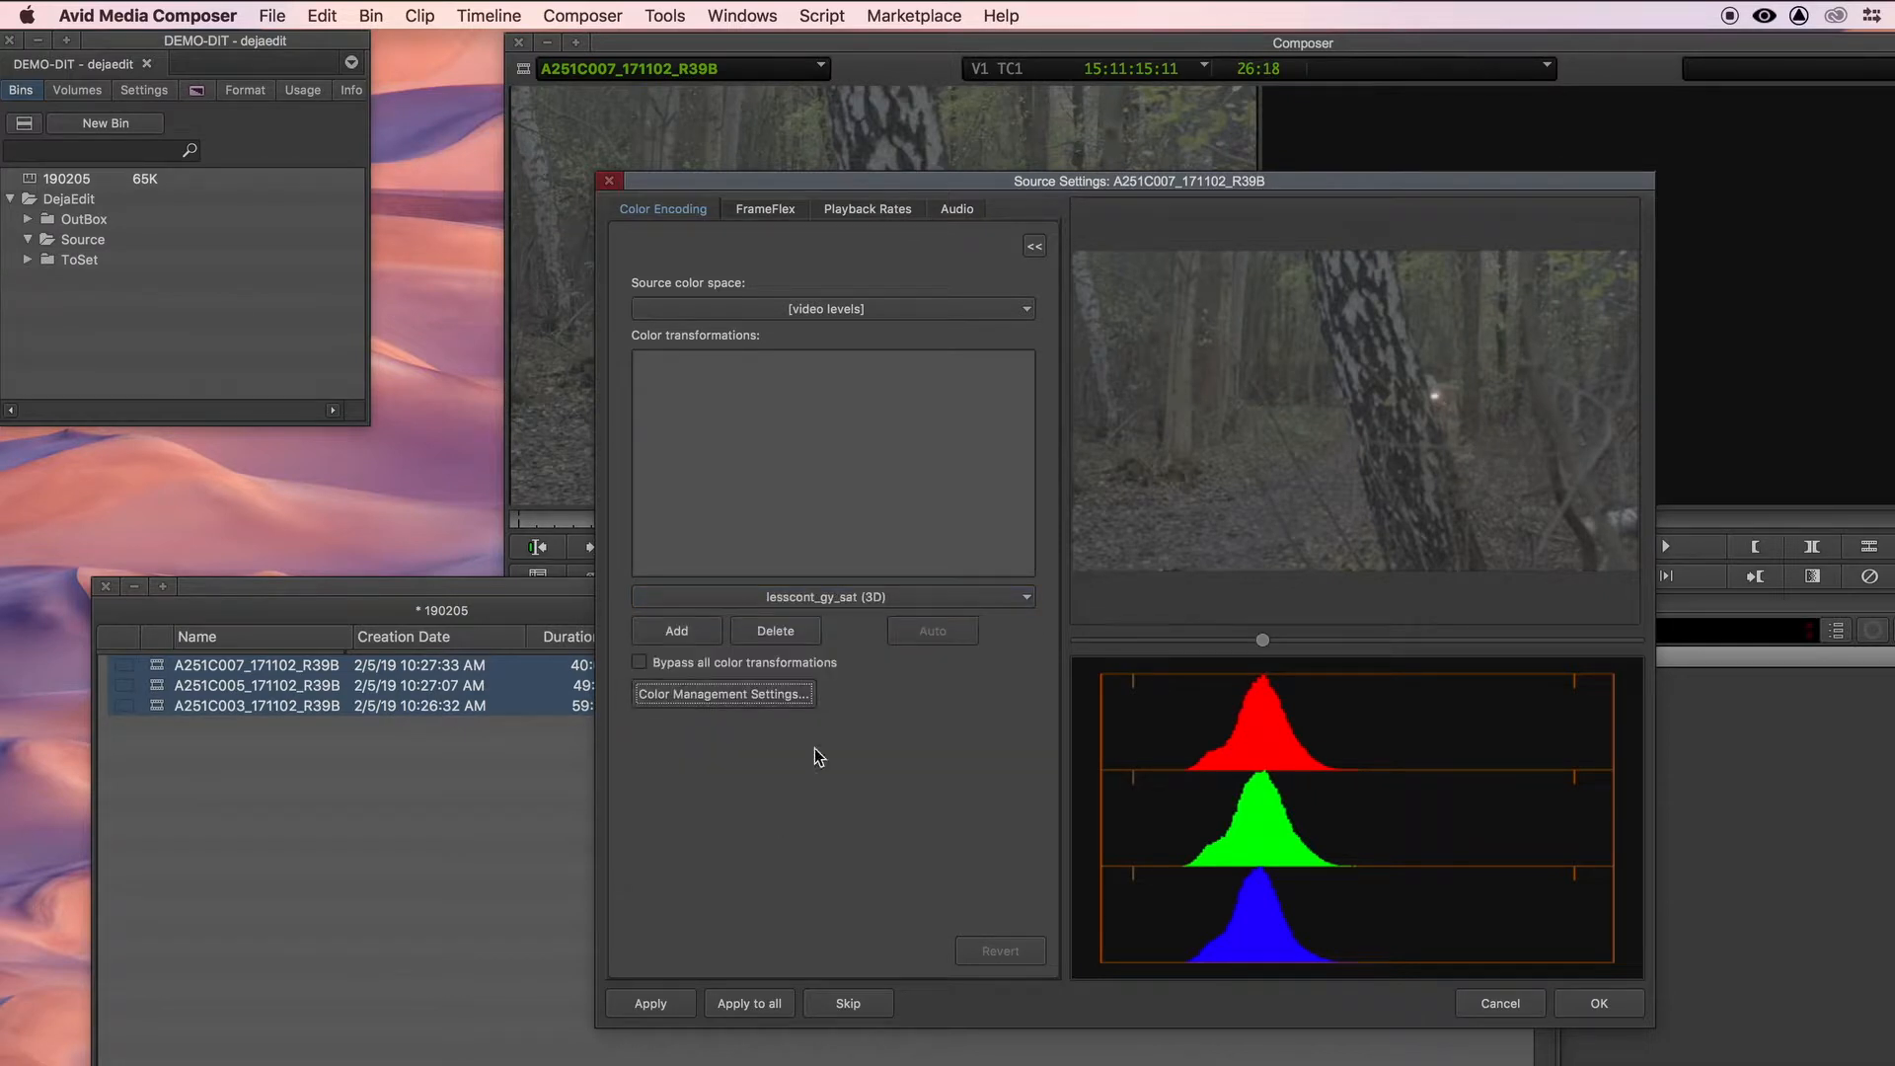
left_click(697, 631)
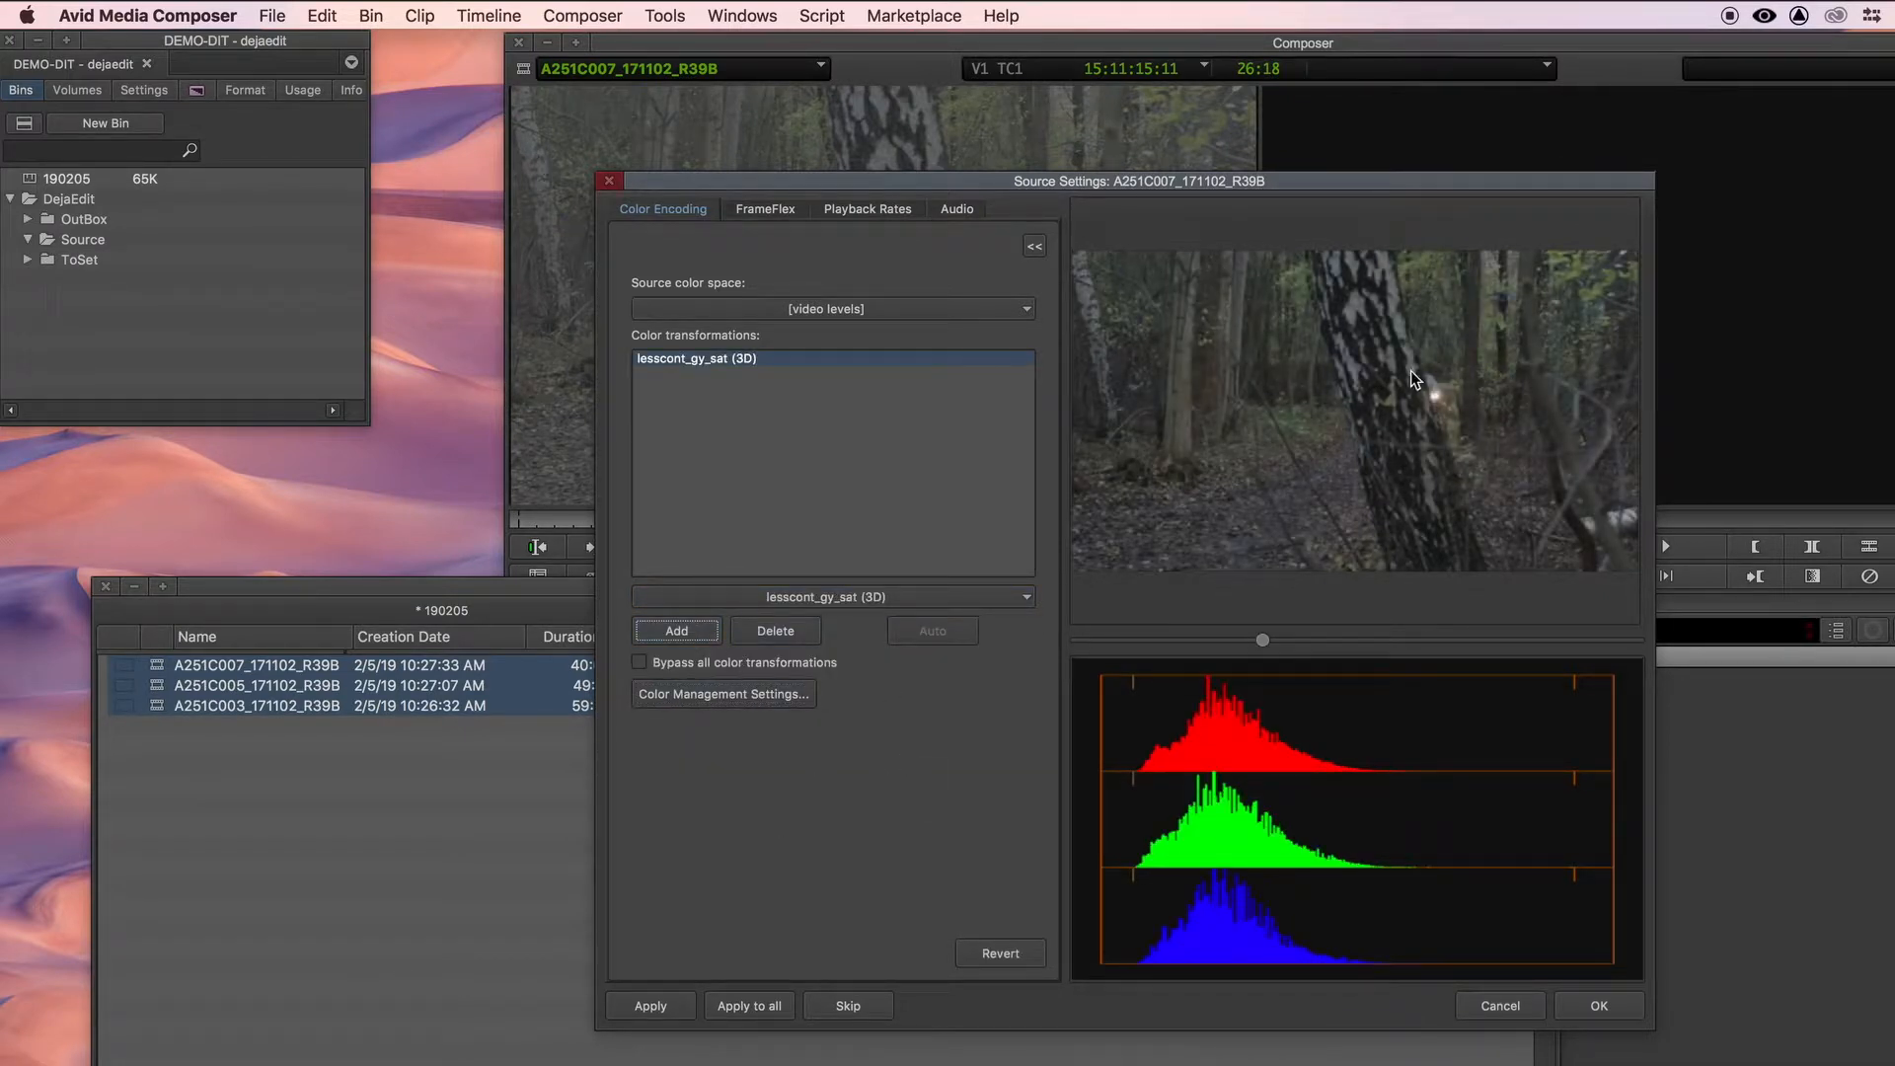
left_click(1596, 1006)
left_click(906, 934)
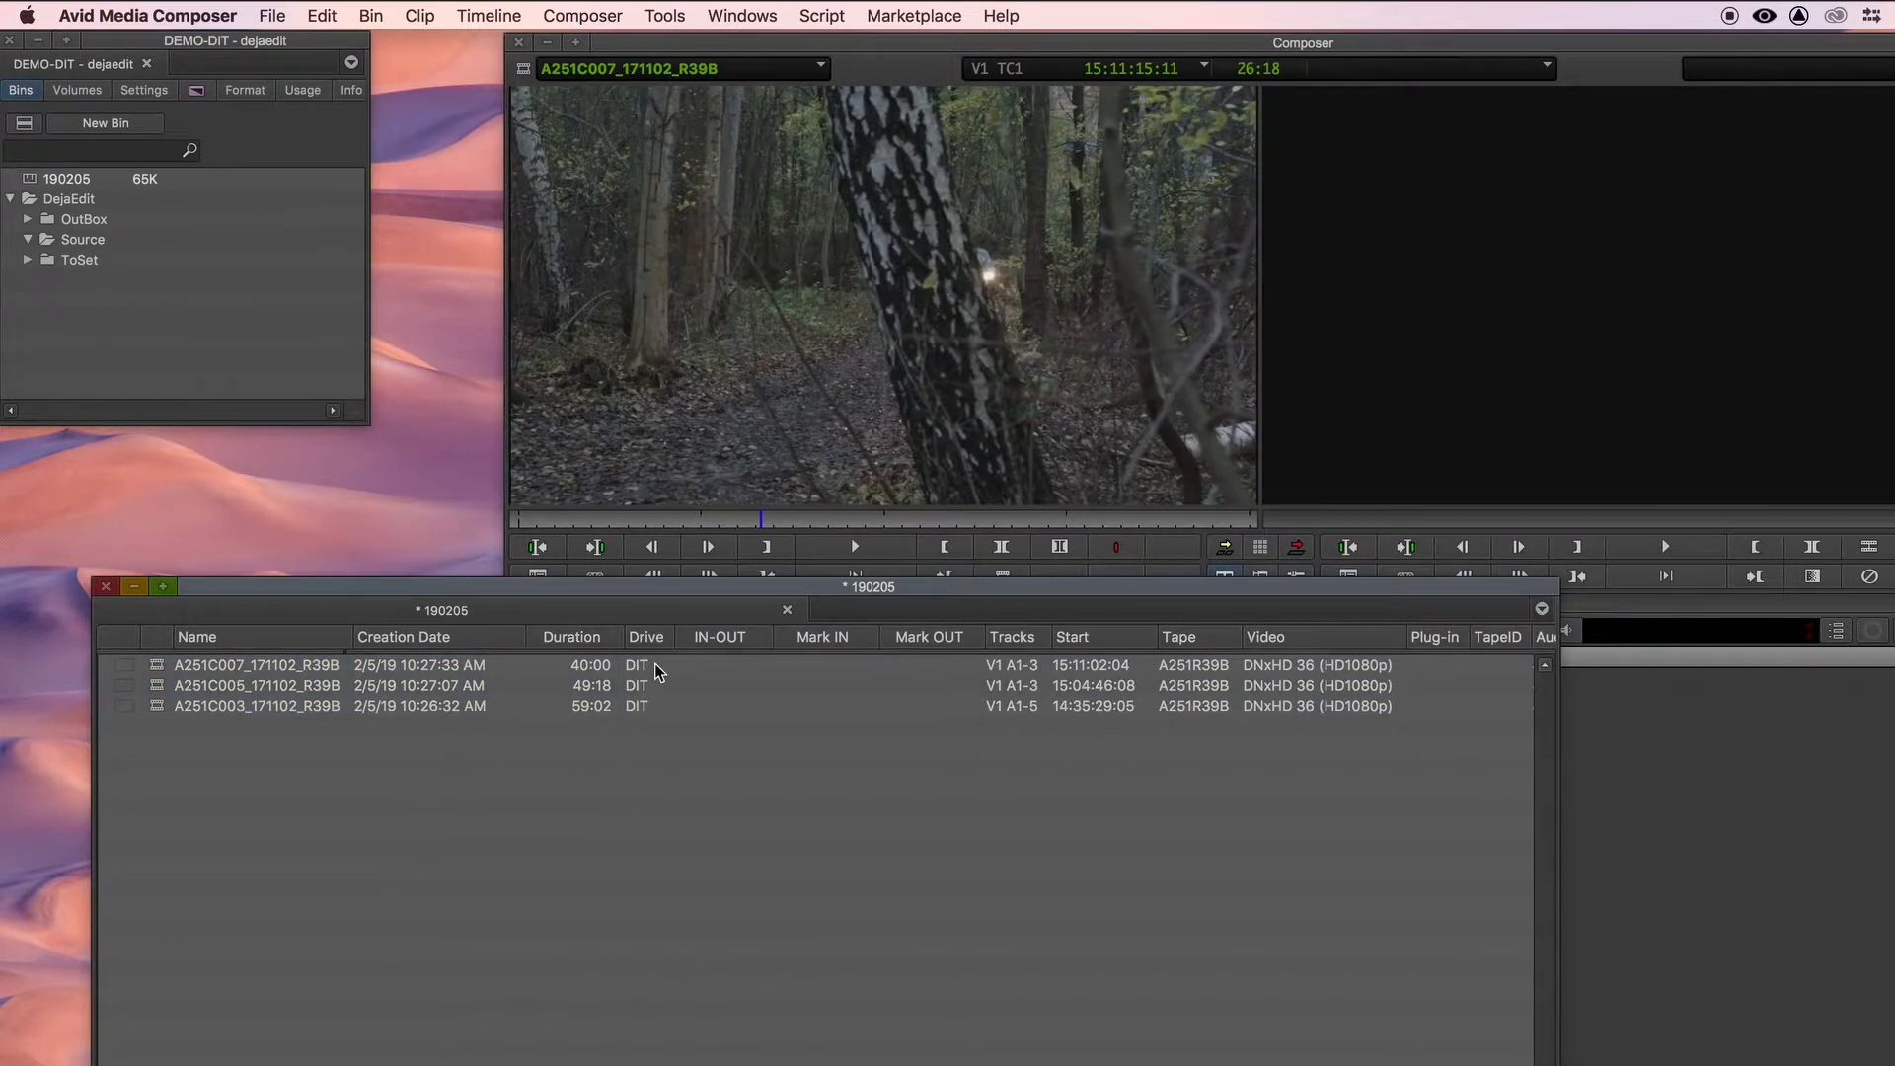
- Lower the bin window and load clips A251C005_171102_R39B and A251C003_171102_R39B in the source monitor to check their look
left_click_drag(704, 590, 712, 691)
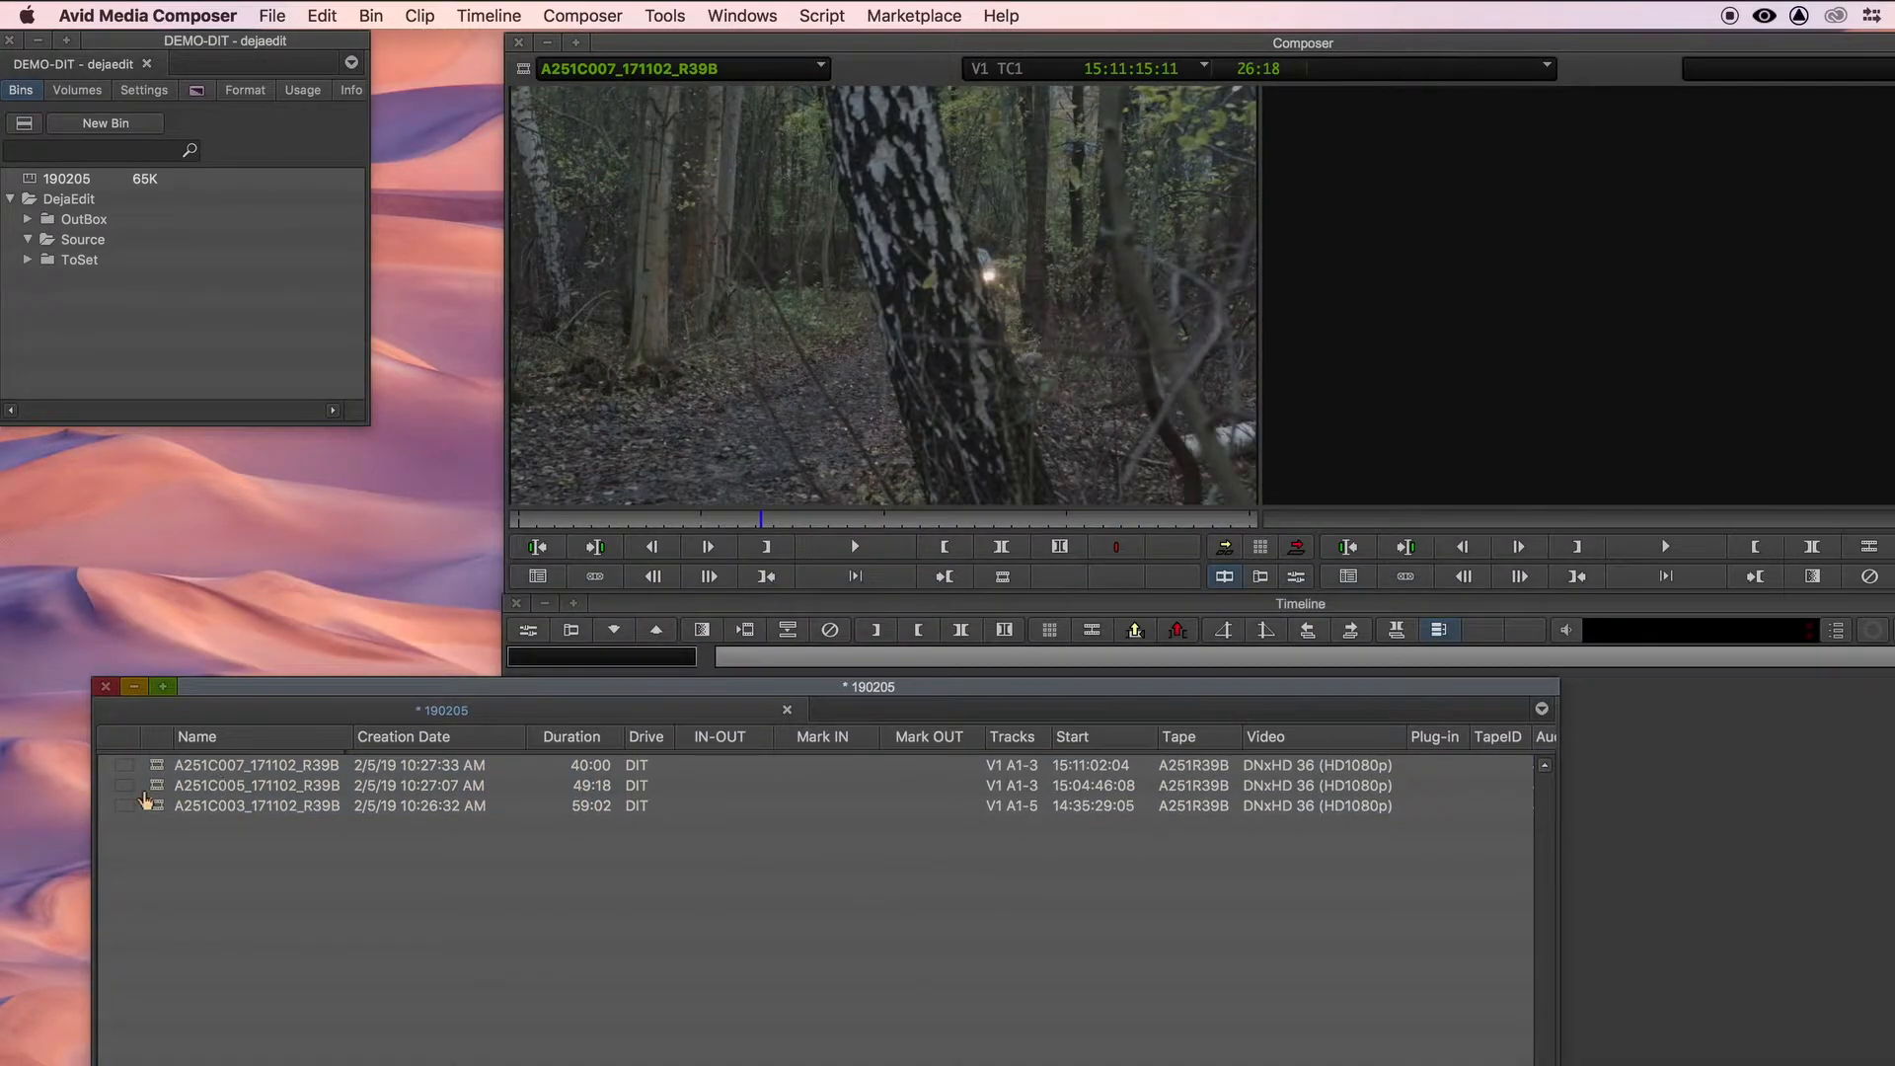
double_click(150, 787)
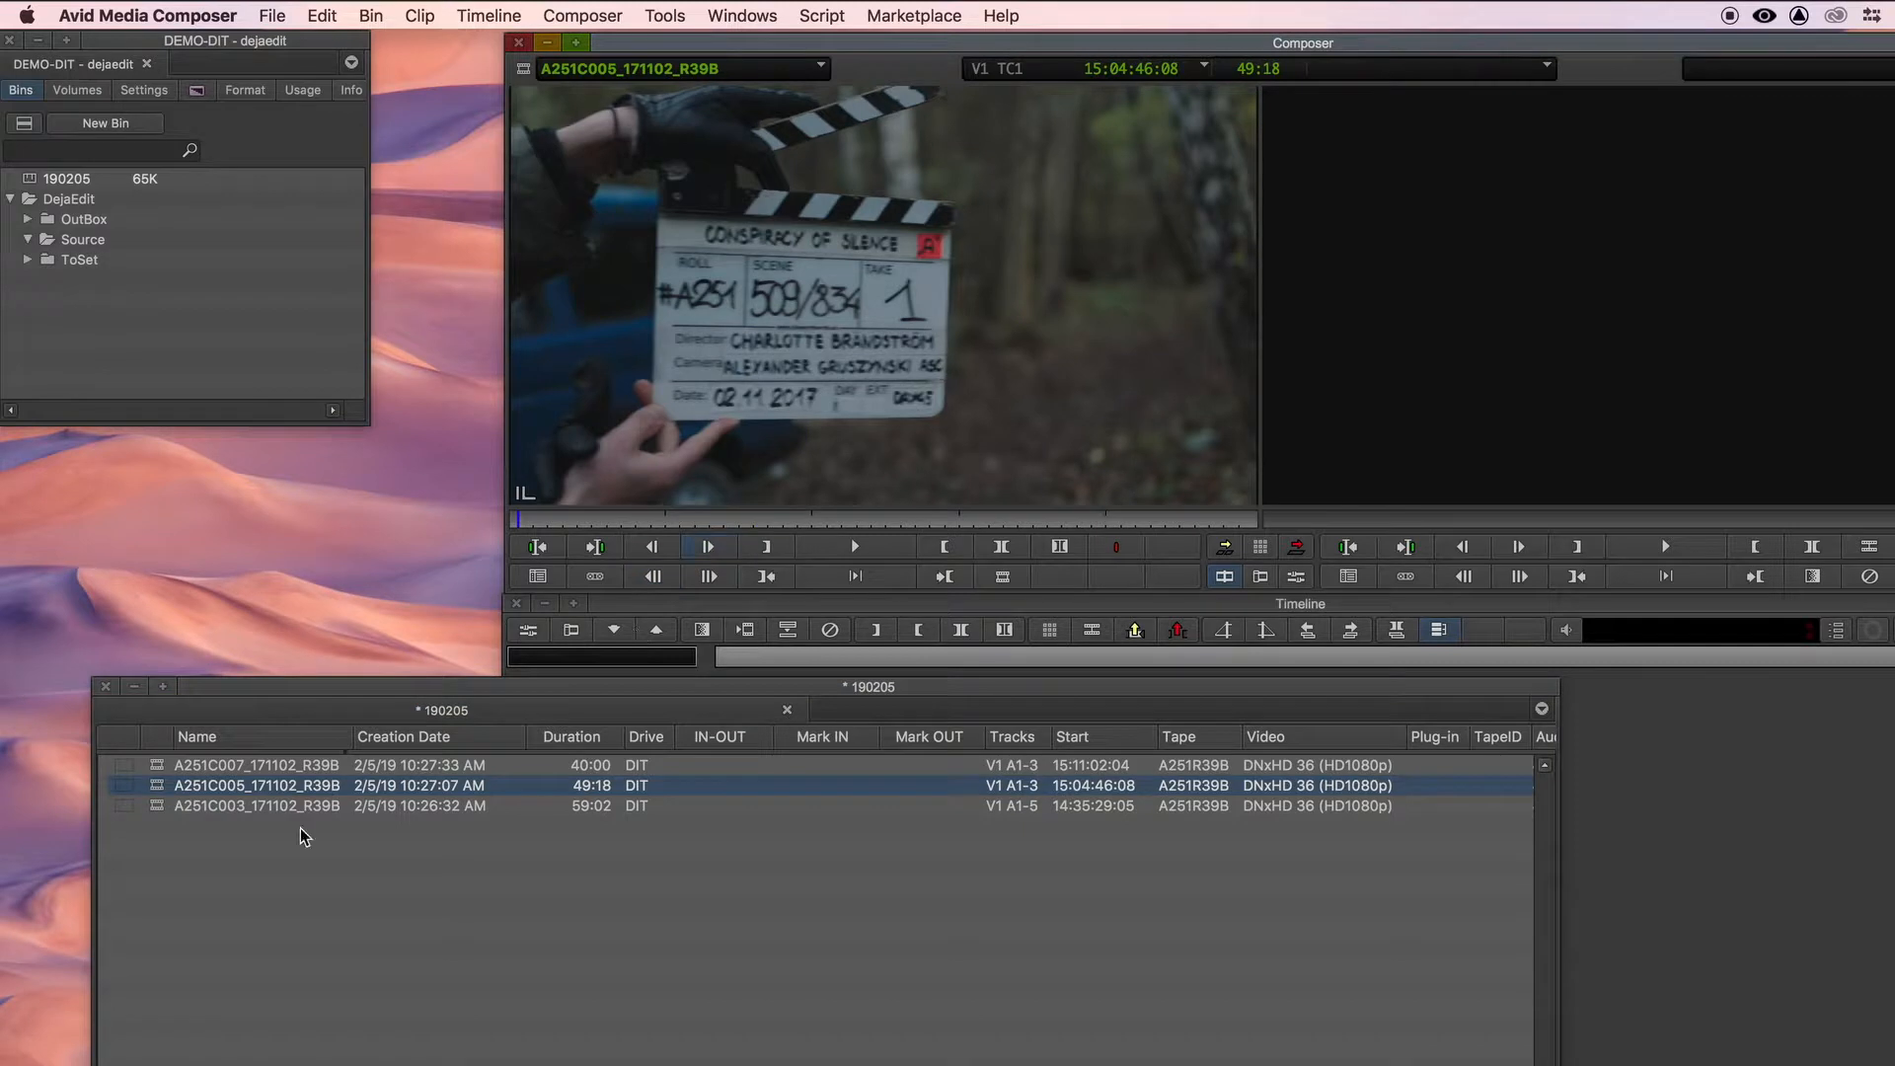
double_click(170, 804)
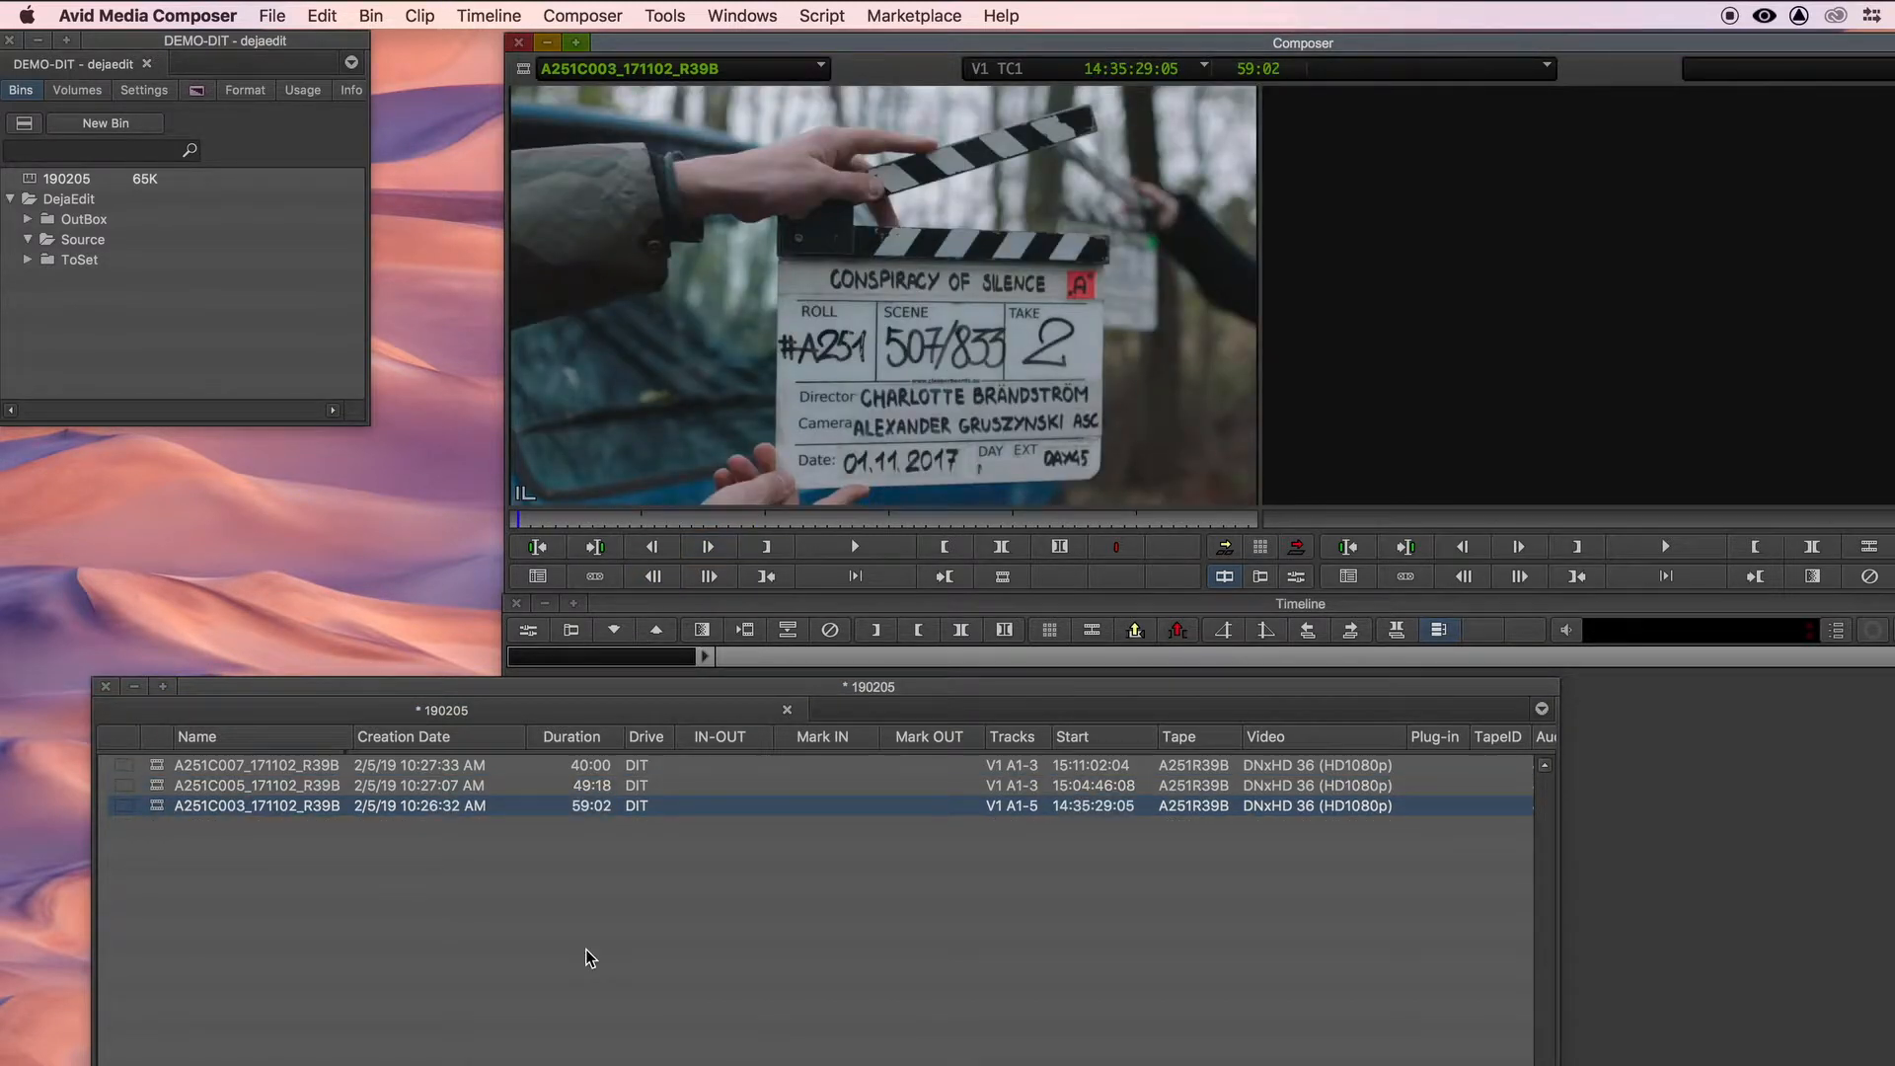
- Save and close the 190205 bin, and move it into the Source folder inside DejaEdit
key("super+s")
left_click(107, 687)
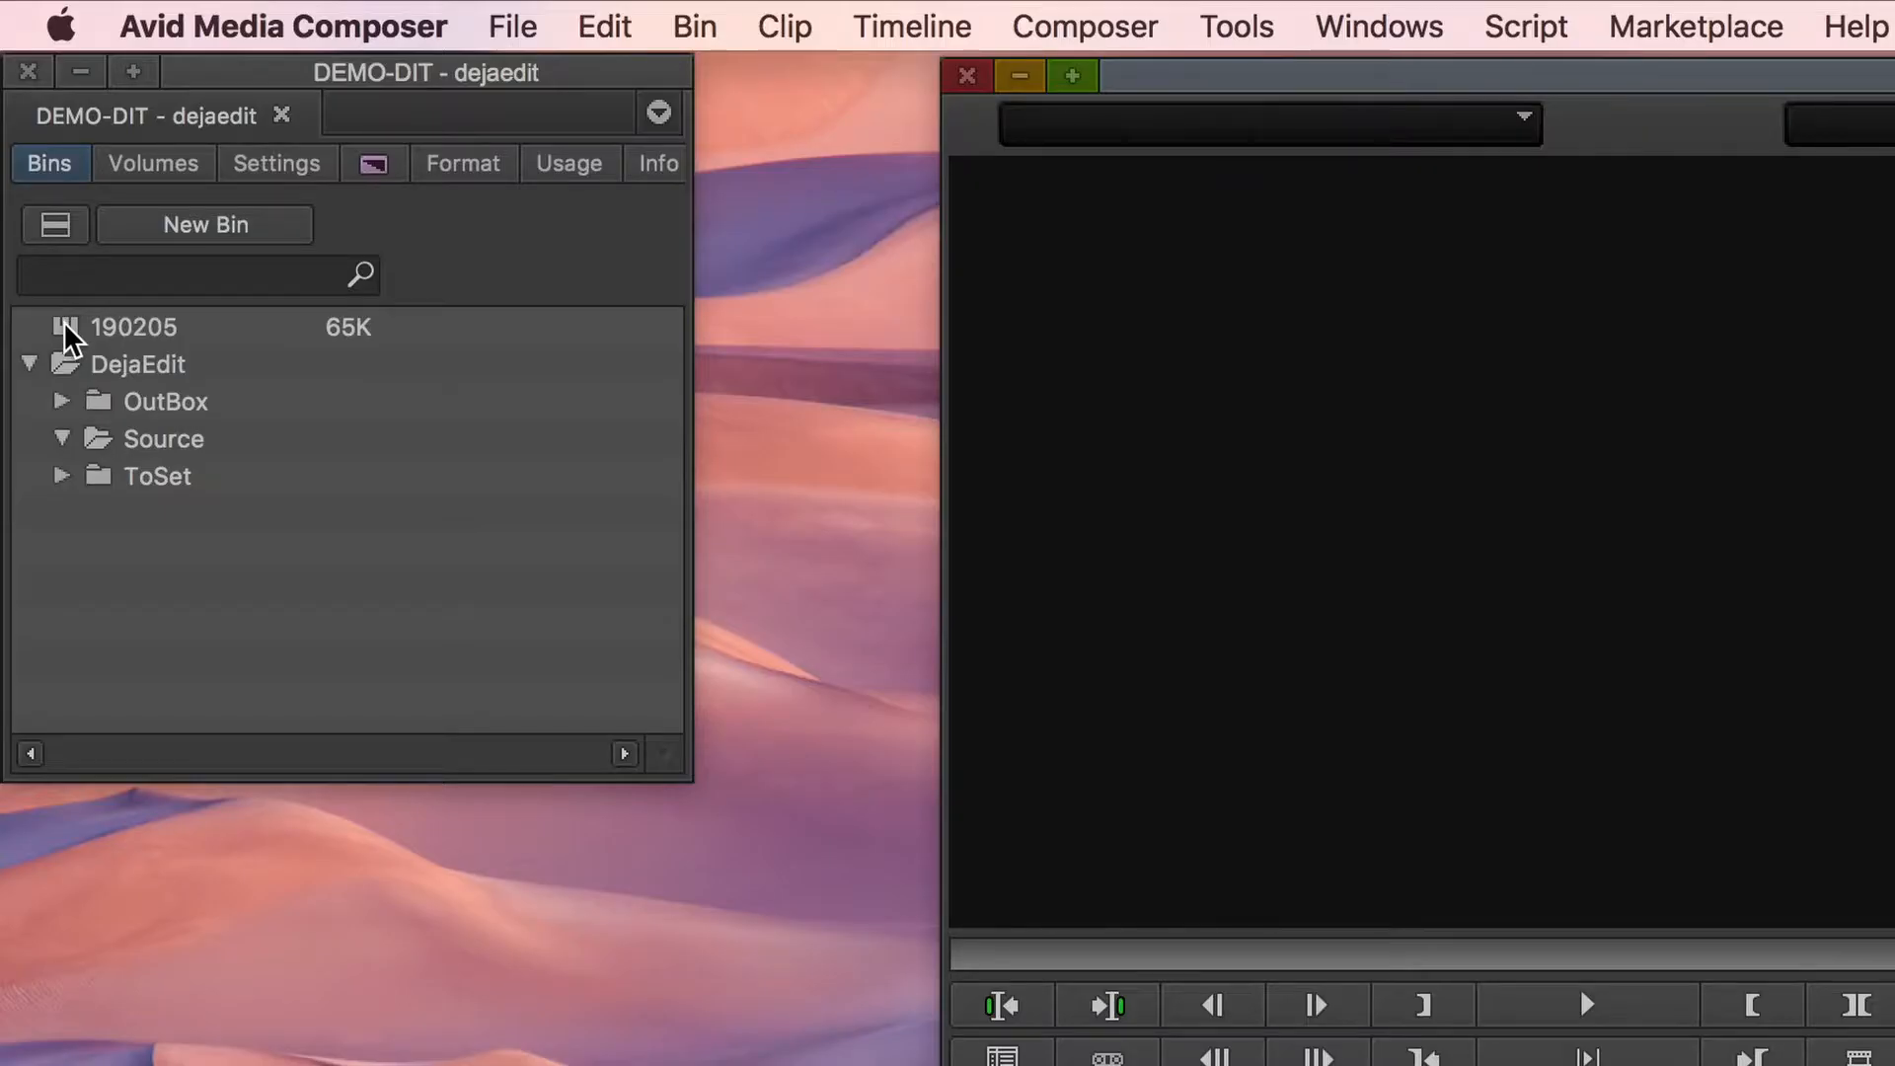
left_click(65, 328)
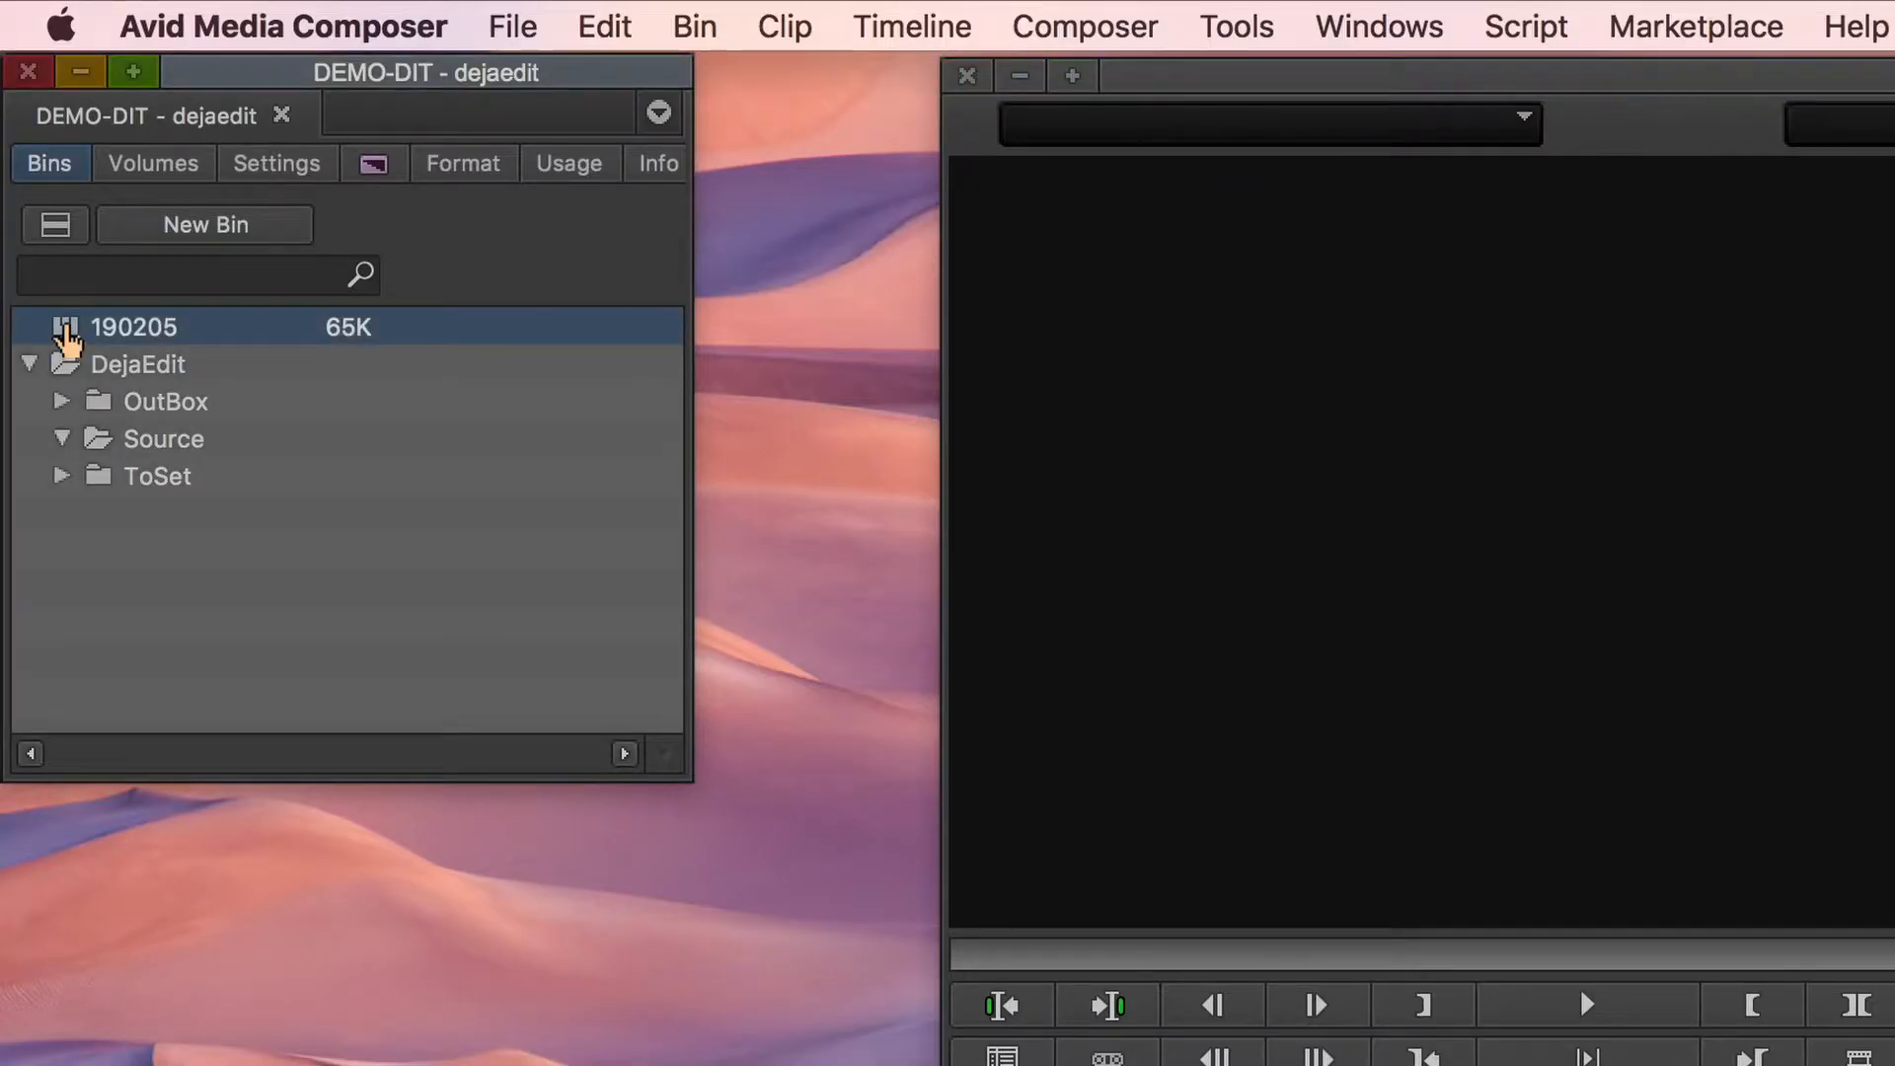
left_click_drag(65, 340, 167, 441)
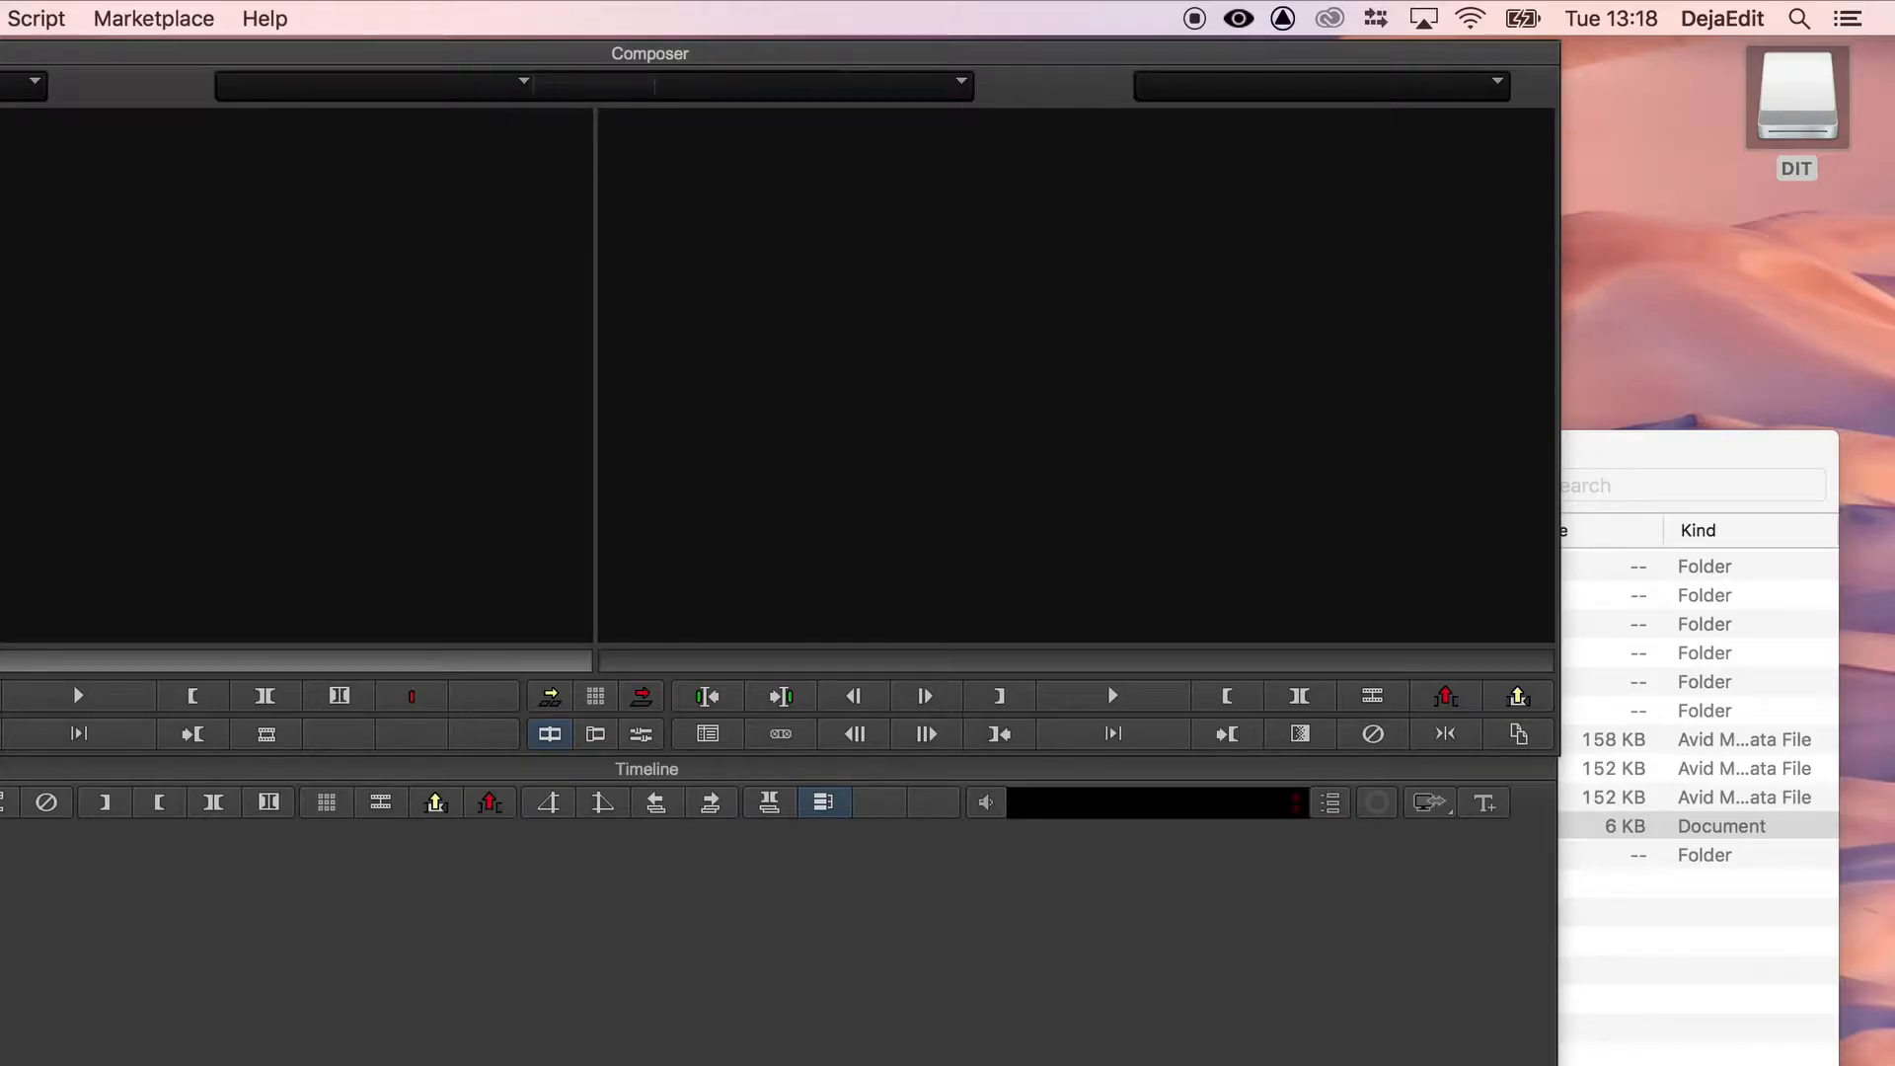
- Start a forced MediaSync in DejaEdit on the DIT machine and run a Sync of the project
left_click(1239, 19)
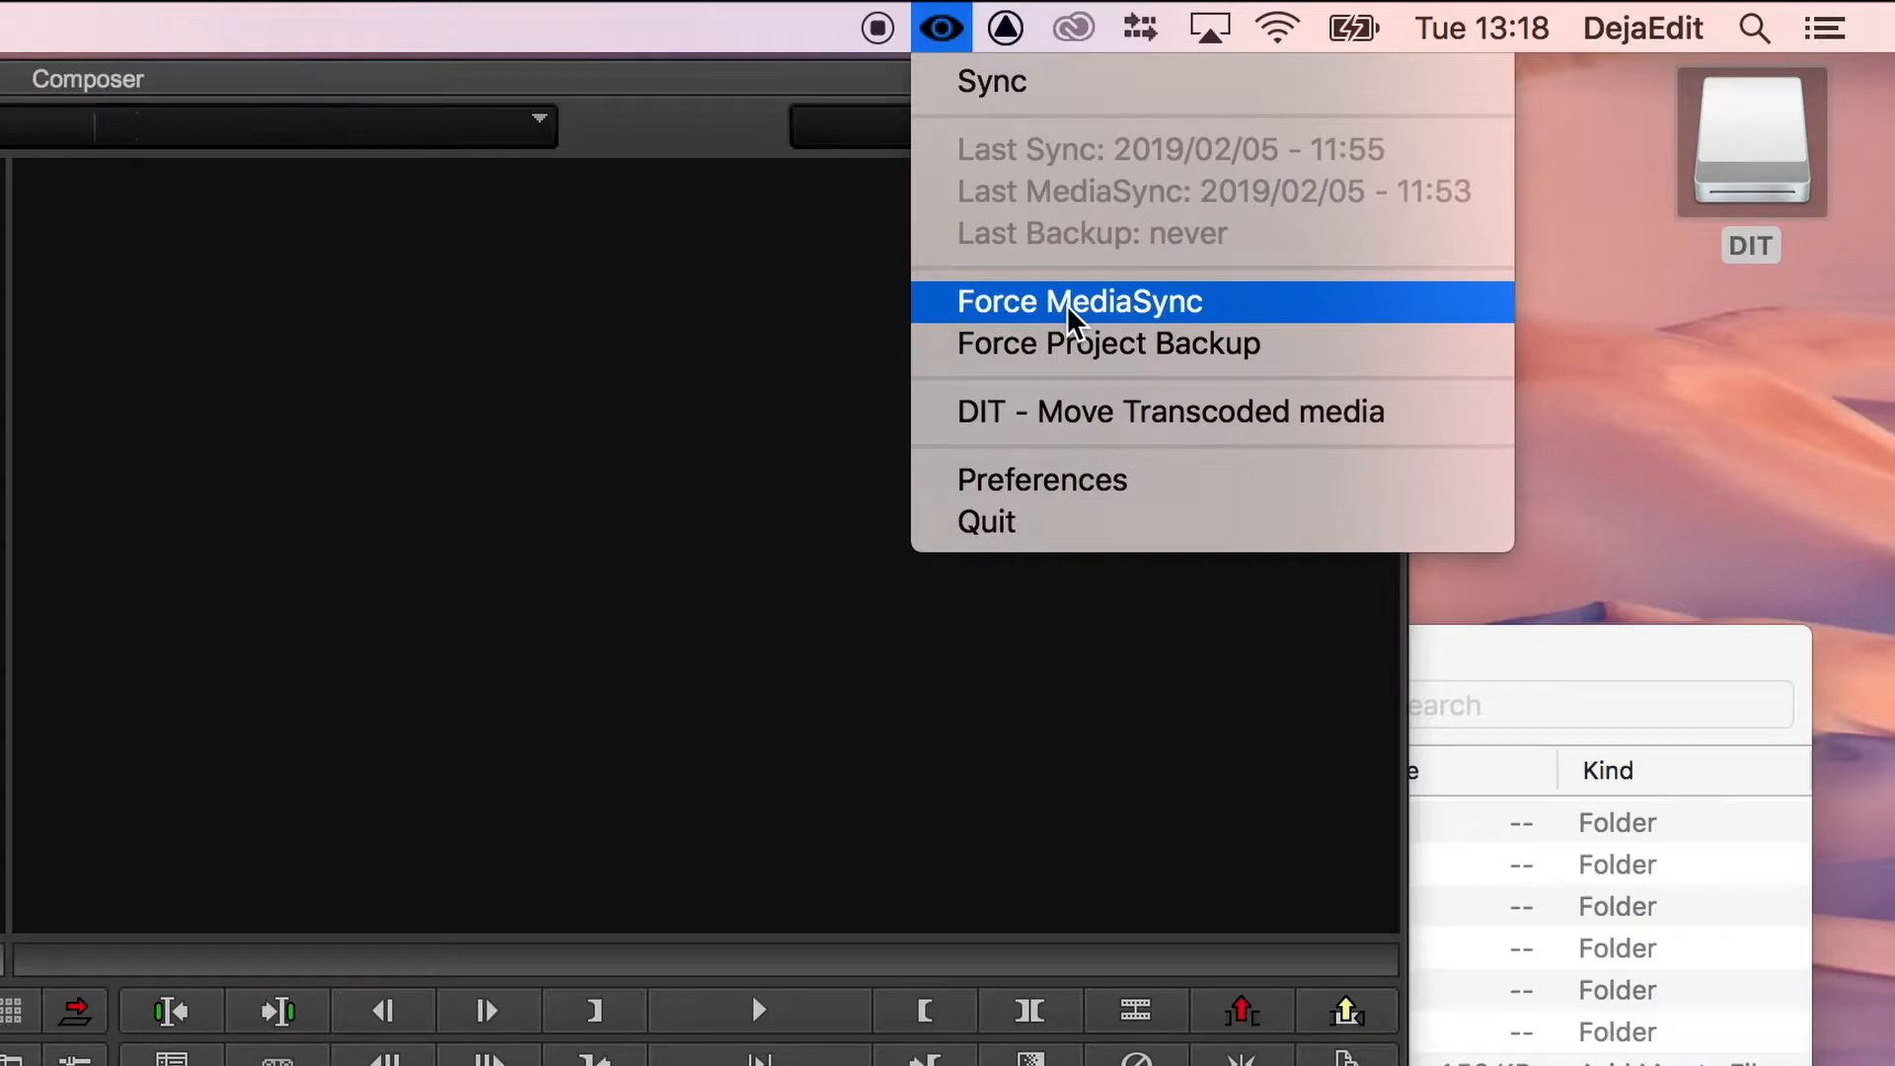
left_click(1076, 301)
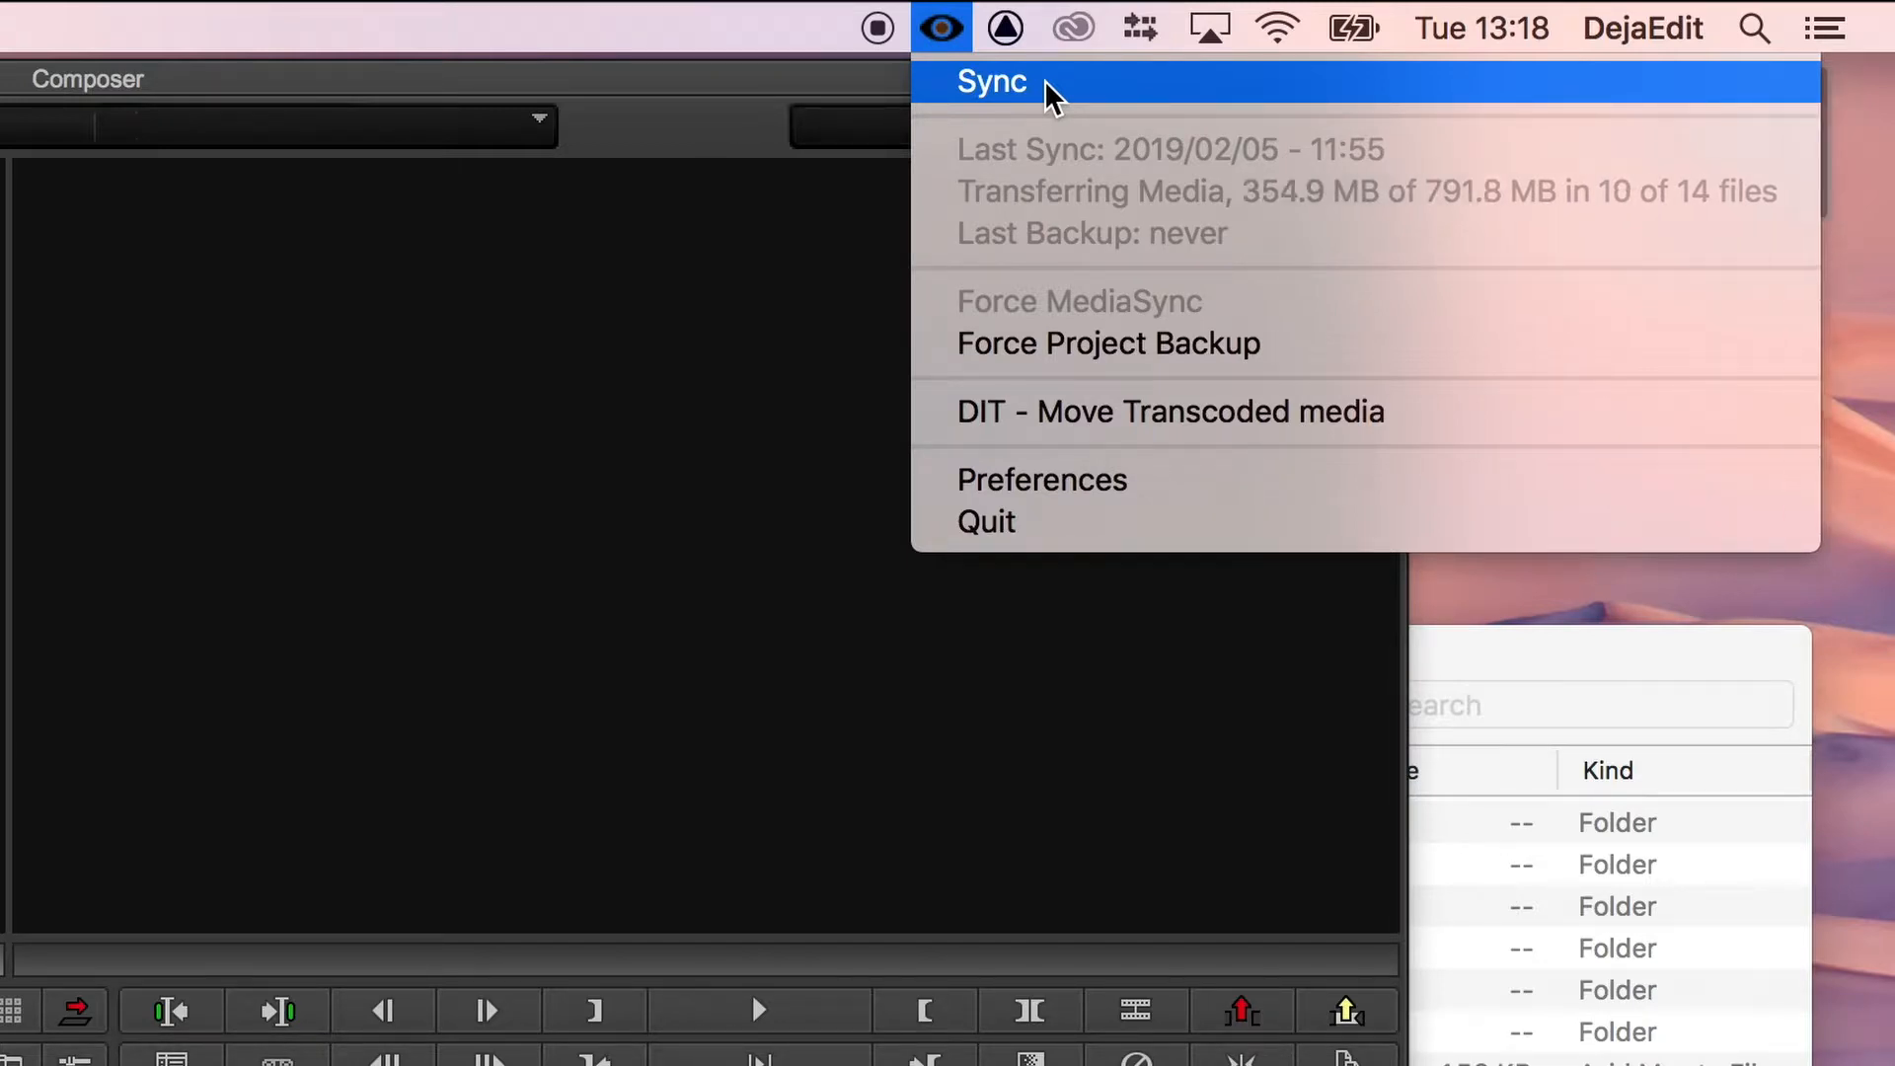
left_click(1049, 89)
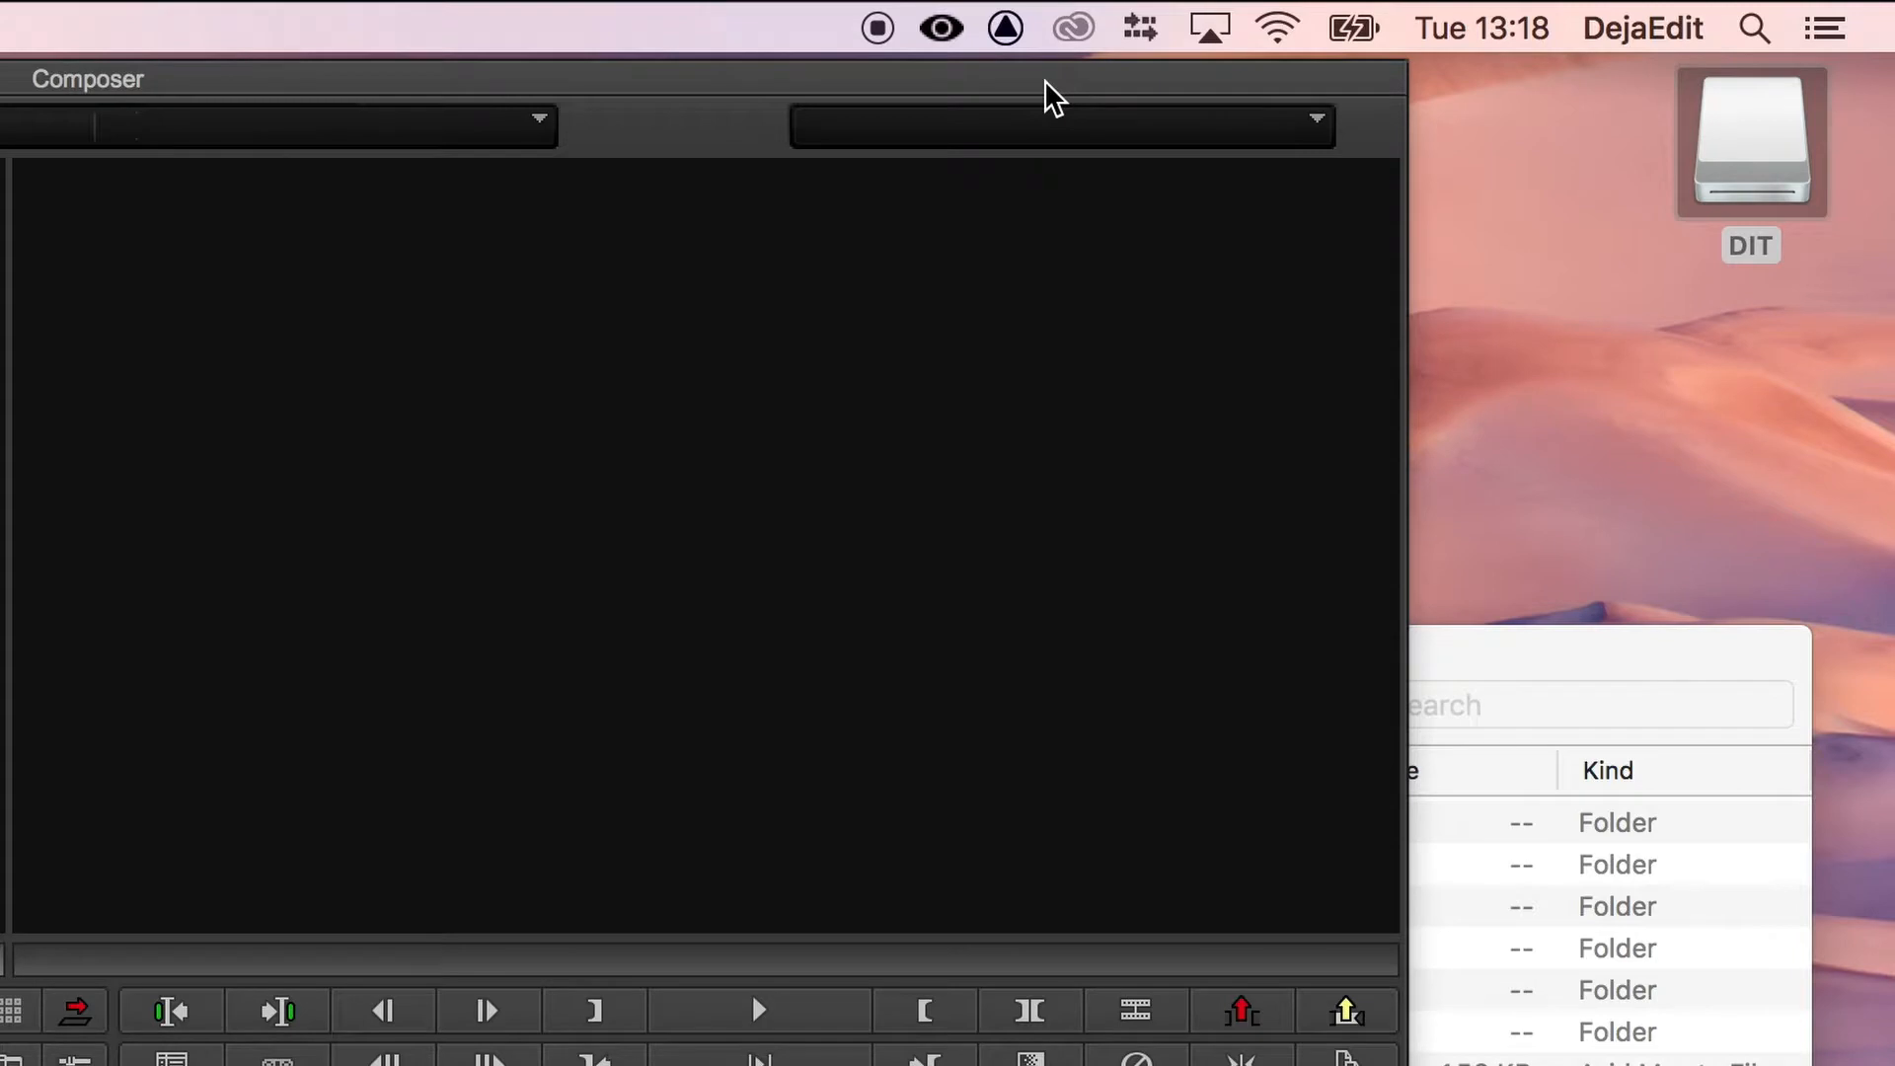
left_click(955, 14)
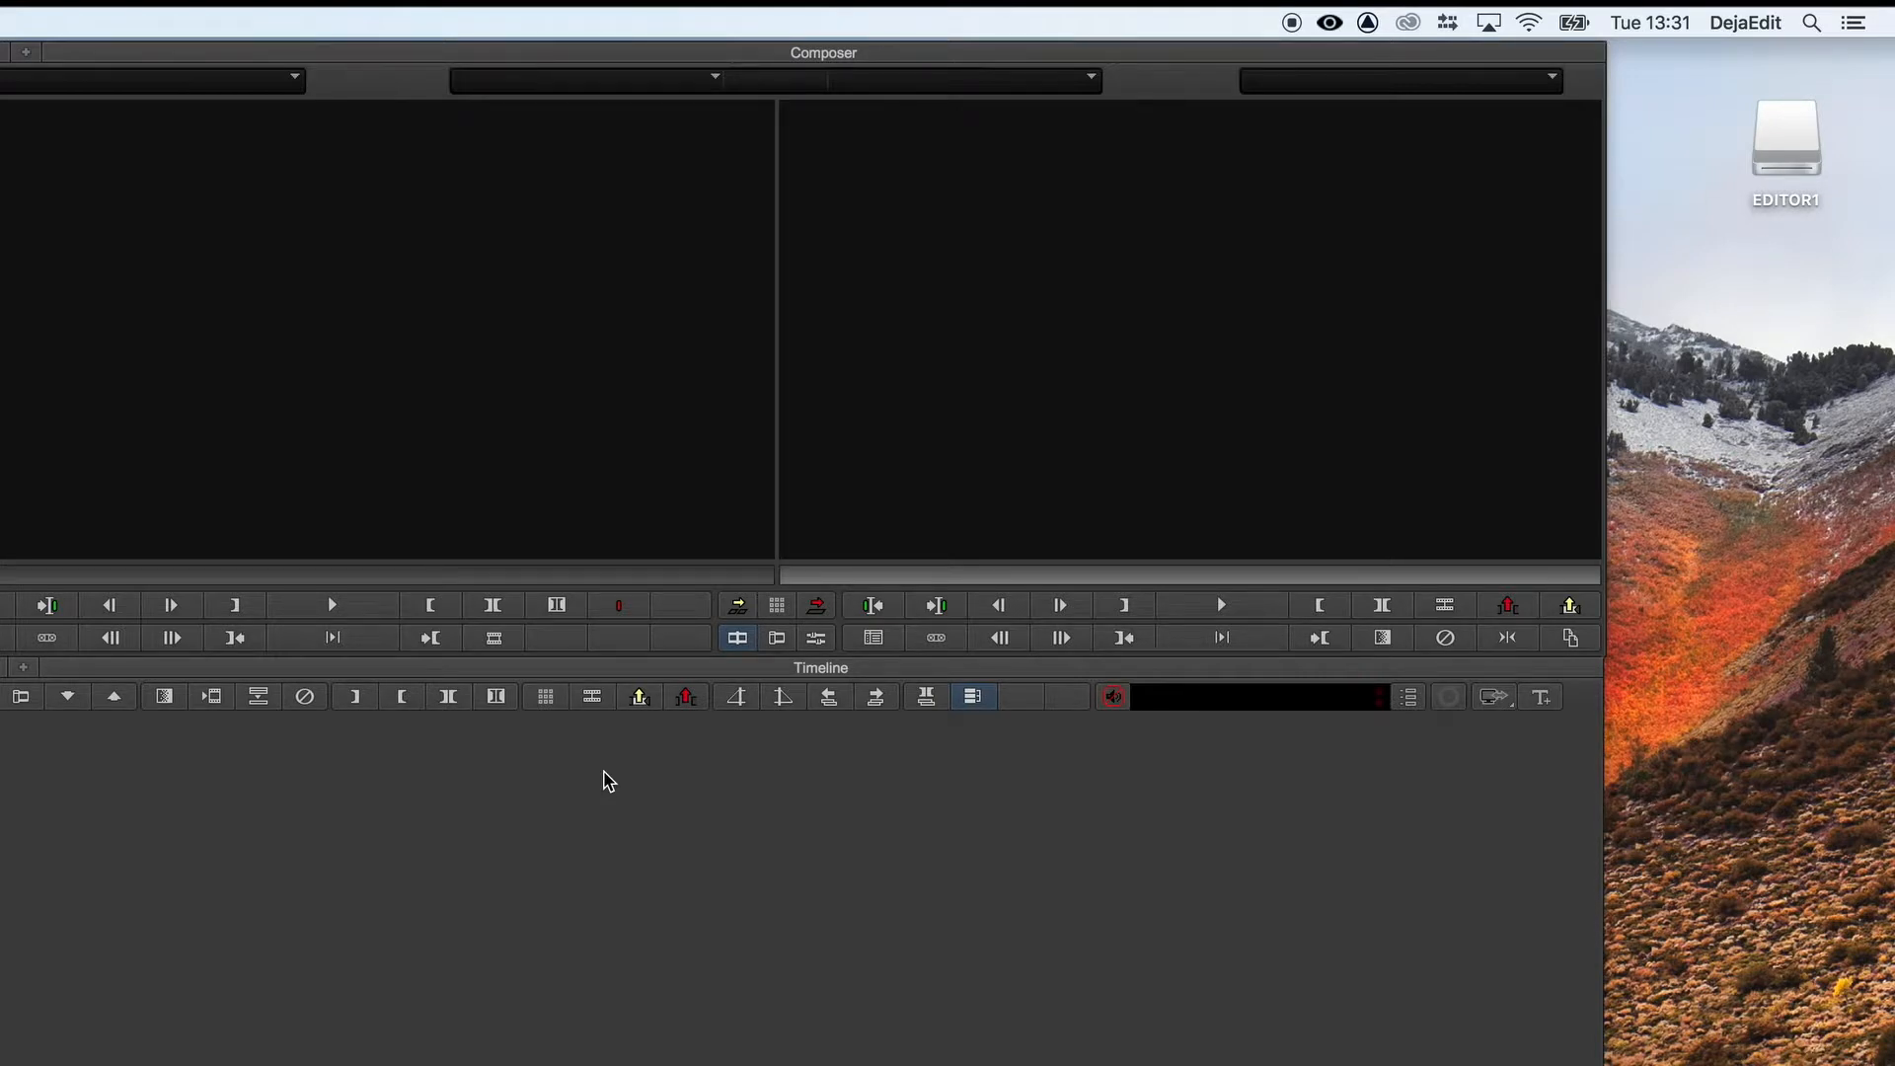
- Start a forced MediaSync in DejaEdit on the EDITOR1 machine, check its transfer progress and run a Sync
left_click(1333, 22)
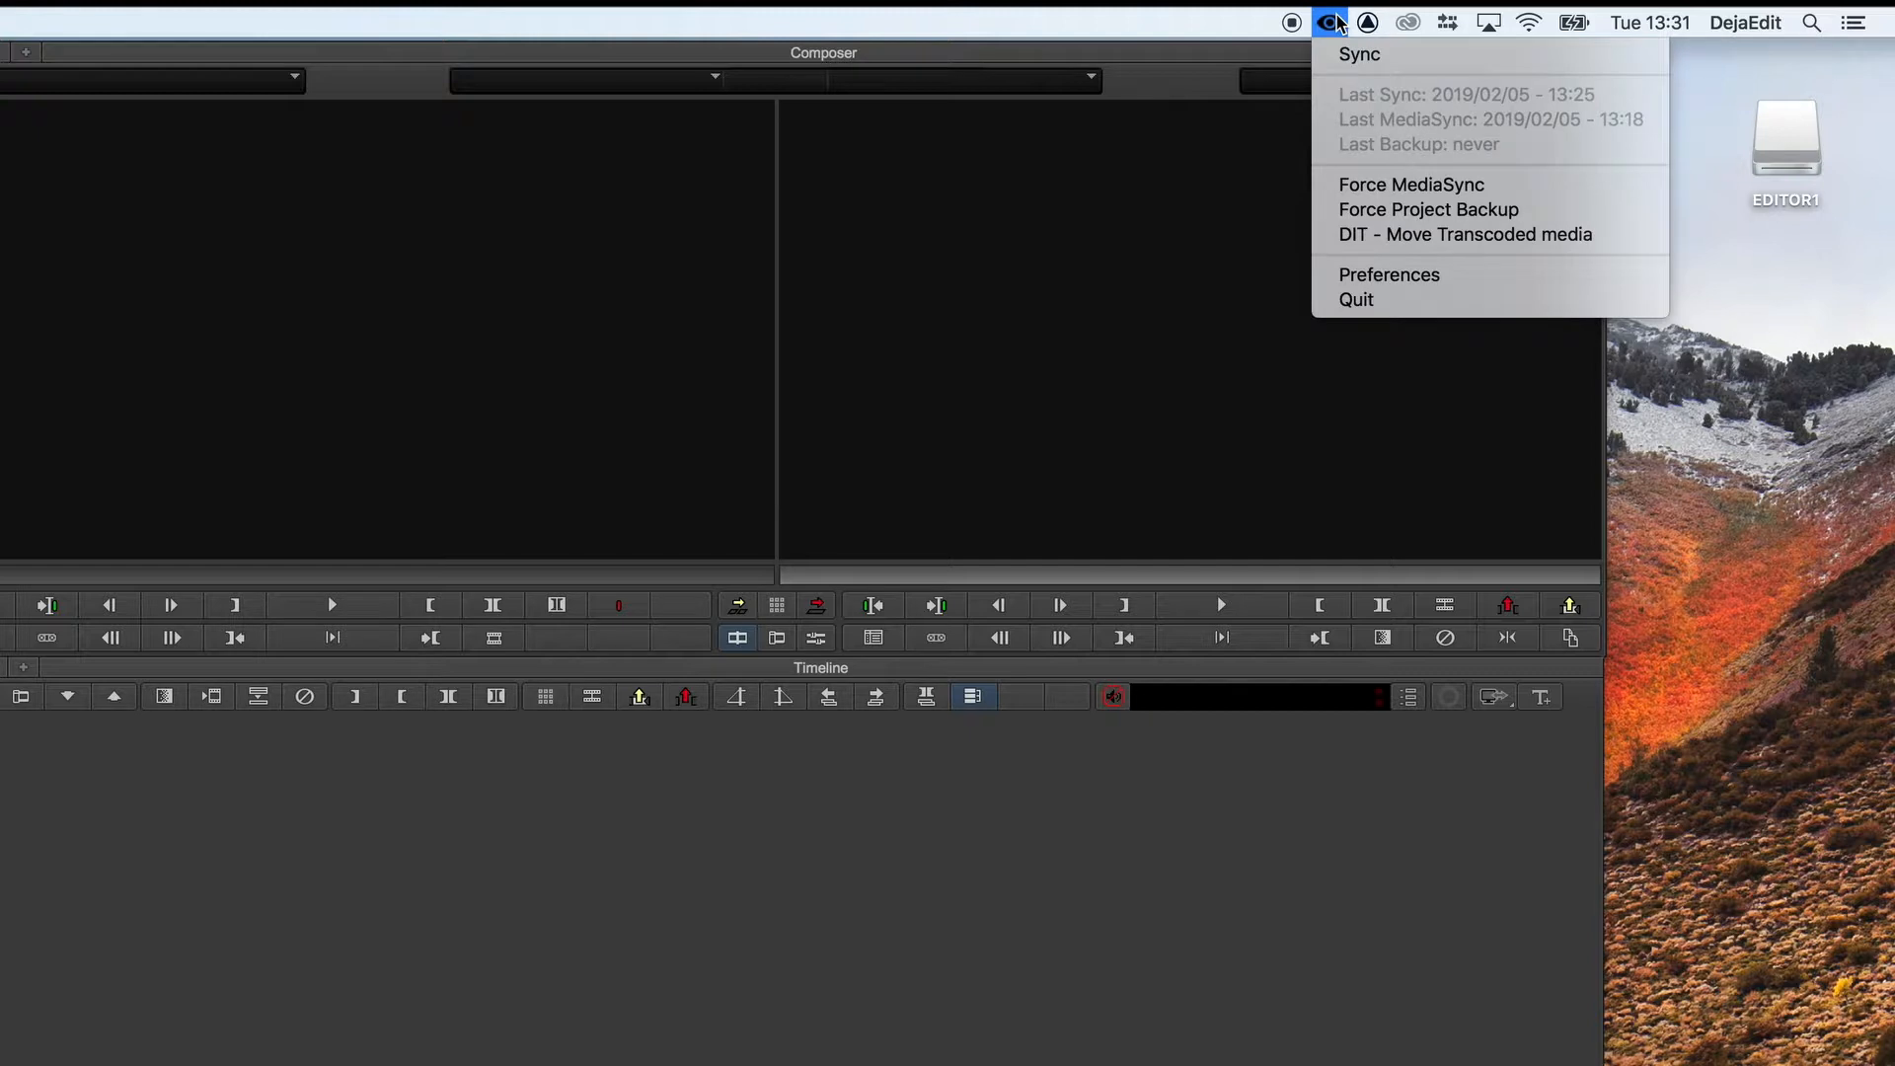
left_click(1404, 188)
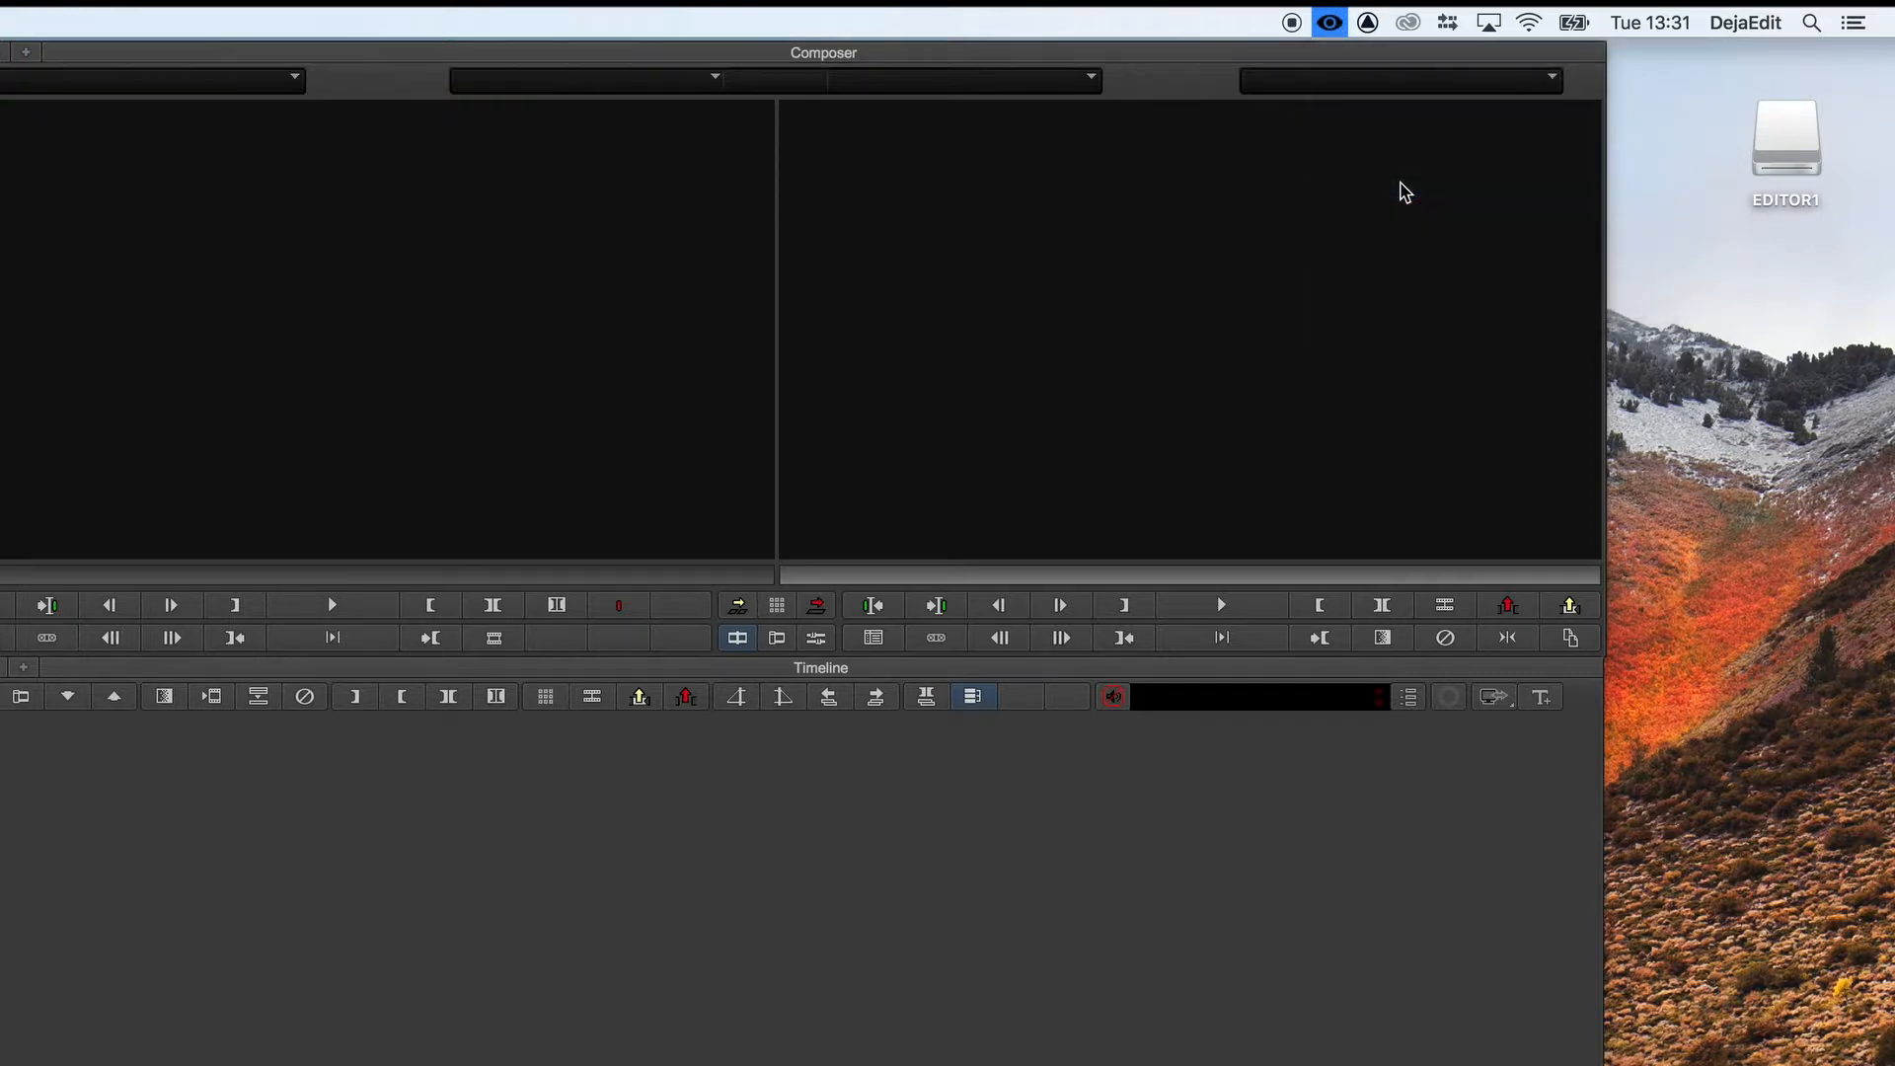
left_click(1330, 24)
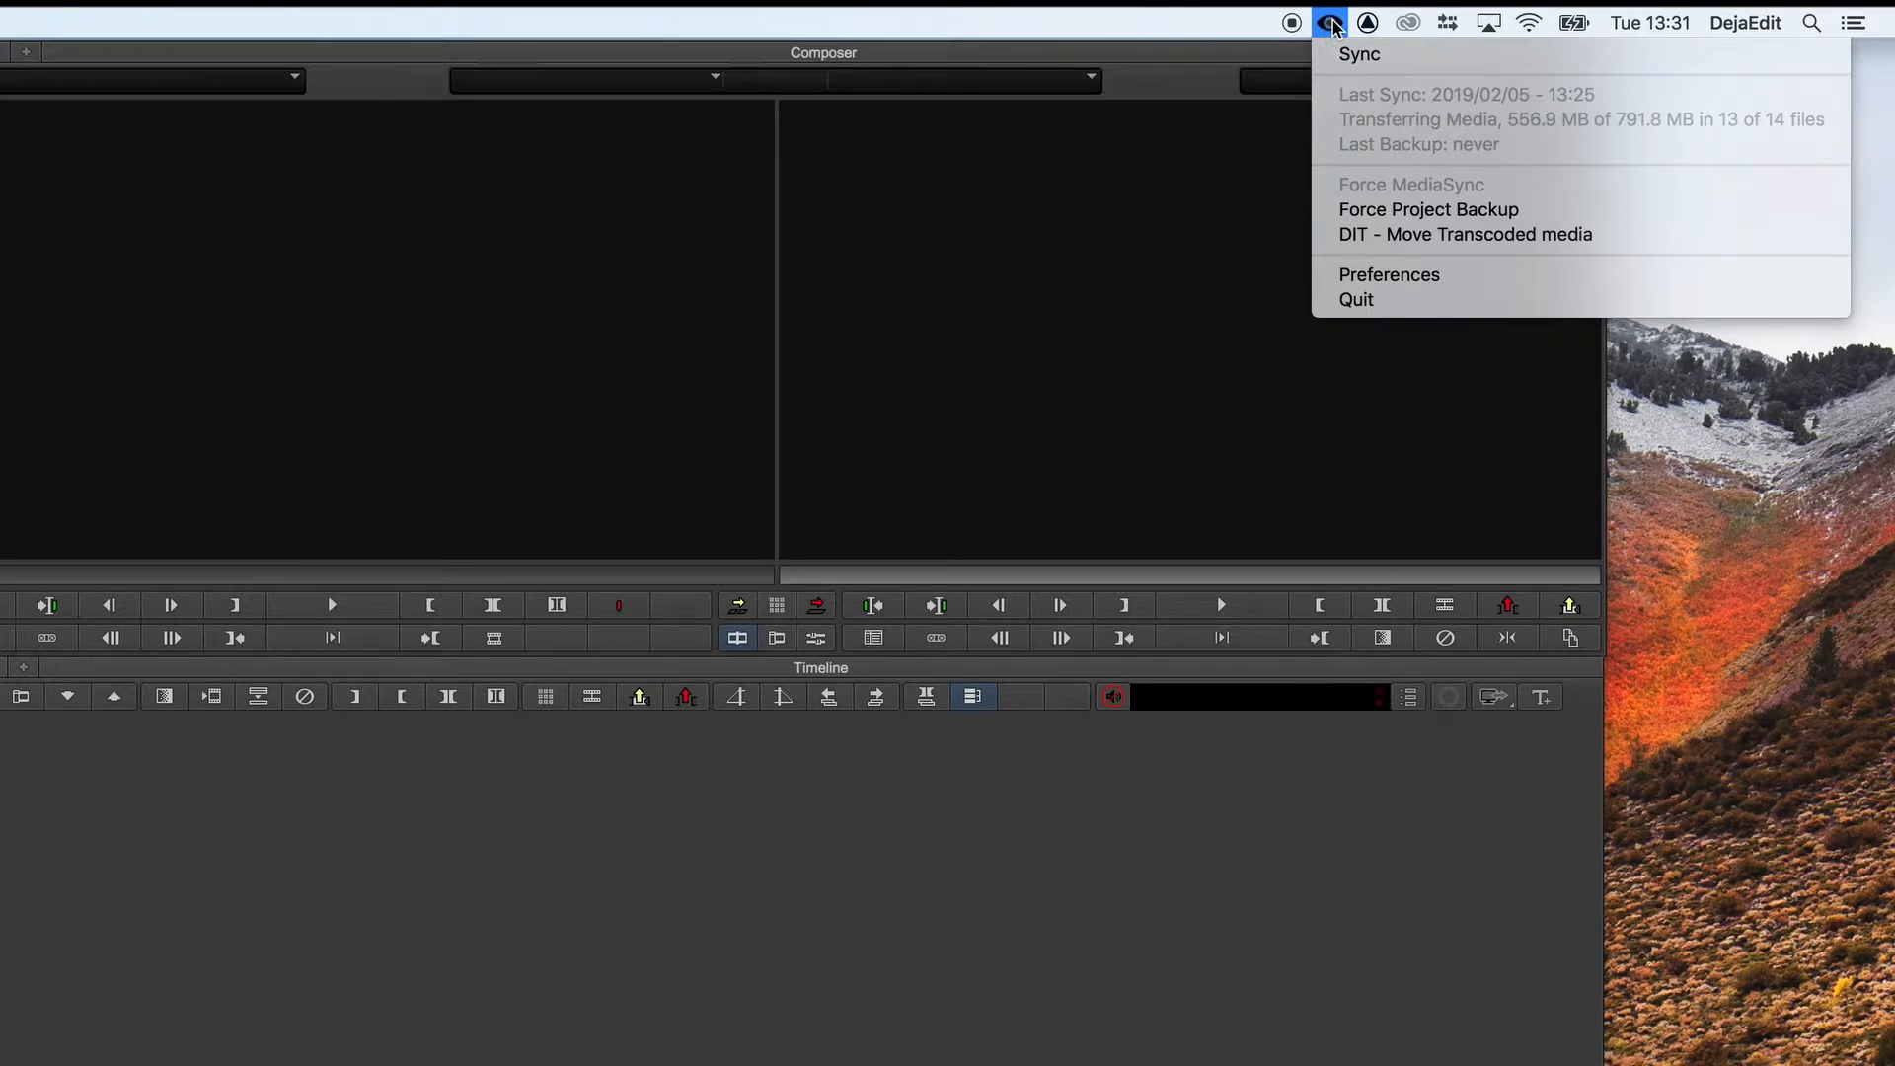
left_click(1333, 26)
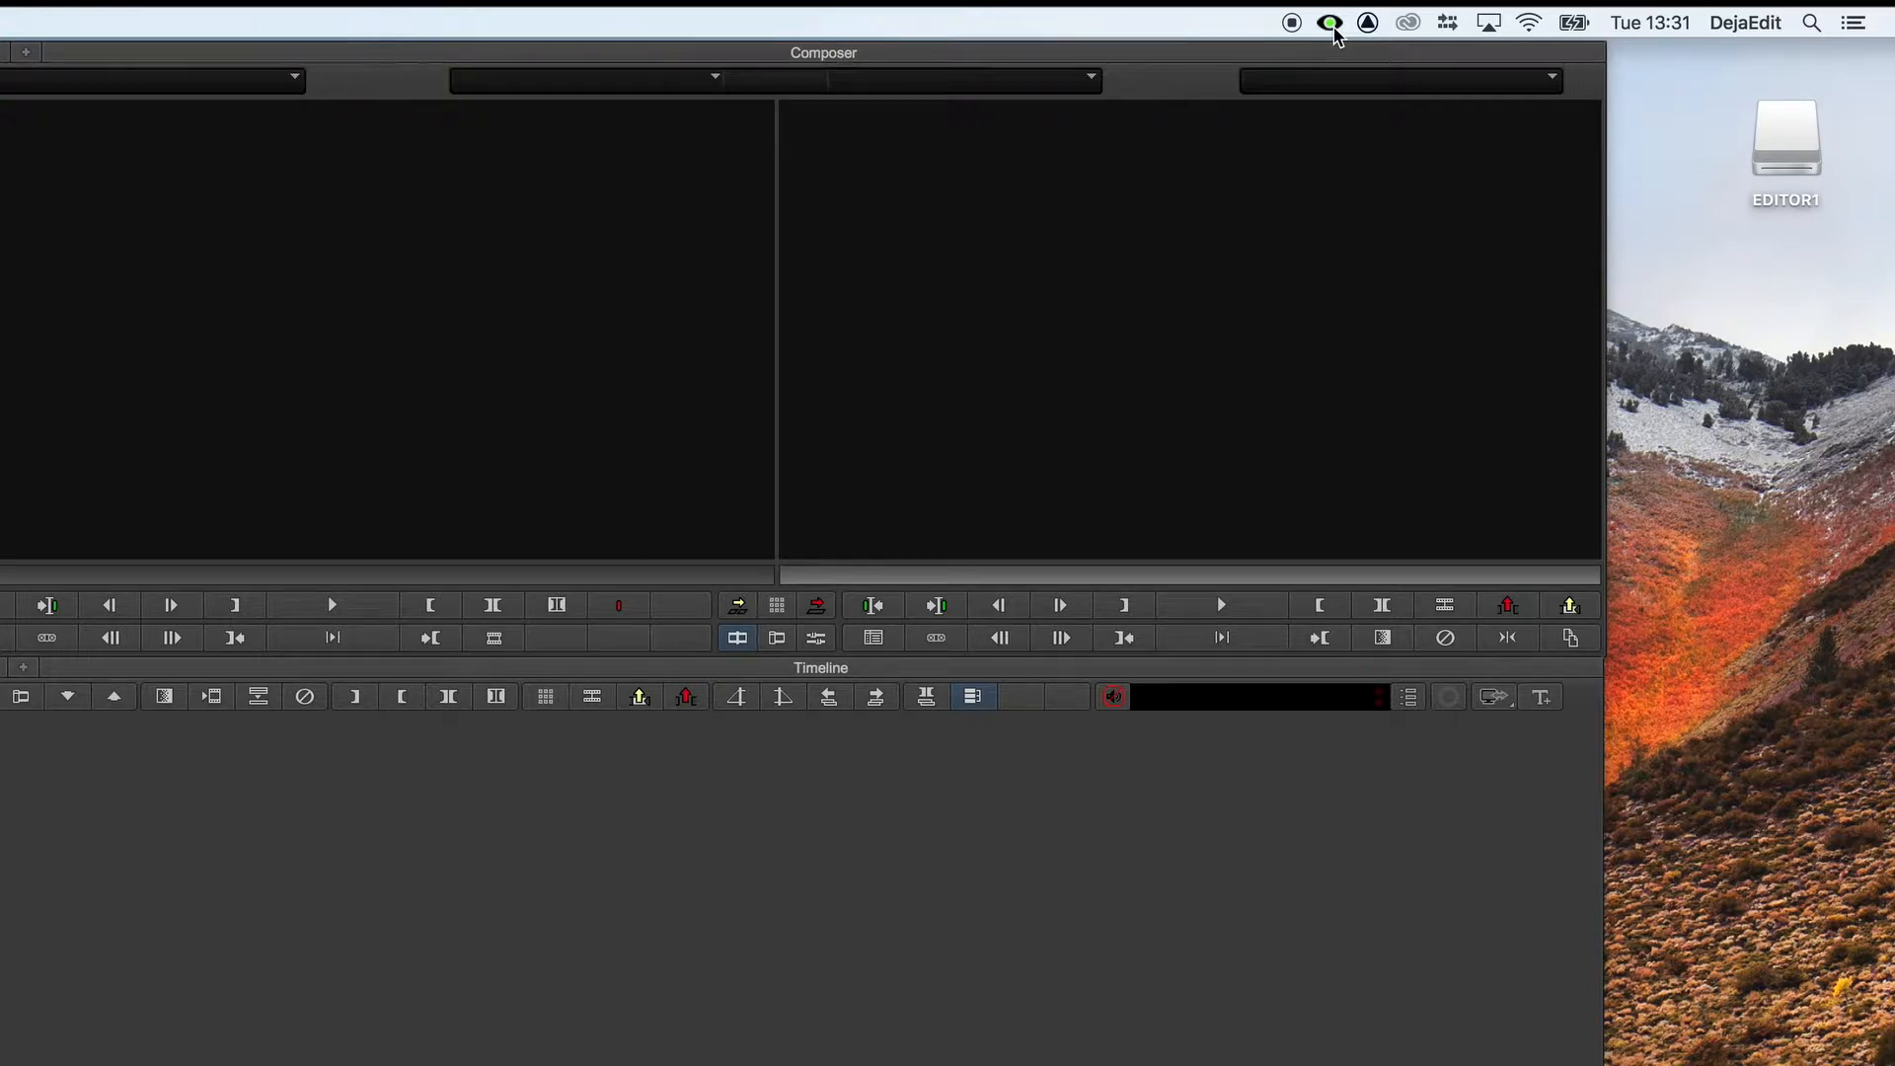
left_click(1332, 23)
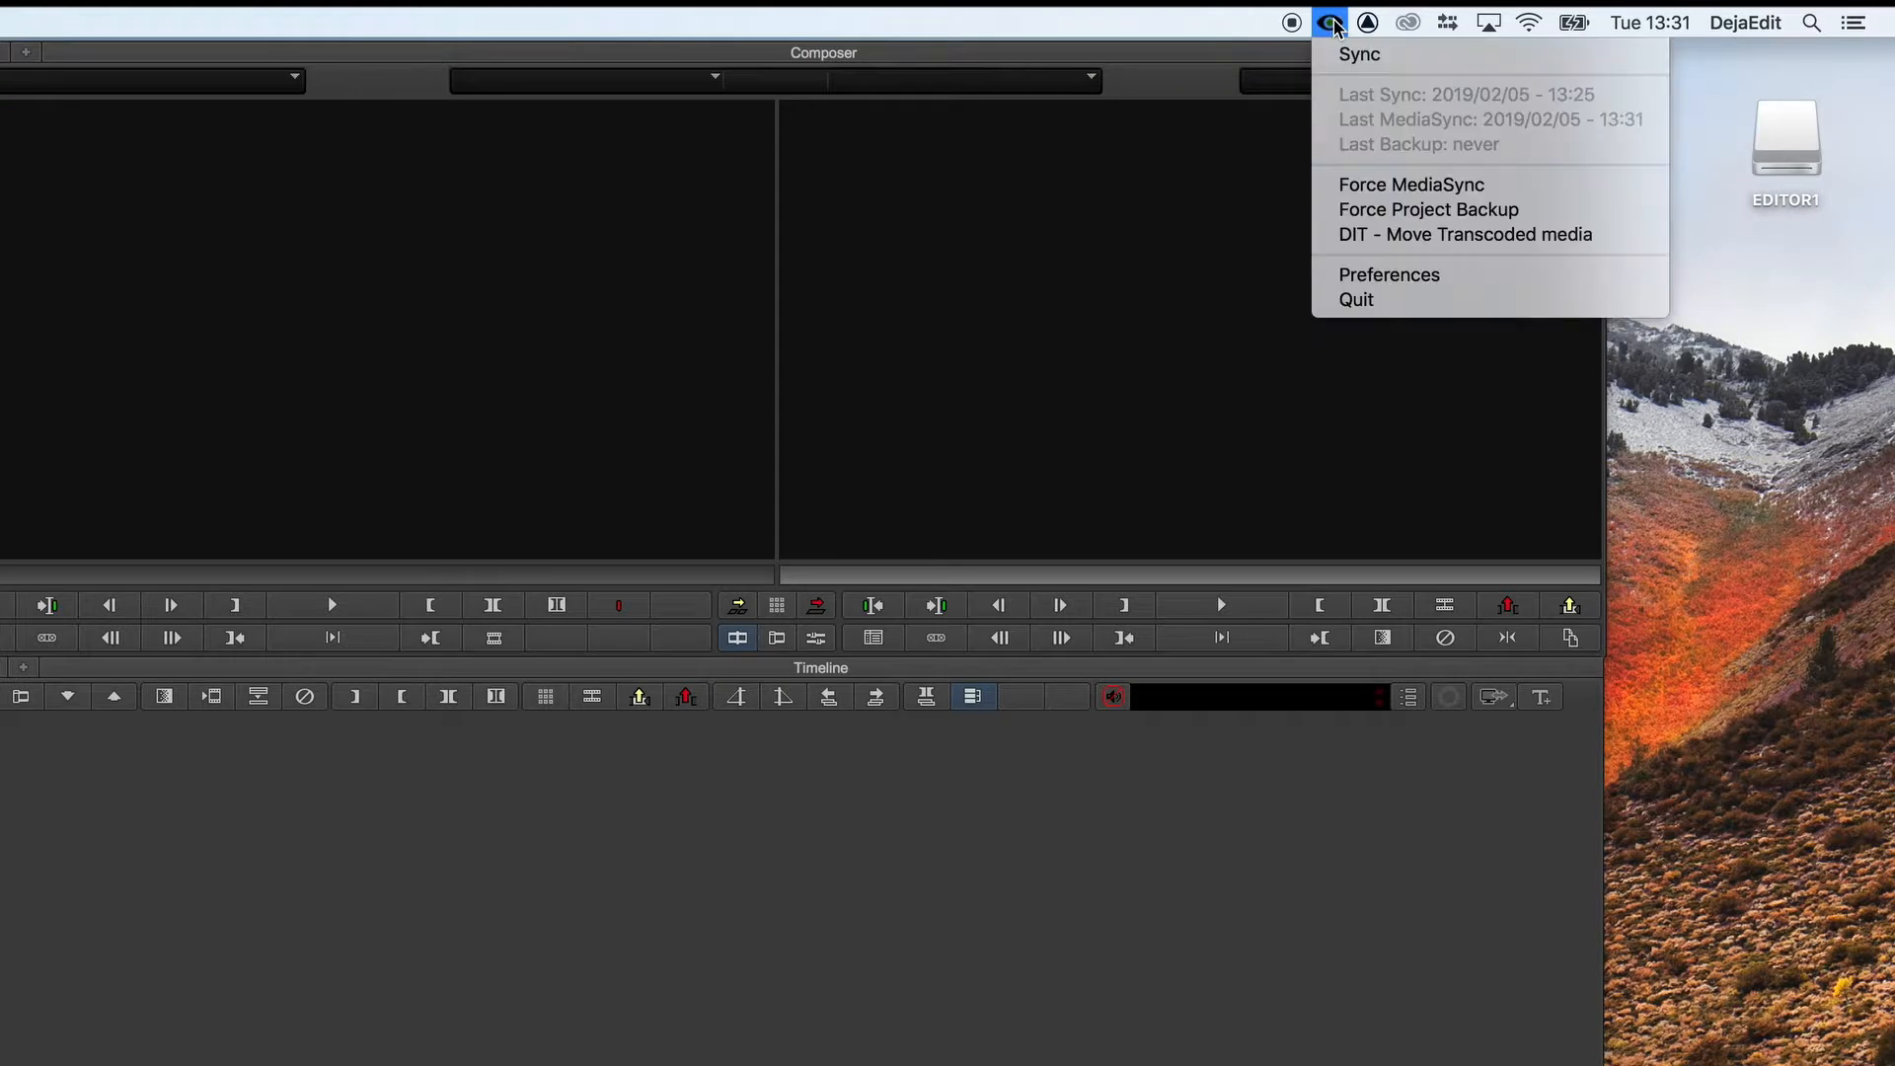
left_click(1392, 68)
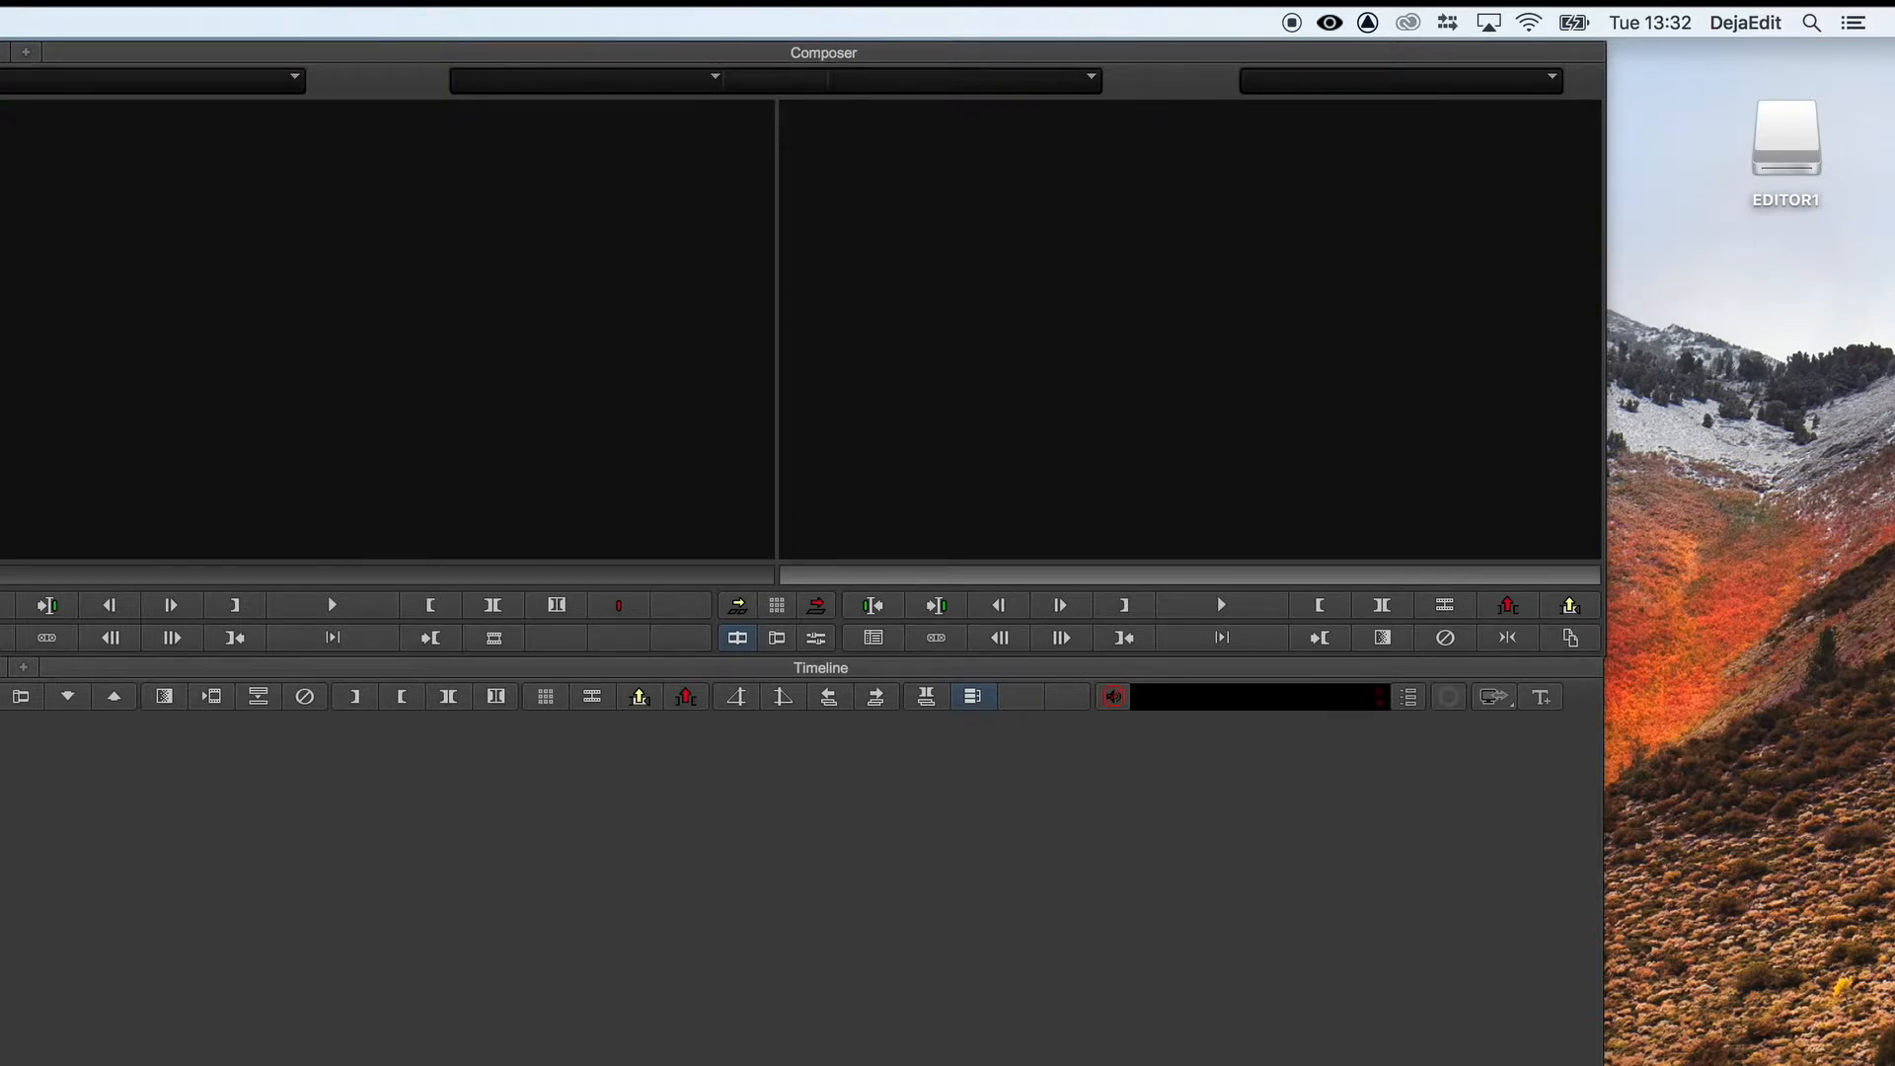
key("super+n")
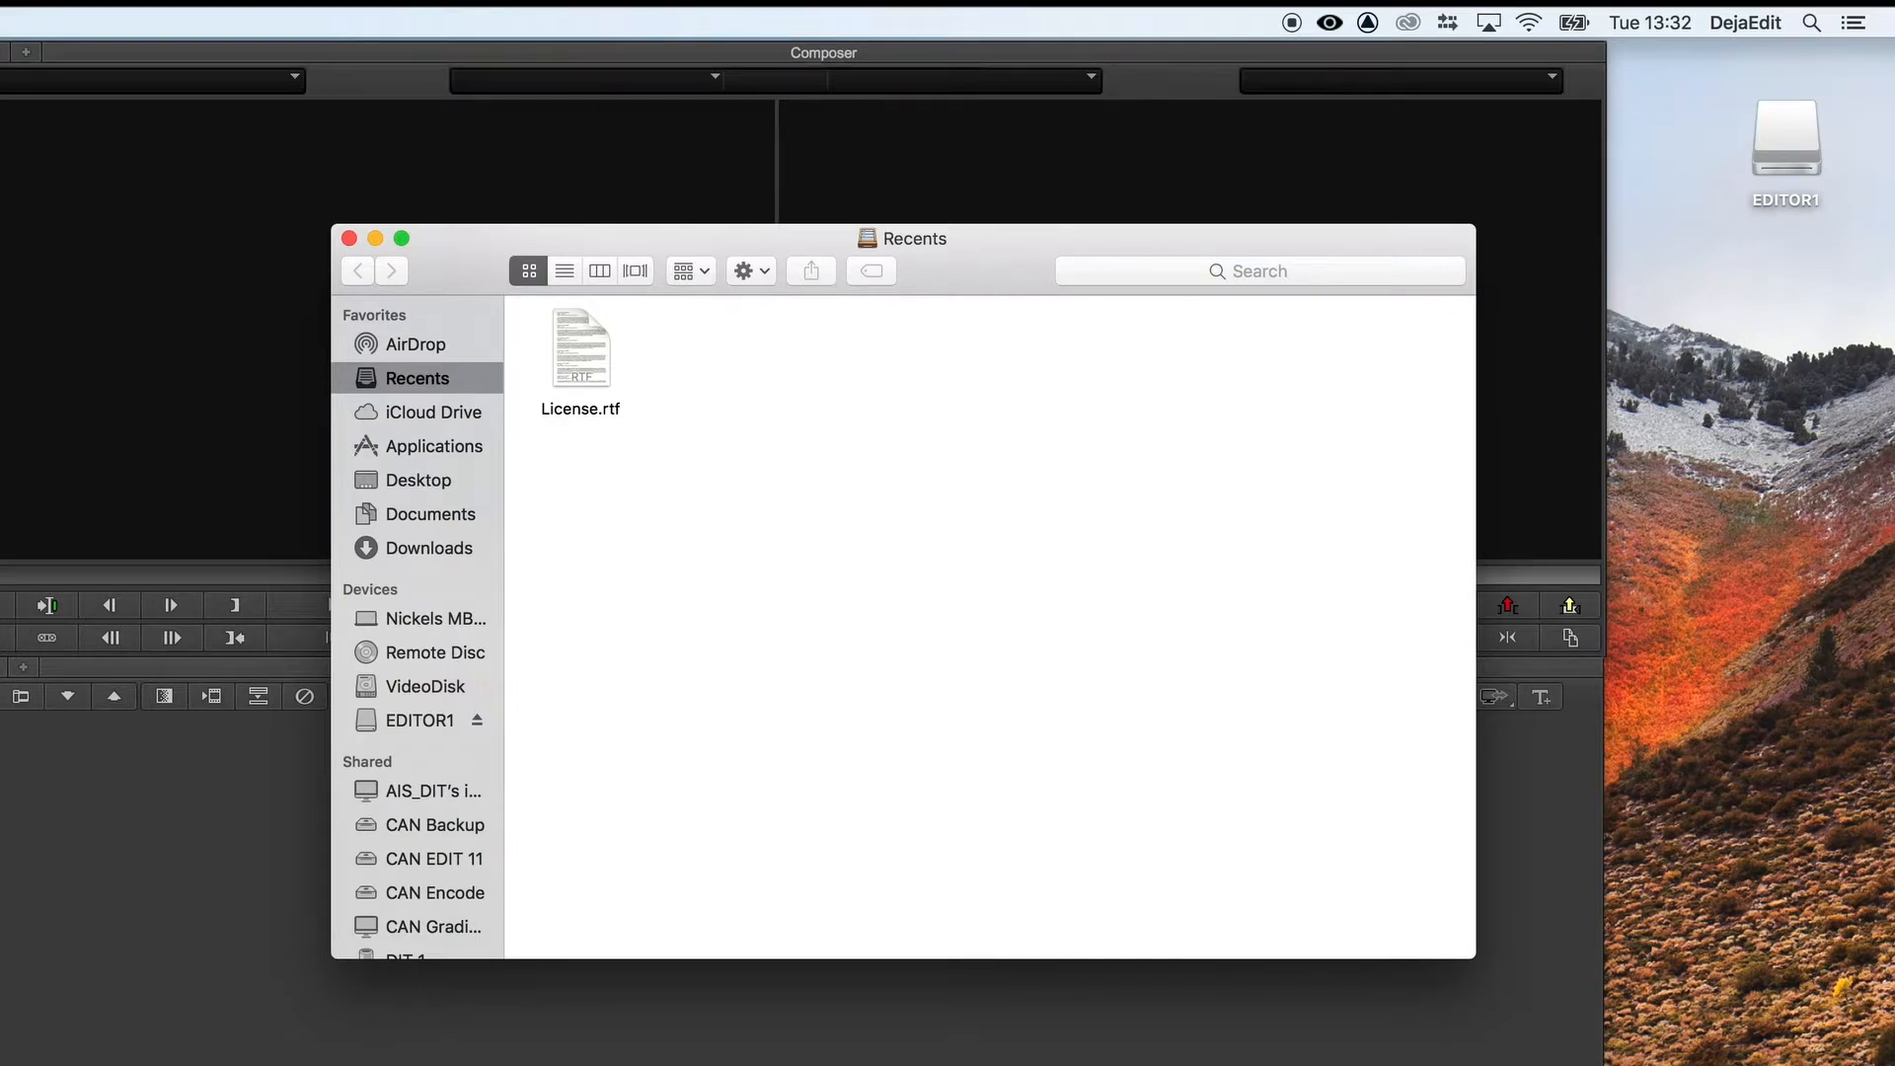
left_click(252, 1047)
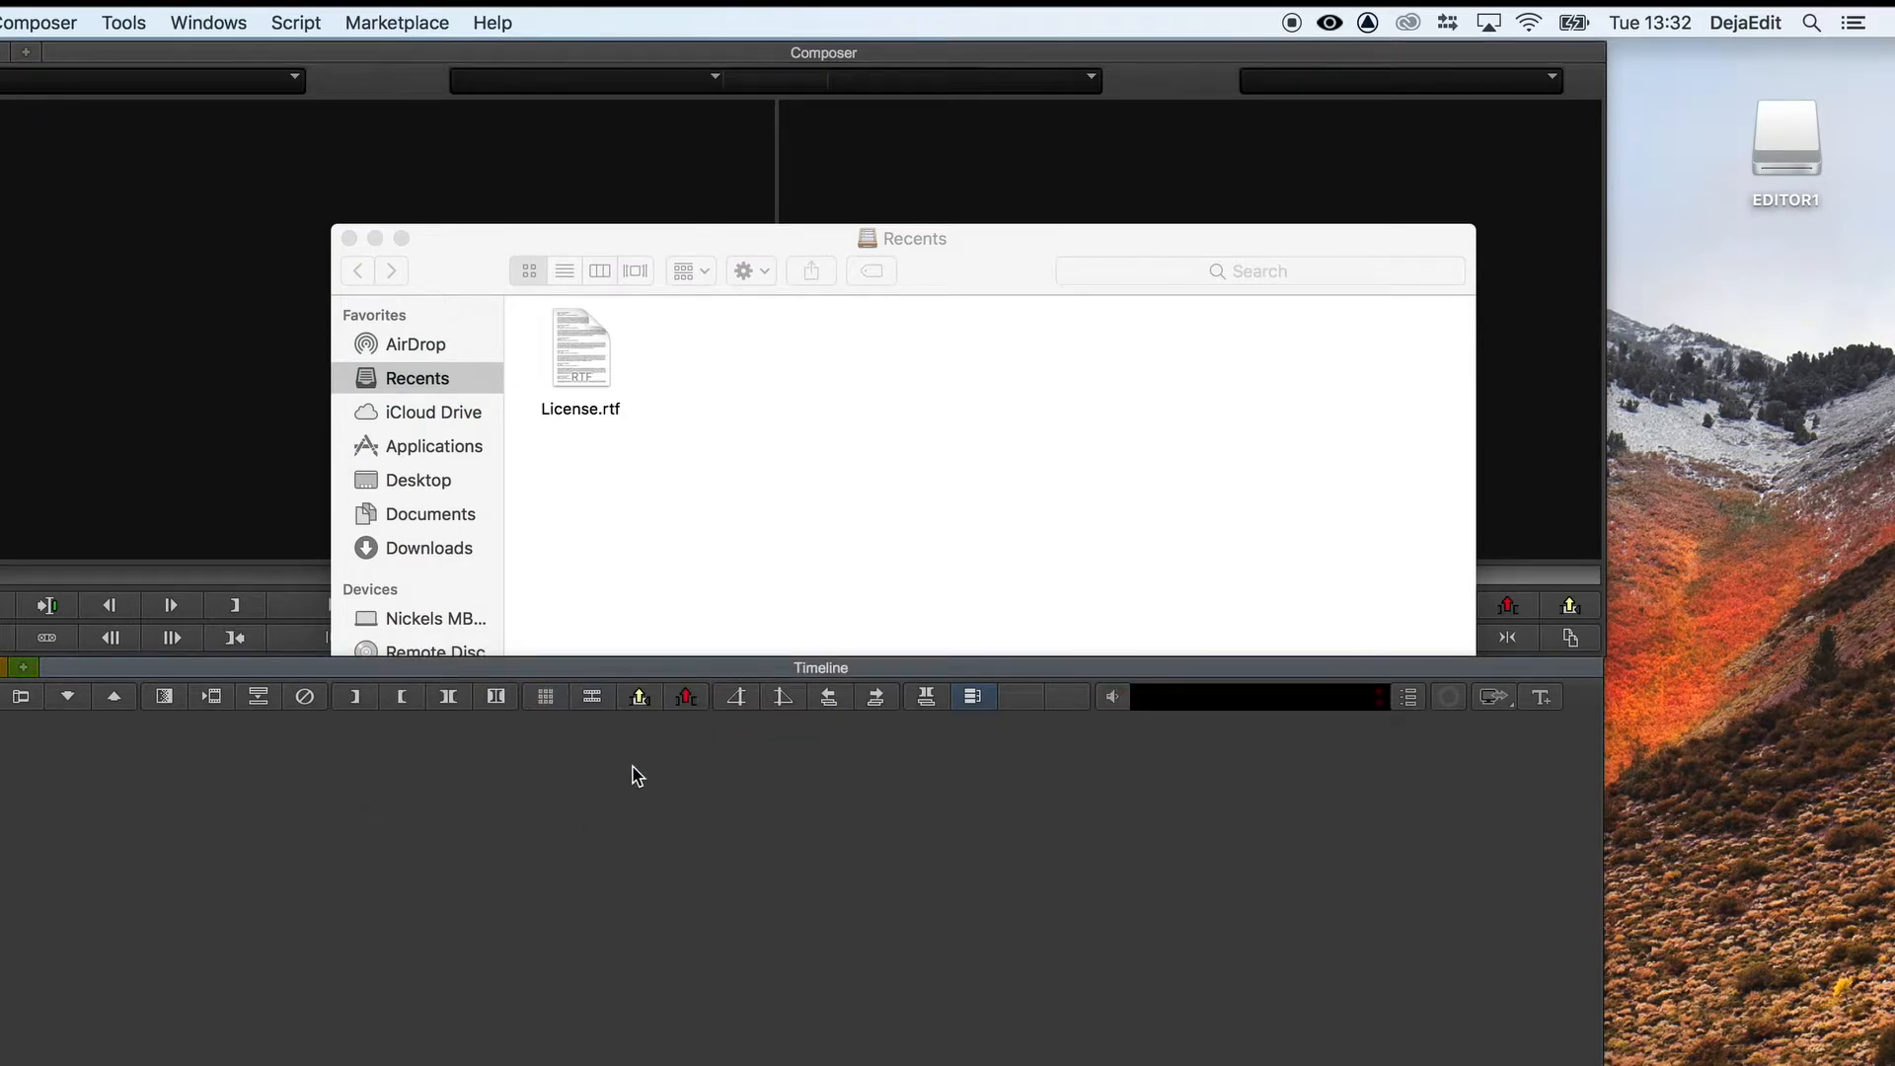
left_click(347, 237)
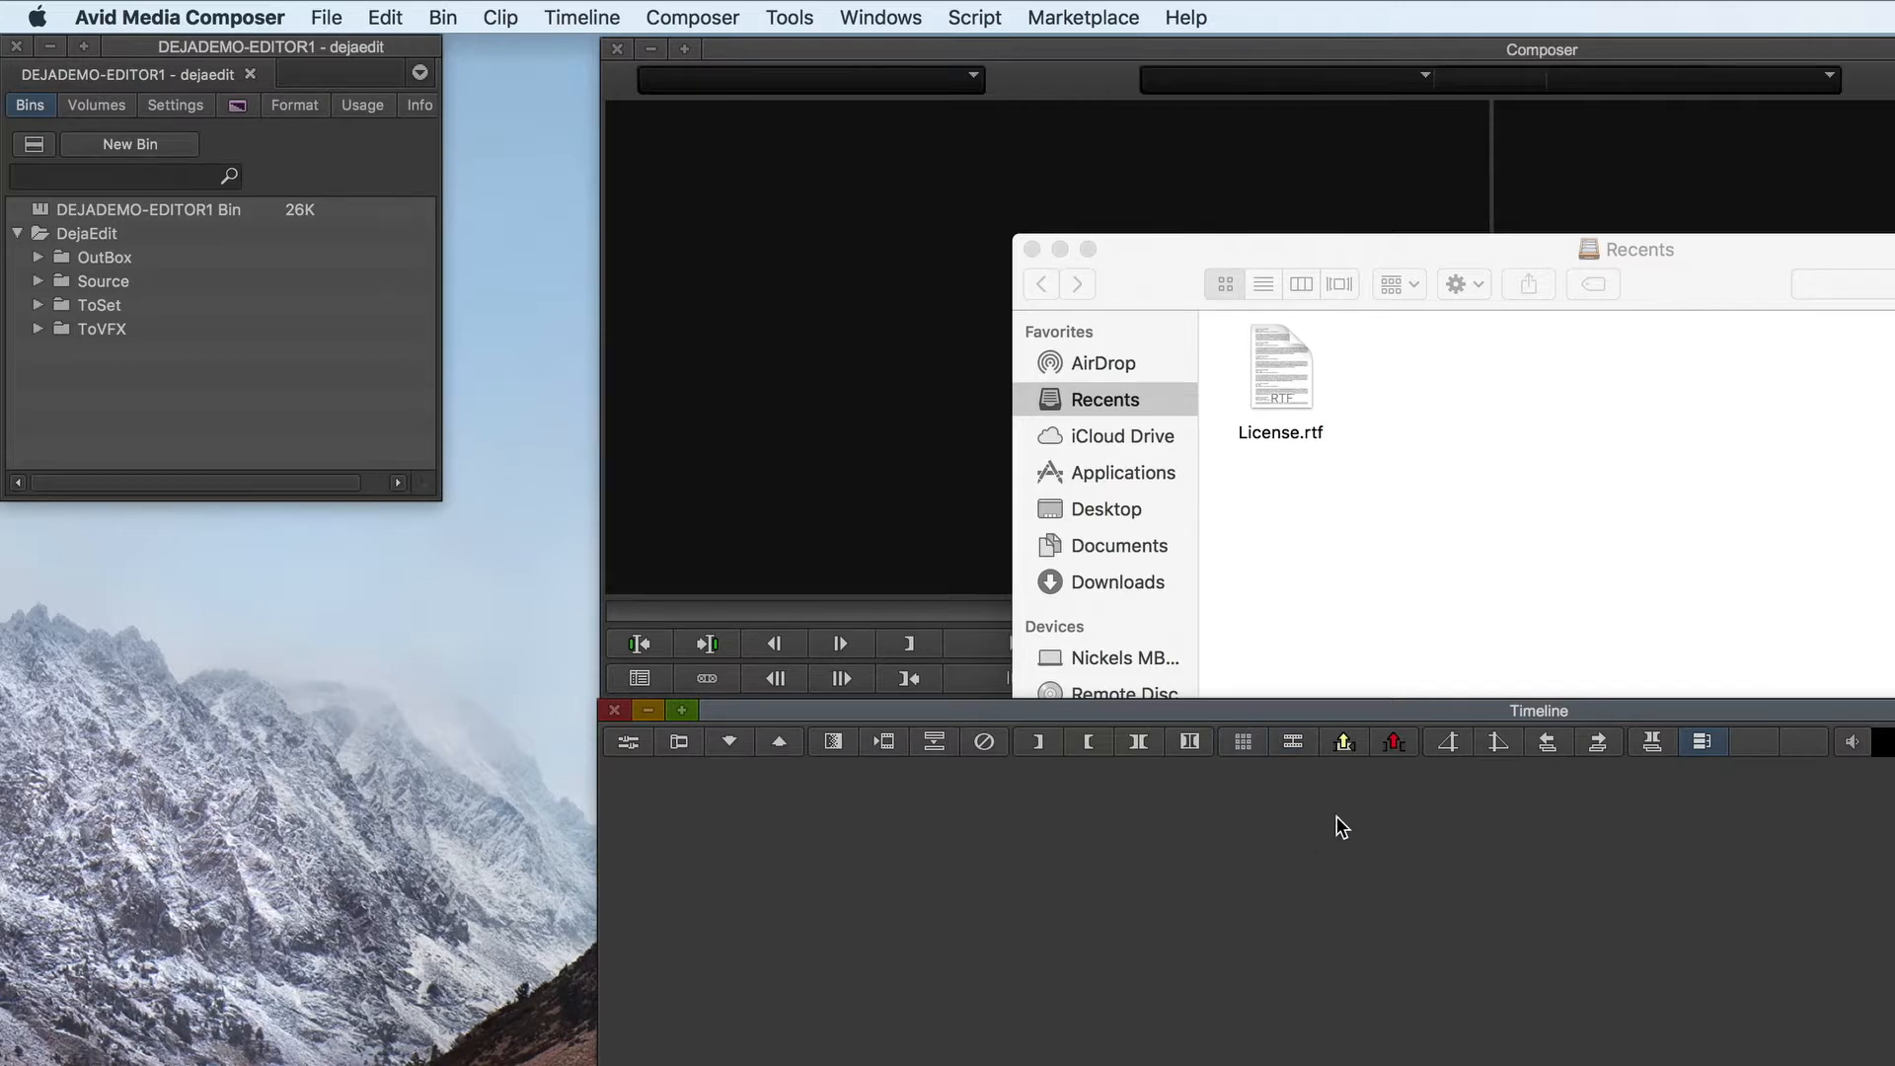
left_click(1032, 249)
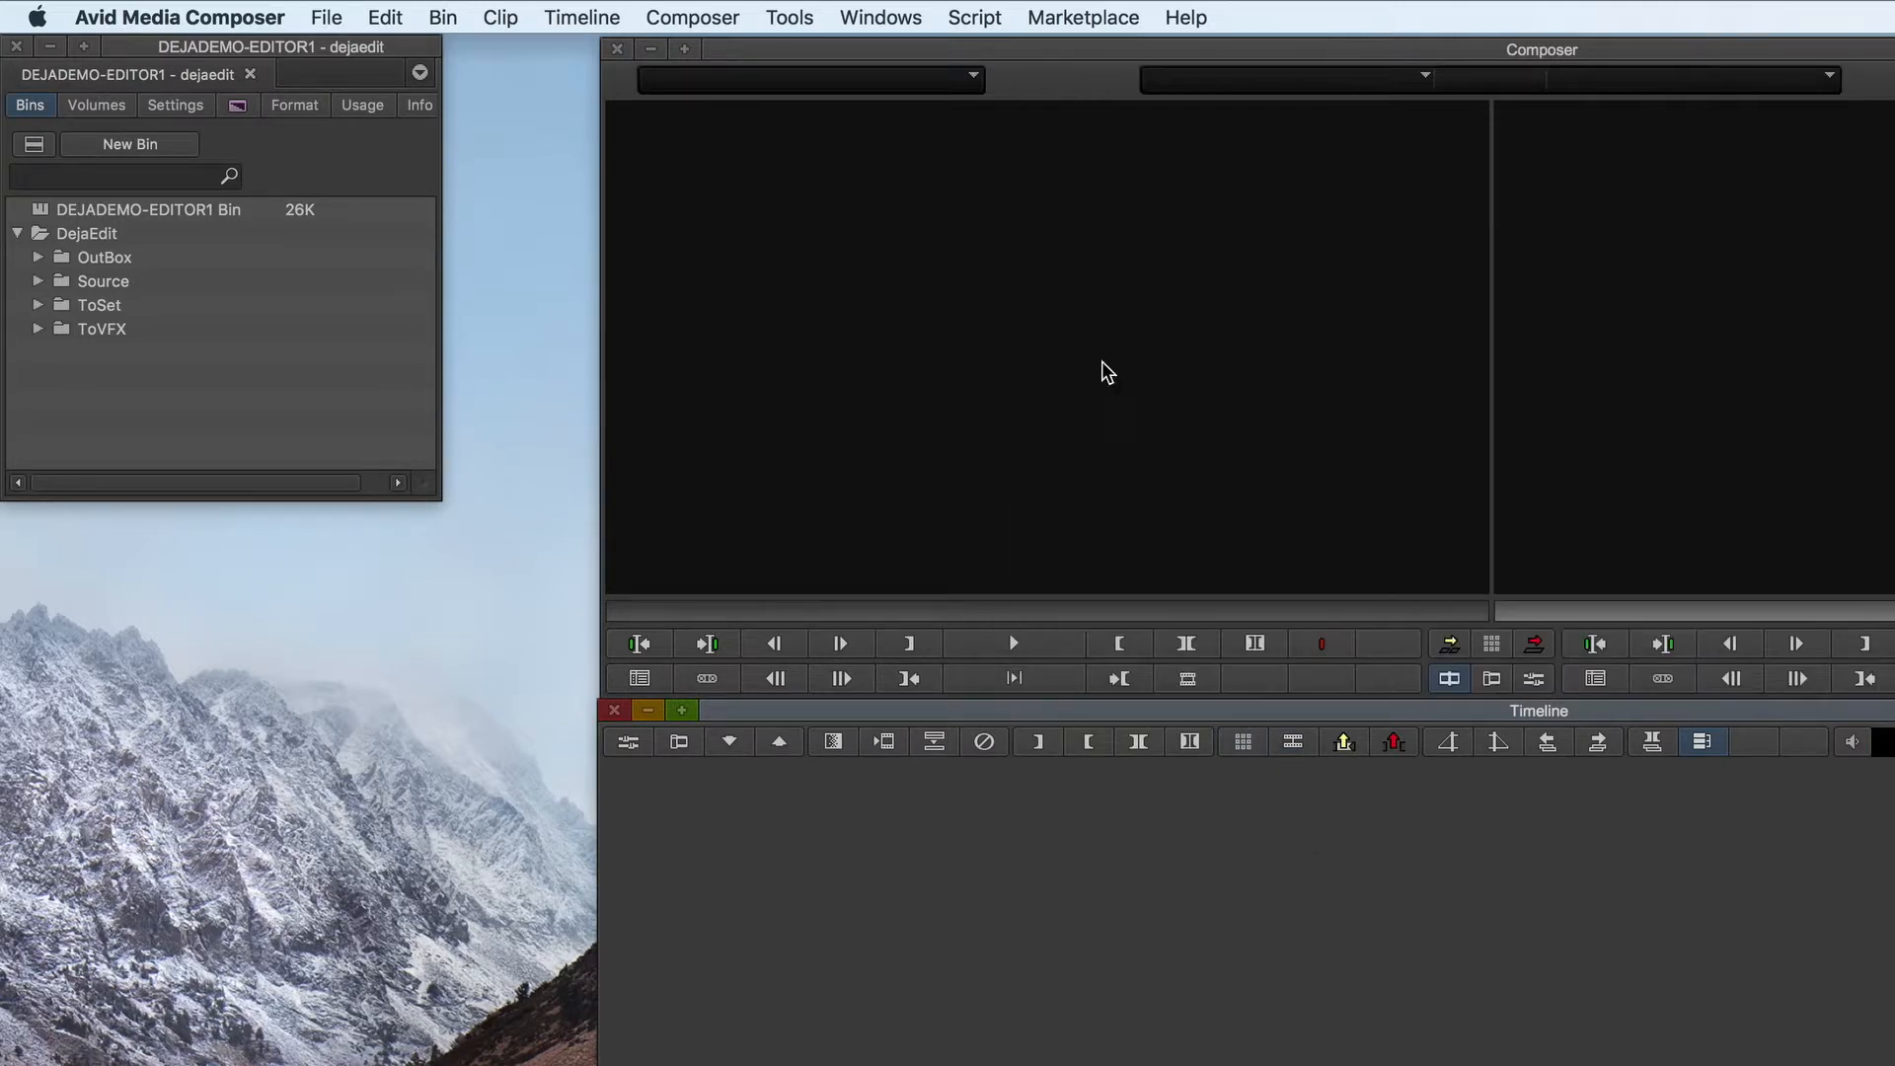
- Expand the Source folder in the DEJADEMO-EDITOR1 project and open the 190205 bin, accepting the locked-bin notice
left_click(40, 284)
double_click(87, 308)
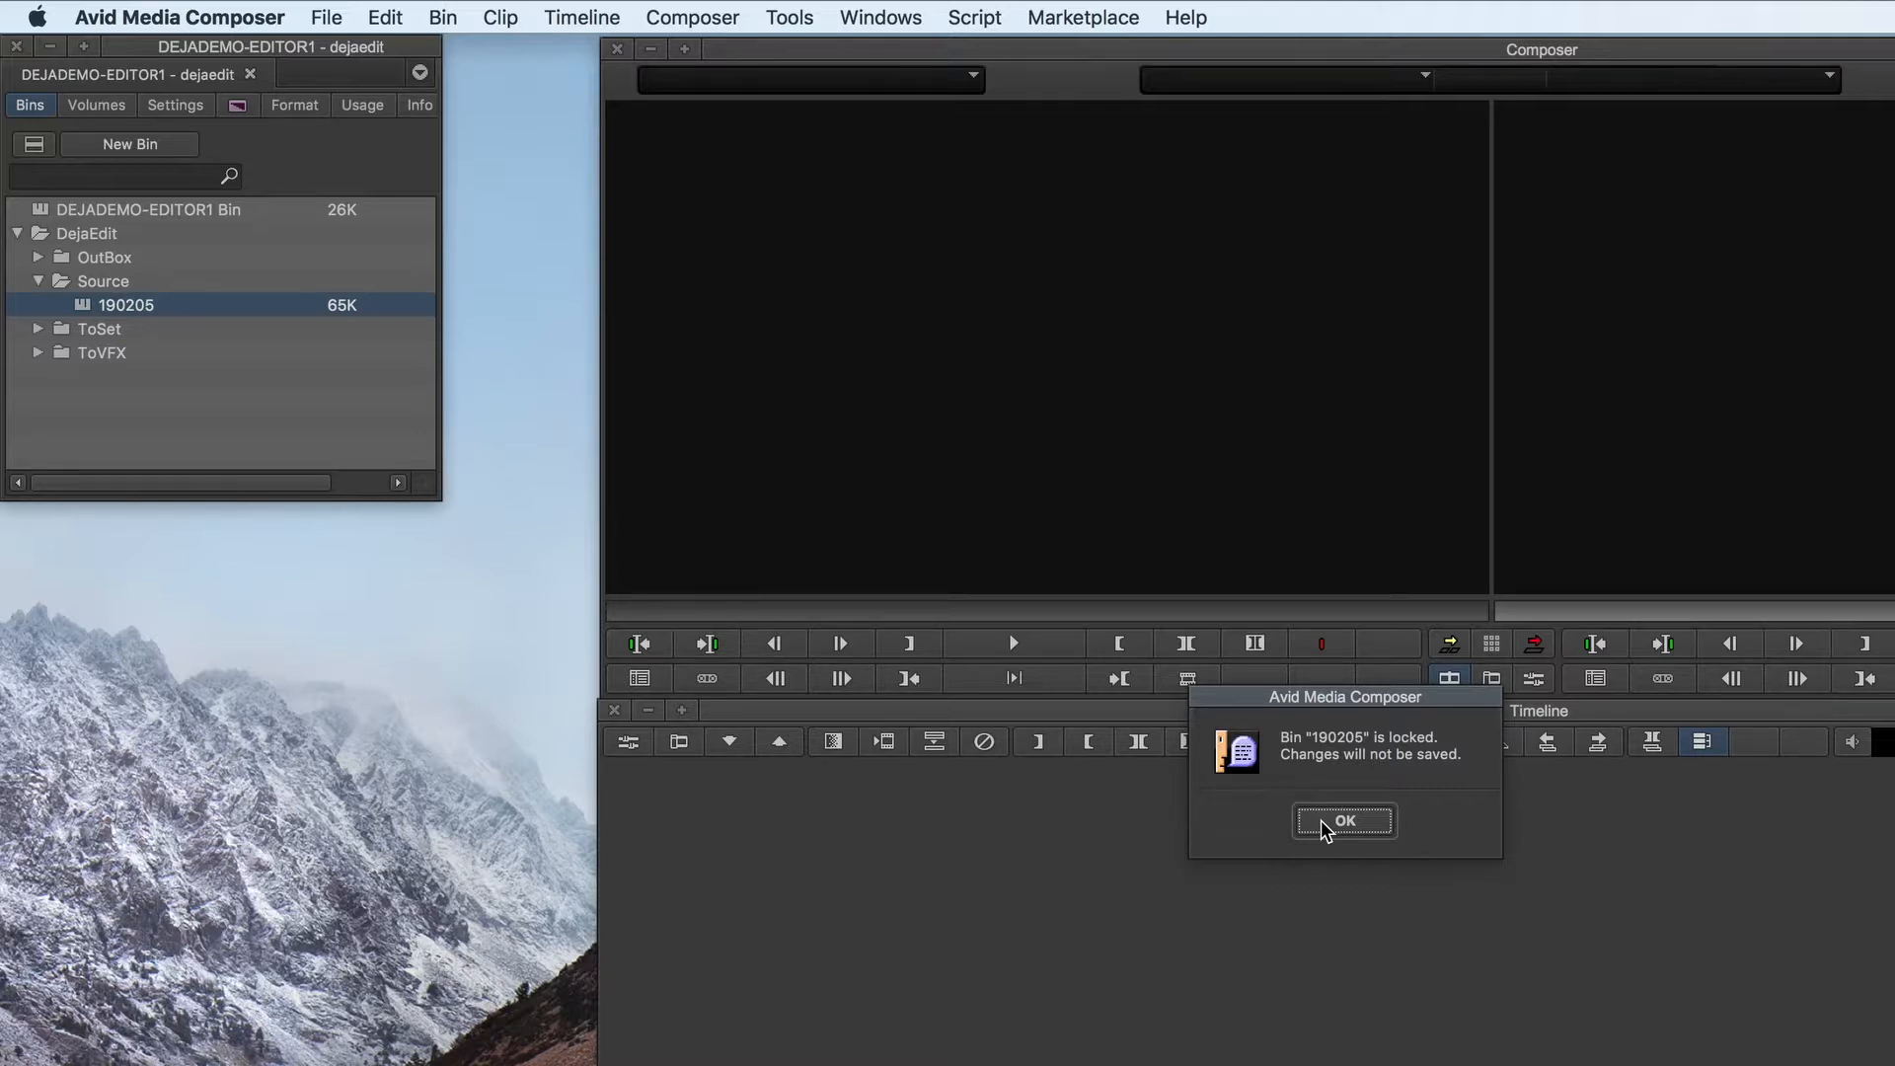
left_click(1344, 821)
- Load clip A251C007_171102_R39B from the 190205 bin in the source monitor and scrub through it
left_click(192, 907)
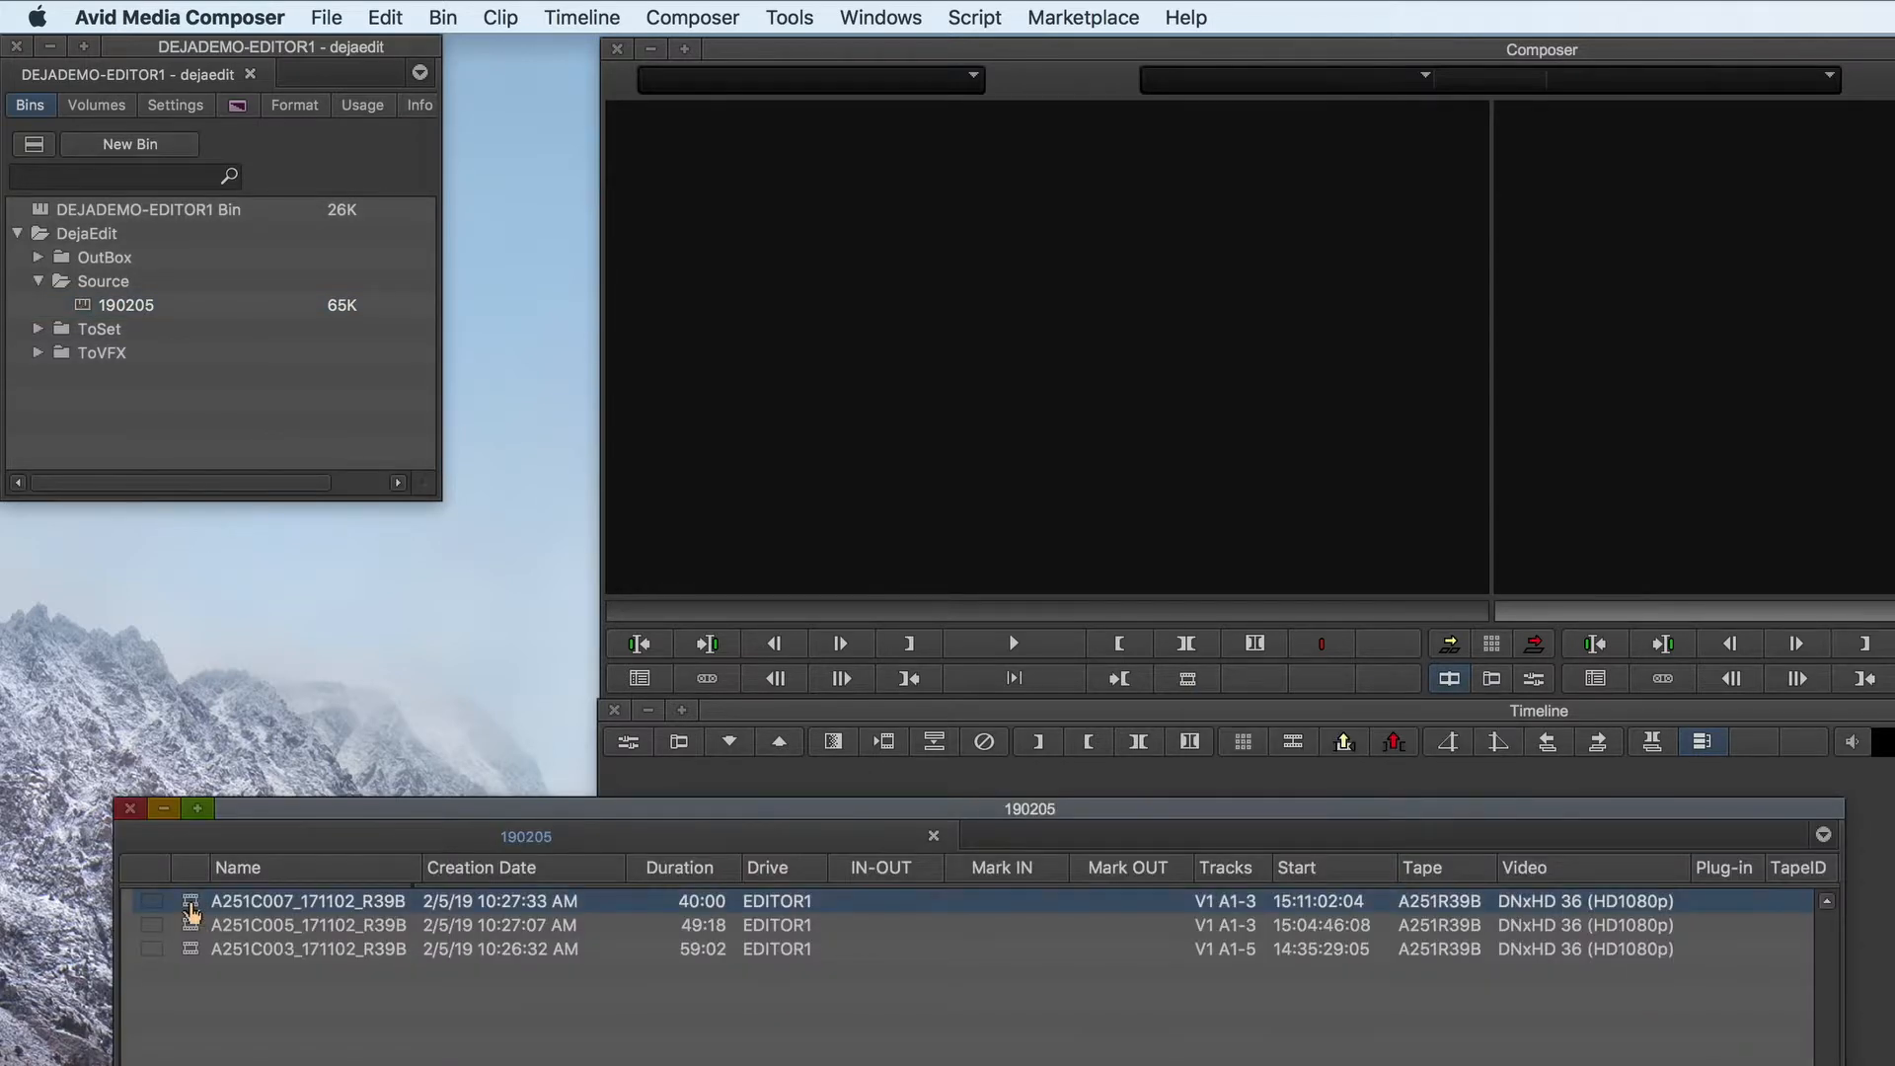
double_click(192, 913)
left_click(894, 609)
left_click_drag(894, 612, 1015, 604)
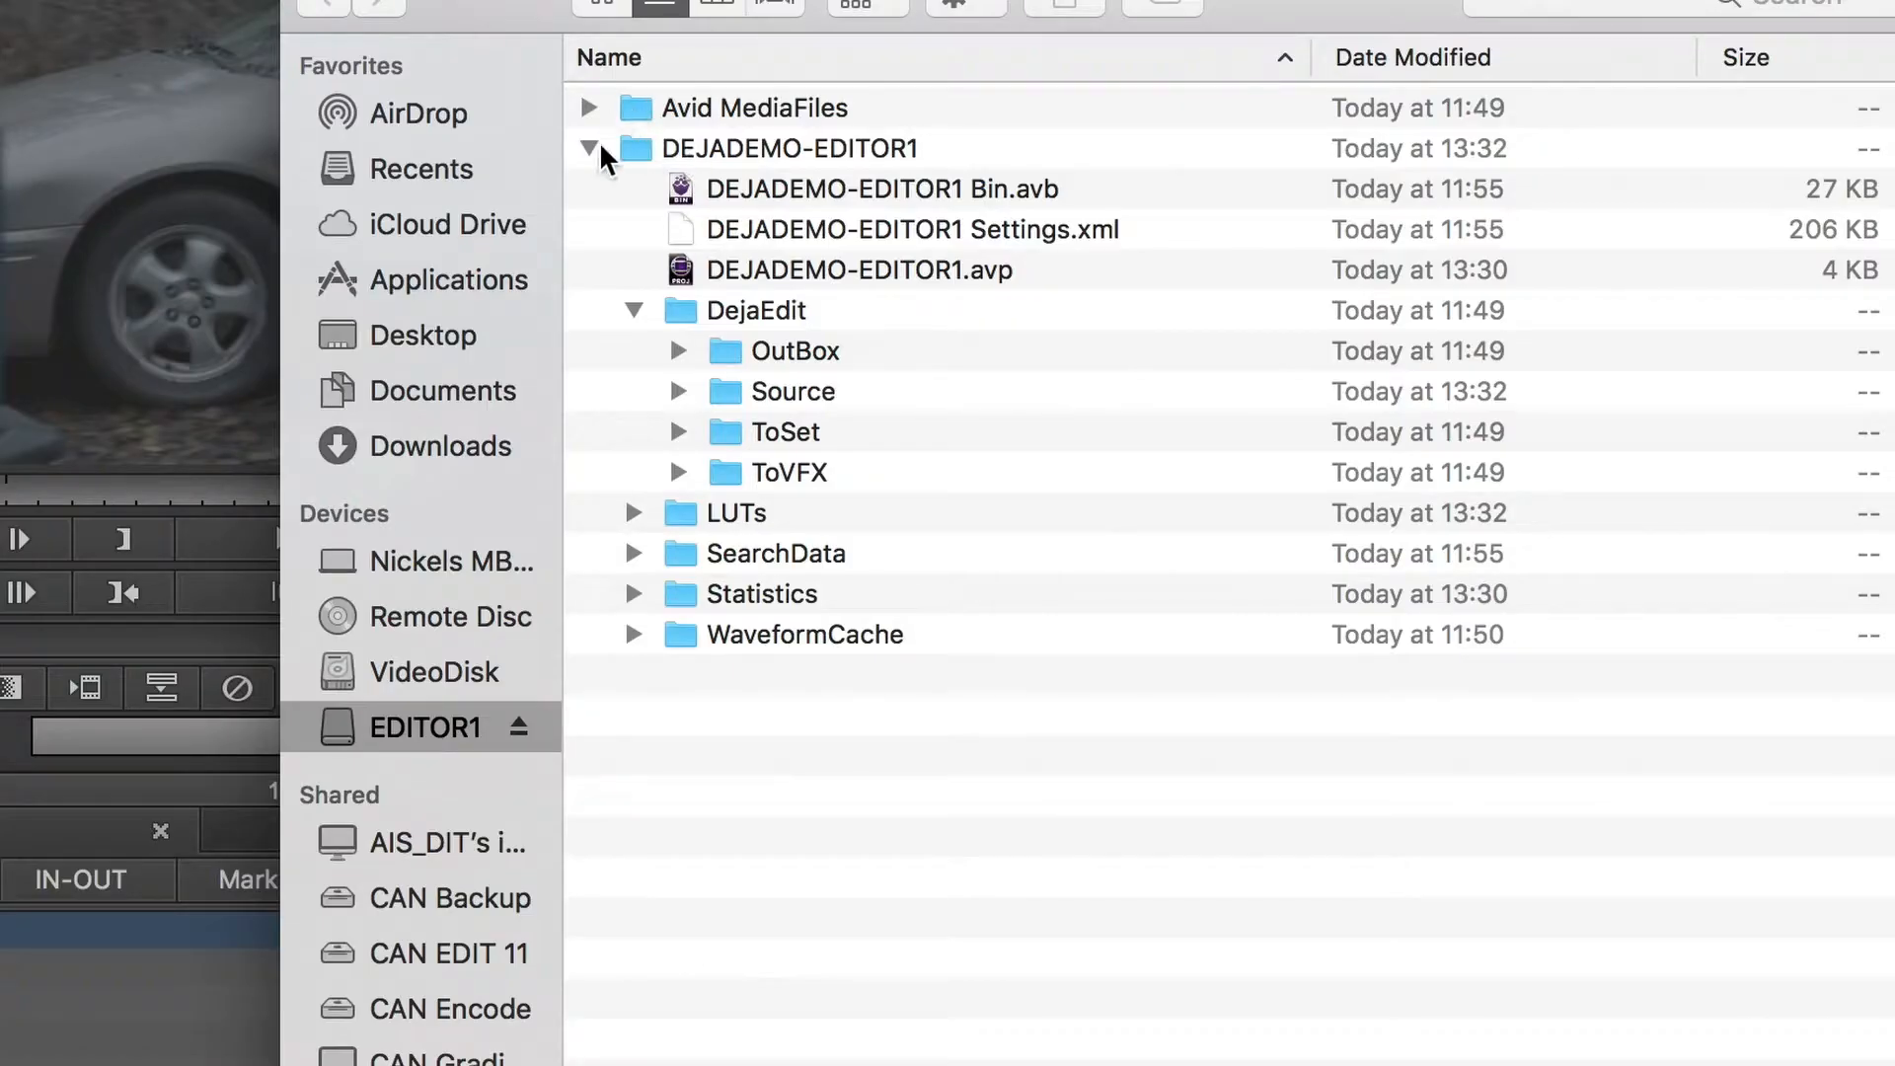
- Expand the LUTs folder of the DEJADEMO-EDITOR1 project on the EDITOR1 drive
left_click(633, 513)
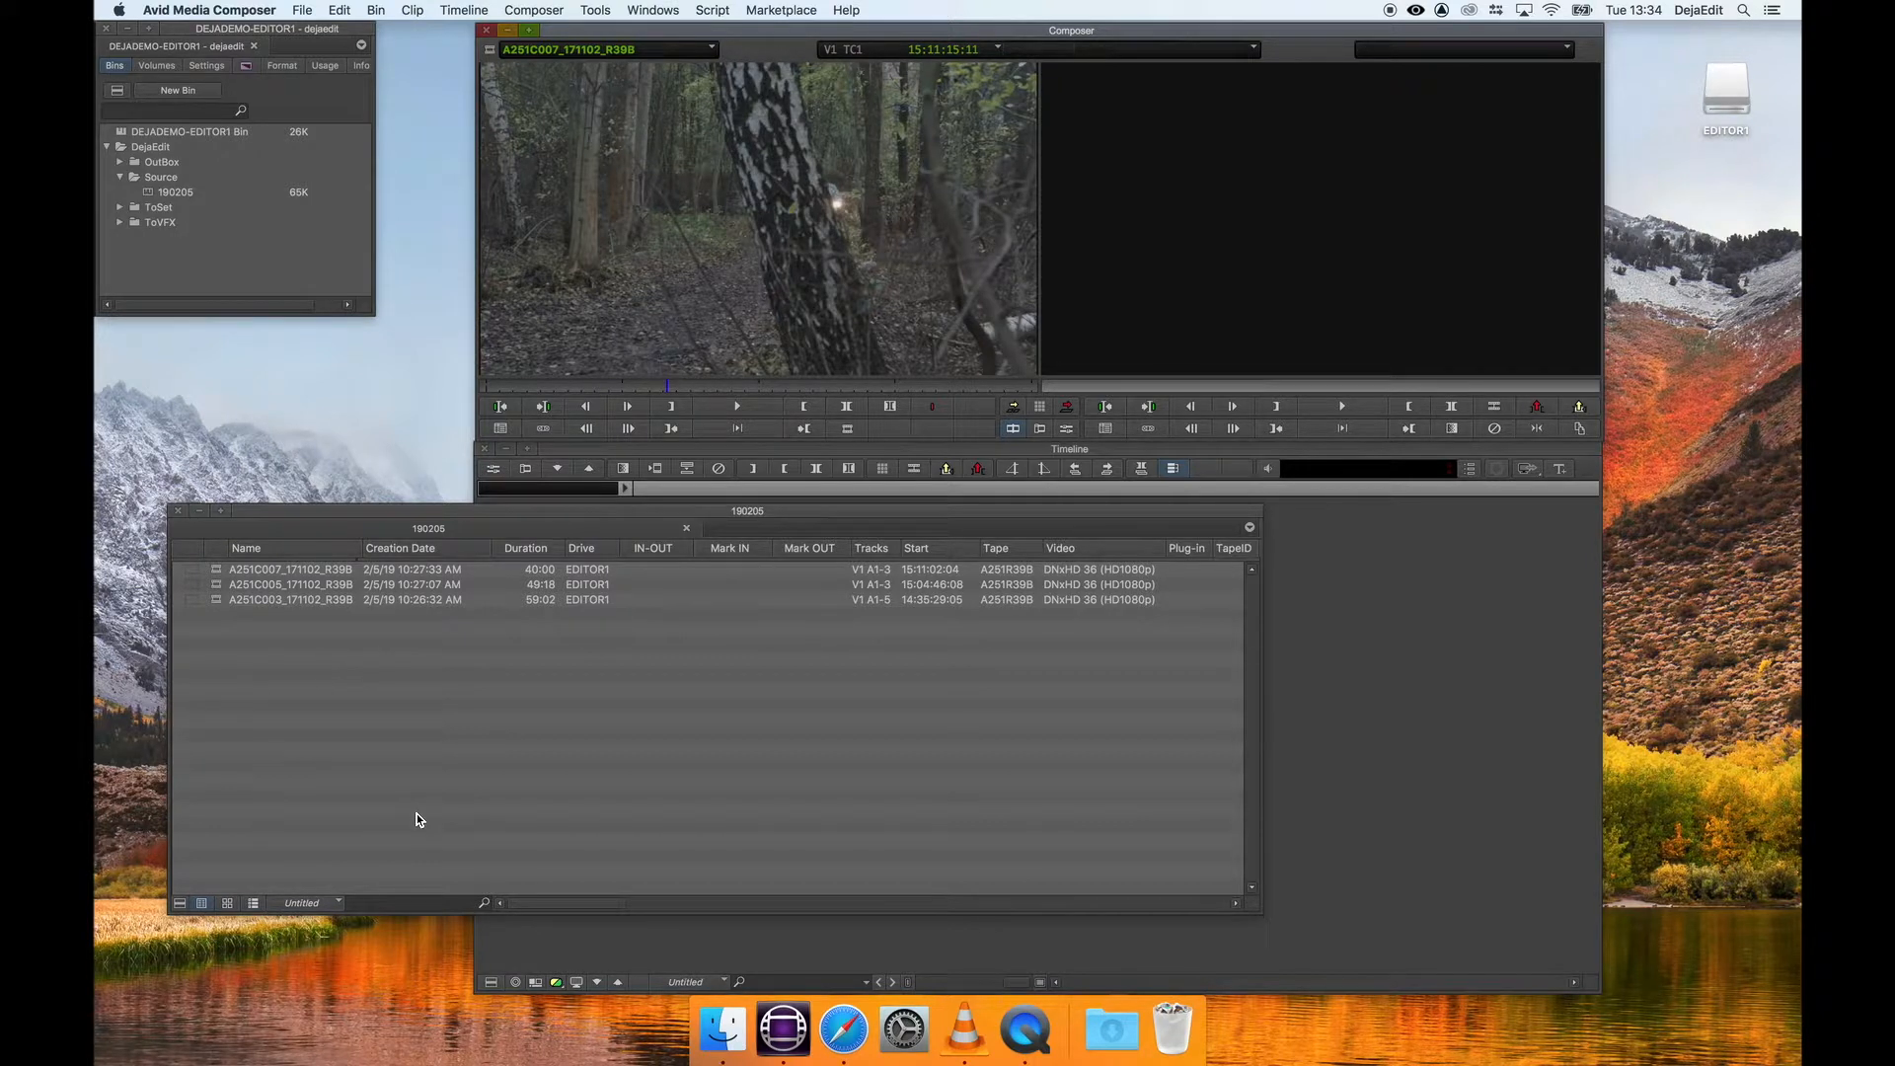
- Load clip A251C005_171102_R39B in the source monitor and scrub it, and load clip A251C003_171102_R39B as well
double_click(216, 585)
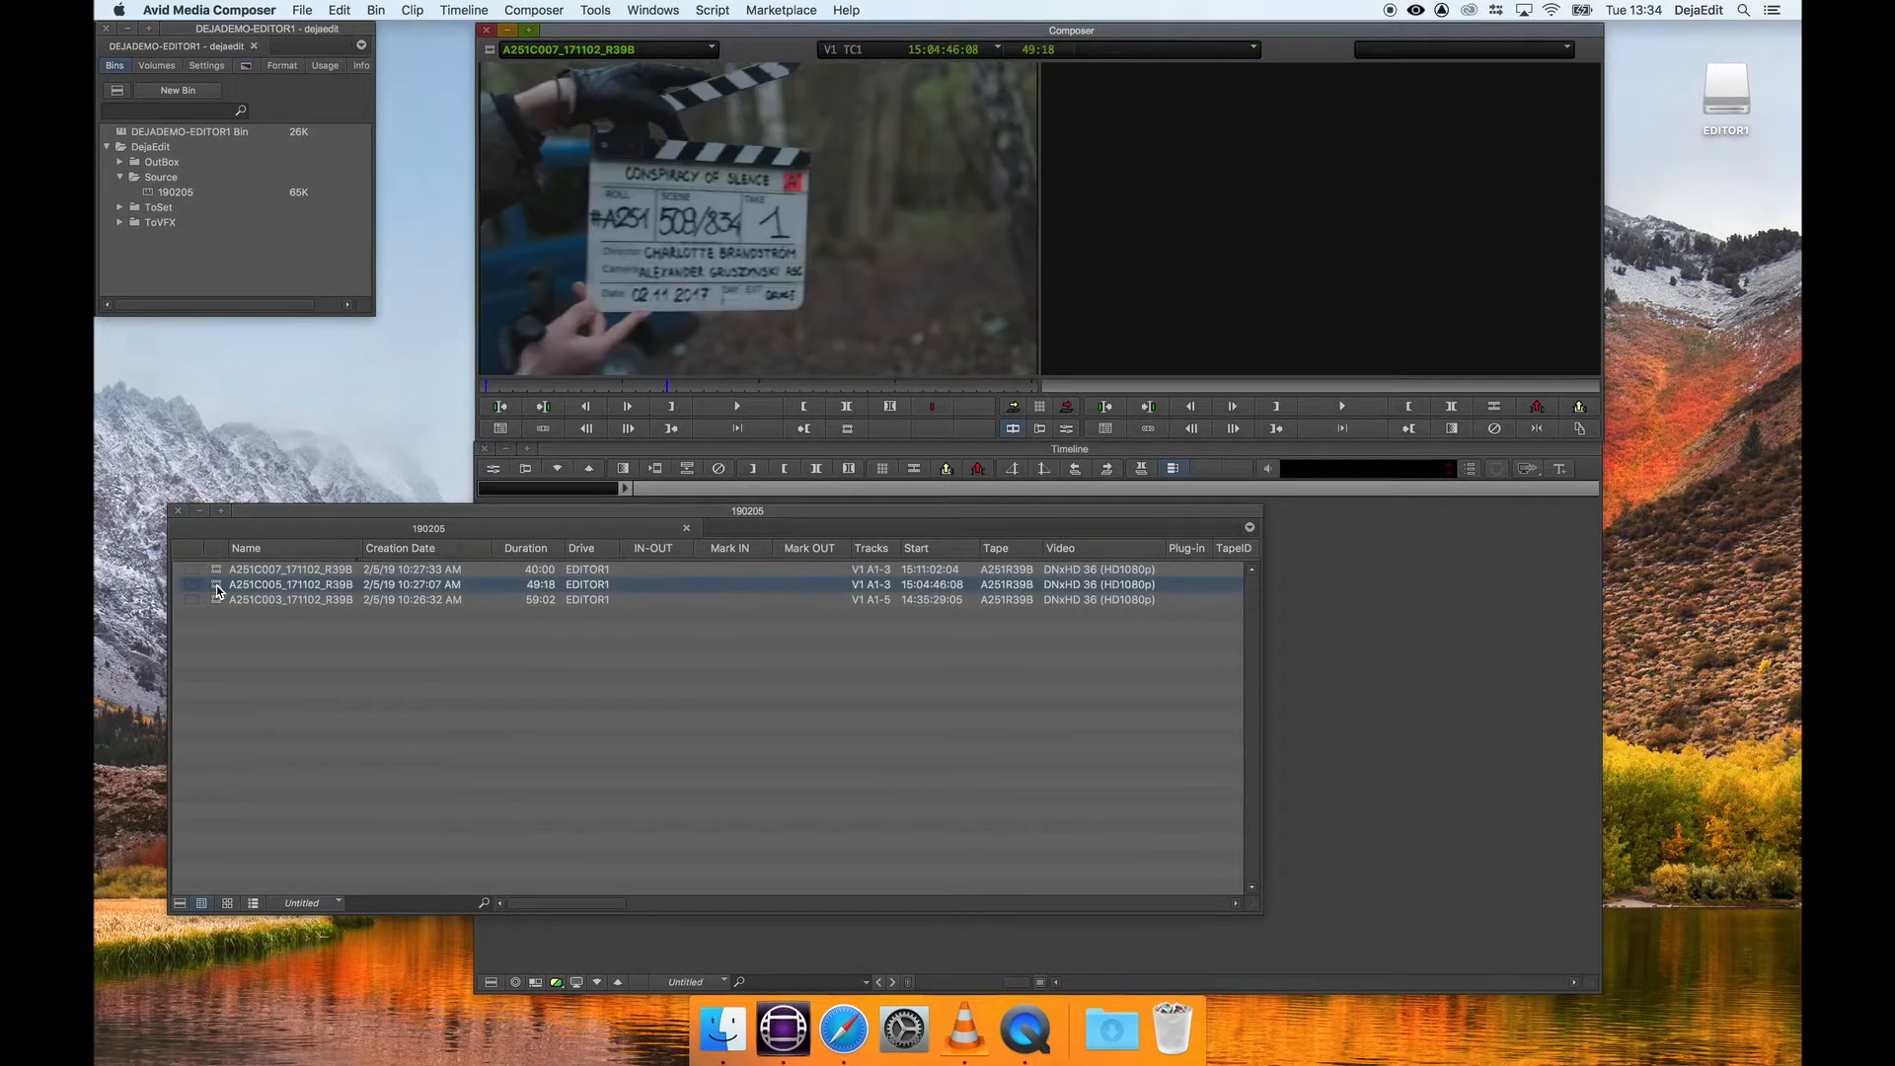
mouse_move(598, 386)
left_mouse_down()
mouse_move(685, 387)
mouse_move(581, 370)
mouse_move(768, 381)
mouse_move(587, 381)
left_mouse_up()
double_click(242, 601)
left_click(312, 649)
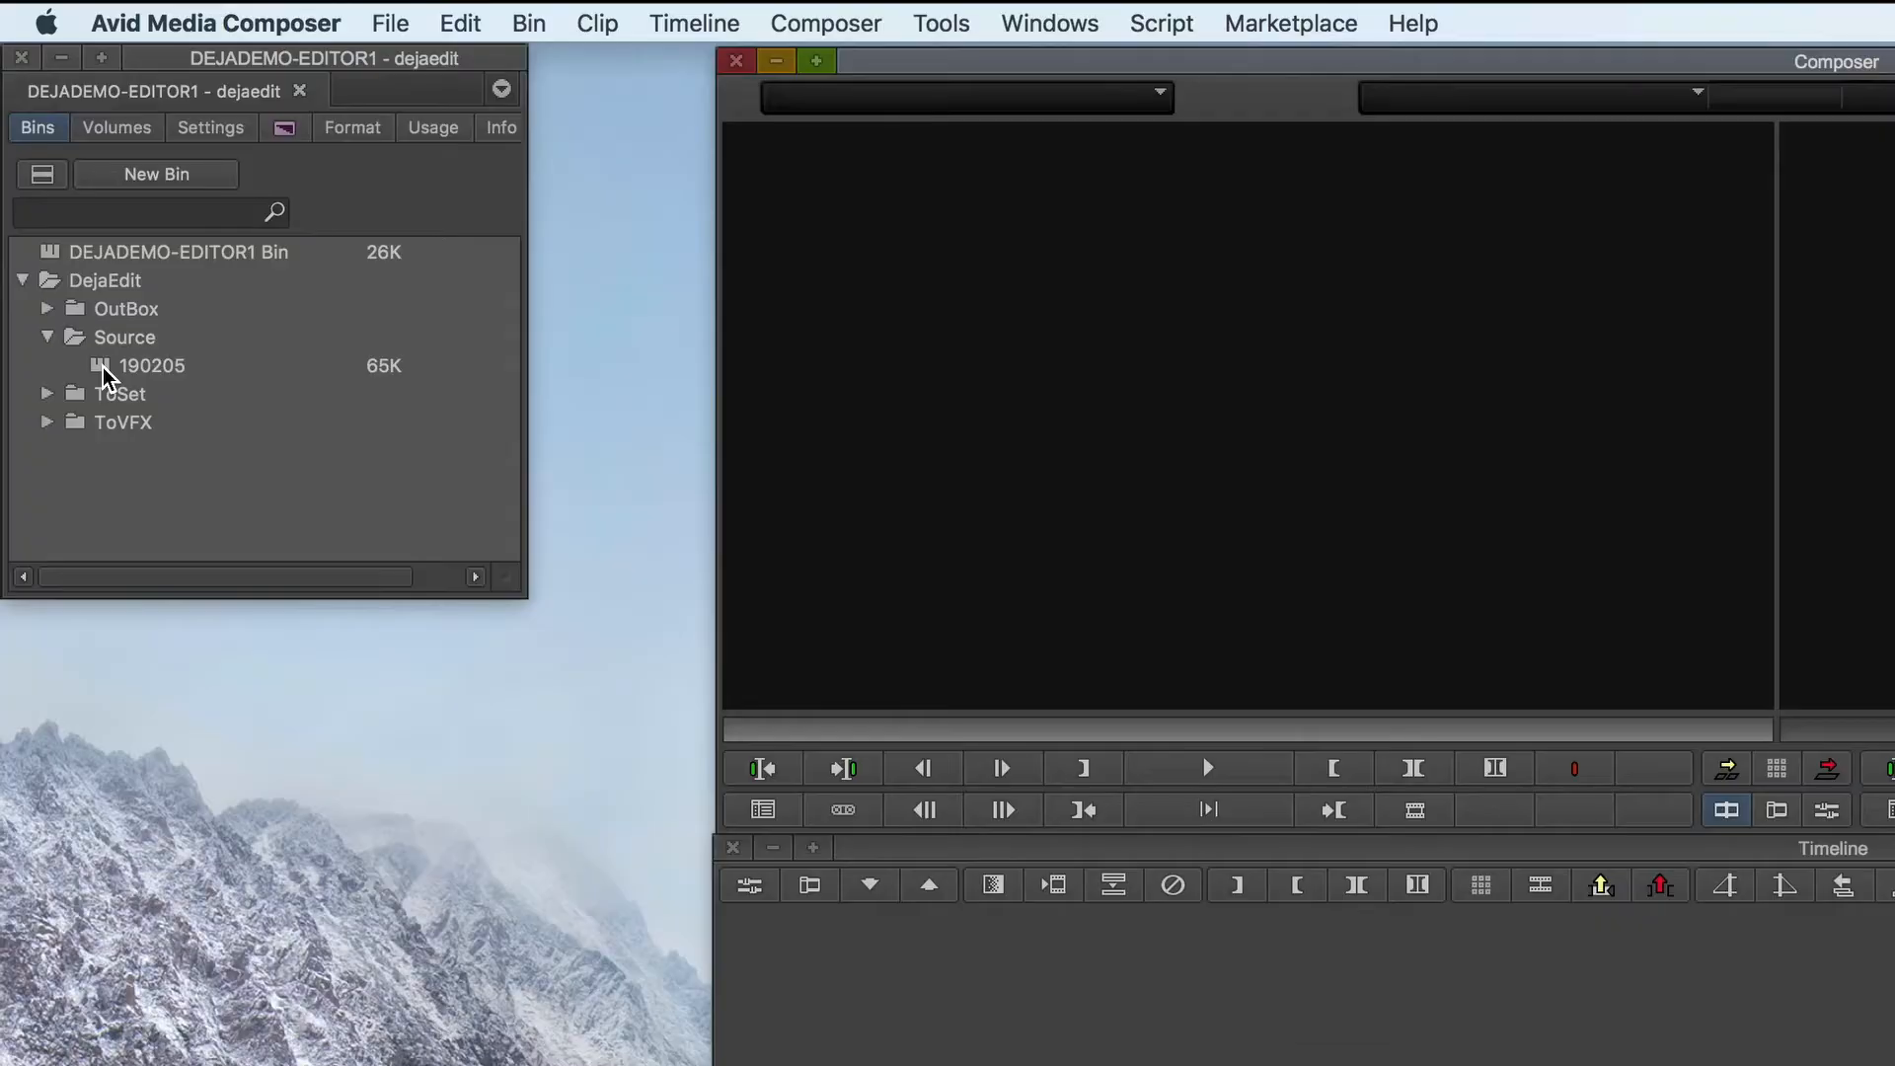
- Reopen the 190205 bin and delete clips A251C007_171102_R39B and A251C005_171102_R39B from it
double_click(103, 367)
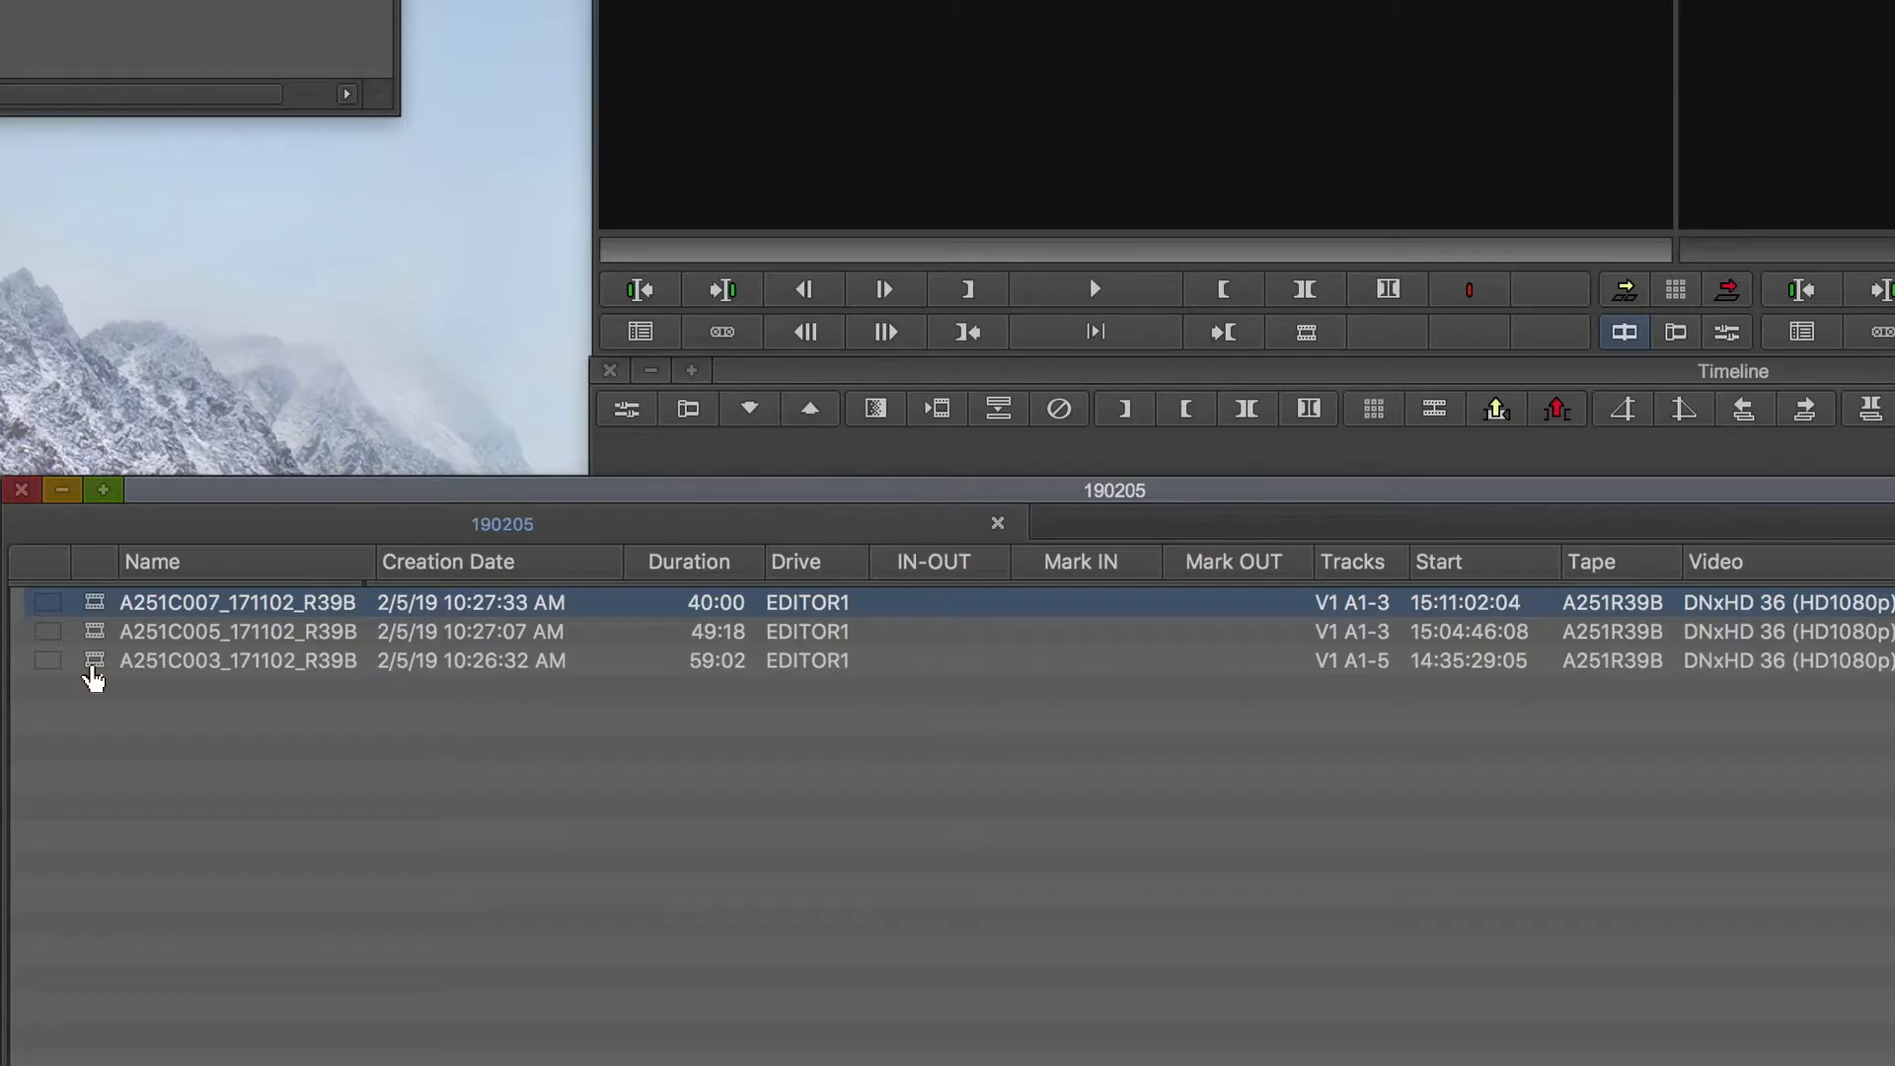
left_click(95, 637, "shift")
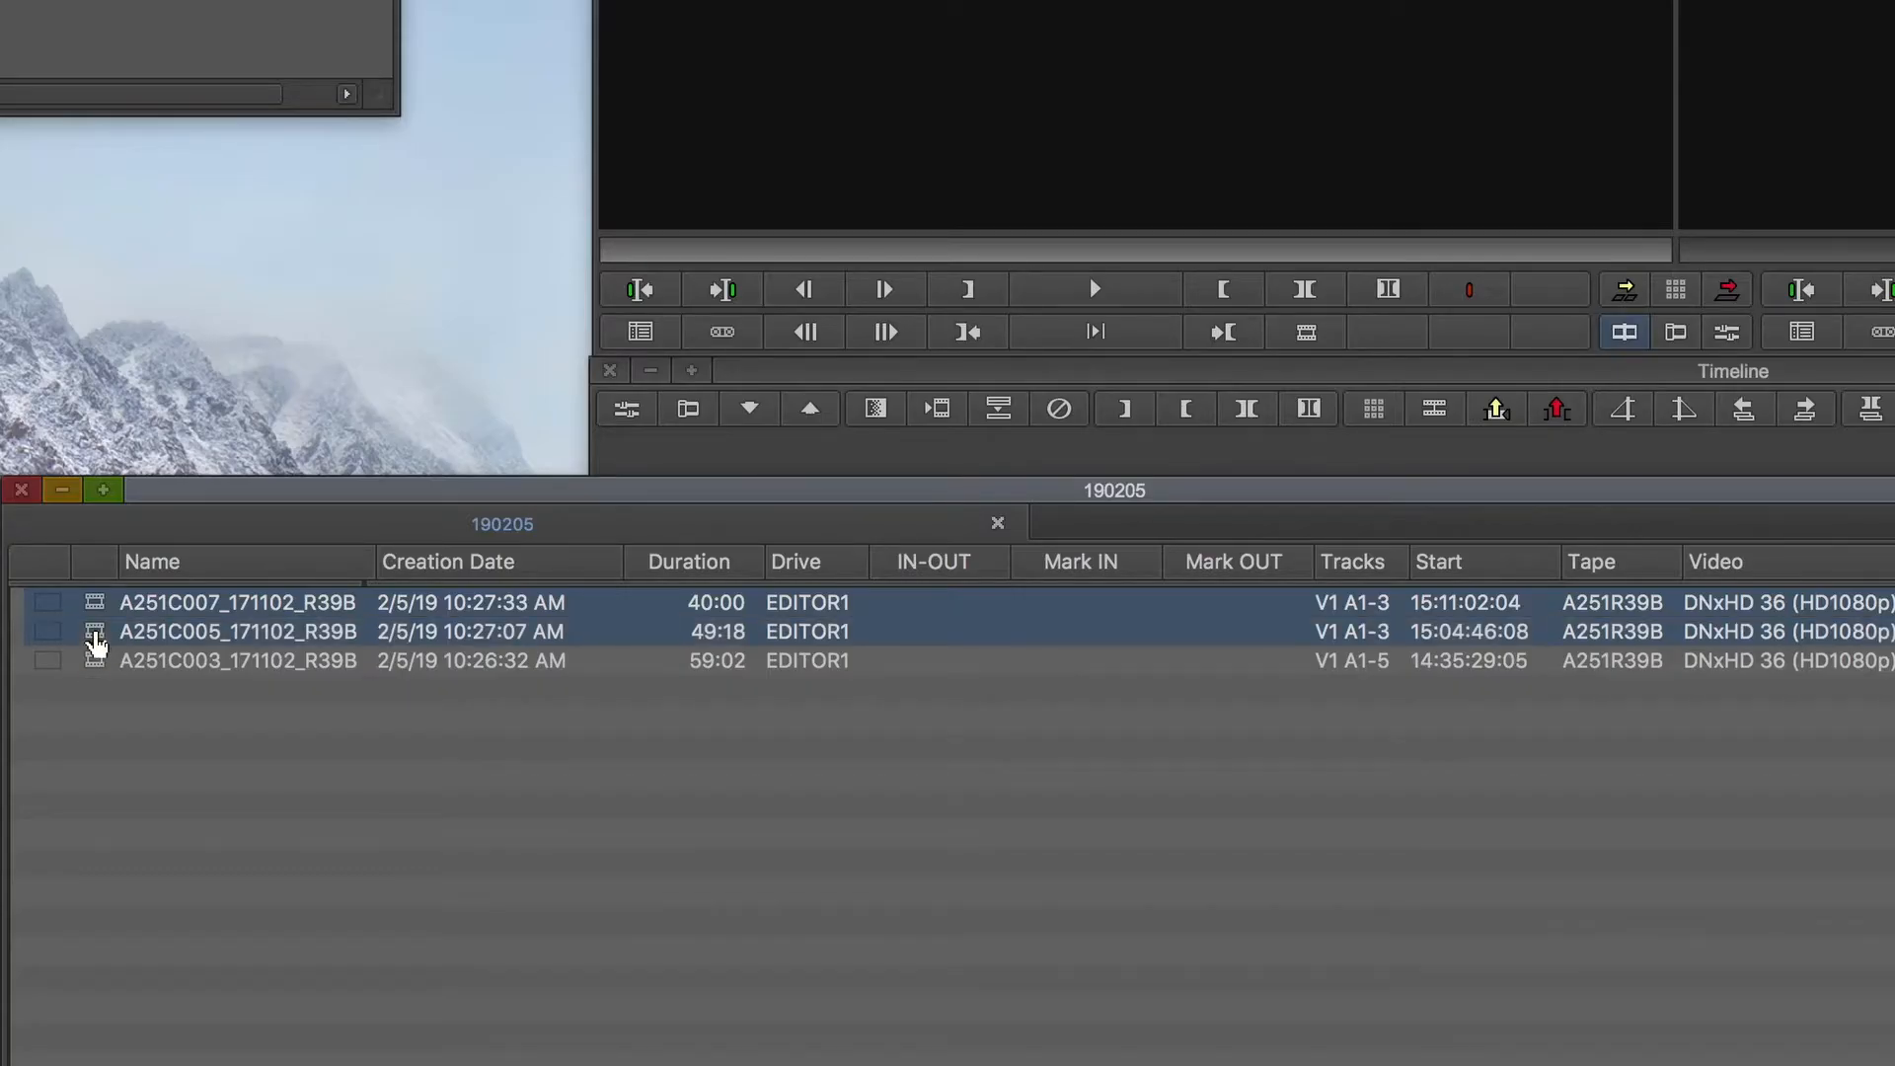
key("Delete")
left_click(1480, 224)
left_click(1486, 569)
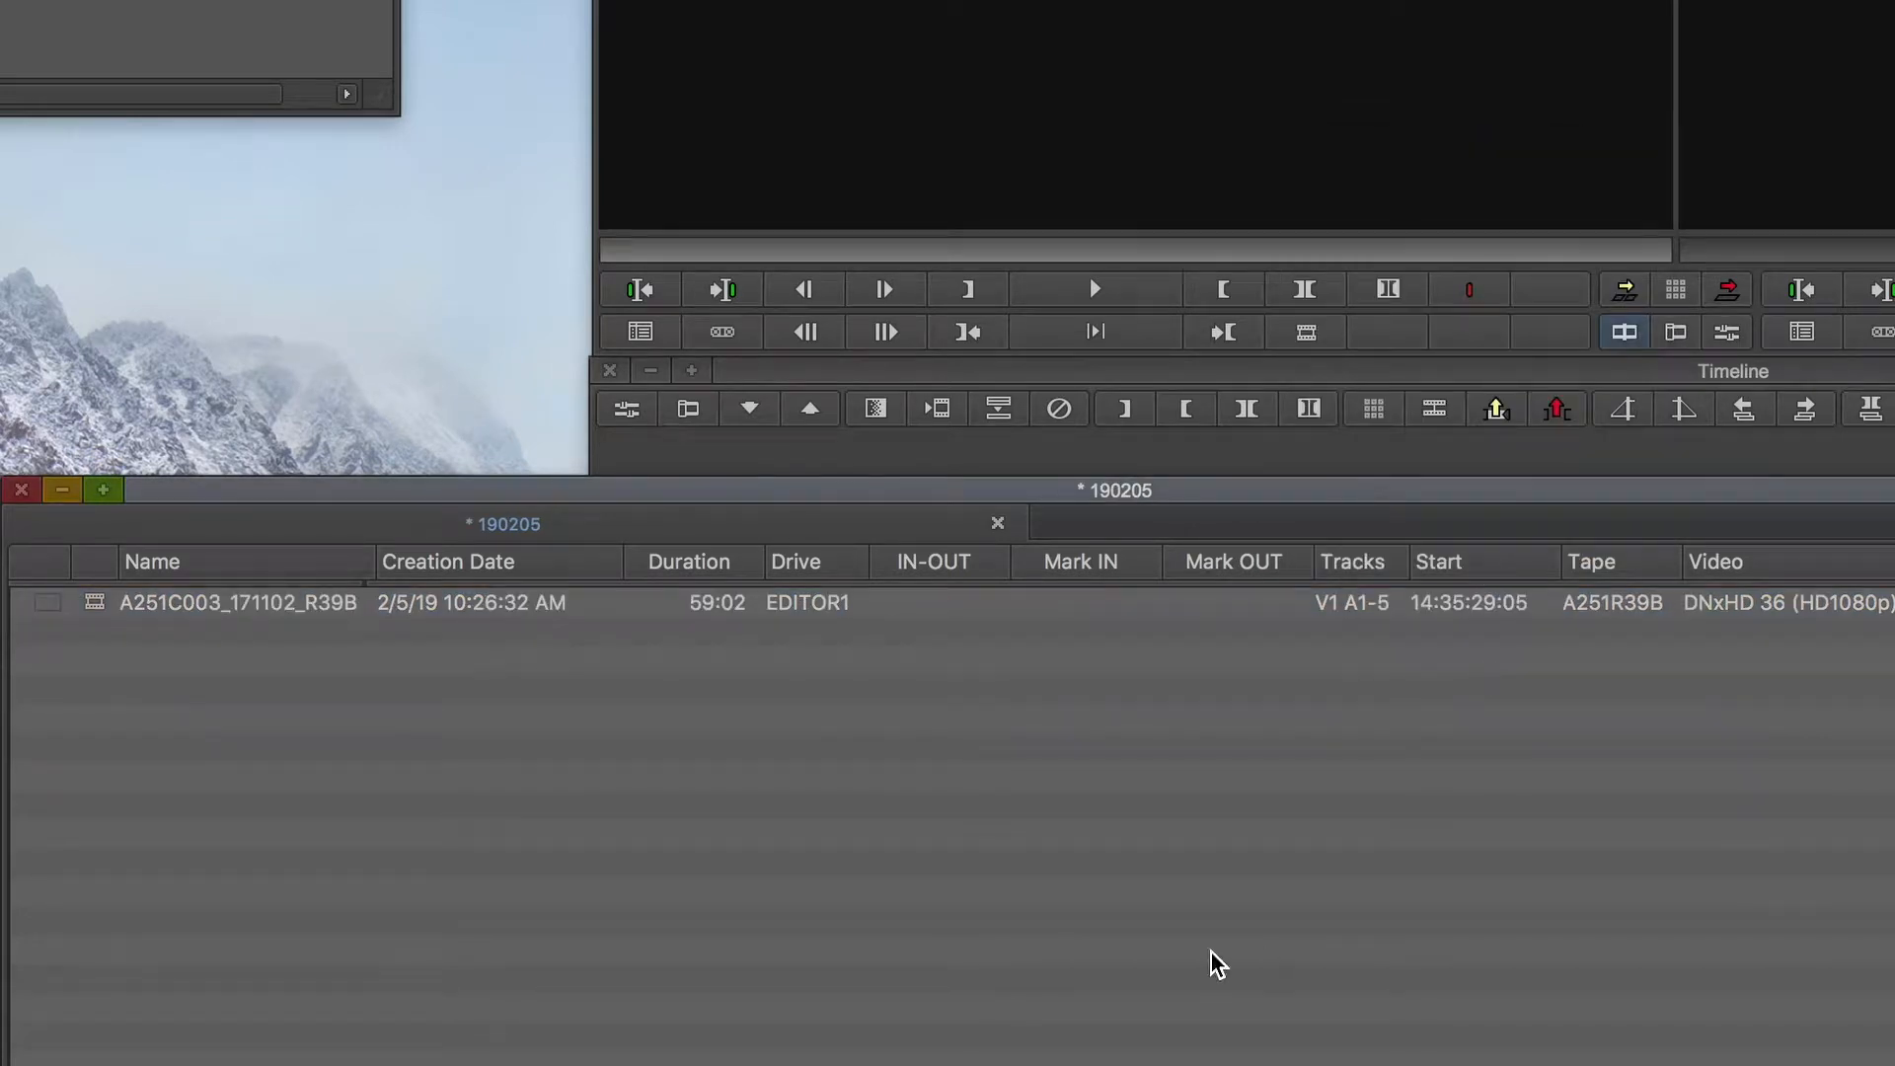
- Close the 190205 bin without saving its changes and reopen it from the Source folder to check its clips
left_click(21, 491)
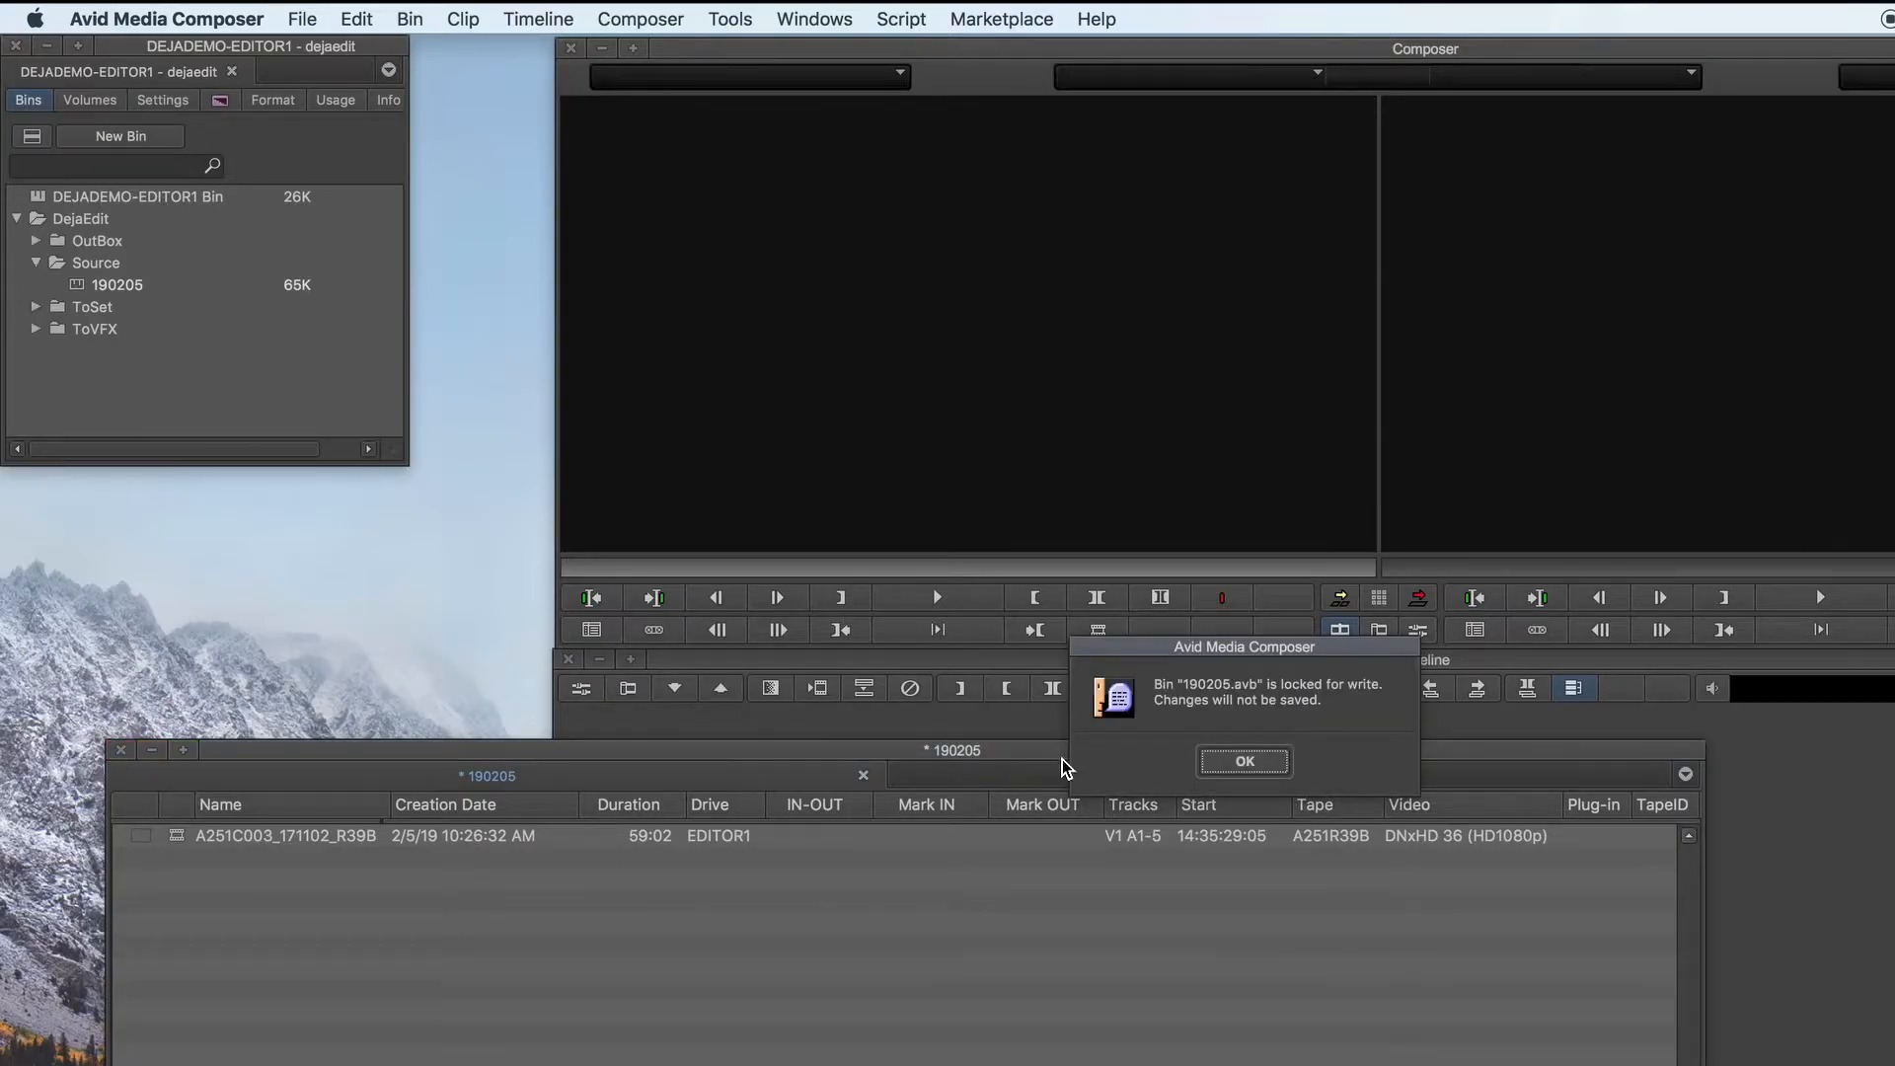
left_click(1255, 764)
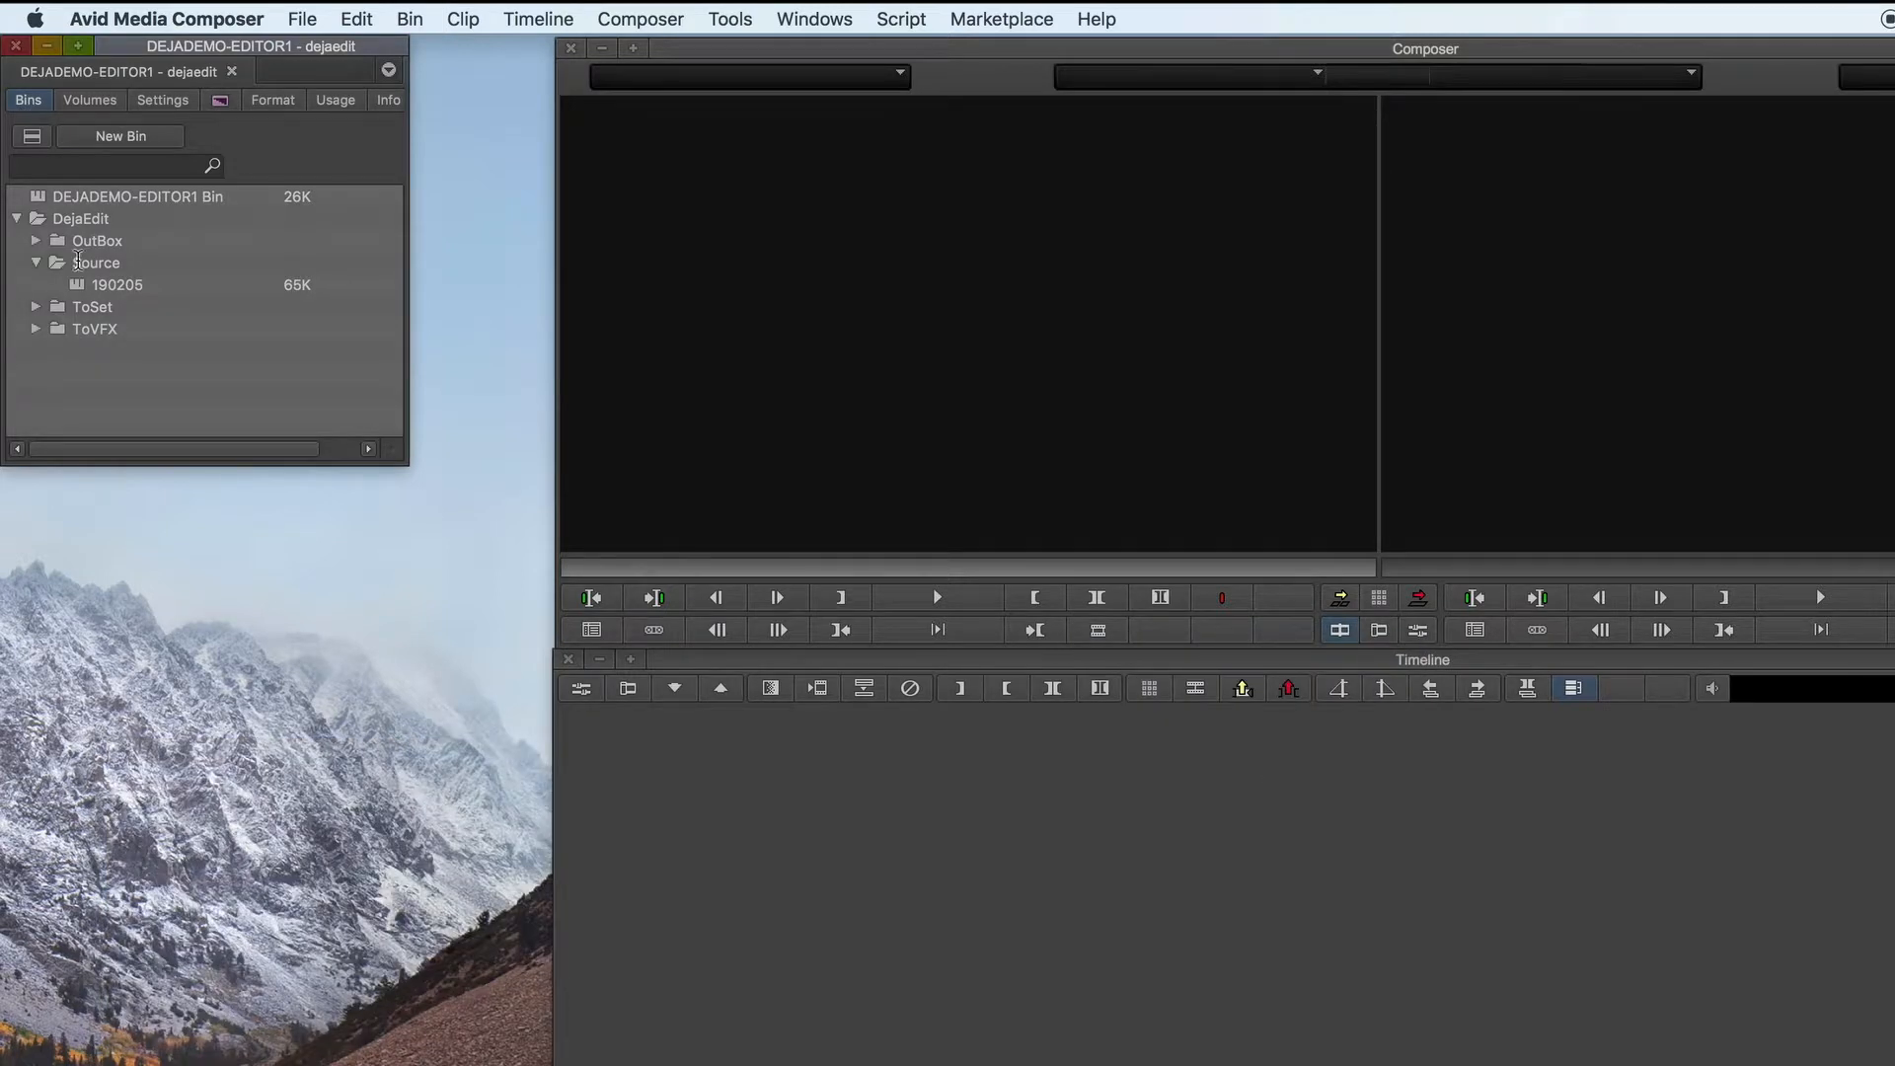
double_click(75, 285)
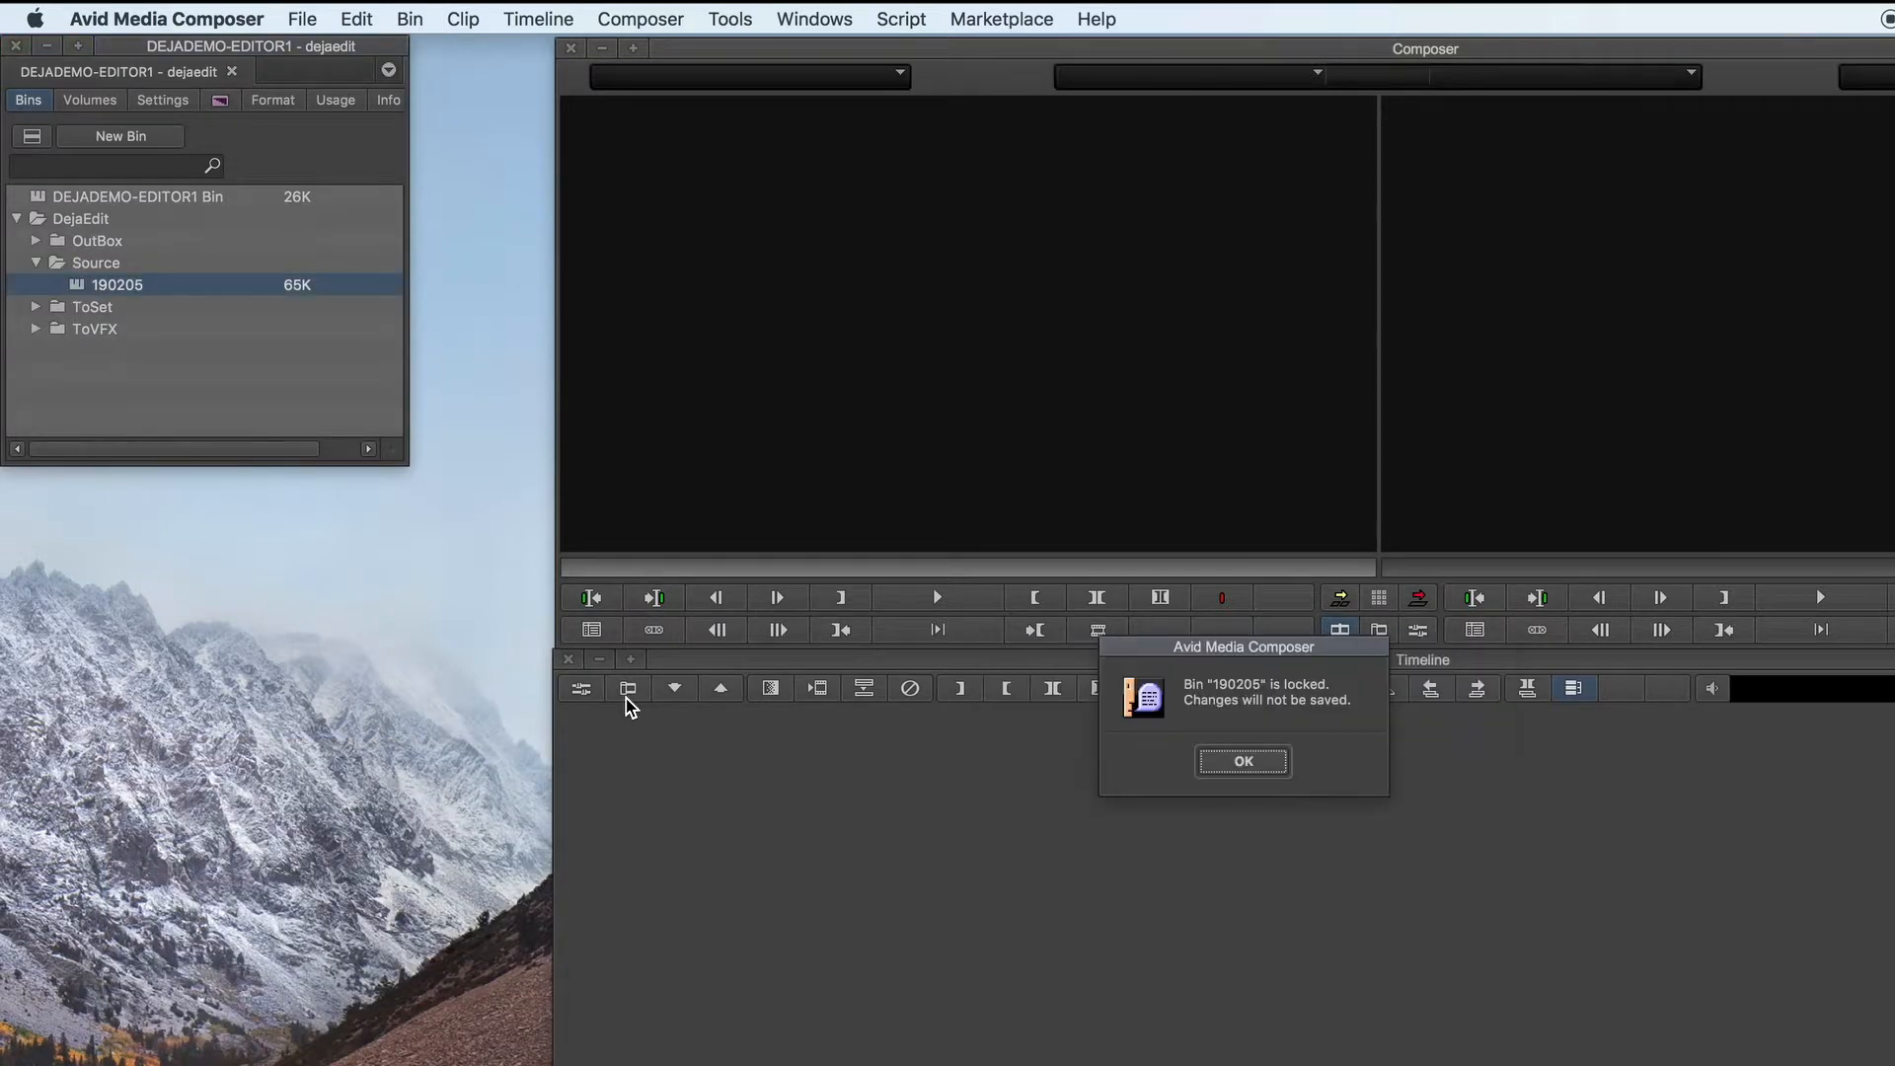
left_click(1247, 763)
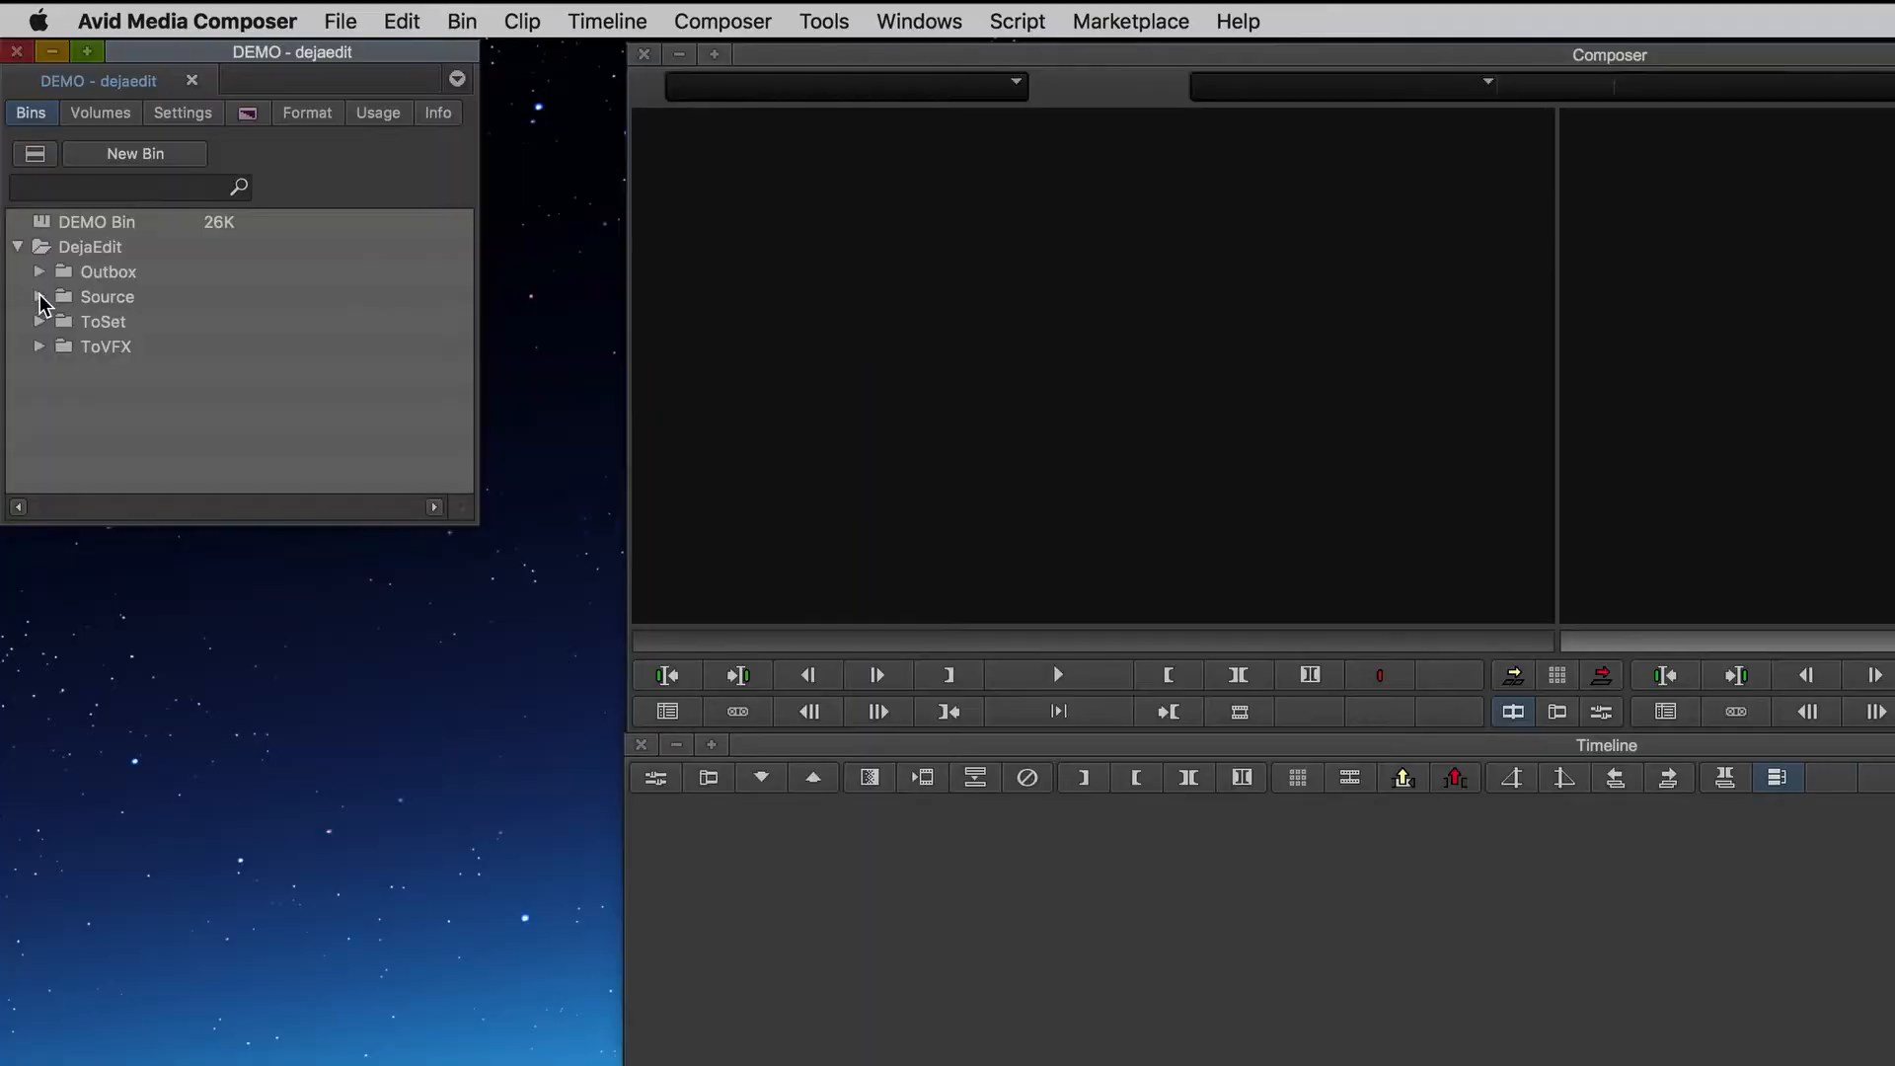
- Open the 190205 bin from the DEMO project's Source folder, load clip A251C007_171102_R39B and scrub through it
left_click(40, 296)
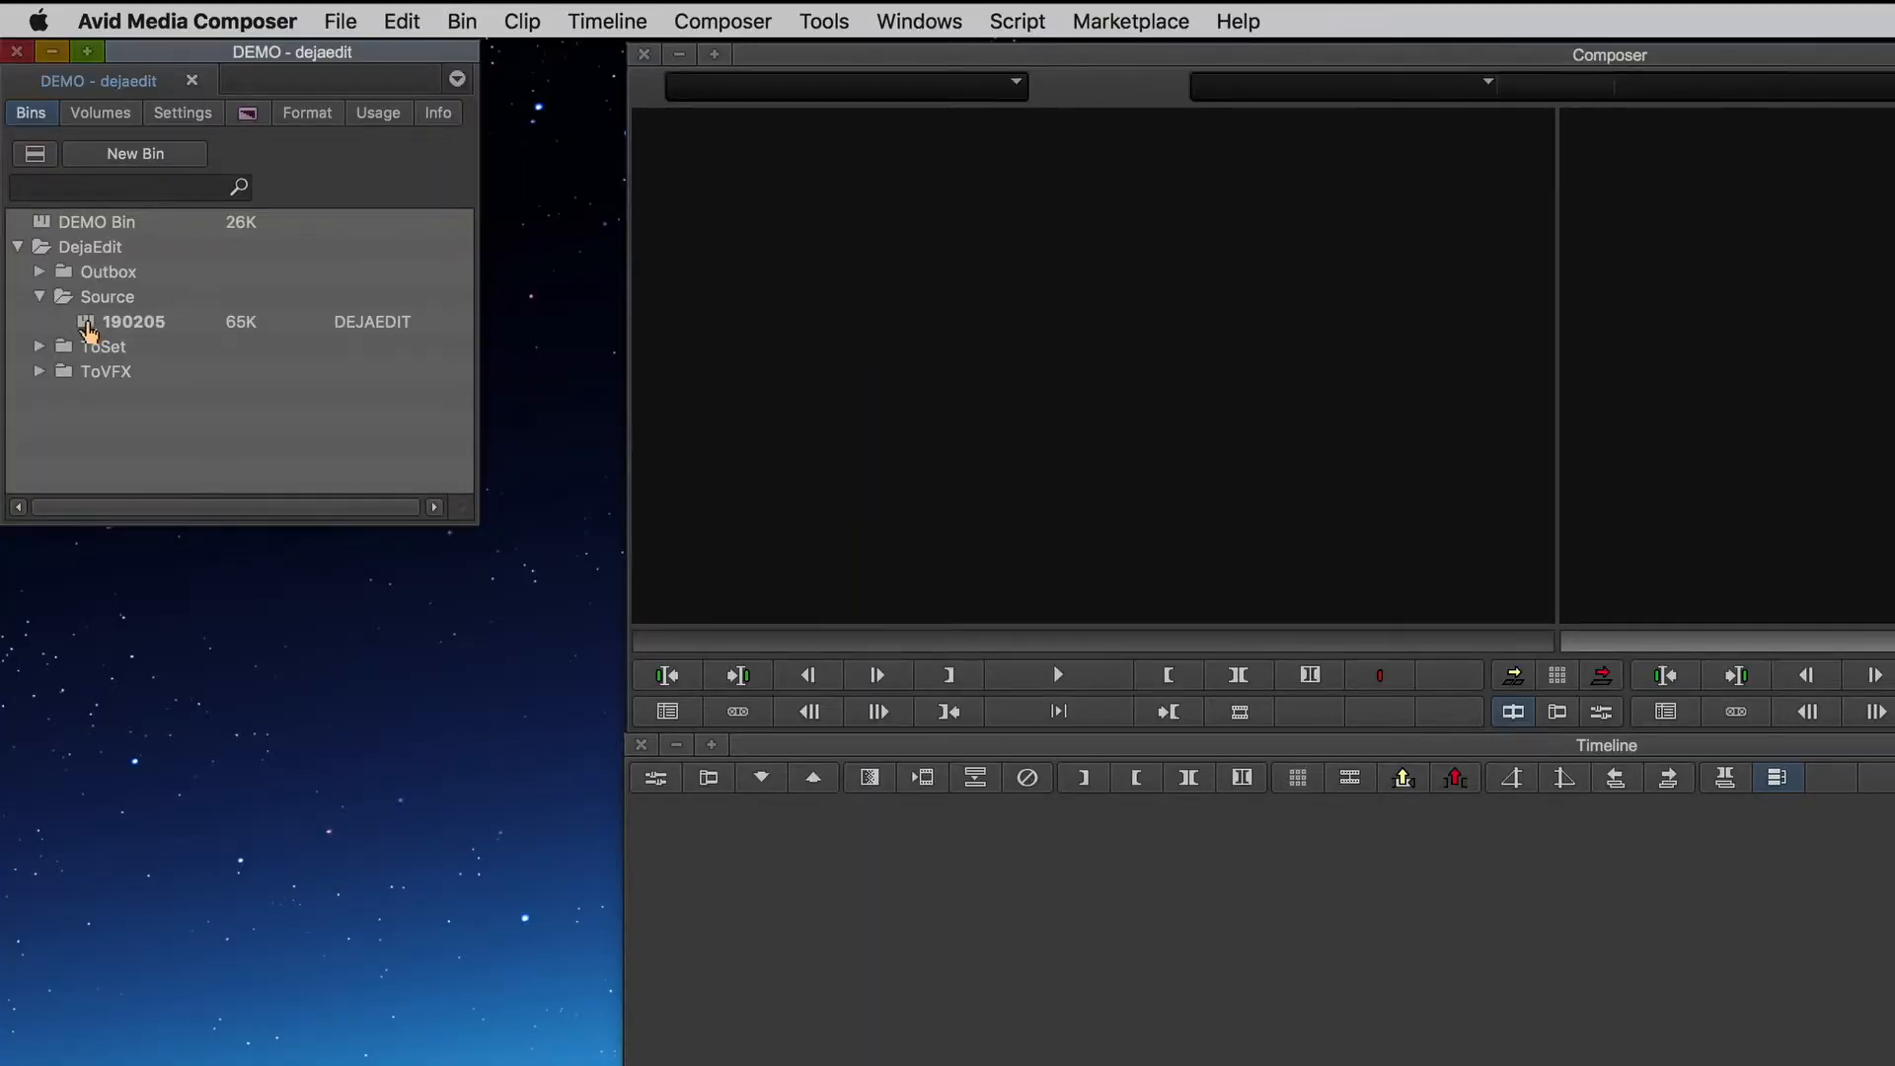
double_click(89, 330)
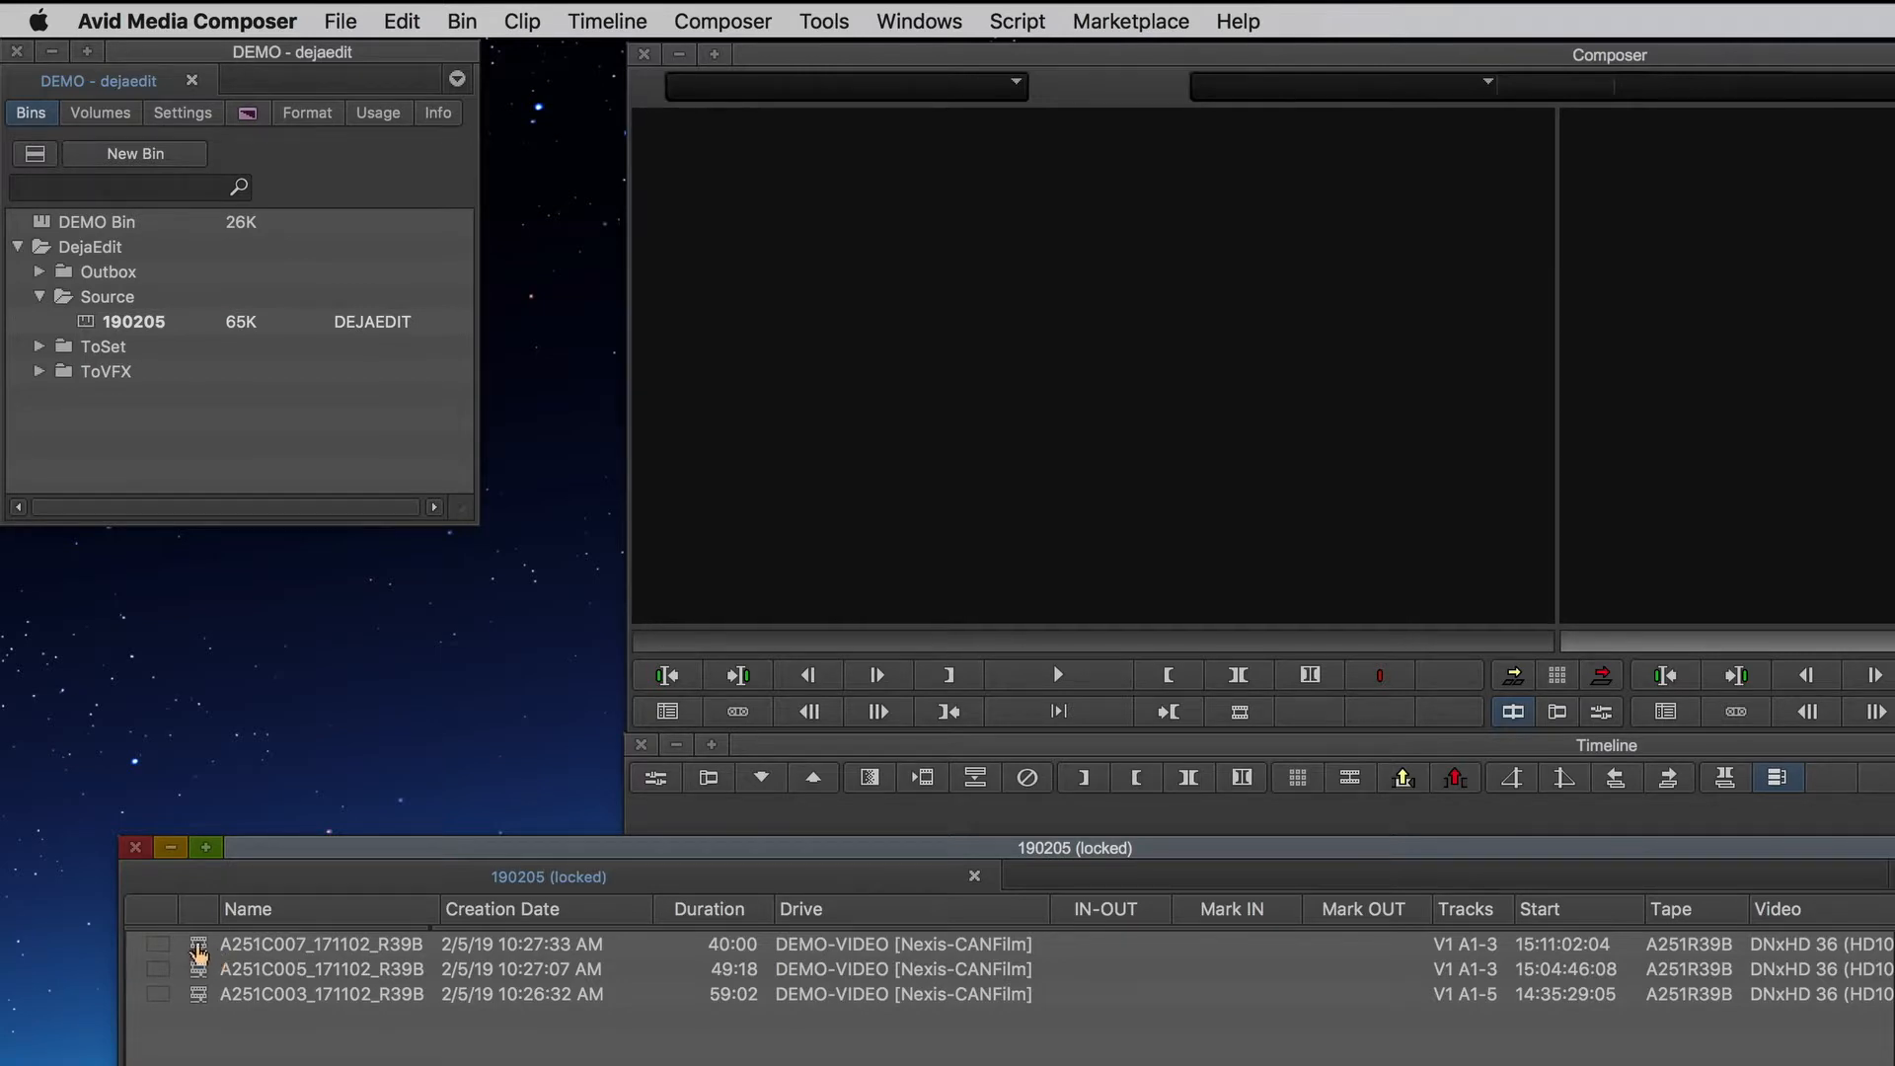
double_click(199, 949)
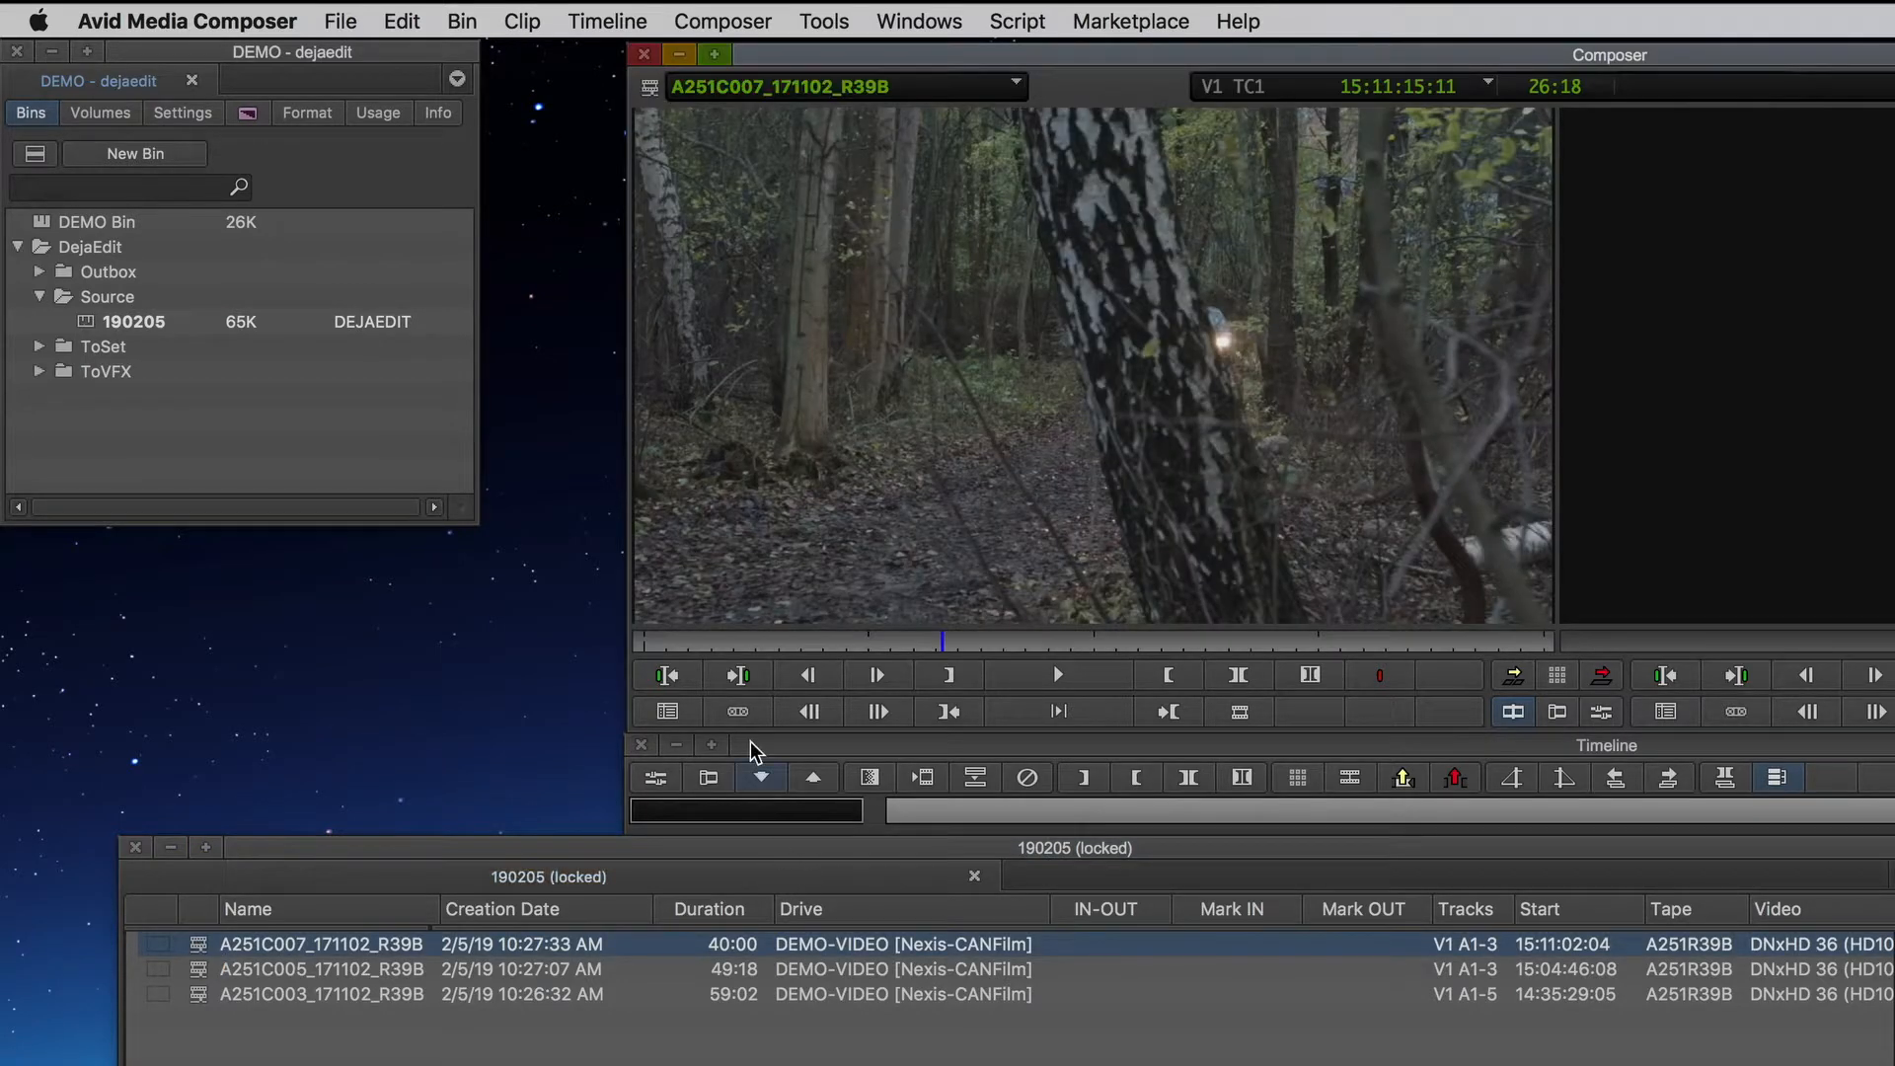
left_click_drag(944, 643, 1230, 632)
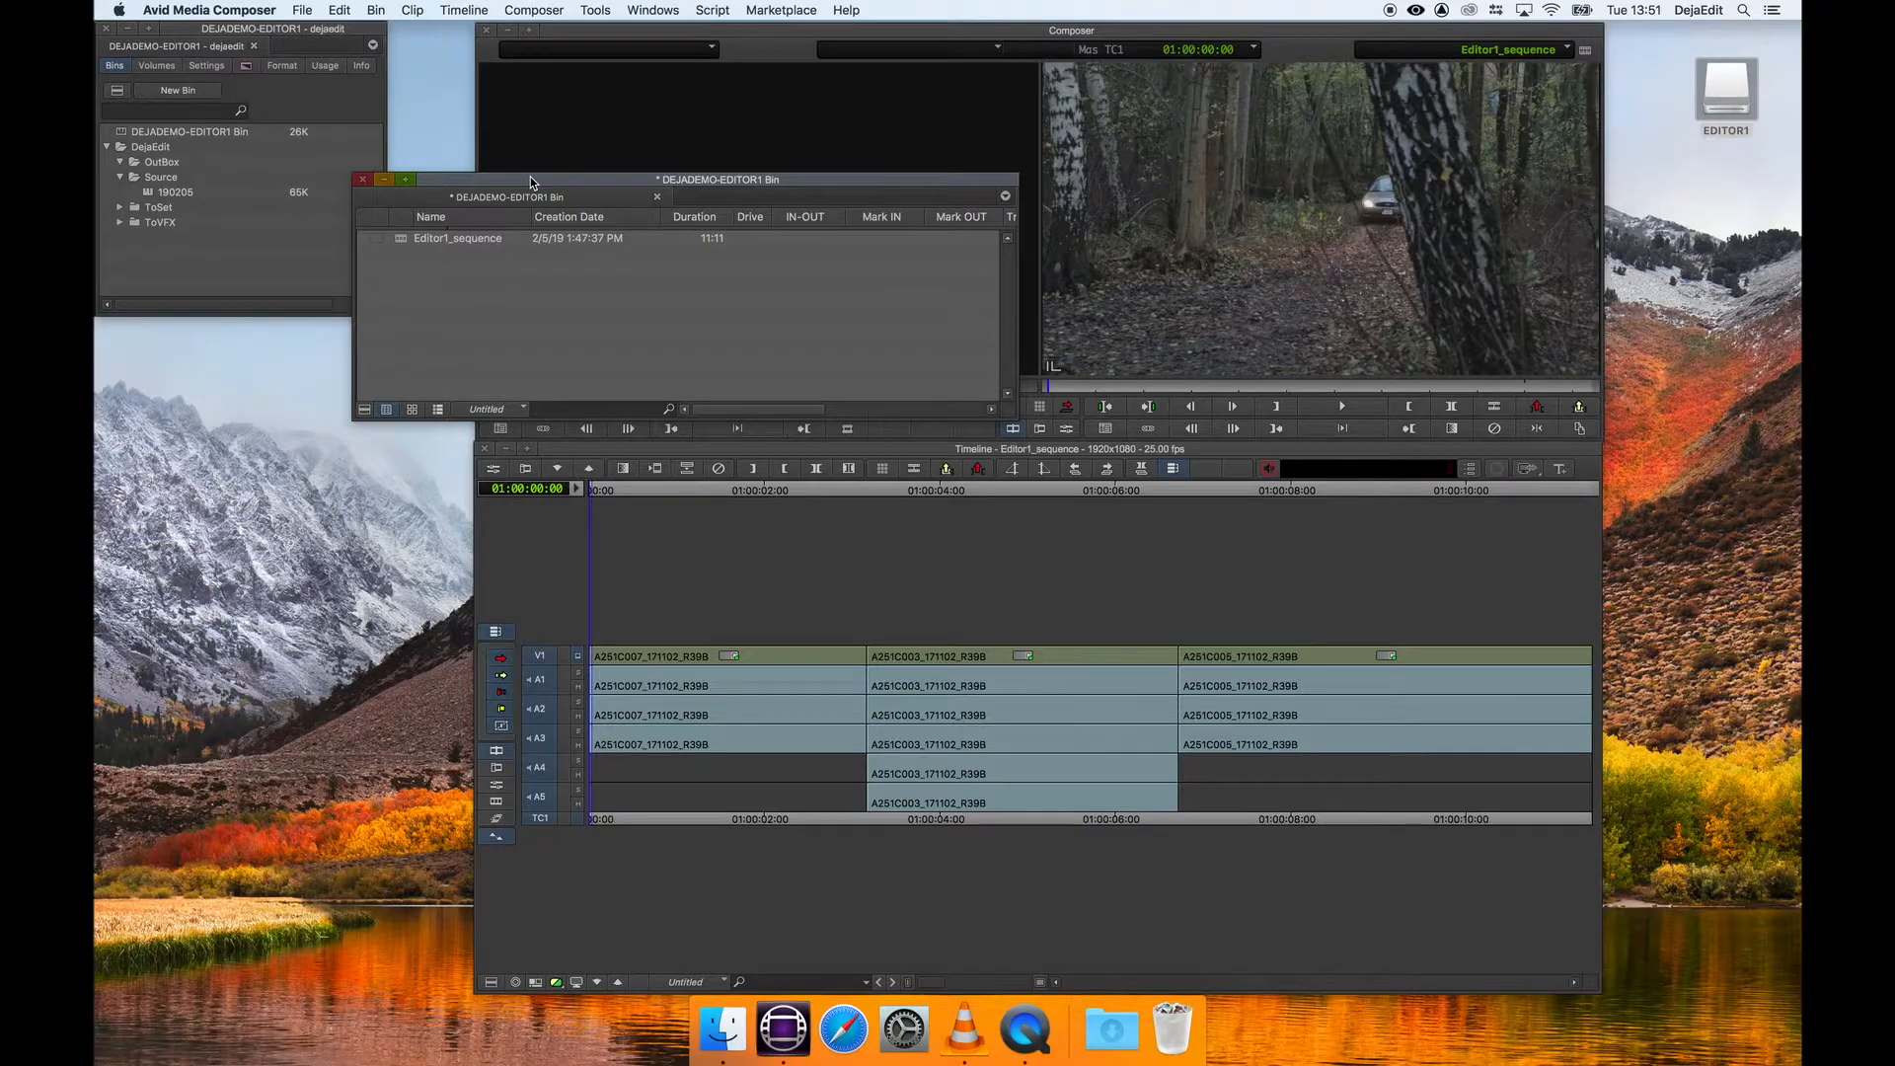
- Scrub through Editor1_sequence in the timeline of the DEJADEMO-EDITOR1 project
left_click(531, 182)
left_click_drag(654, 486, 1177, 490)
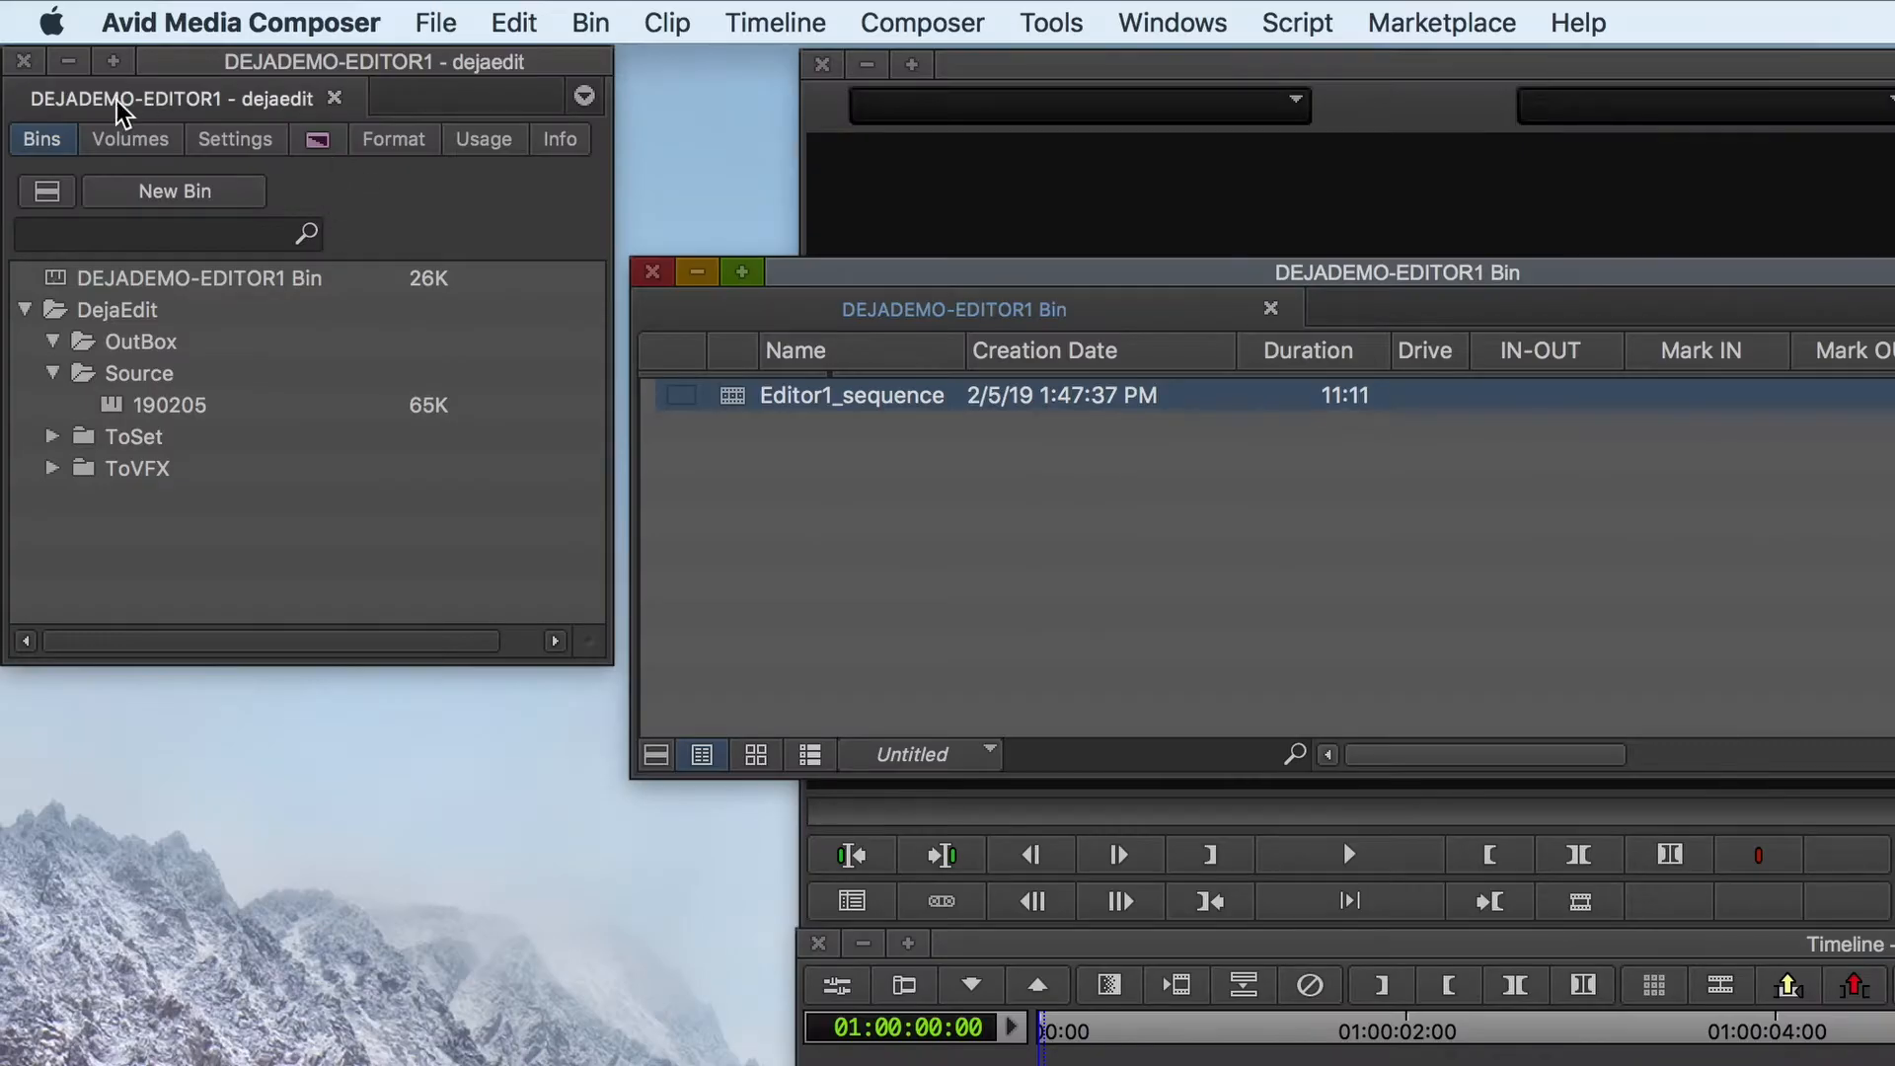
- Create a new bin in the DEJADEMO-EDITOR1 project and name it FROM EDITOR 1
left_click(164, 193)
type("FROM")
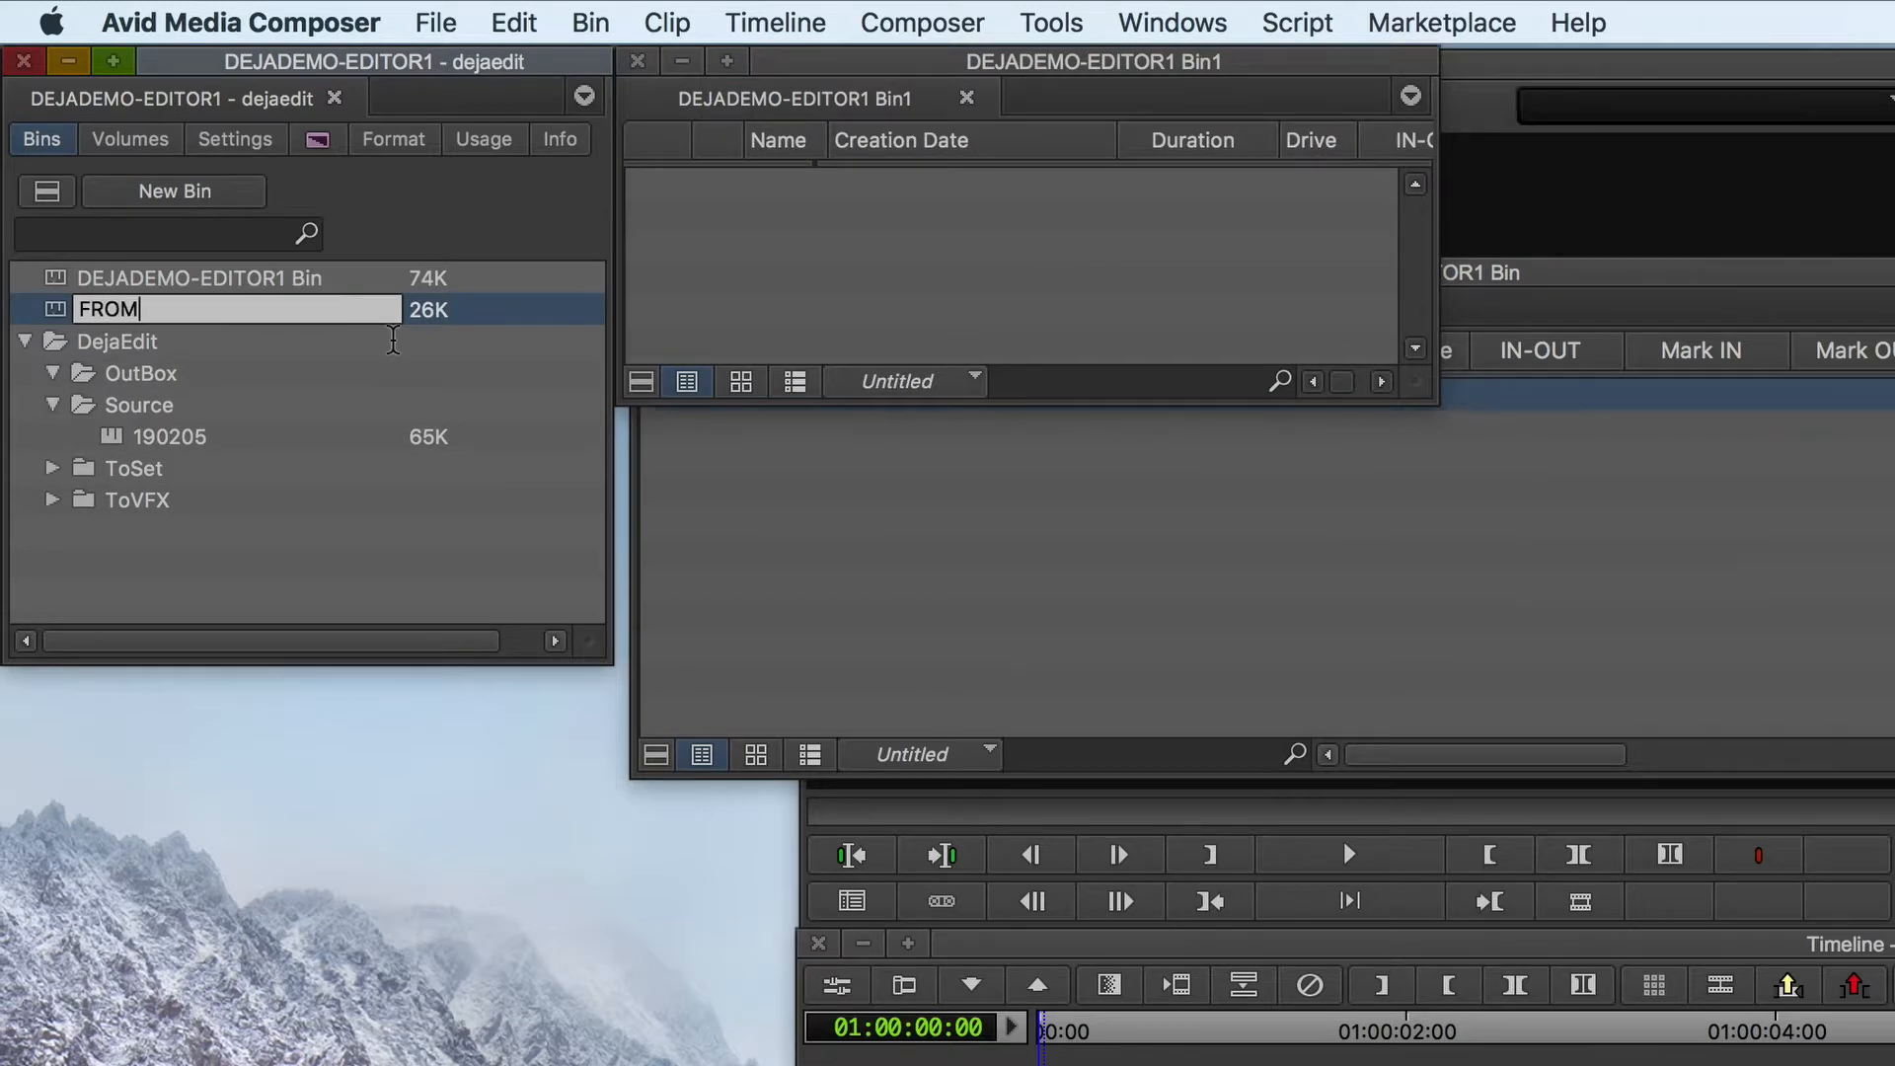
type(" EDITOR 1")
key("Return")
- Duplicate Editor1_sequence, move the copy into the FROM EDITOR 1 bin and save that bin
left_click(992, 542)
left_click(734, 399)
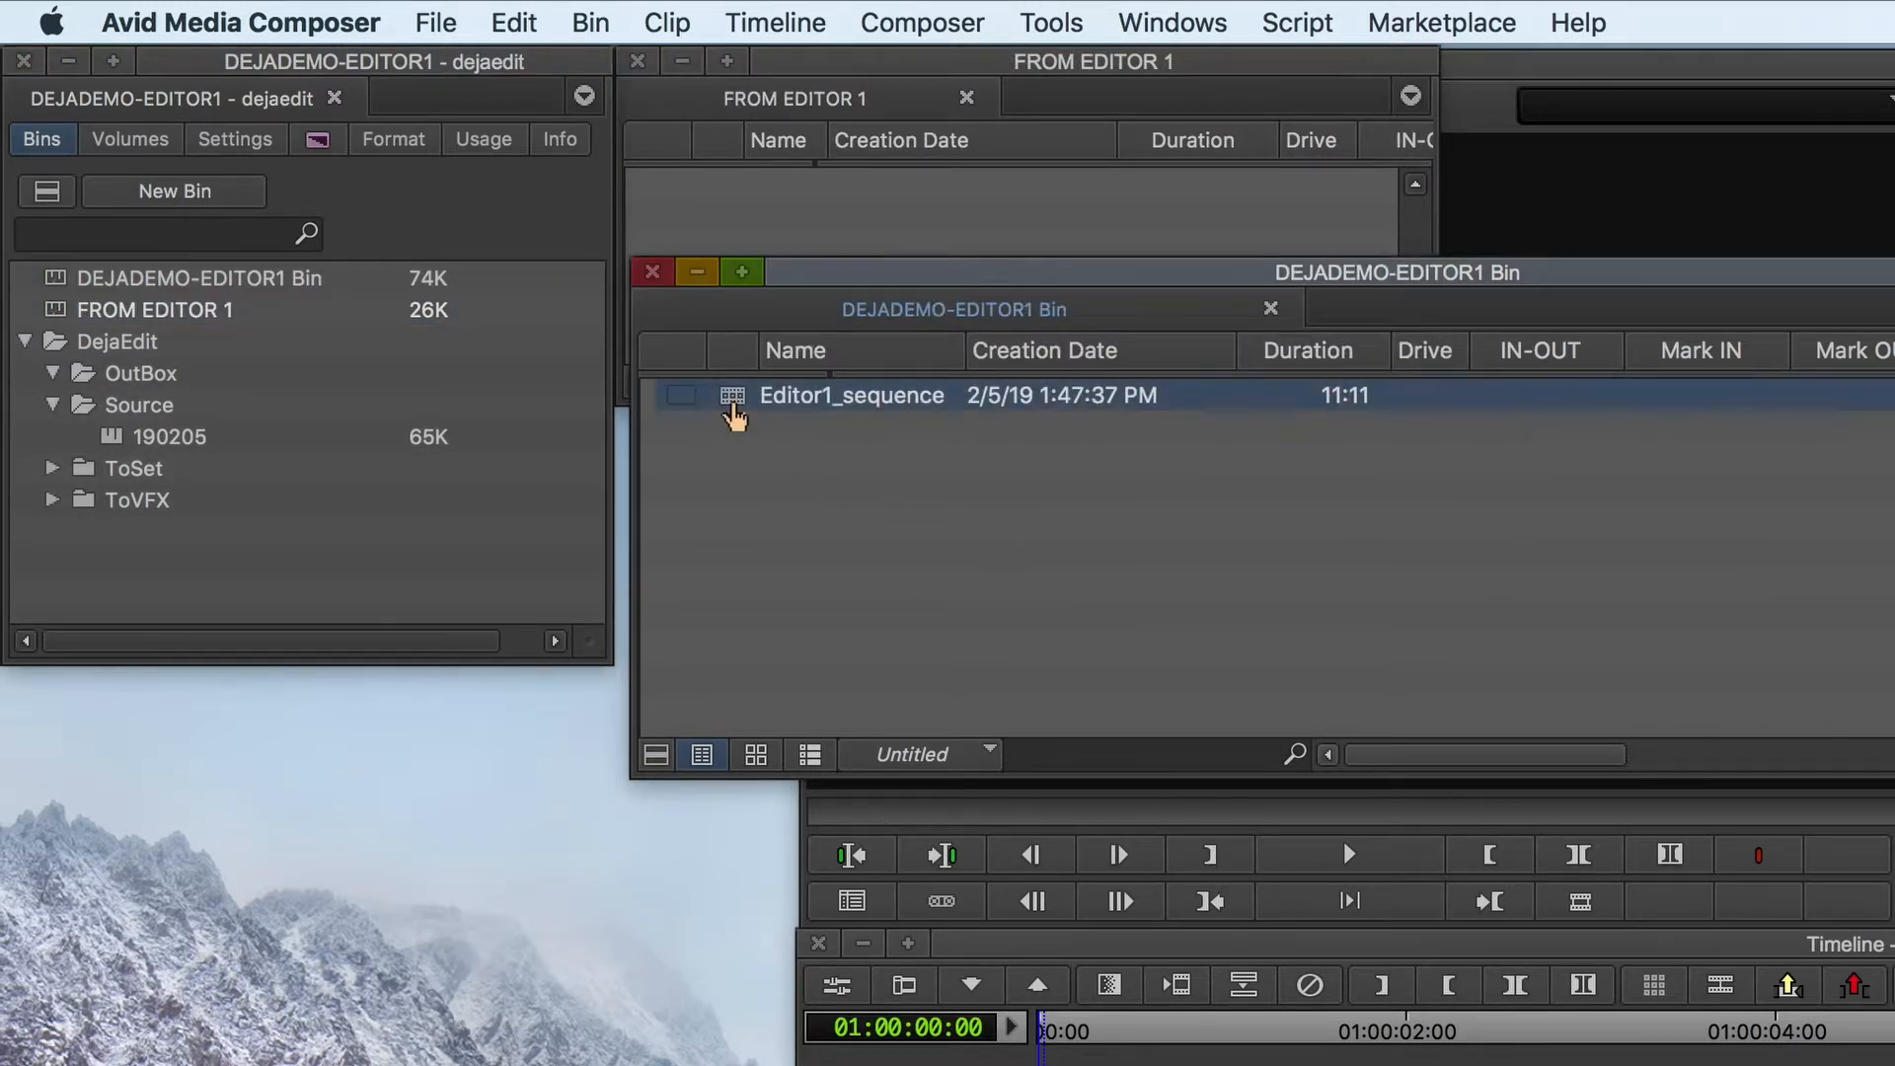
key("super+d")
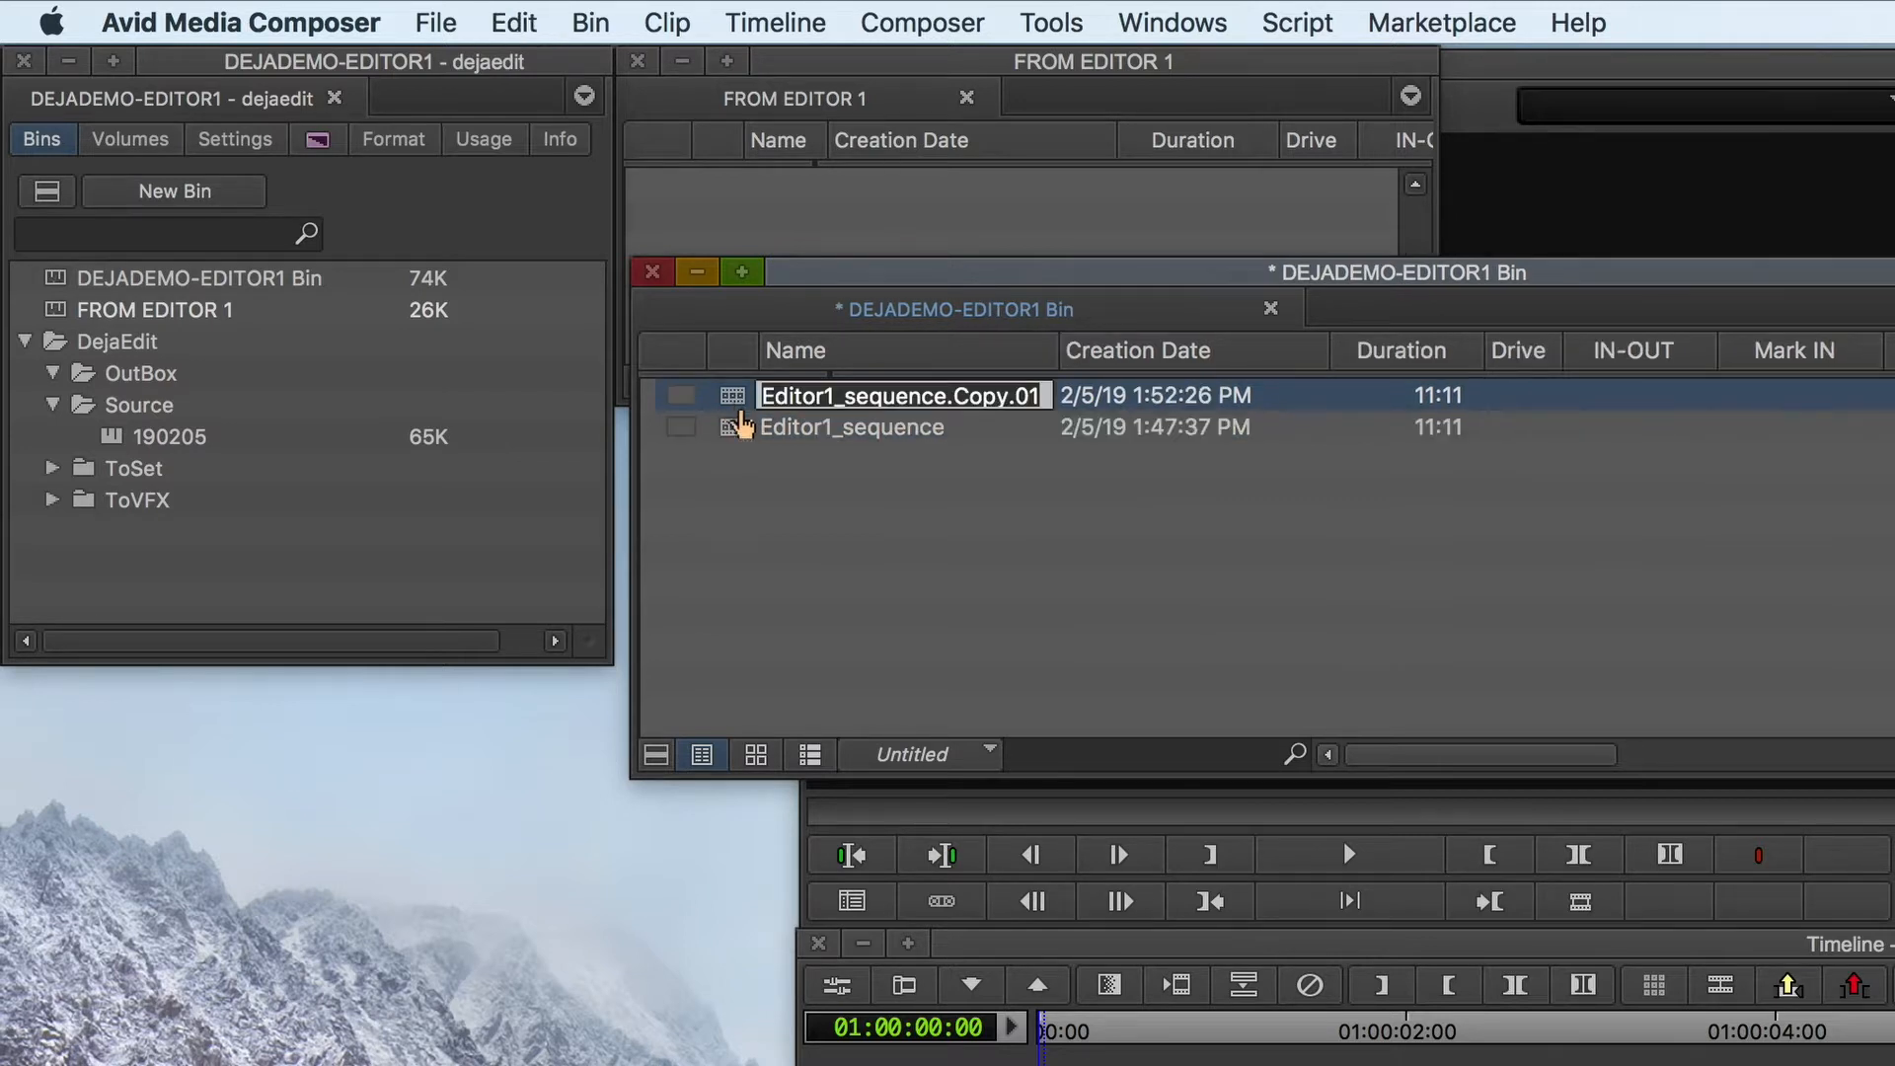
left_click(796, 635)
left_click_drag(732, 396, 734, 229)
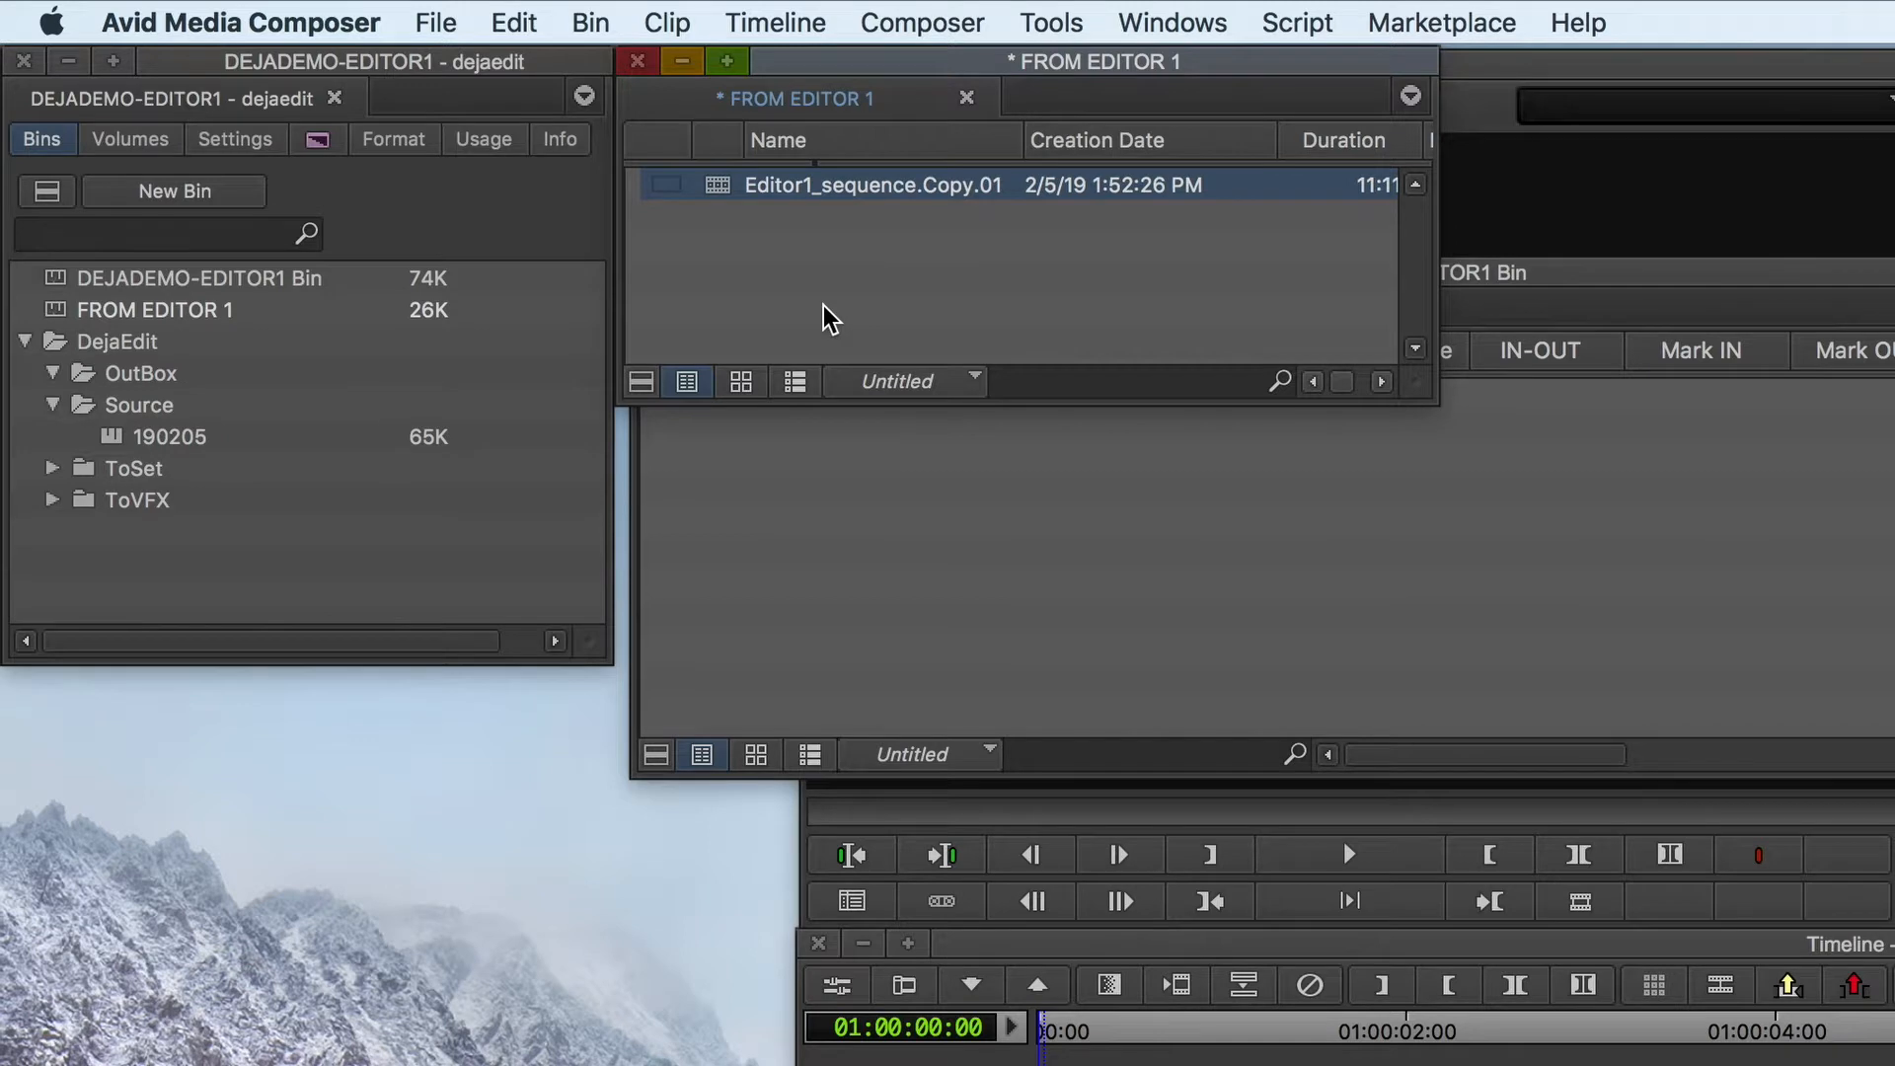
left_click(824, 307)
key("super+s")
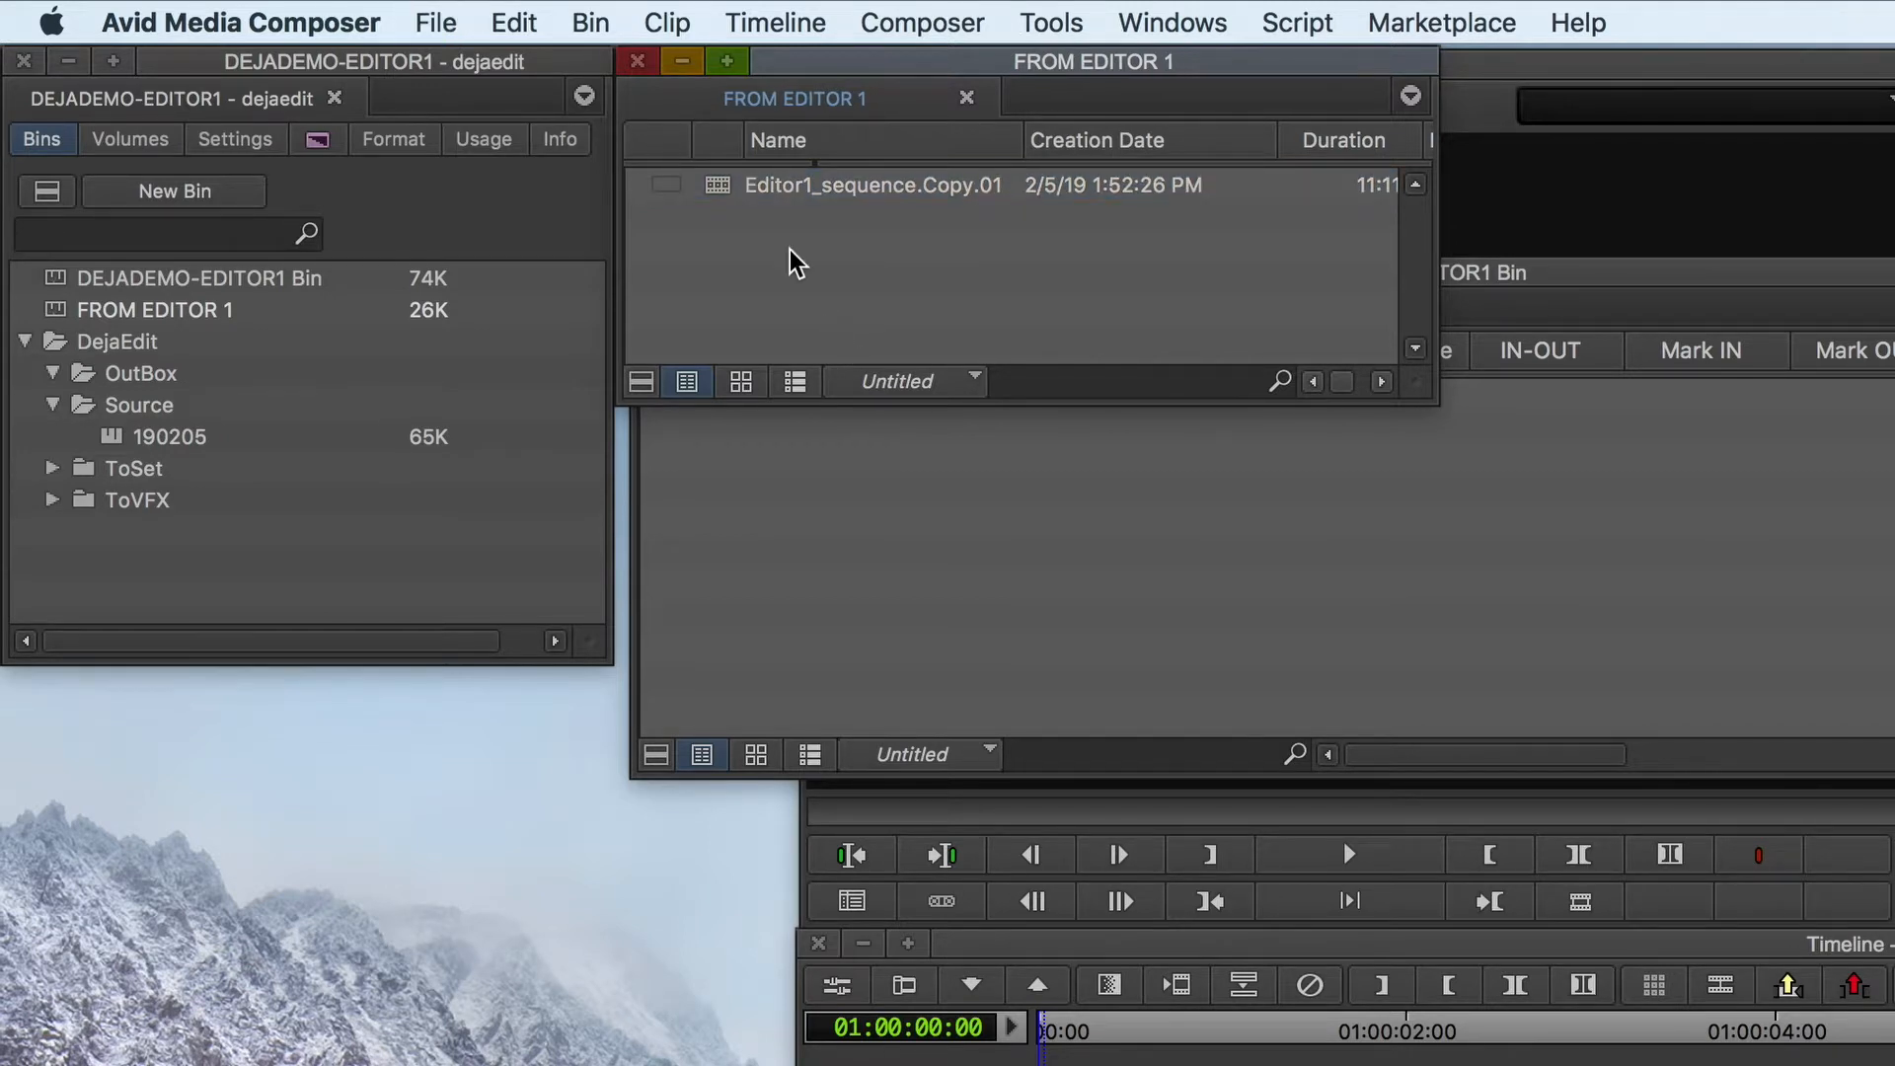
- Move the closed FROM EDITOR 1 bin into the OutBox folder and start a DejaEdit sync
left_click(640, 62)
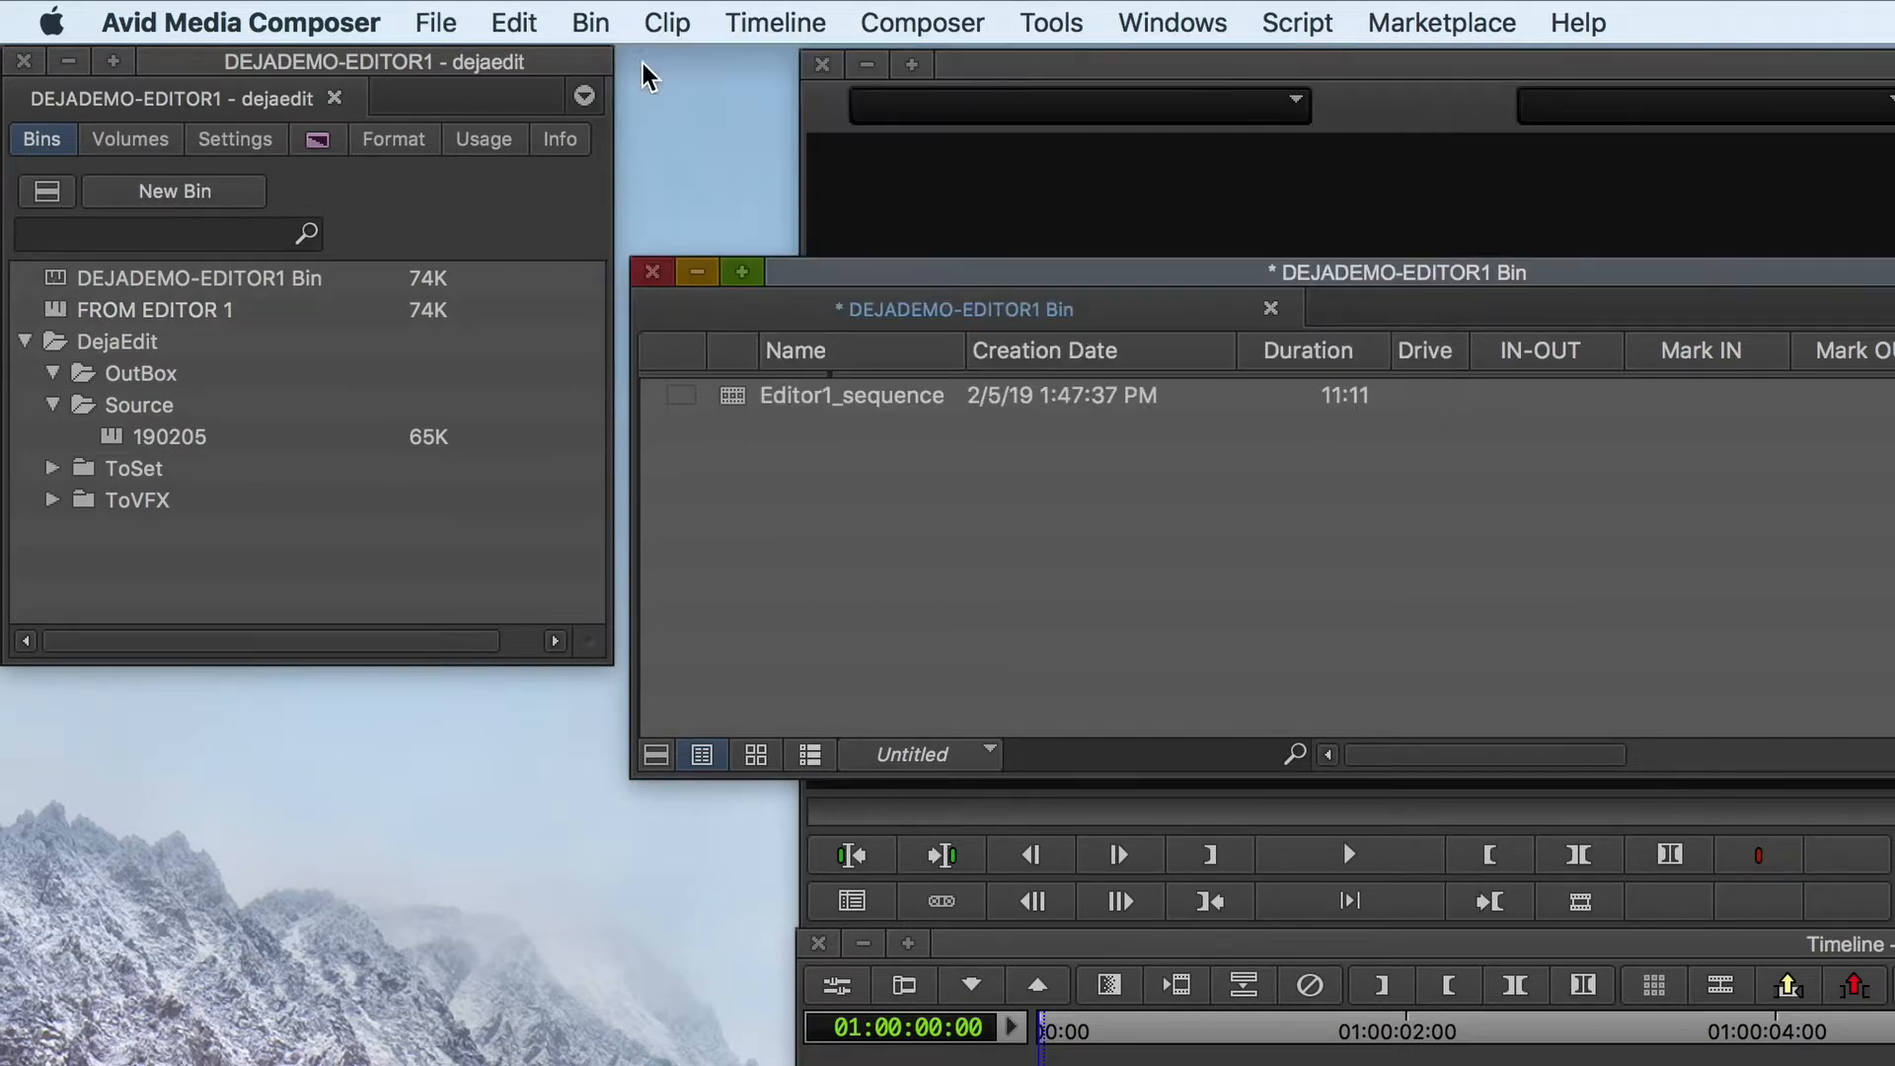
left_click(646, 266)
left_click(57, 316)
left_click_drag(58, 321, 99, 385)
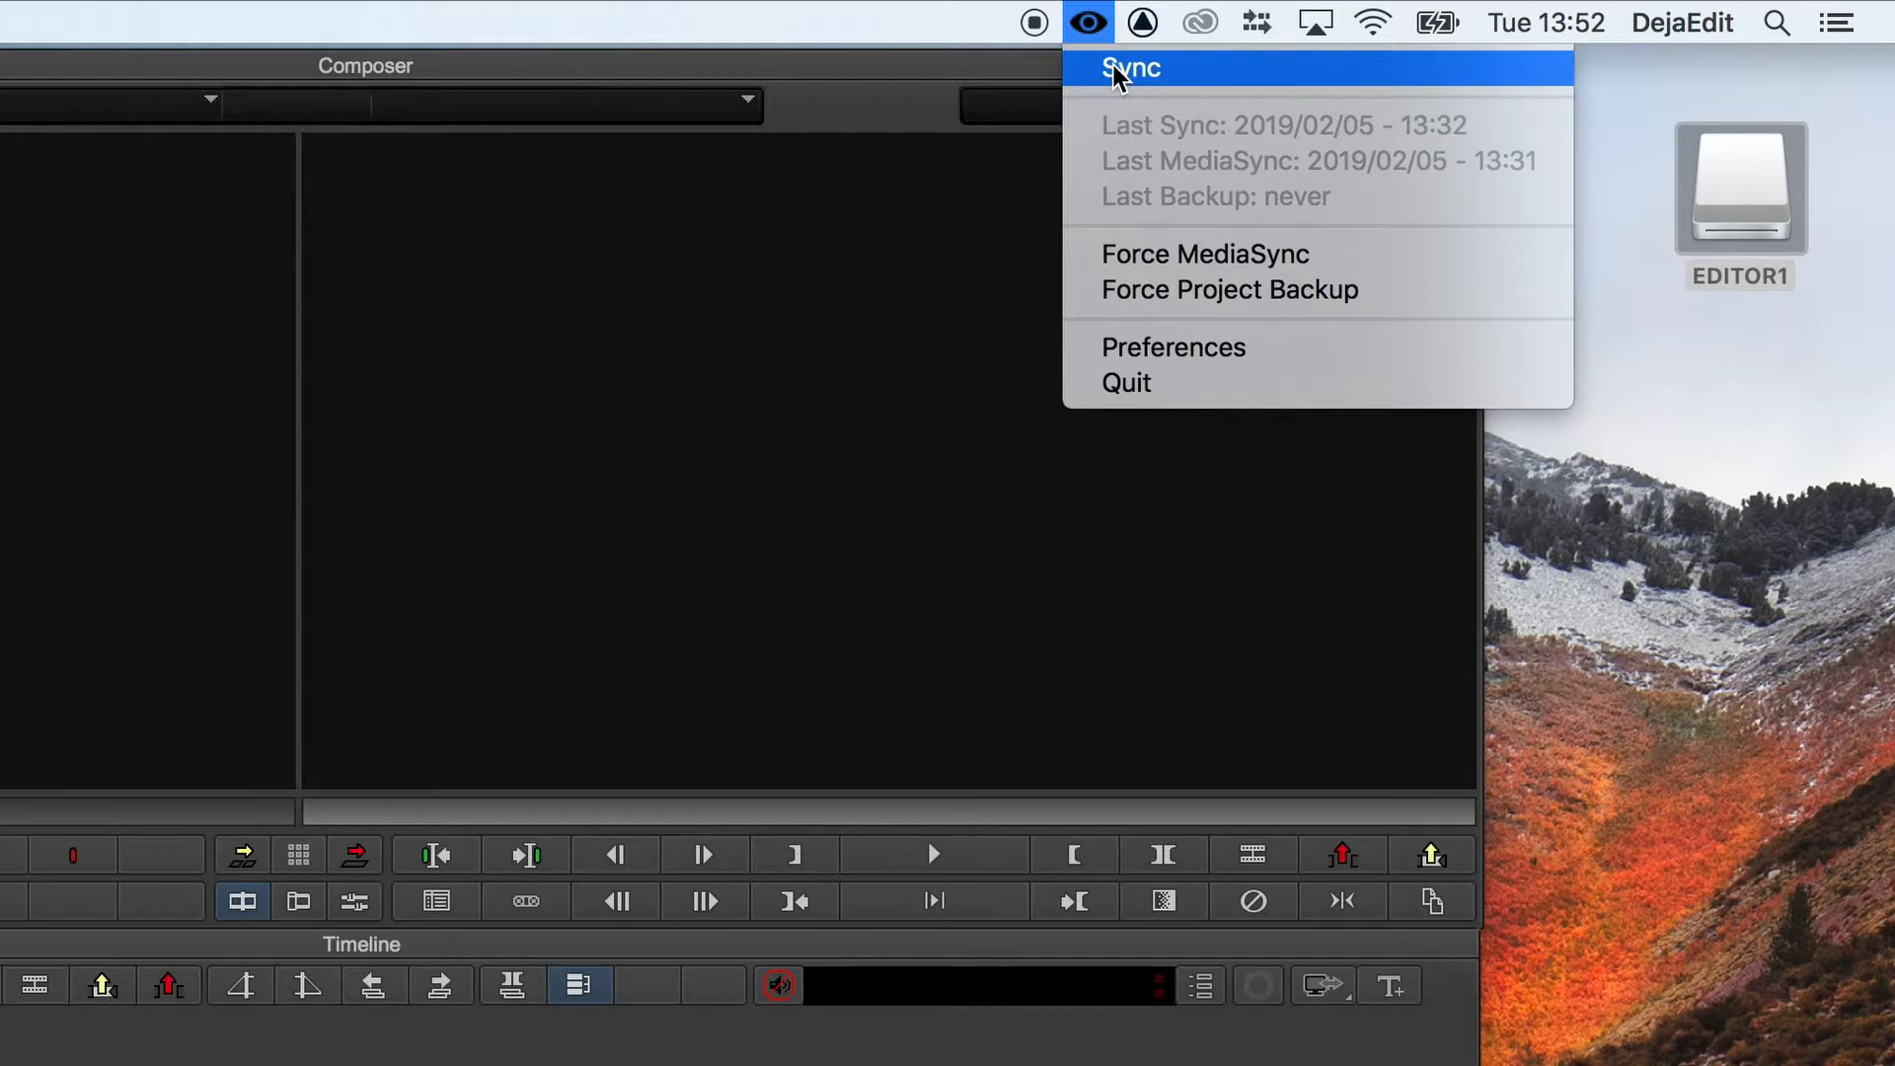
left_click(1117, 69)
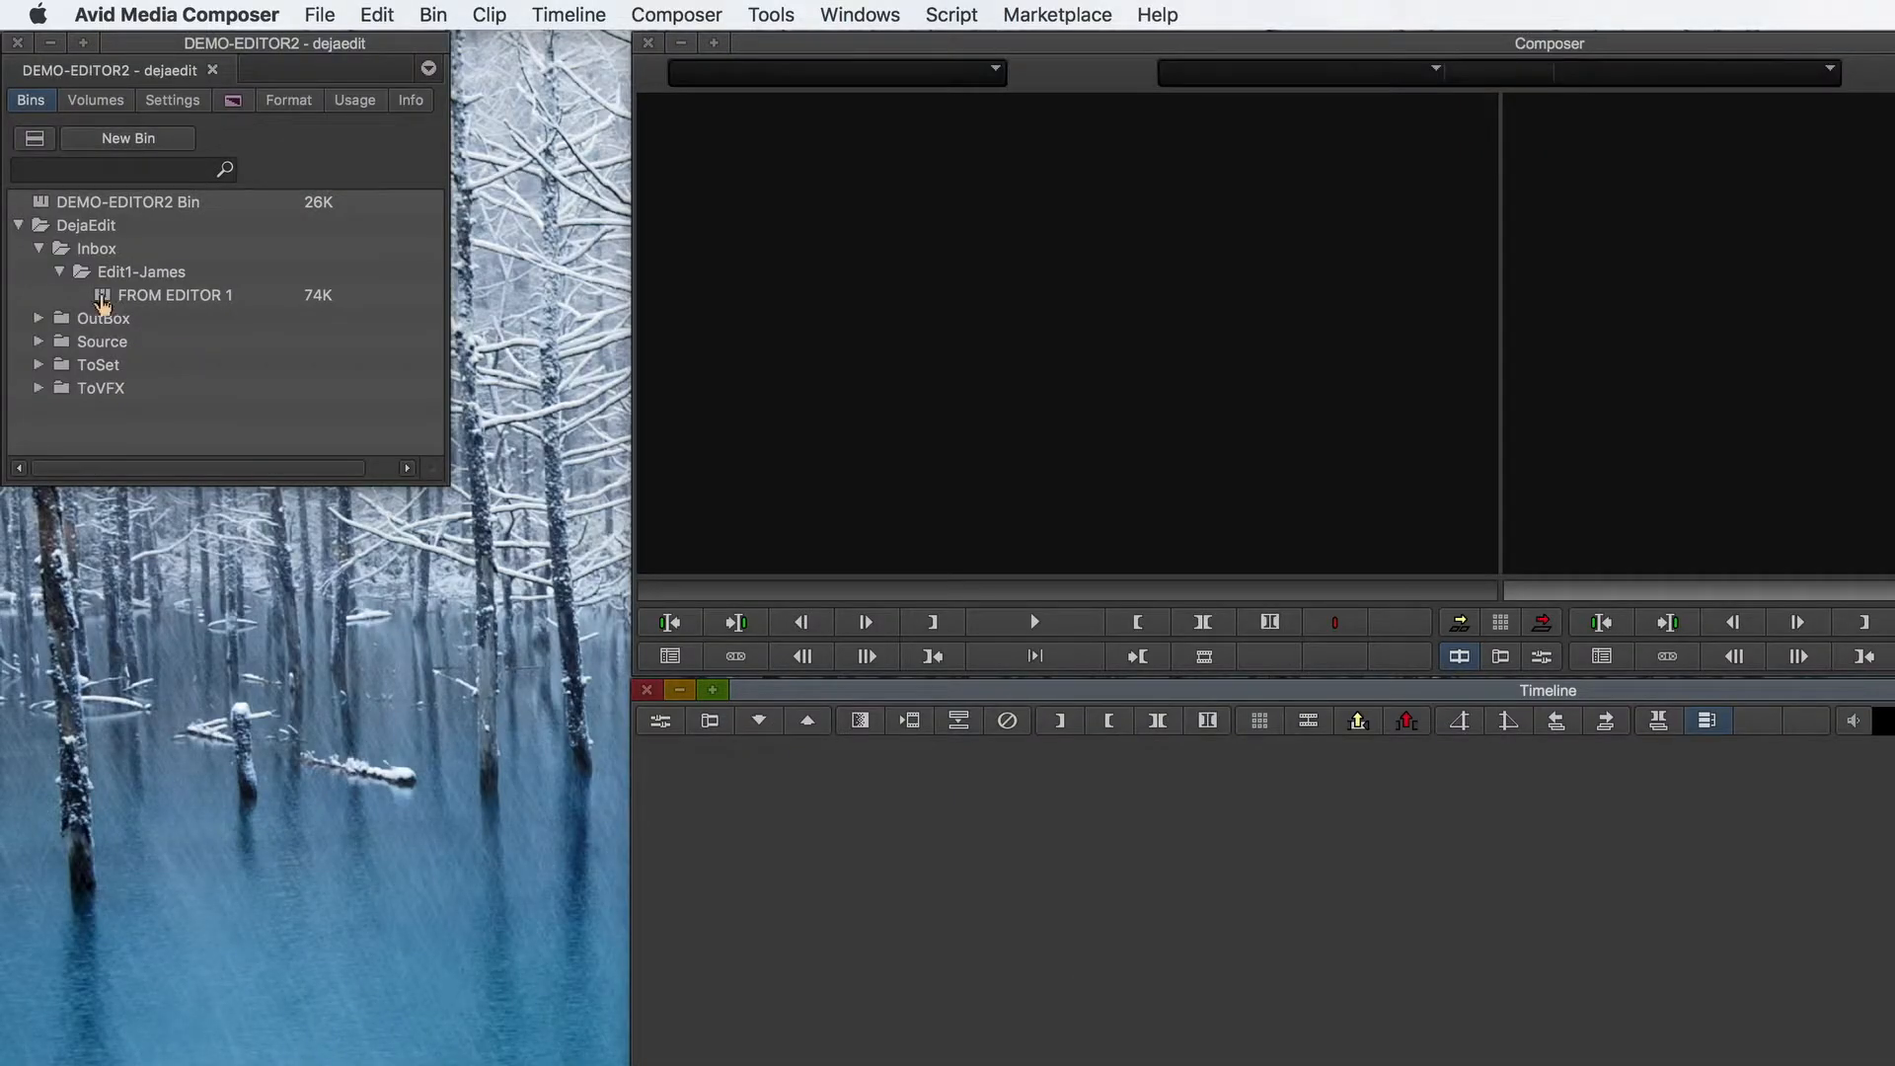
- In the DEMO-EDITOR2 project, open the received FROM EDITOR 1 bin, load Editor1_sequence.Copy.01 and scrub through its first clip
double_click(103, 298)
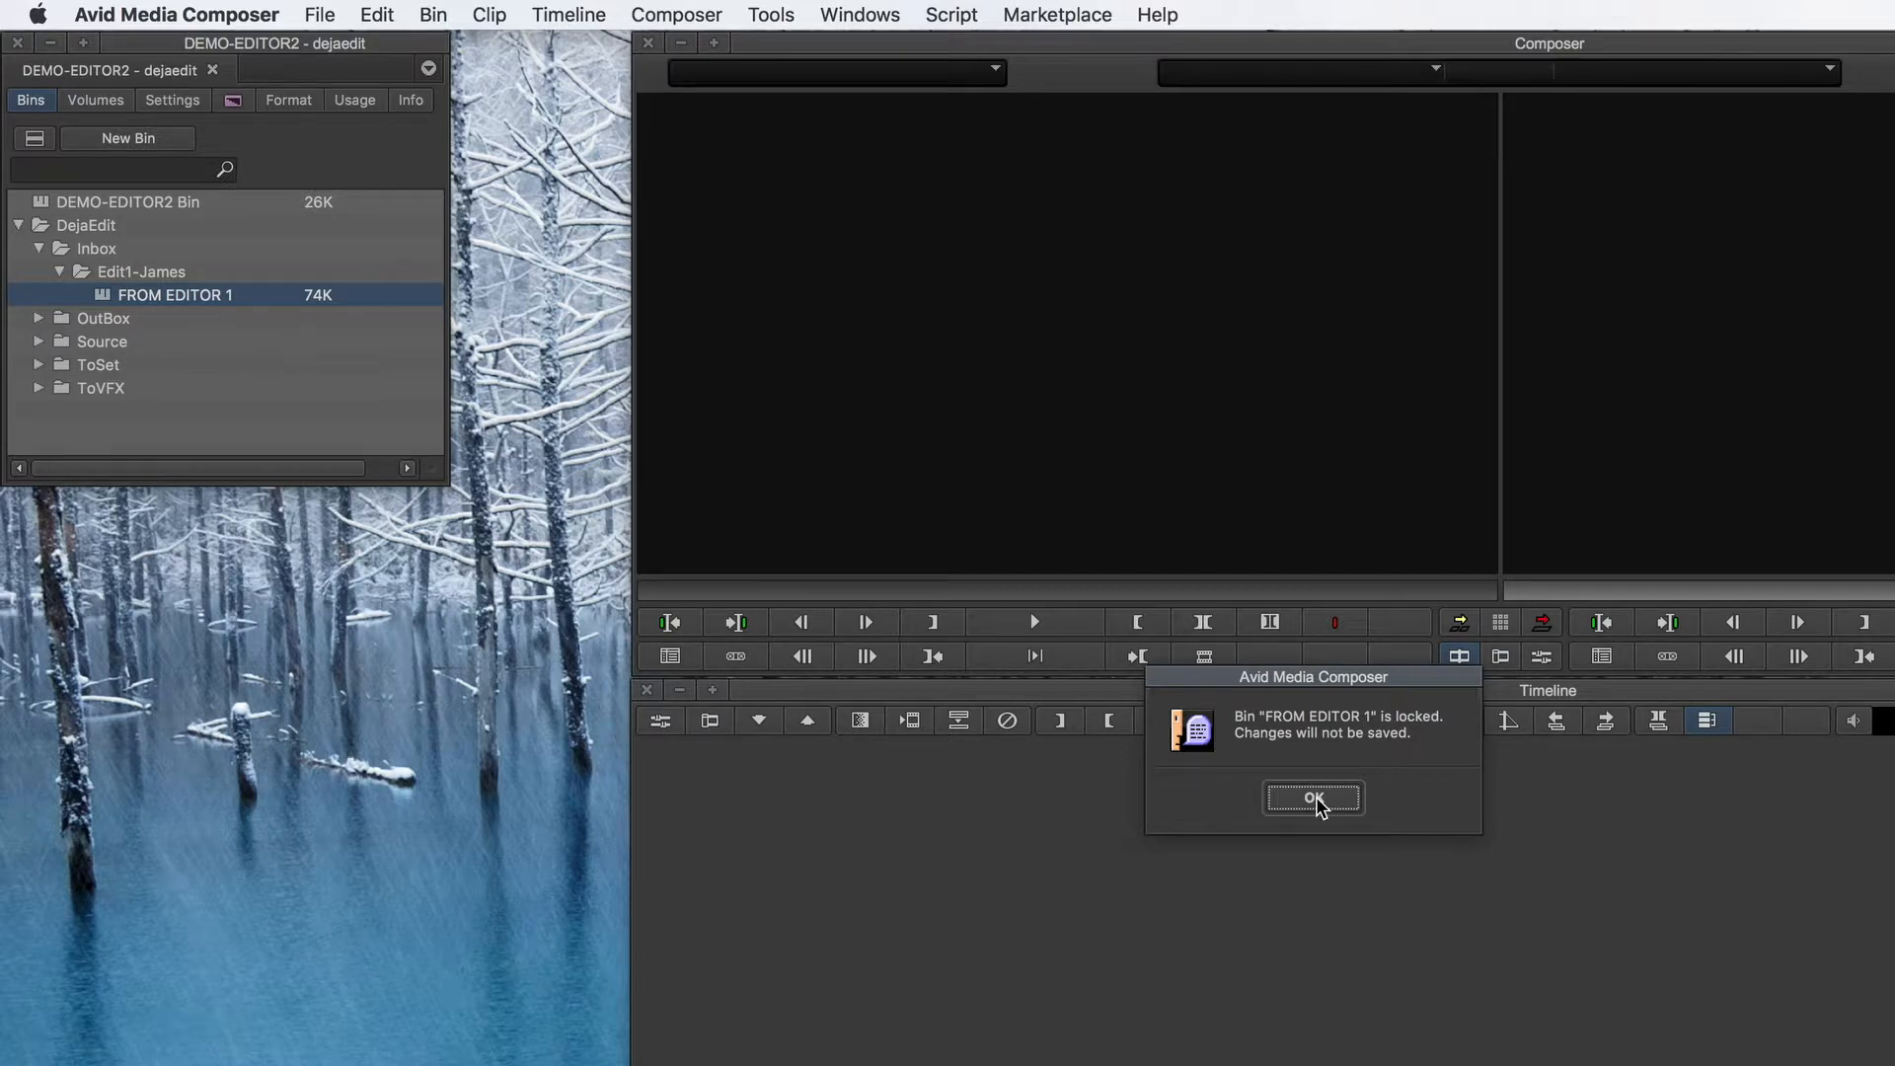
left_click(1317, 796)
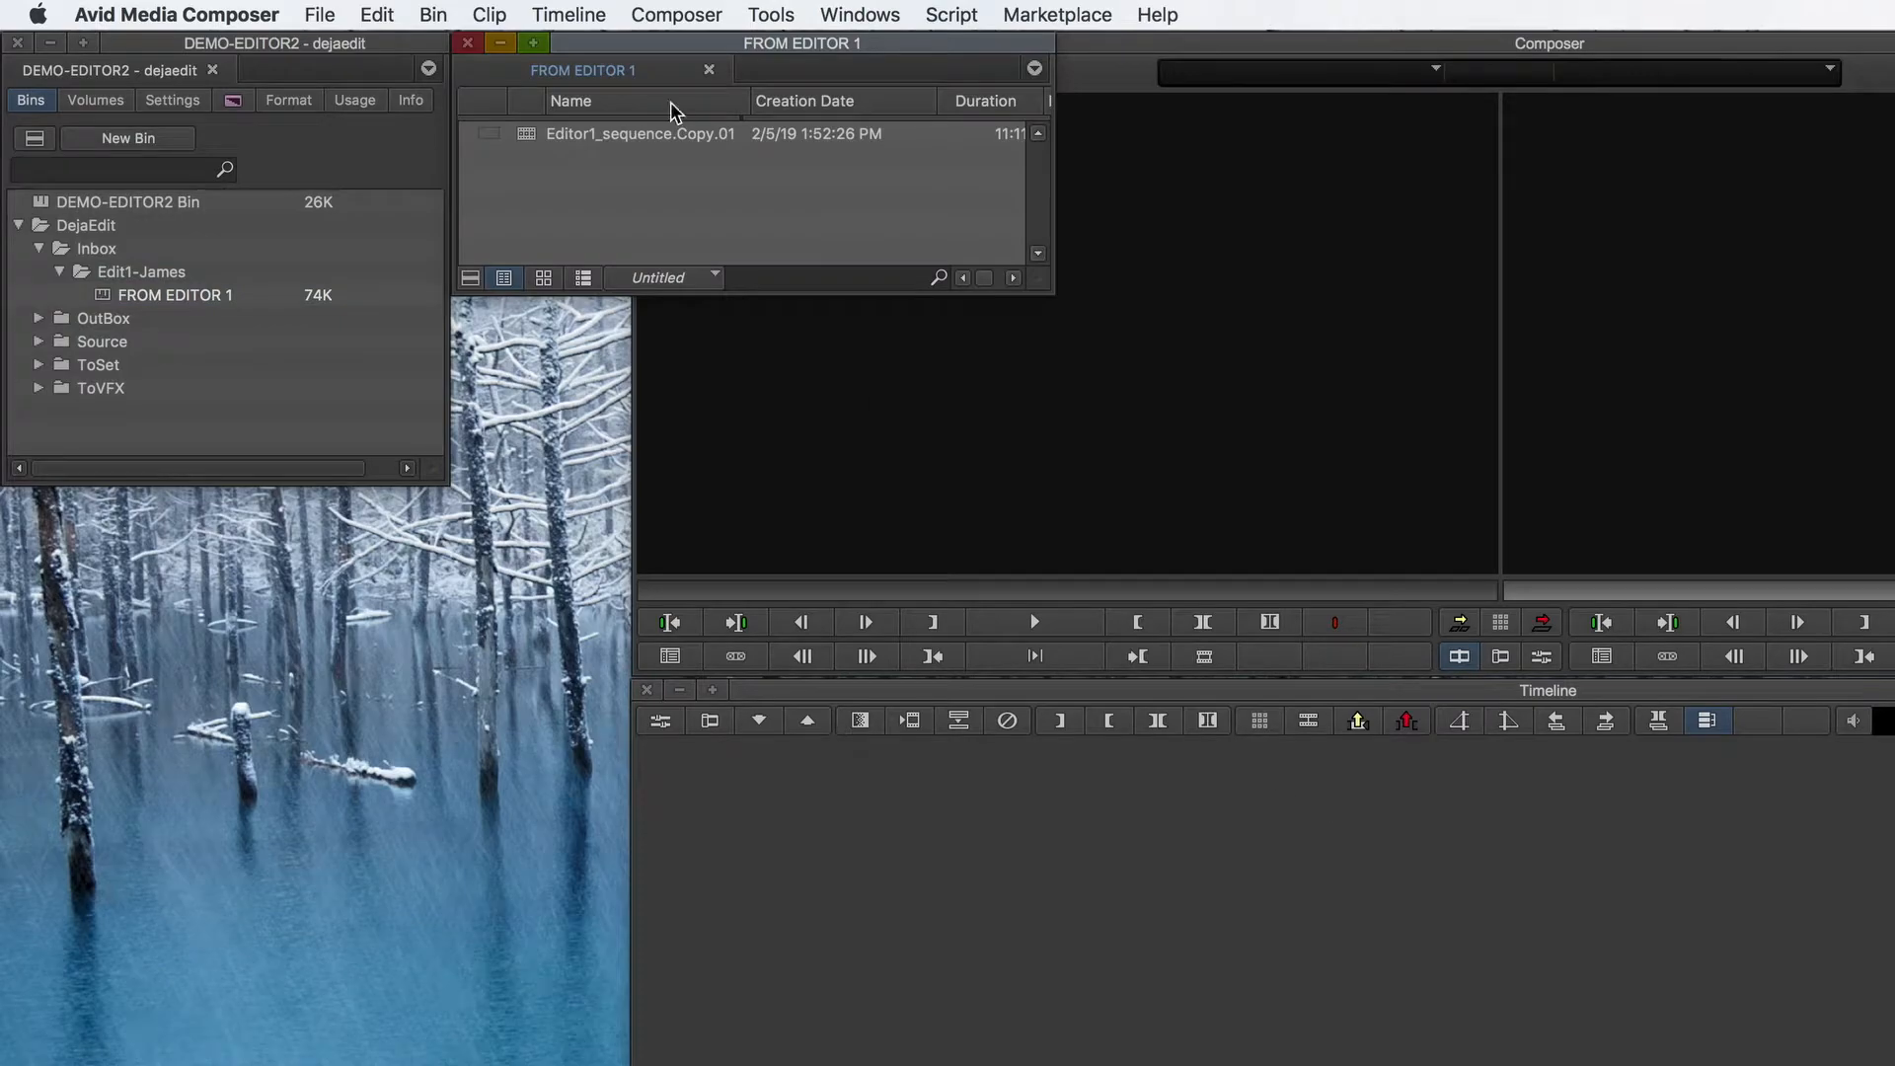
double_click(375, 104)
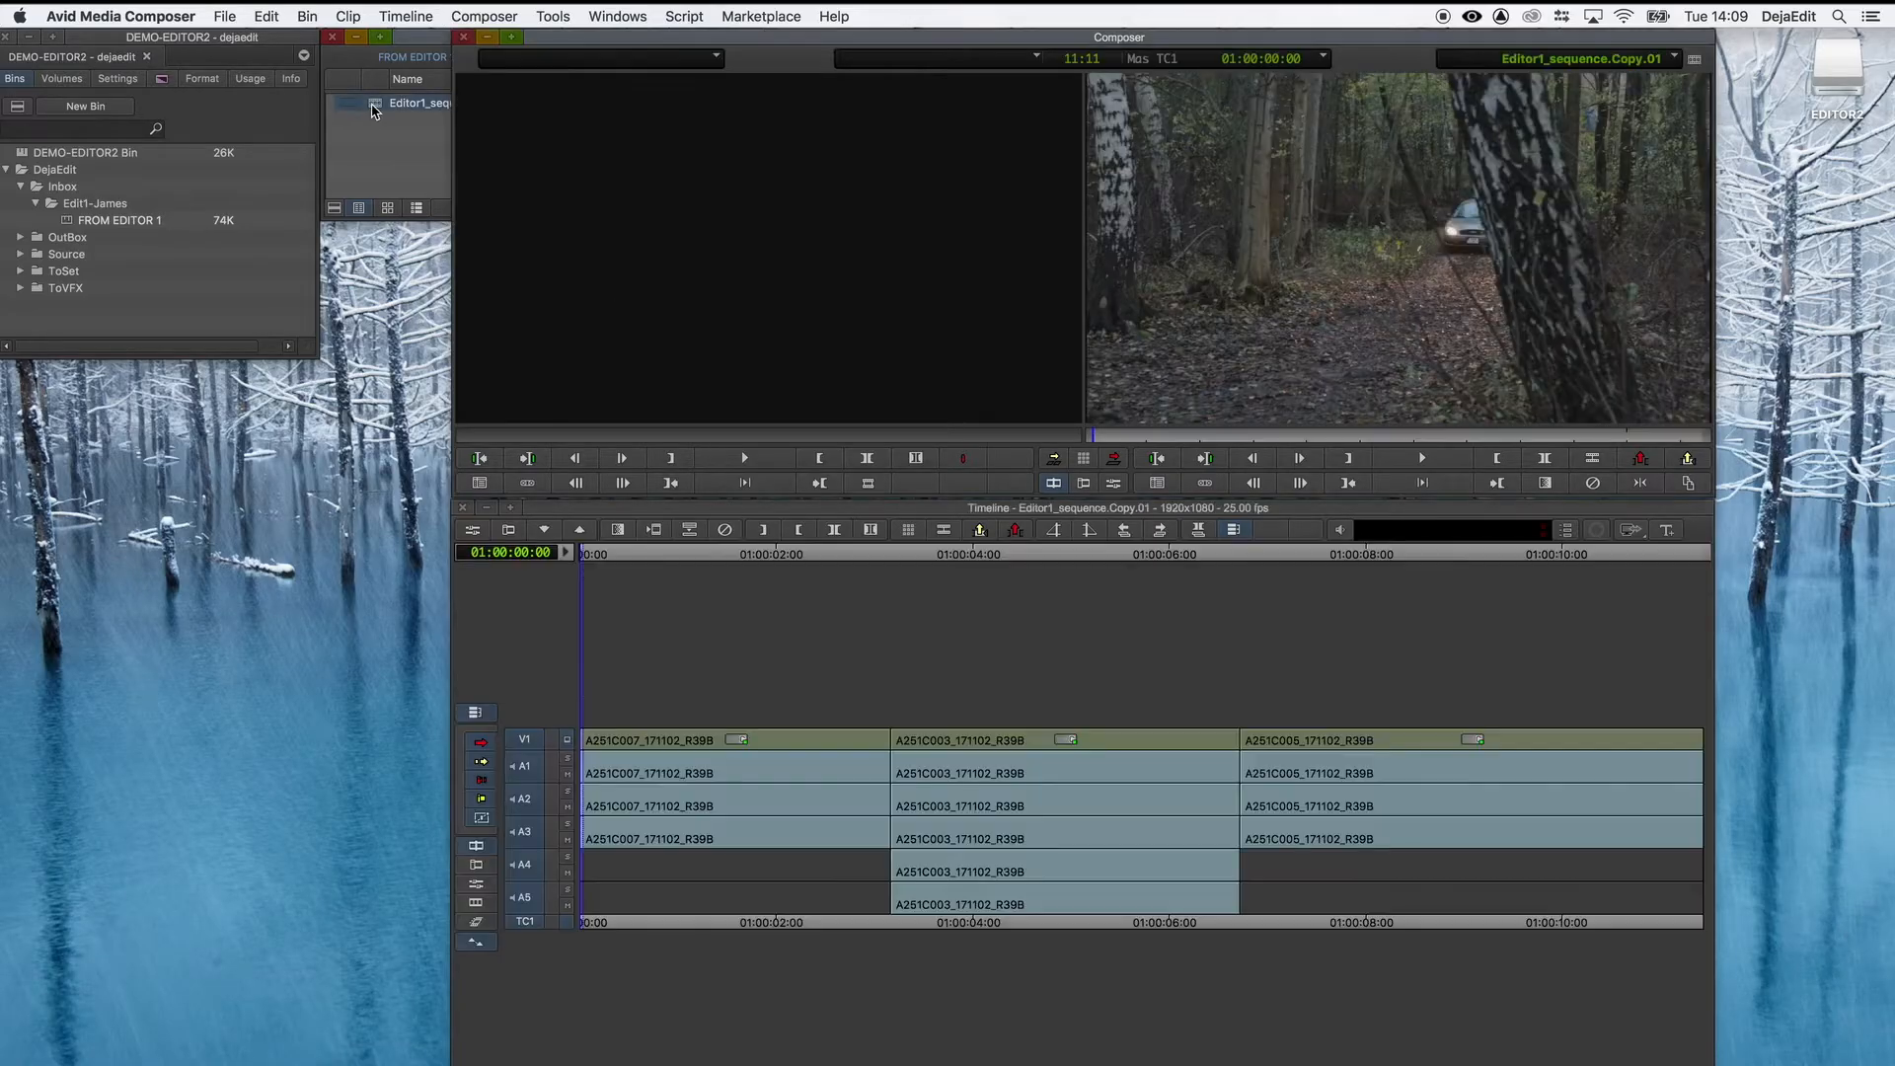
left_click_drag(651, 573, 753, 555)
left_click(387, 160)
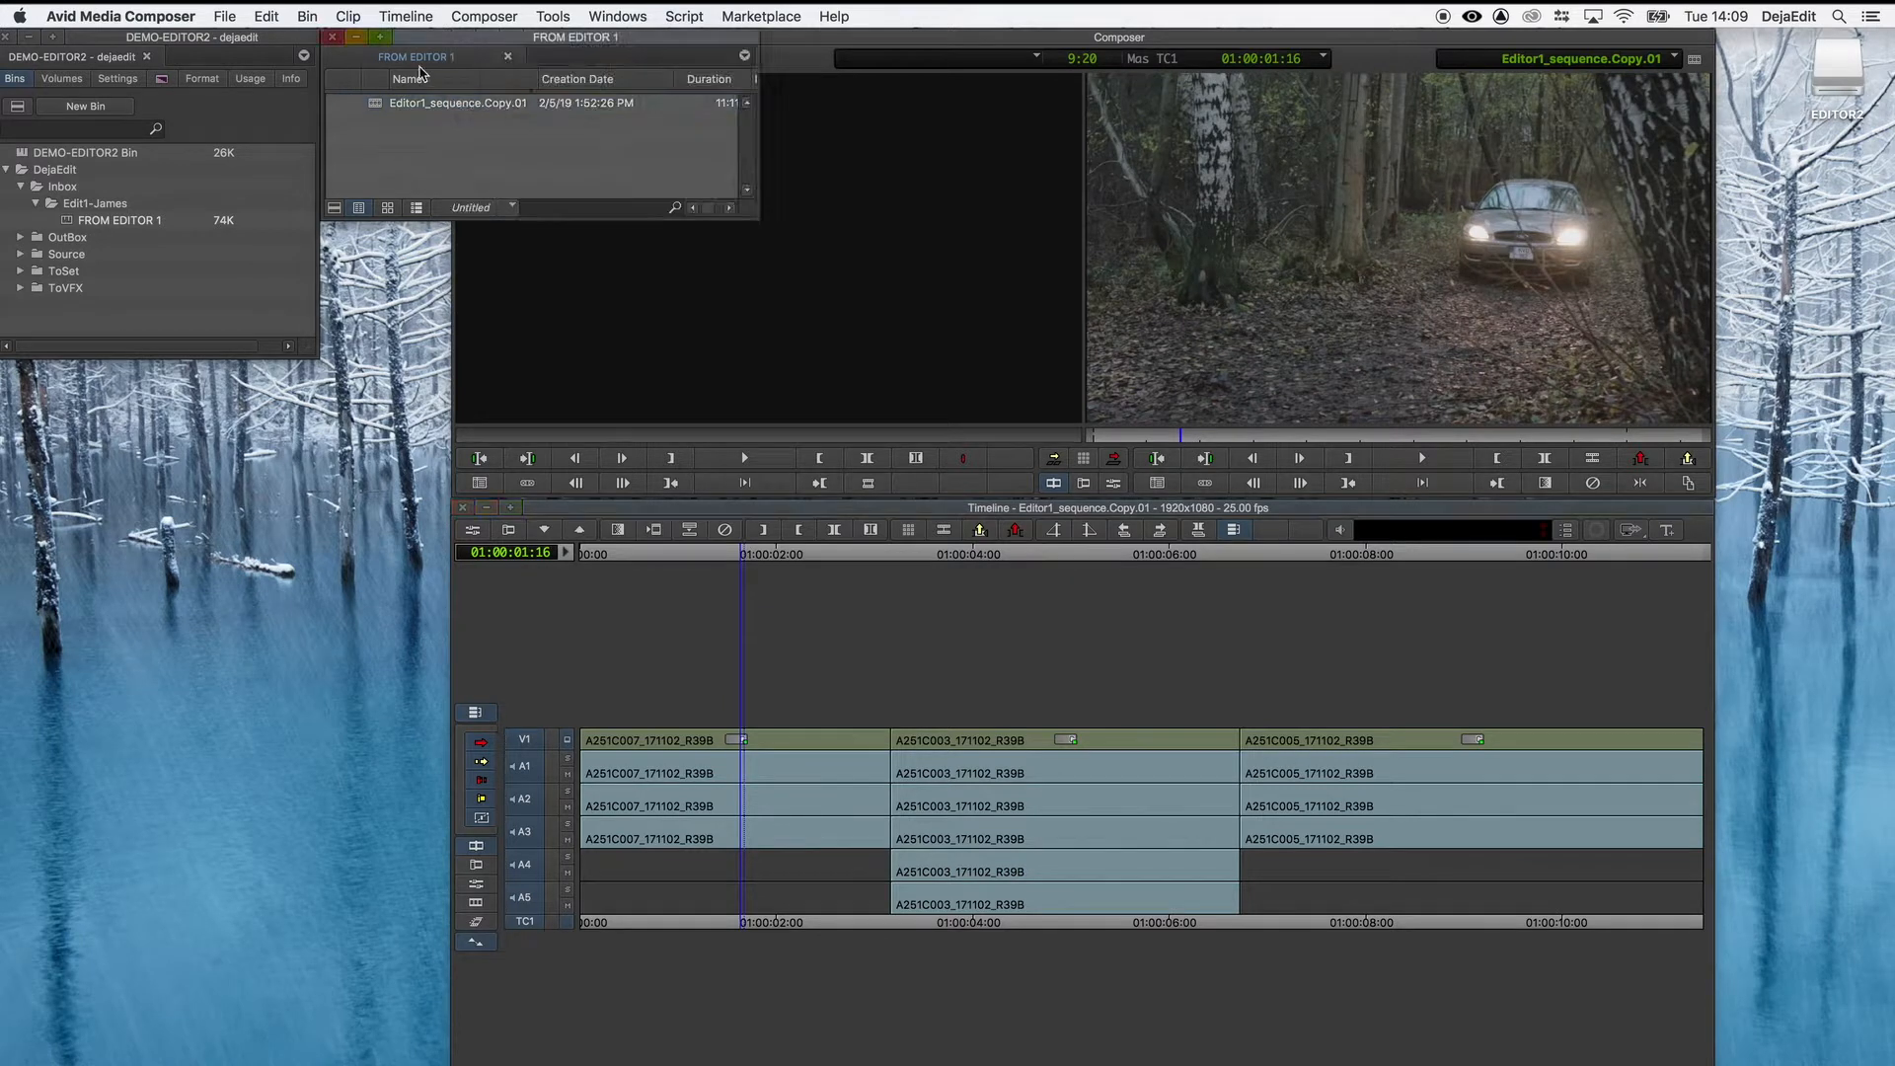
- Open the DEMO-EDITOR2 Bin and copy Editor1_sequence.Copy.01 into it from the FROM EDITOR 1 bin
left_click_drag(440, 44, 98, 491)
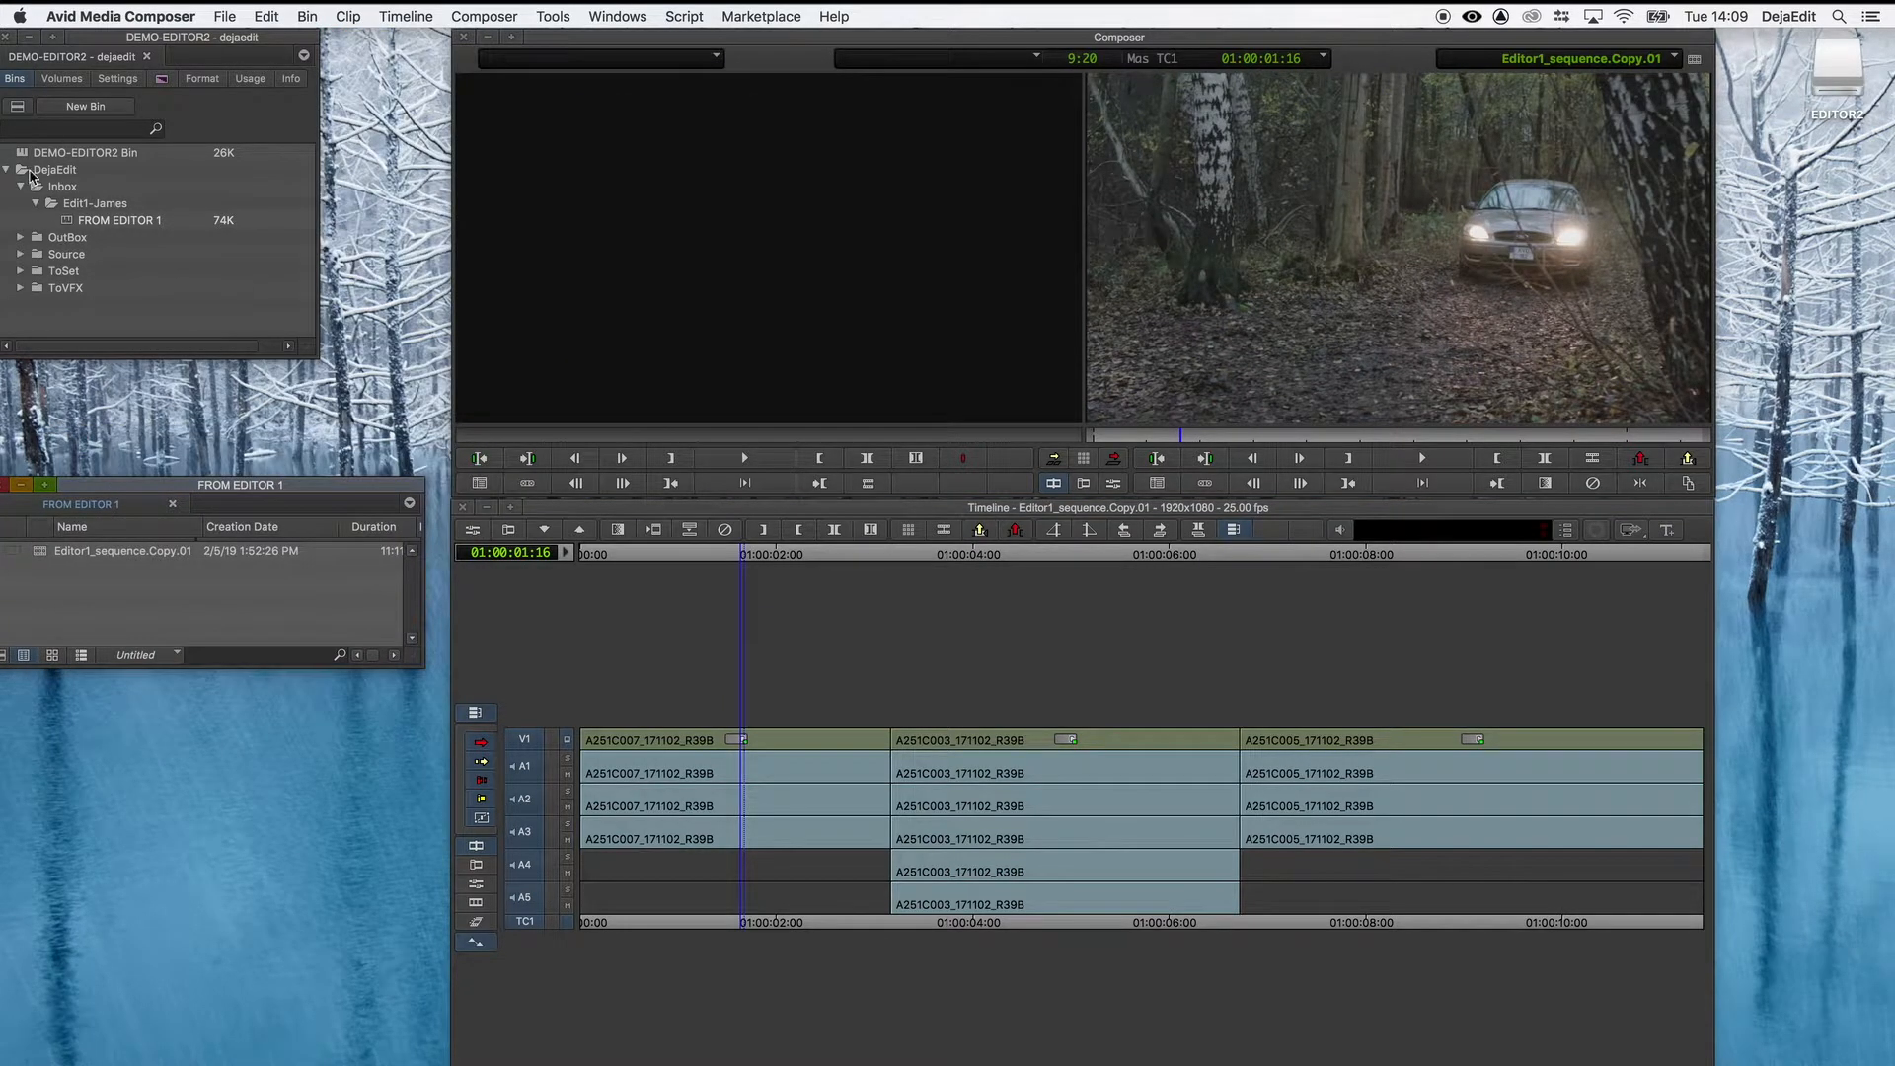
double_click(21, 153)
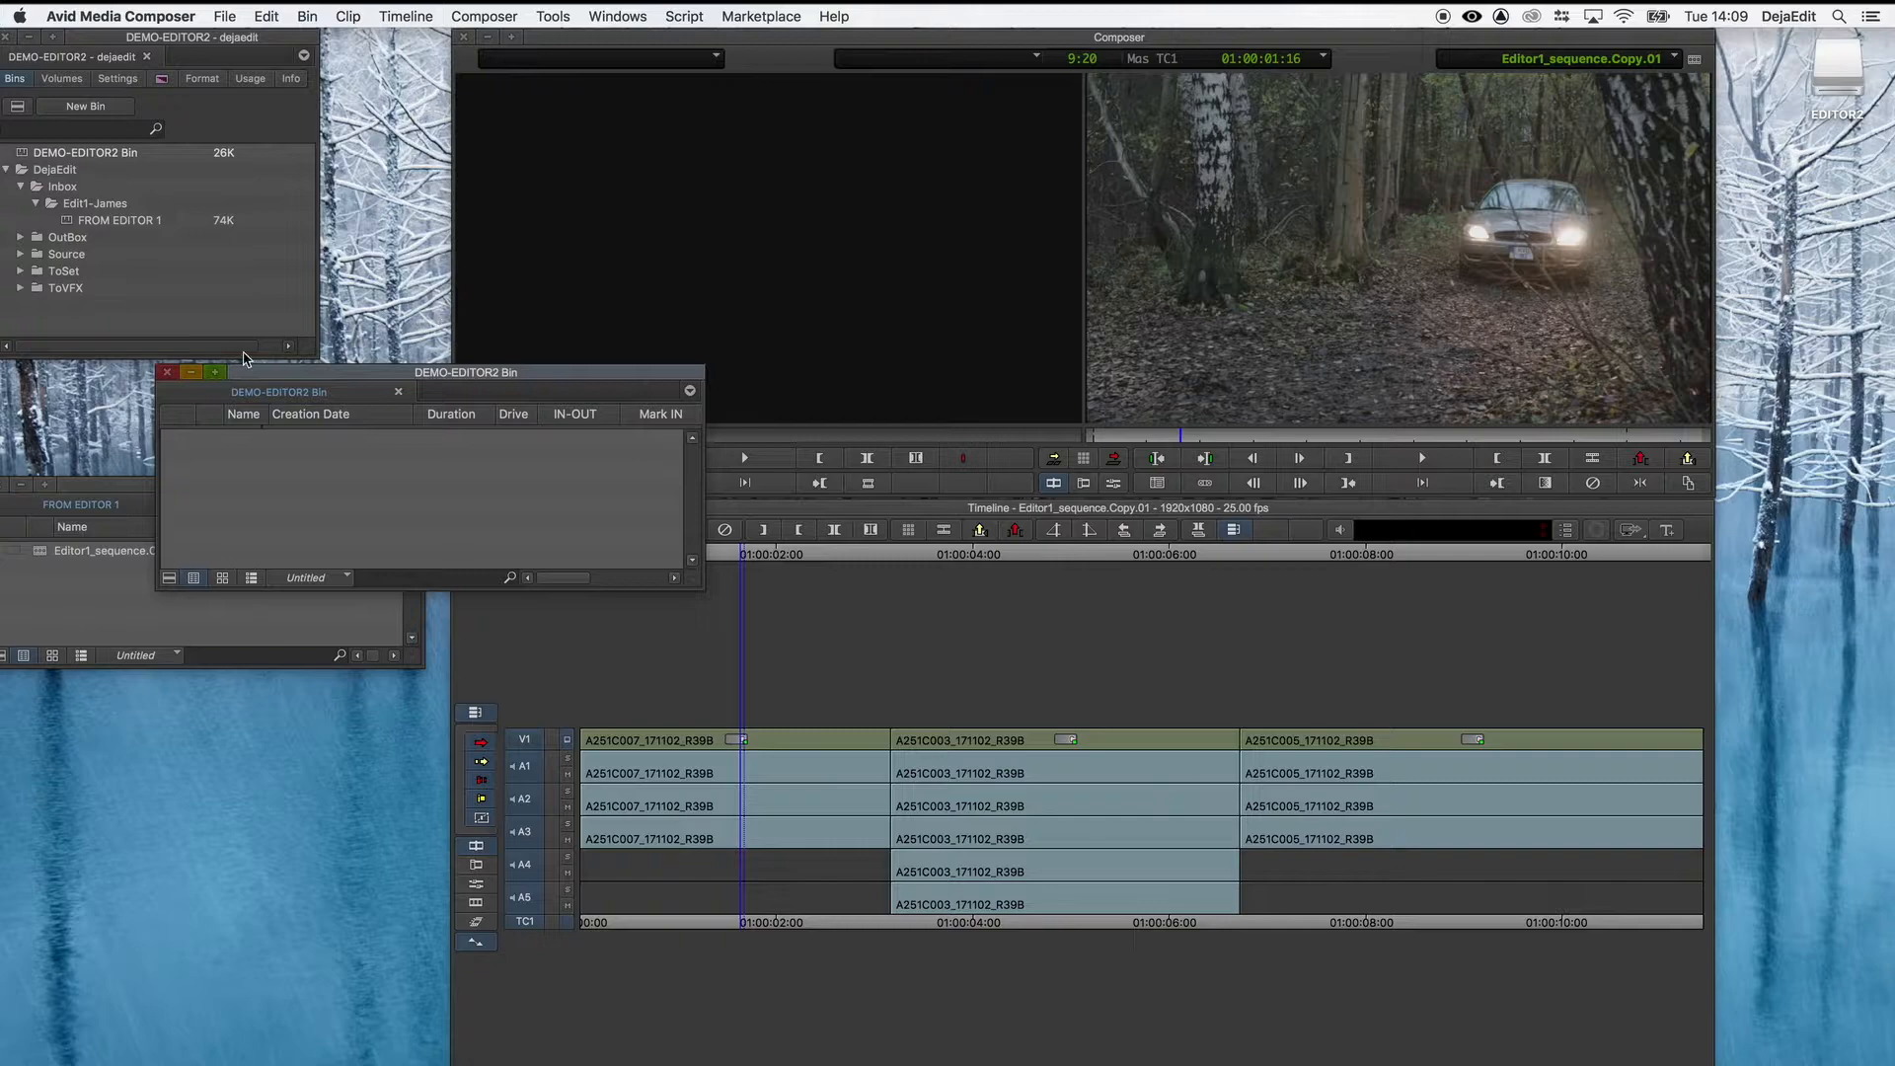
left_click_drag(283, 377, 486, 287)
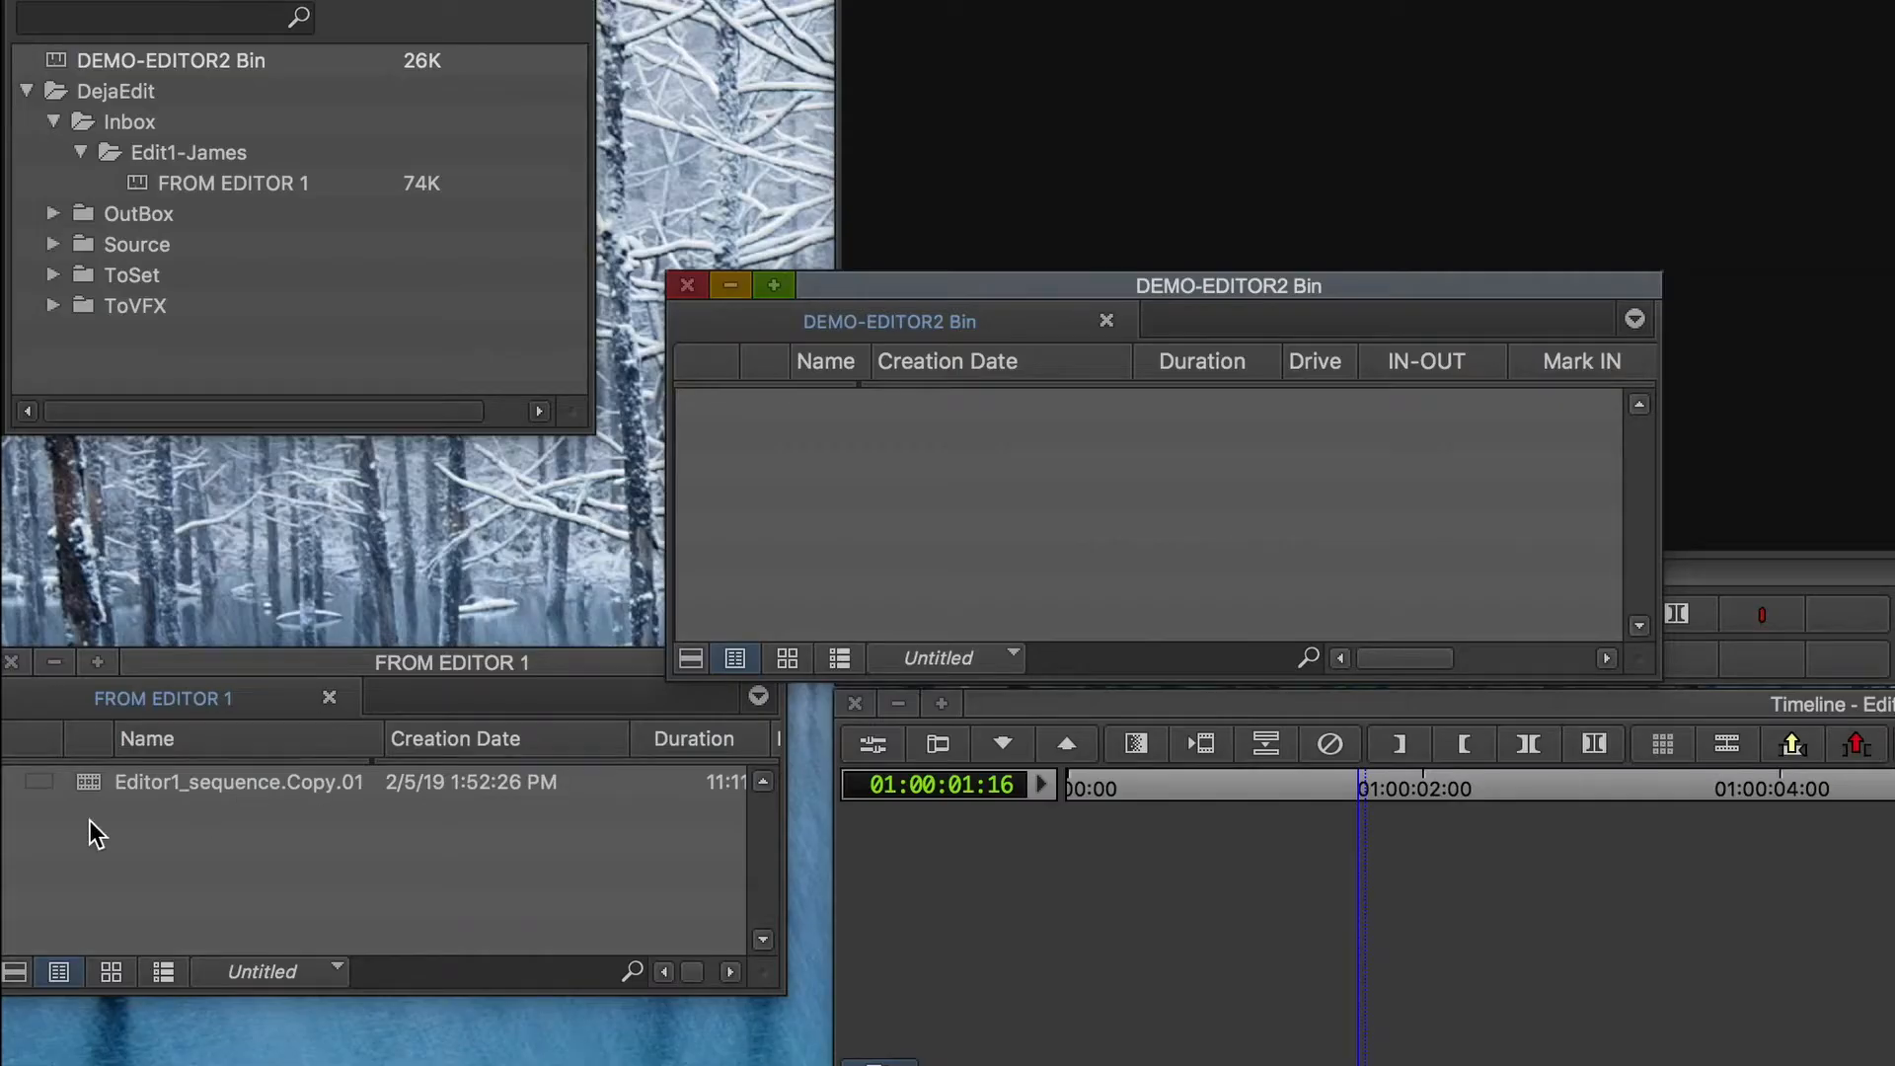
left_click_drag(91, 779, 884, 470)
- Rename the copied sequence in the DEMO-EDITOR2 Bin as Editor2_sequence
left_click(861, 407)
left_click(862, 407)
key("BackSpace")
type("2")
key("Right")
key("Right")
key("Right")
key("Right")
key("Right")
key("Right")
key("Right")
key("Right")
key("shift+Right")
key("shift+Right")
key("shift+Right")
key("shift+Right")
key("shift+Right")
key("shift+Right")
key("shift+Right")
key("shift+Right")
key("shift+Right")
key("shift+Right")
key("shift+Right")
key("shift+Right")
key("shift+Right")
key("shift+Right")
key("shift+Right")
key("shift+Right")
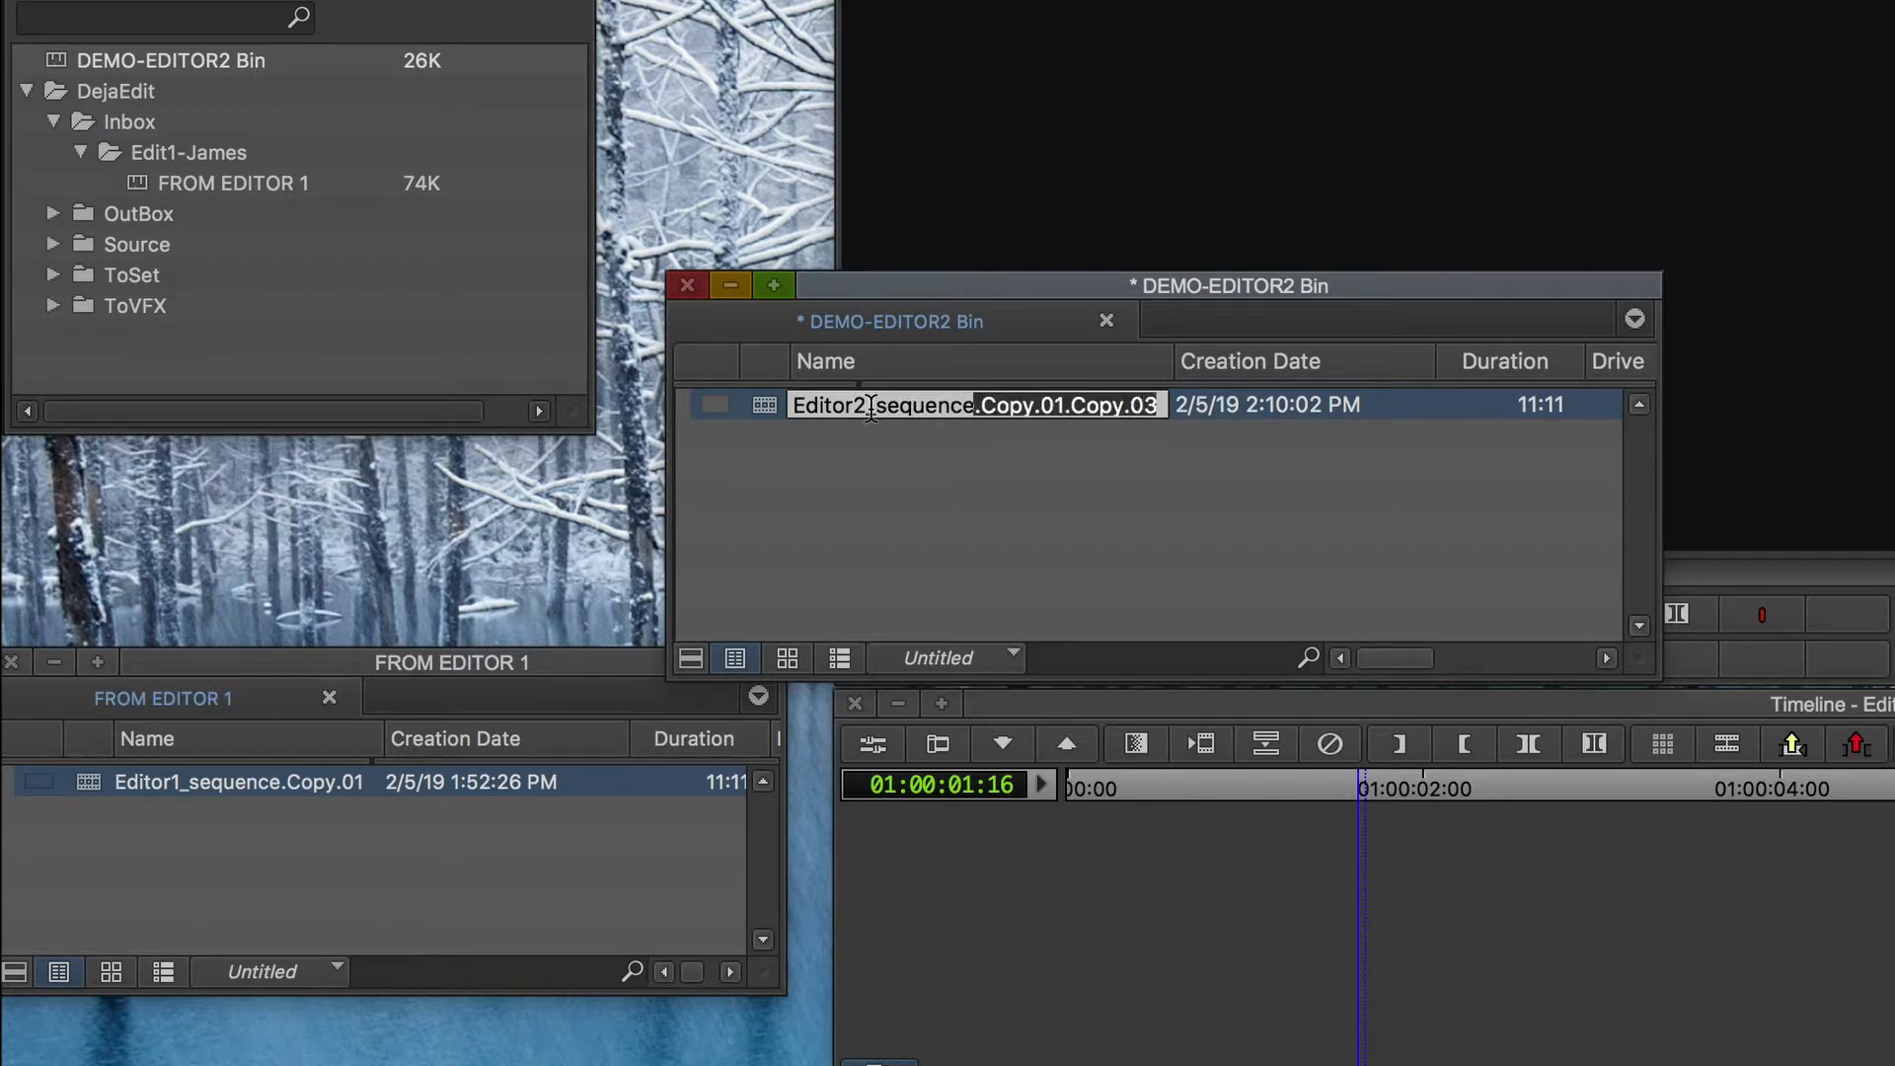
key("BackSpace")
key("Return")
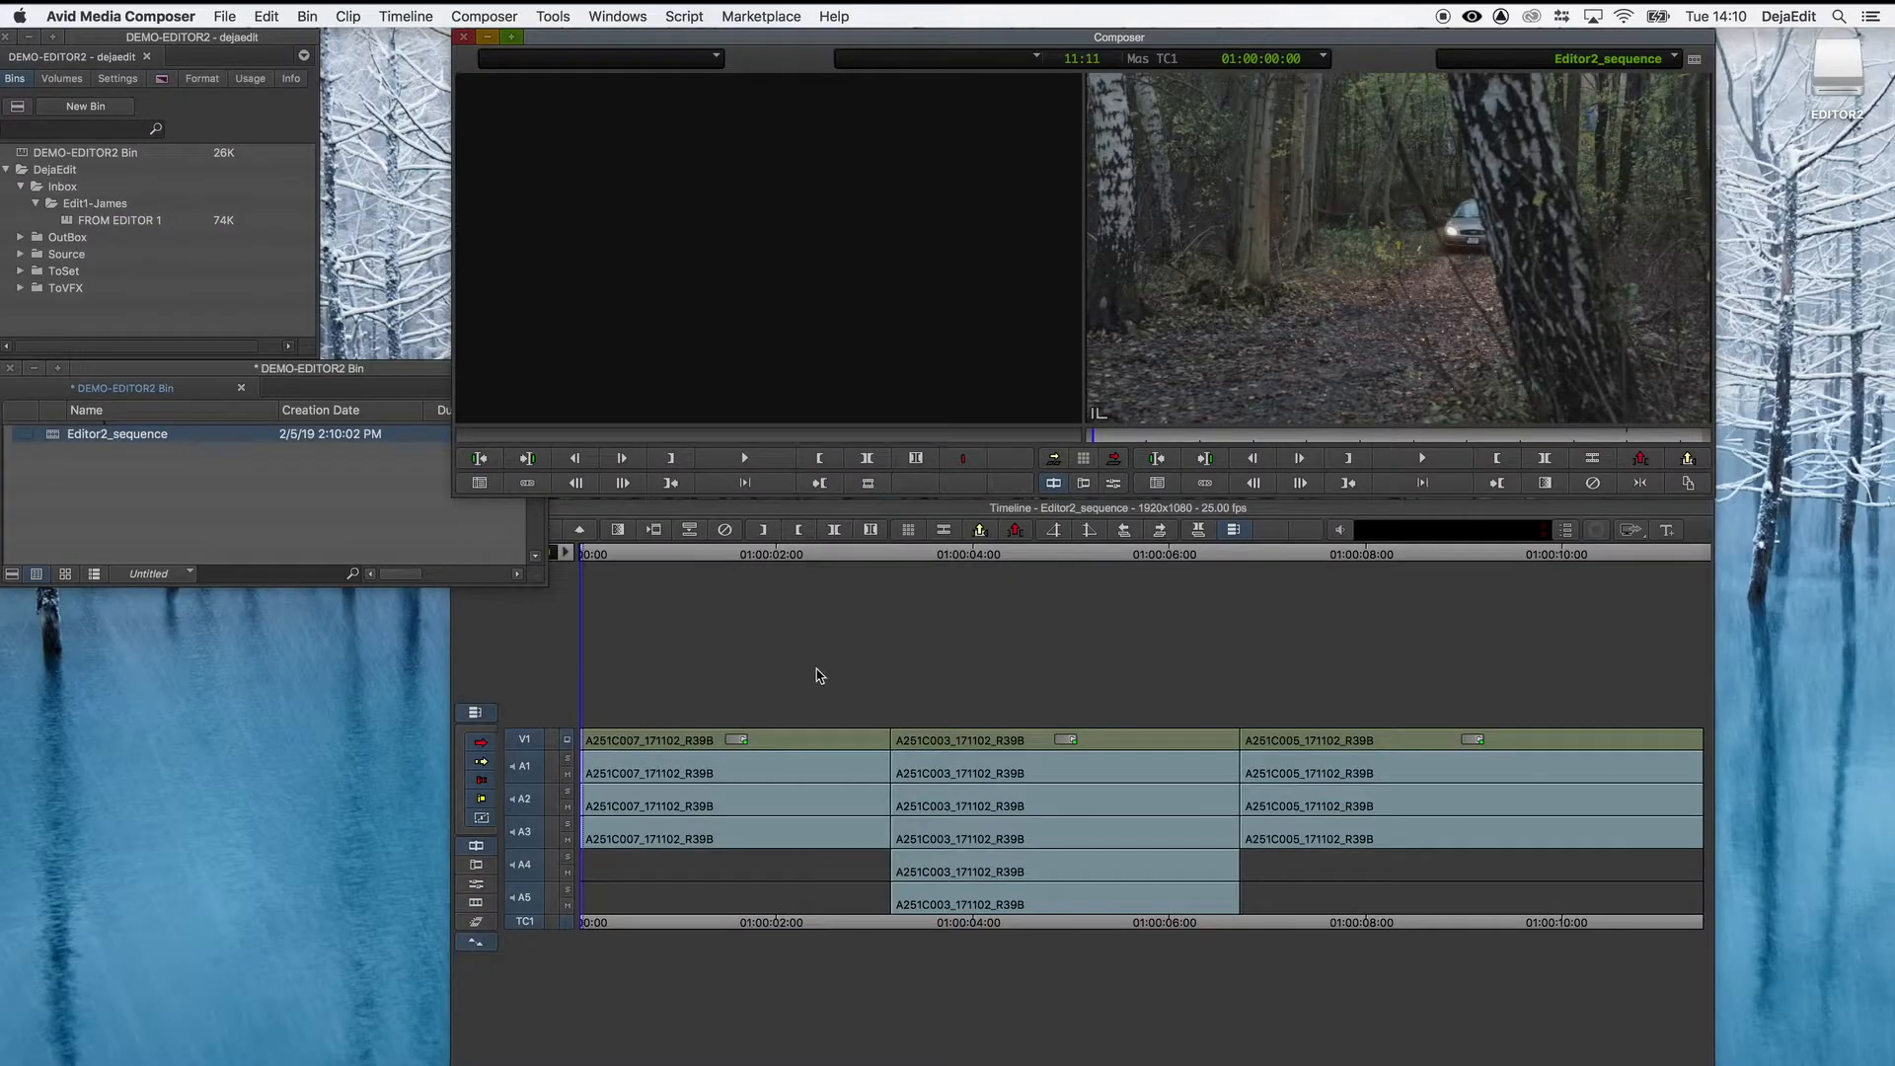
- Scrub the start of Editor2_sequence and add a new video track above V1
left_click_drag(622, 555, 662, 619)
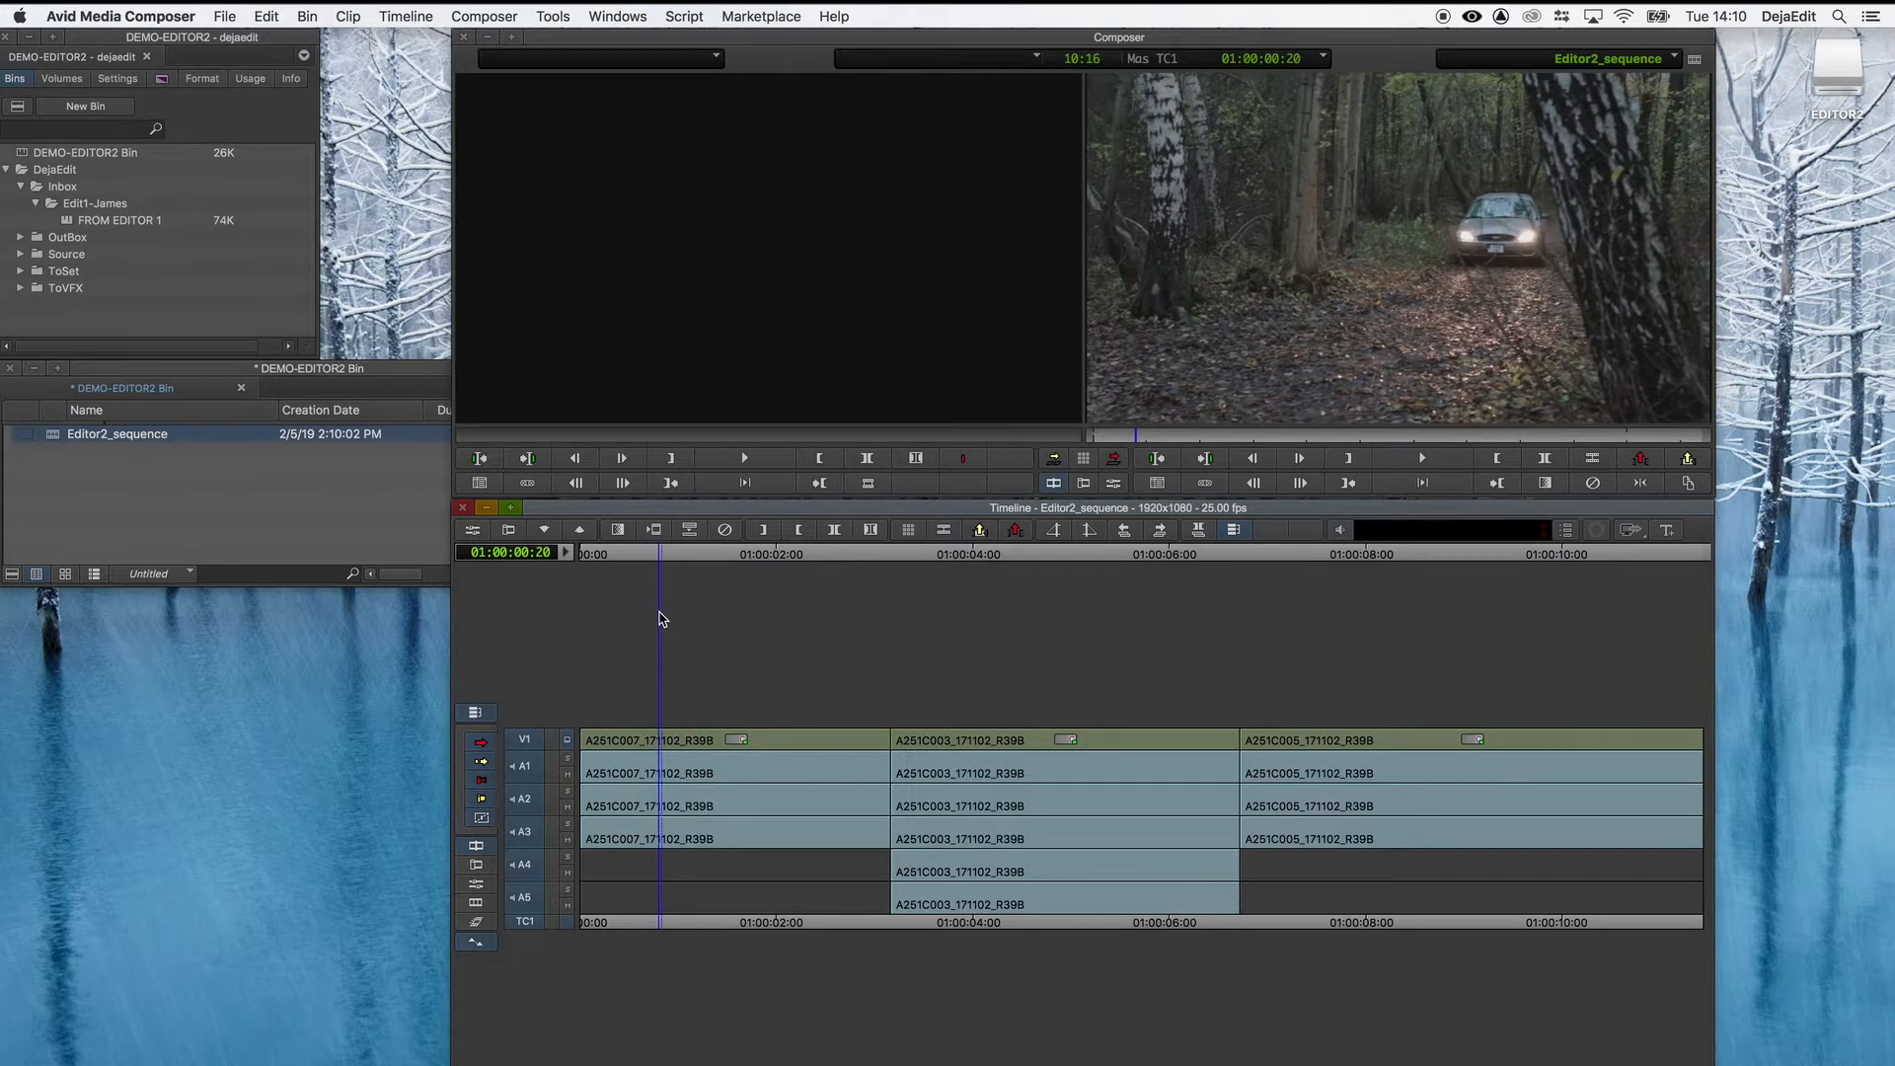
left_click(654, 562)
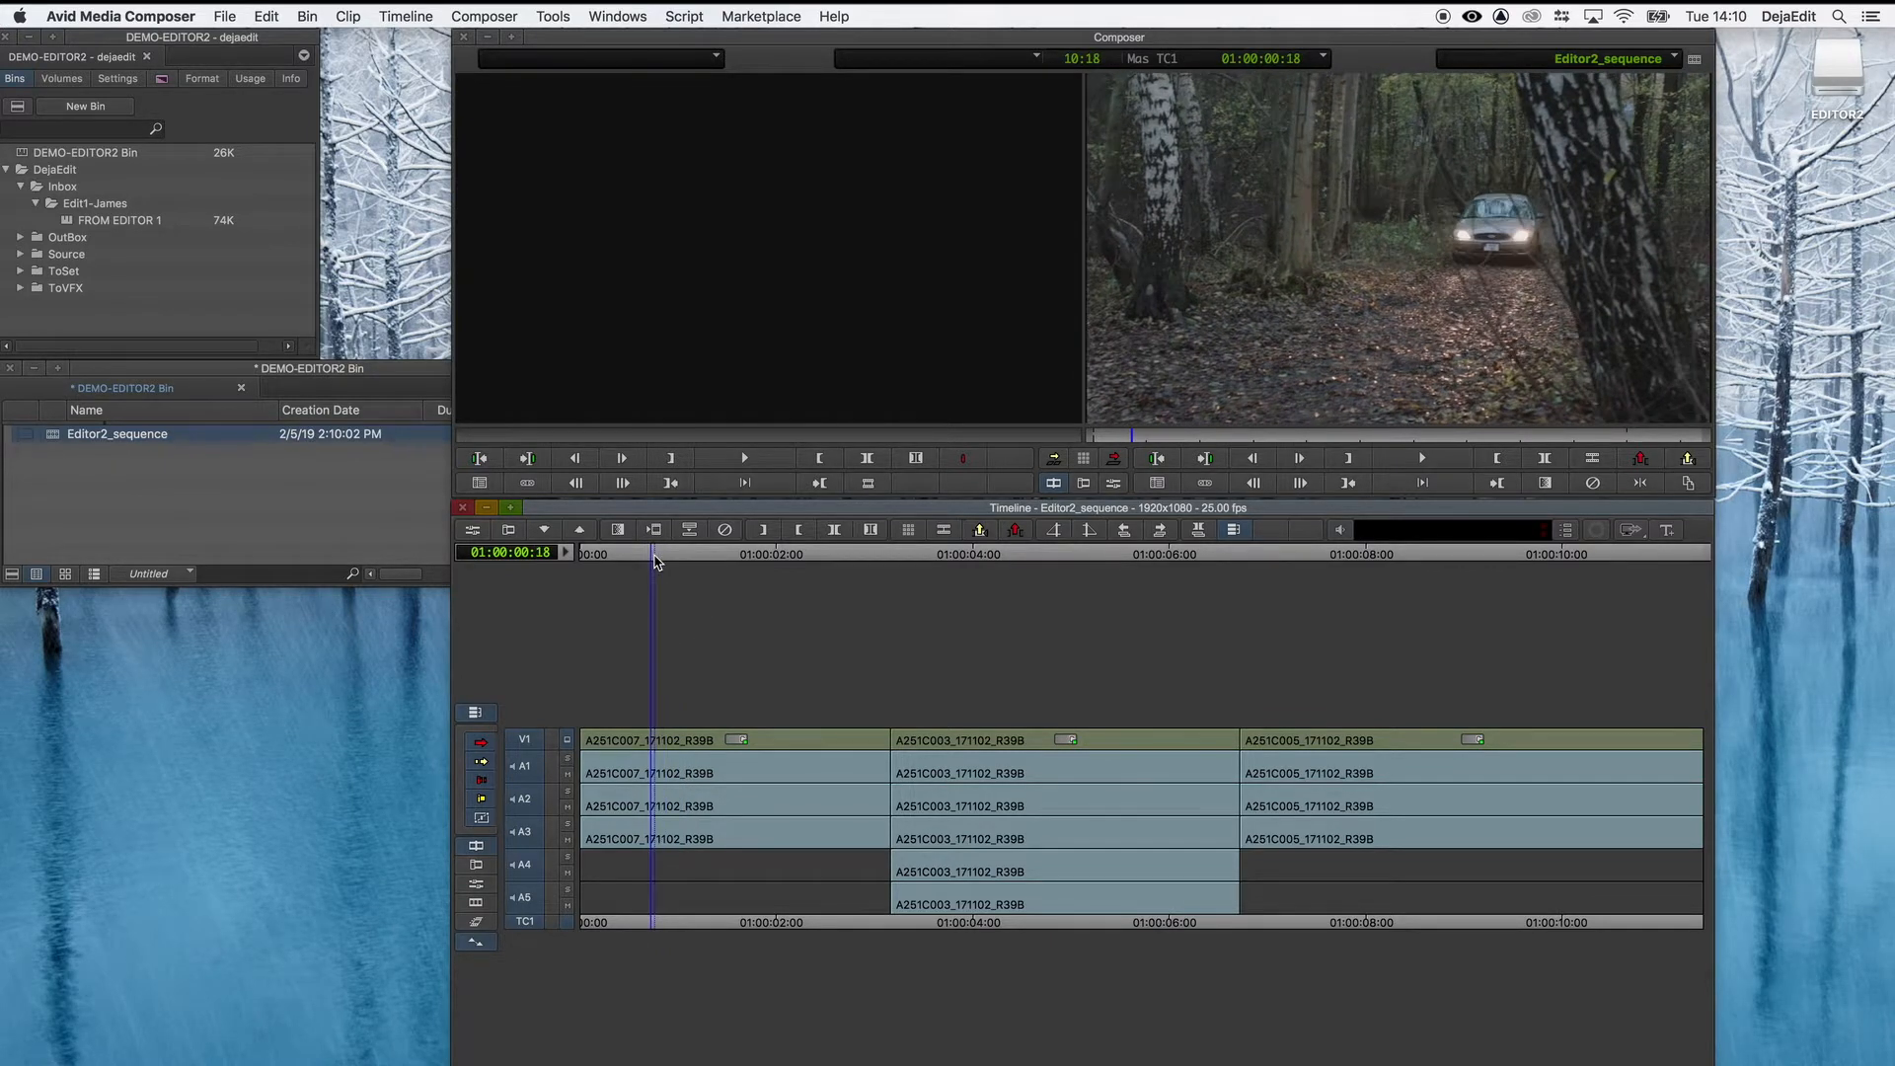
right_click(553, 765)
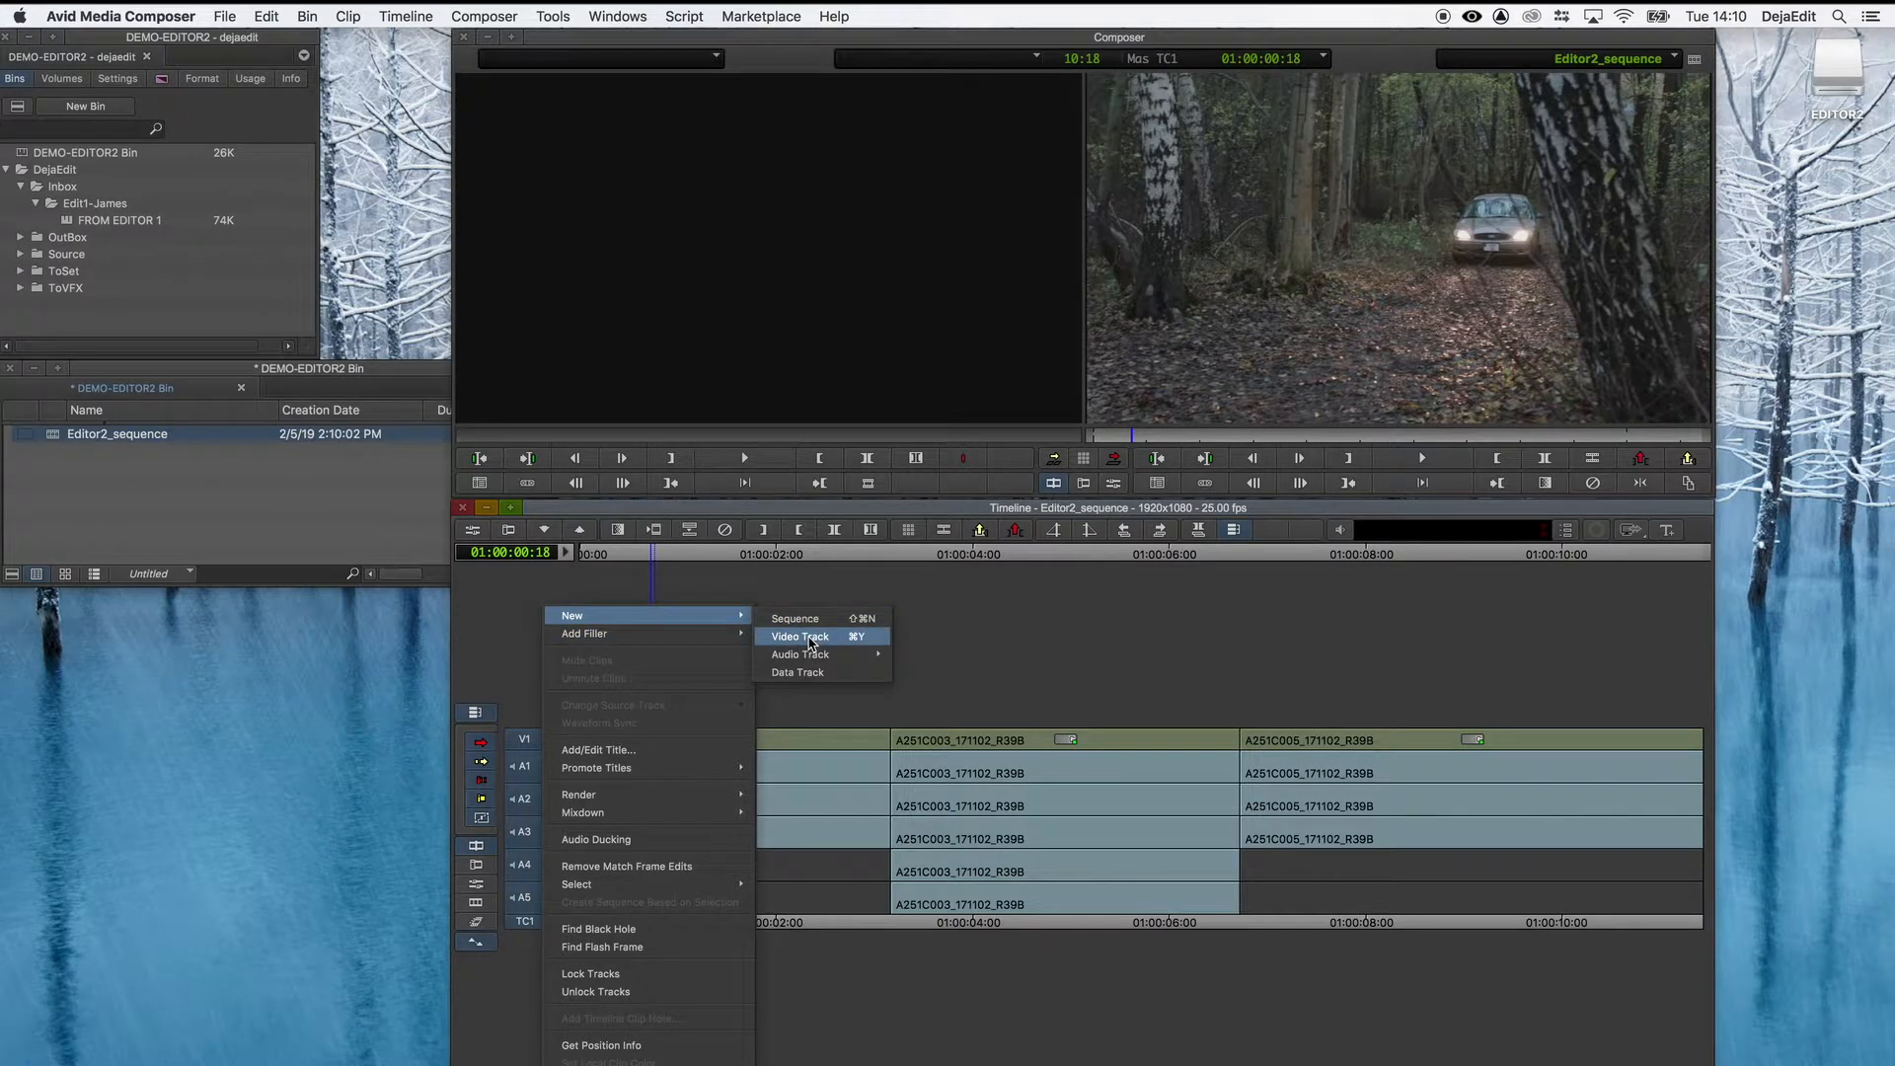
left_click(810, 638)
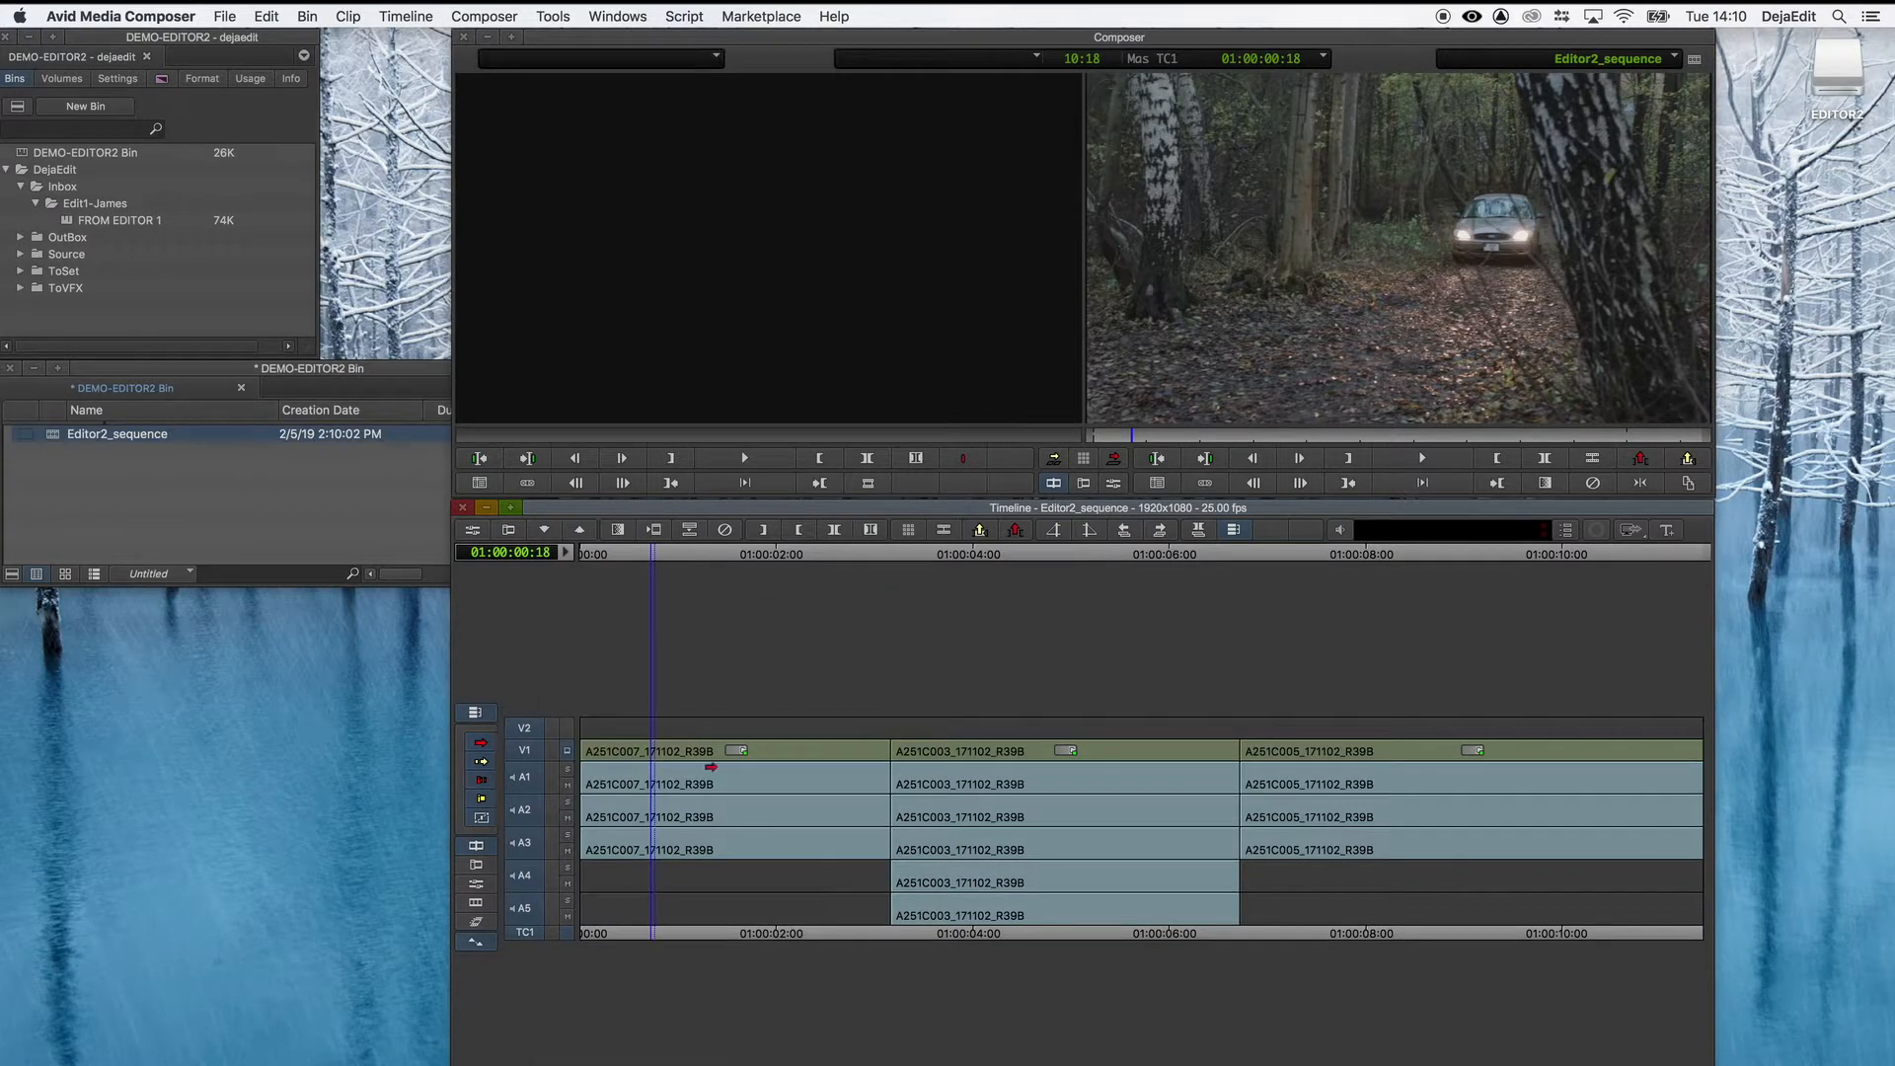
- Mark an In-to-Out range of 1:10 within the first clip of Editor2_sequence
left_click(647, 564)
key("i")
left_click(780, 558)
key("o")
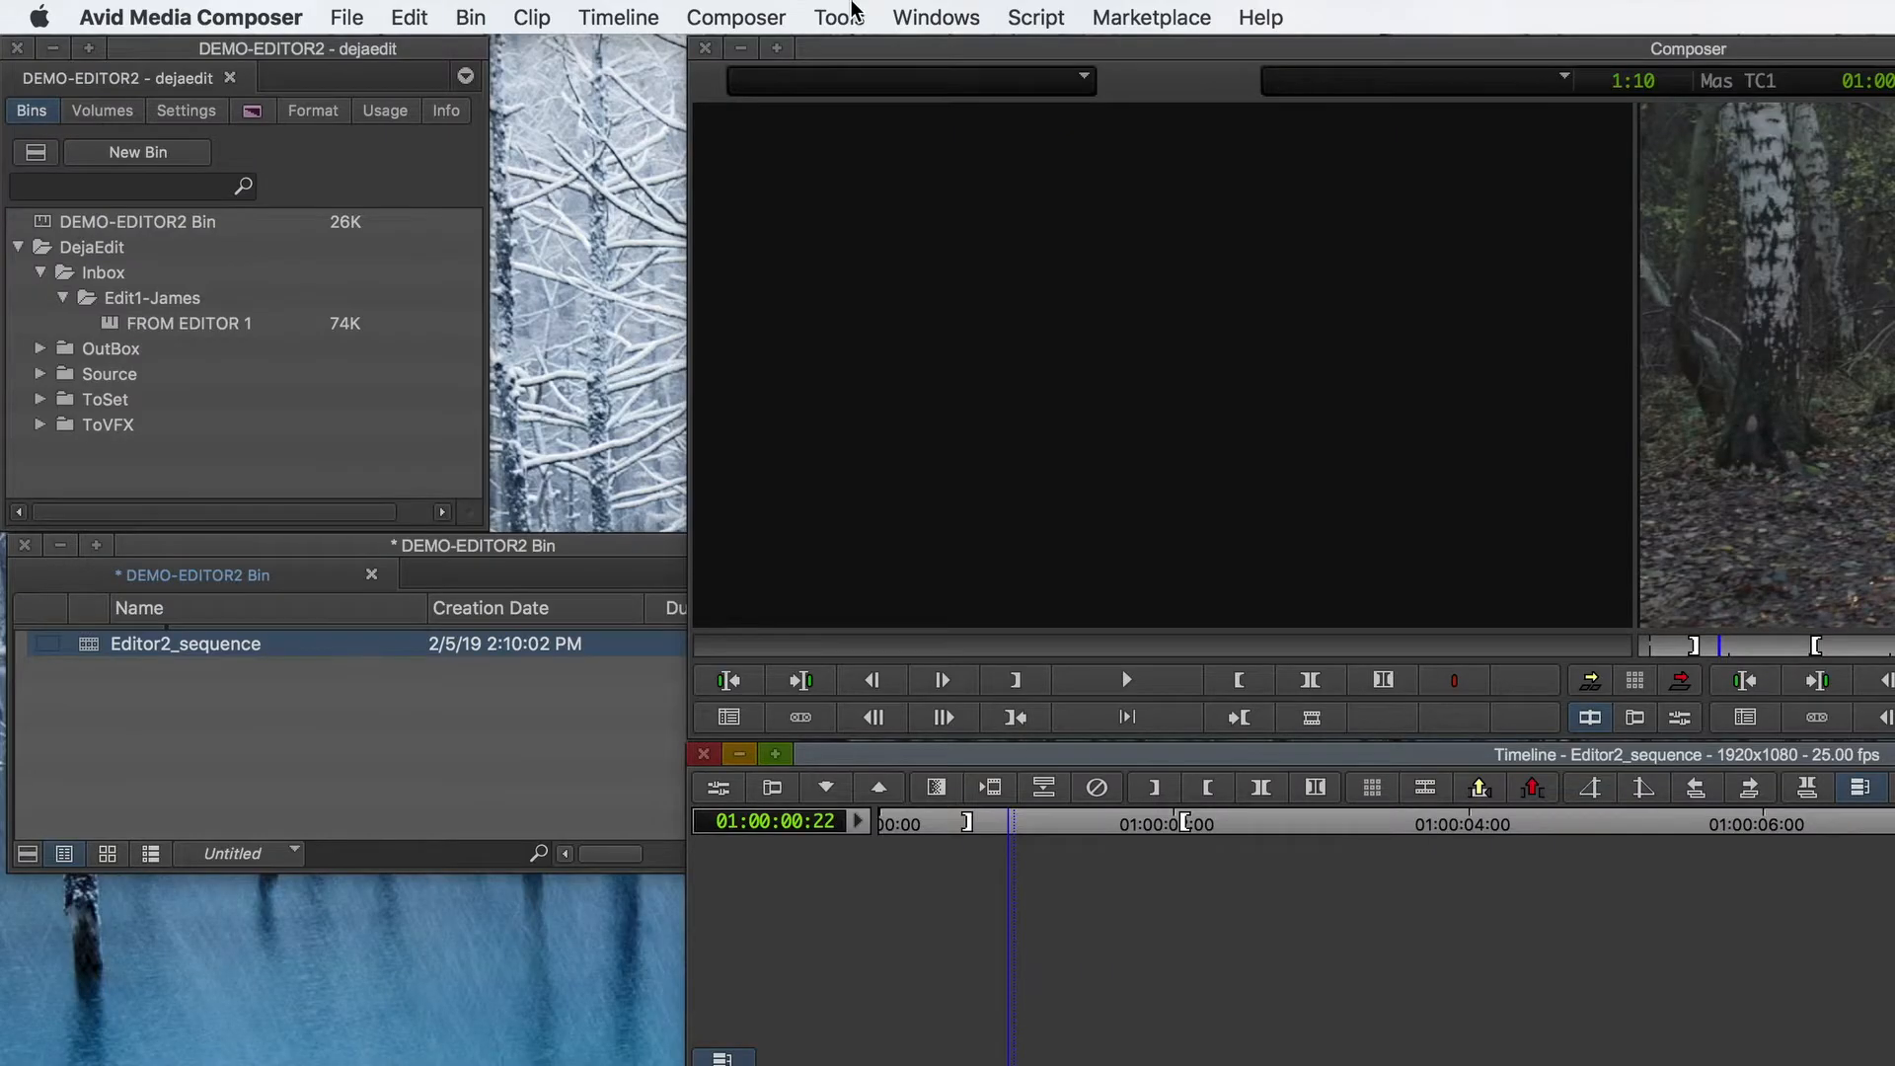
- Create a new title with the Title Tool and enter the text "Demo film" in the lower part of the frame
left_click(554, 16)
left_click(920, 488)
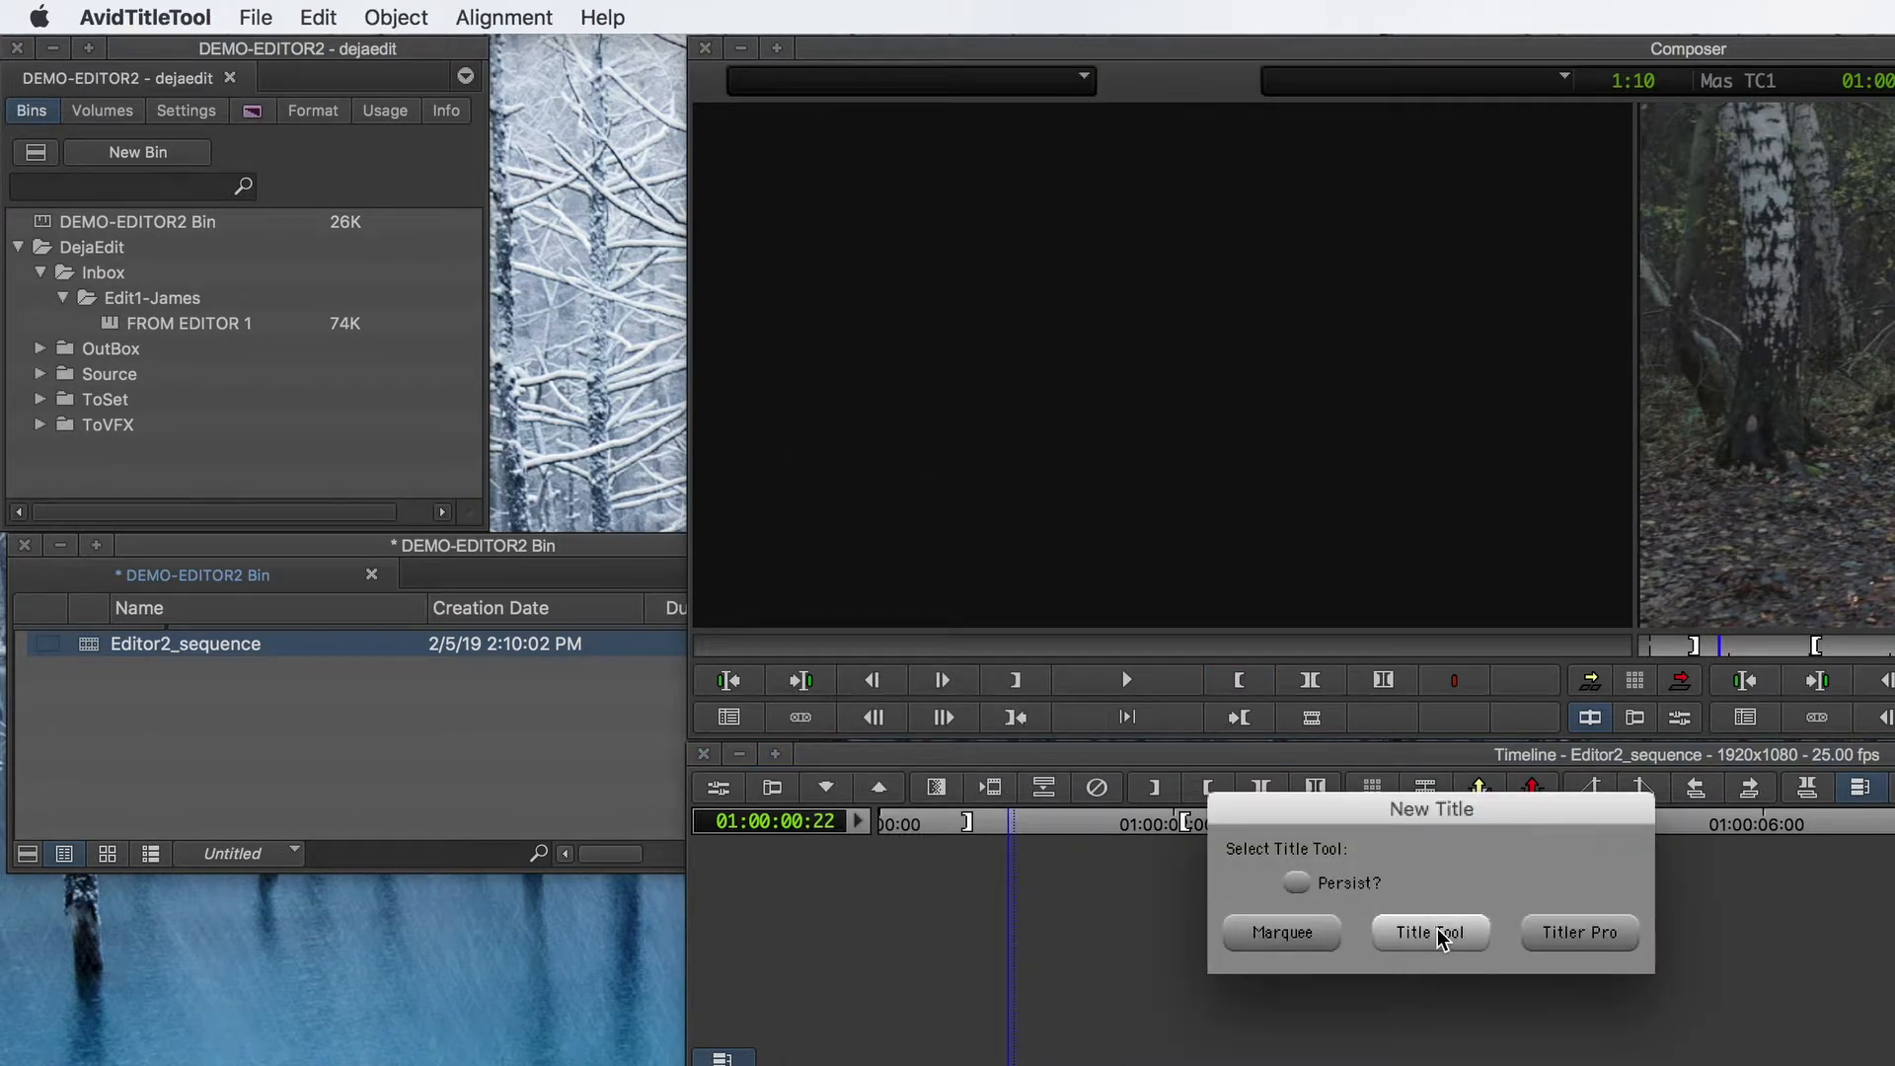
left_click(1439, 933)
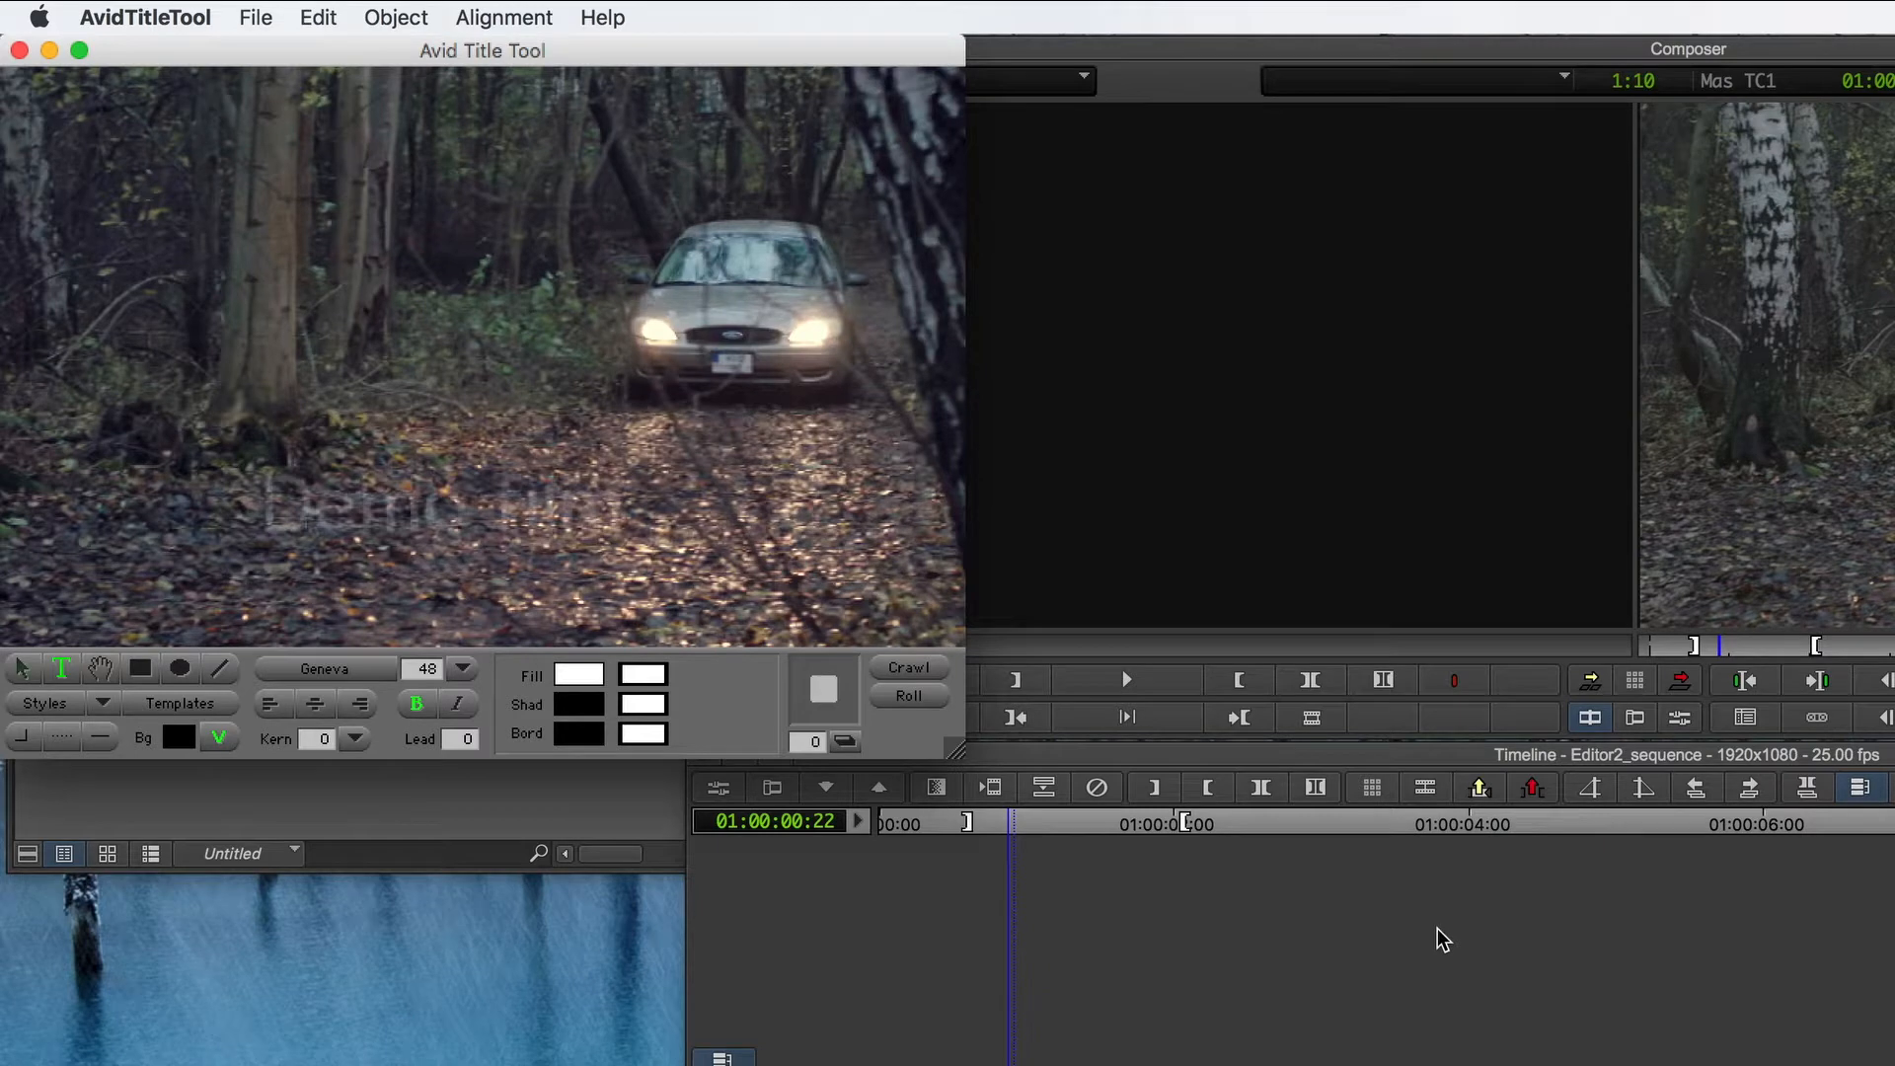
- Save the title as Untitled in DEMO-EDITOR2 Bin on the EDITOR2 drive, DNxHD 36 MXF, placed In to Out on the topmost track
left_click(19, 51)
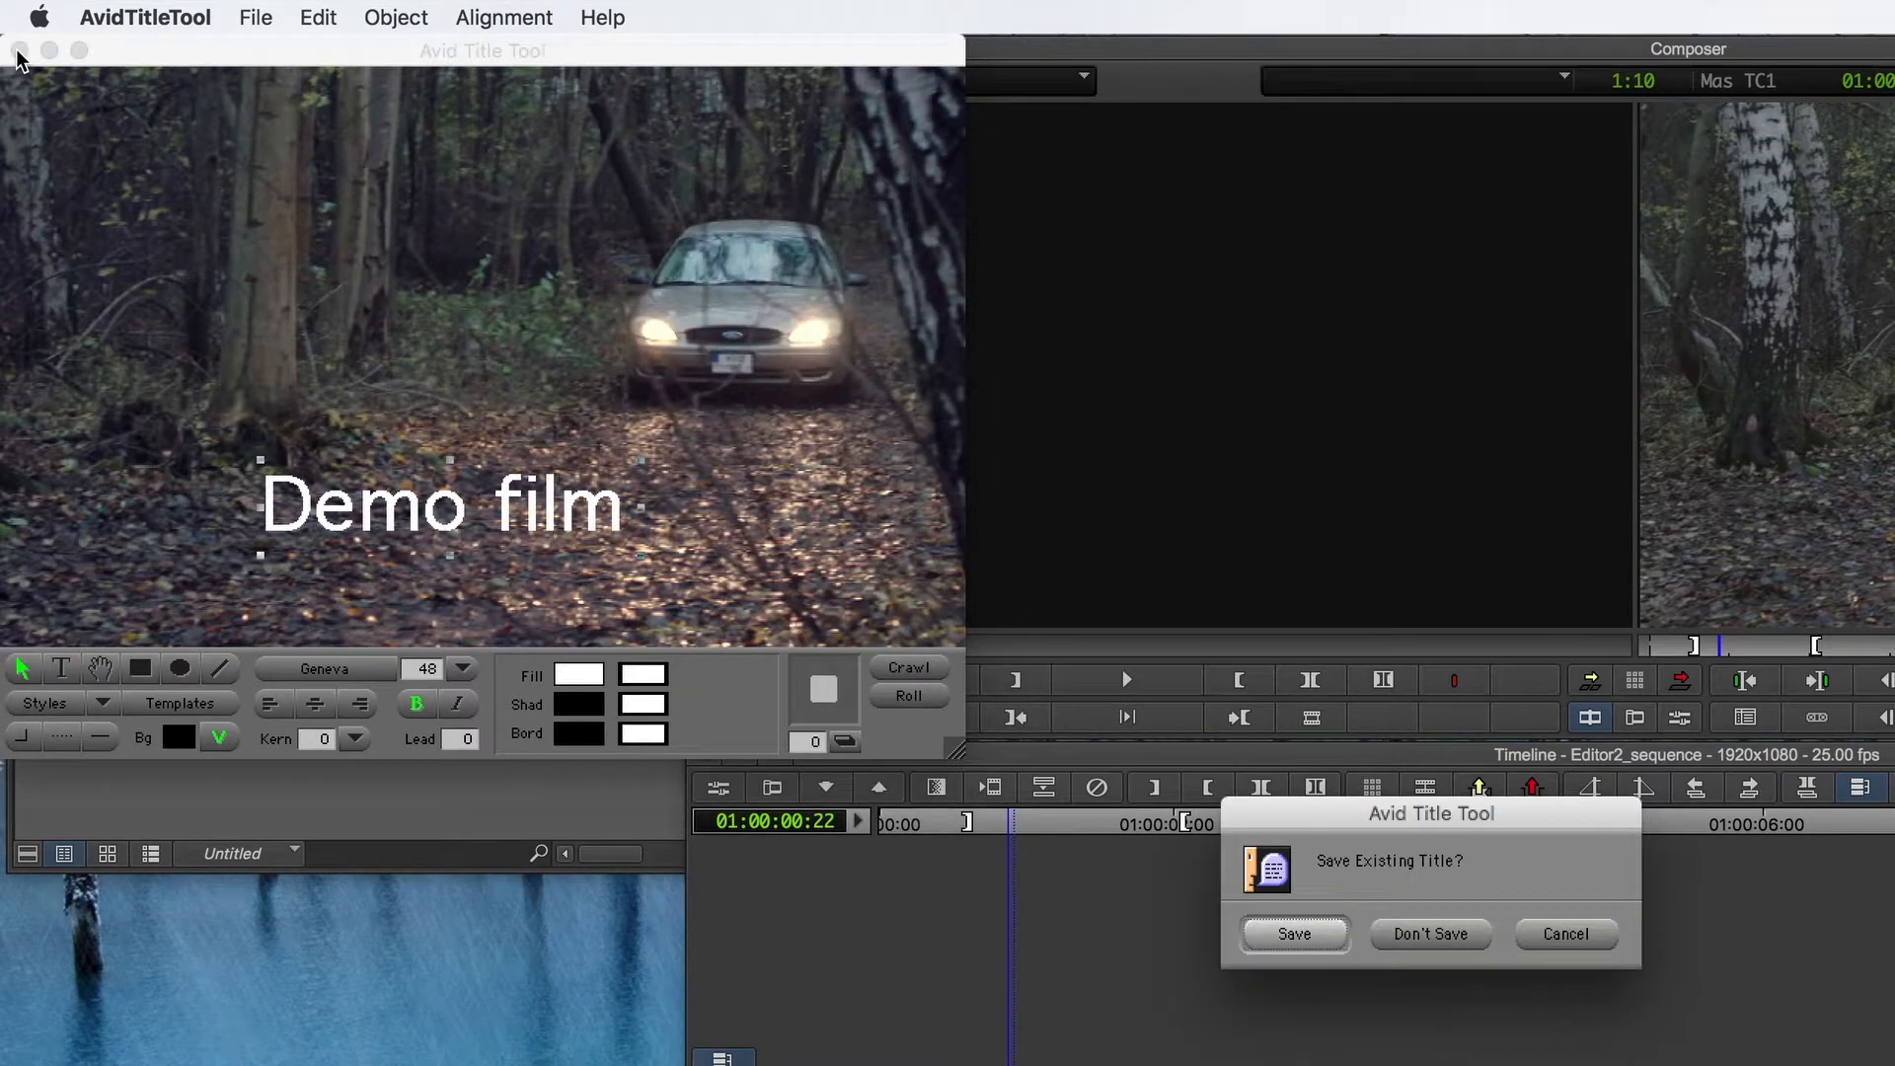
left_click(1295, 936)
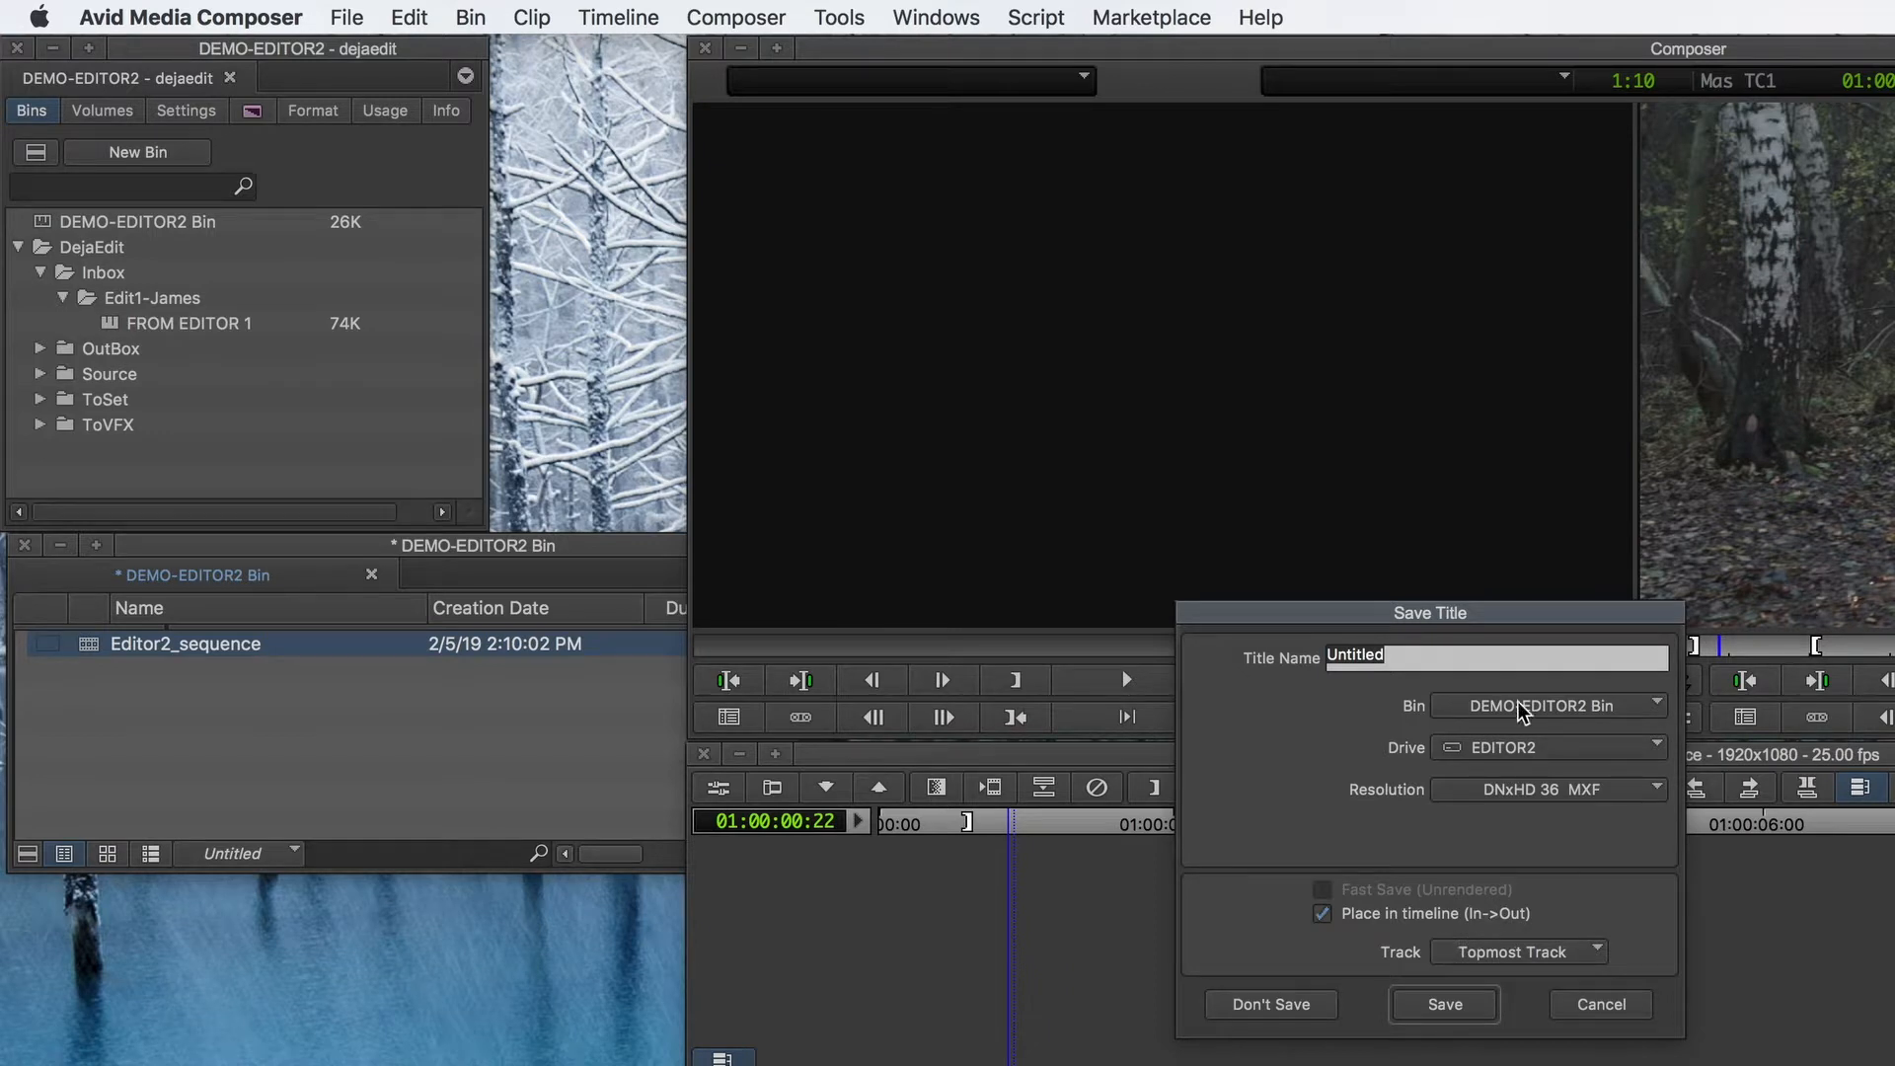
left_click(1538, 750)
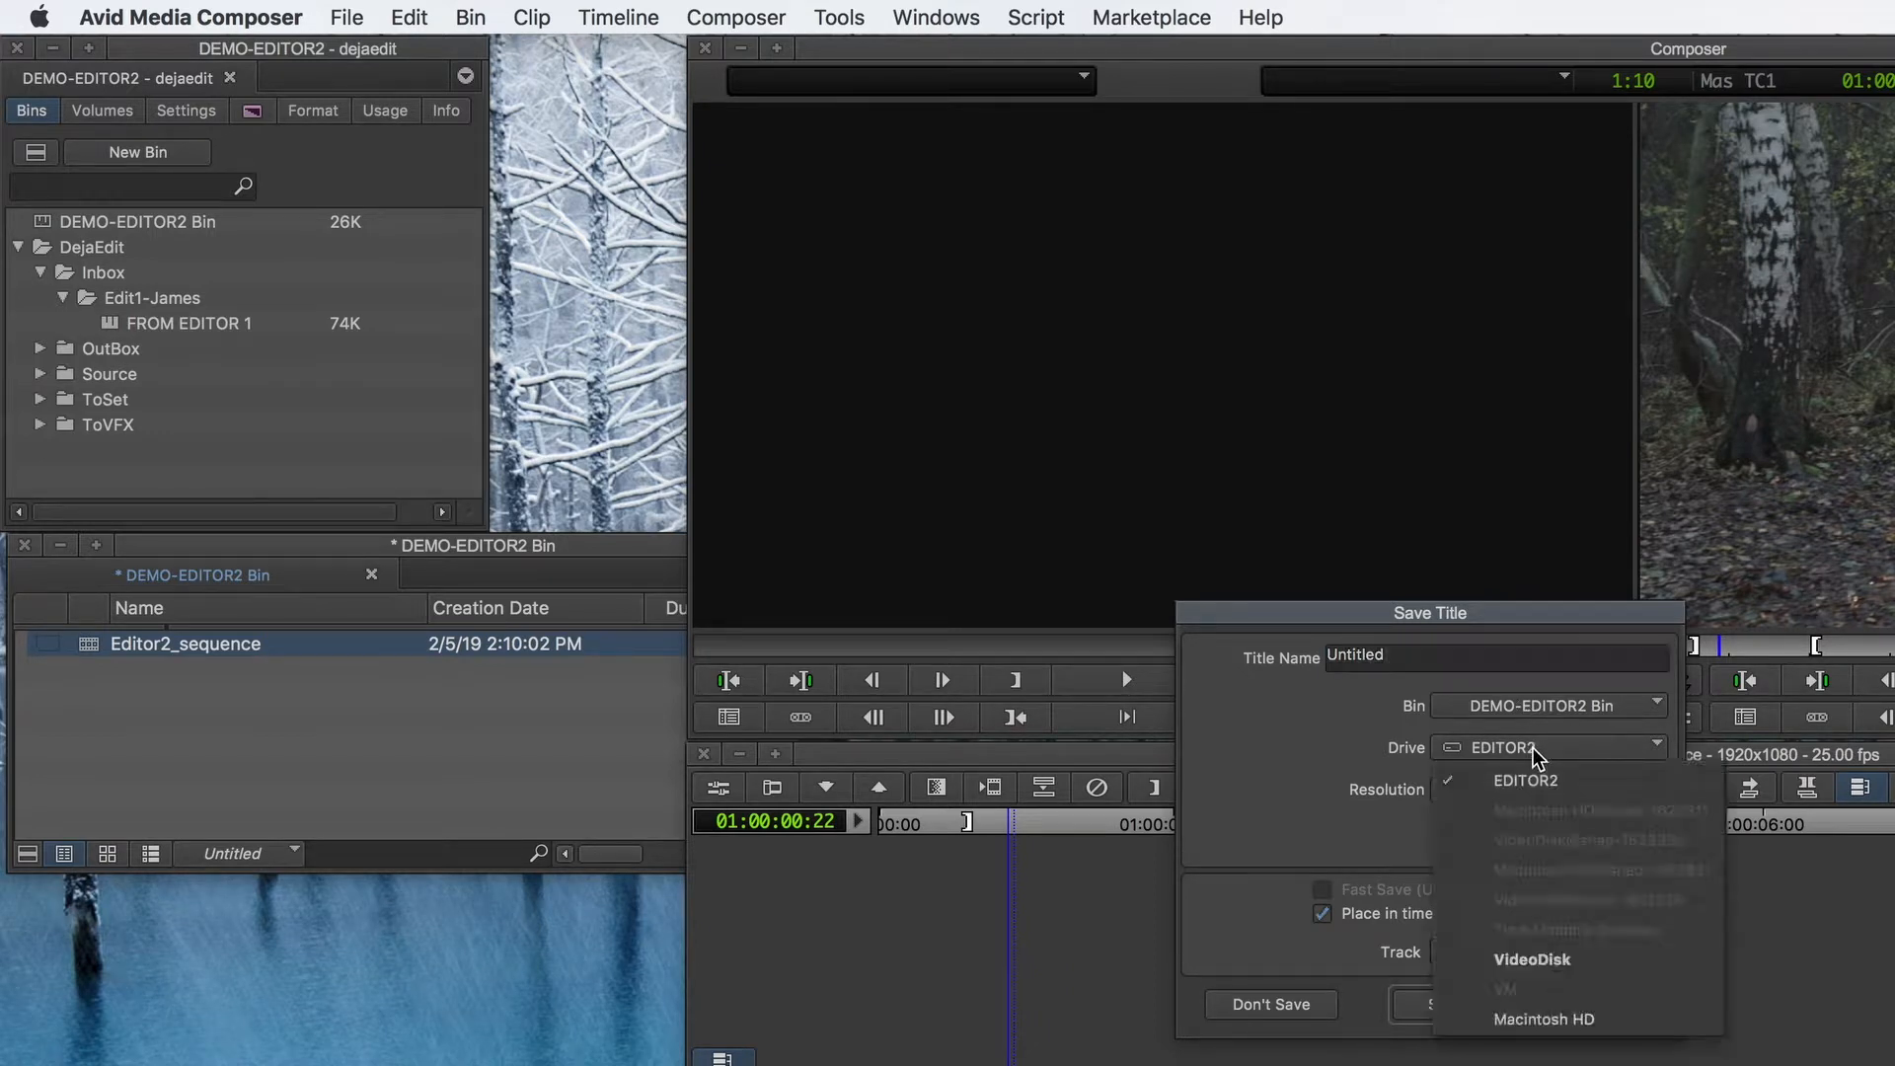
left_click(1609, 758)
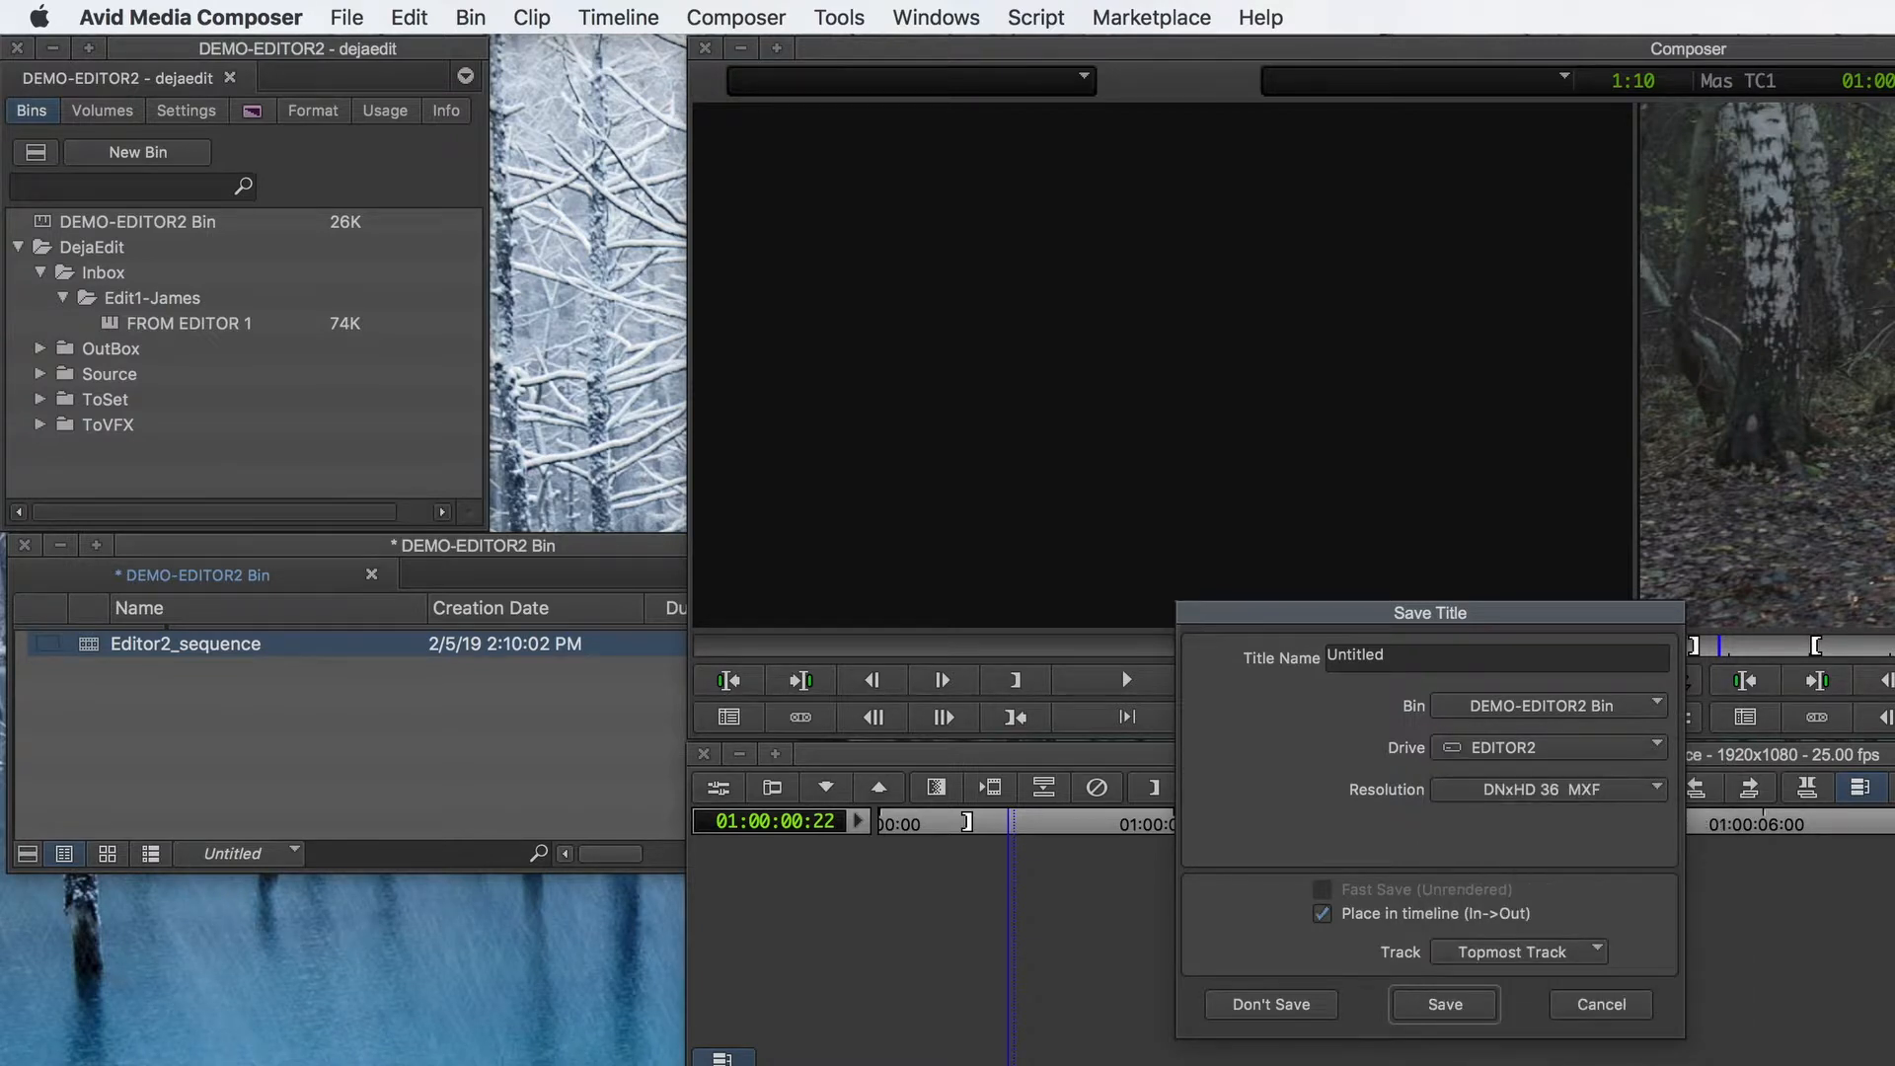
key("super+Tab")
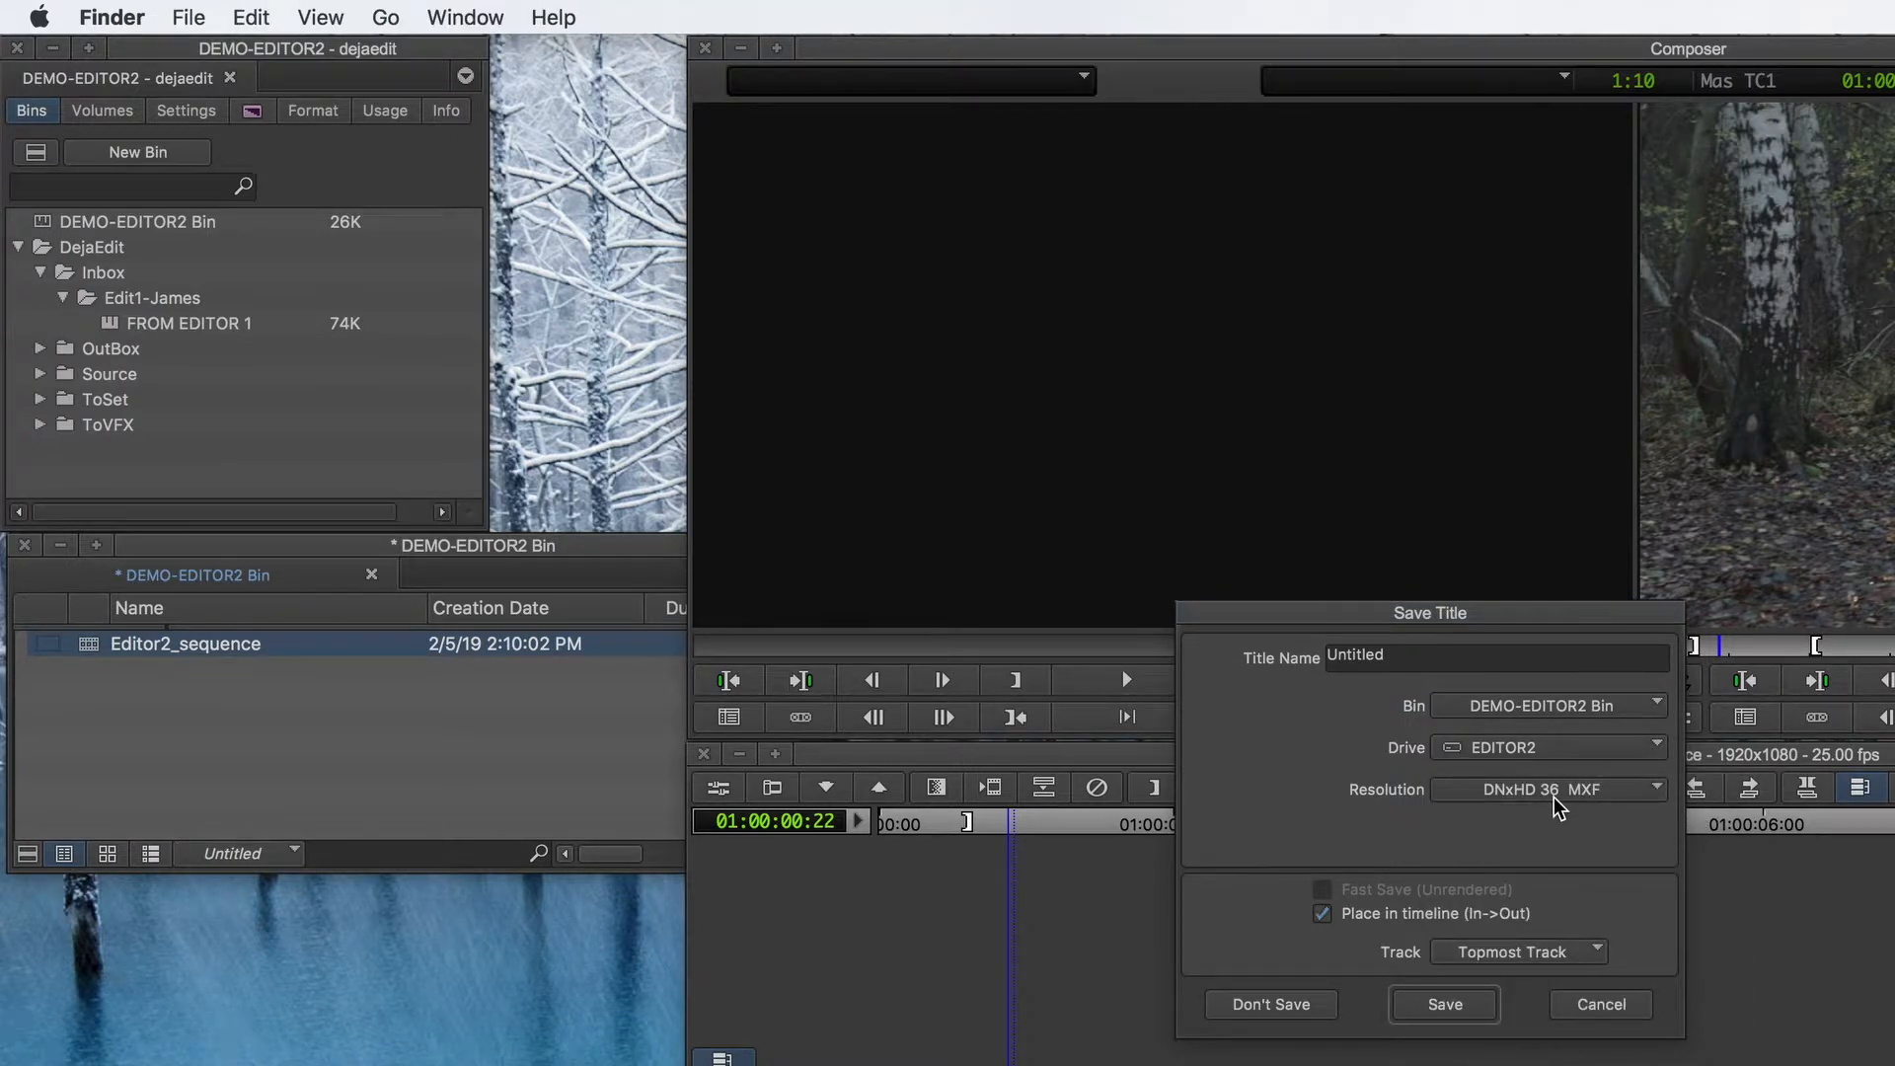
left_click(1445, 1005)
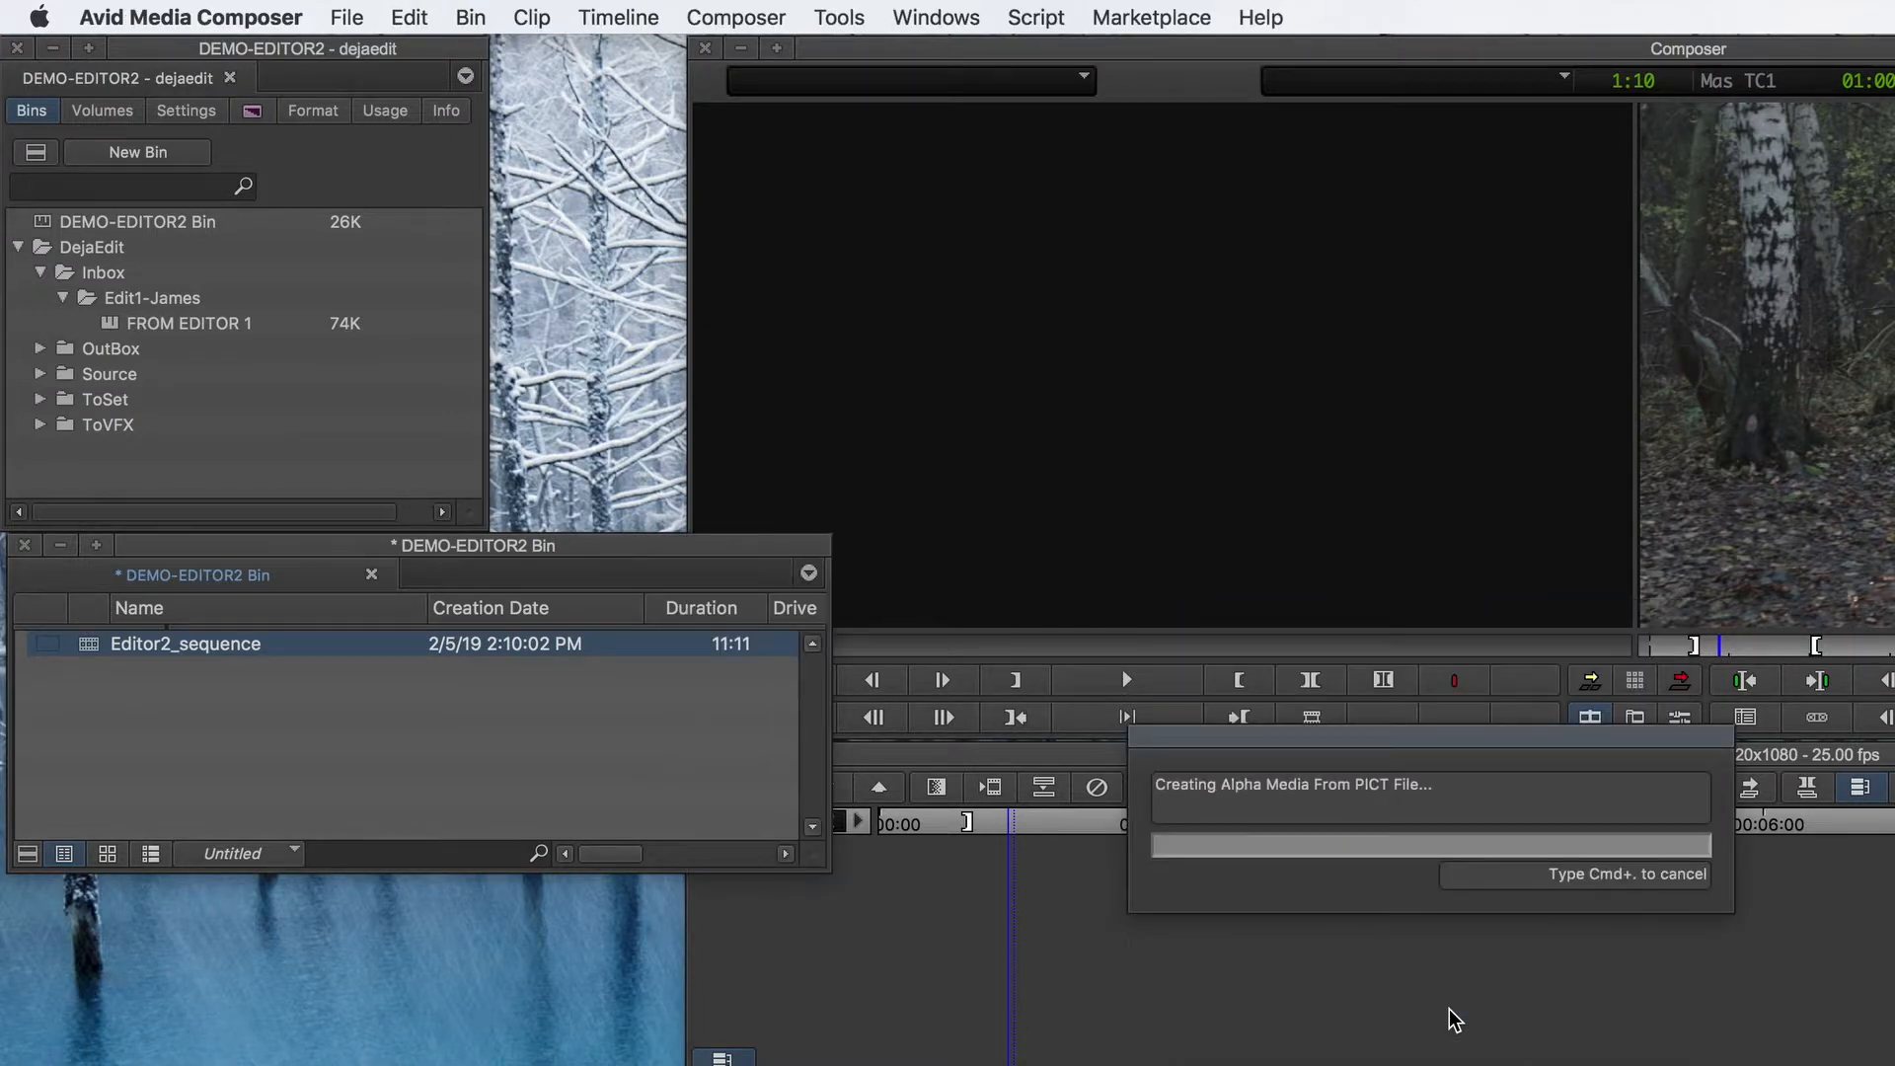
- Scrub the start of Editor2_sequence to review the title placed over the first clip
left_click(1031, 834)
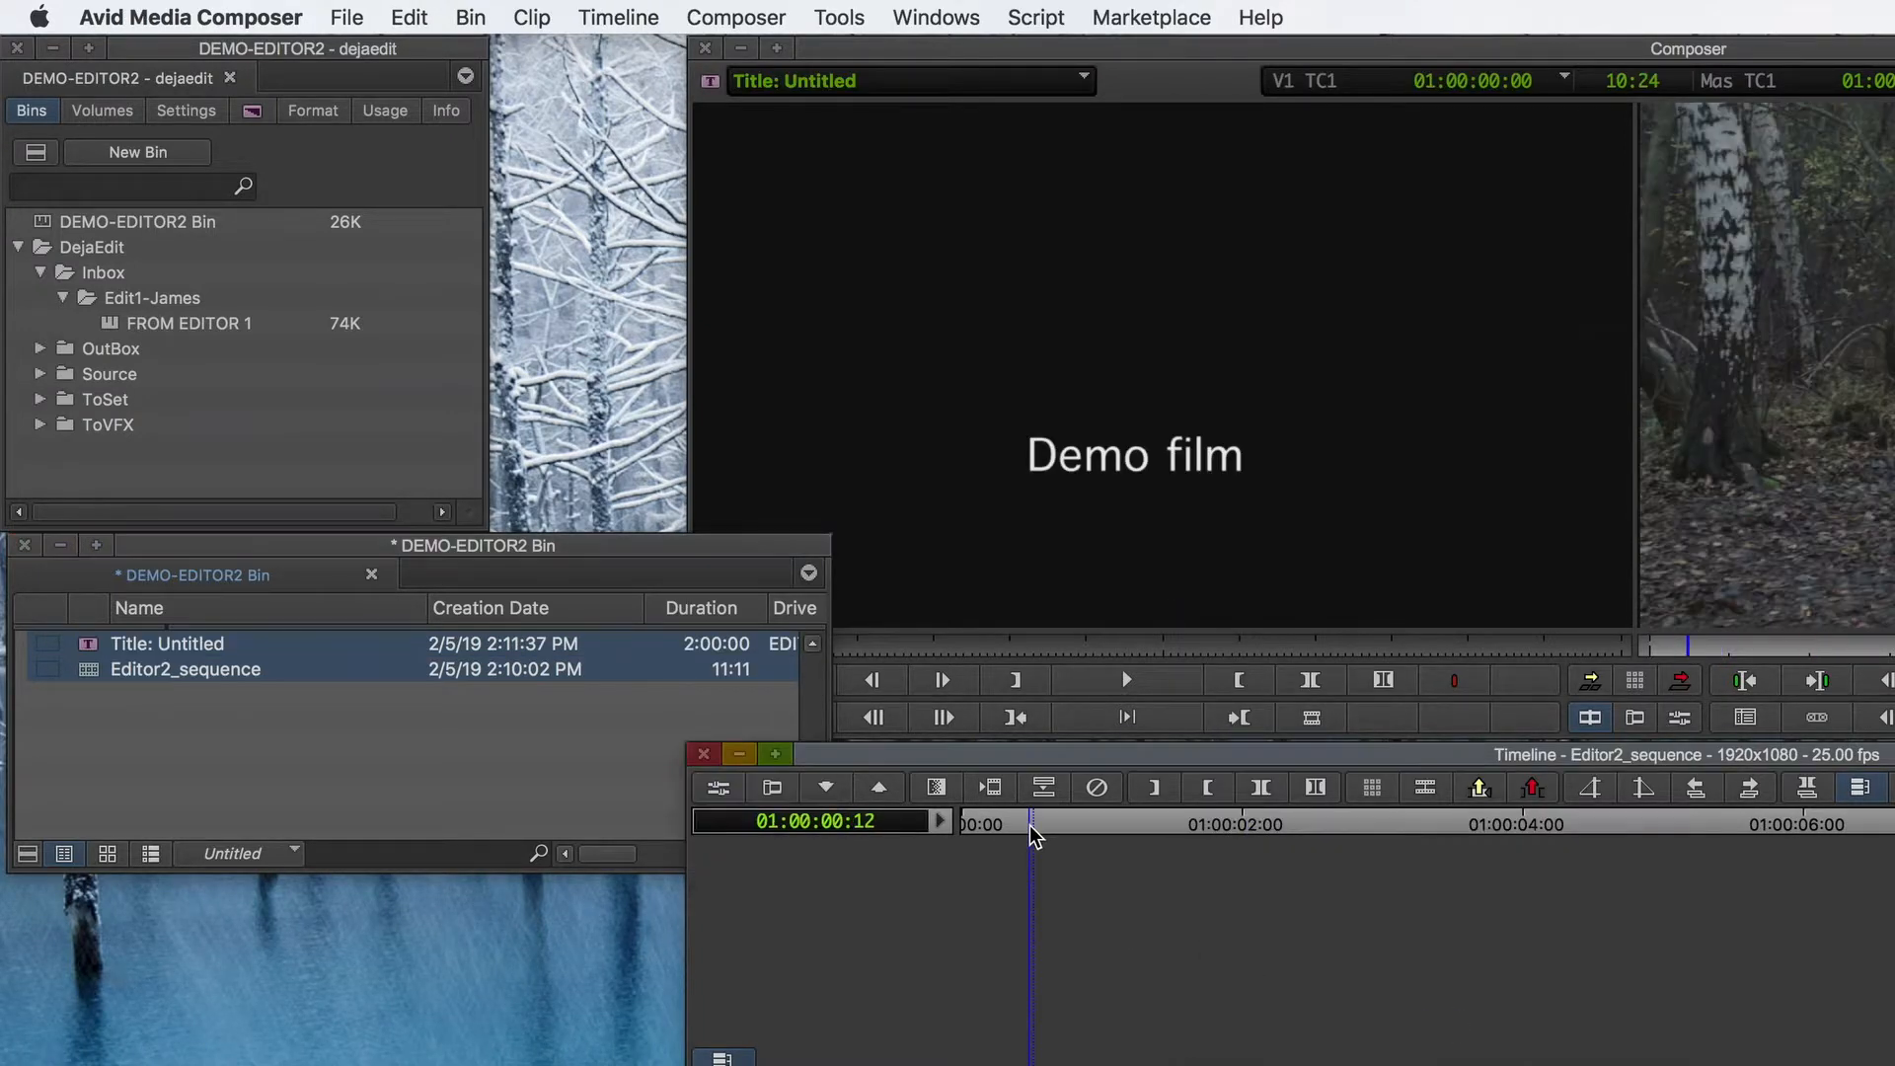
left_click_drag(1031, 834, 1012, 831)
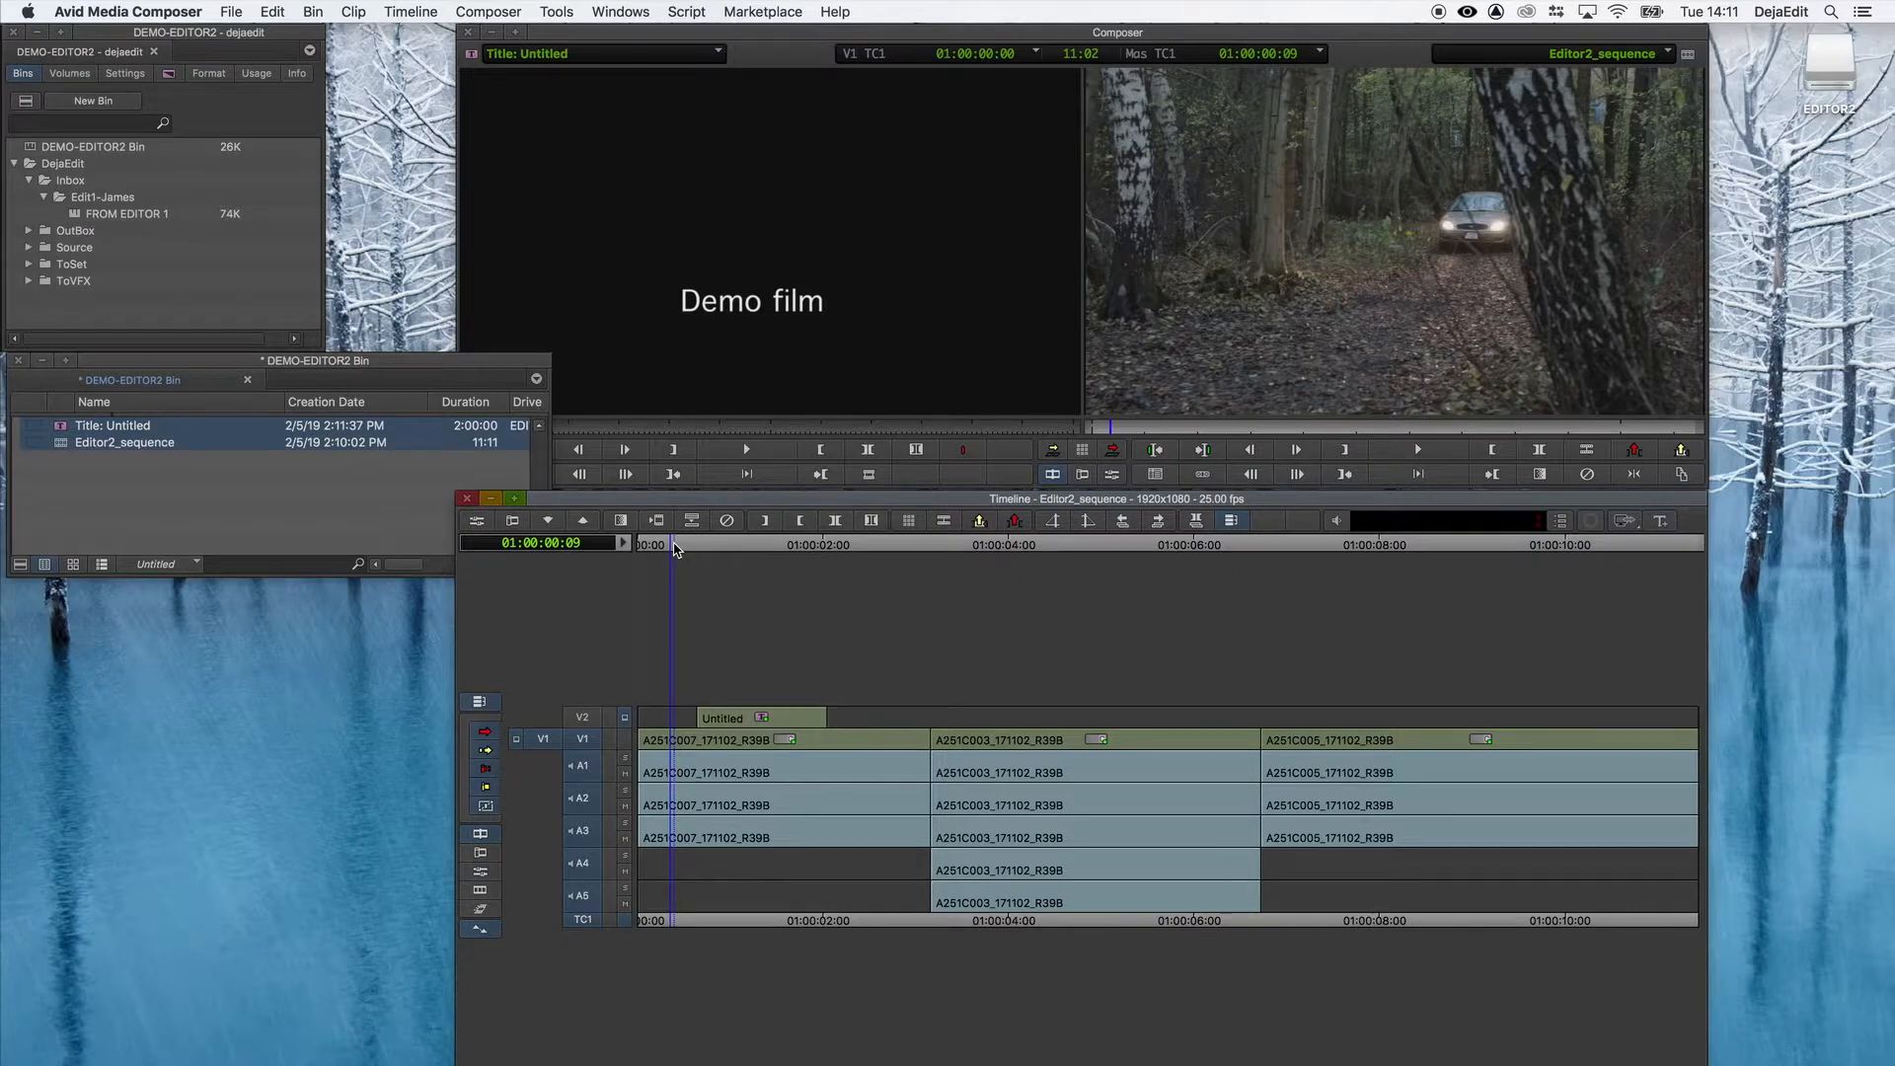
left_click_drag(676, 550, 844, 563)
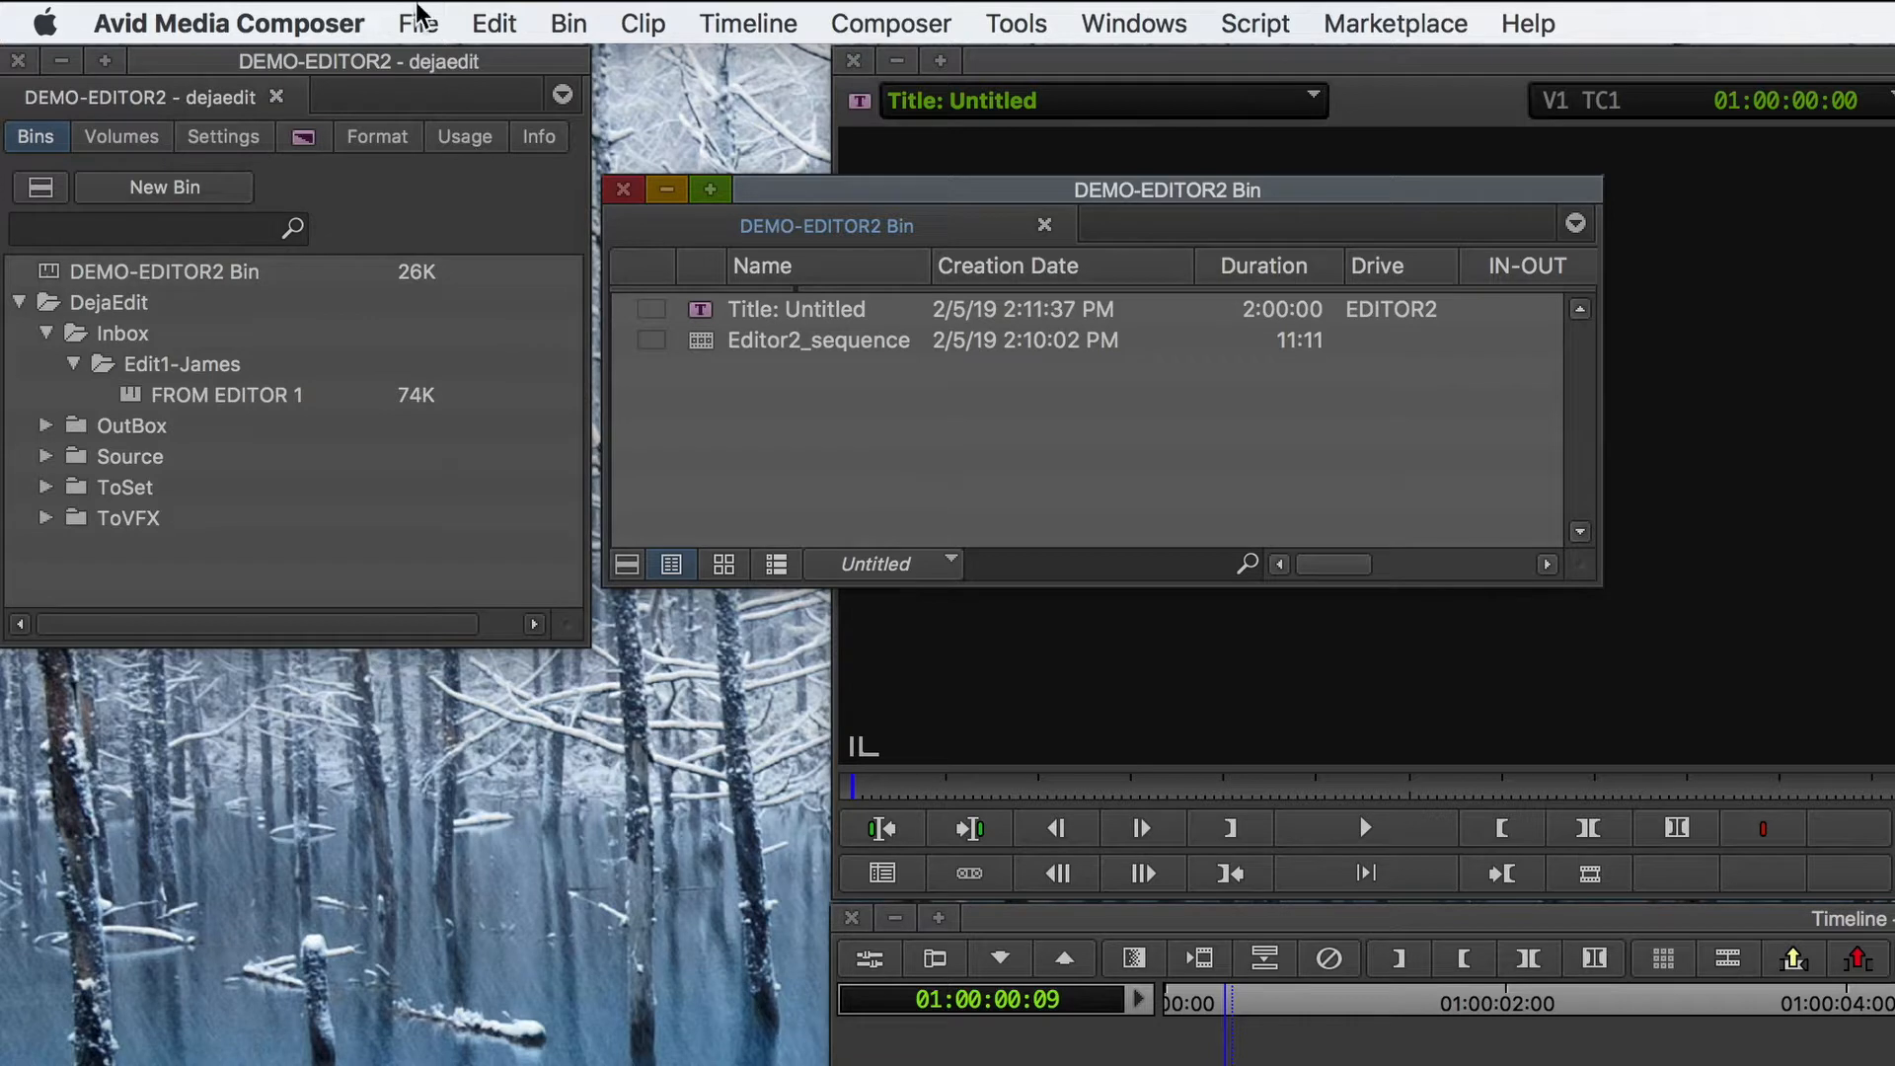
- Create a new bin in the DEMO-EDITOR2 project and name it FROM EDITOR 2
left_click(231, 10)
left_click(419, 12)
left_click(187, 186)
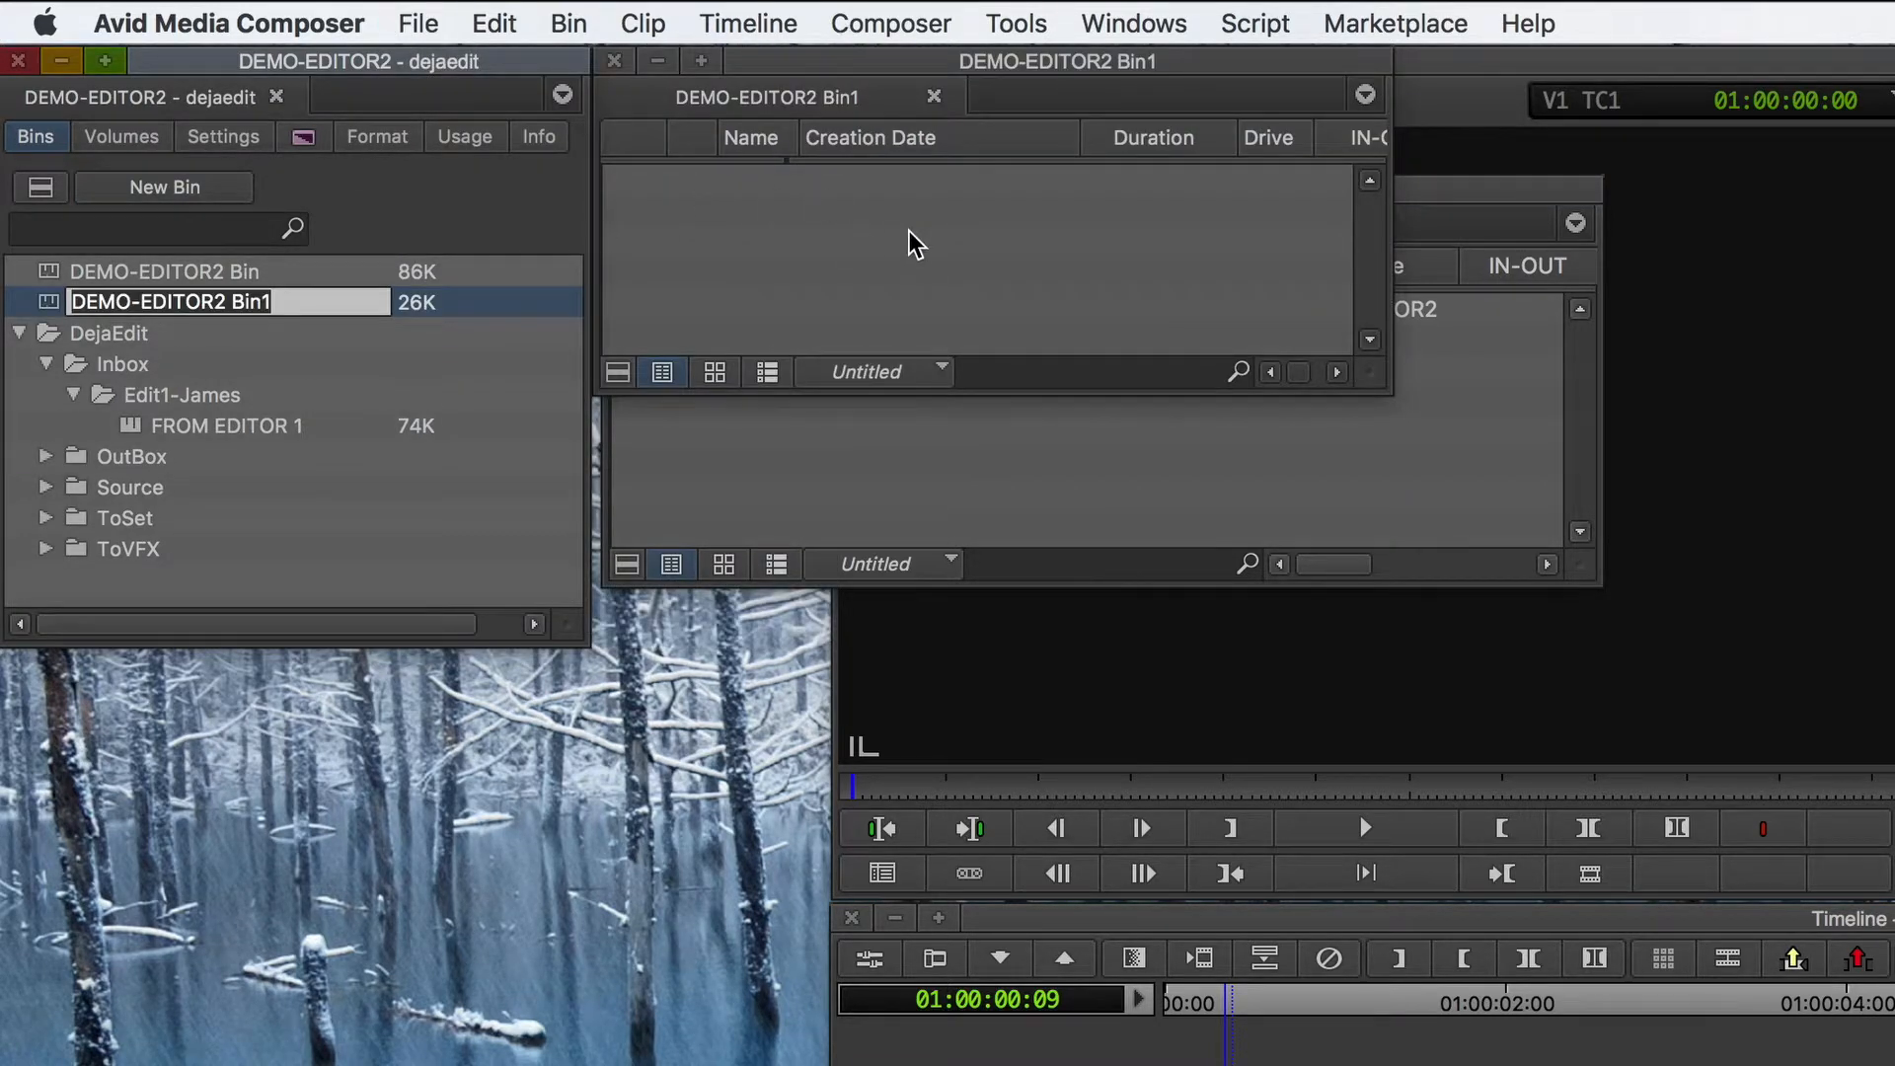
type("FROM")
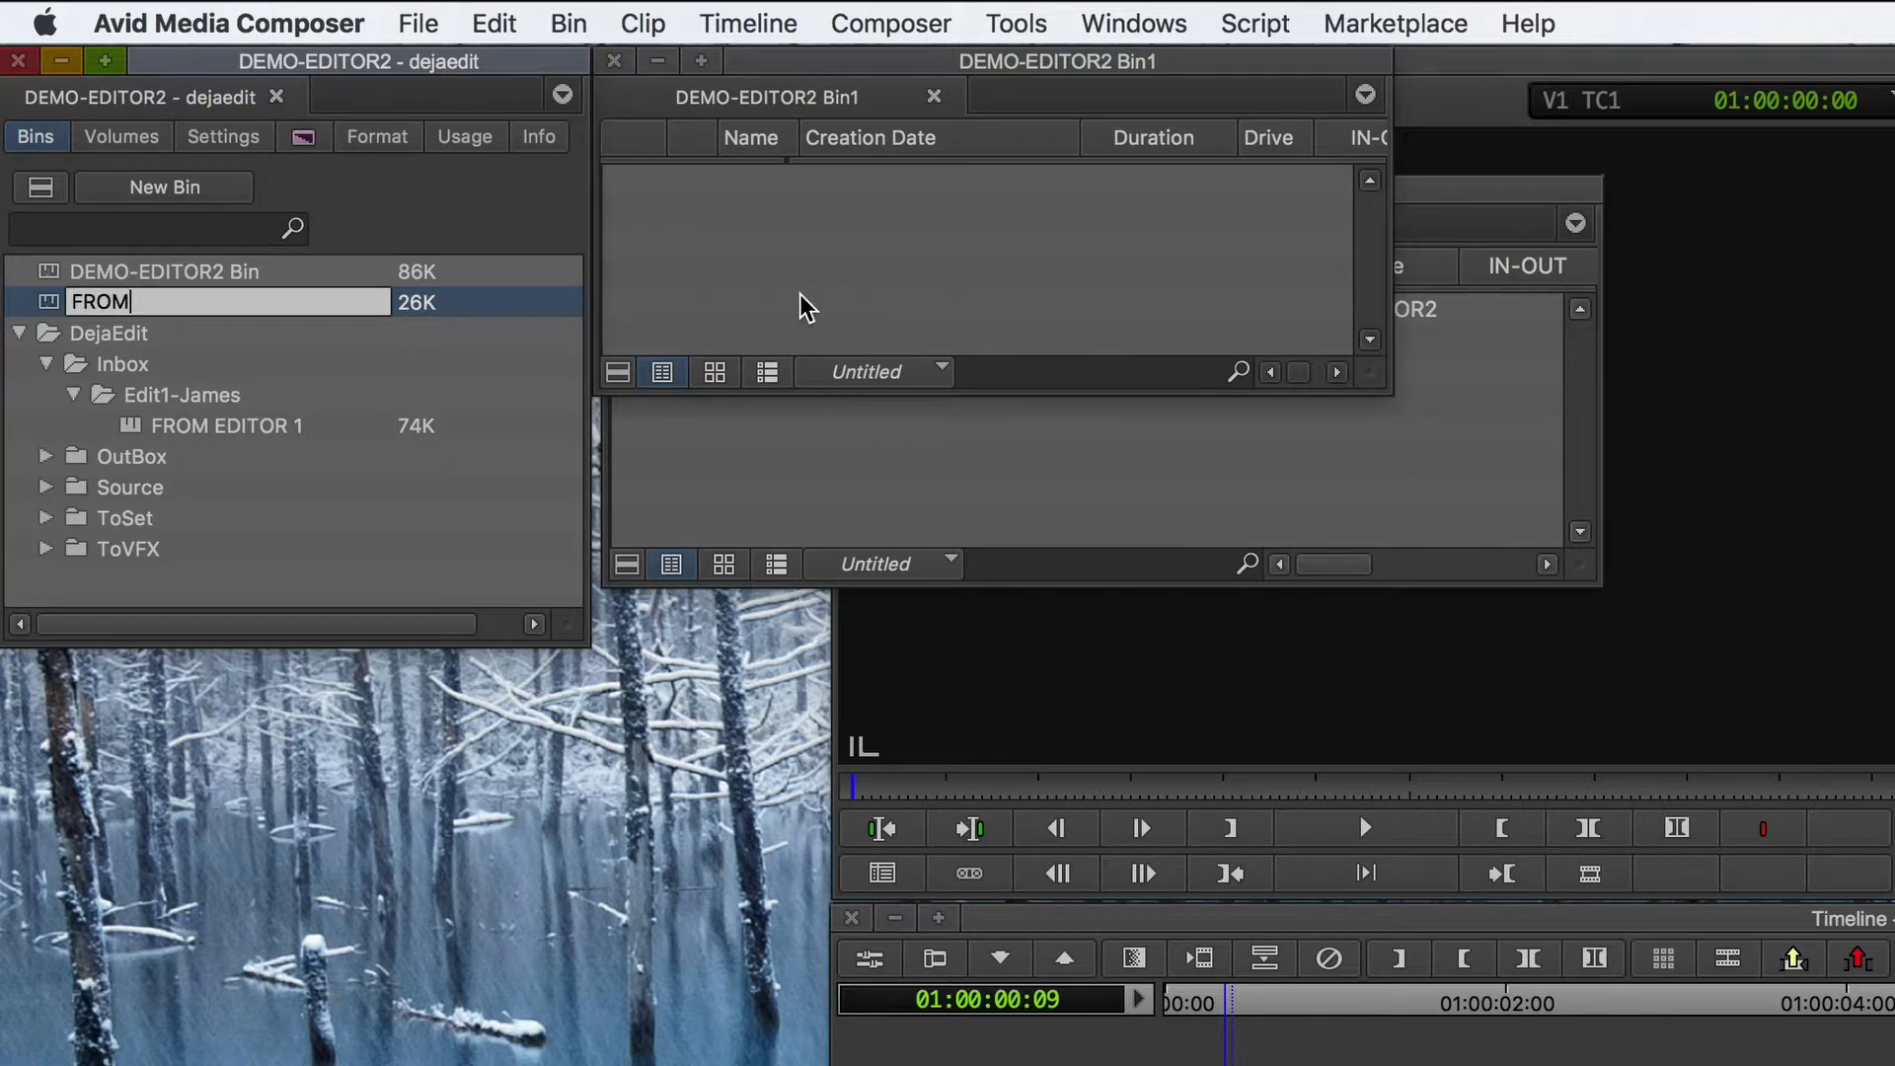
type("DITOR 2")
key("Return")
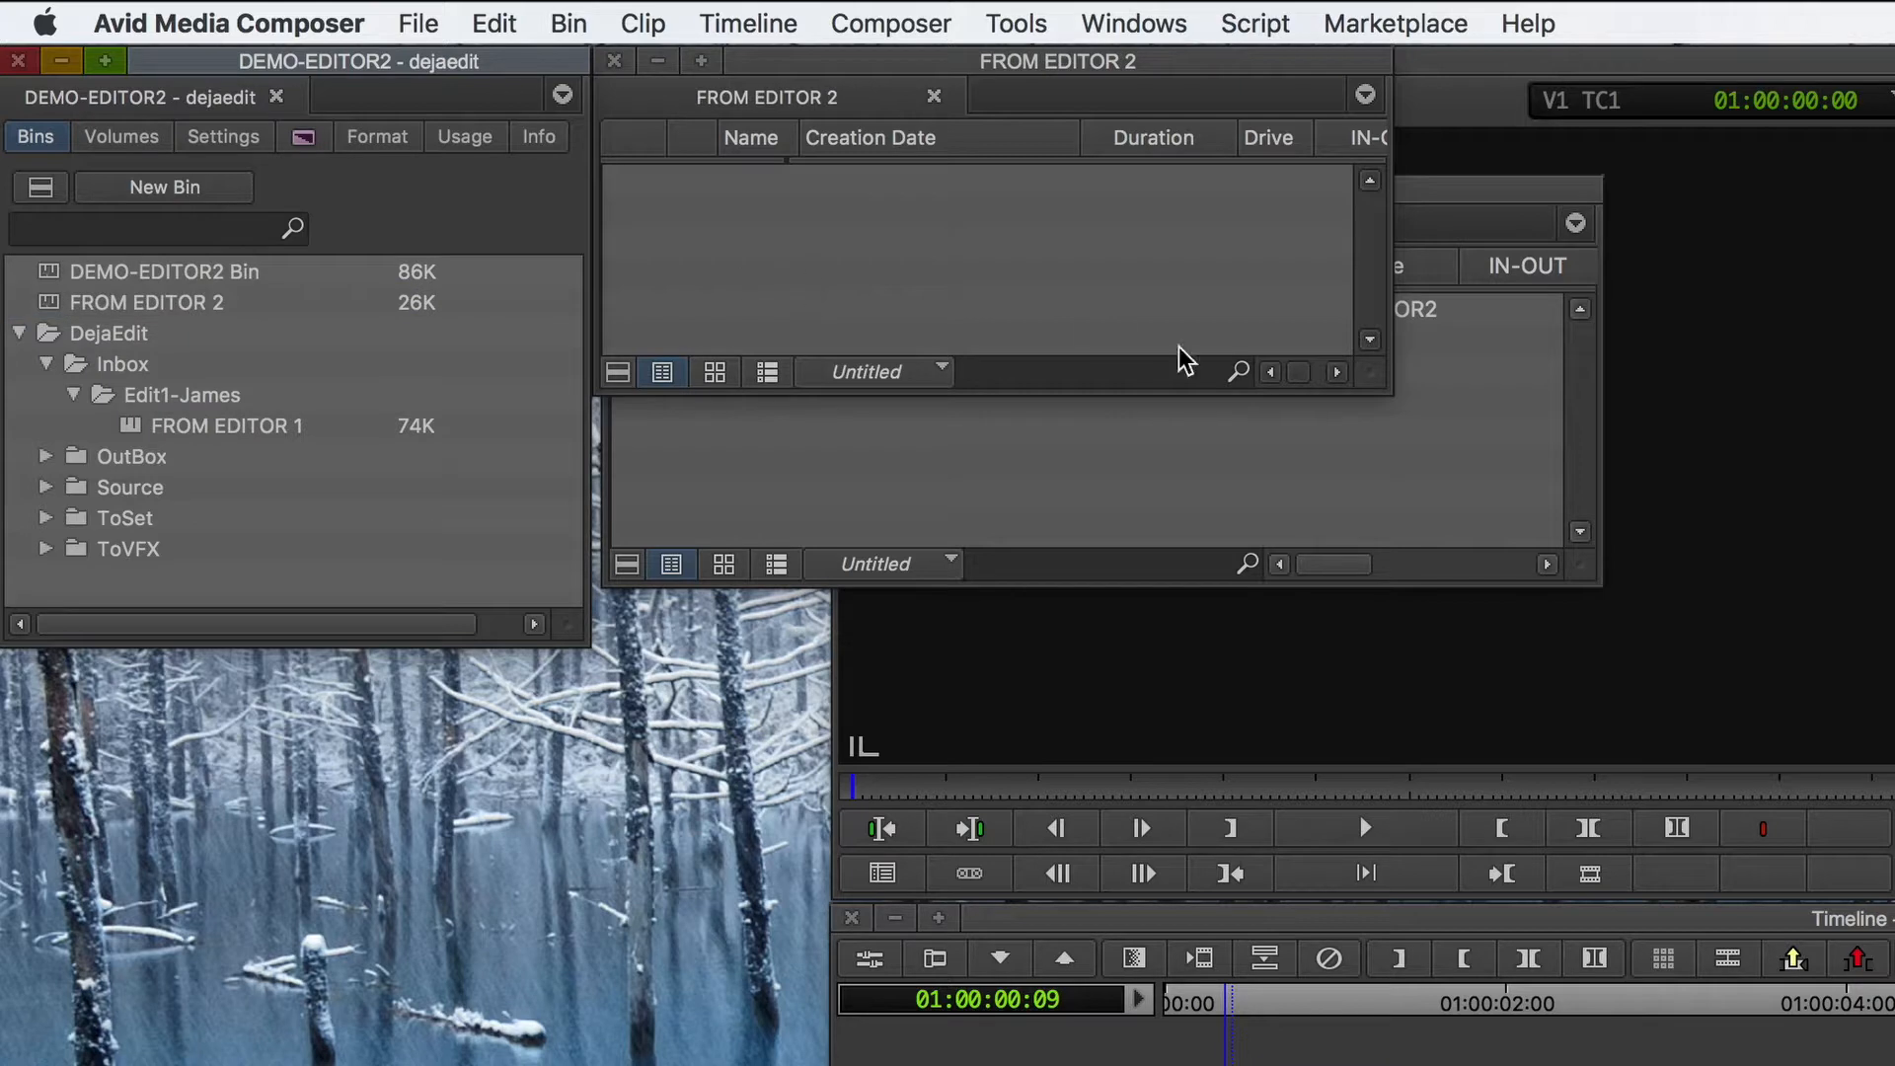
- Move the DEMO-EDITOR2 Bin window clear of the new bin and copy Editor2_sequence into FROM EDITOR 2
left_click(1203, 464)
left_click_drag(853, 190, 851, 608)
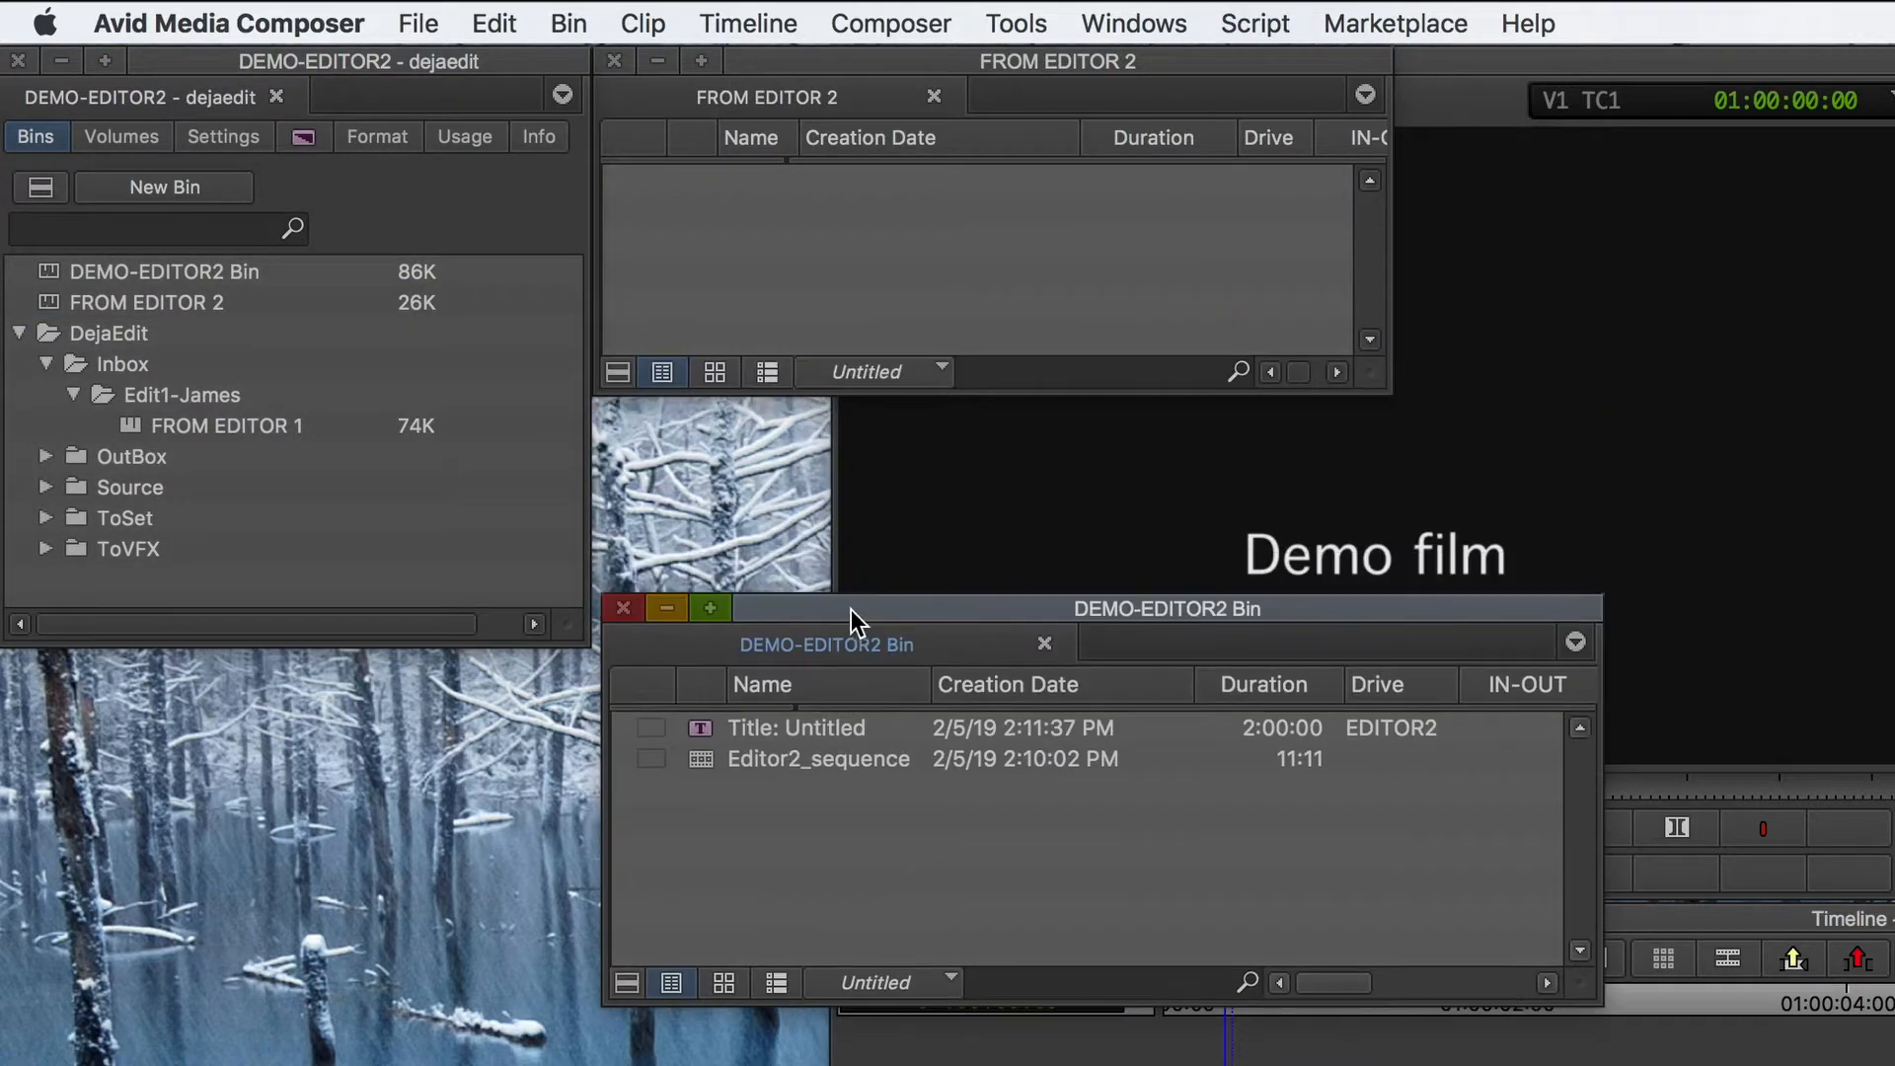
left_click(703, 769)
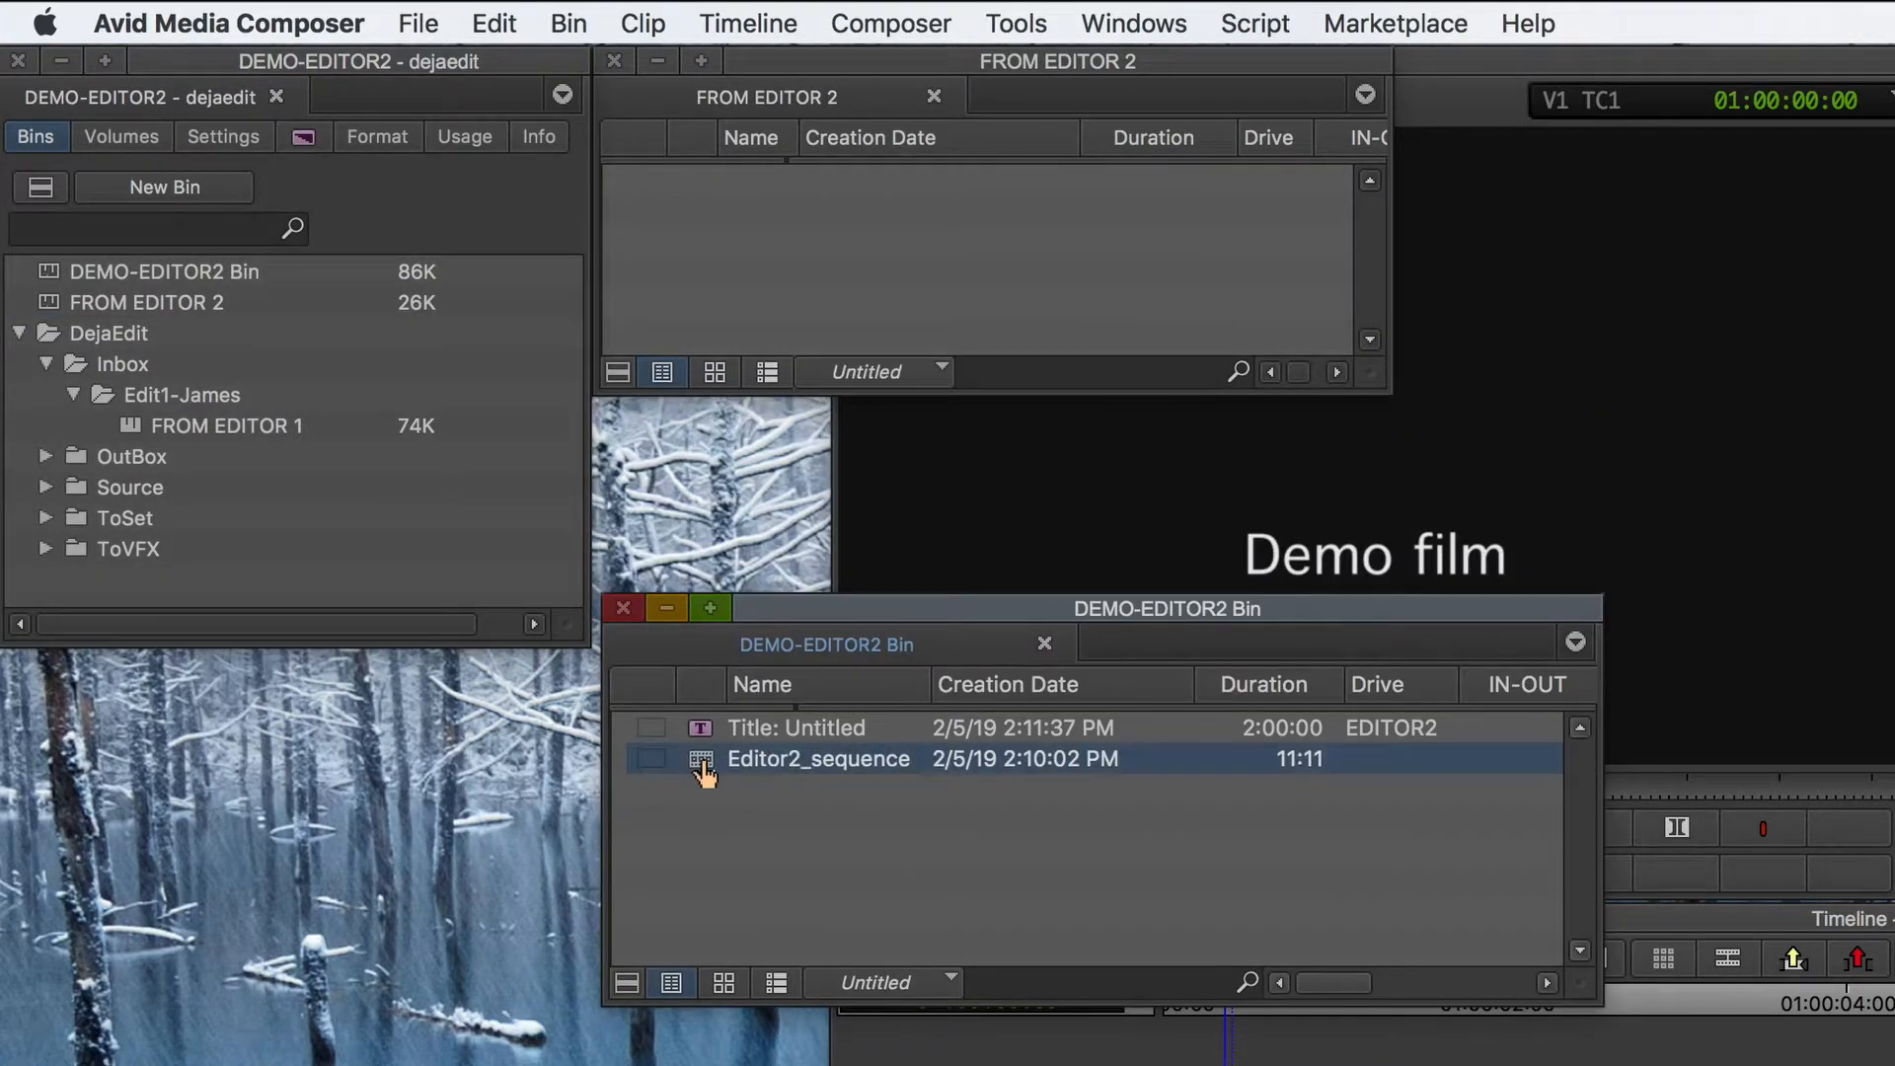
left_click_drag(703, 769, 724, 283)
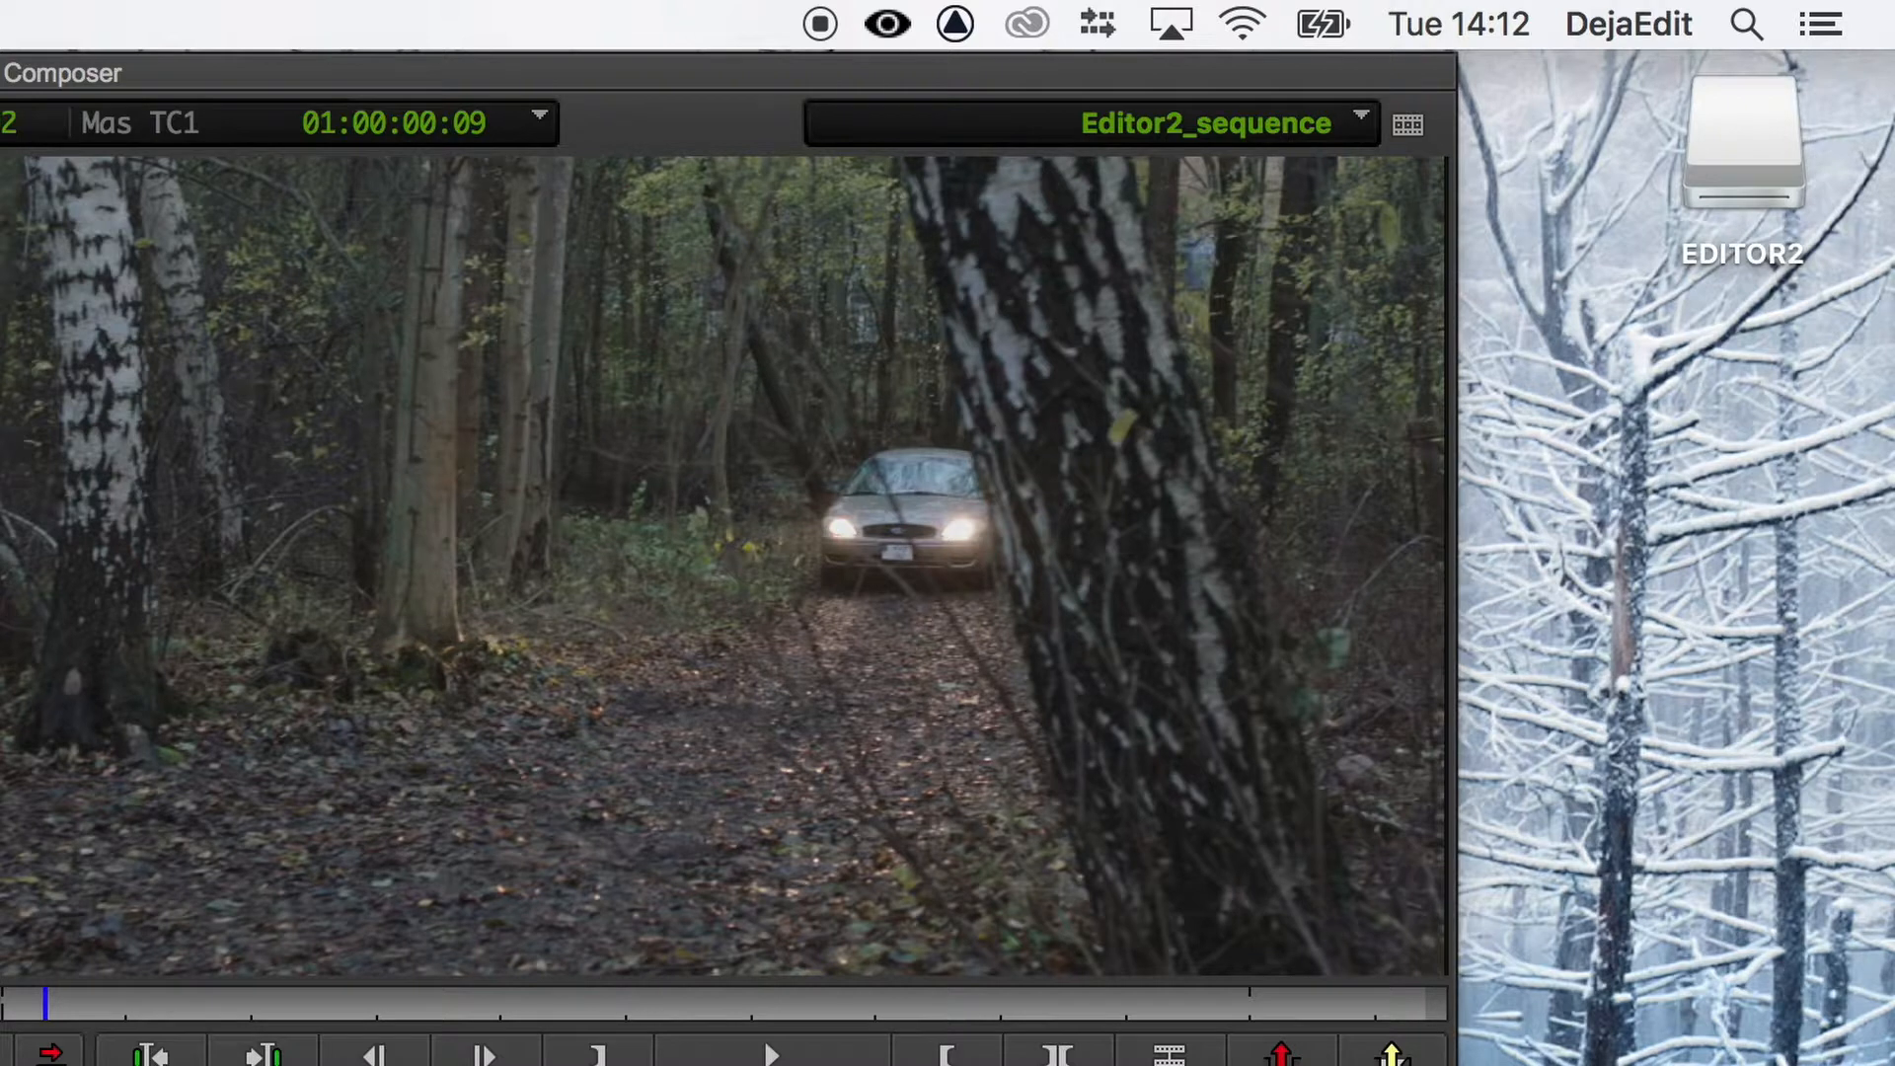
- Force a DejaEdit MediaSync to transfer the new title media and check its status
left_click(887, 24)
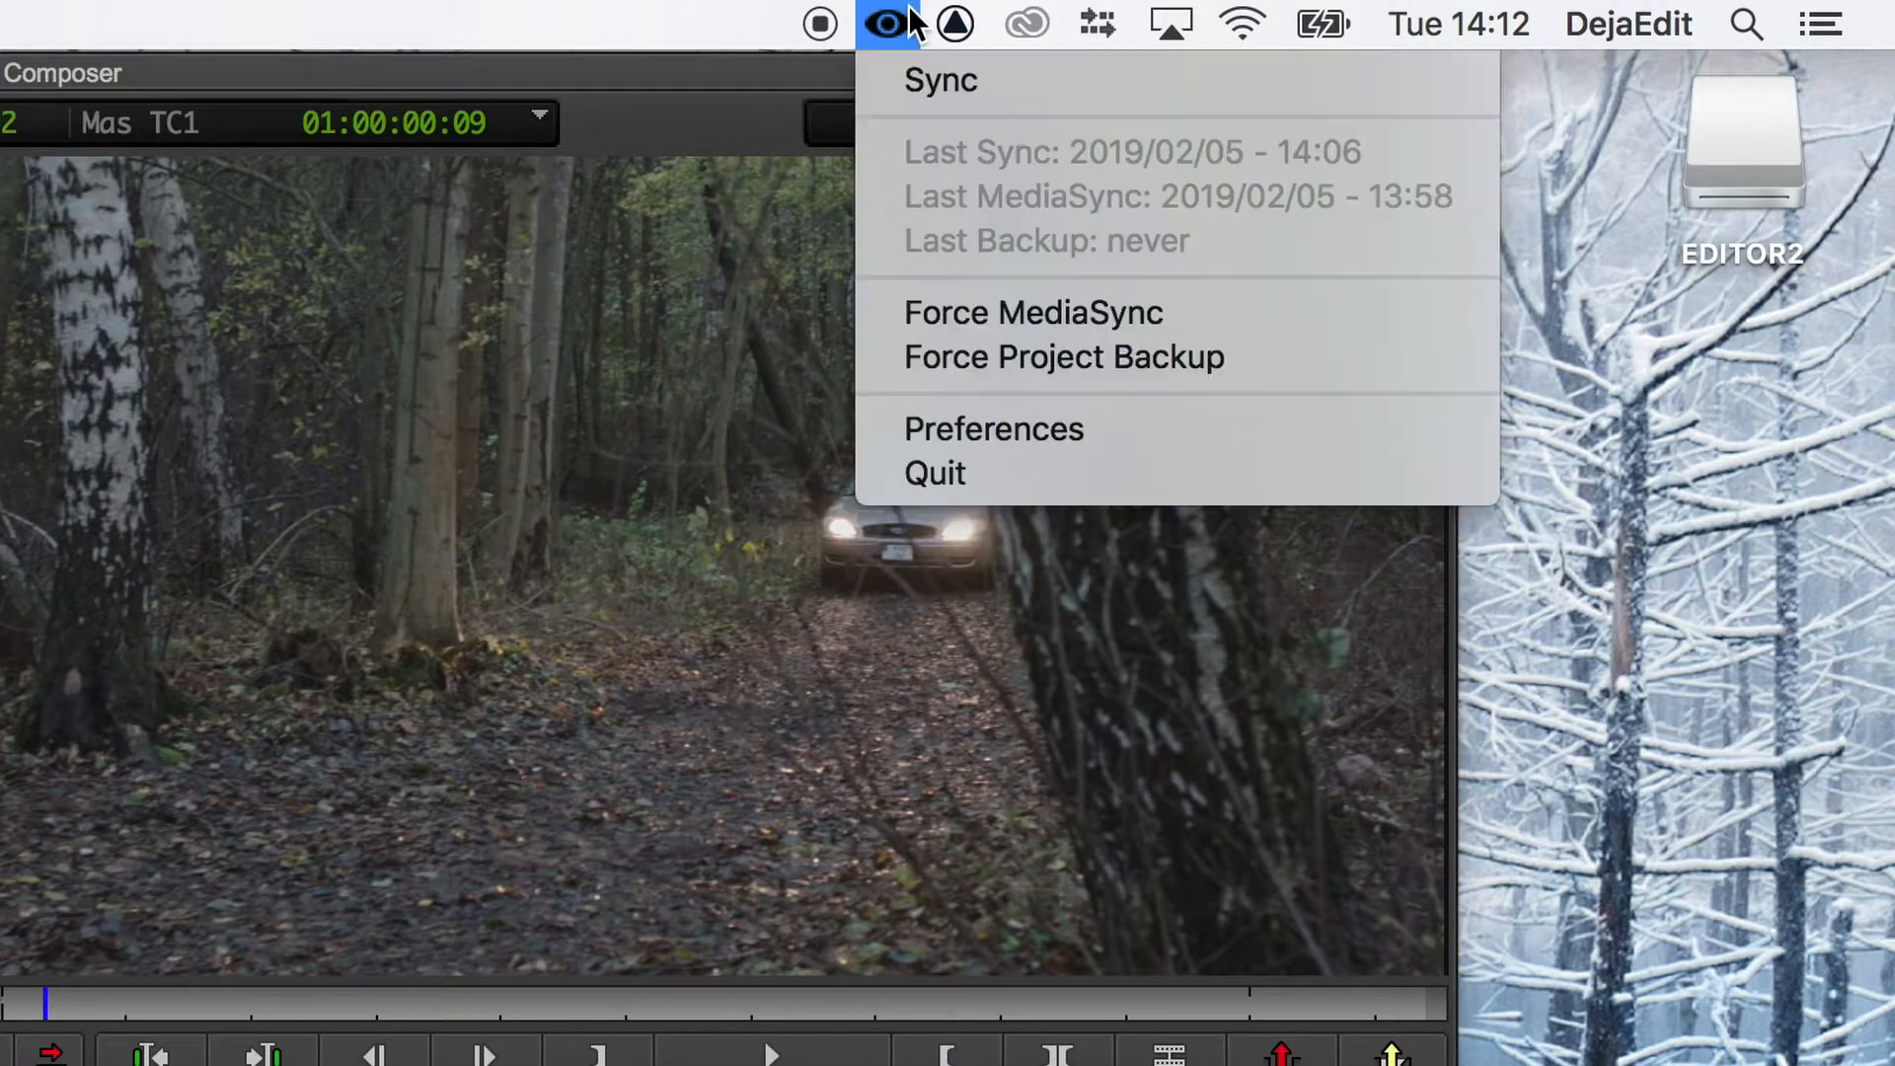
left_click(975, 316)
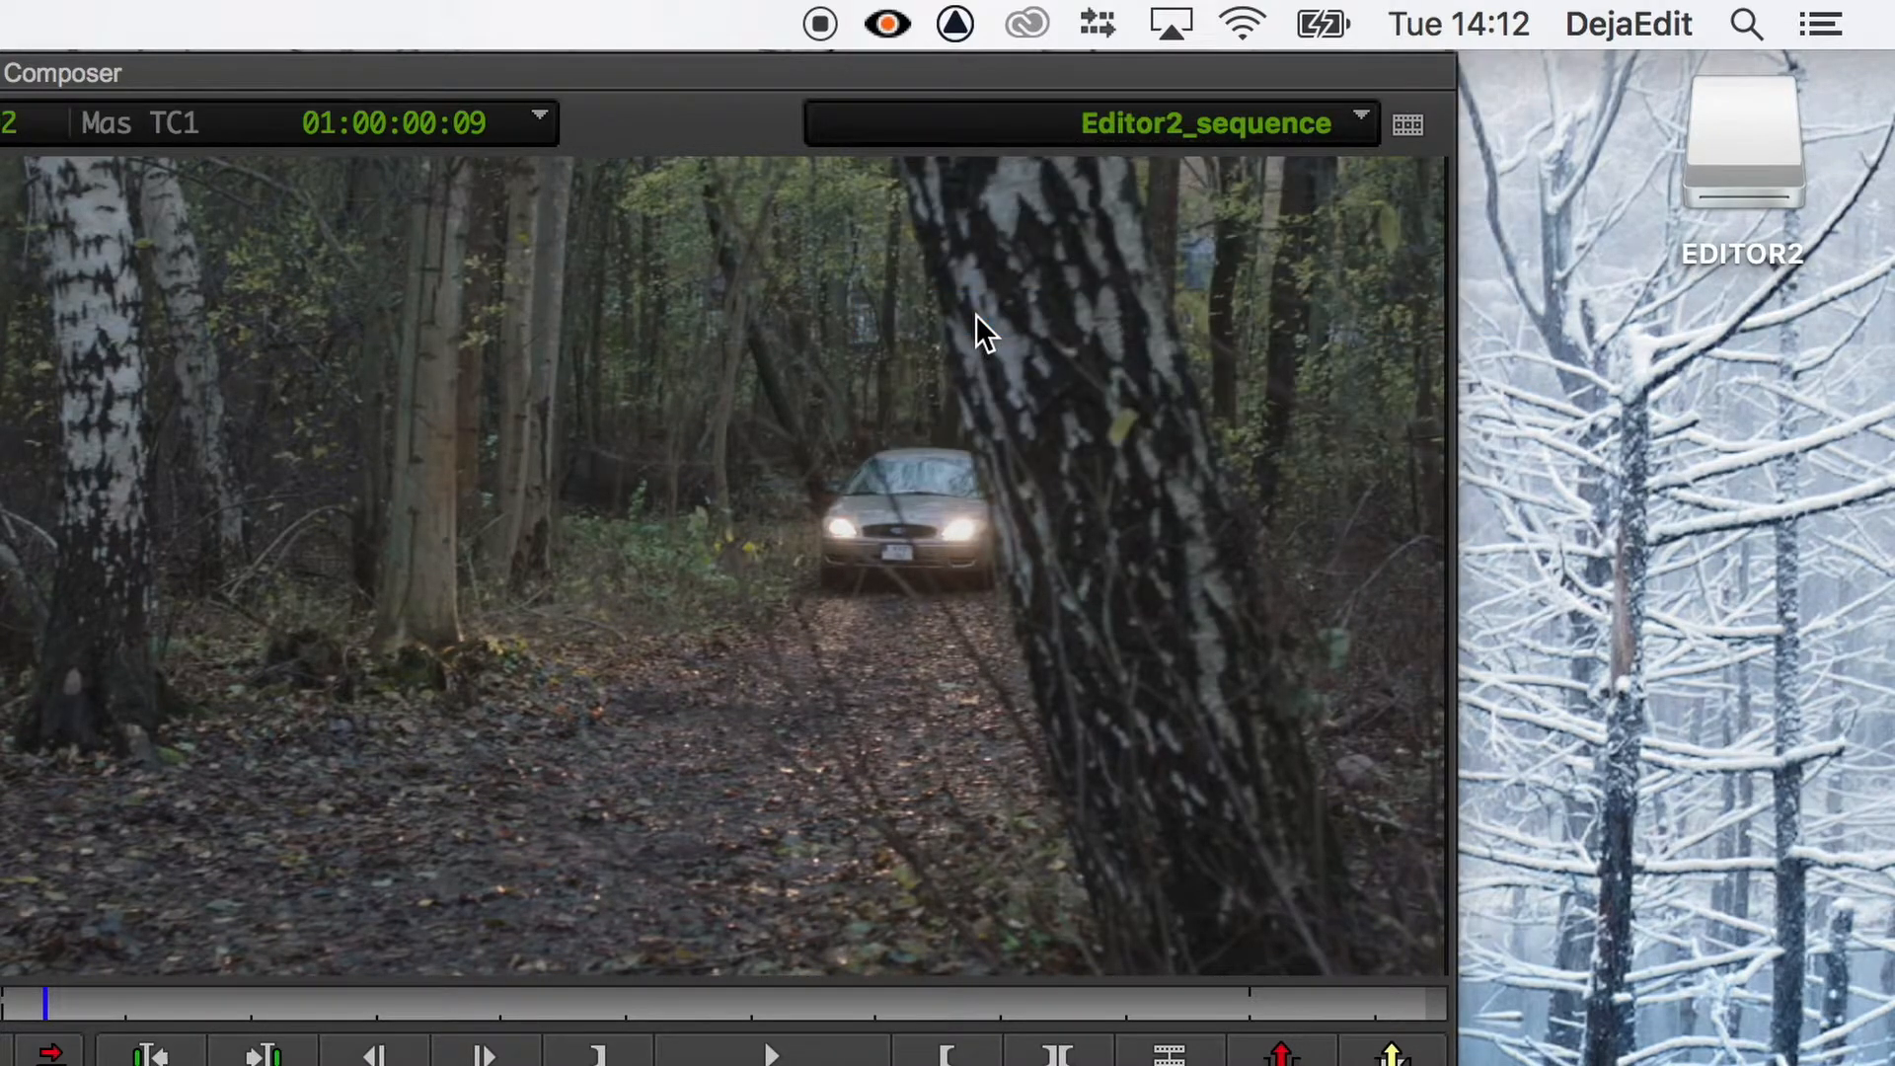
left_click(894, 21)
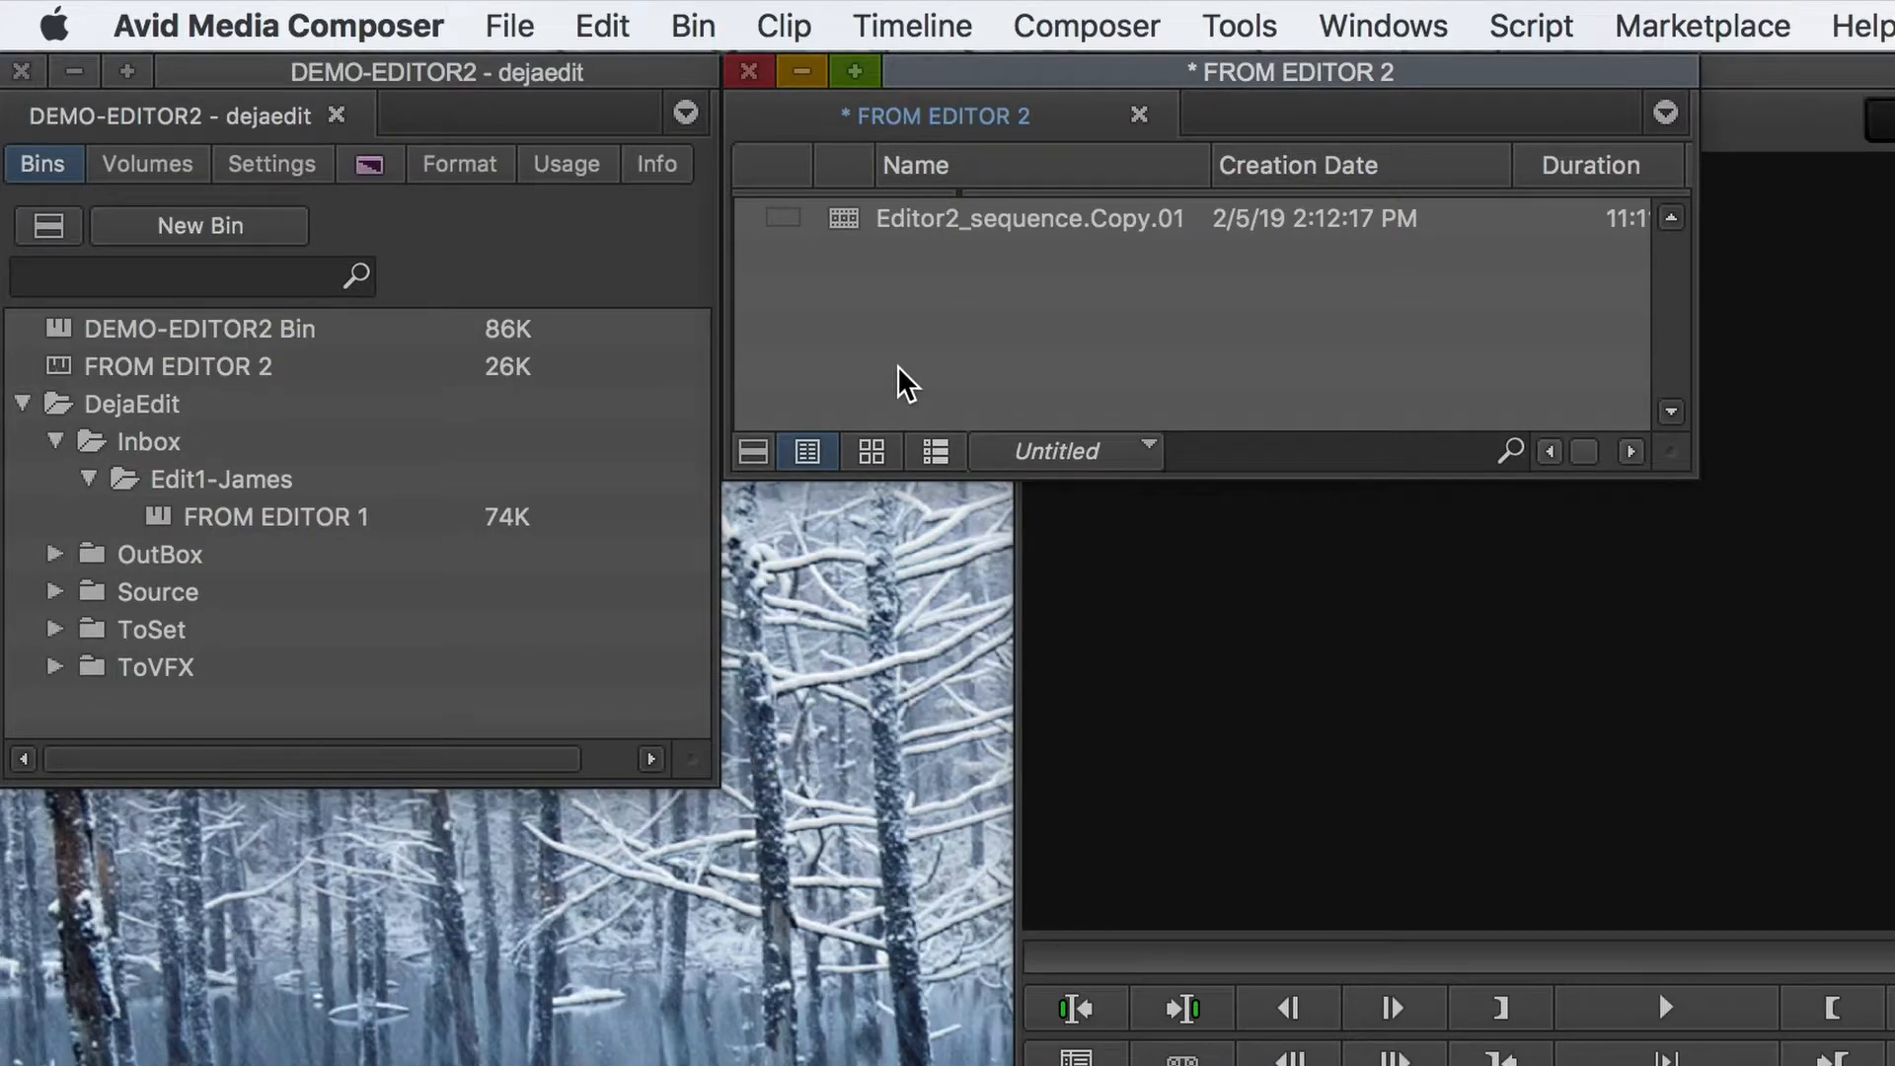
- Close the FROM EDITOR 2 bin, move it into the DejaEdit OutBox folder and run a DejaEdit Sync
left_click(750, 72)
left_click(62, 373)
left_click_drag(62, 380, 175, 554)
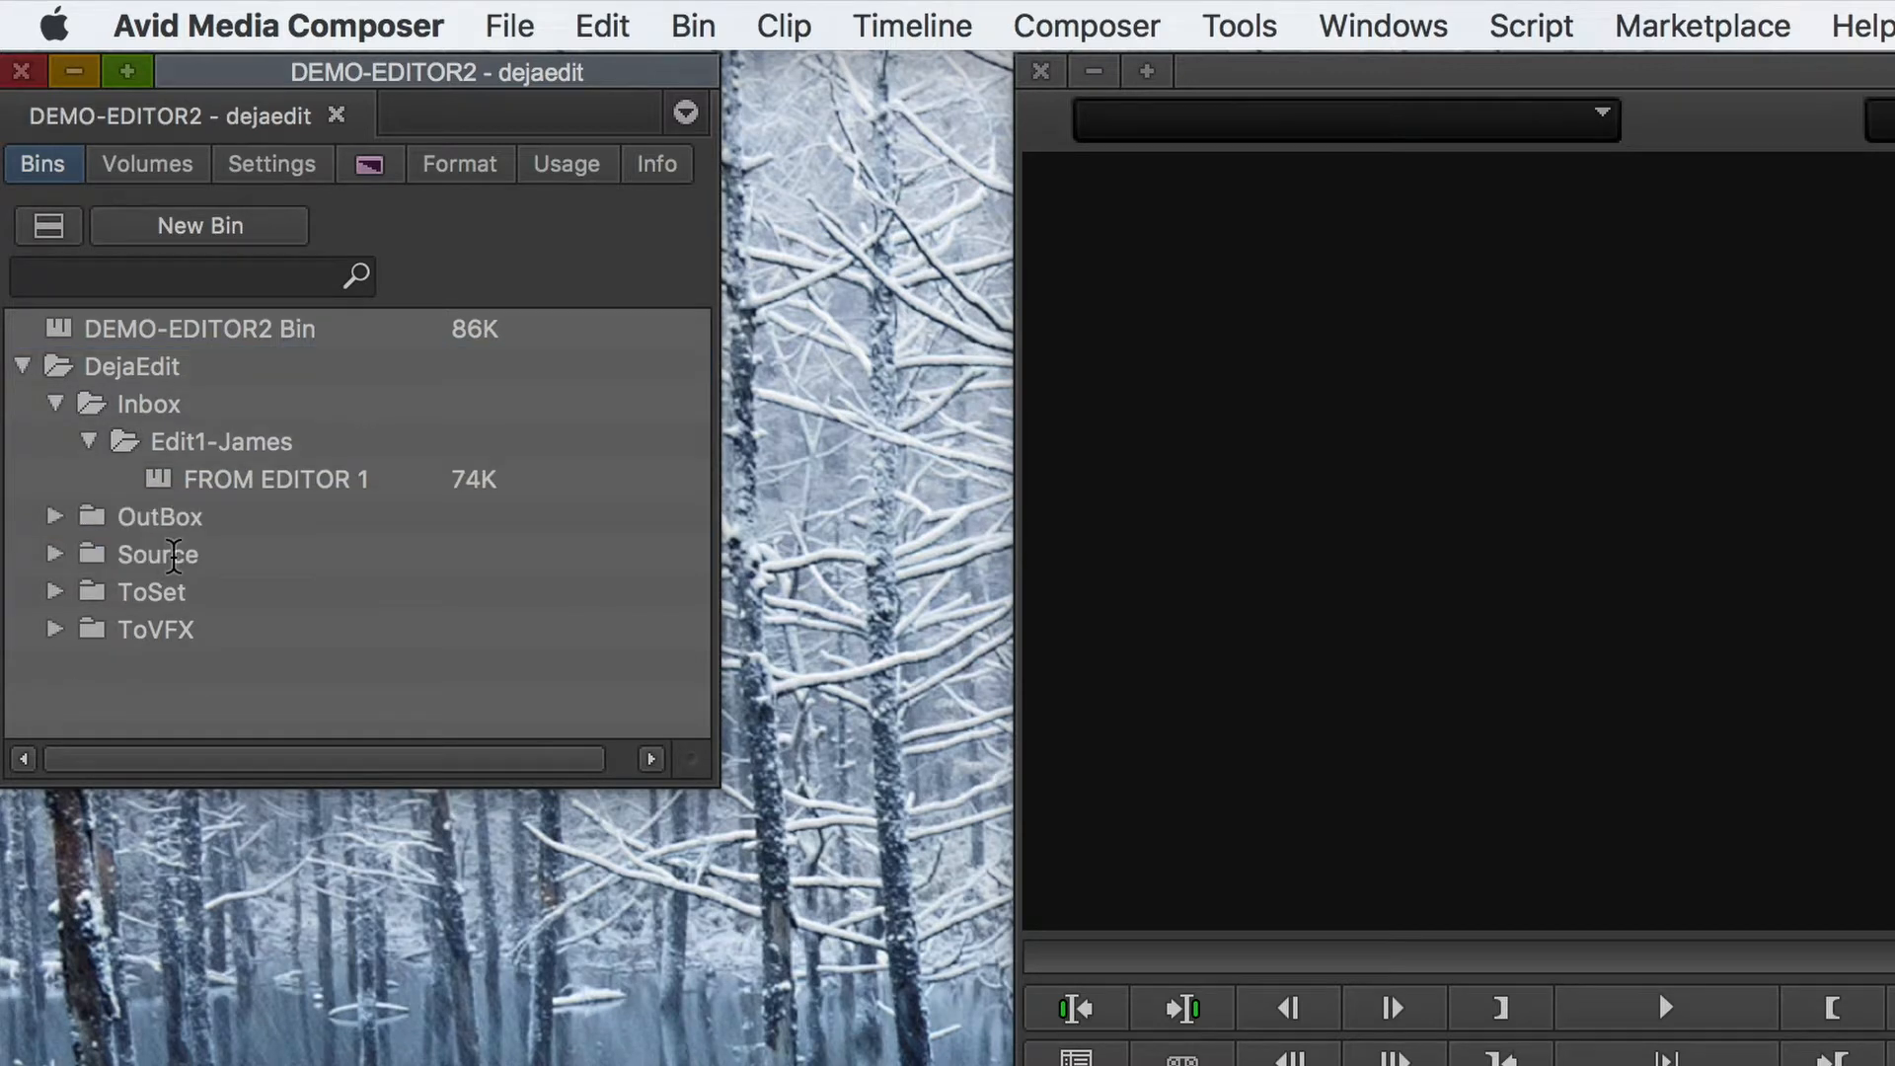
left_click(56, 516)
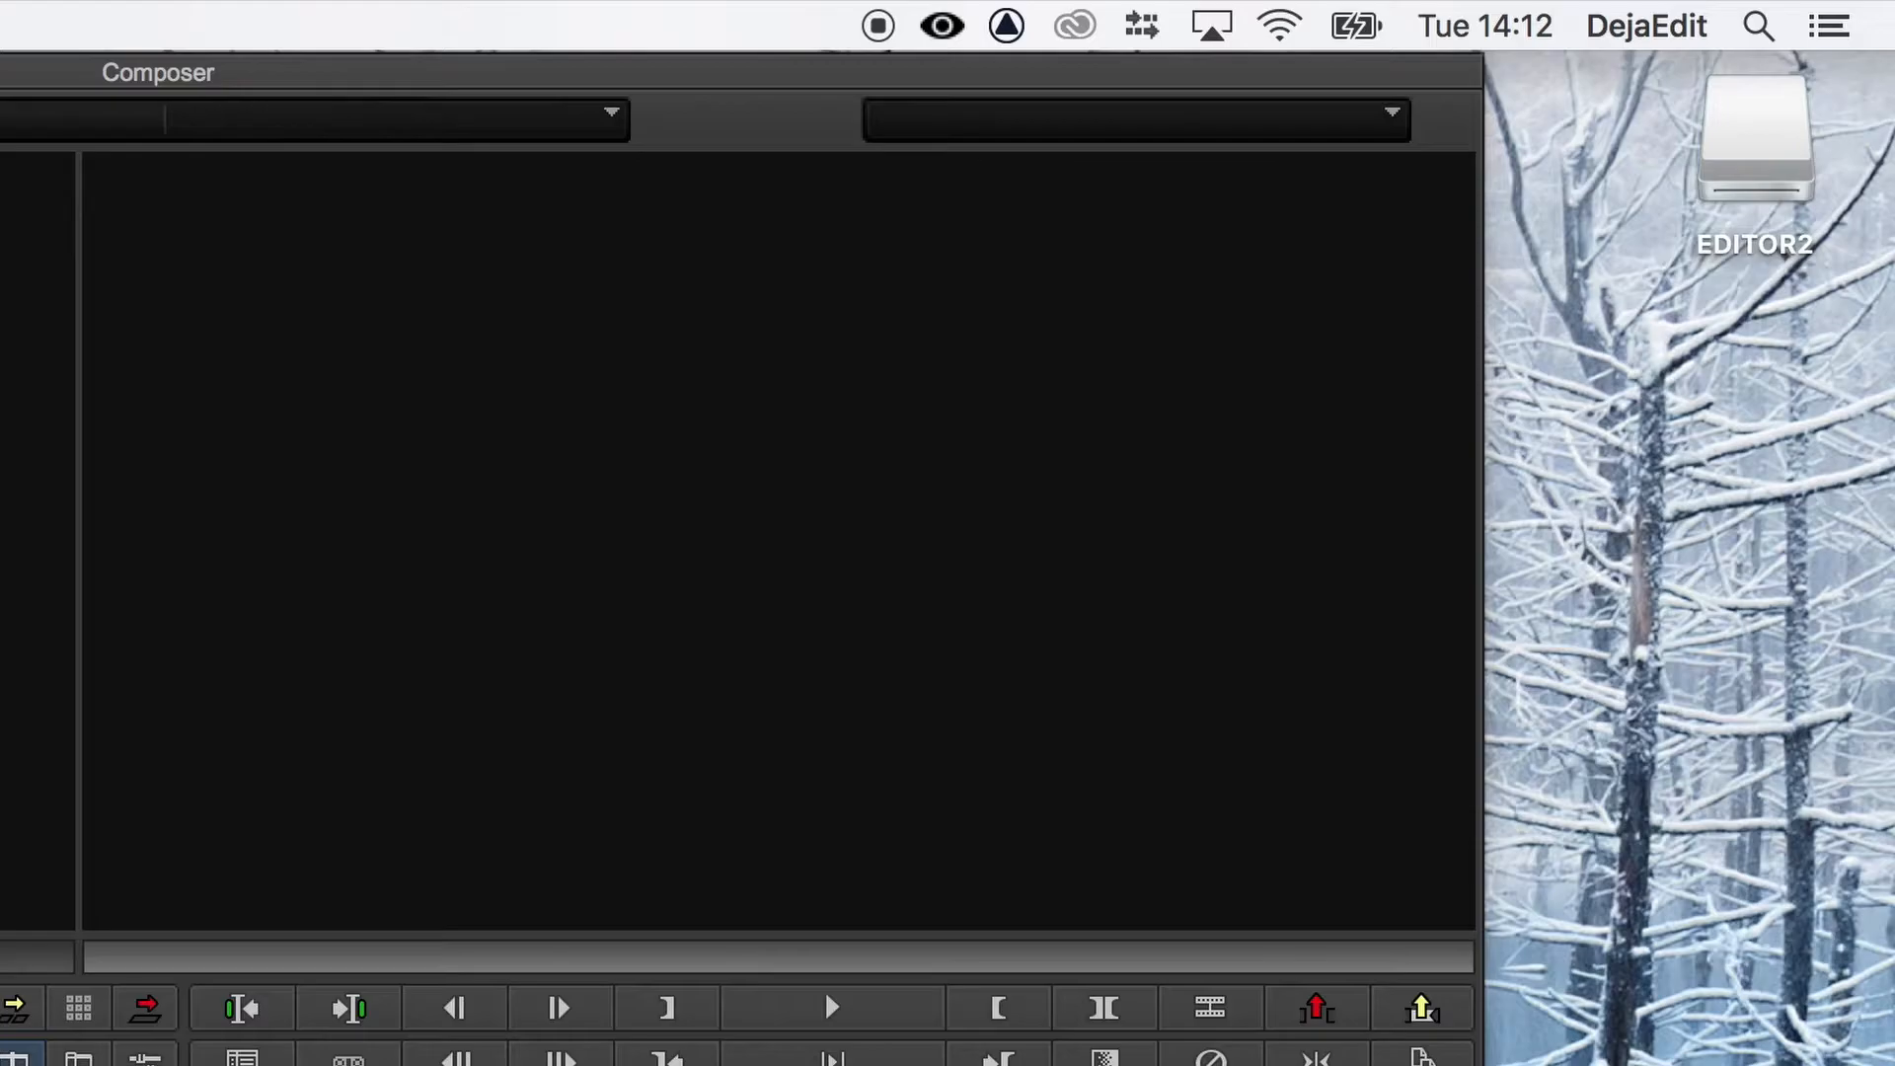
left_click(955, 21)
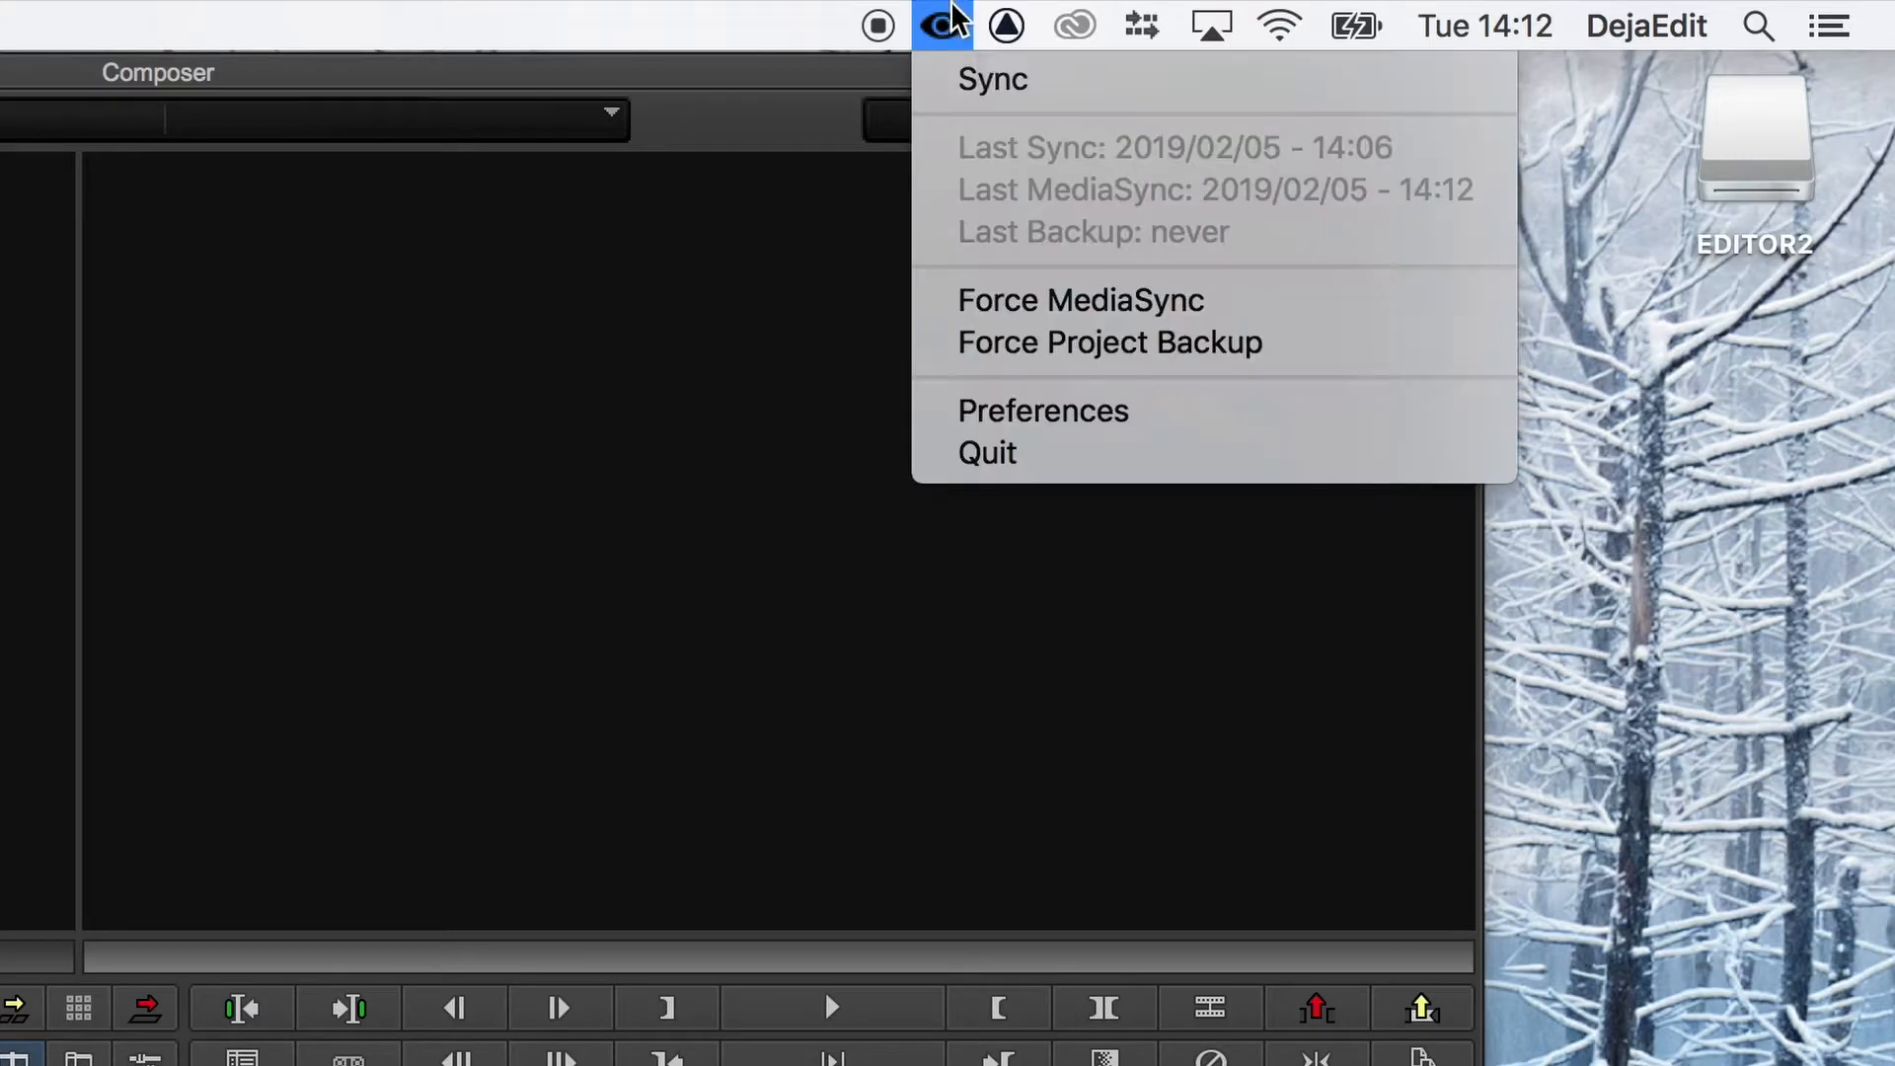
left_click(987, 81)
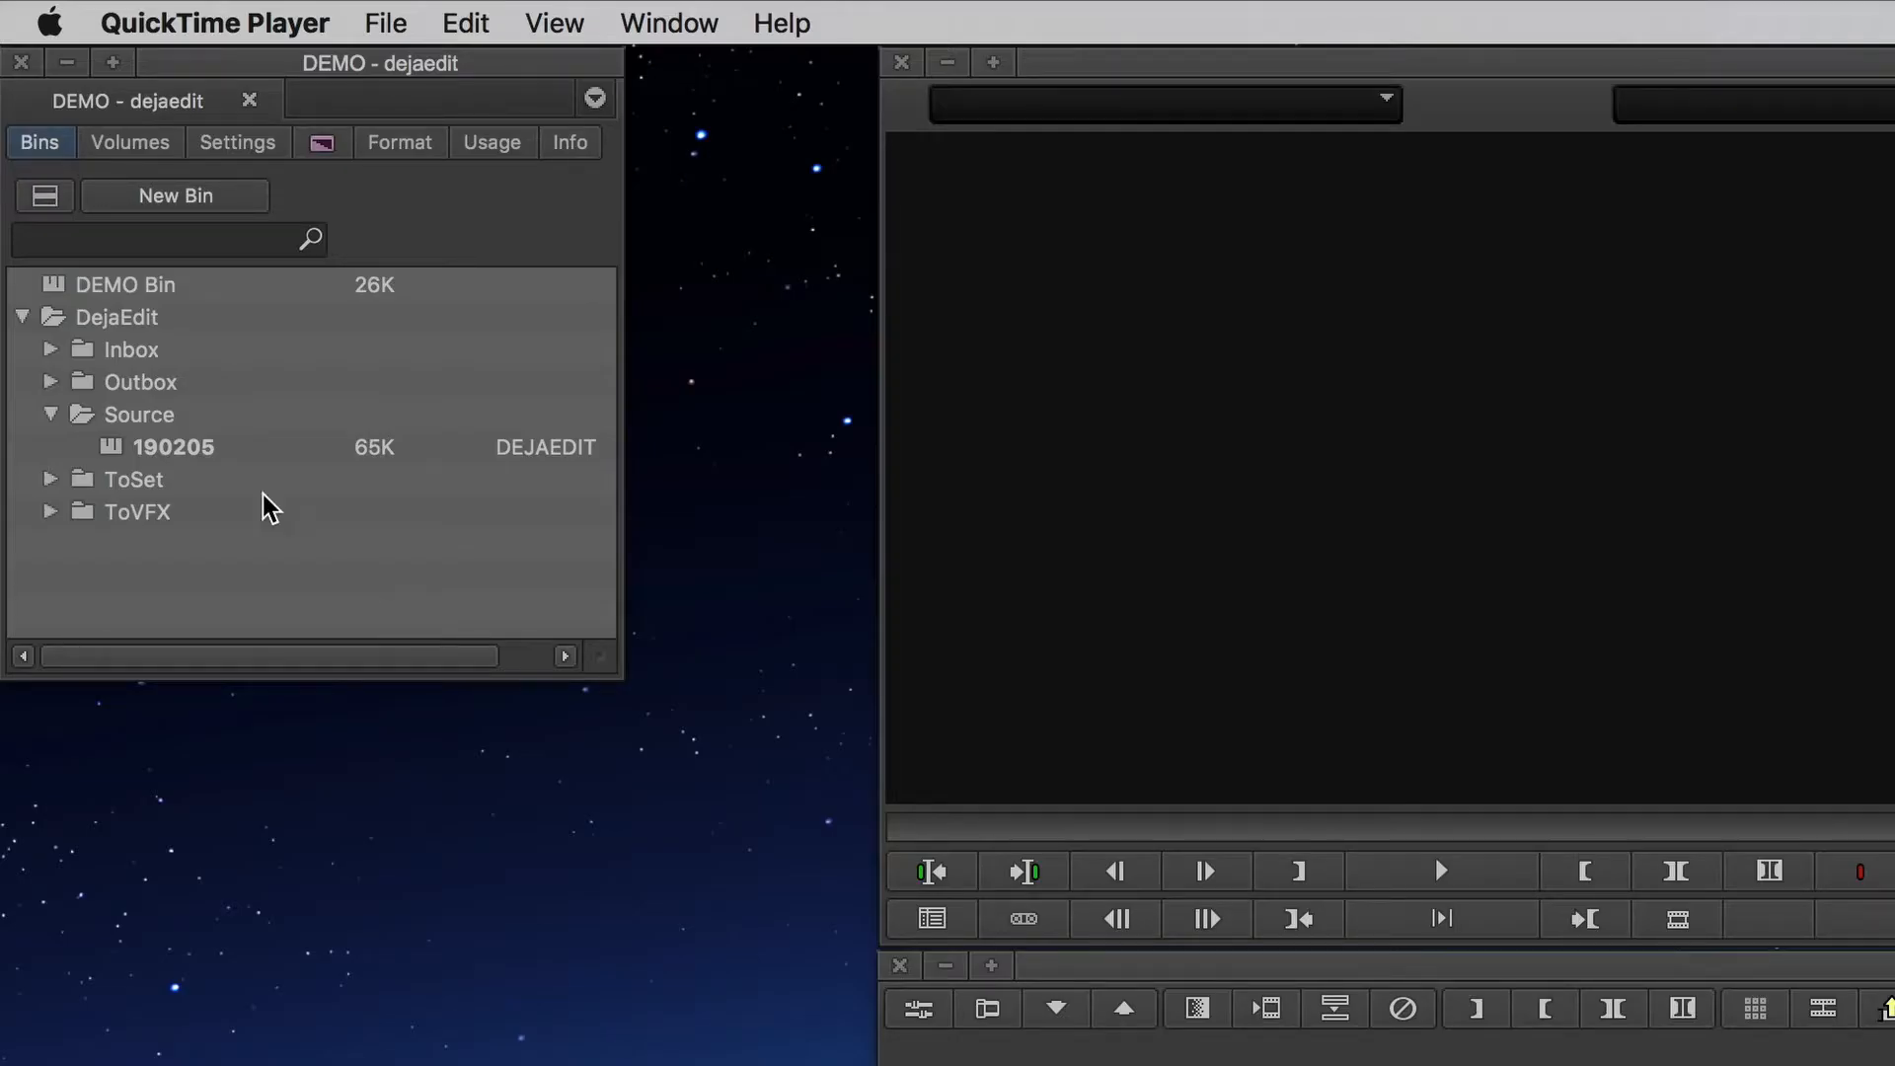
- In the DEMO project, open the FROM EDITOR 2 bin in Editor 2's Inbox folder and load Editor2_sequence.Copy.01
left_click(49, 349)
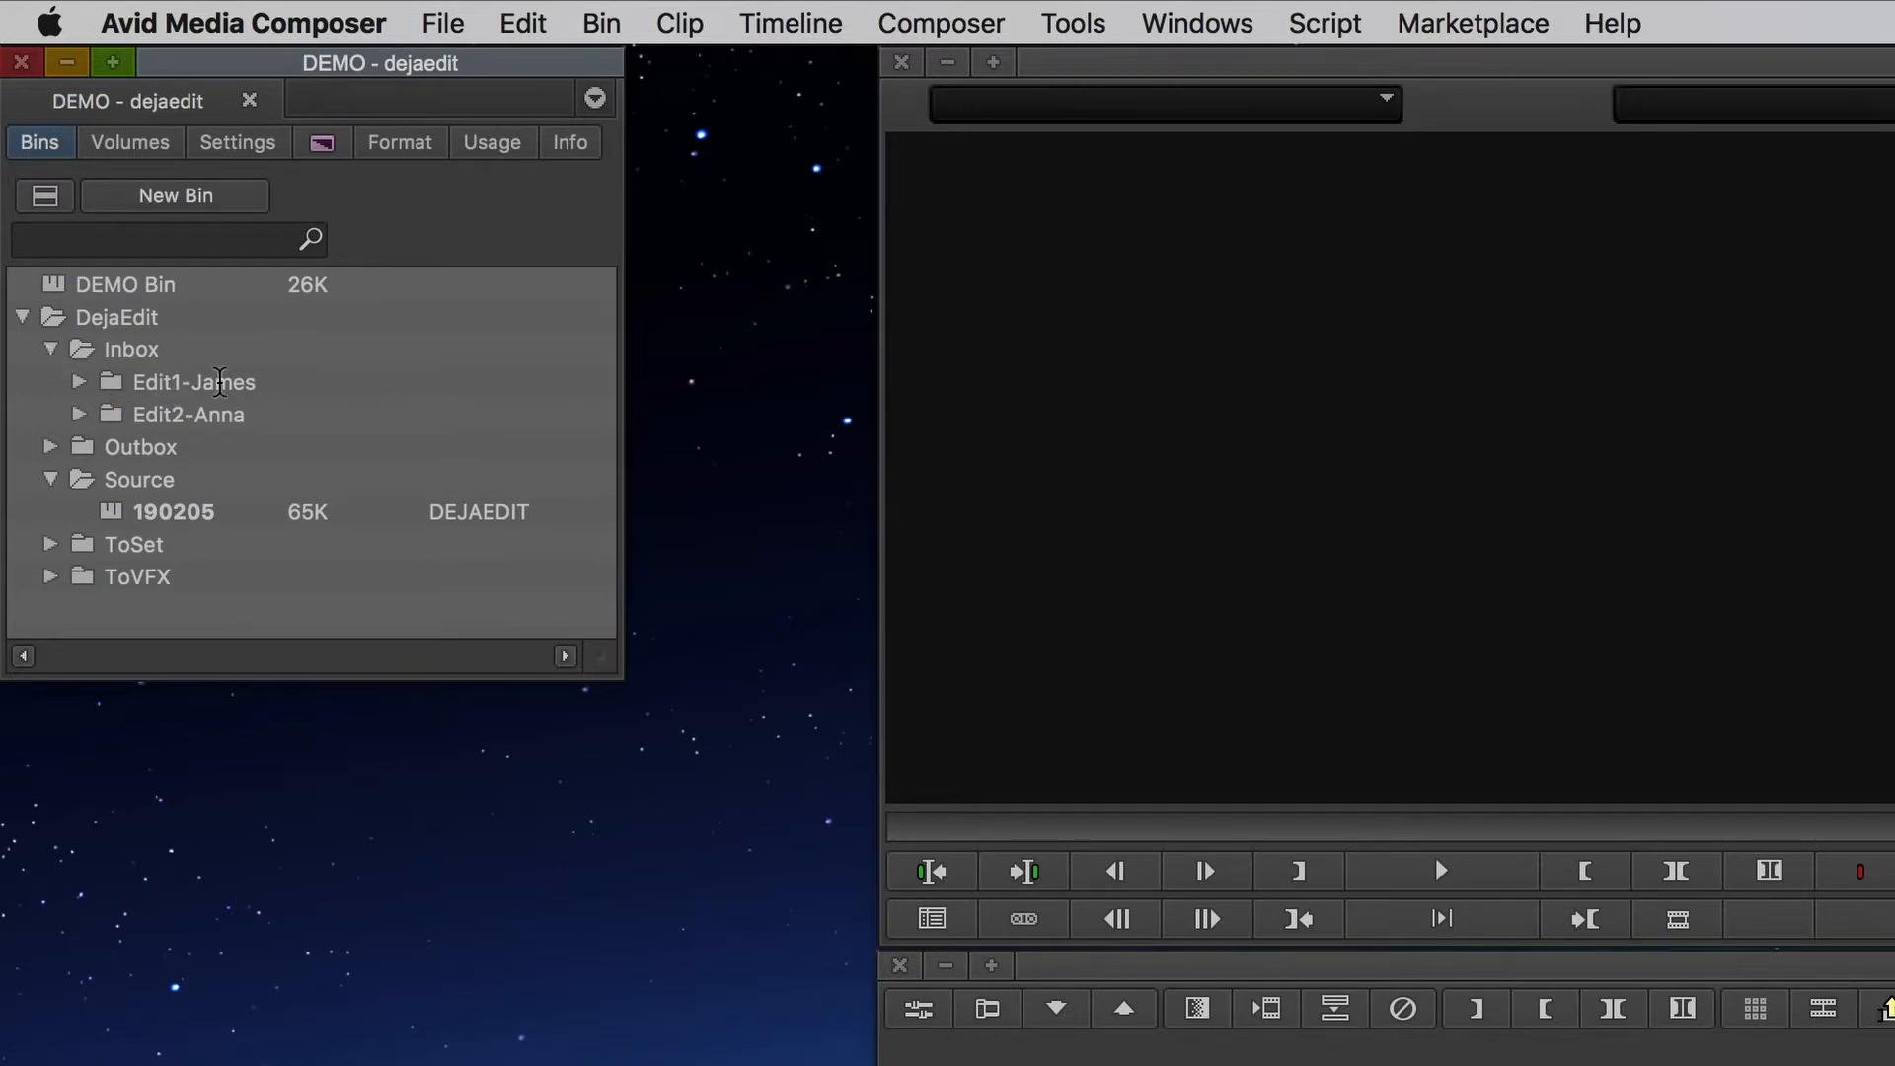
left_click(80, 415)
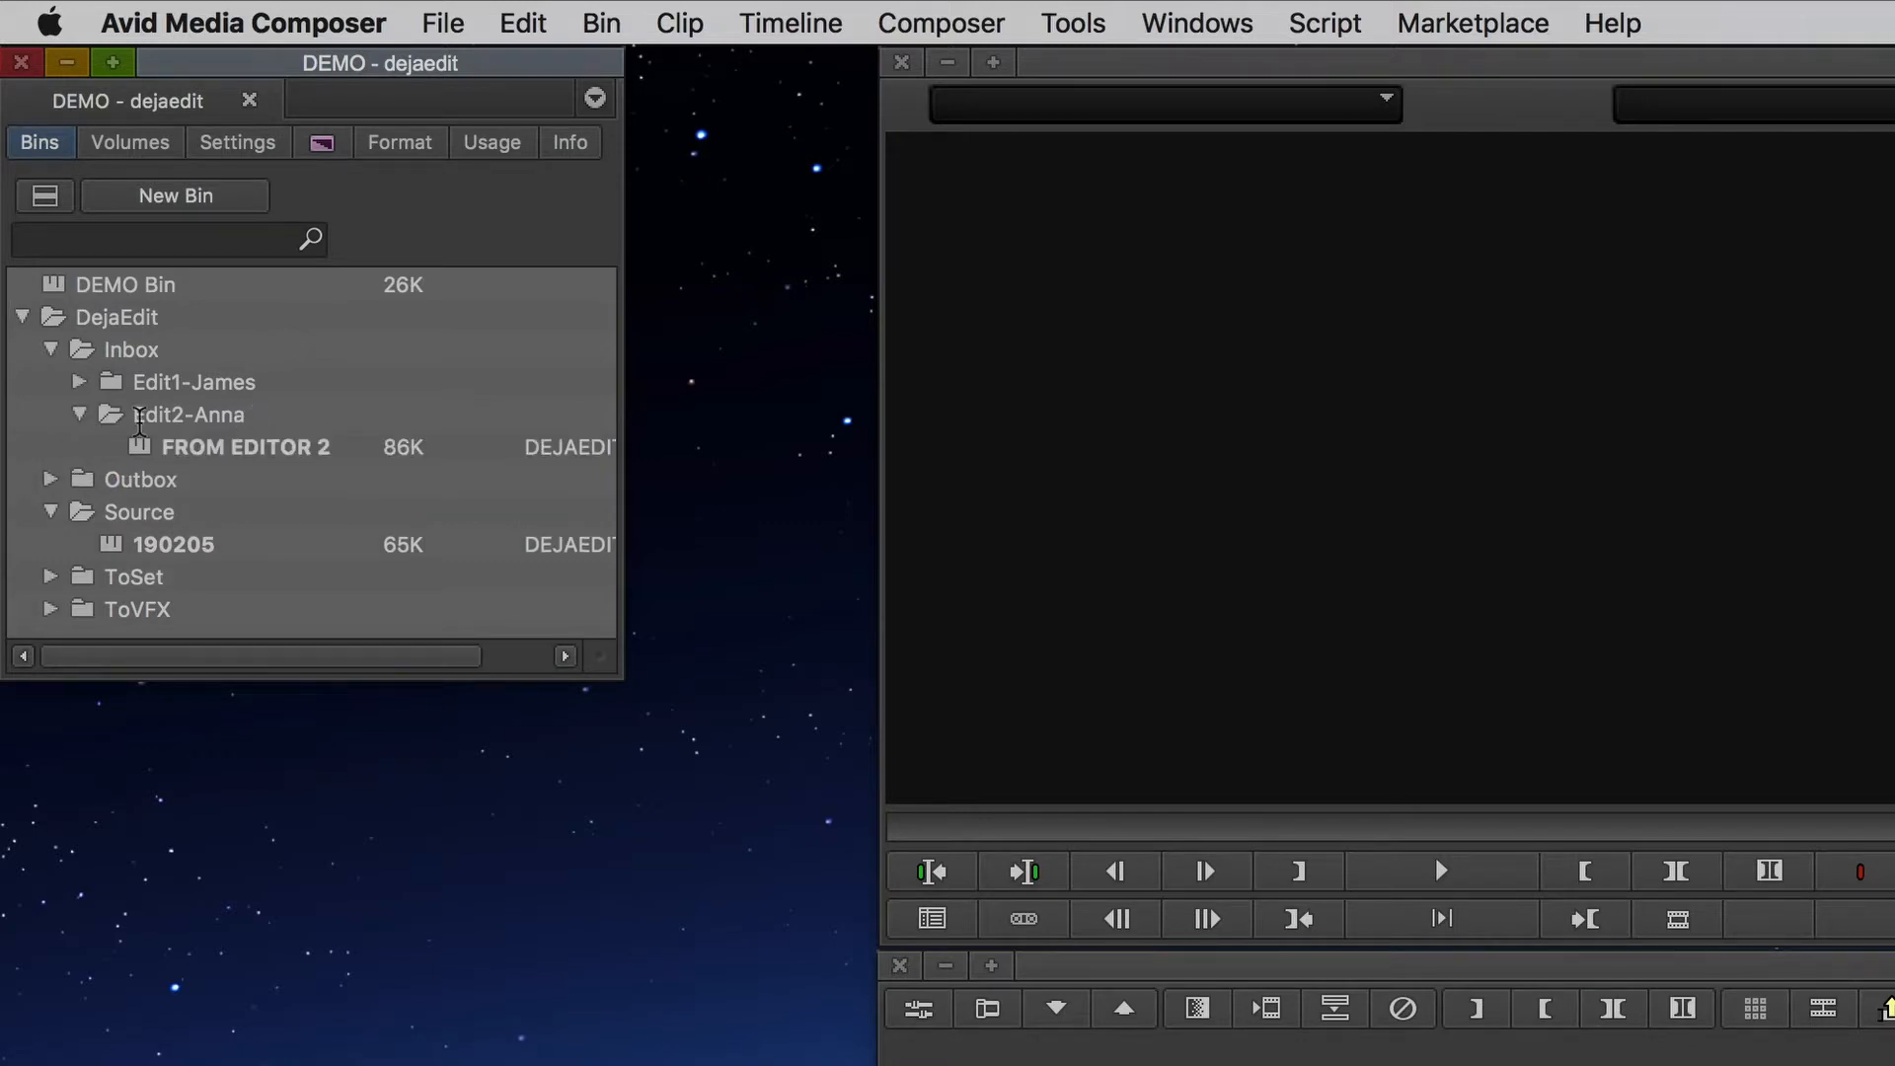
left_click(137, 452)
double_click(137, 452)
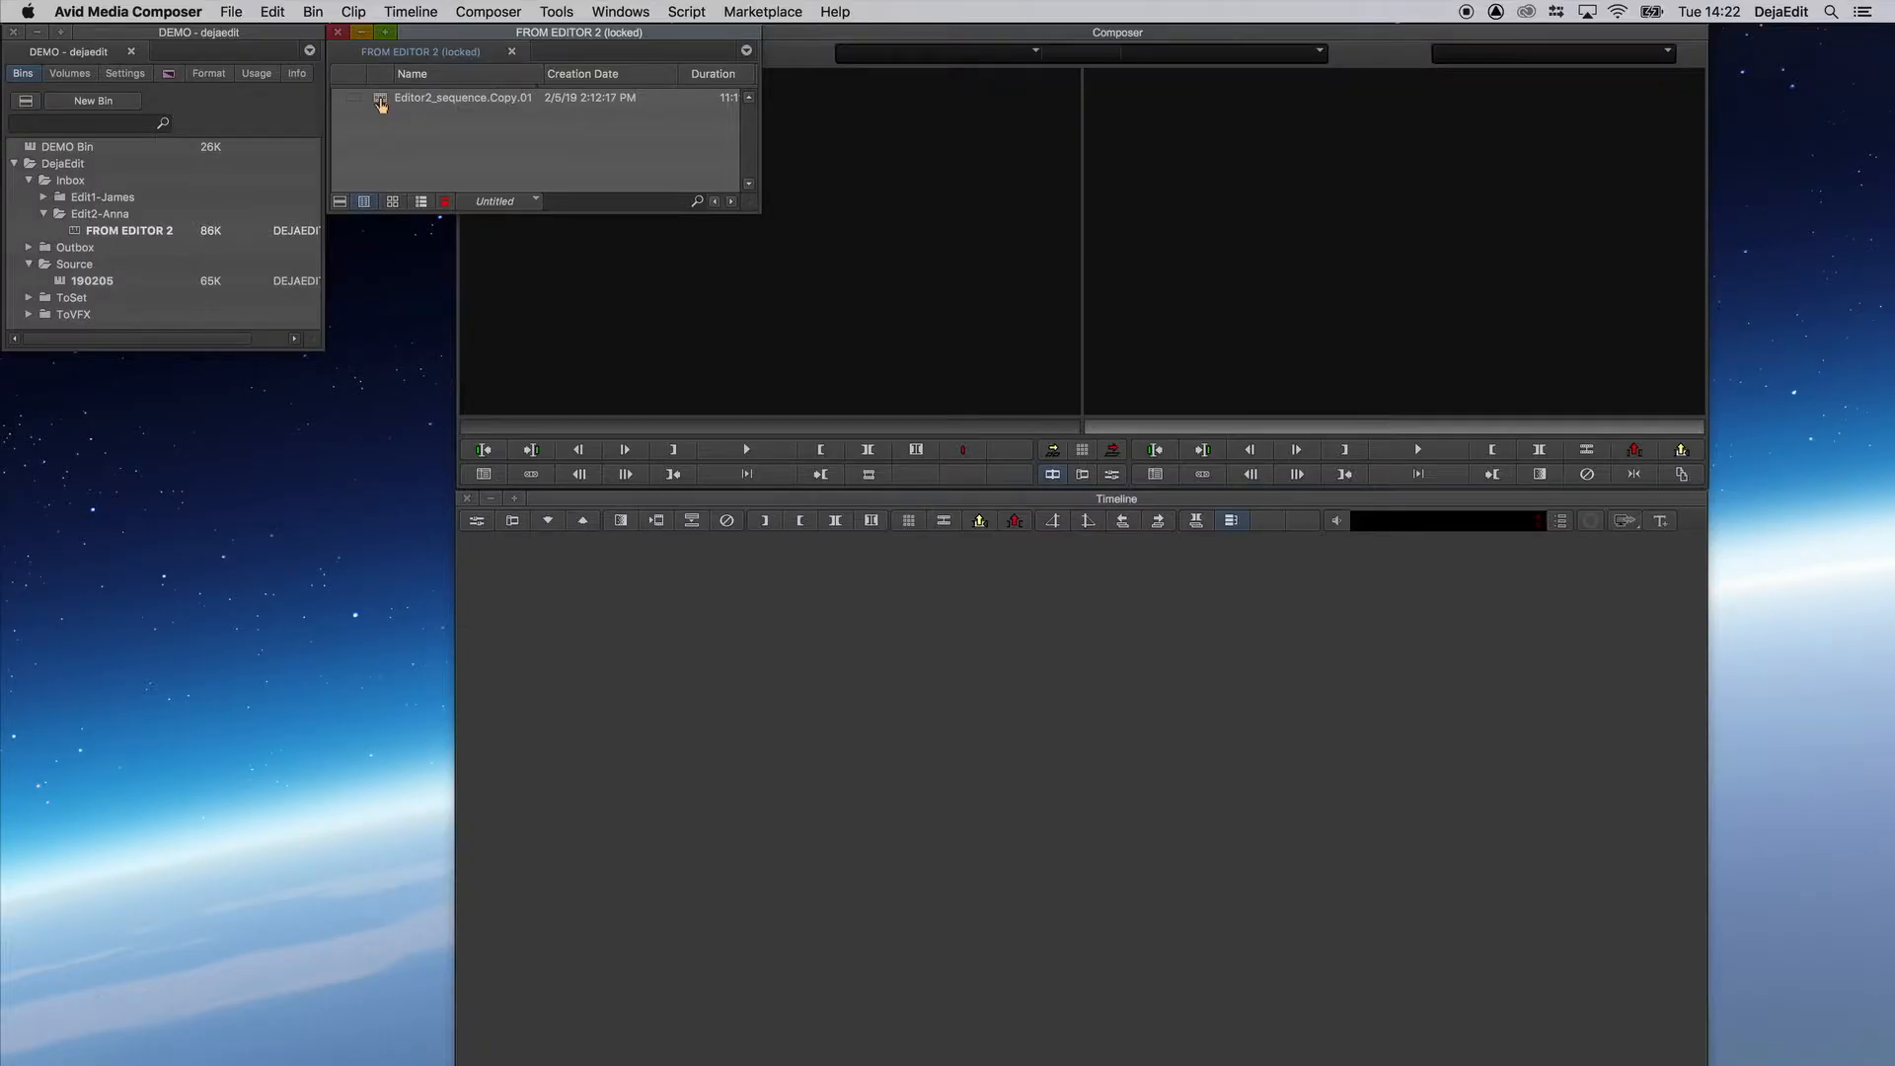
double_click(732, 197)
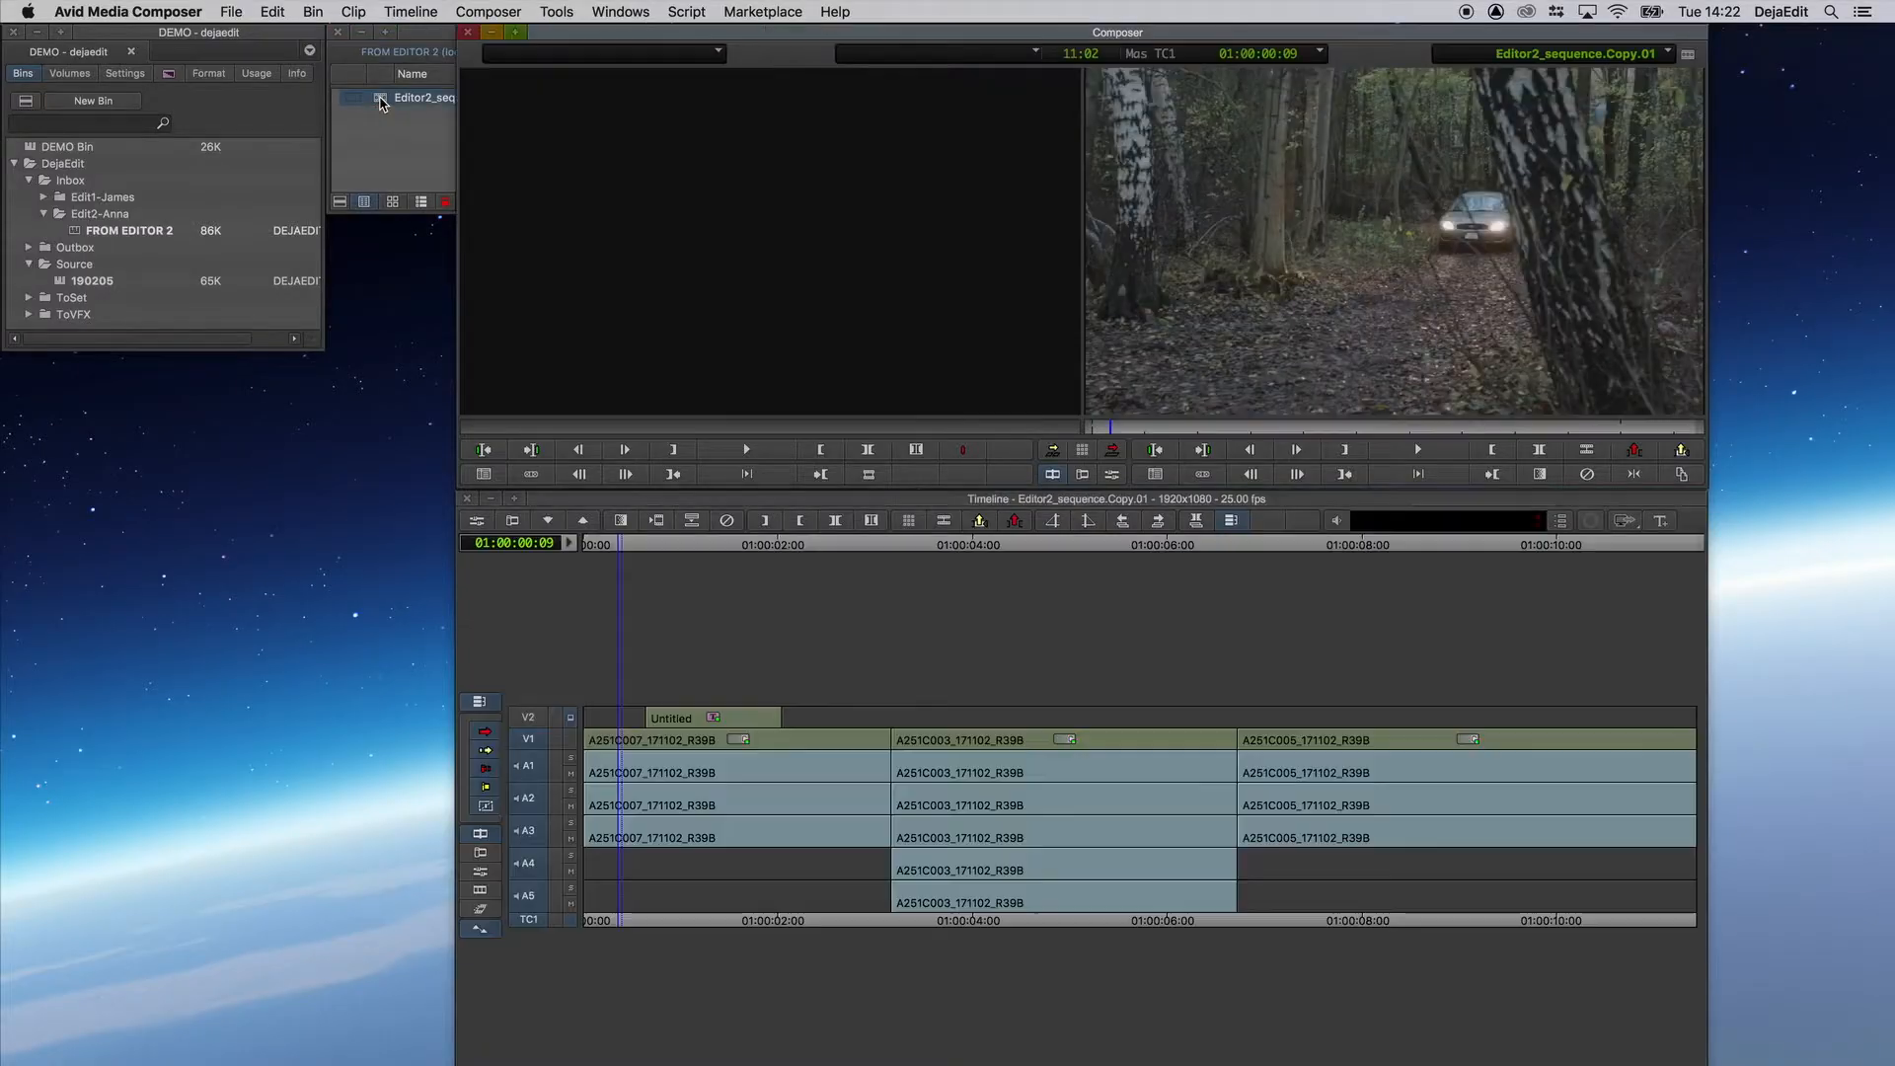
- Scrub Editor2_sequence.Copy.01 across the title, return to the sequence start and bring the FROM EDITOR 2 bin forward
left_click_drag(620, 549, 717, 553)
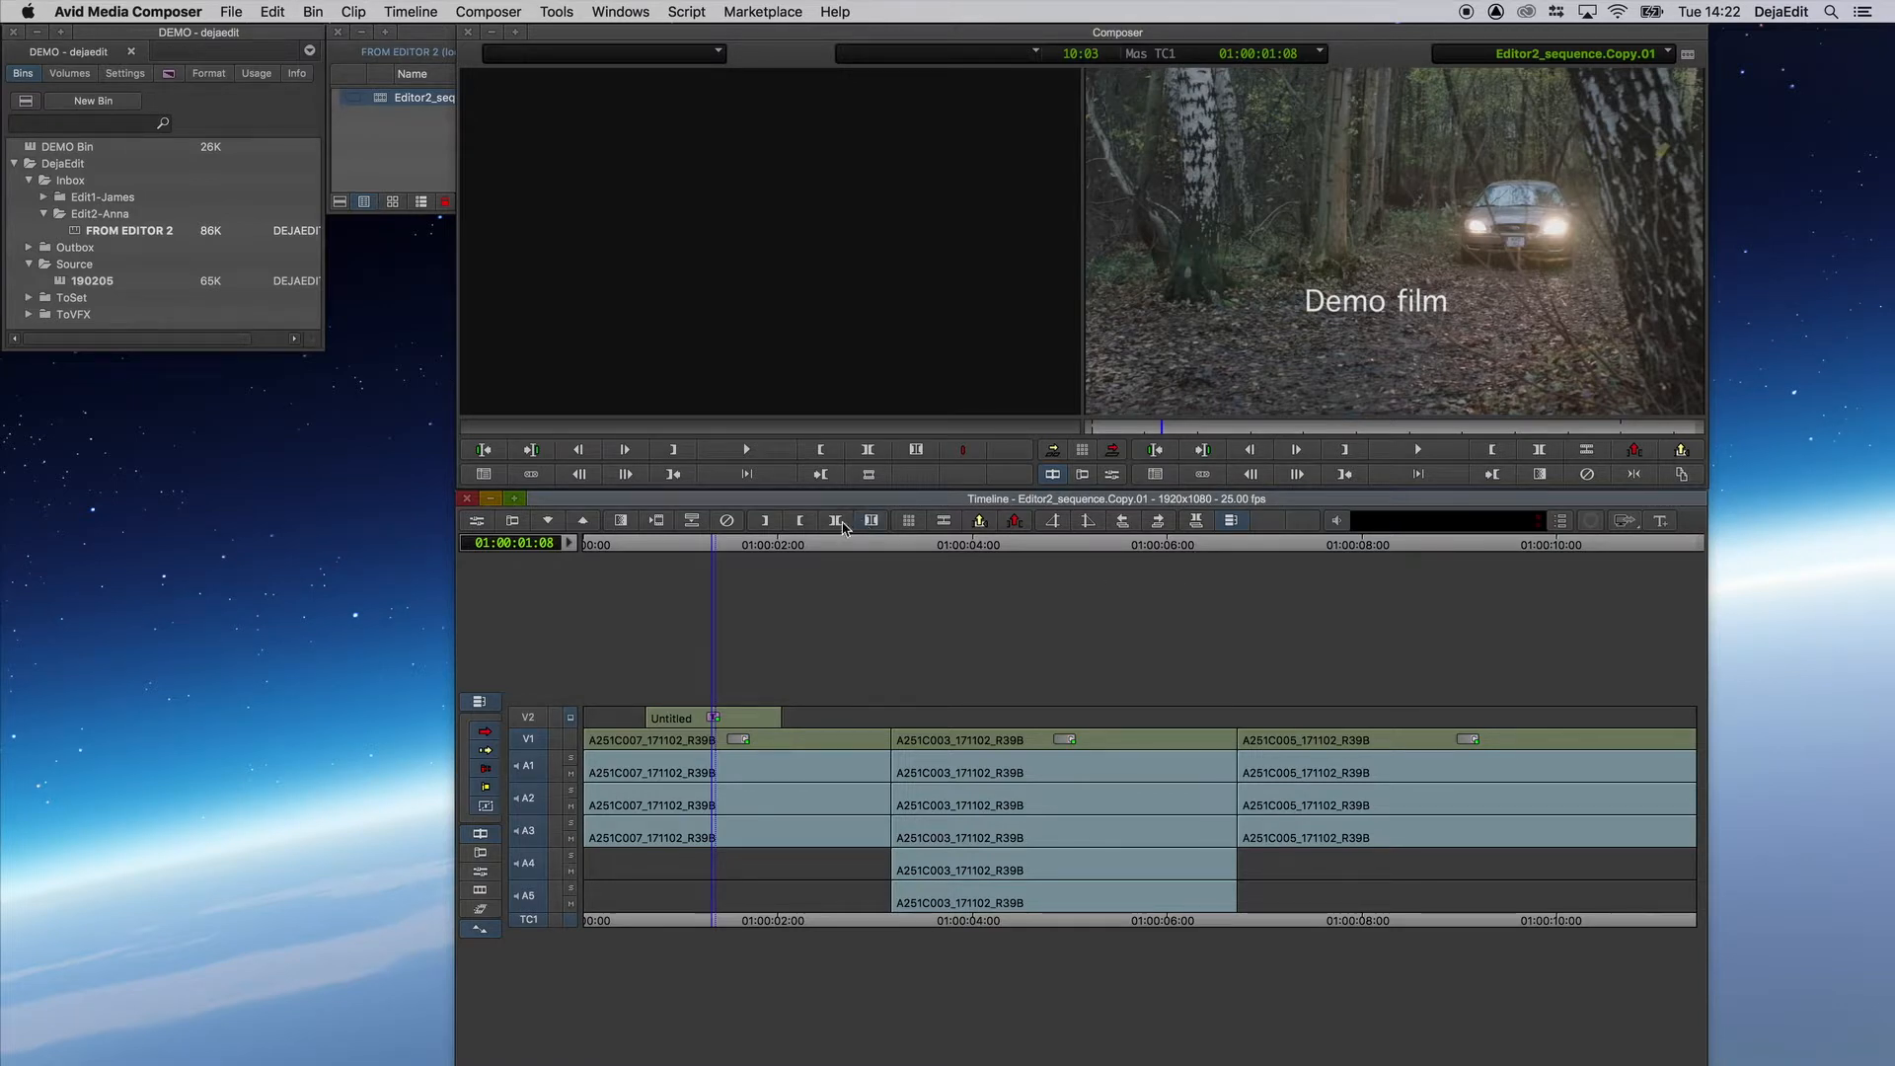
left_click_drag(712, 553, 588, 549)
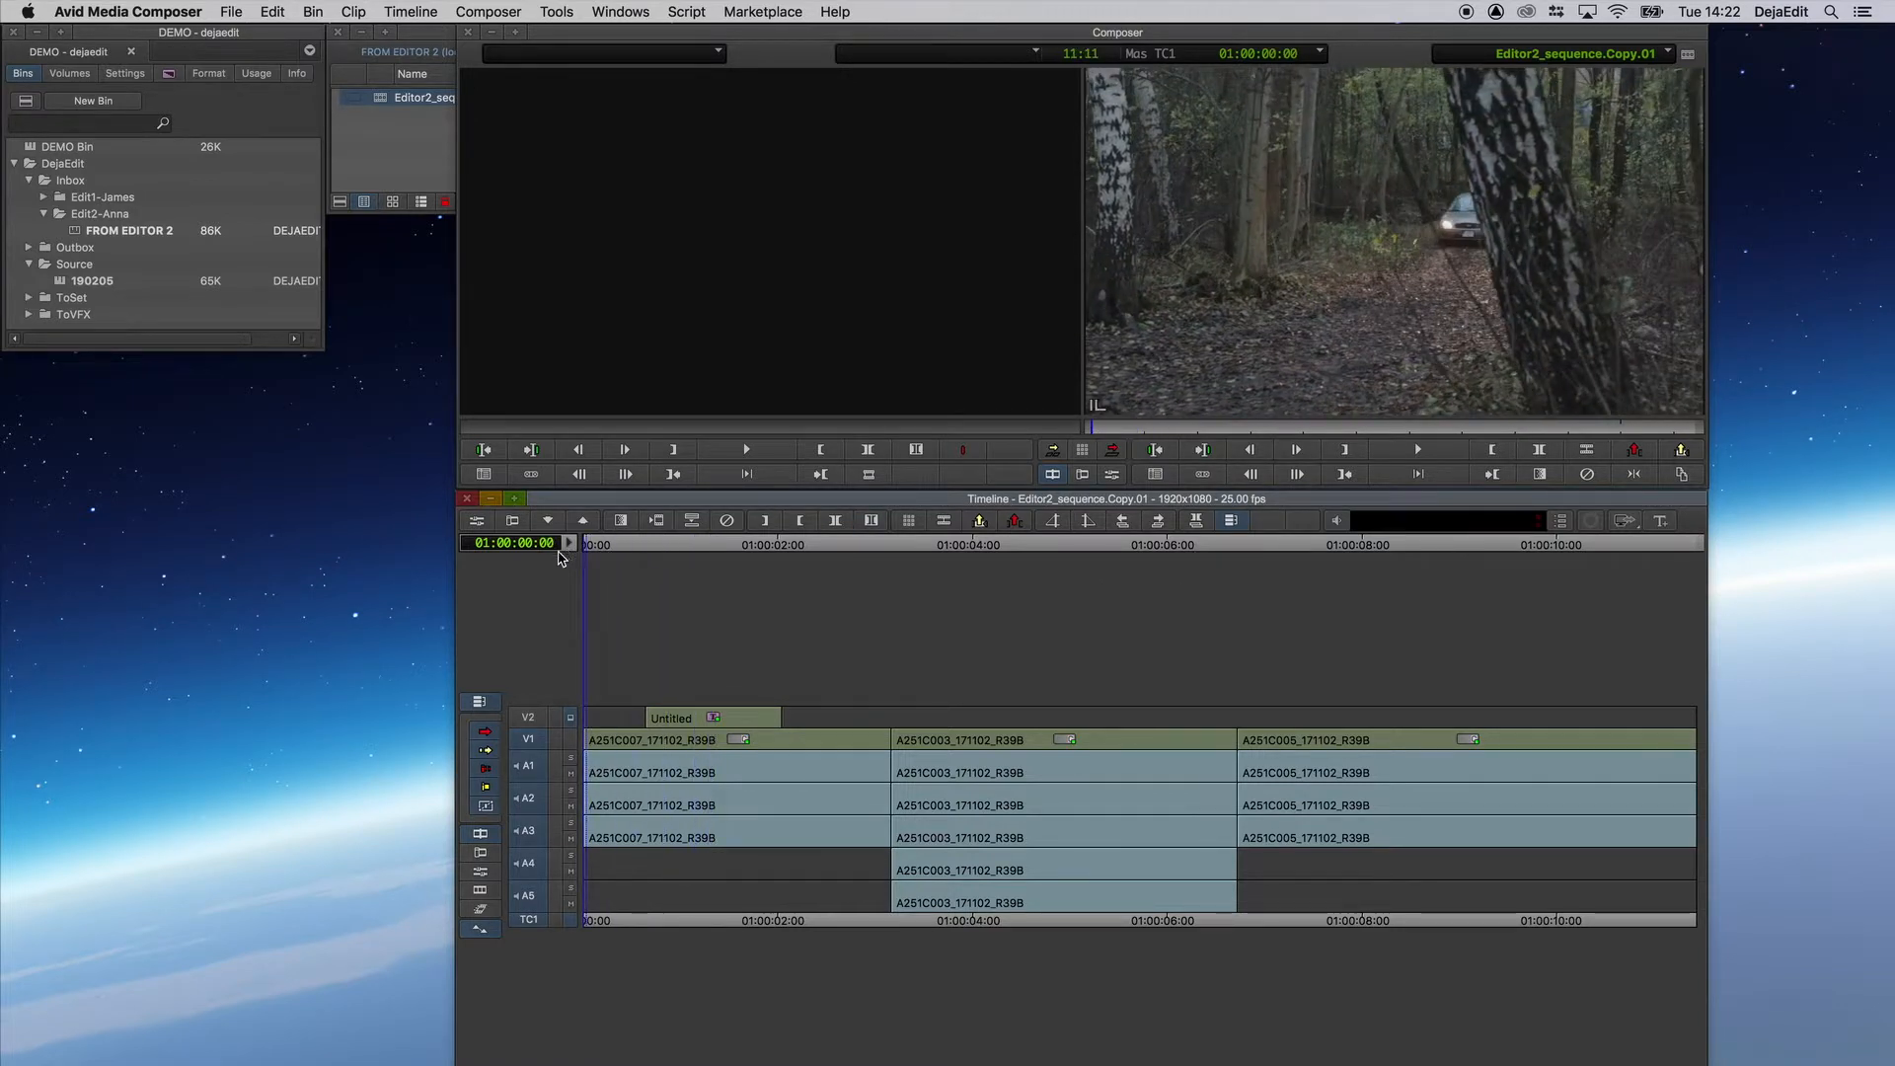
left_click(389, 148)
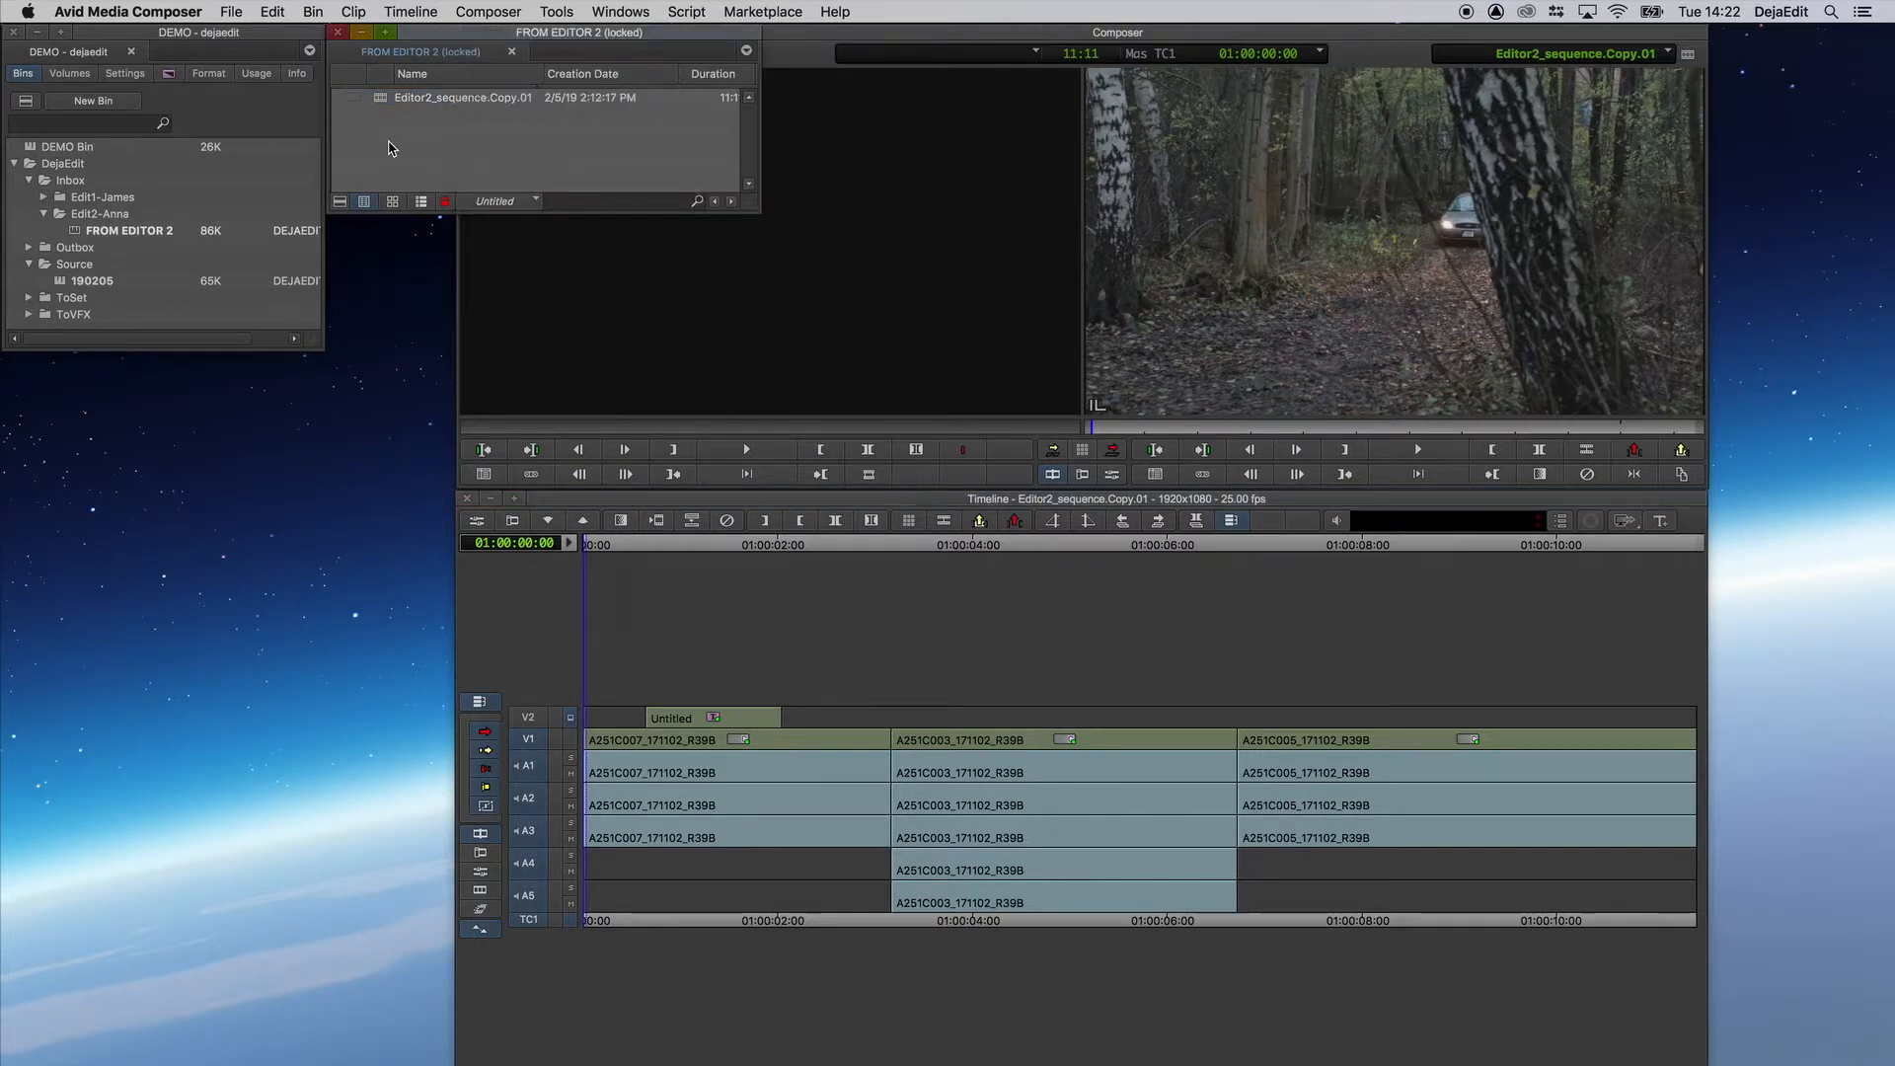
- Open DEMO Bin, copy Editor2_sequence.Copy.01 into it from the locked FROM EDITOR 2 bin and rename the copy Nexus_sequence
double_click(30, 150)
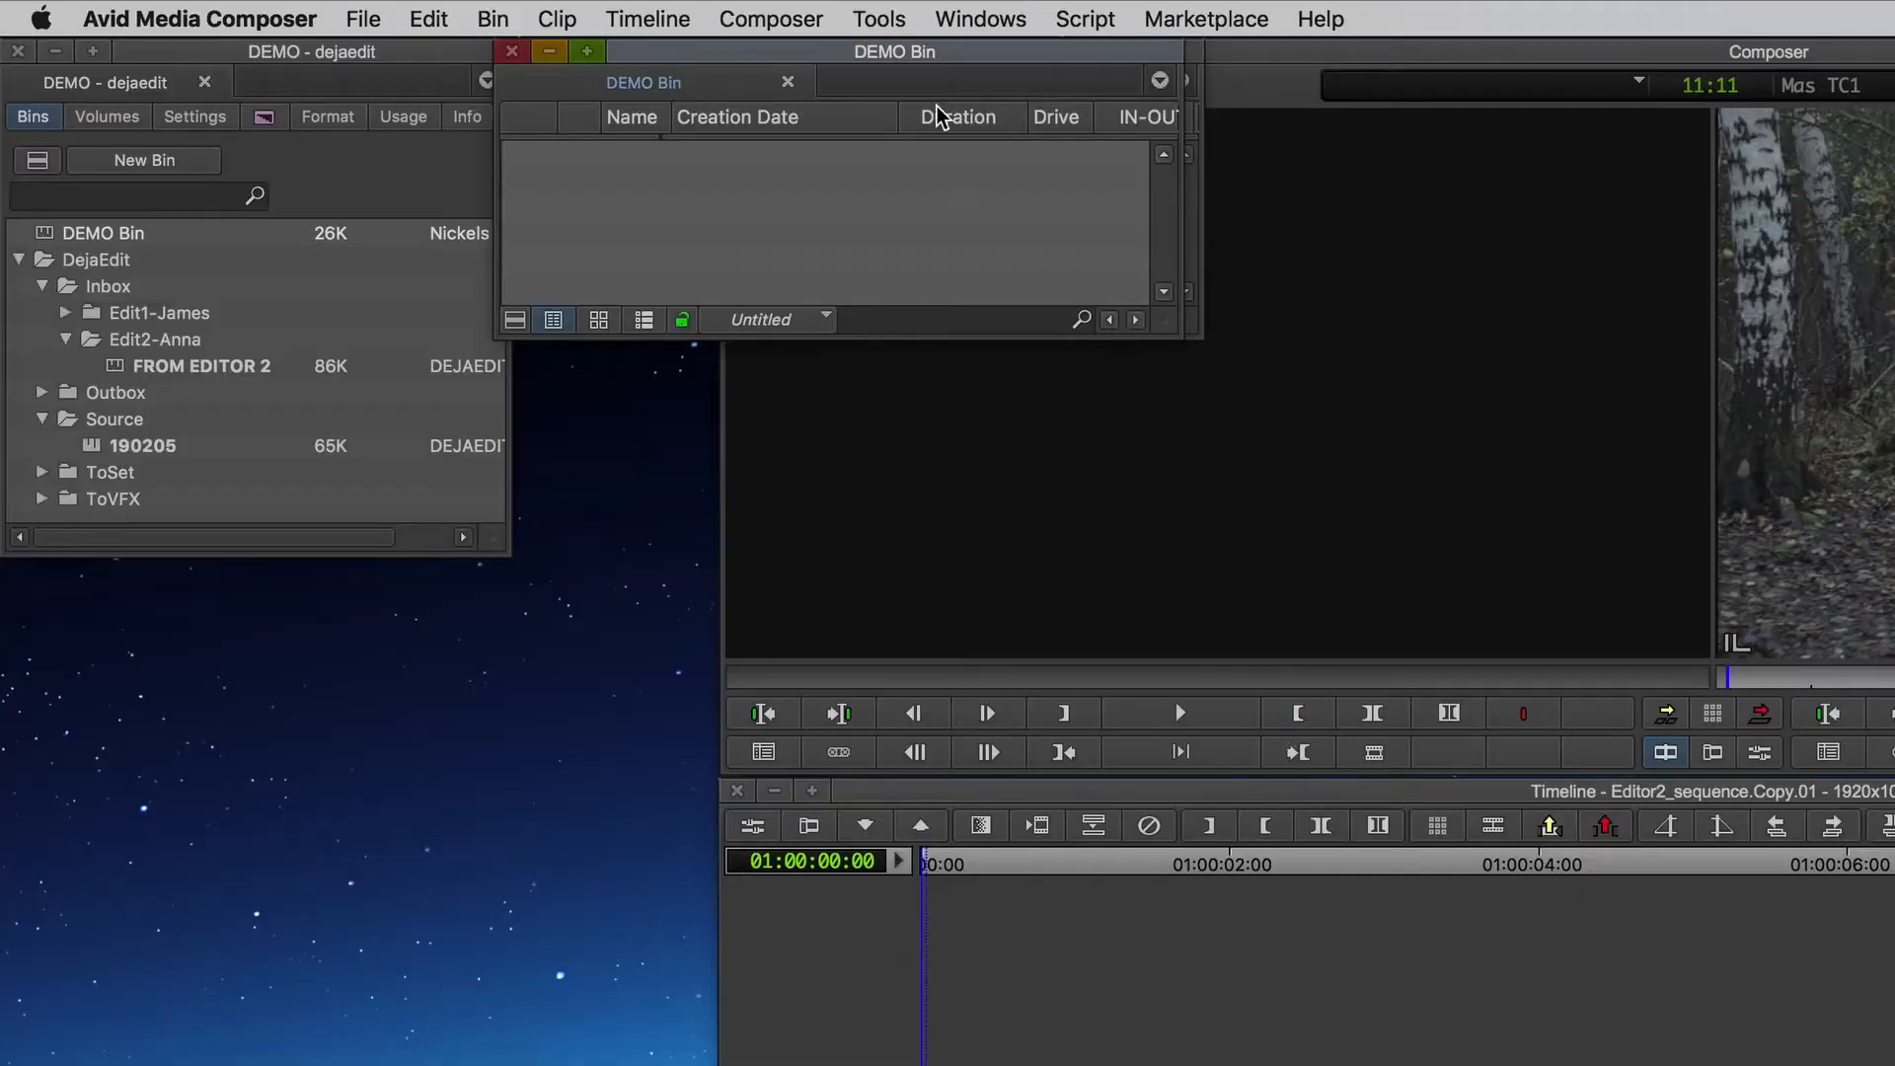
left_click_drag(589, 34, 405, 397)
left_click_drag(643, 630, 587, 628)
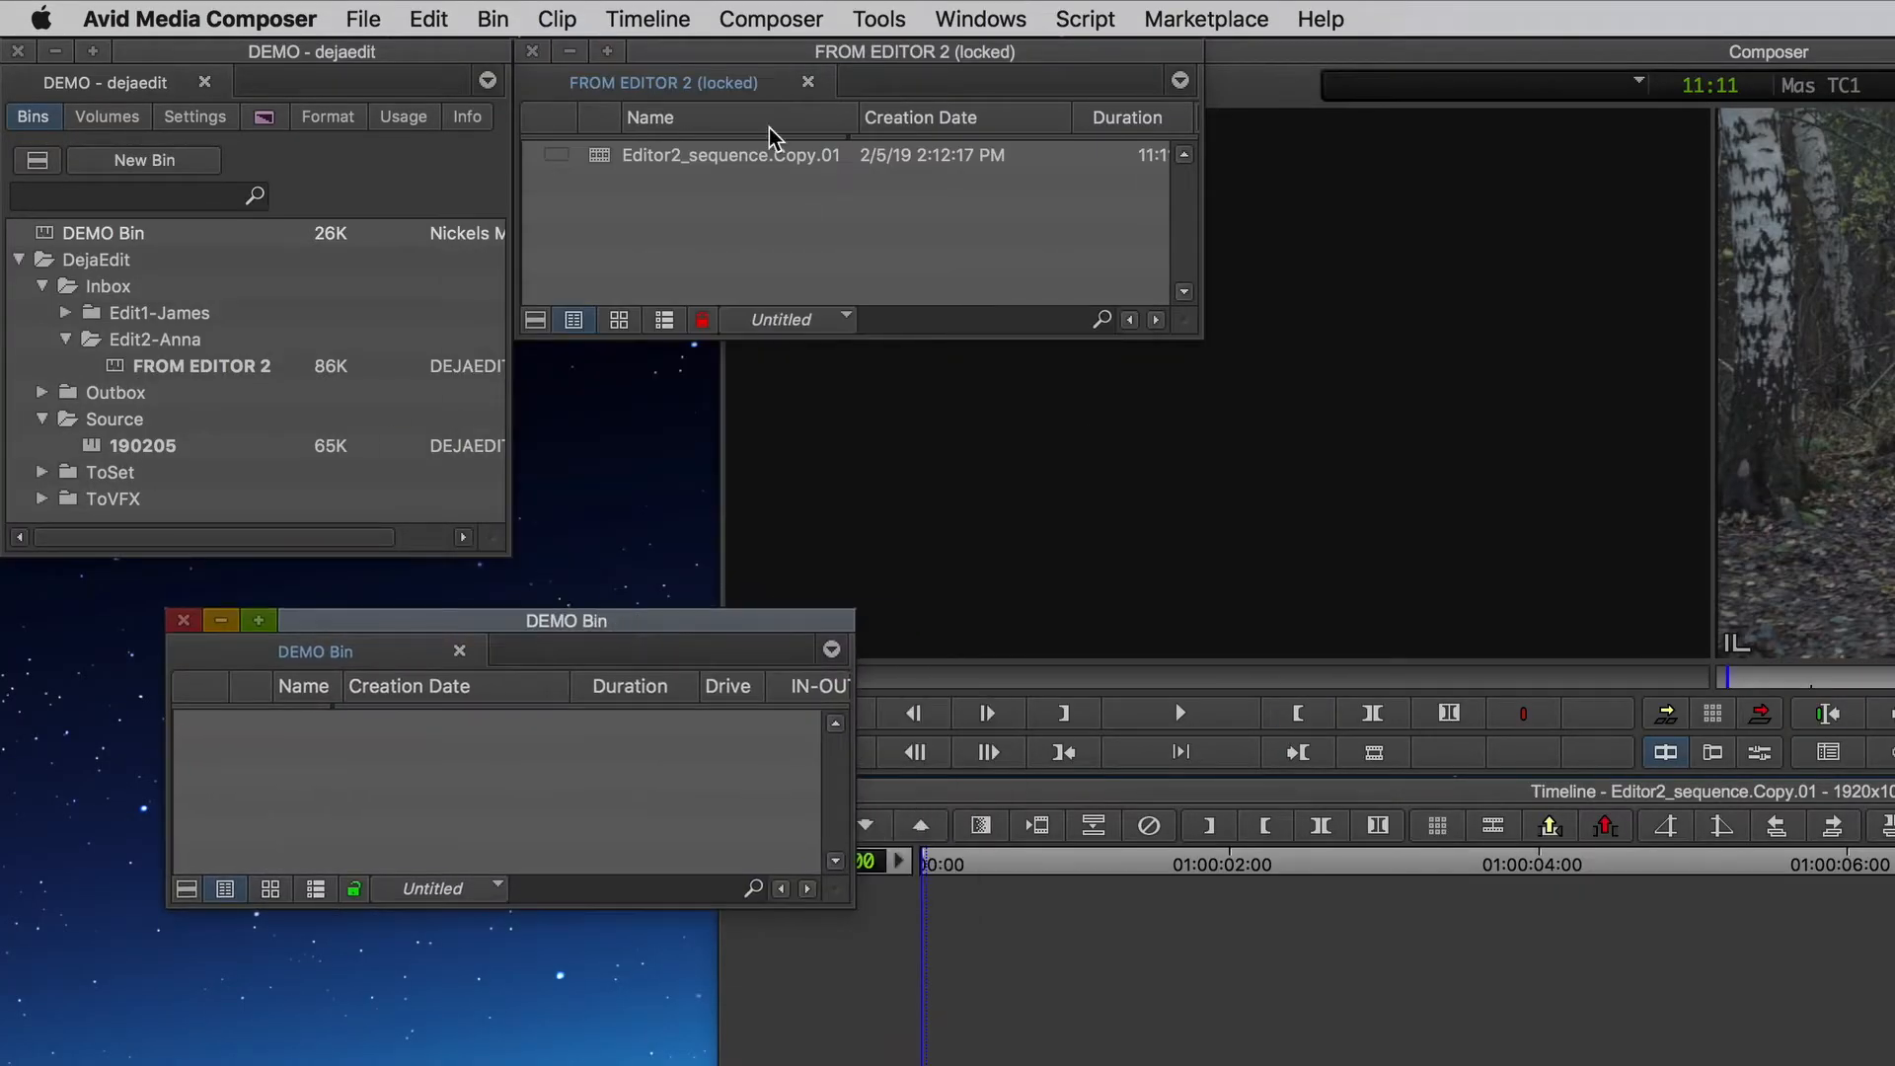
left_click(602, 157)
left_click_drag(602, 158, 383, 779)
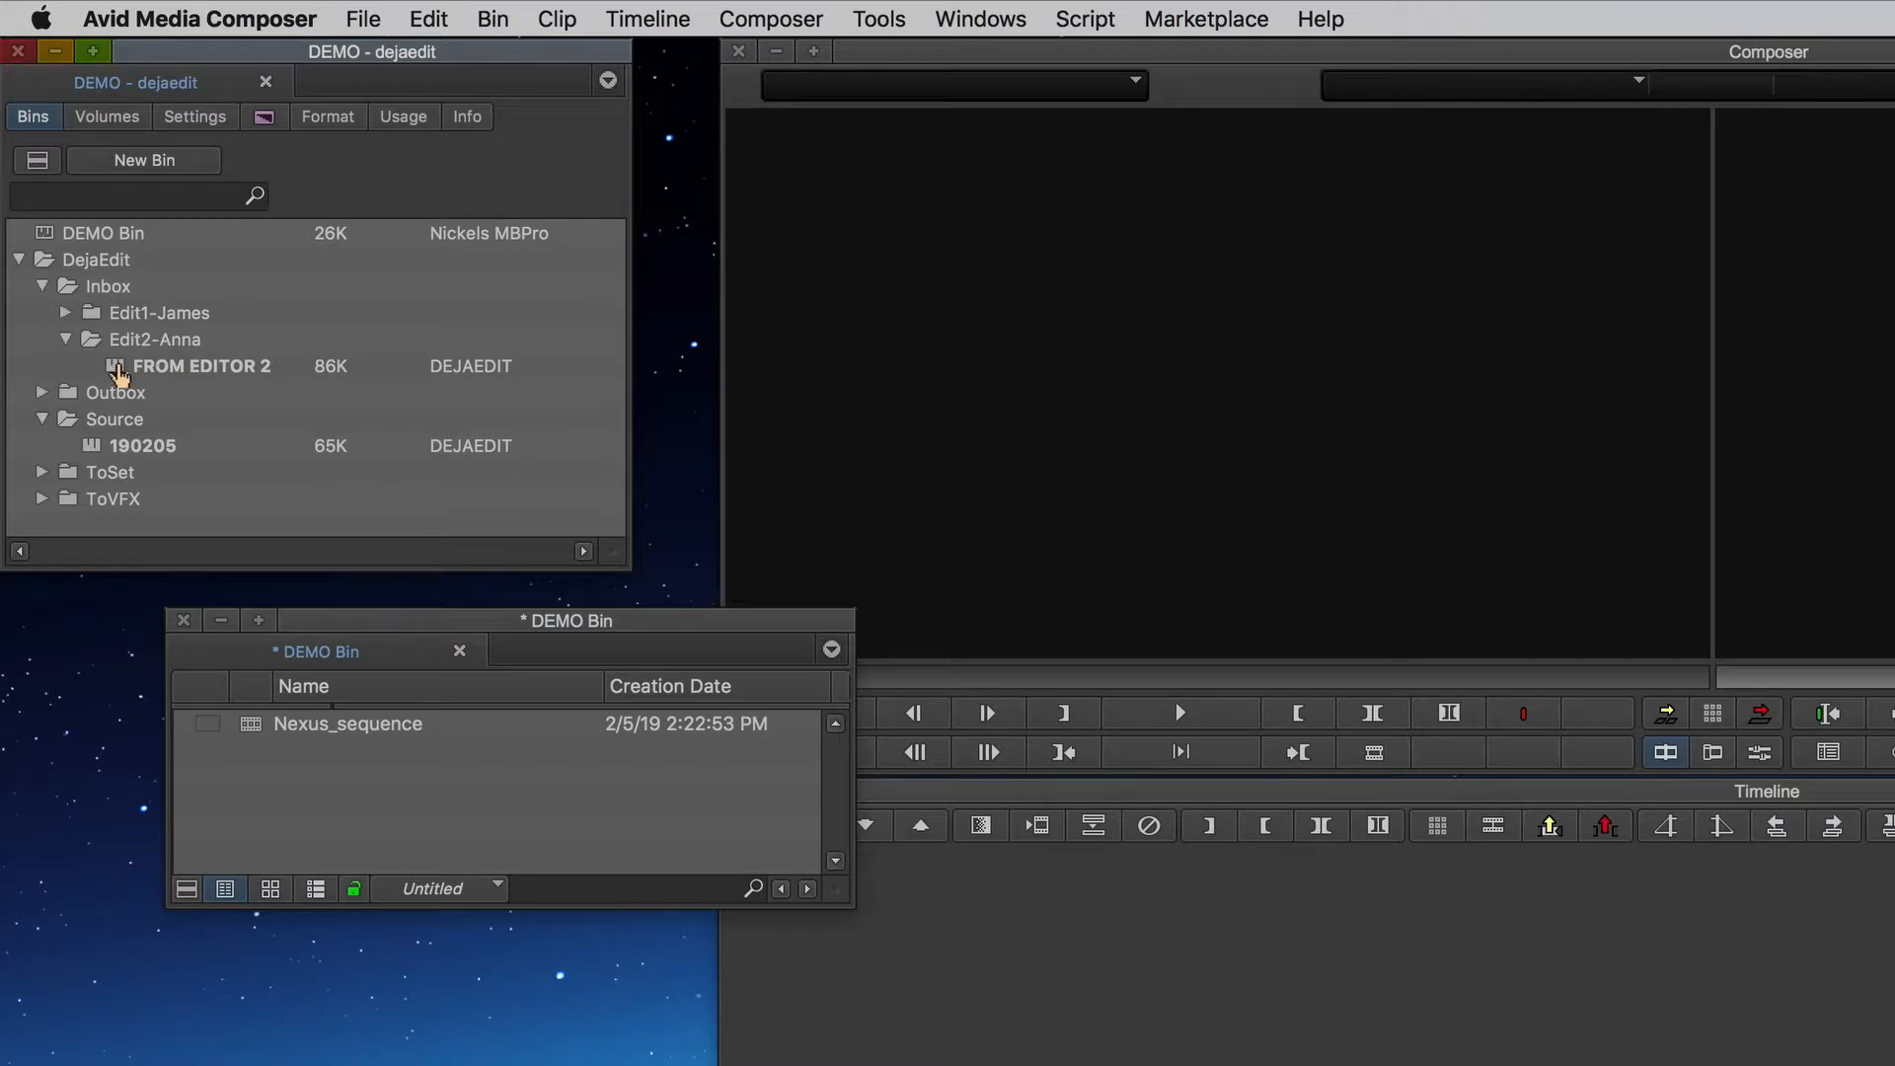
- Reopen the FROM EDITOR 2 bin in the Inbox to examine its locked contents
double_click(141, 365)
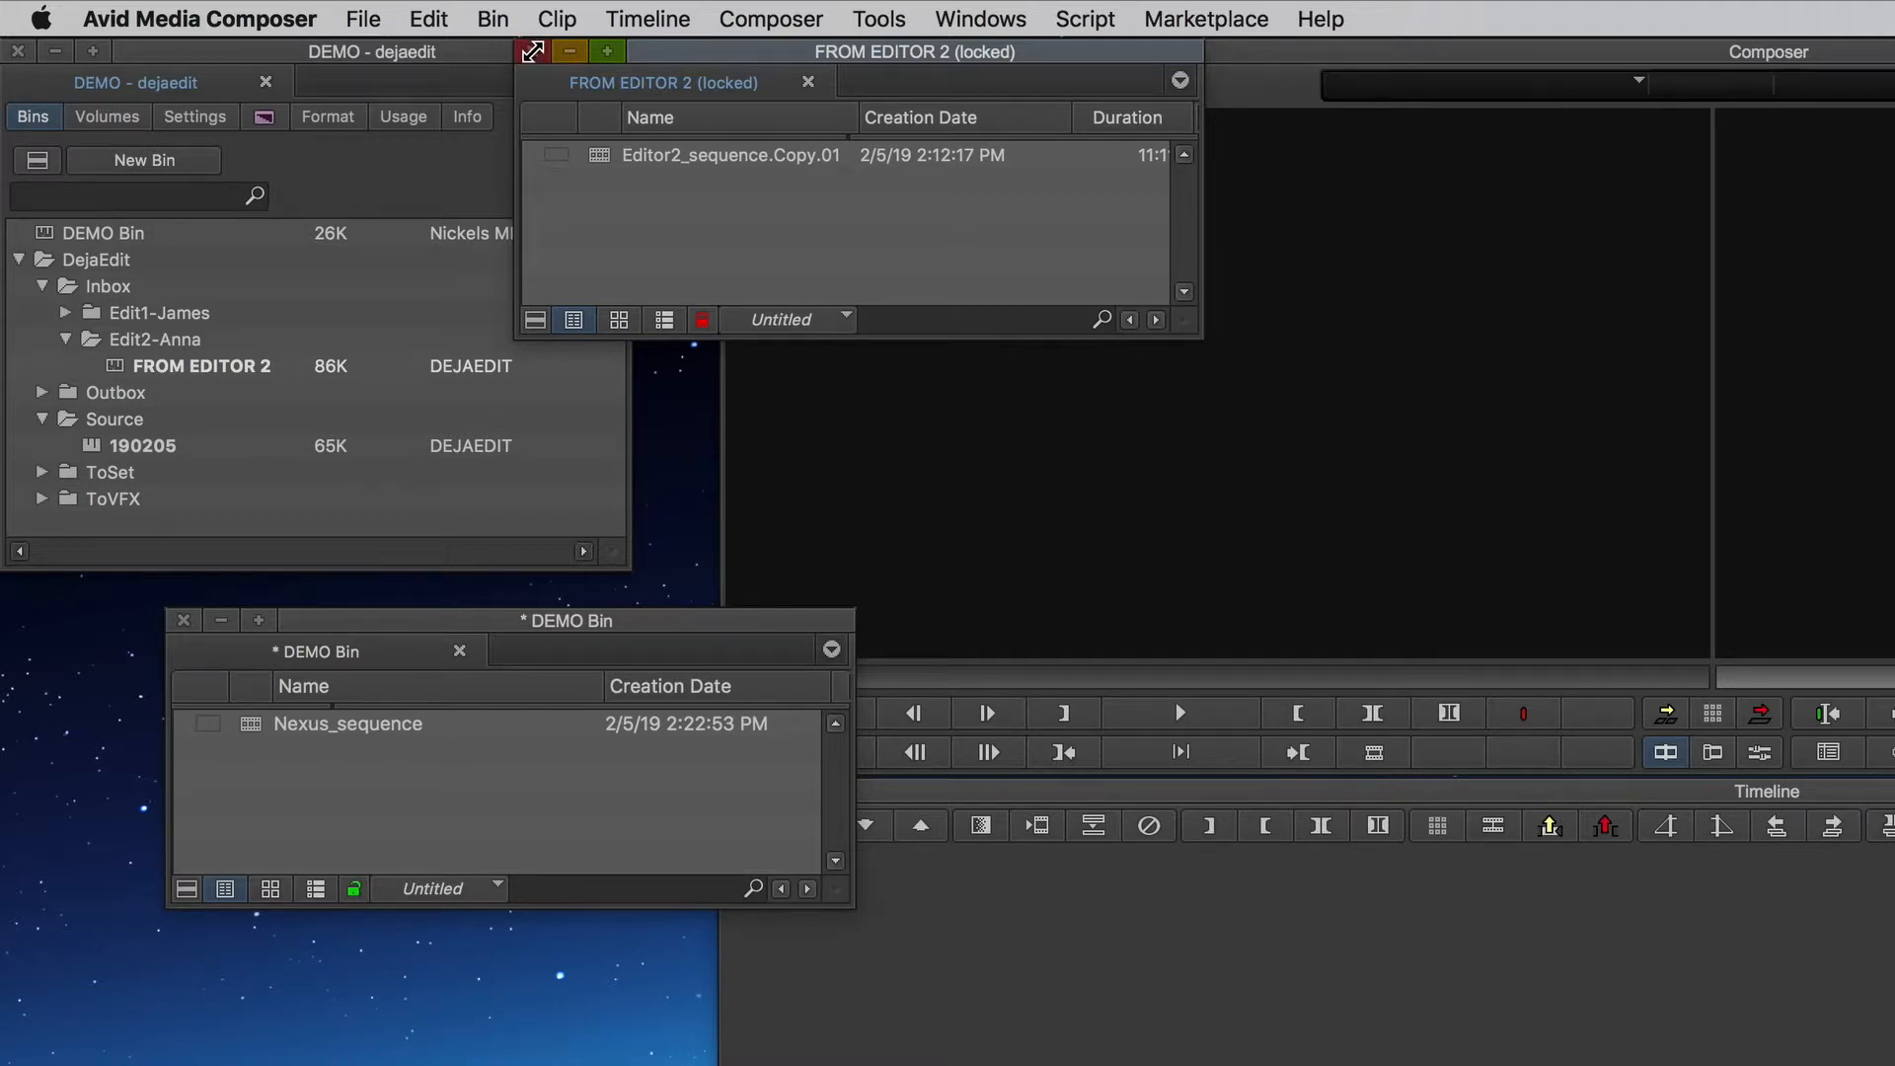
- Close the locked FROM EDITOR 2 bin, load Nexus_sequence from DEMO Bin and park at the sequence start
left_click(530, 52)
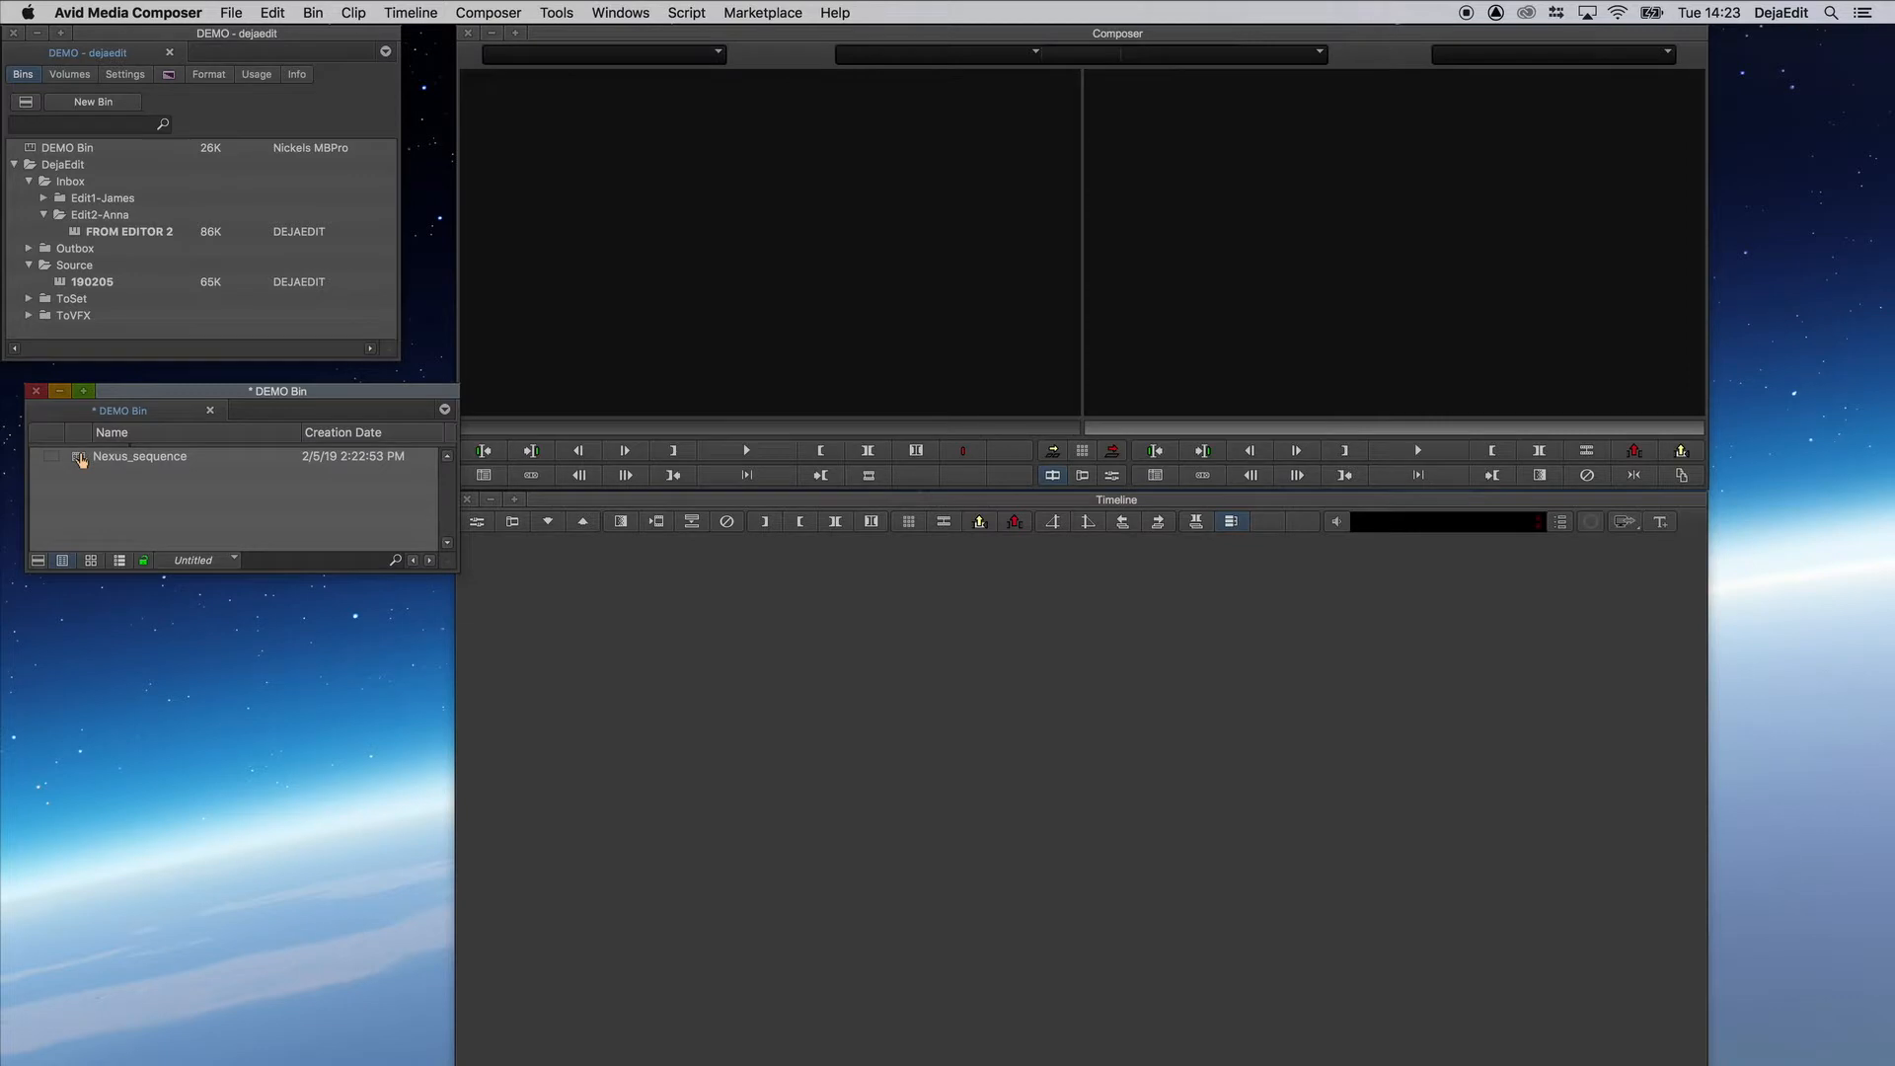
double_click(80, 459)
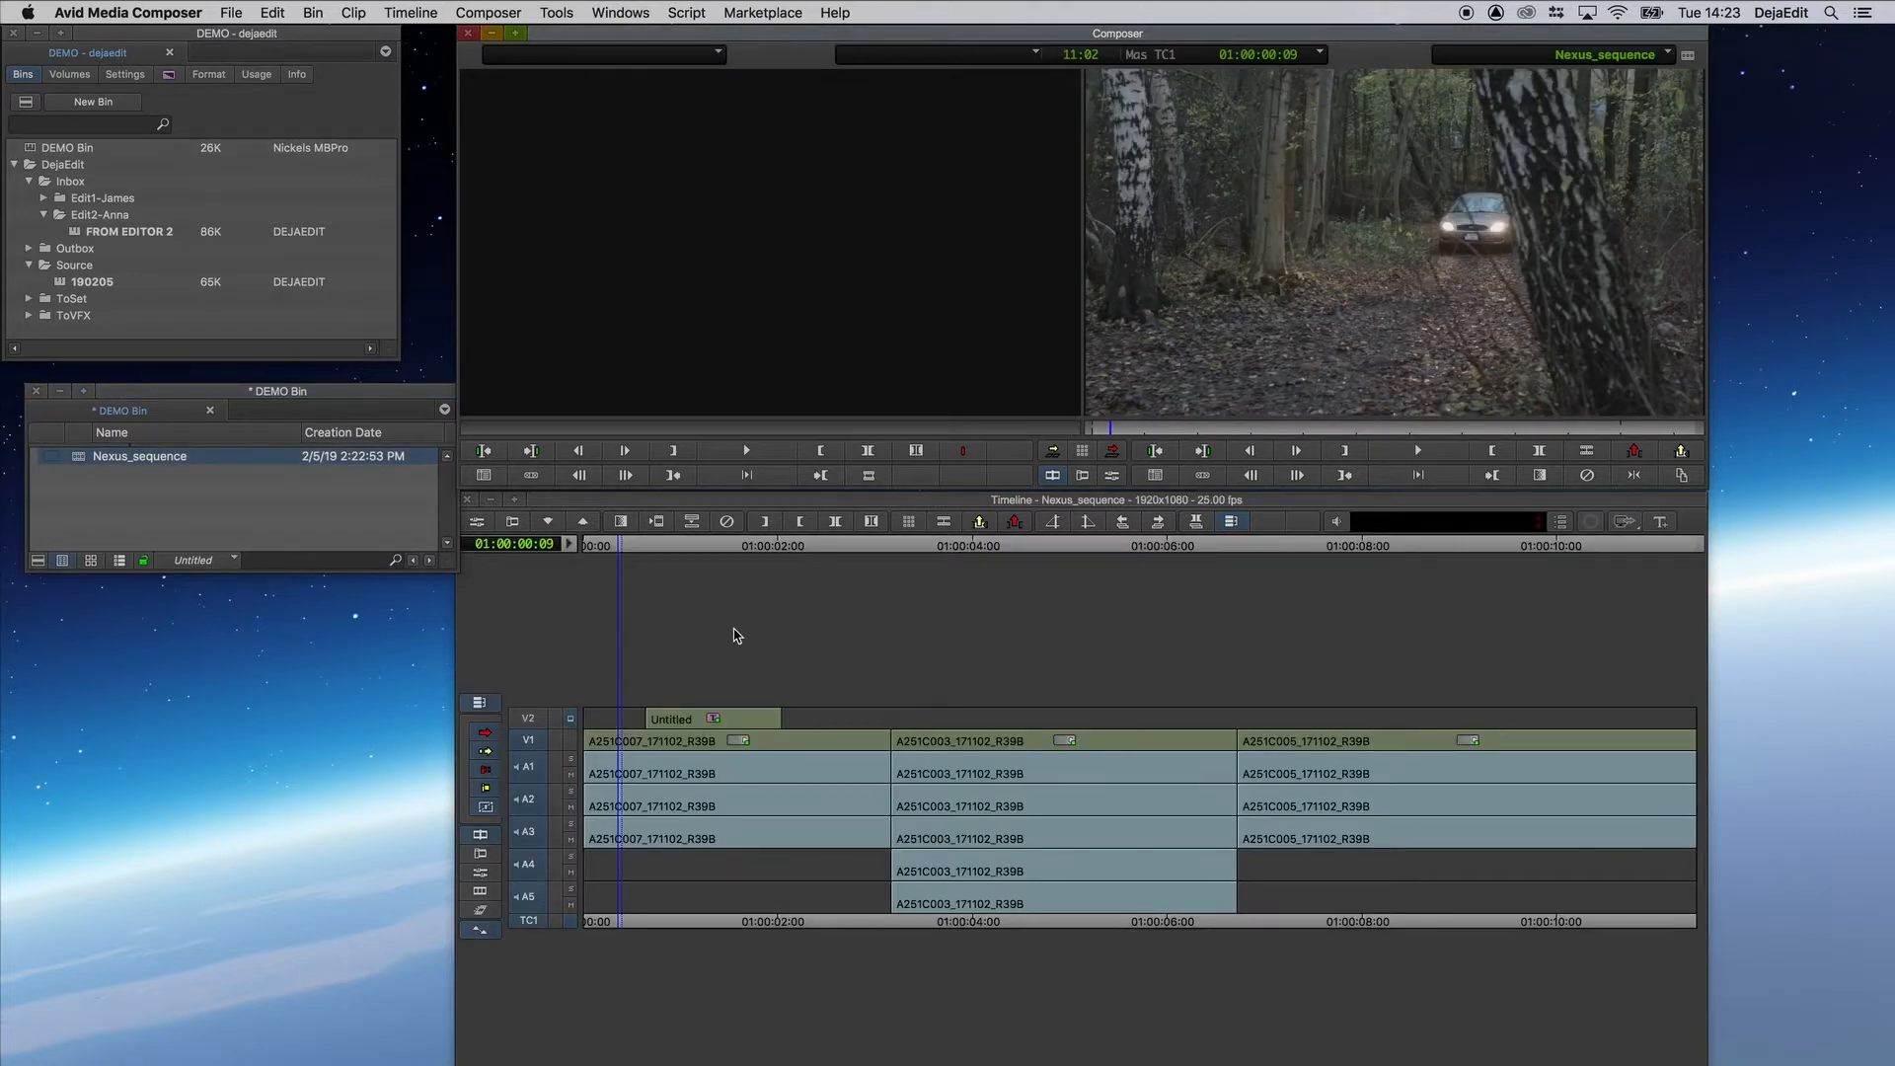
left_click_drag(629, 543, 509, 545)
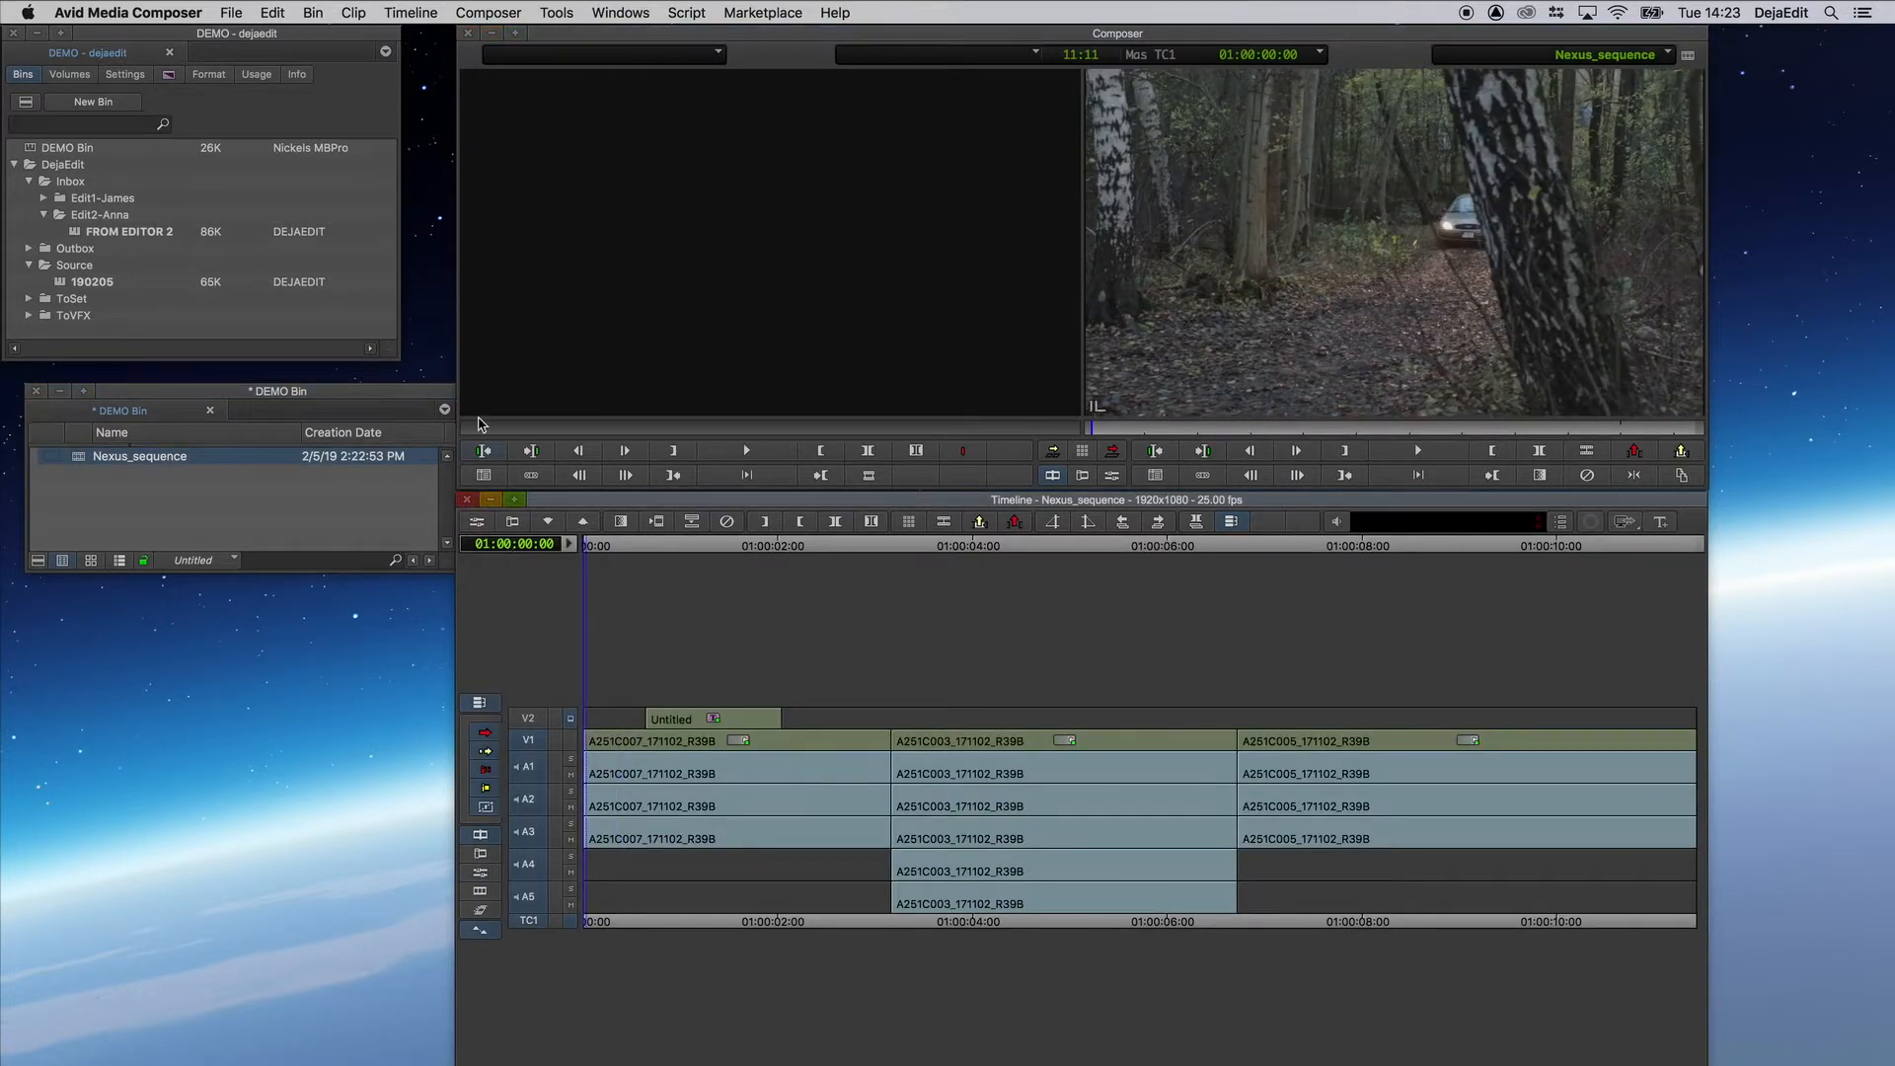
- Import Forest.mp4 from the Desktop into DEMO Bin at DNxHD 36 MXF resolution, storing its media on DEMO-VIDEO [Nexis-CANFilm]
right_click(126, 508)
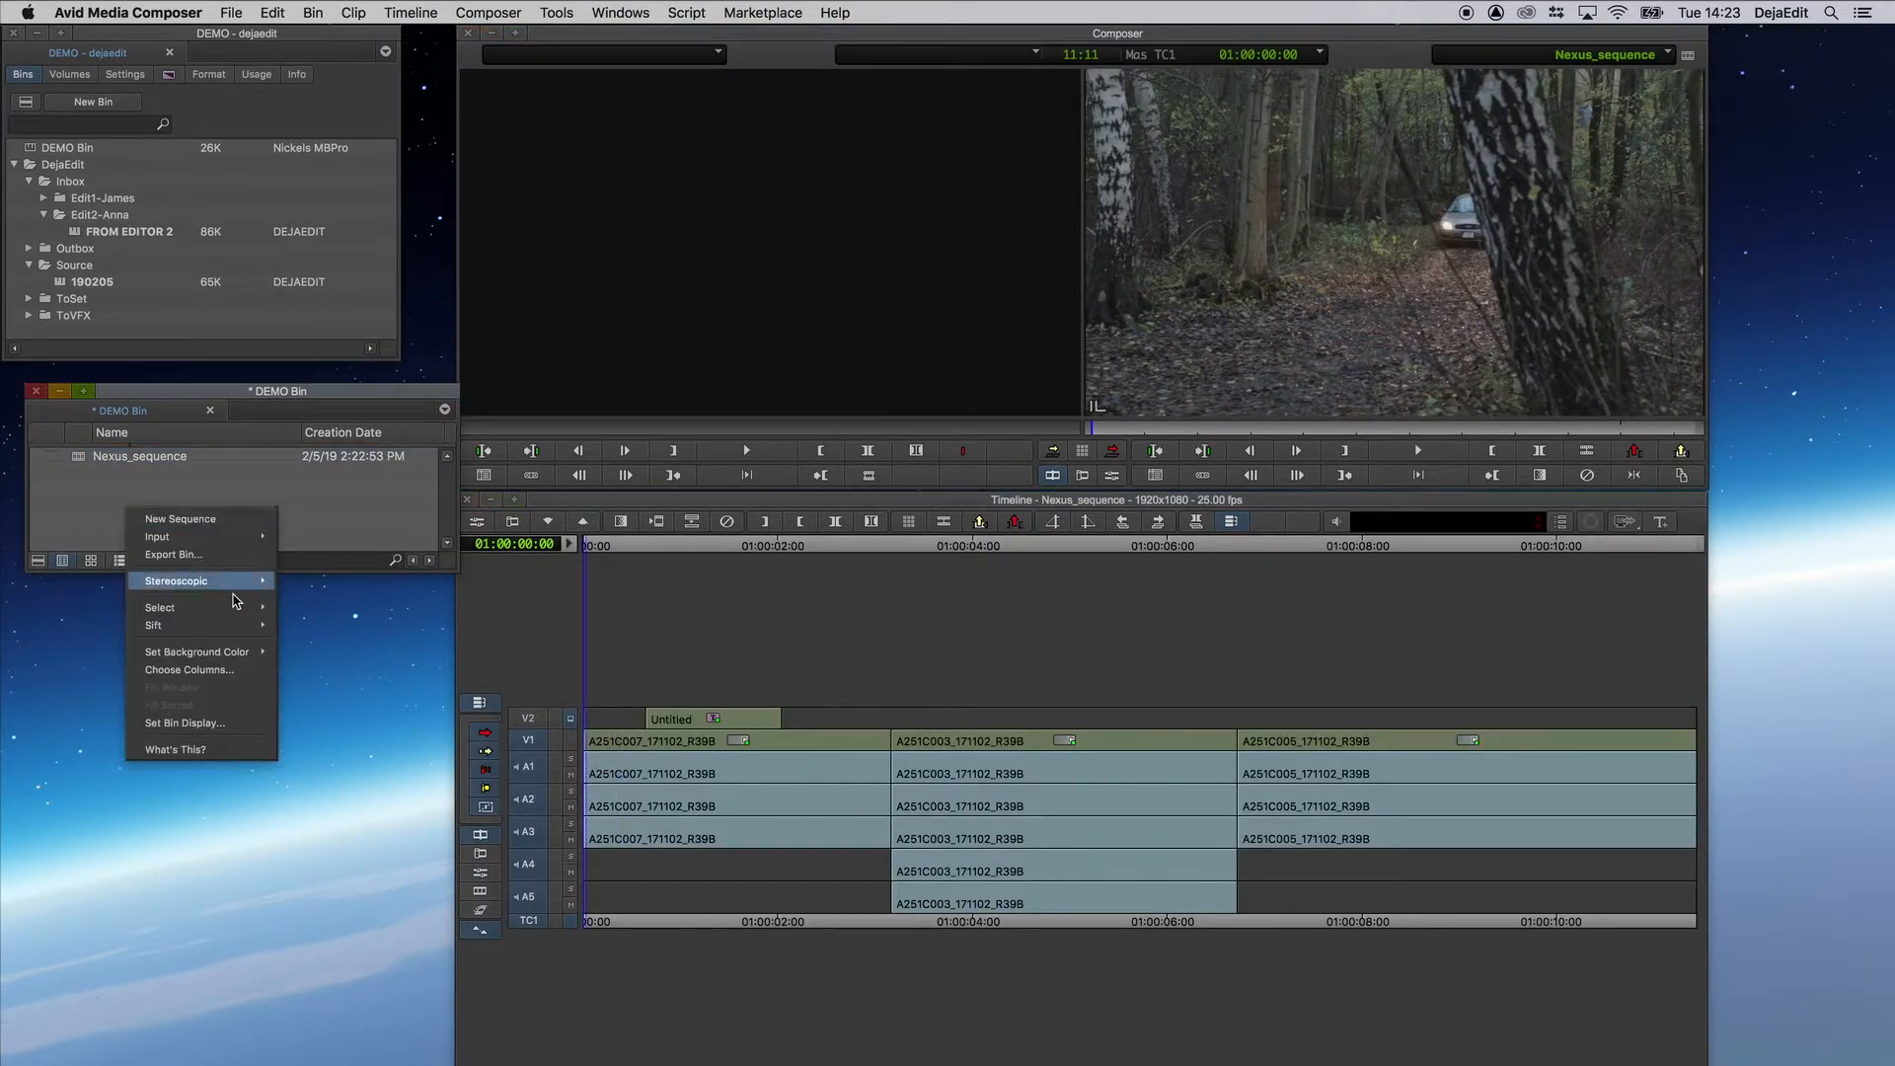
mouse_move(241, 539)
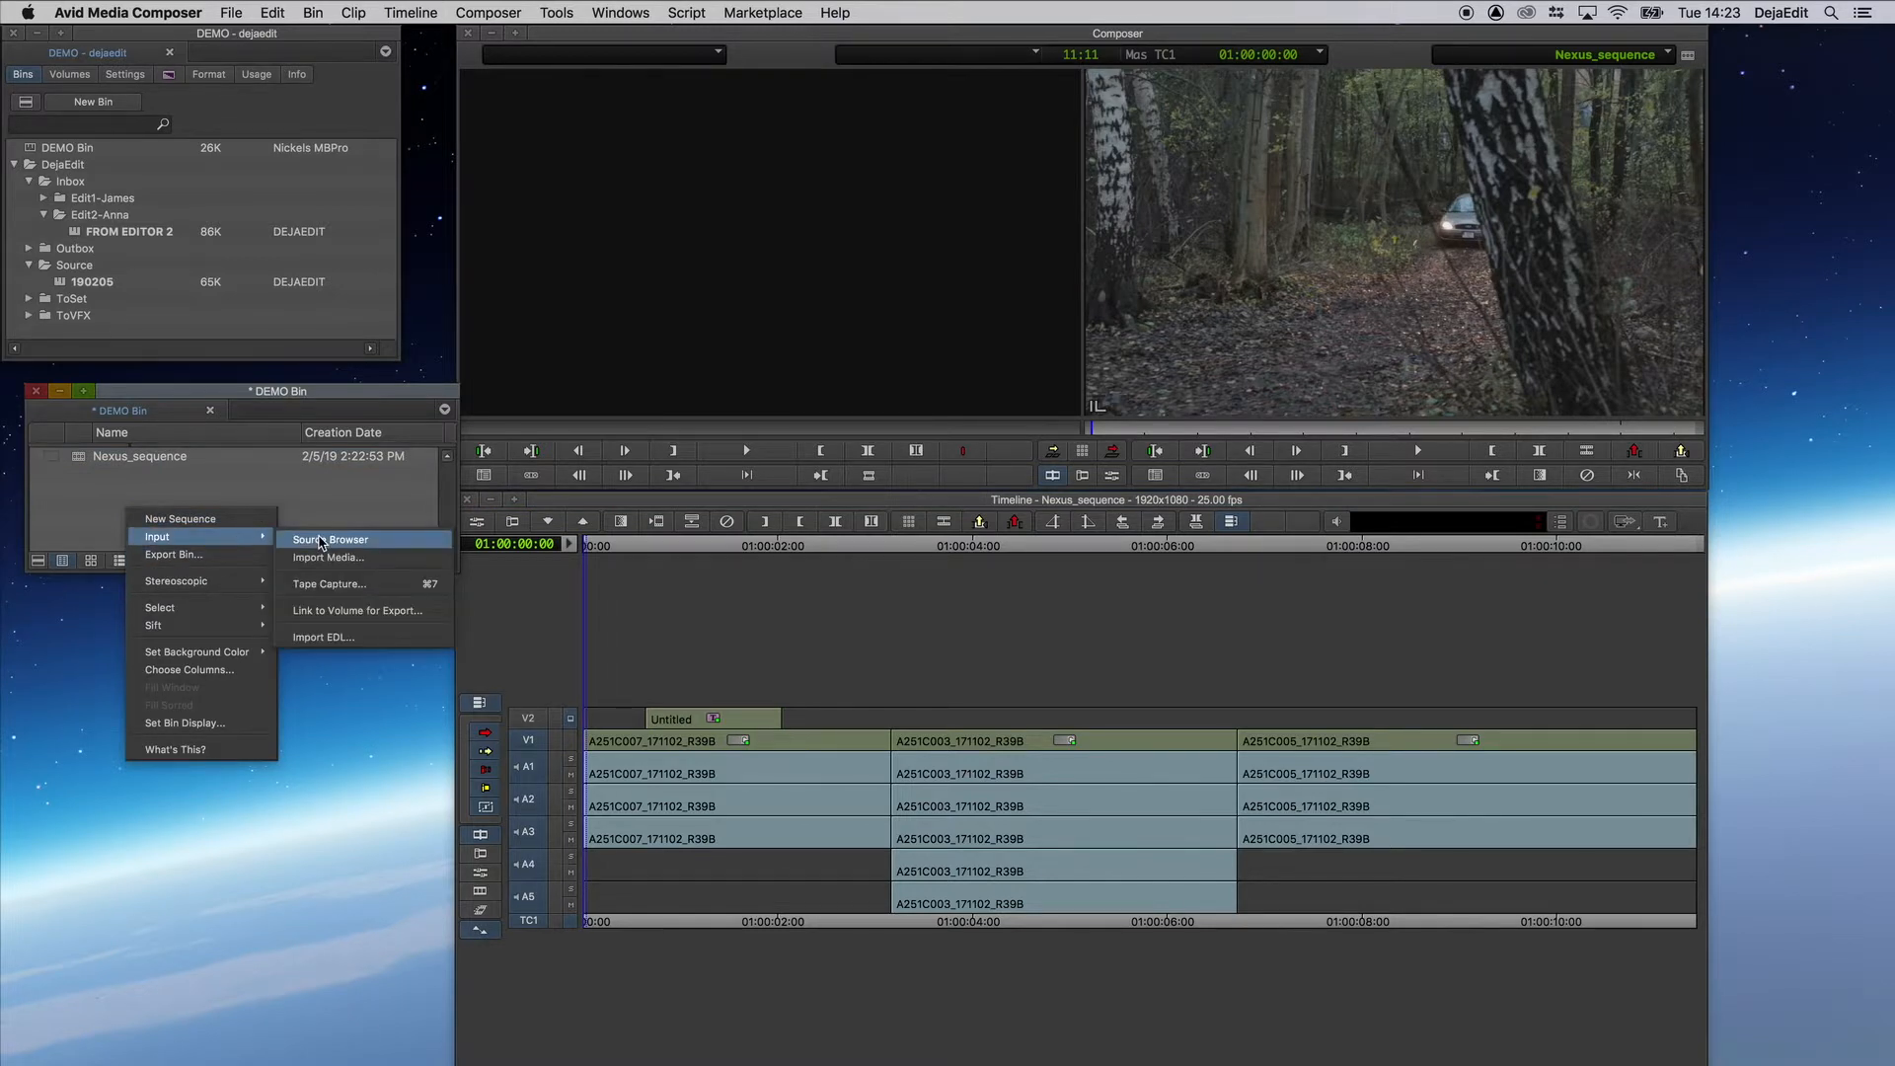
left_click(340, 561)
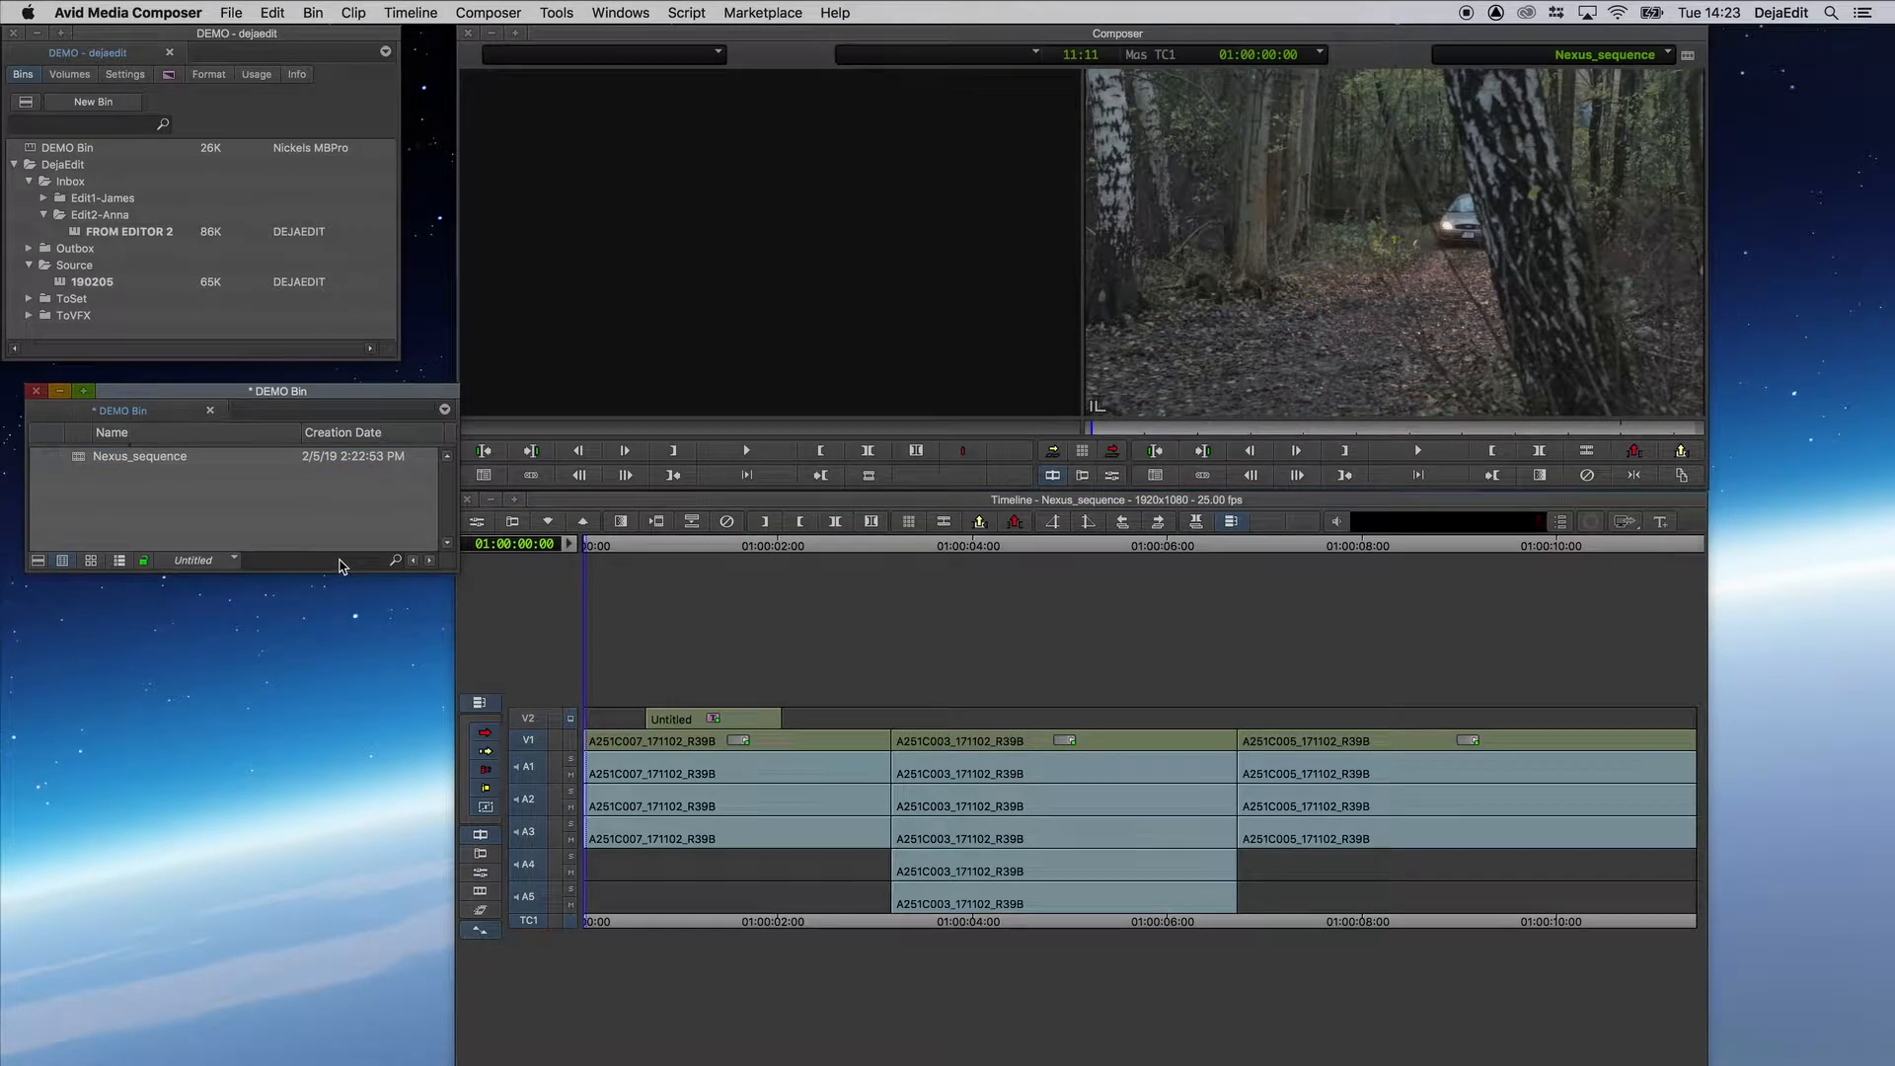
left_click(804, 263)
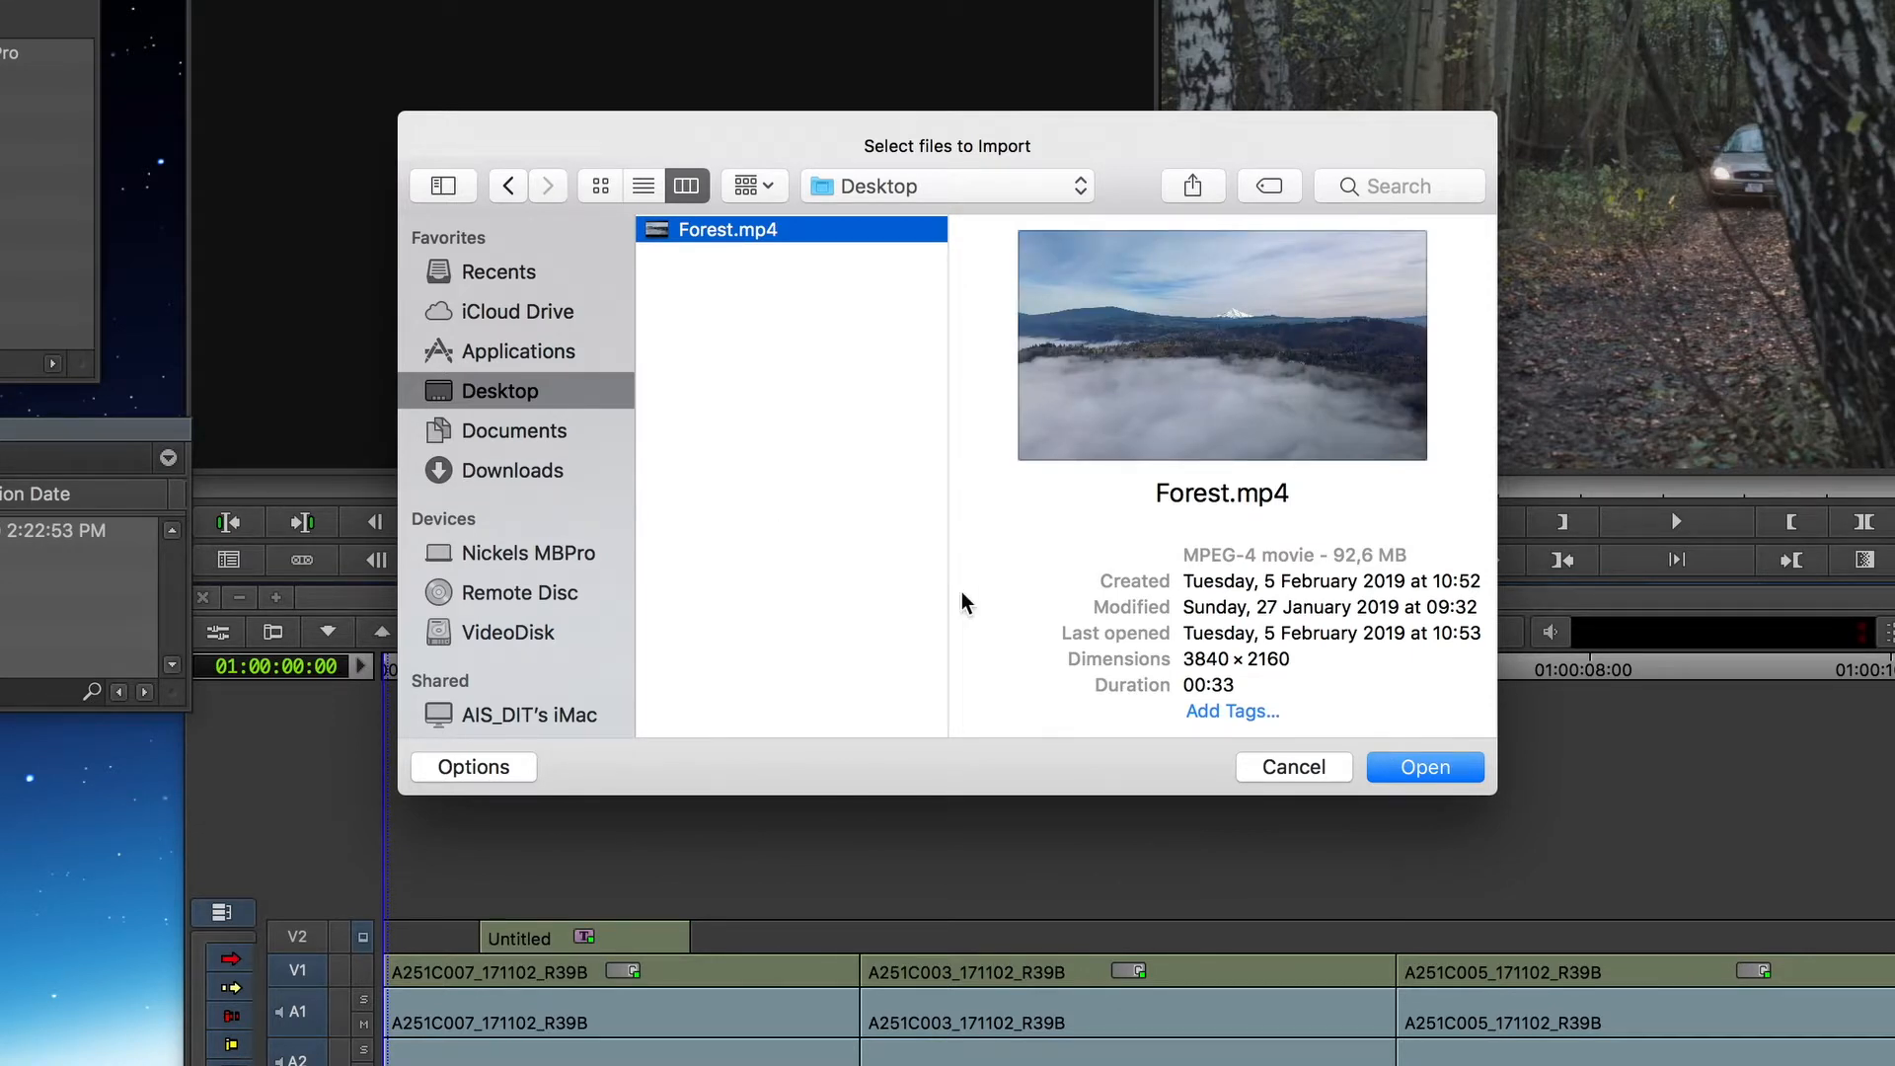
left_click(505, 768)
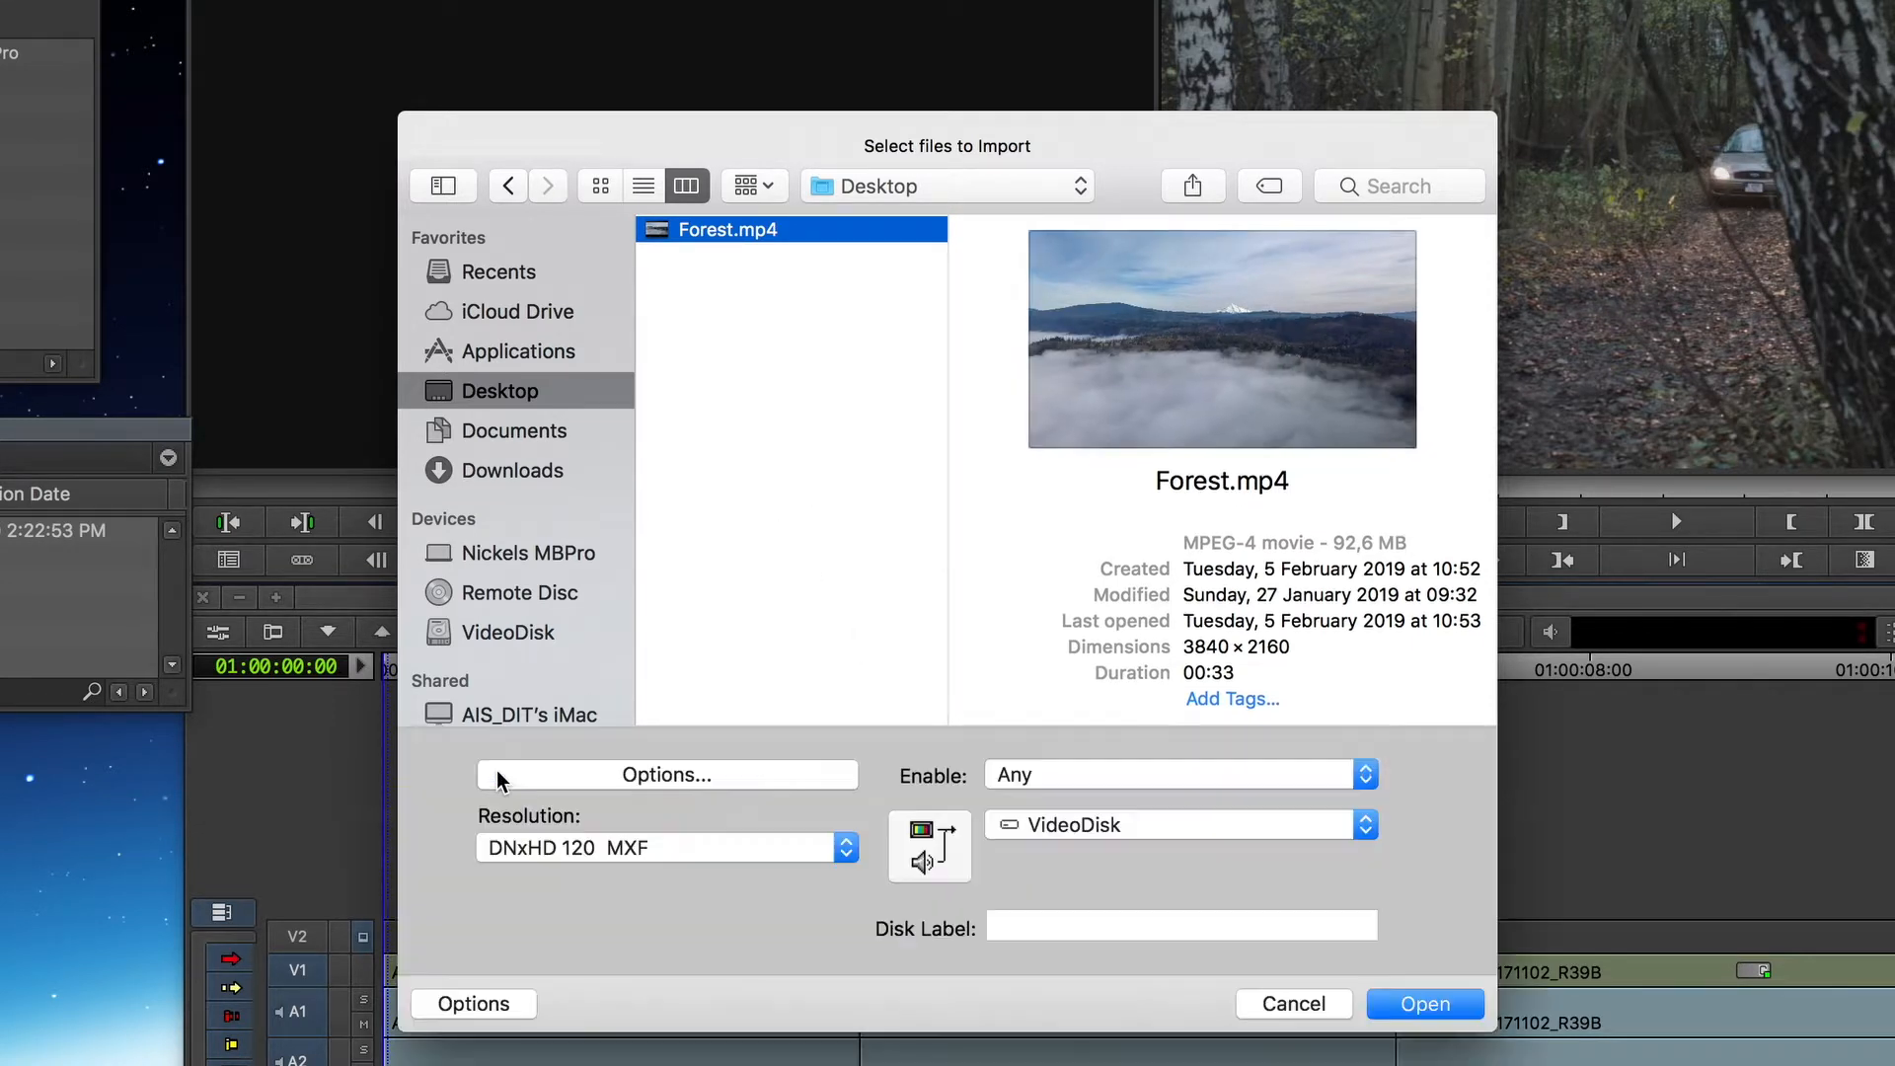
left_click(620, 851)
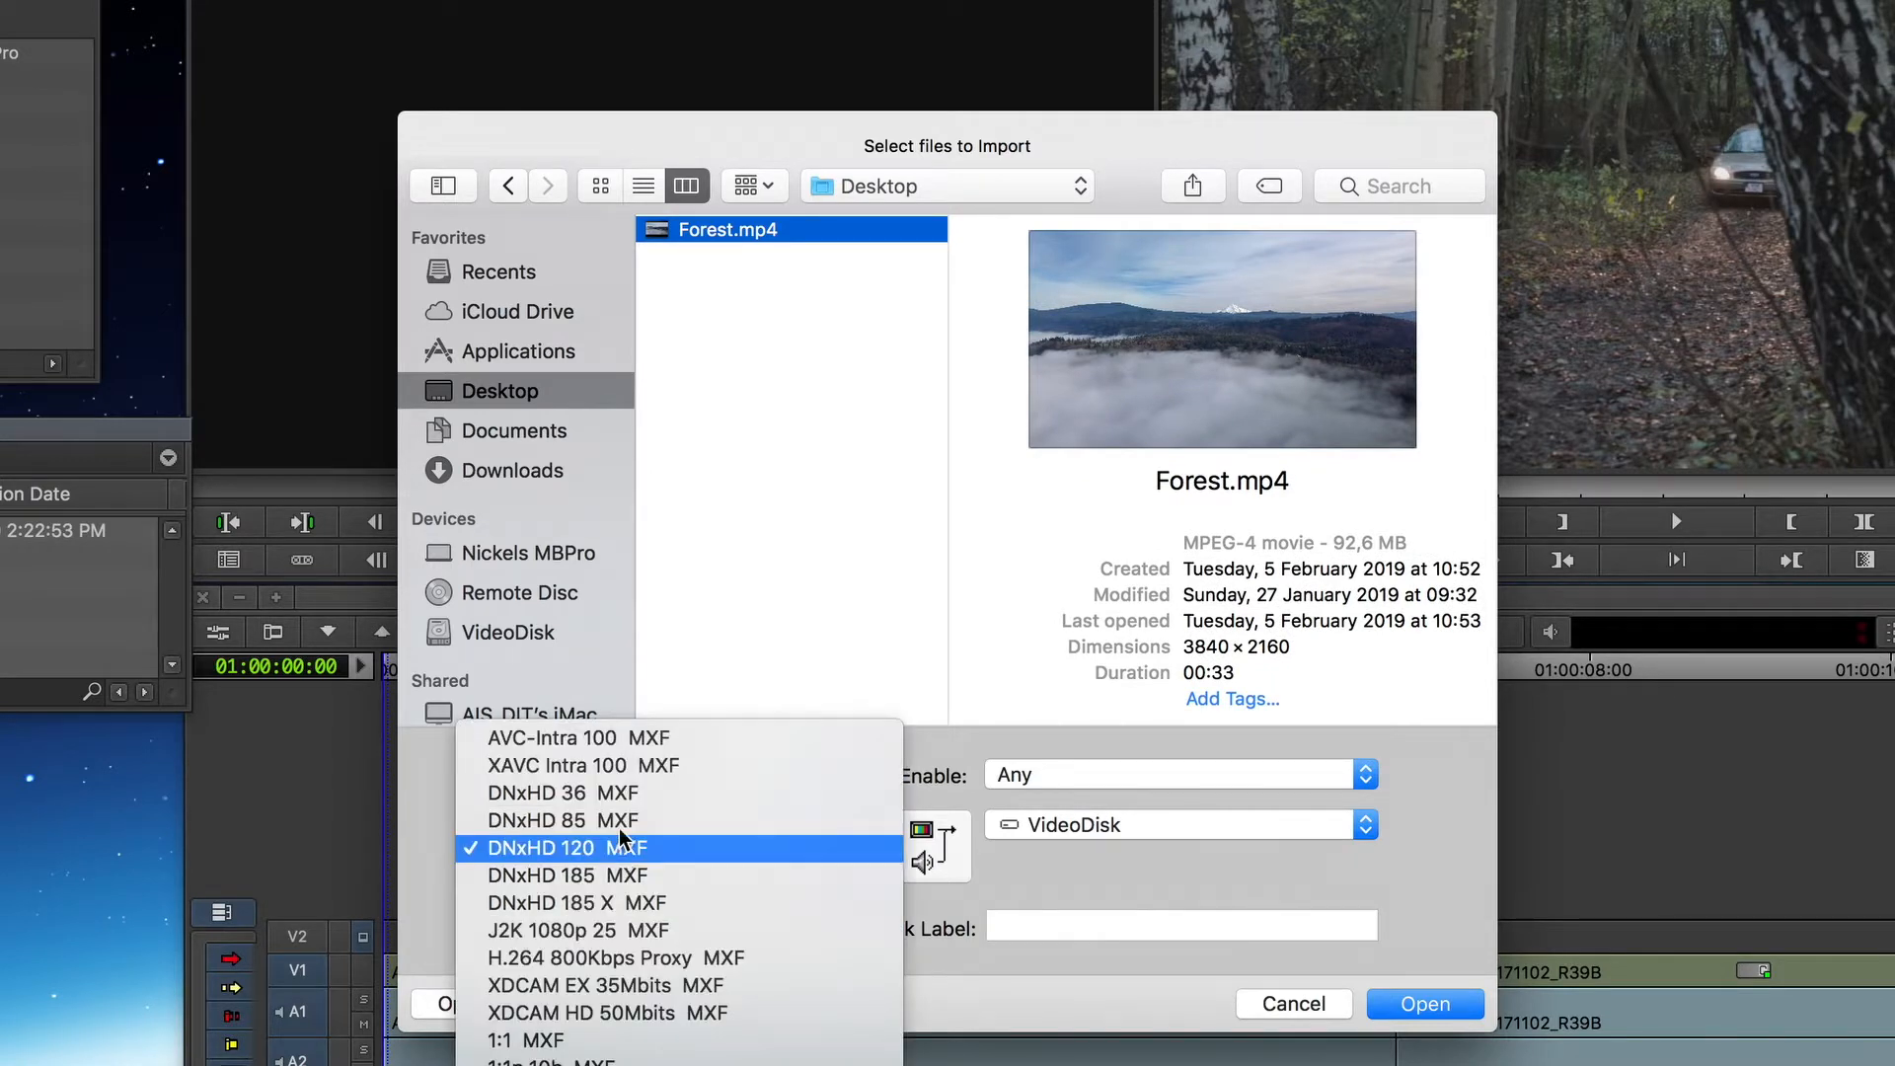
left_click(625, 796)
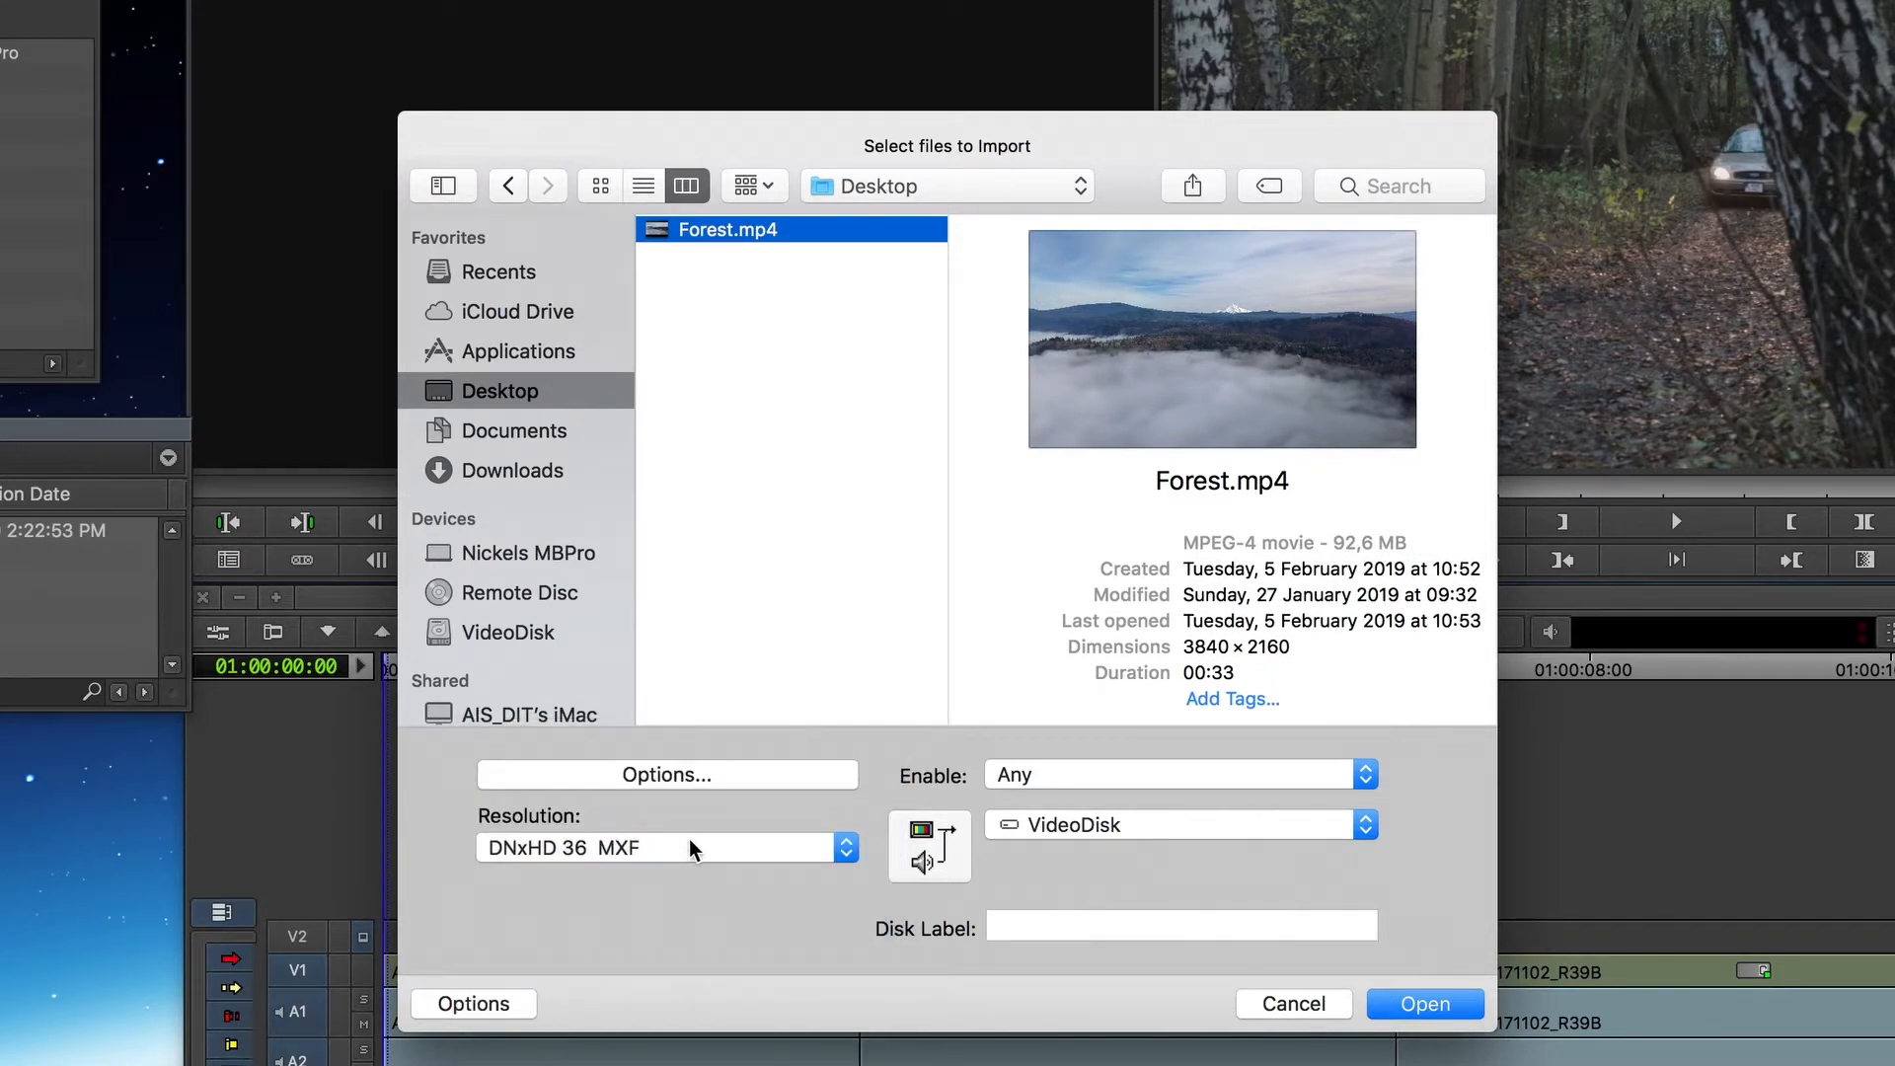
left_click(1082, 826)
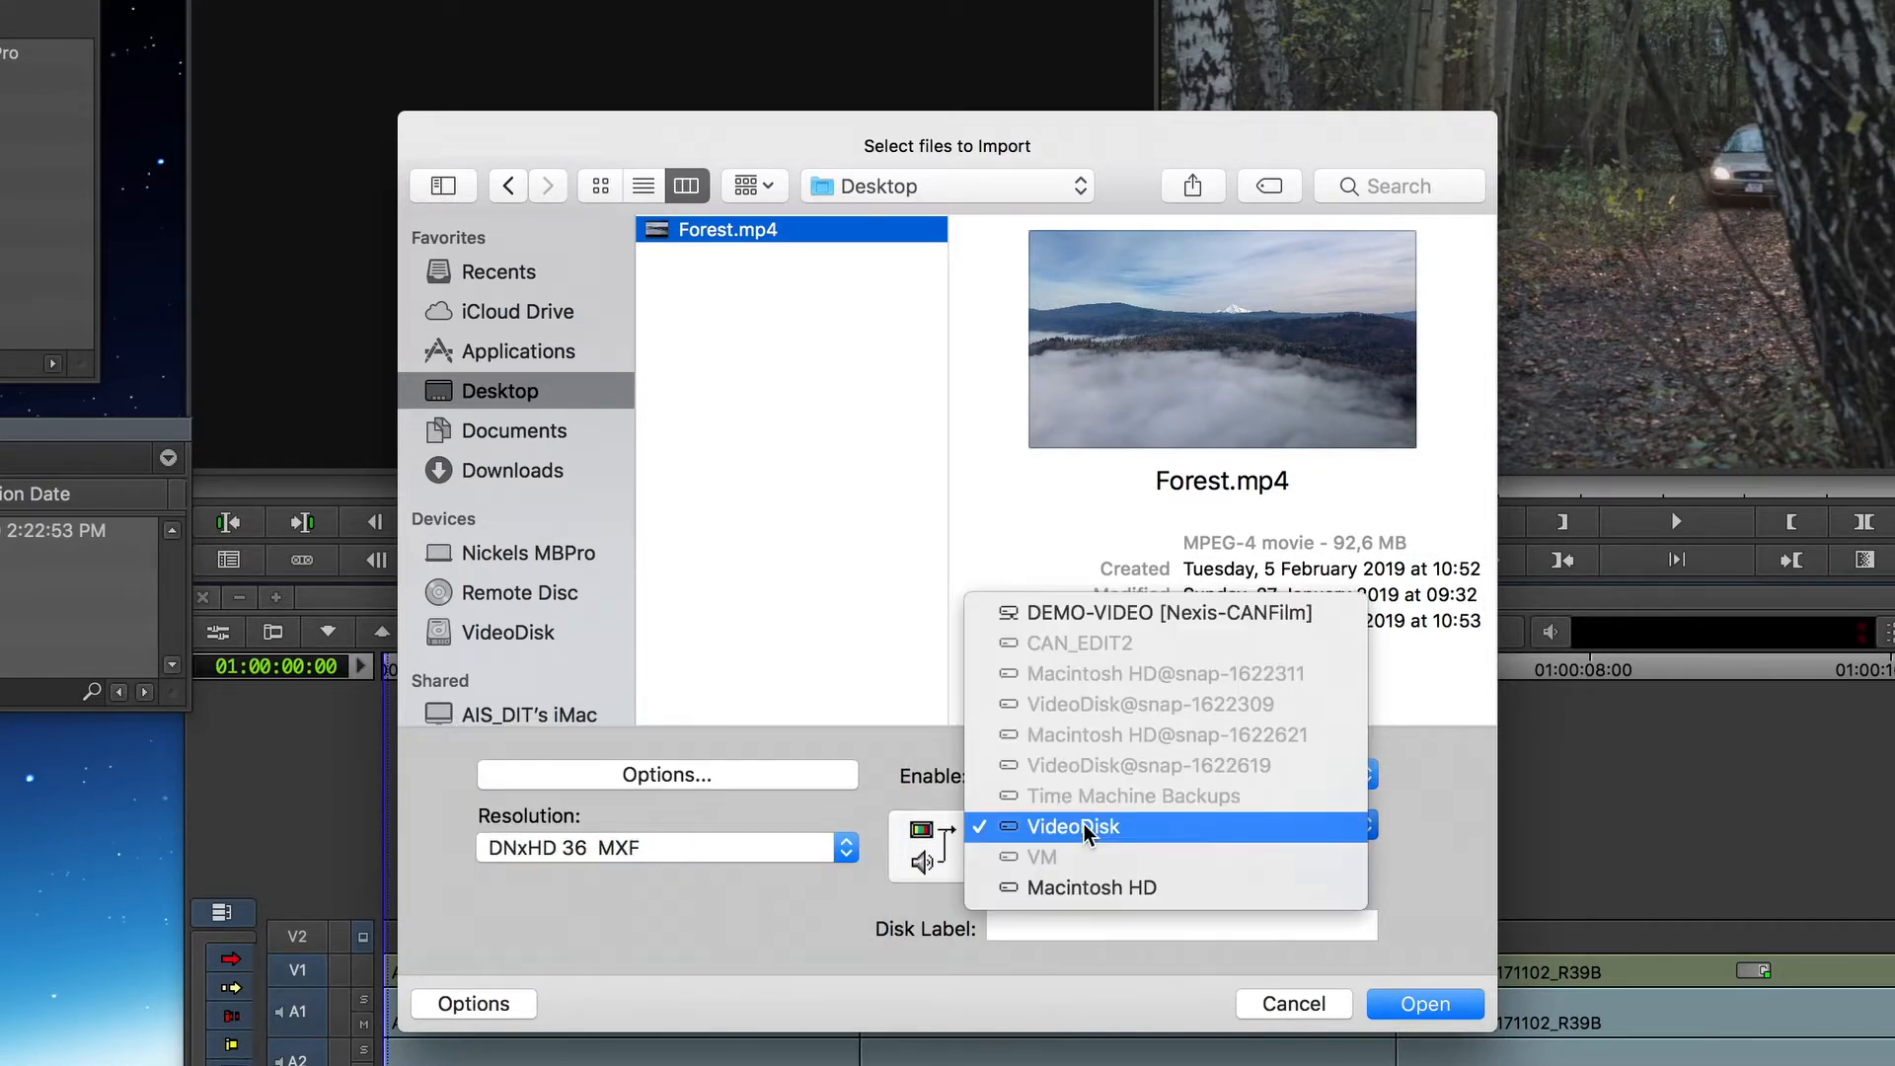
left_click(1128, 613)
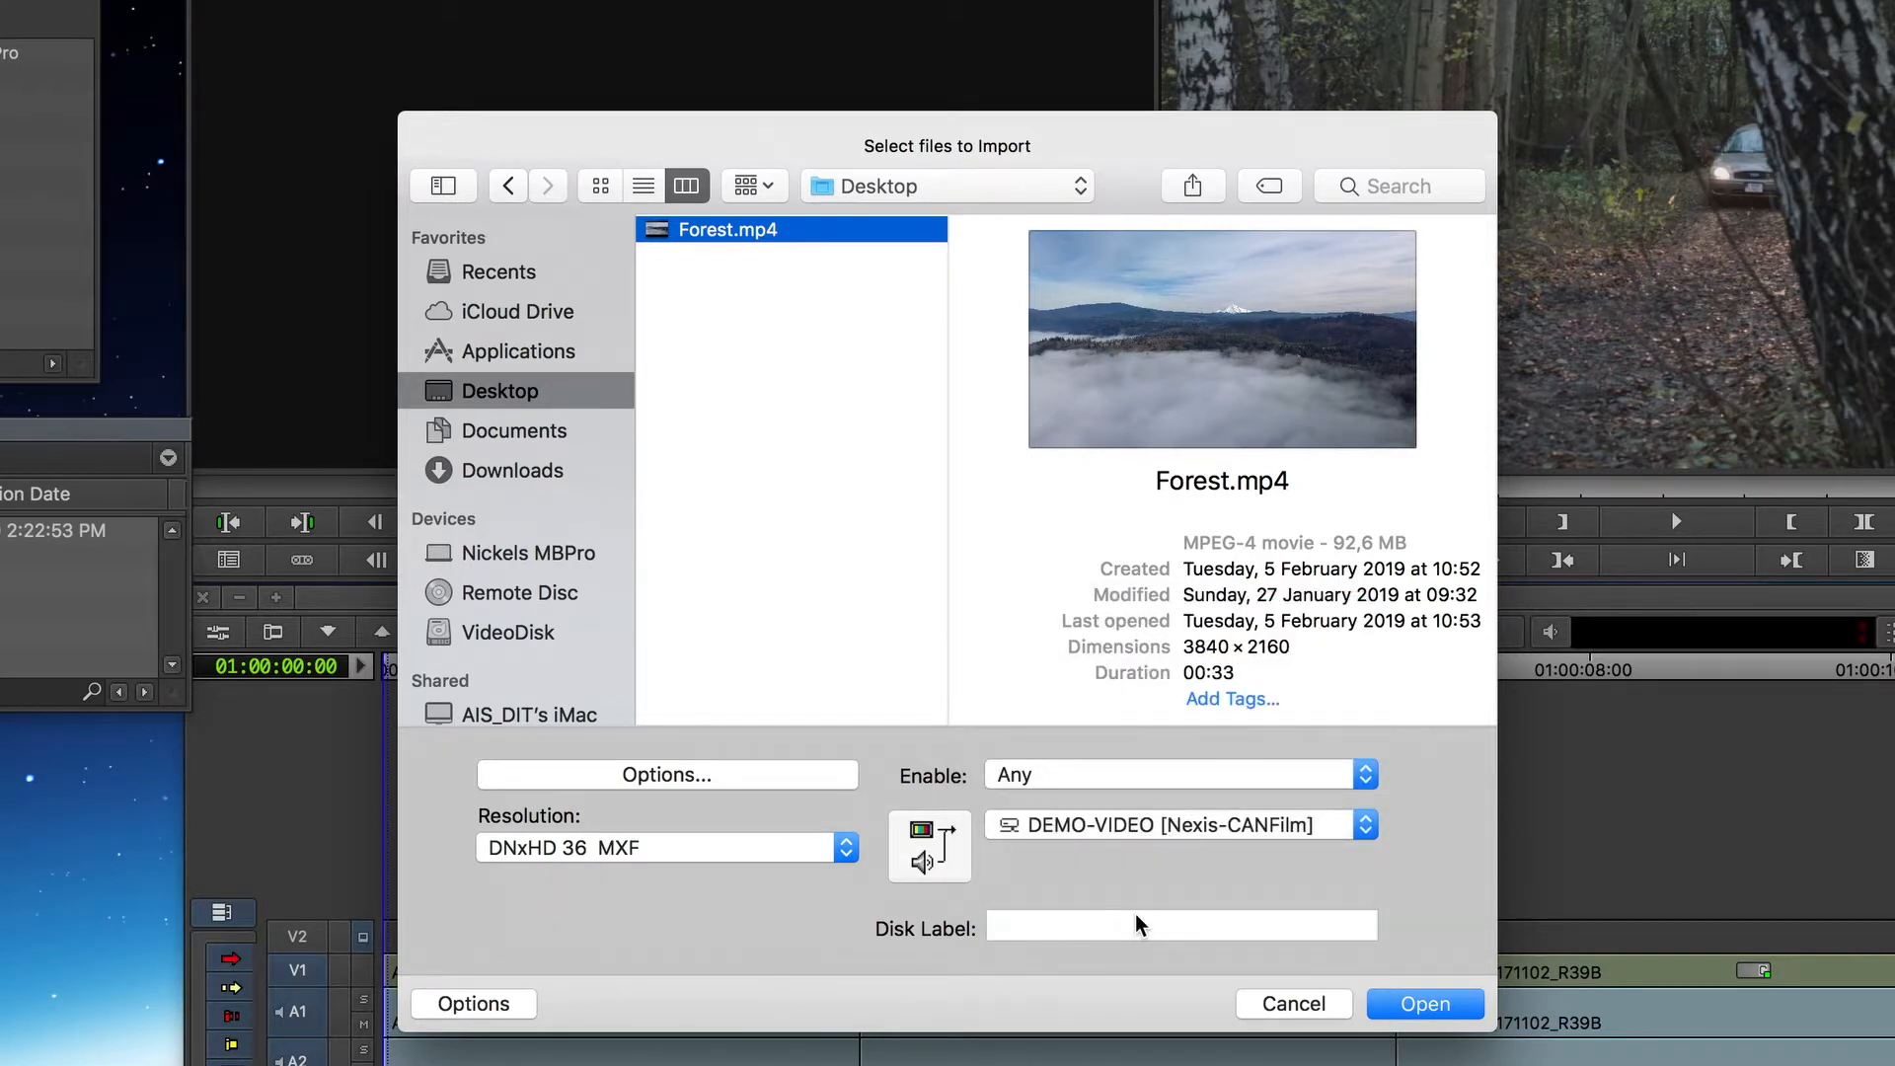
left_click(1422, 1005)
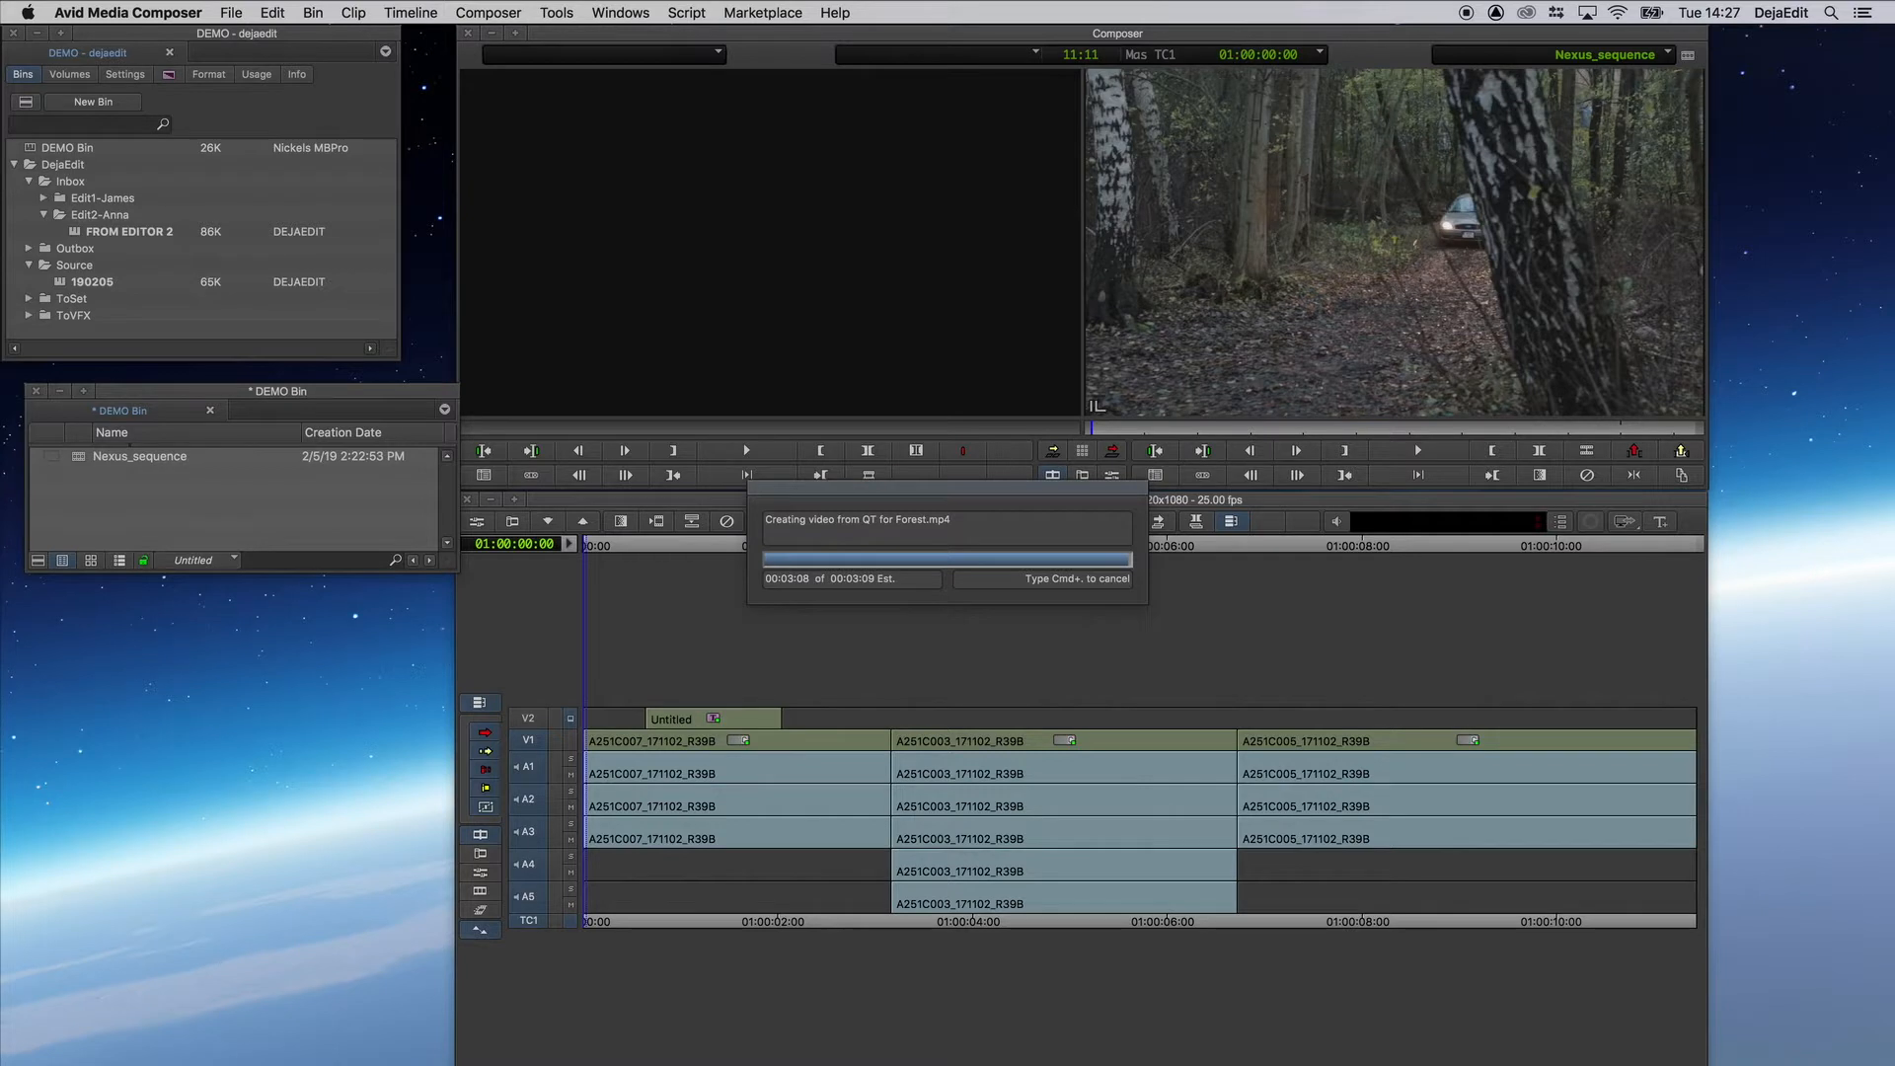
- Load Forest.mp4 as source, insert a marked section about 4:02 long at the start of Nexus_sequence and return to the beginning
double_click(84, 456)
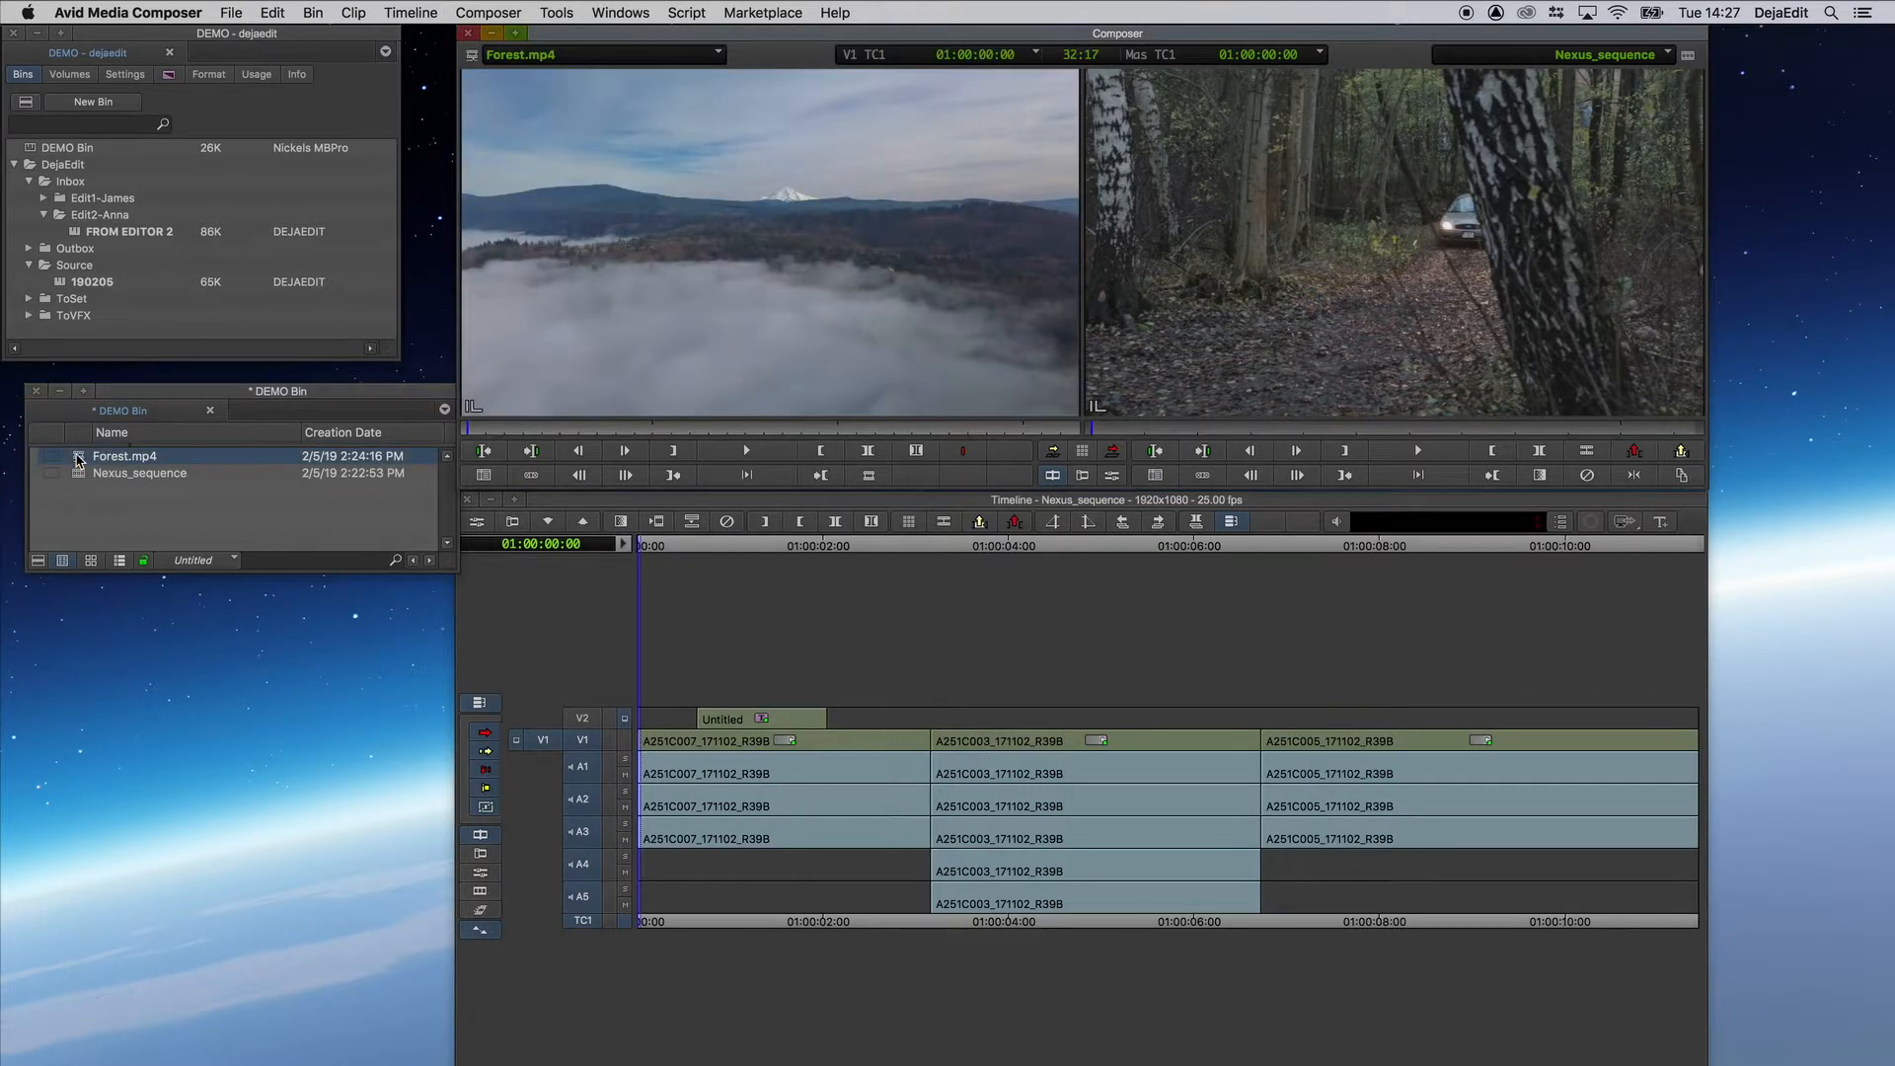
left_click_drag(561, 432, 1022, 435)
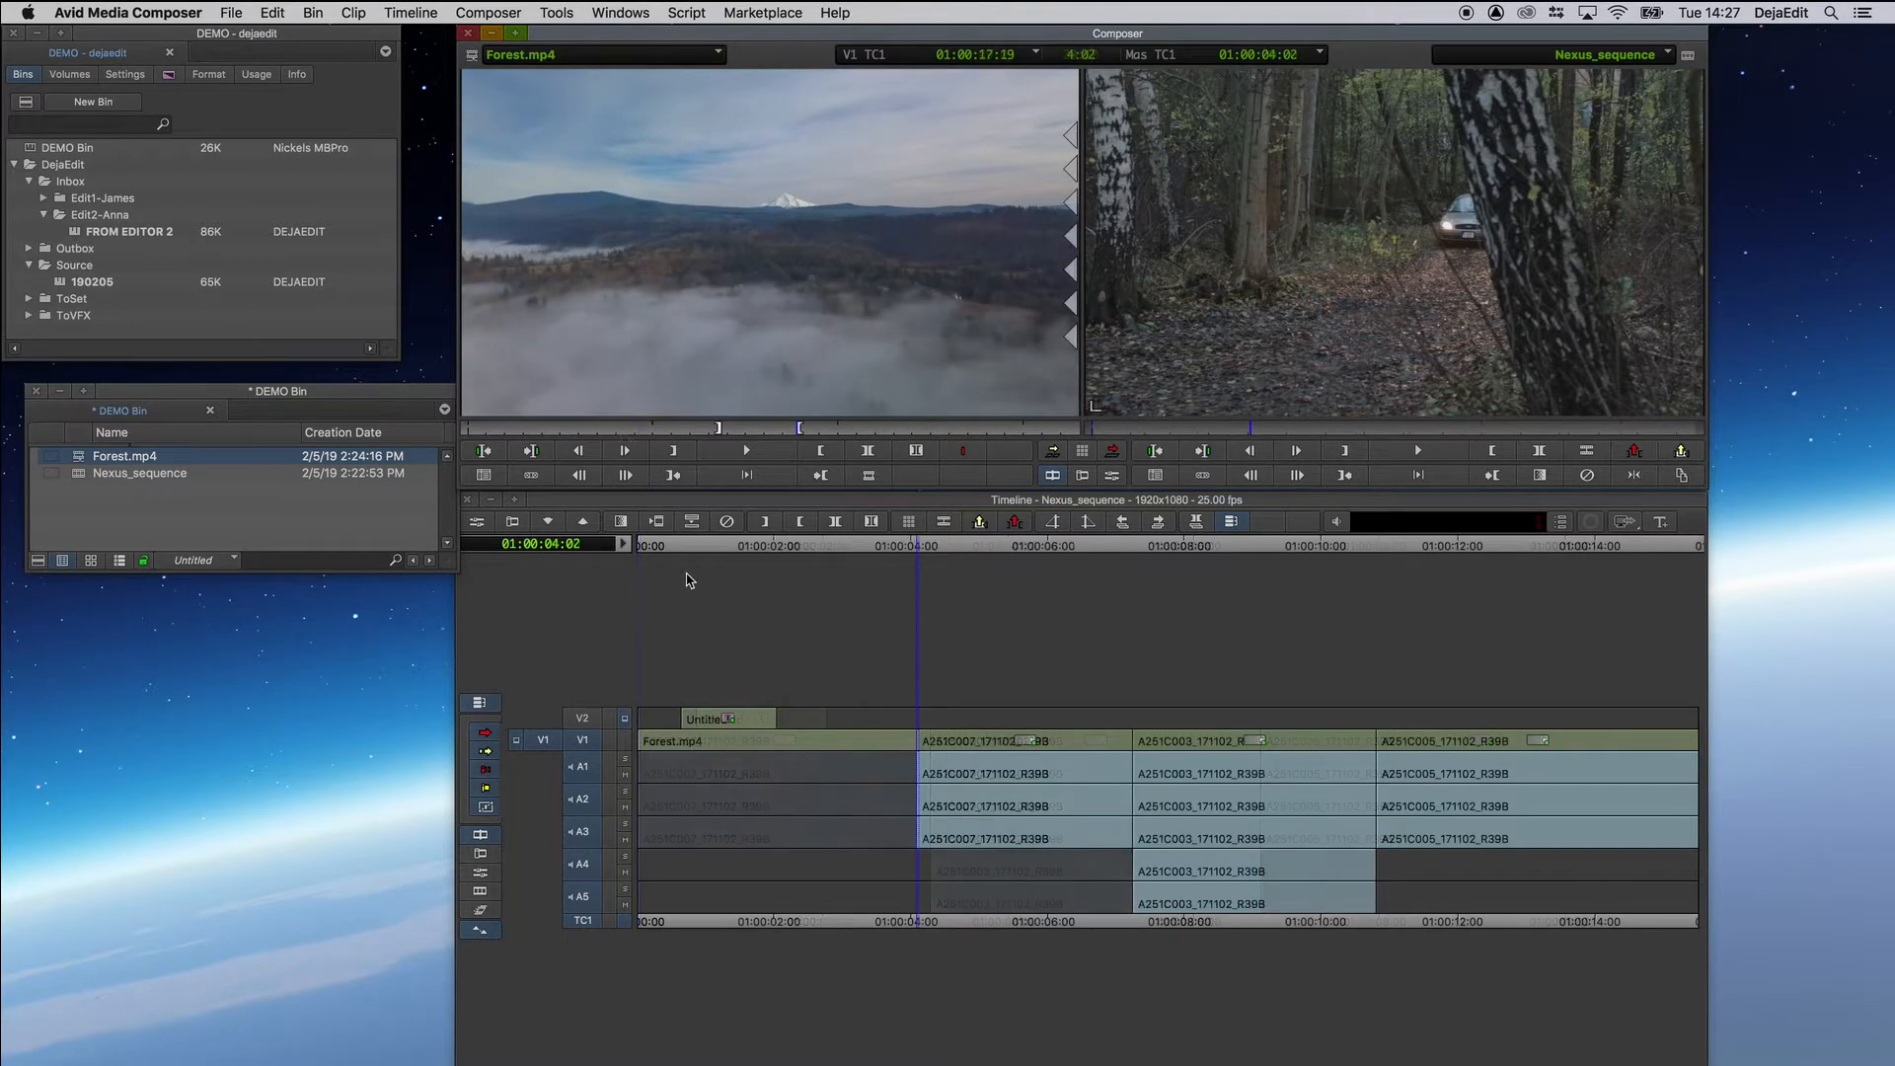
left_click_drag(671, 548, 639, 617)
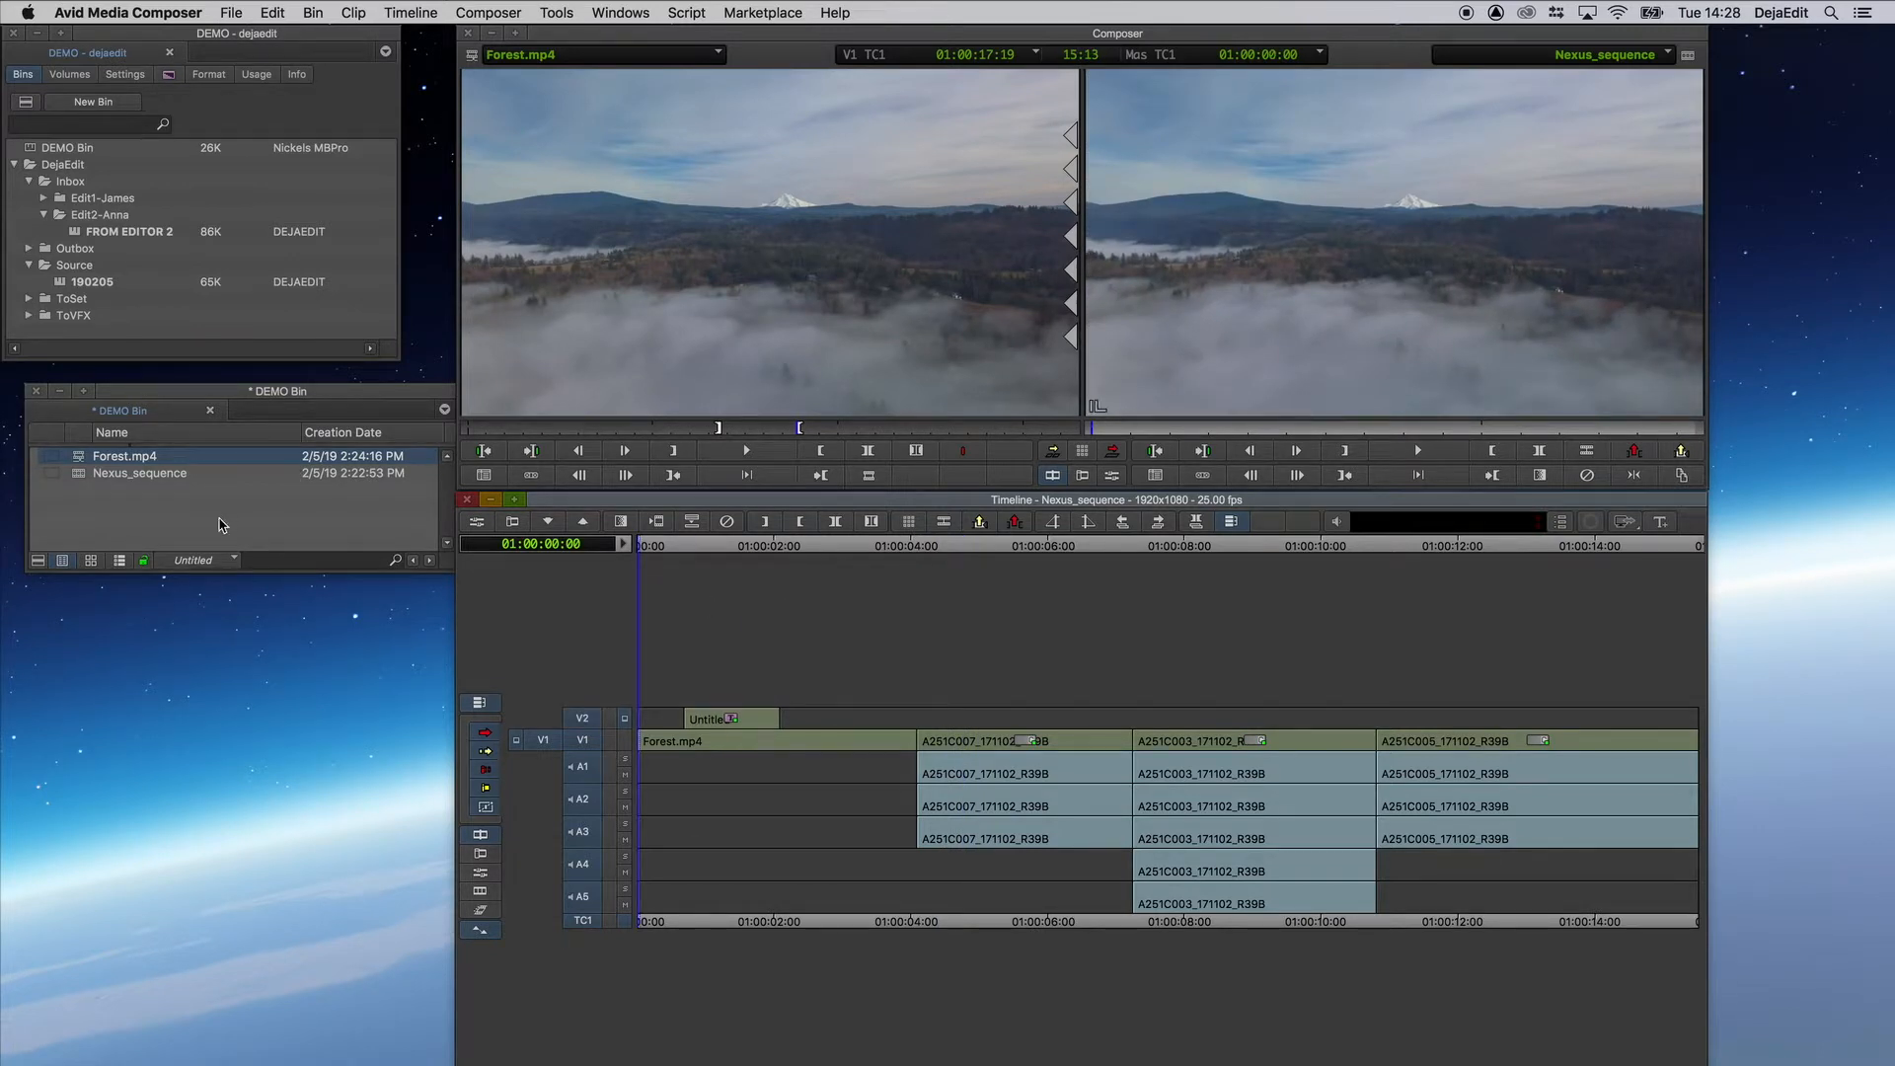
- Create a new bin in the DEMO project and copy Nexus_sequence into it from DEMO Bin
left_click(152, 522)
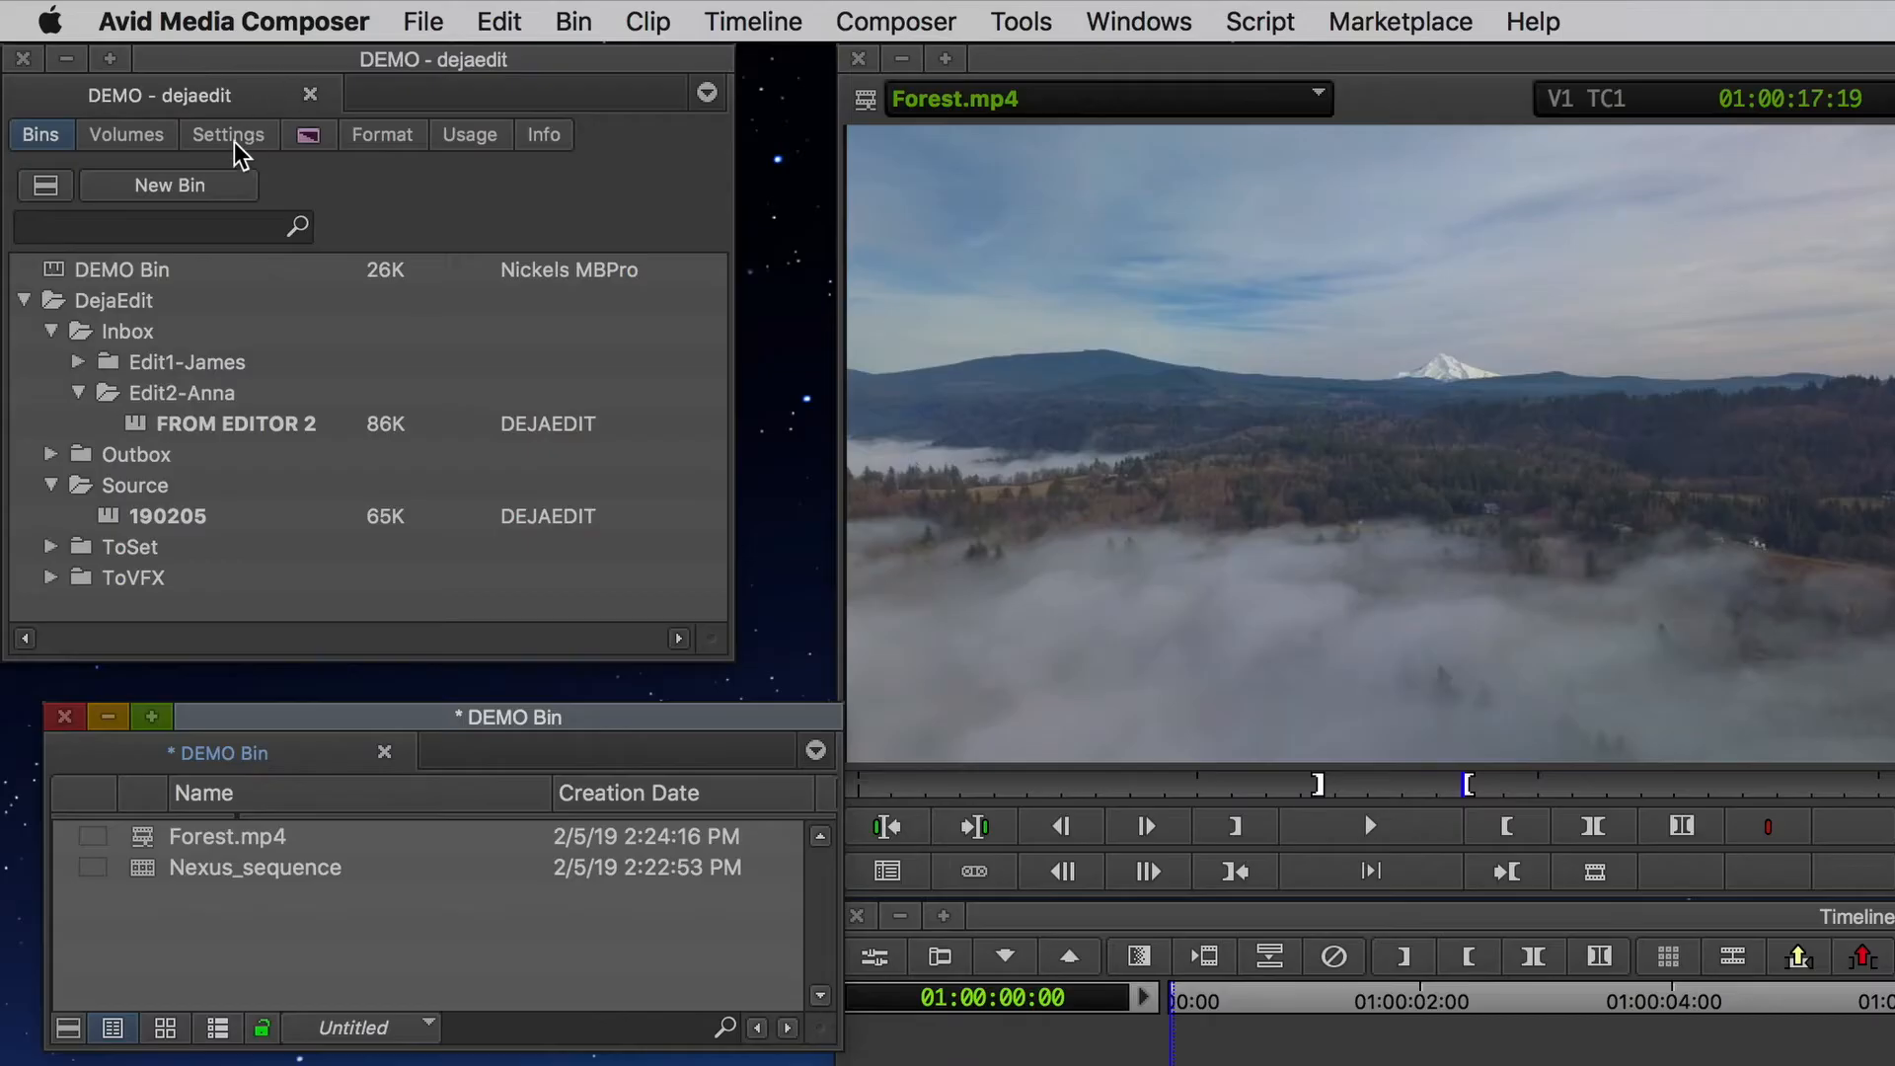
left_click(103, 103)
left_click(198, 203)
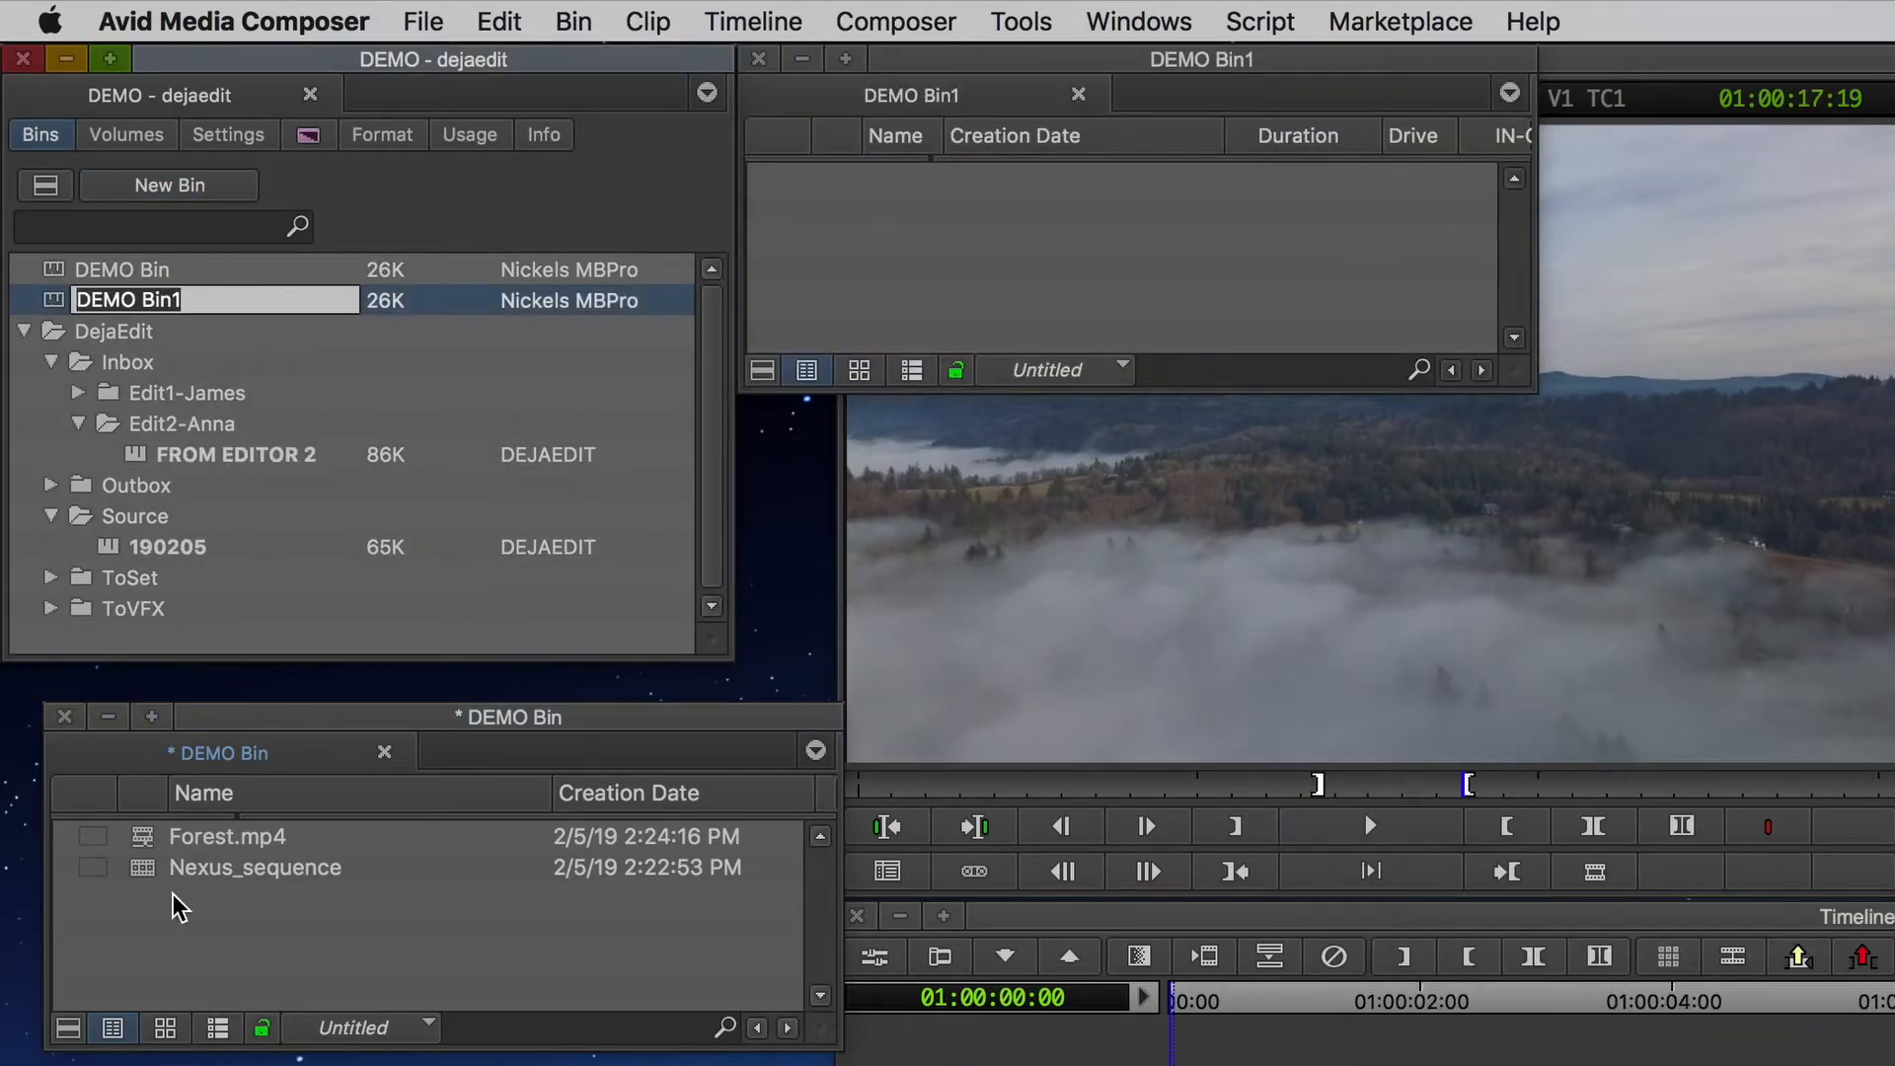
left_click_drag(148, 868, 920, 240)
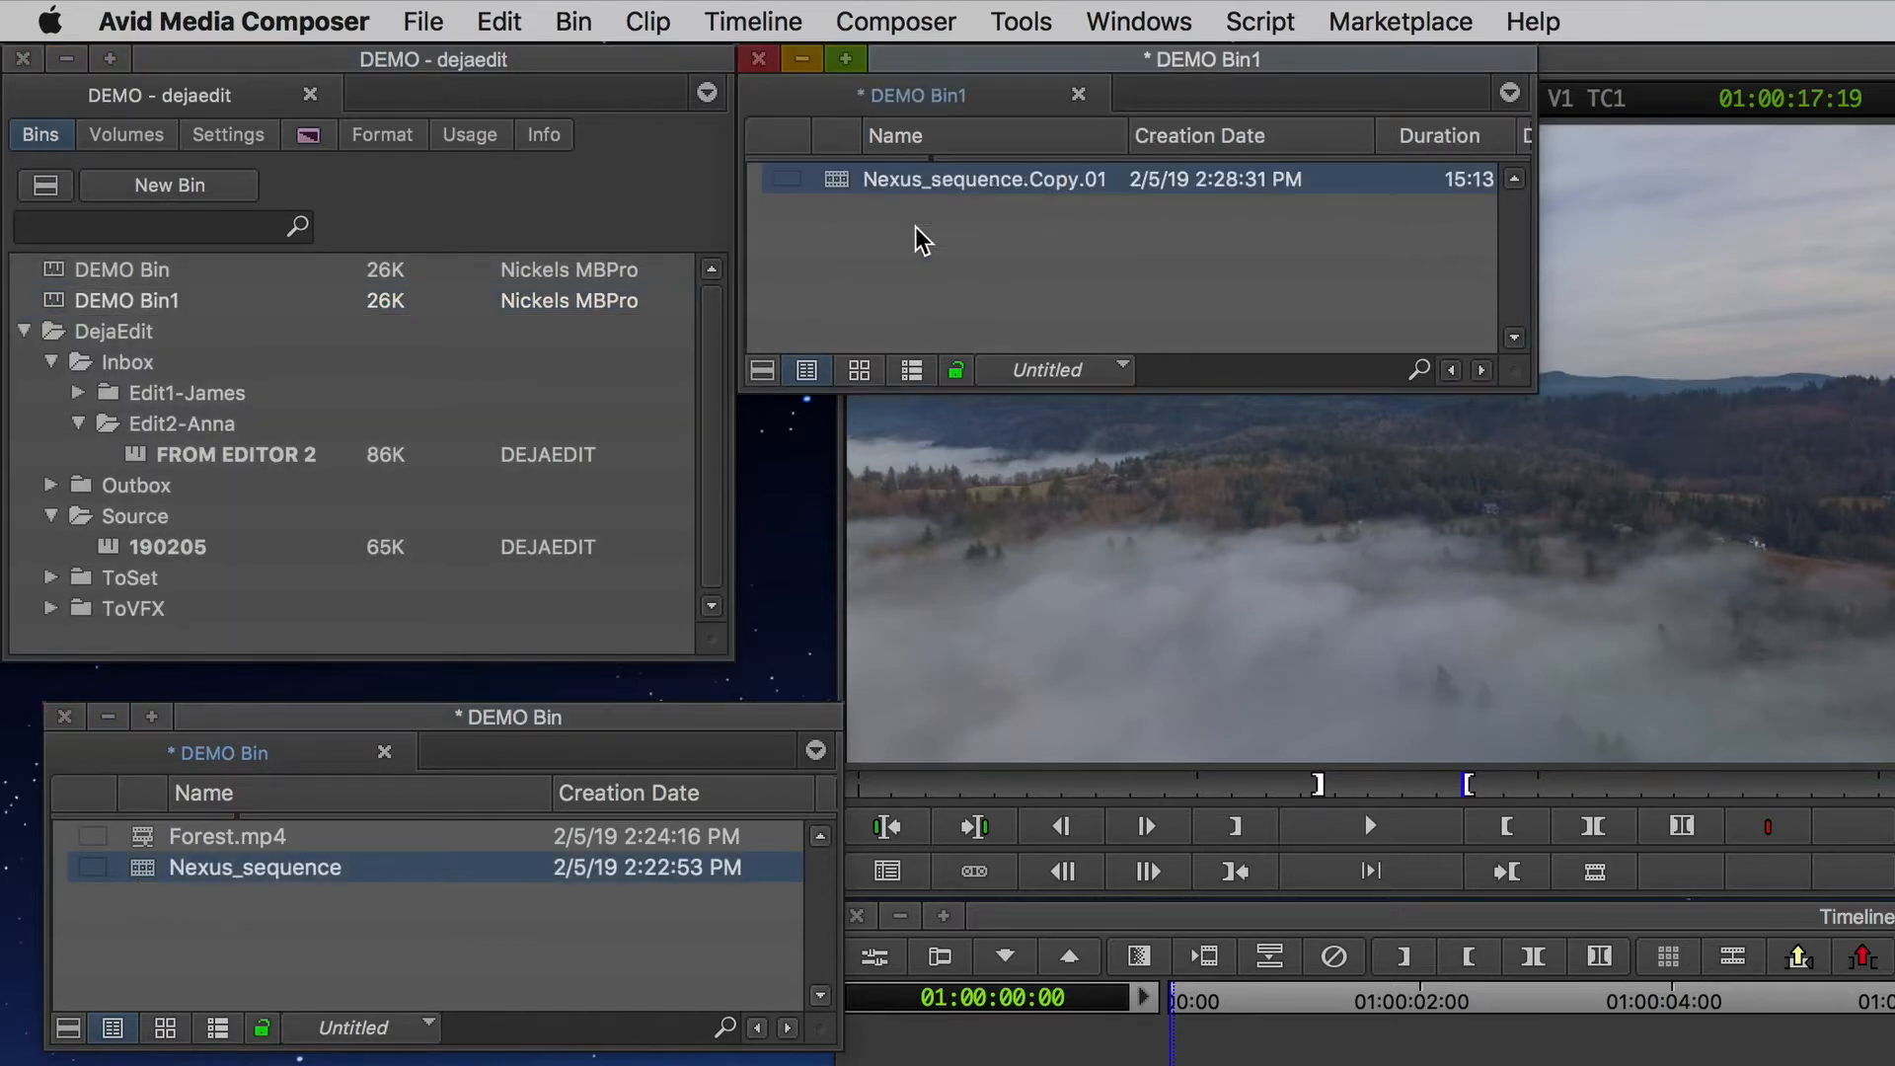
left_click(1036, 181)
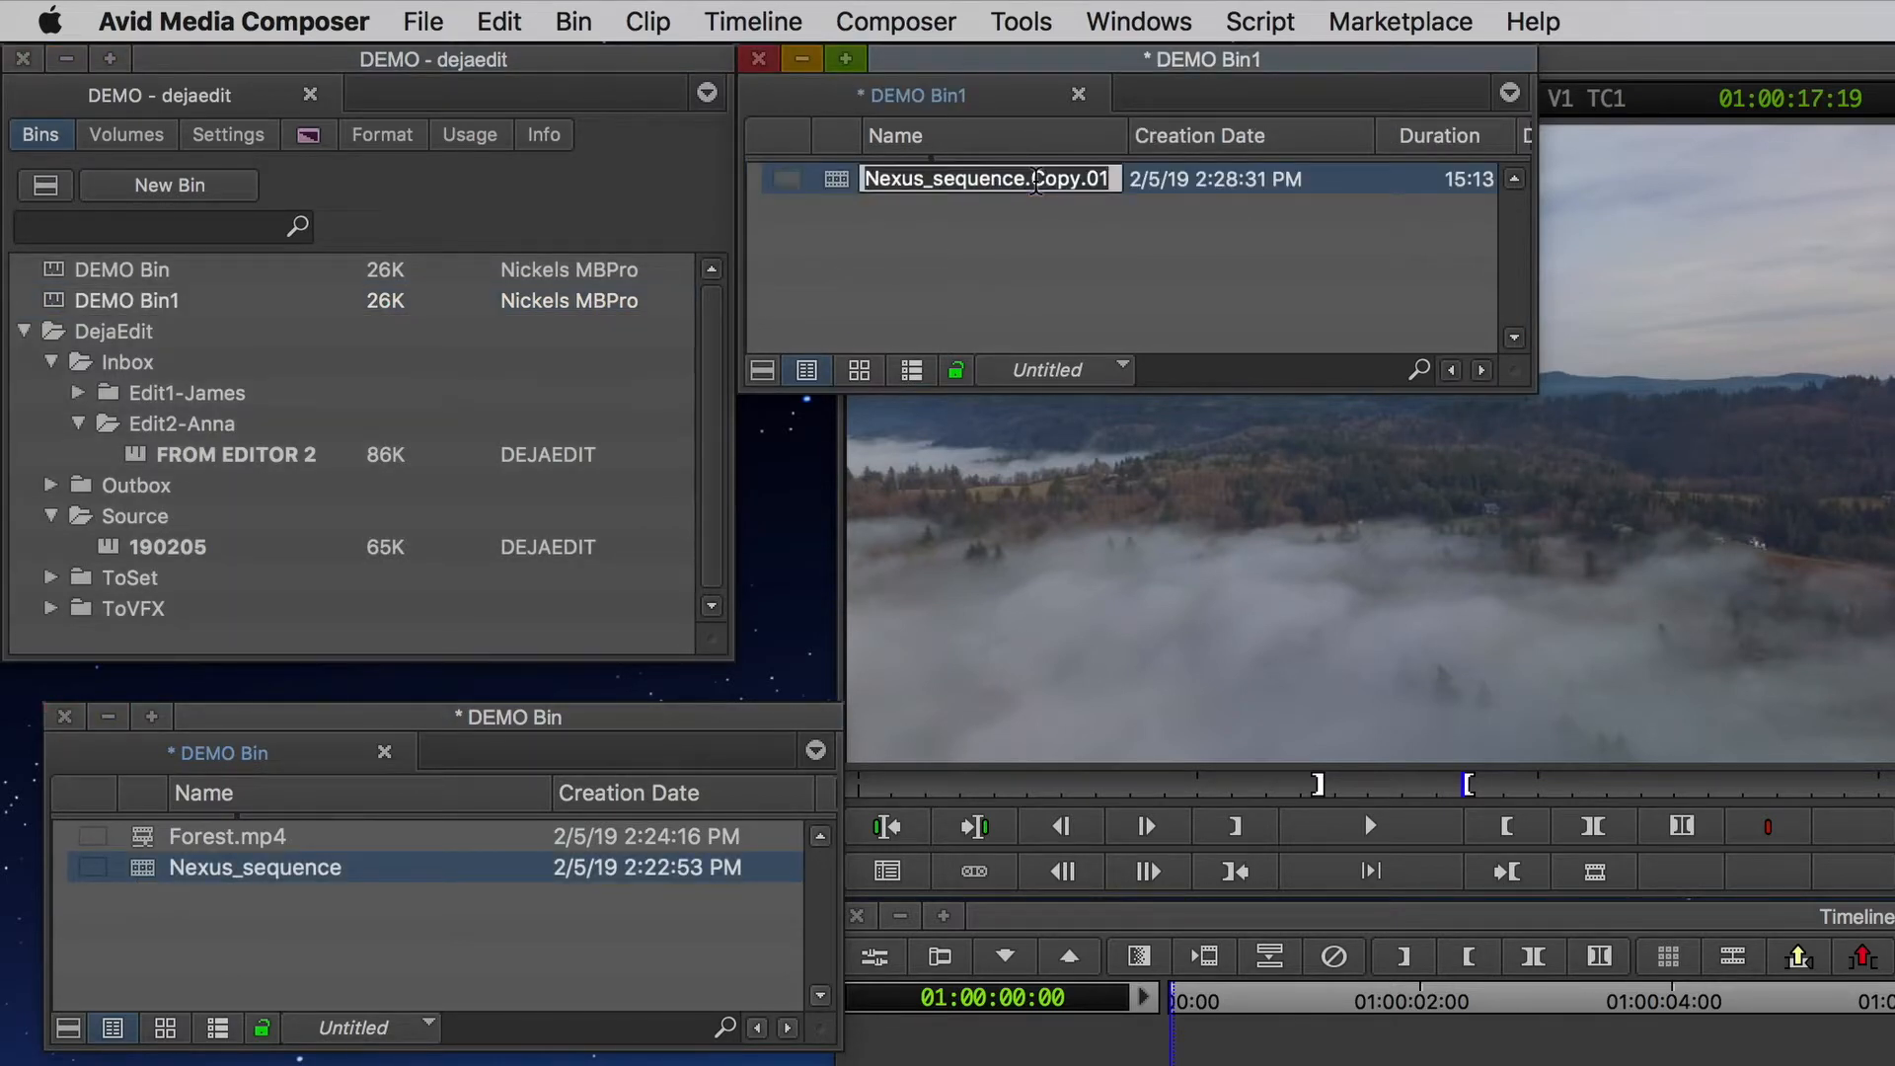
left_click(1028, 180)
left_click(1023, 294)
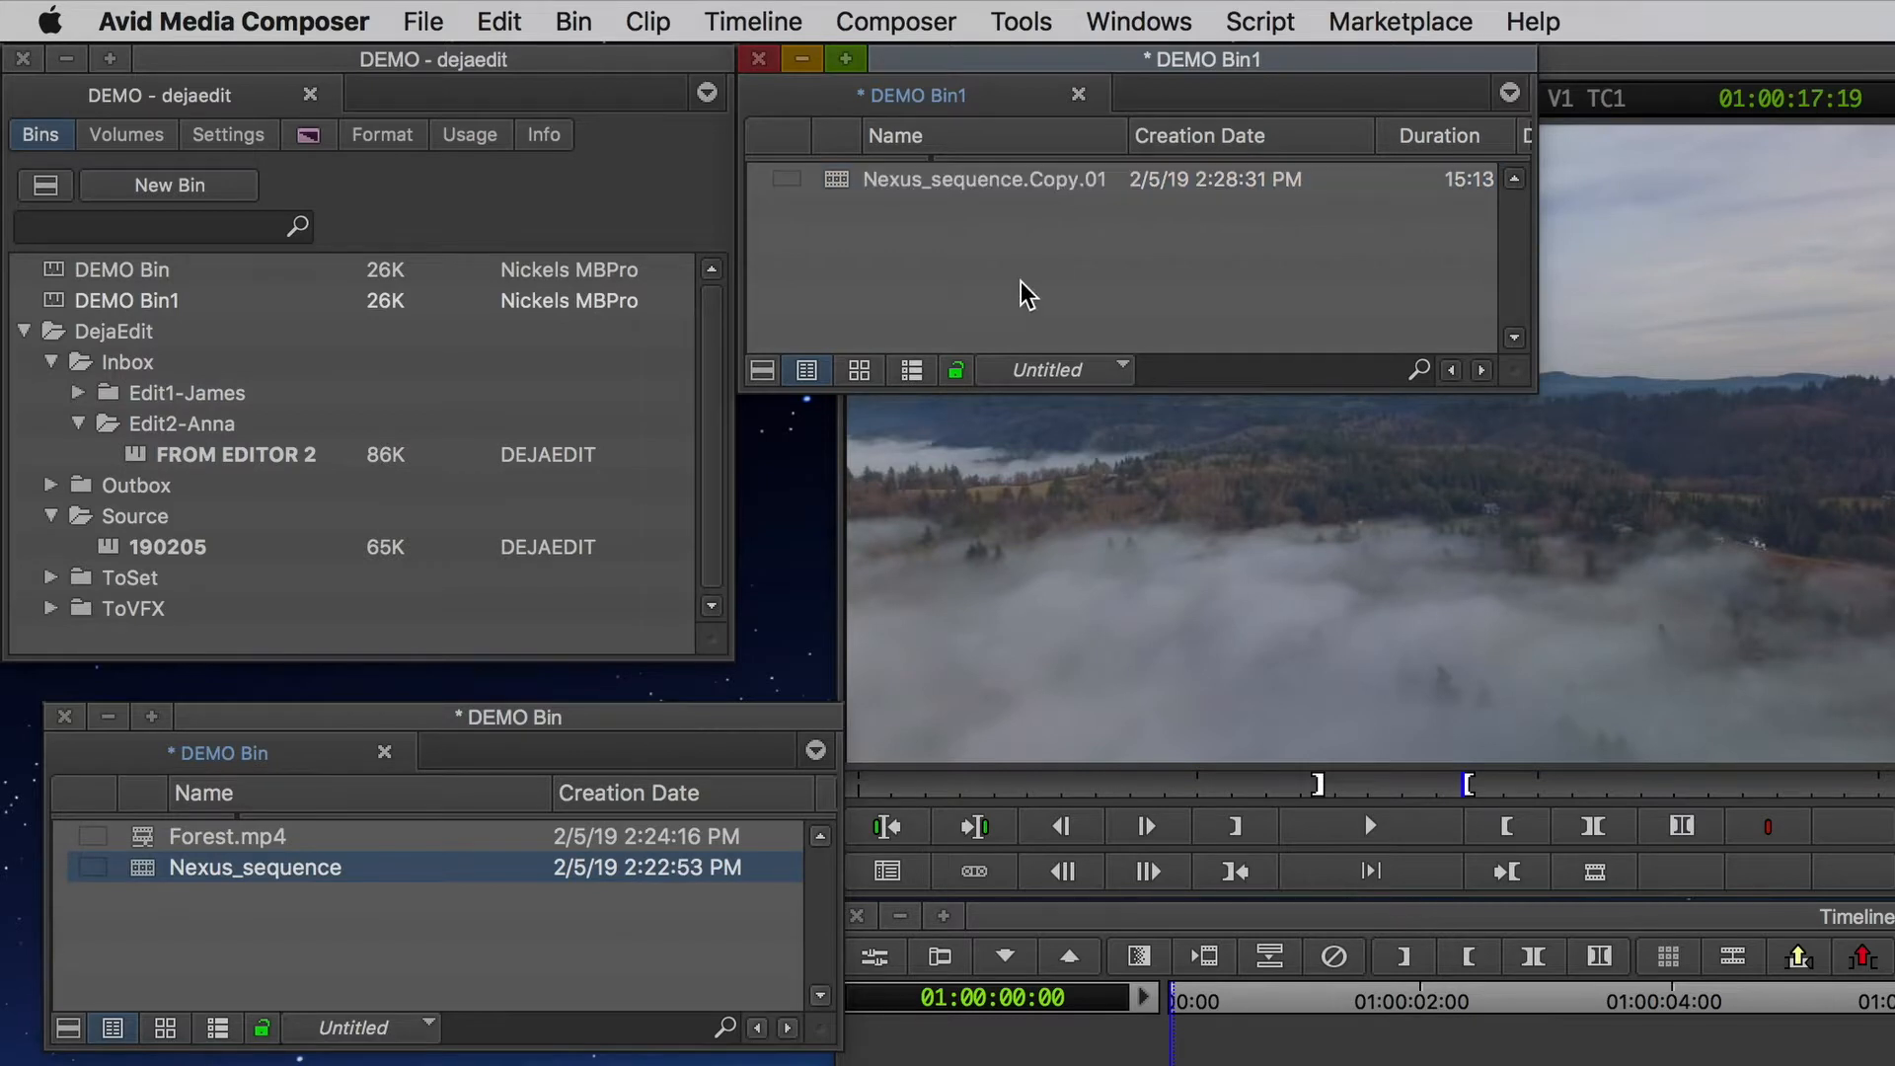
- Close DEMO Bin, rename the bin holding the sequence copy as FROM NEXUS and move it into the Outbox folder
left_click(65, 717)
left_click(197, 300)
key("BackSpace")
key("BackSpace")
key("BackSpace")
key("BackSpace")
key("BackSpace")
key("BackSpace")
key("BackSpace")
key("BackSpace")
key("BackSpace")
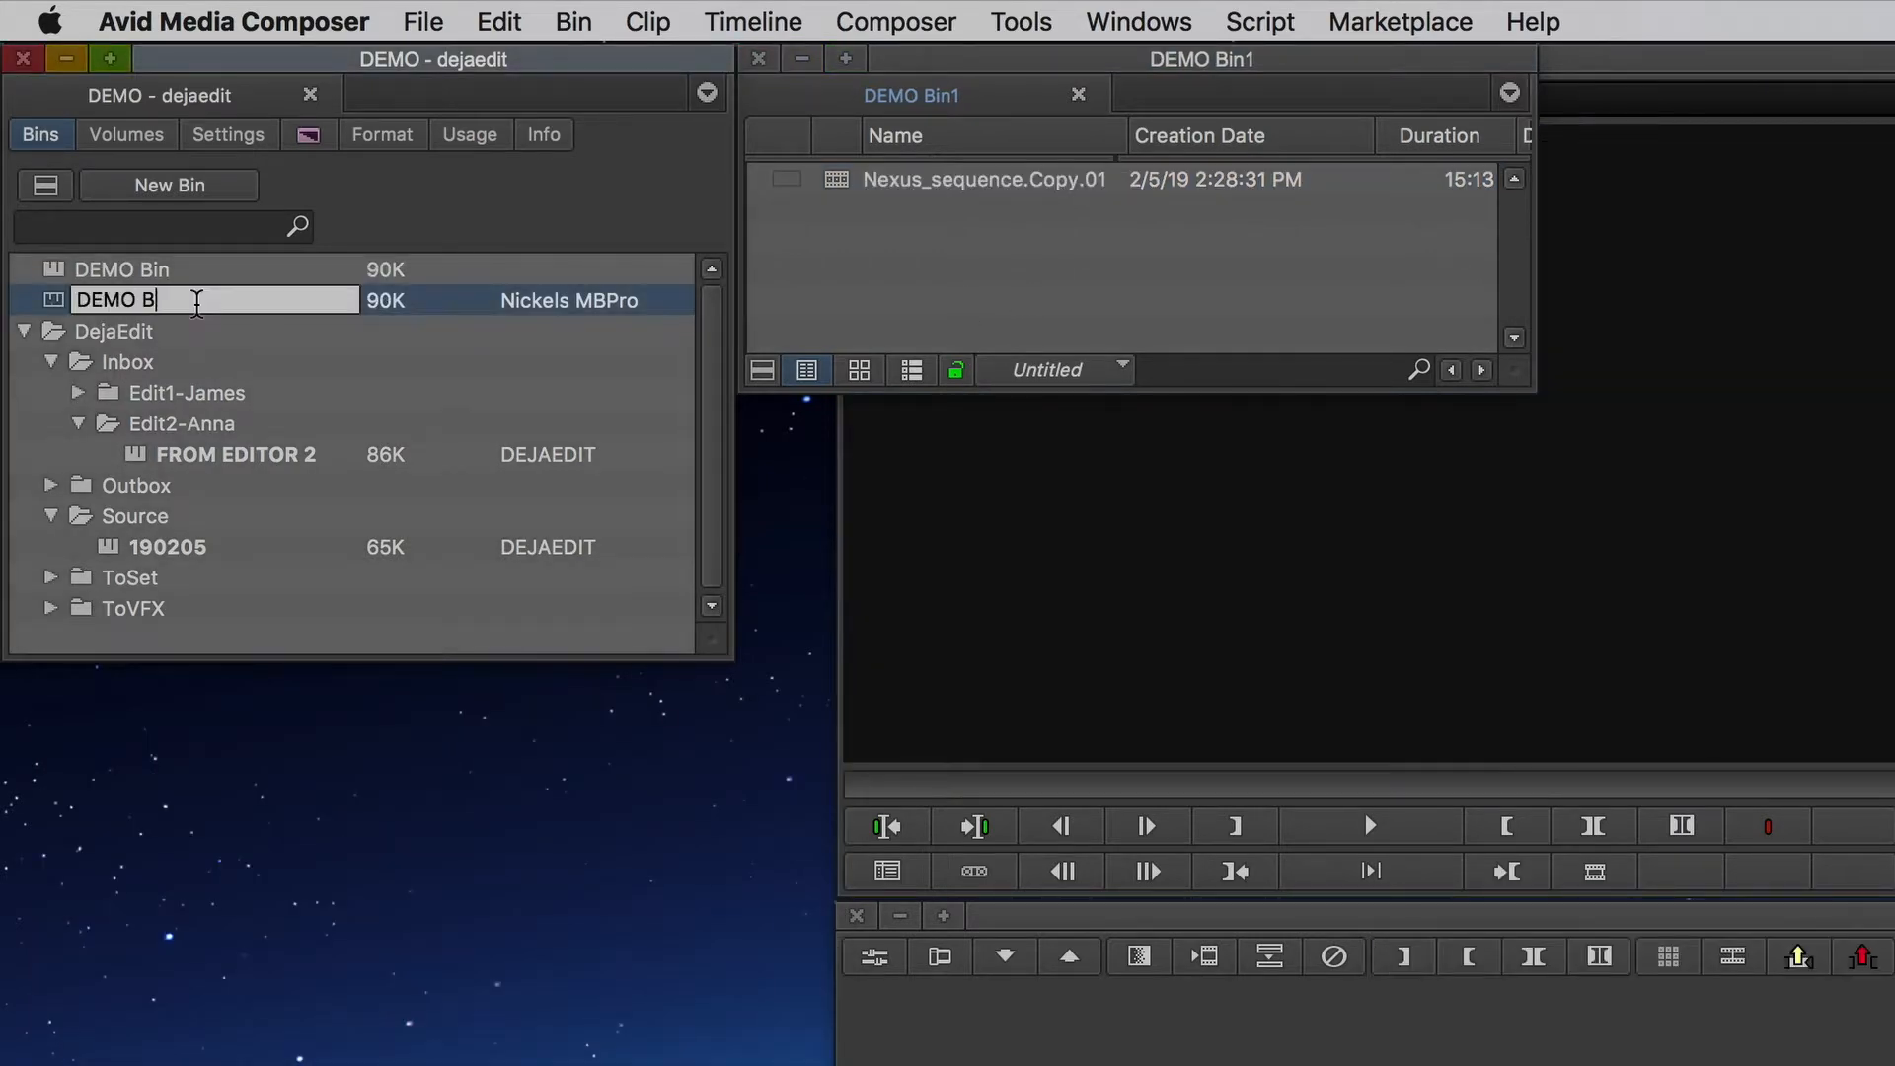
type("FROM NEXUS")
key("Return")
left_click_drag(54, 312, 154, 494)
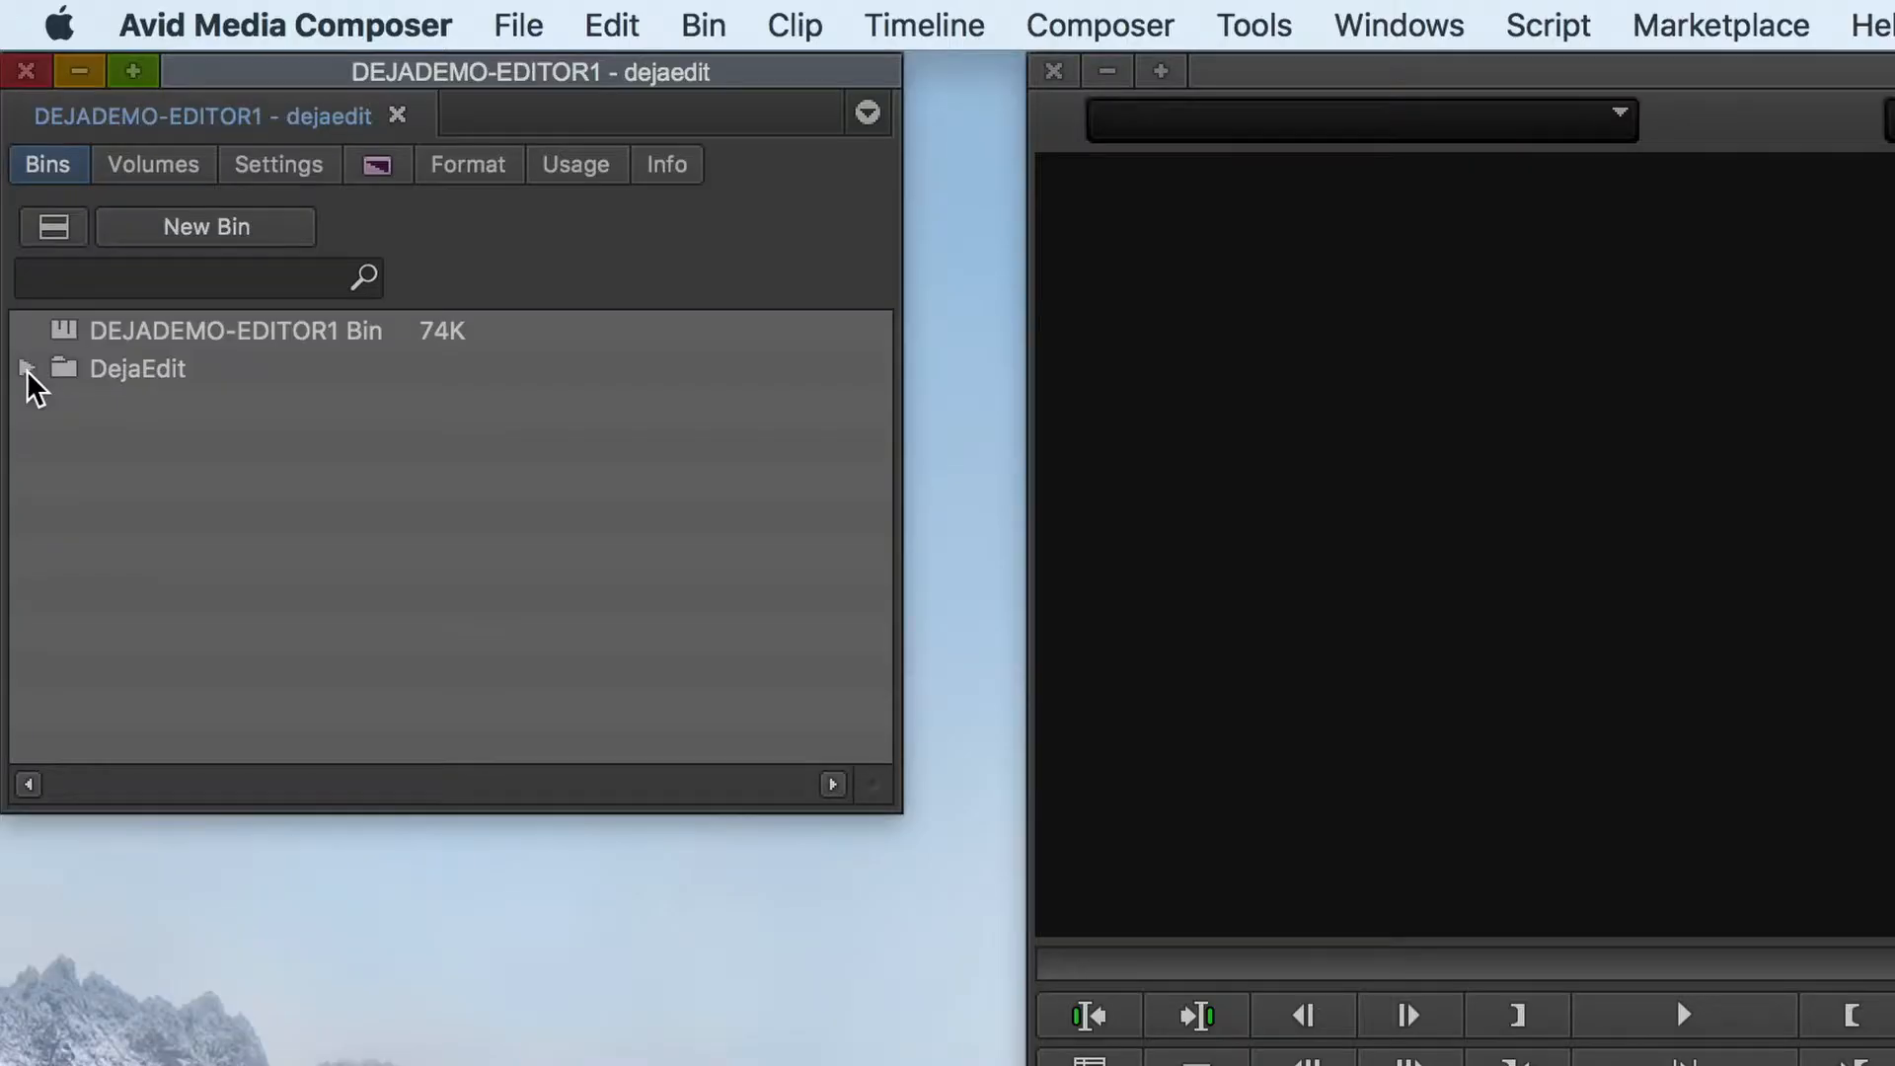
- In the DEJADEMO-EDITOR1 project, open FROM NEXUS from the Inbox's NEXIS-Posthouse folder, load Nexus_sequence.Copy.01 and scrub through its opening
left_click(26, 370)
left_click(62, 406)
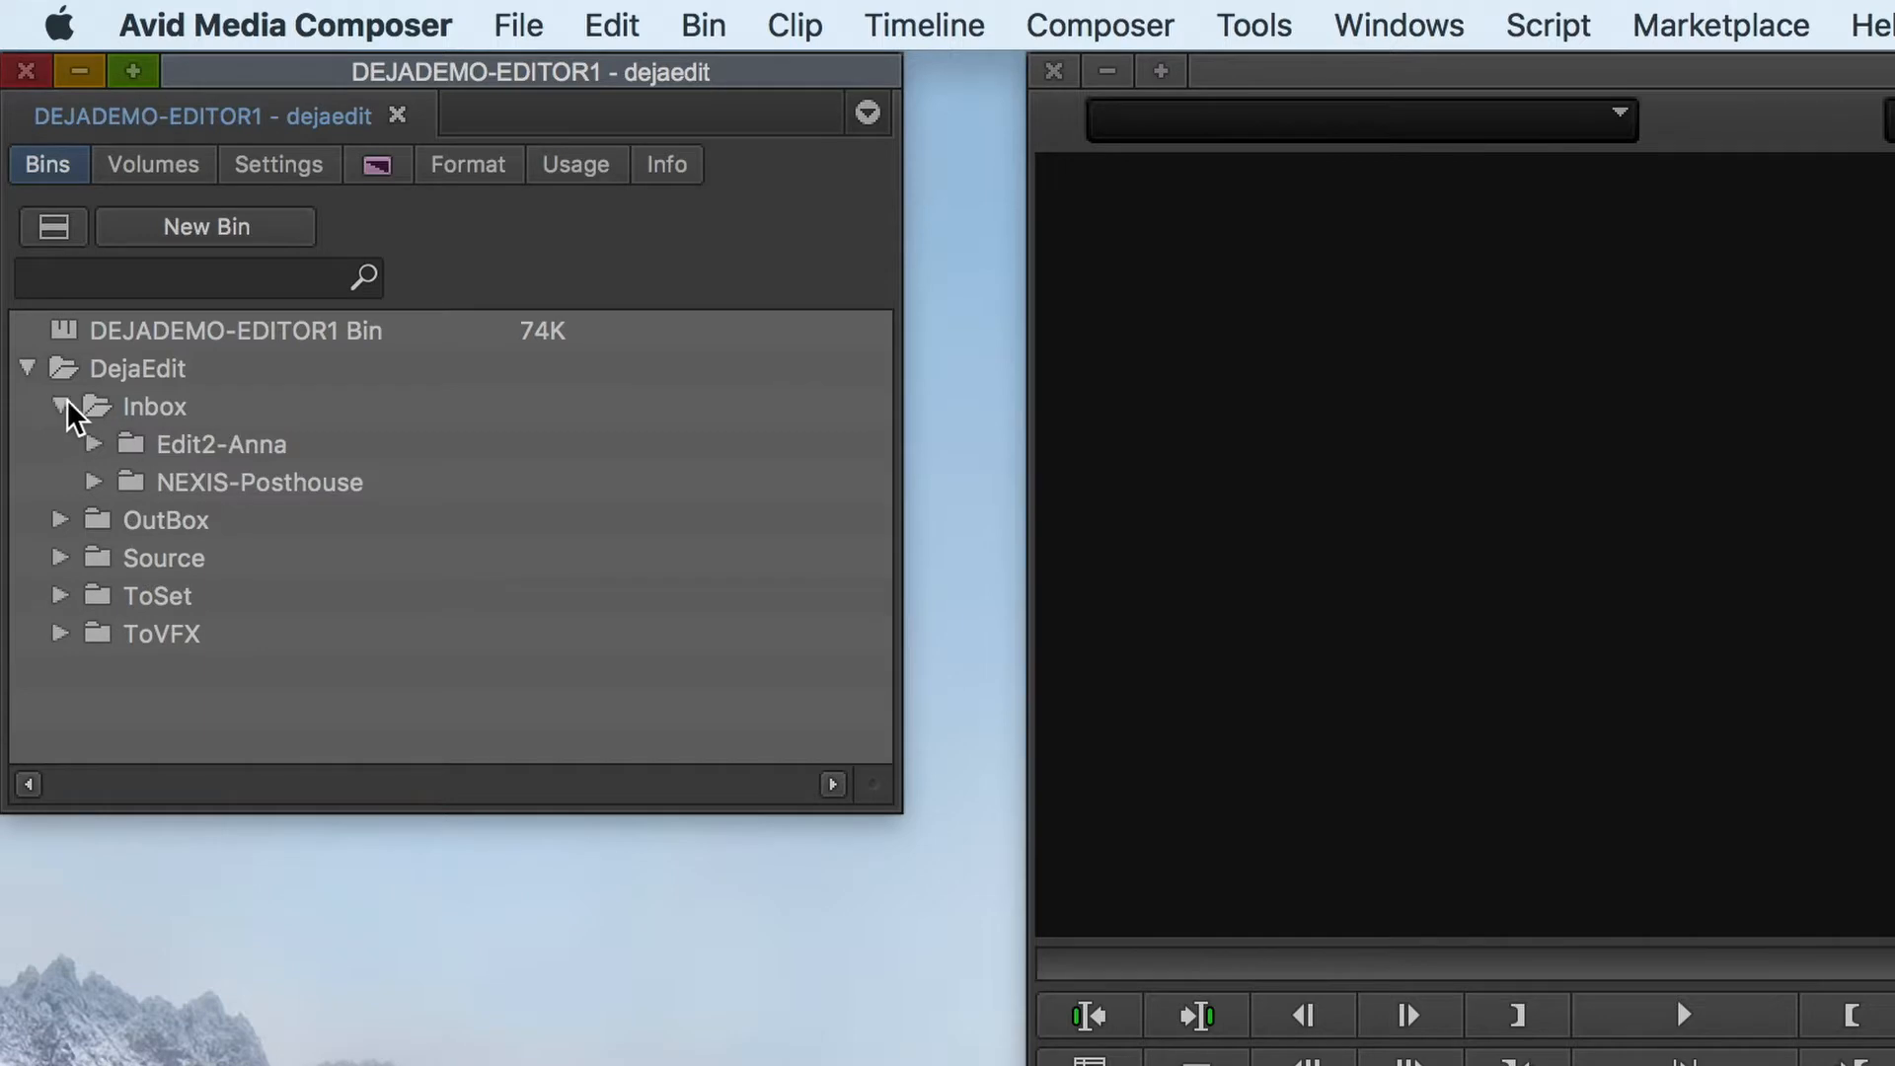
left_click(94, 482)
double_click(164, 523)
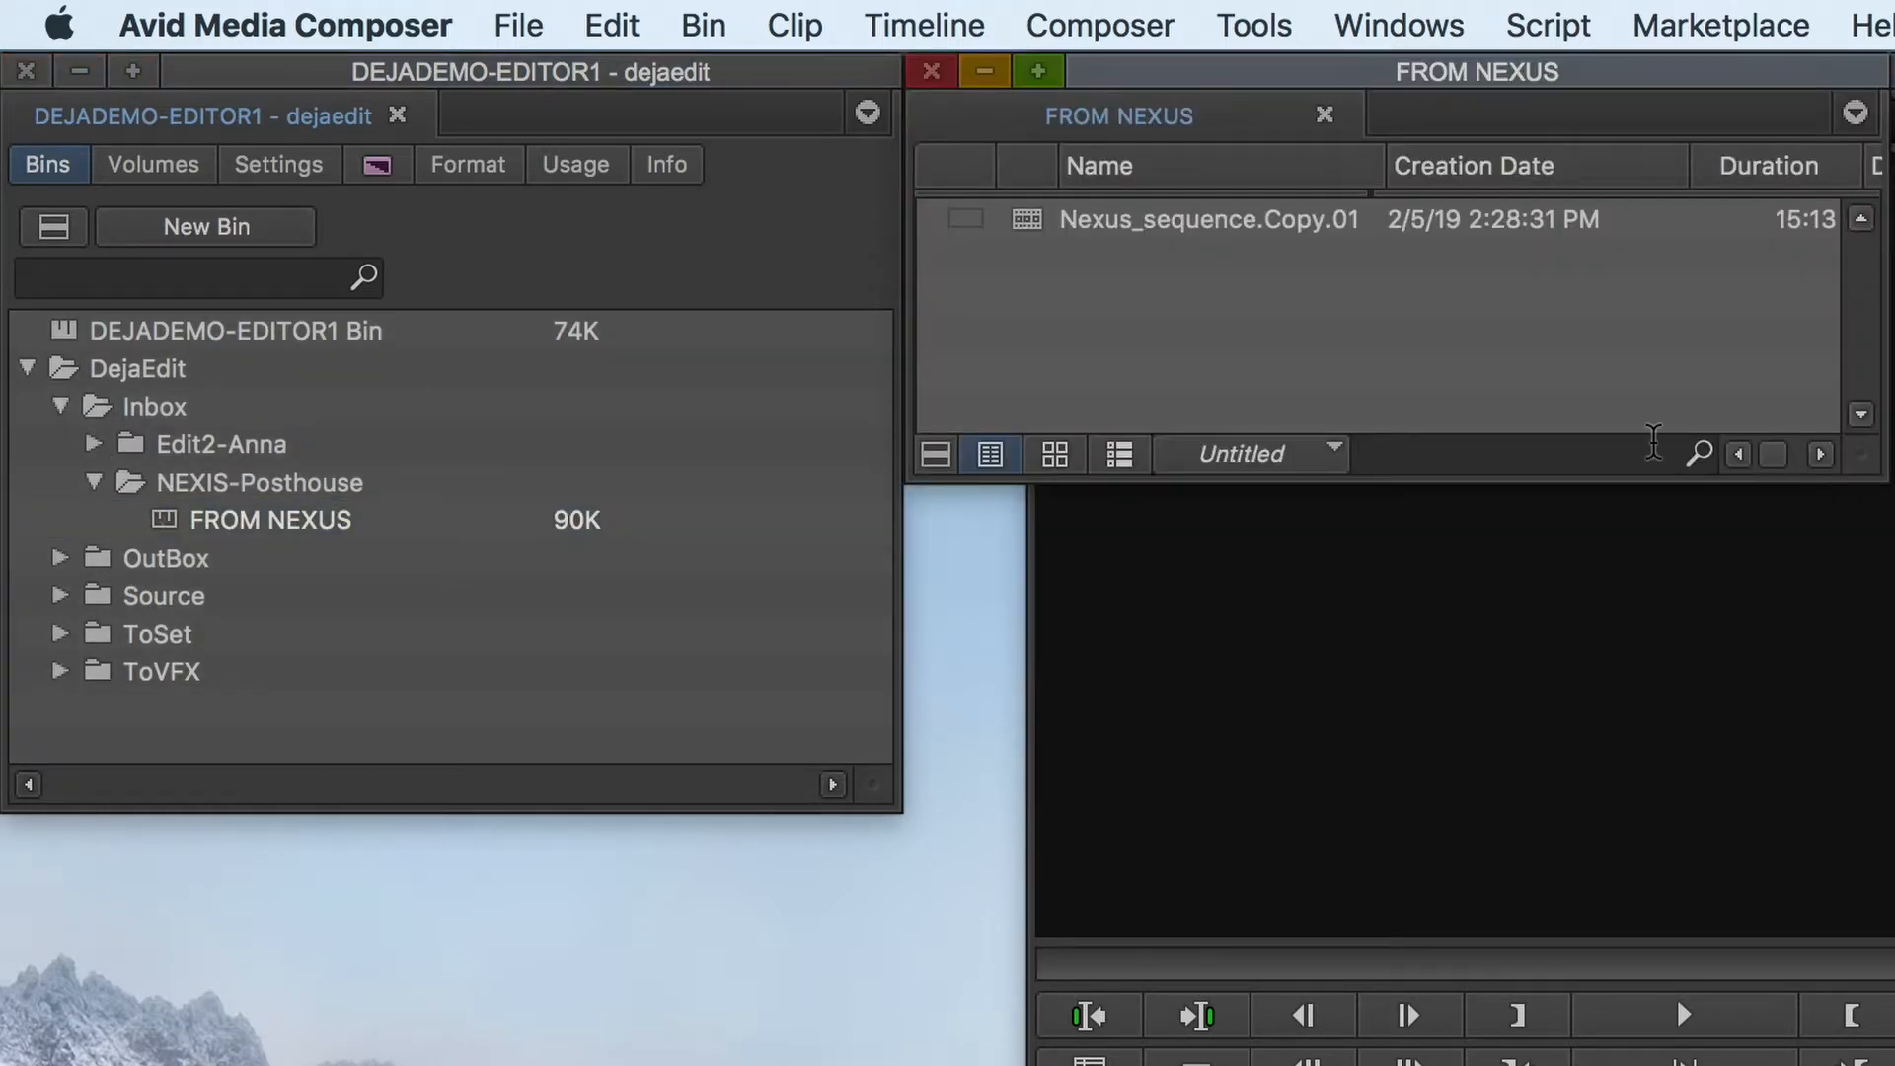
left_click(1025, 229)
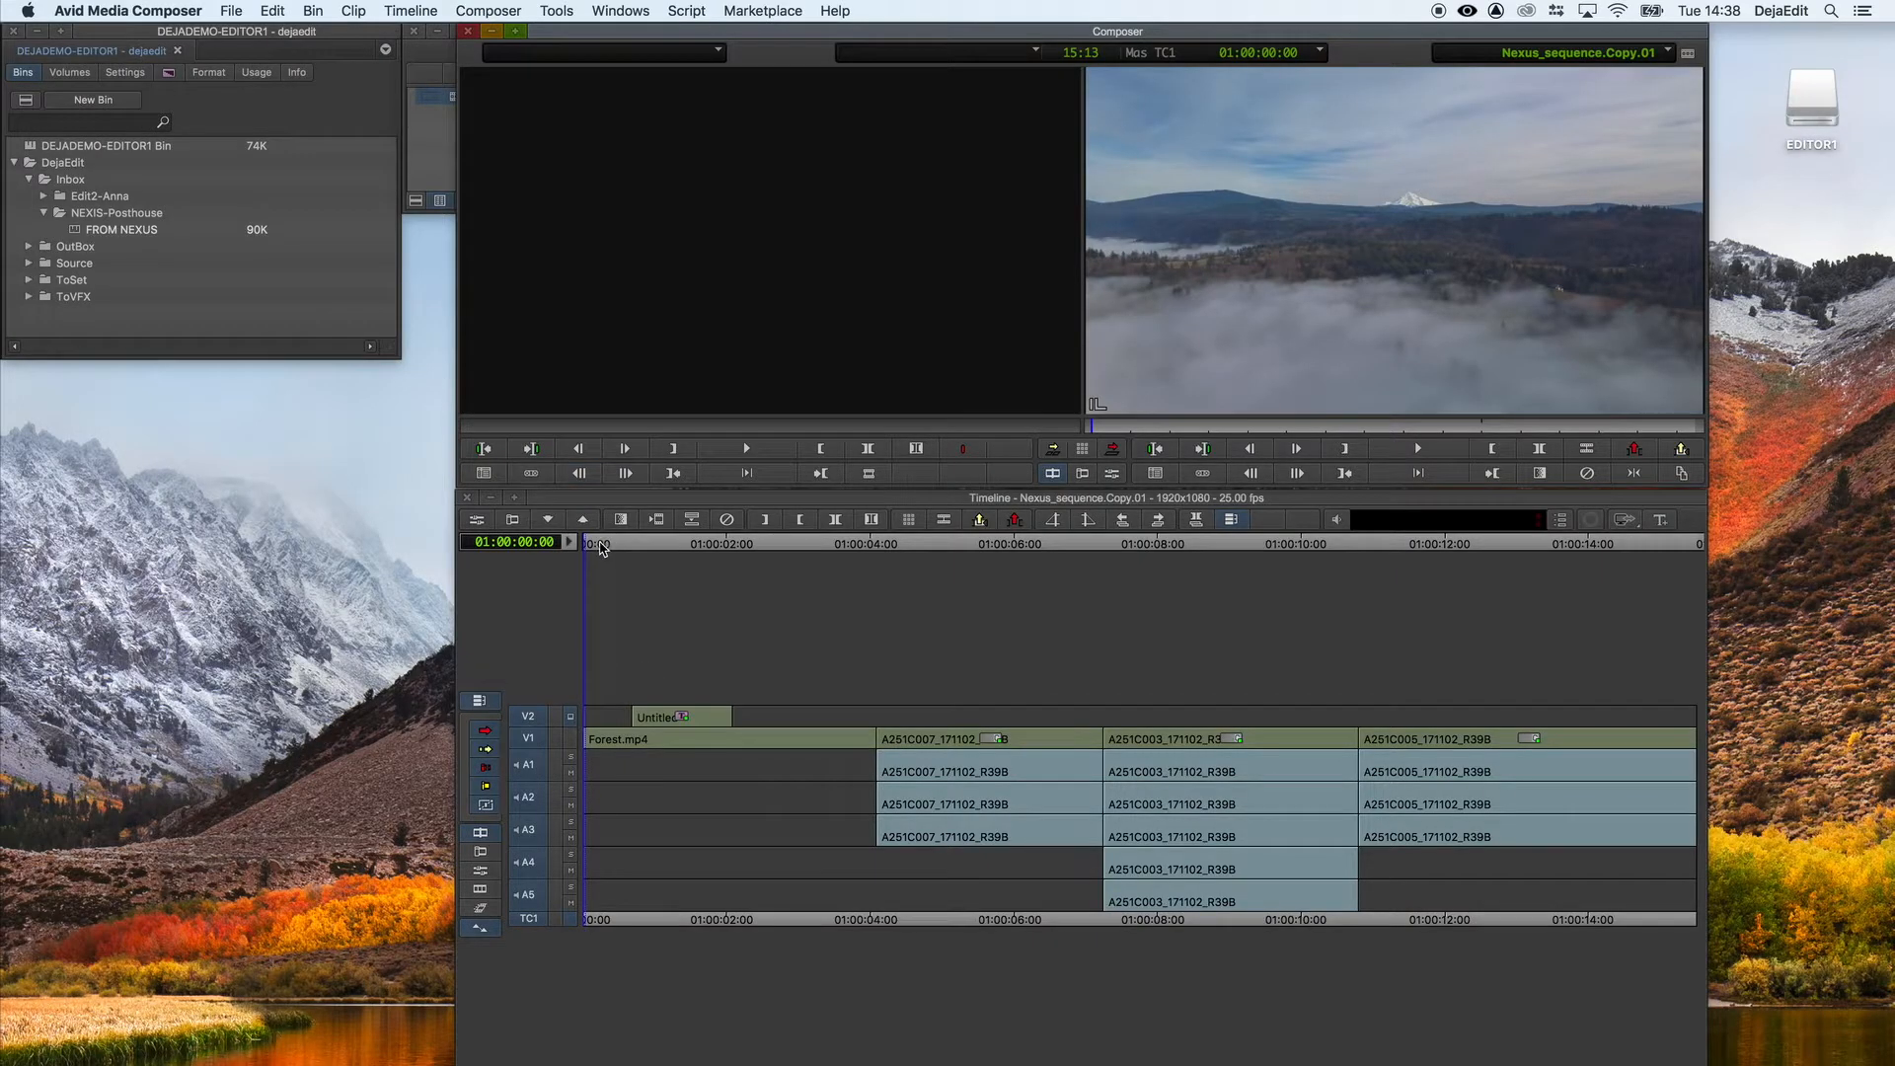
mouse_move(600, 548)
left_mouse_down()
mouse_move(1056, 577)
mouse_move(578, 569)
mouse_move(582, 546)
mouse_move(662, 551)
left_mouse_up()
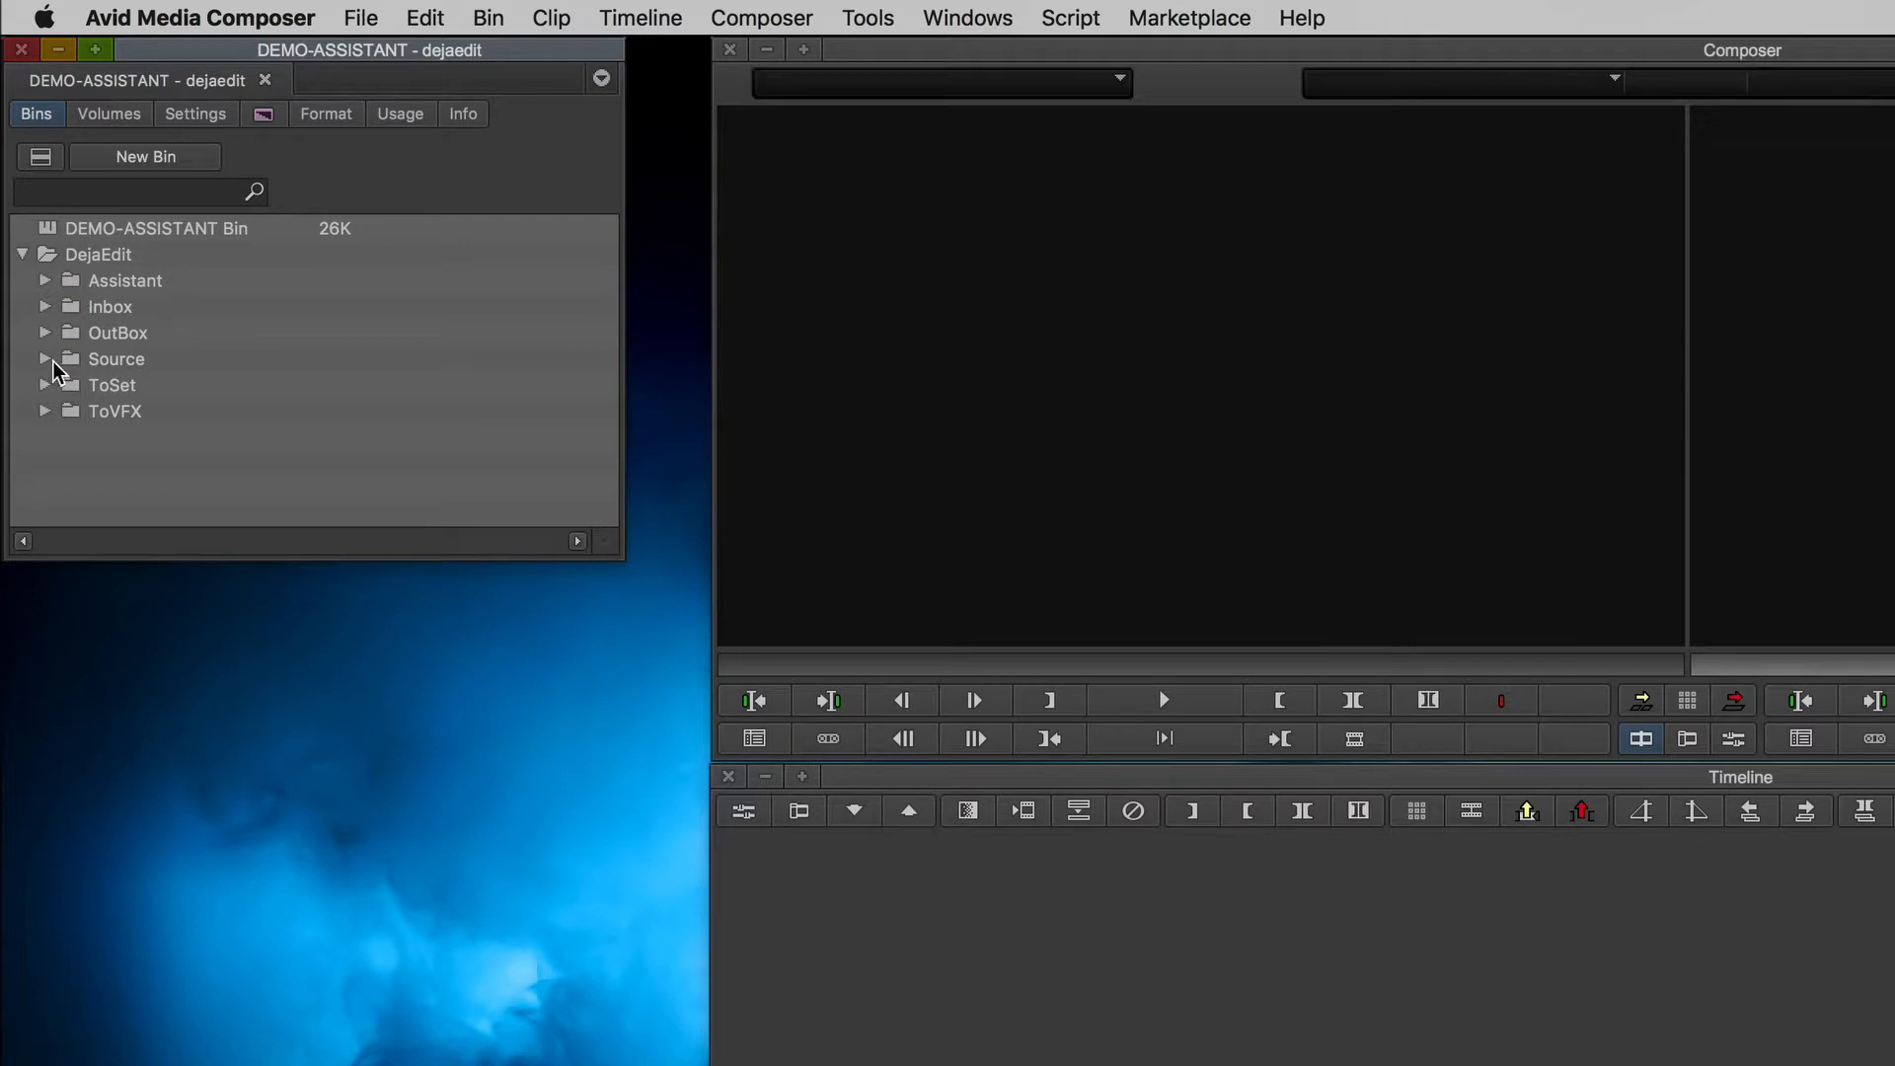
- In the DEMO-ASSISTANT project, open the 190205 bin from the Source folder and rename DEMO-ASSISTANT Bin as ASSISTANT-190205
left_click(46, 359)
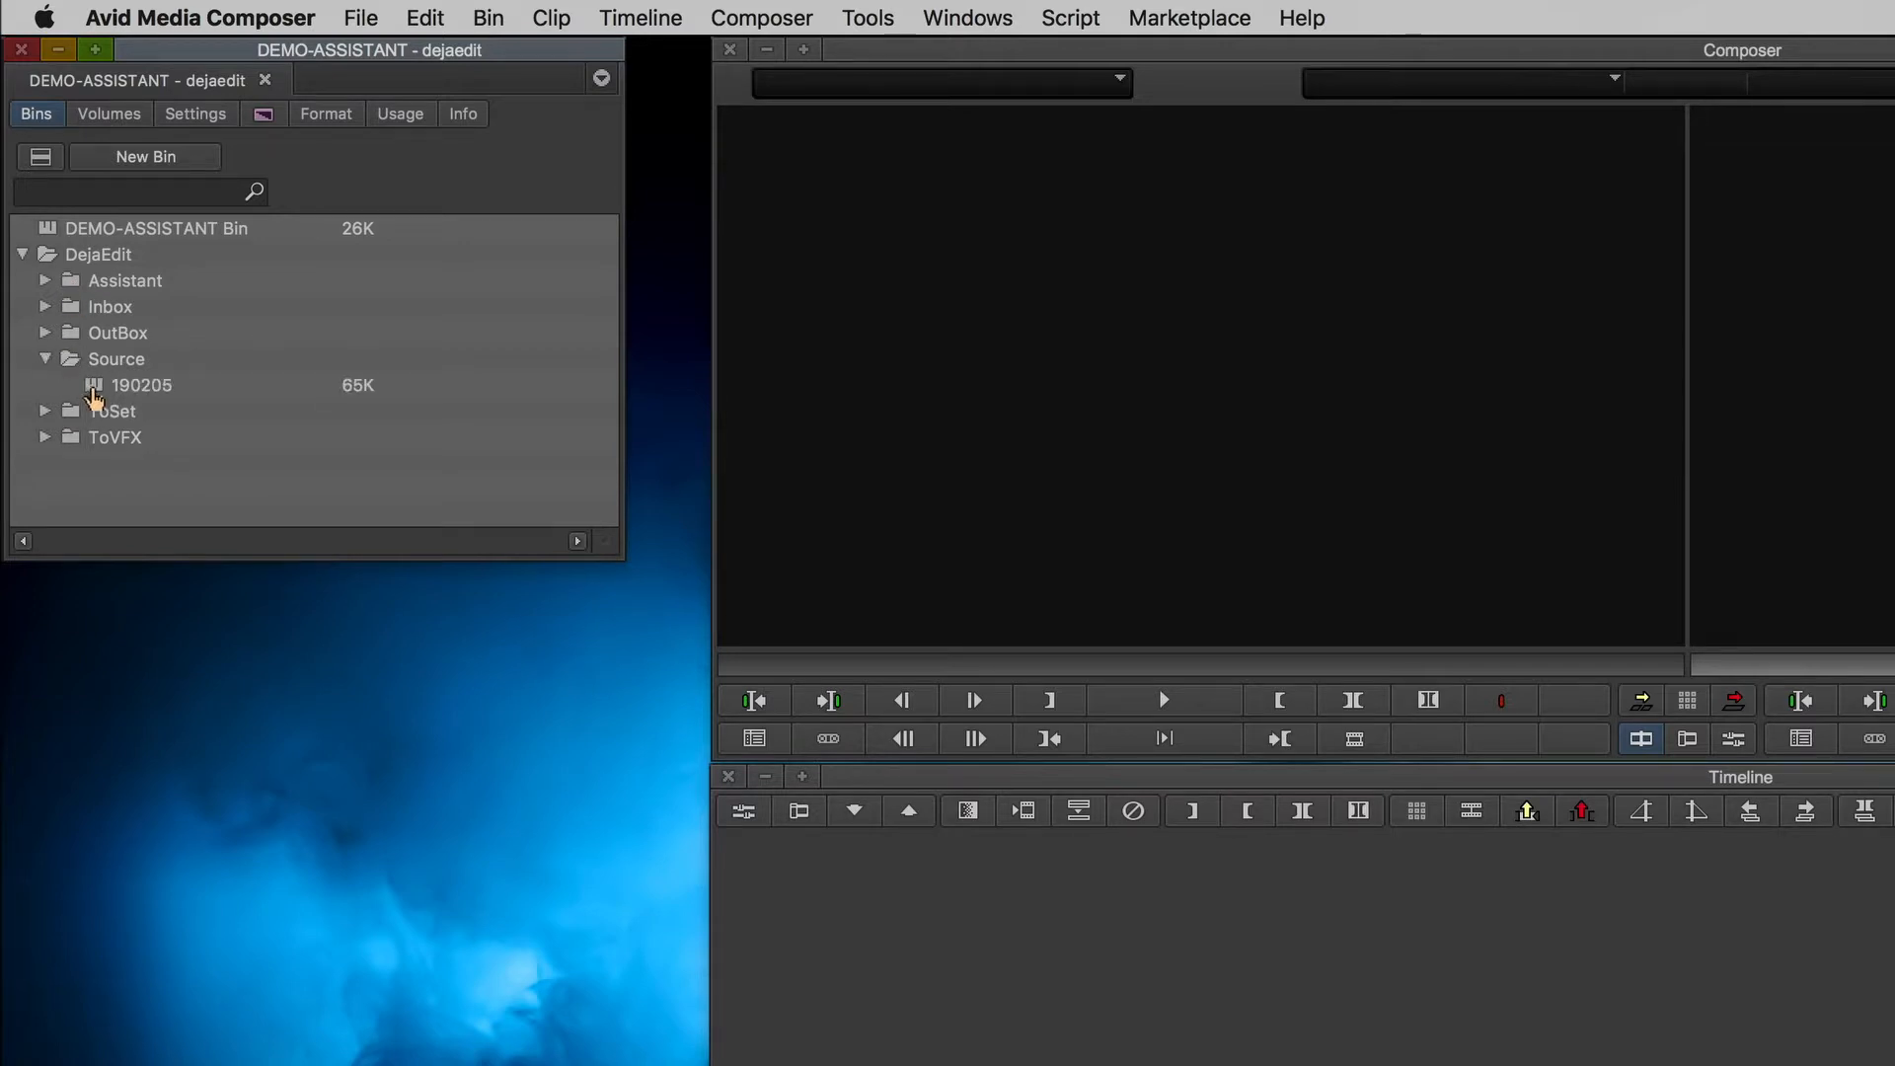
double_click(94, 395)
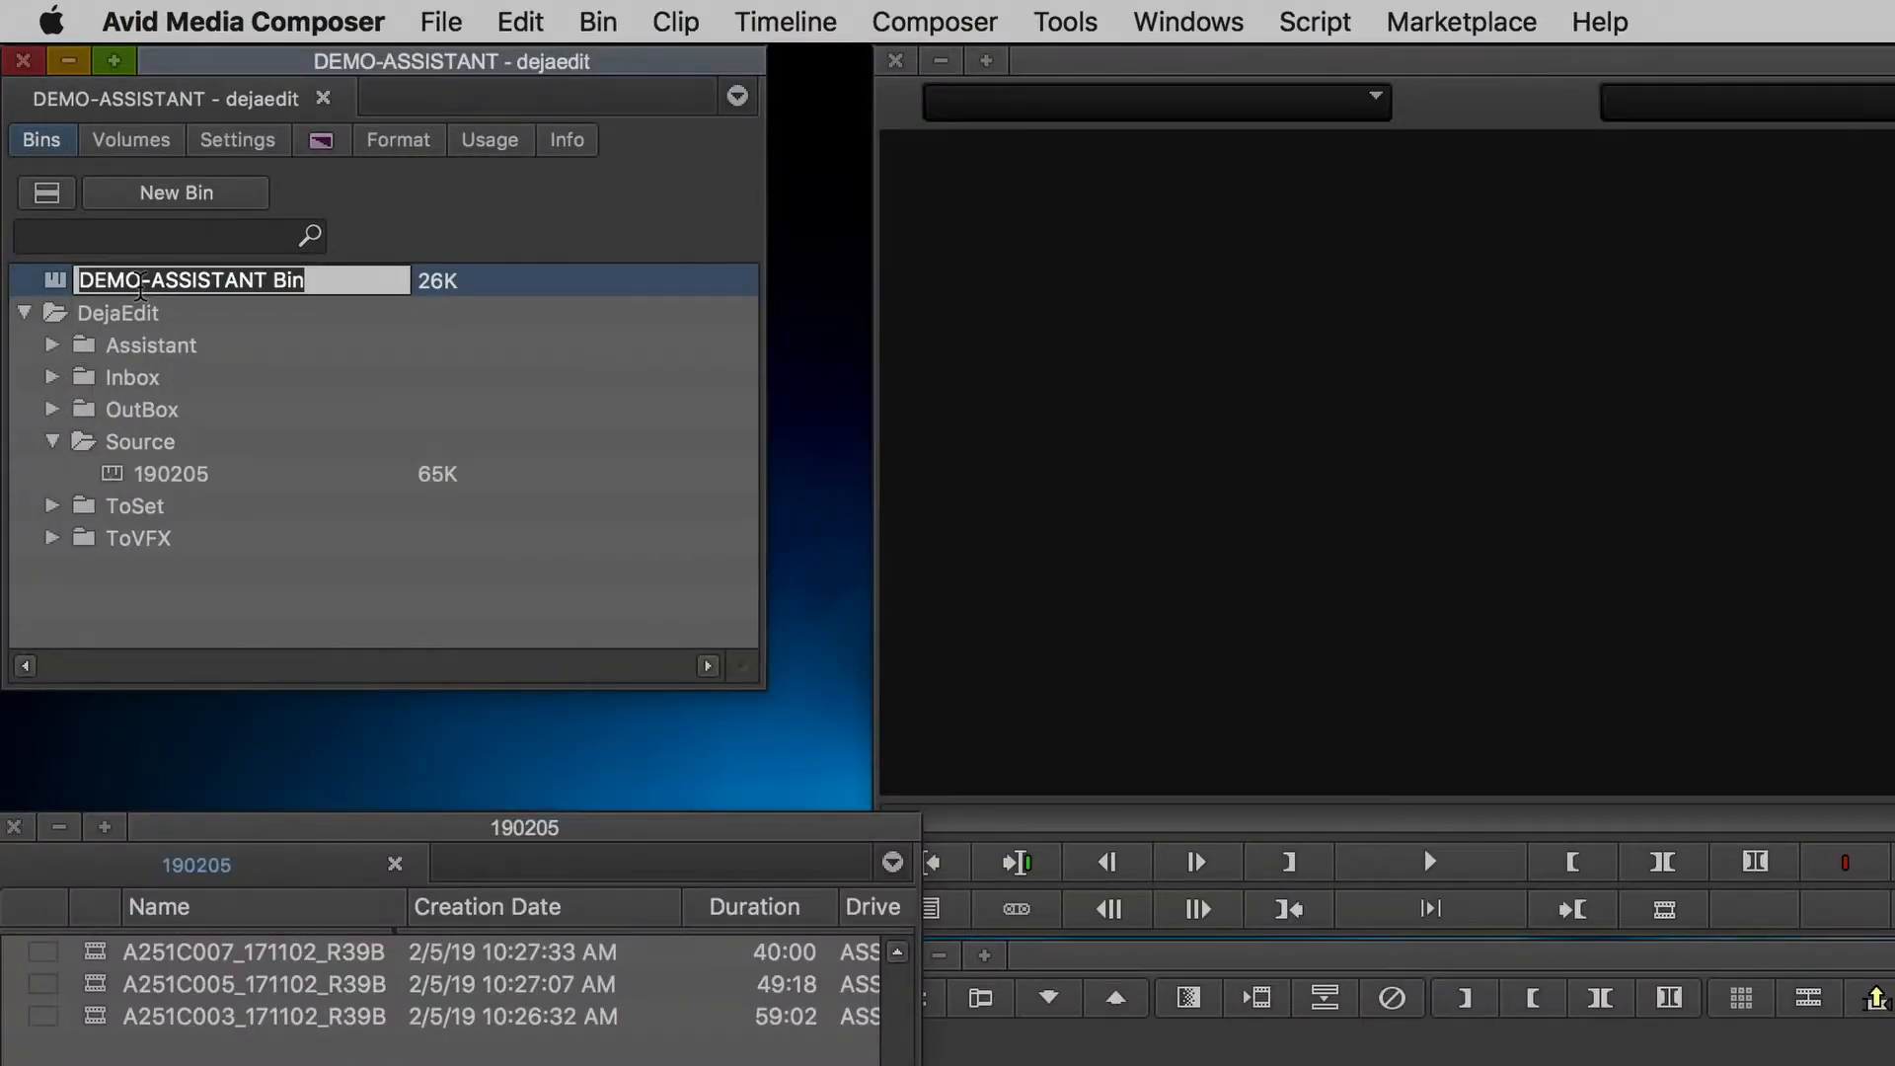
type("ASSISTANT")
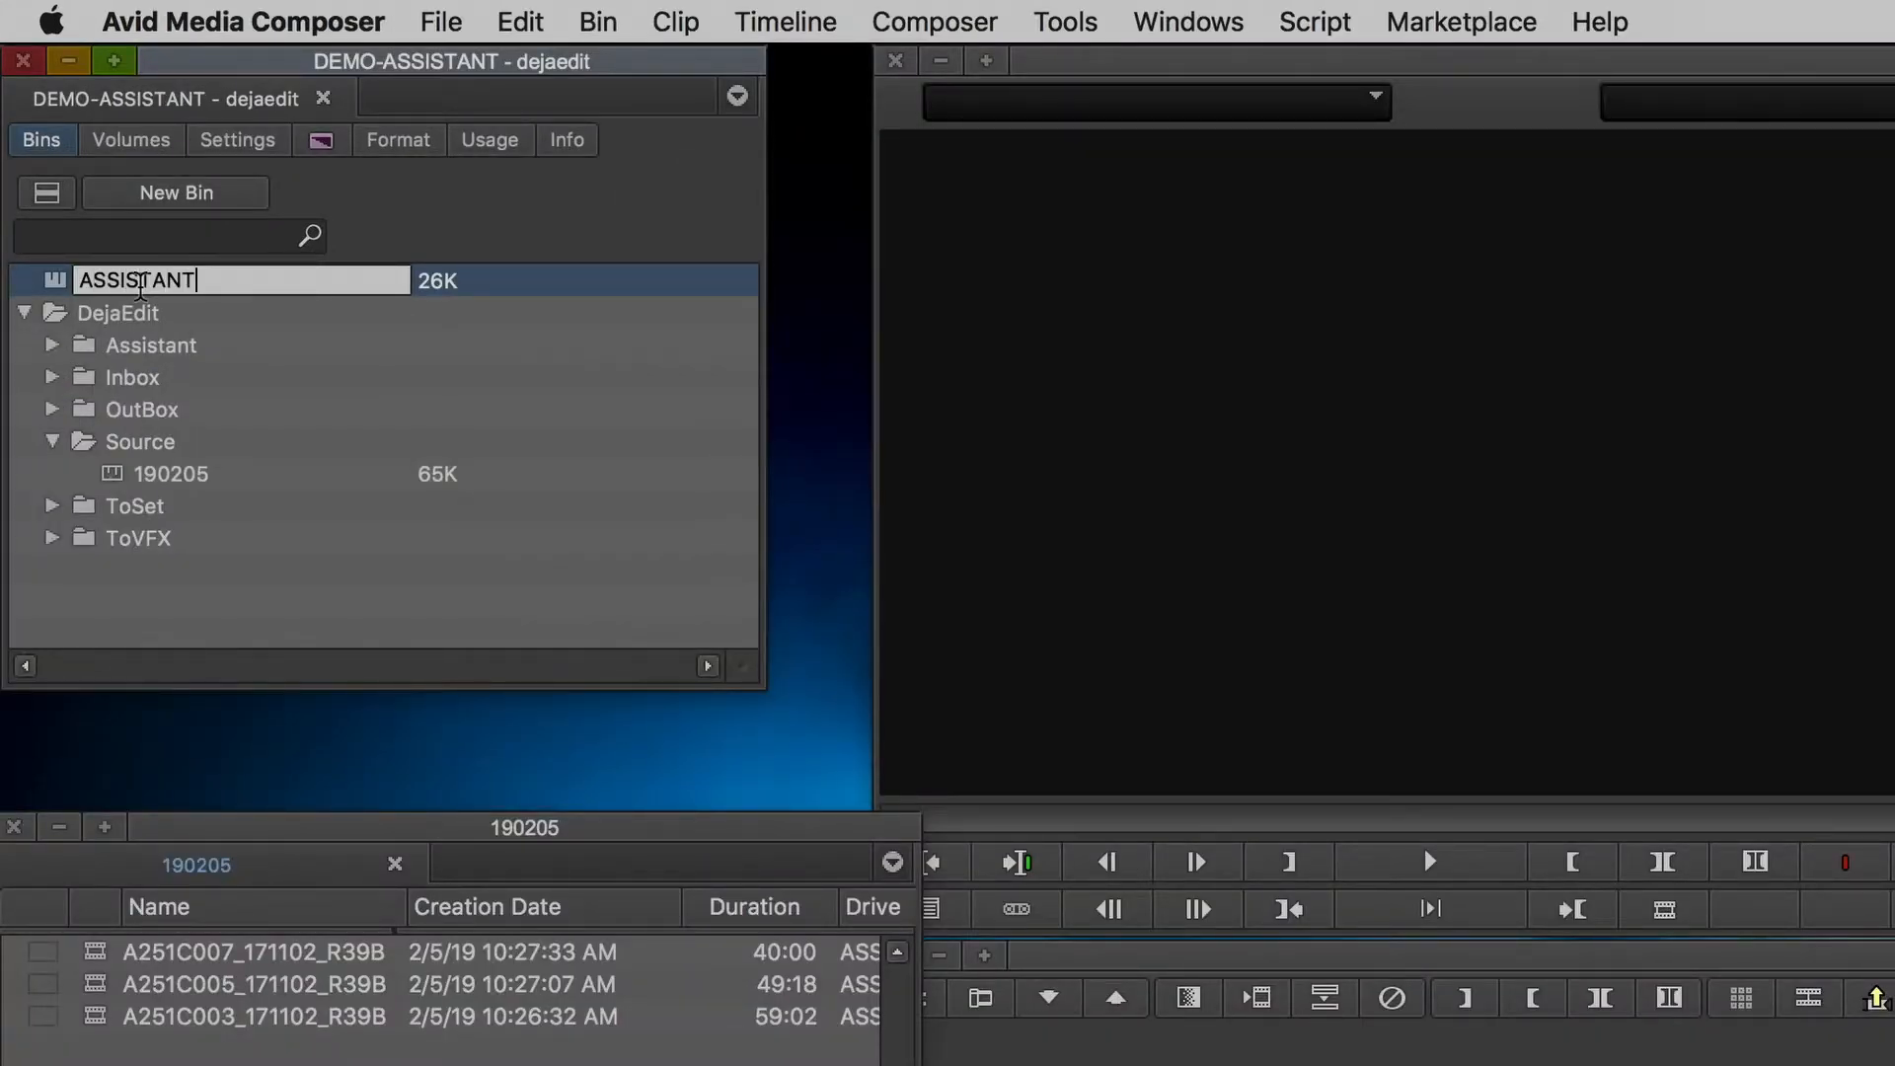
type("-190205")
- Open the ASSISTANT-190205 bin and move all three clips into it from the 190205 bin
double_click(56, 287)
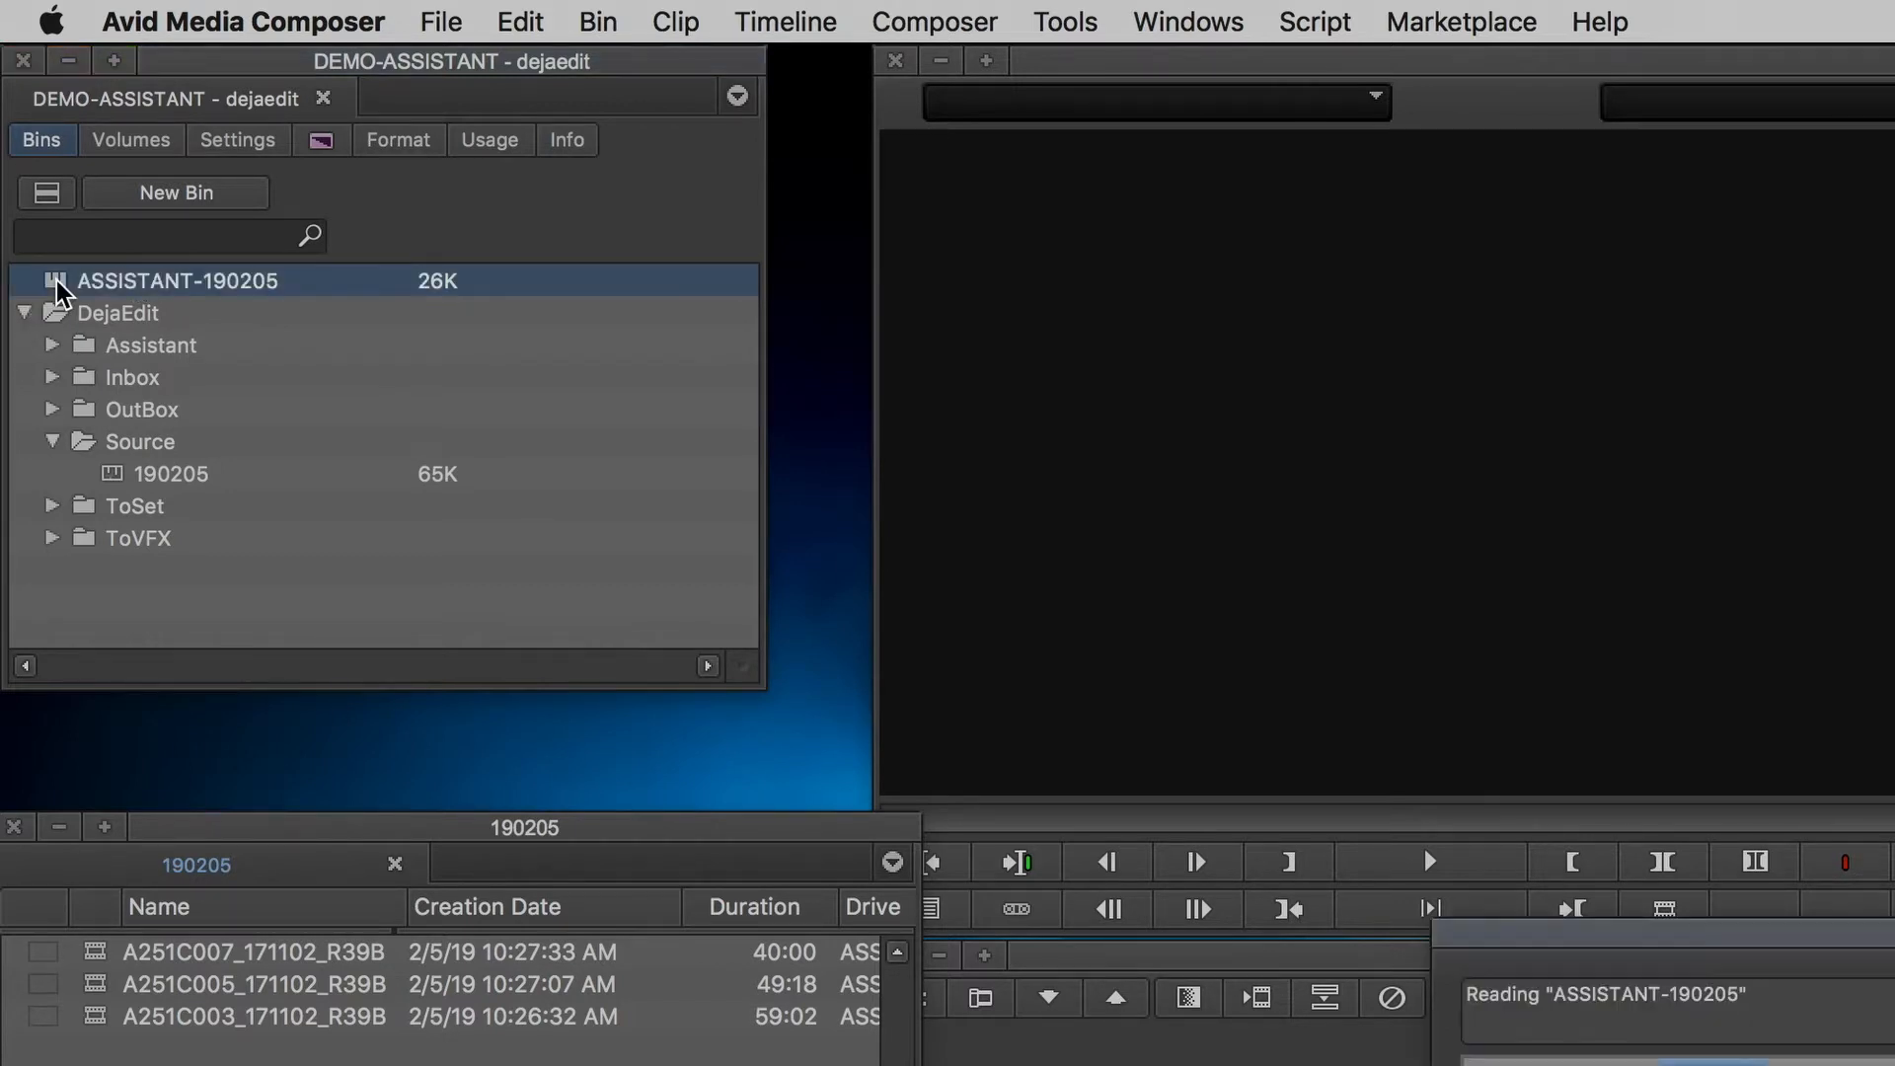
left_click(107, 950)
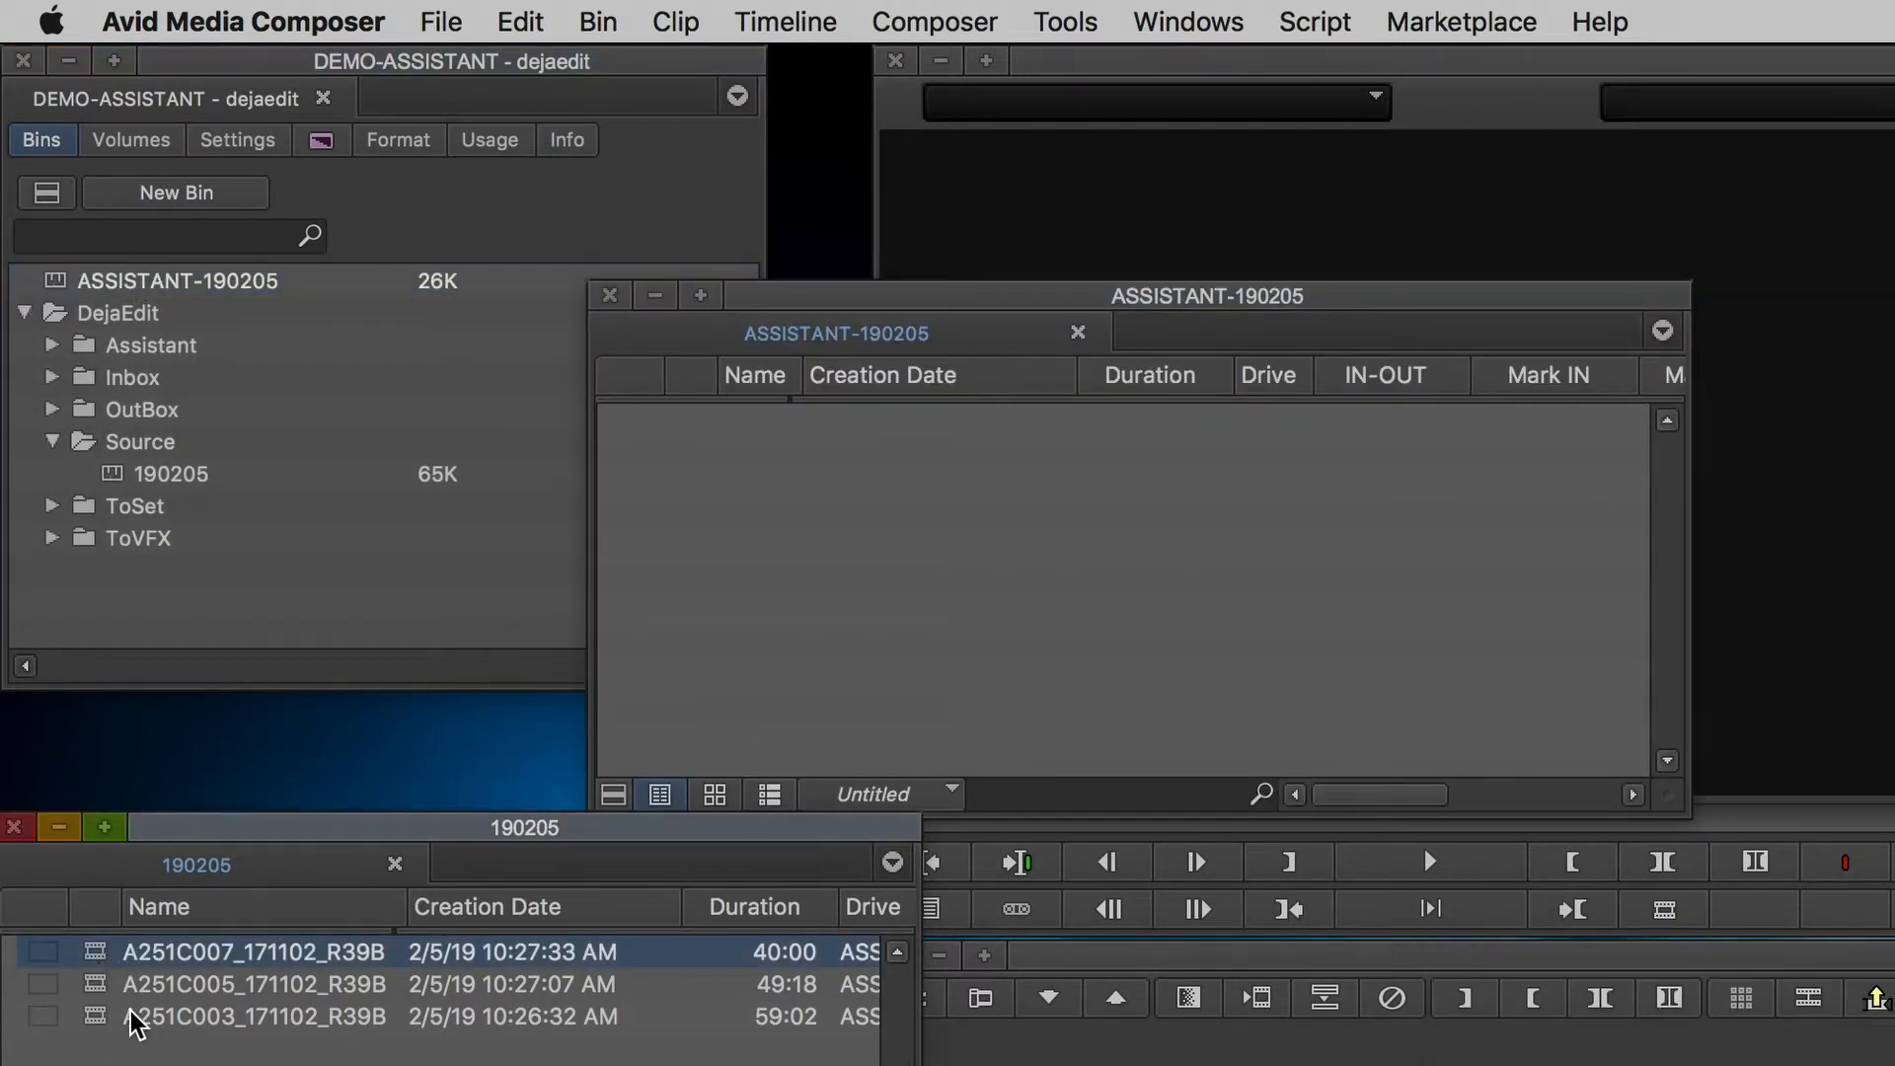
key("super+a")
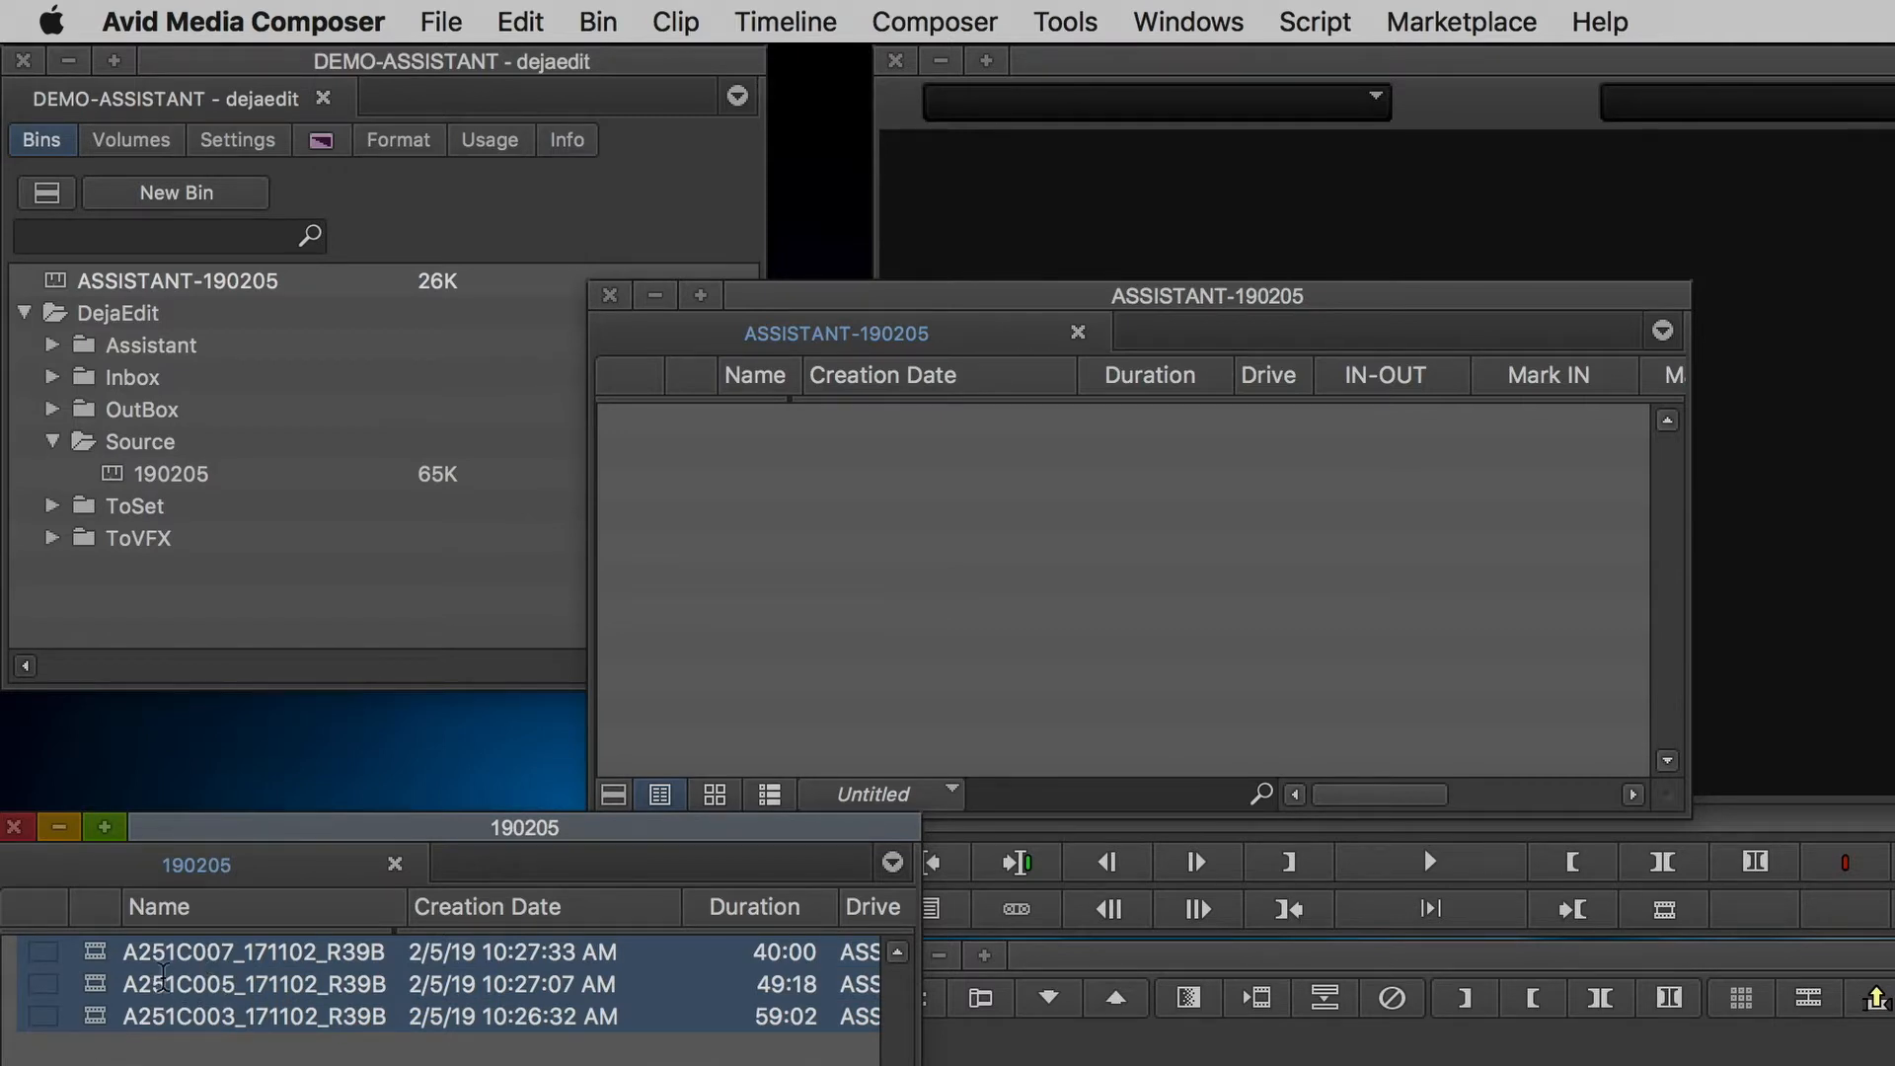
left_click_drag(87, 984, 686, 595)
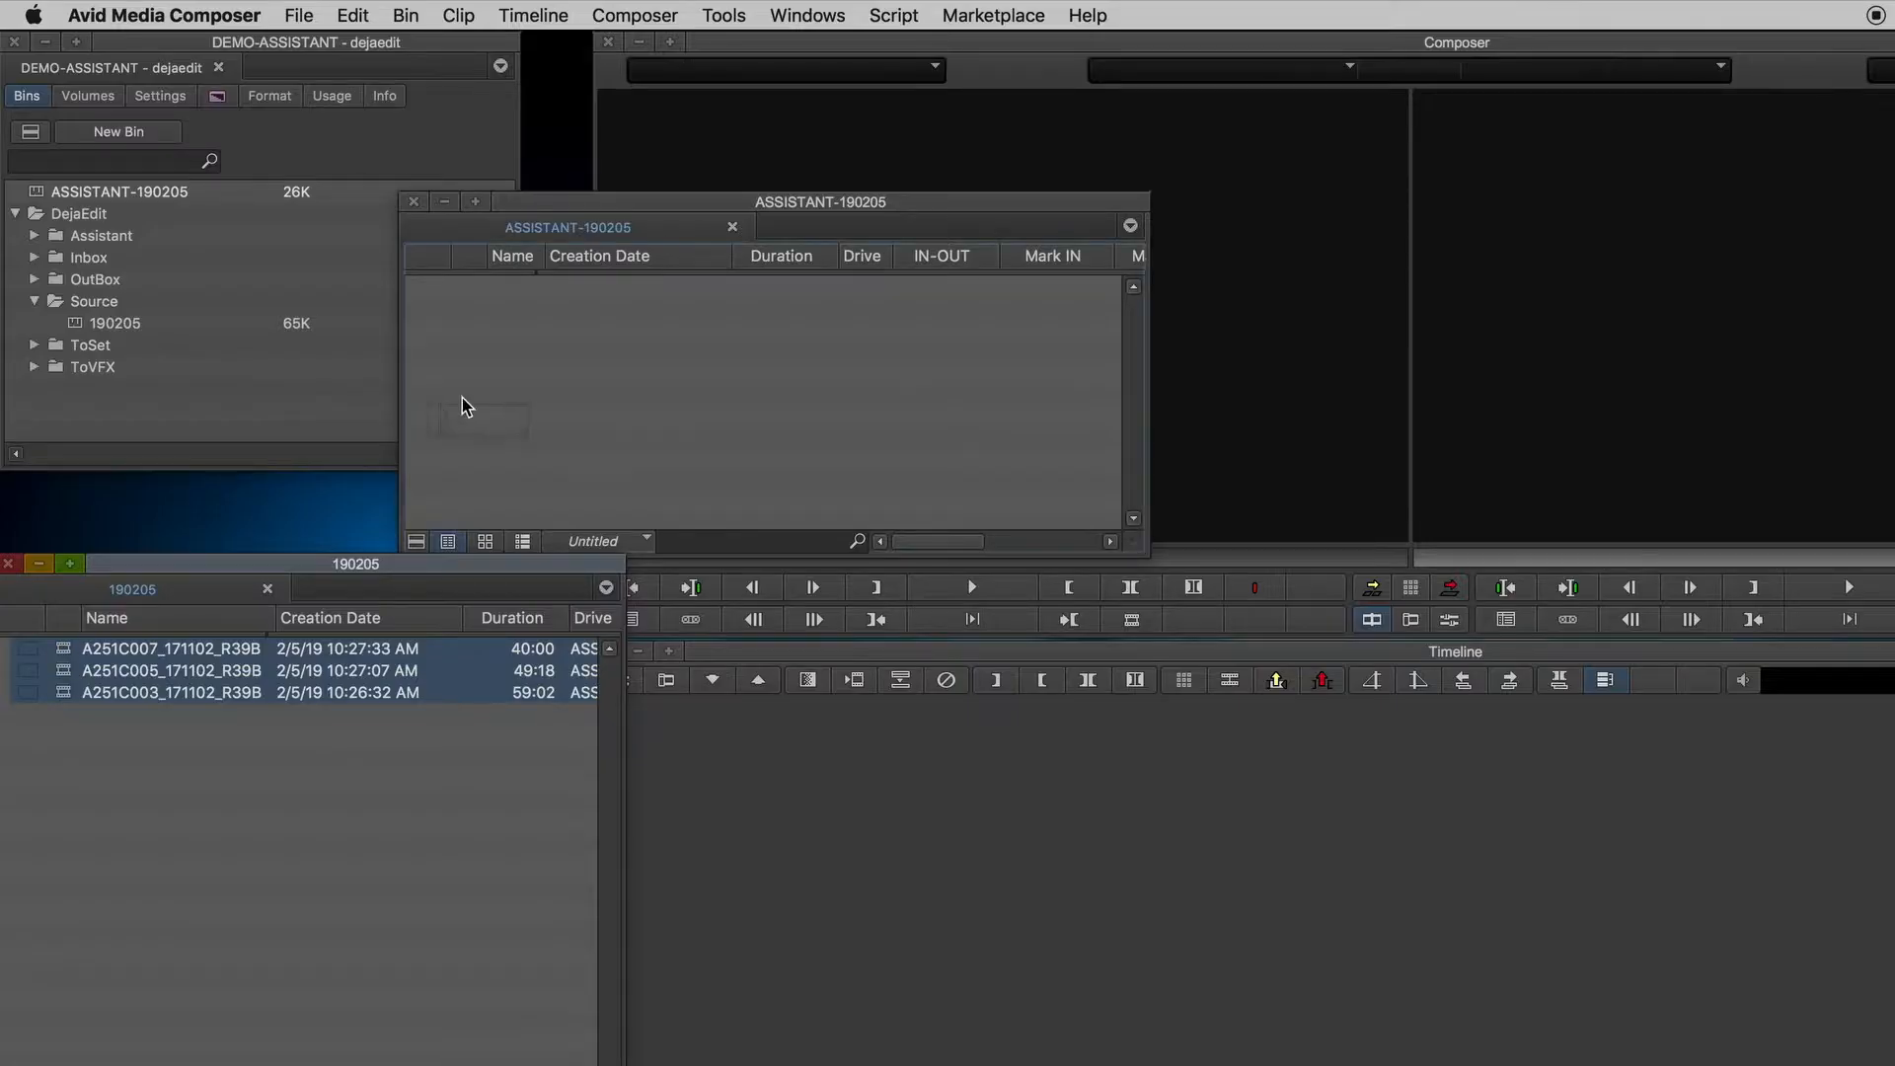
left_click_drag(464, 407, 542, 351)
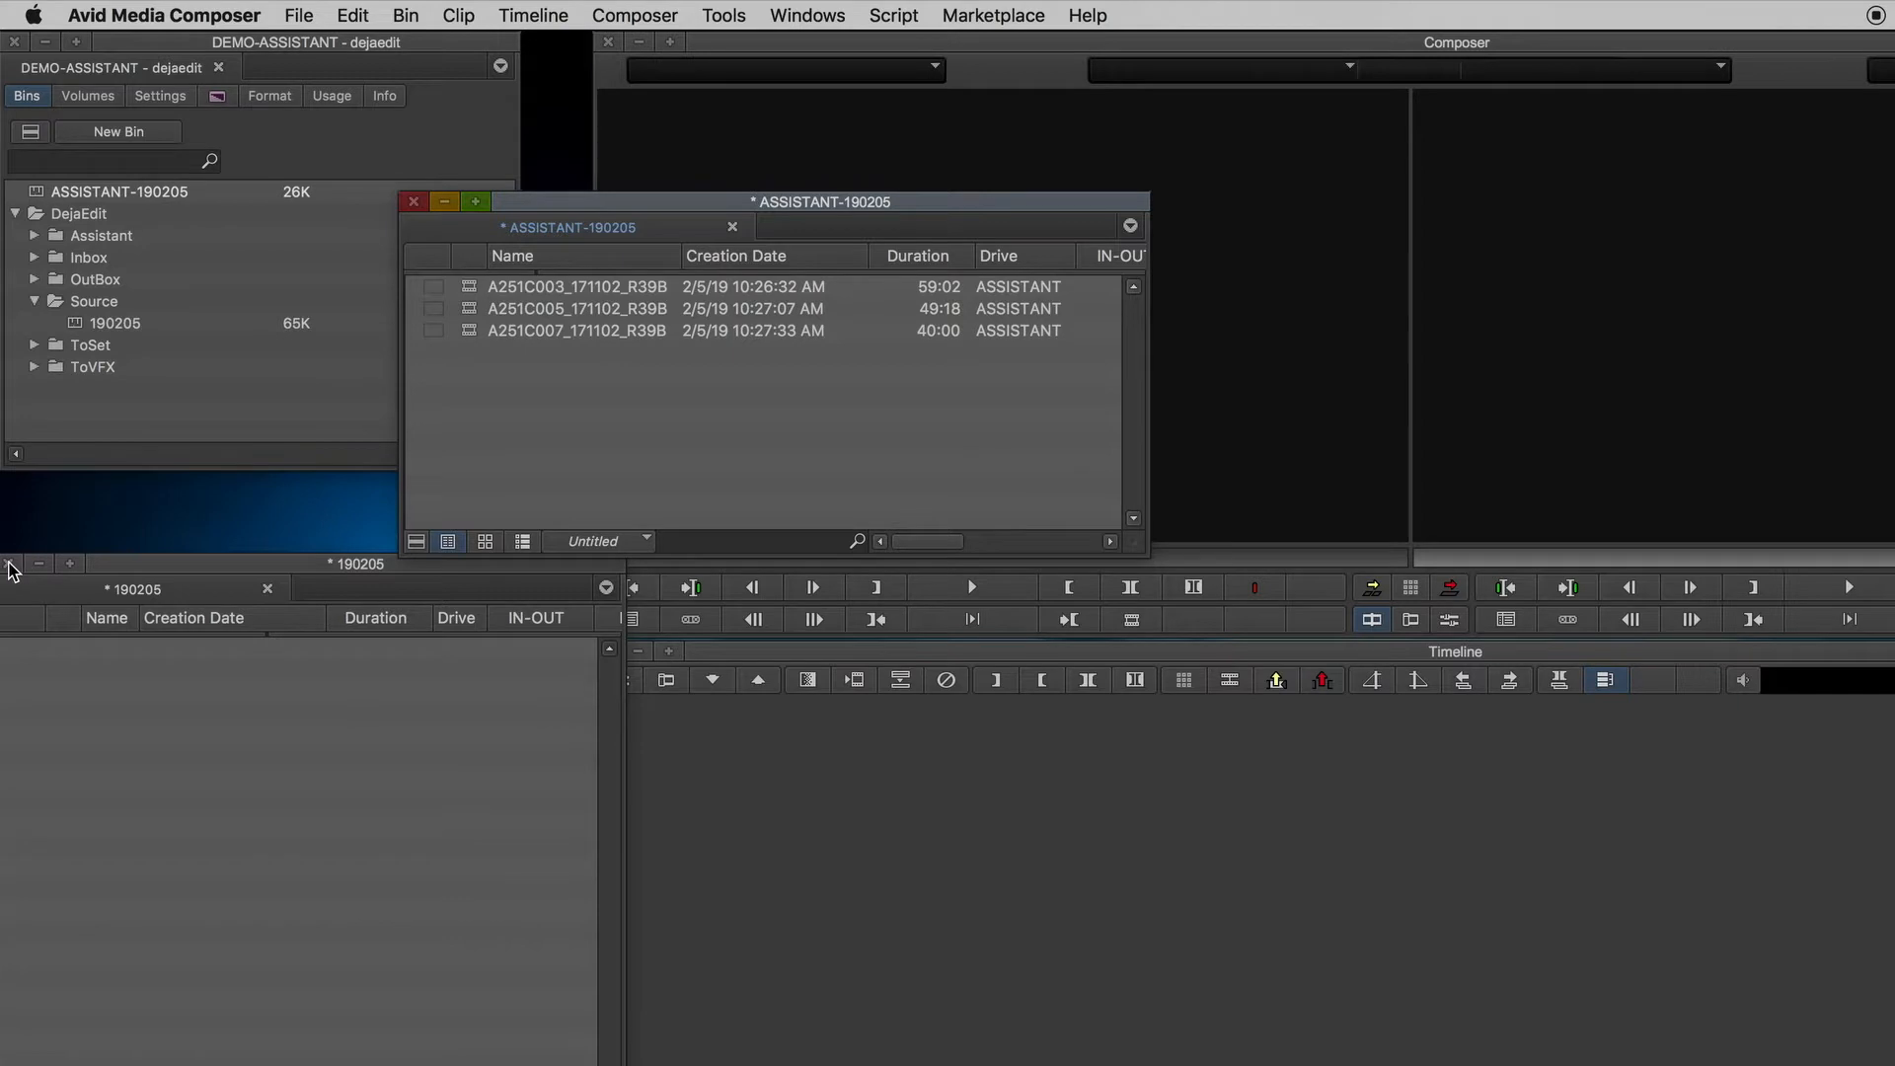
- Close the write-locked 190205 bin without saving, reopen it from the Source folder to check its clips, and close it again
left_click(12, 568)
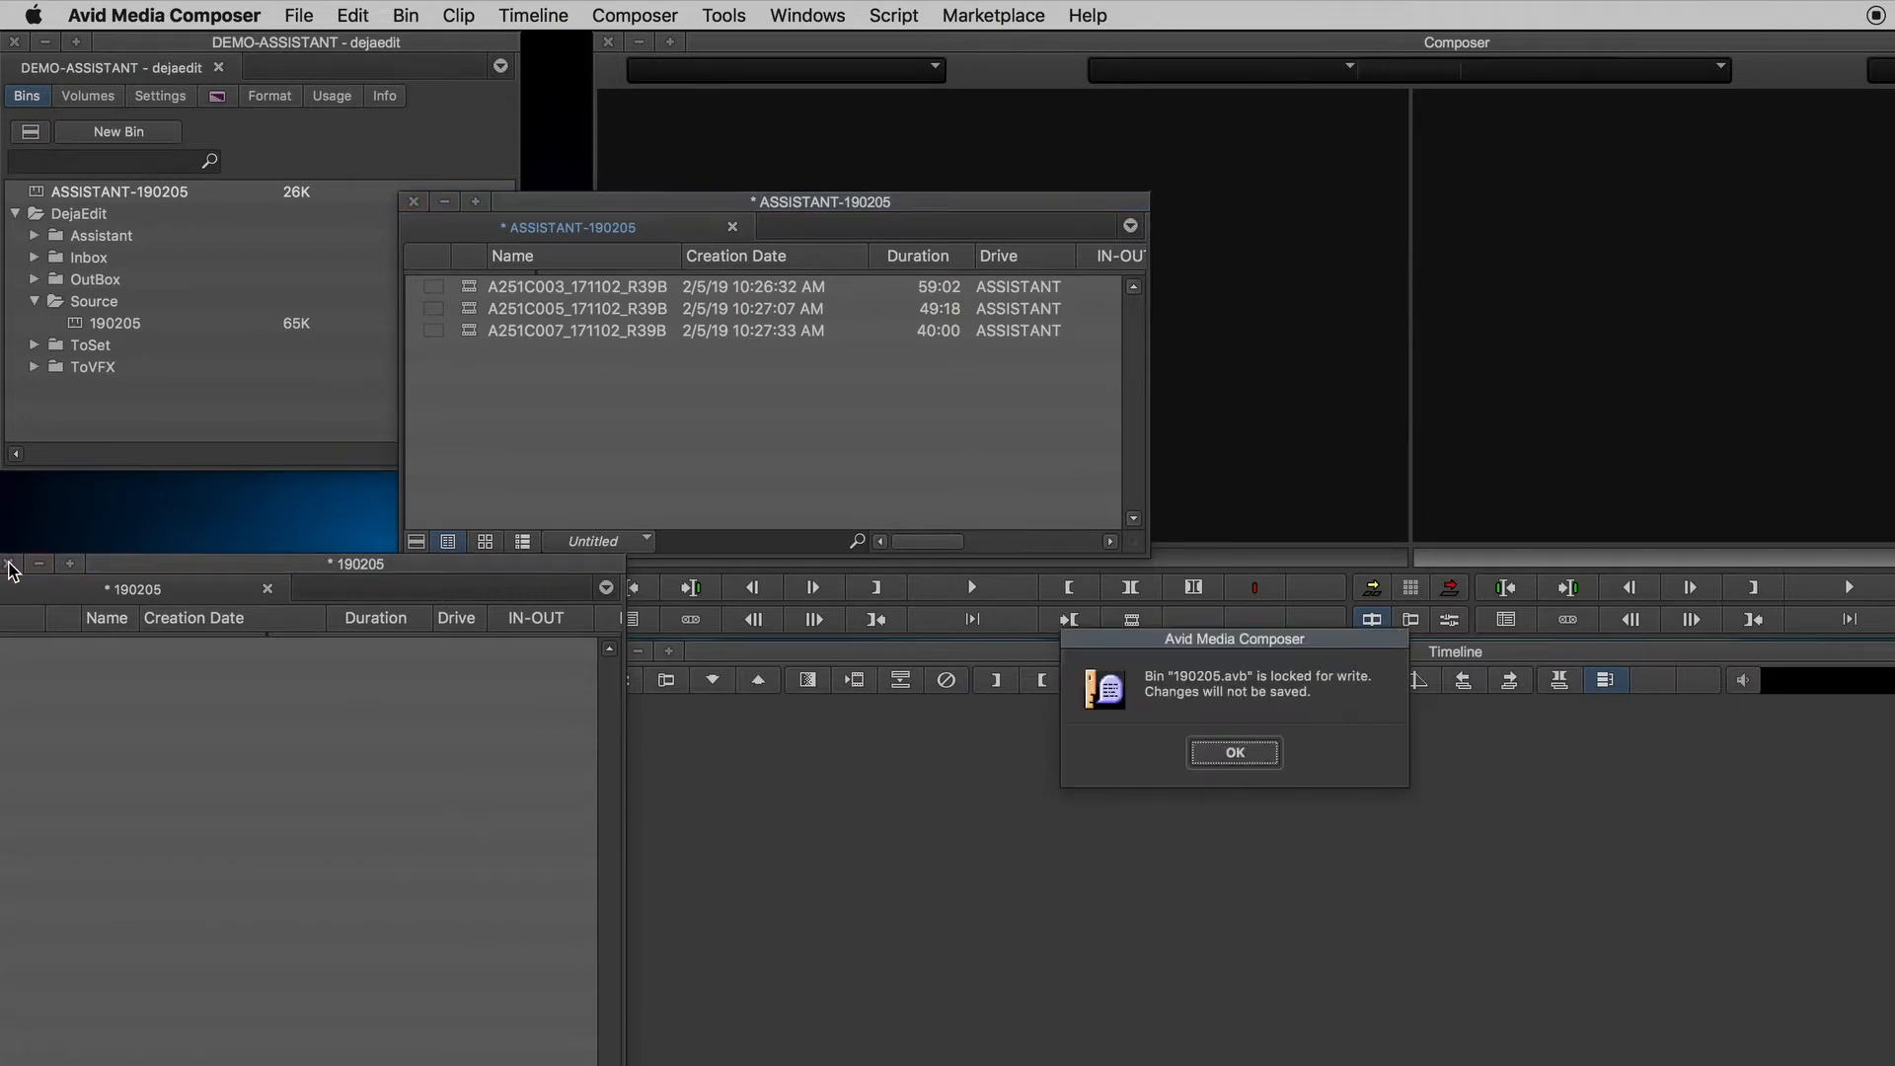
left_click(1202, 768)
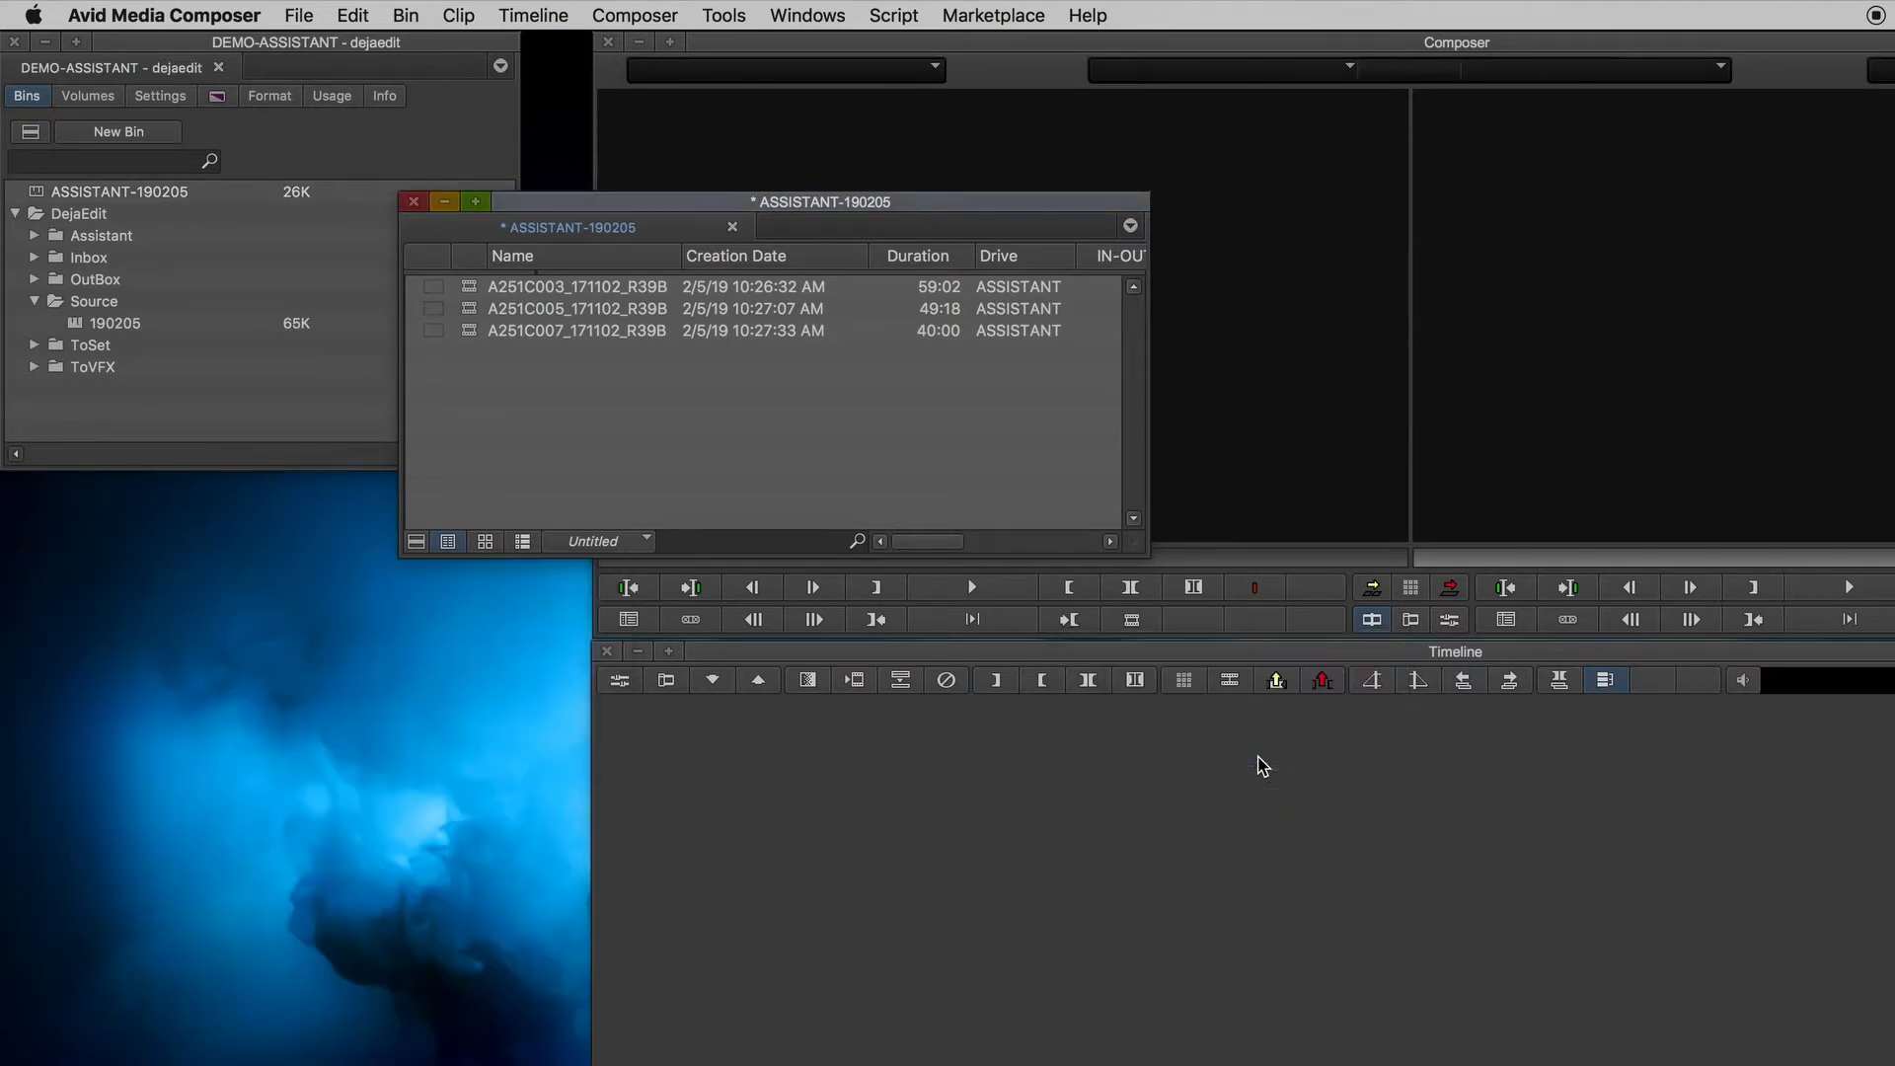
double_click(89, 326)
left_click(1234, 752)
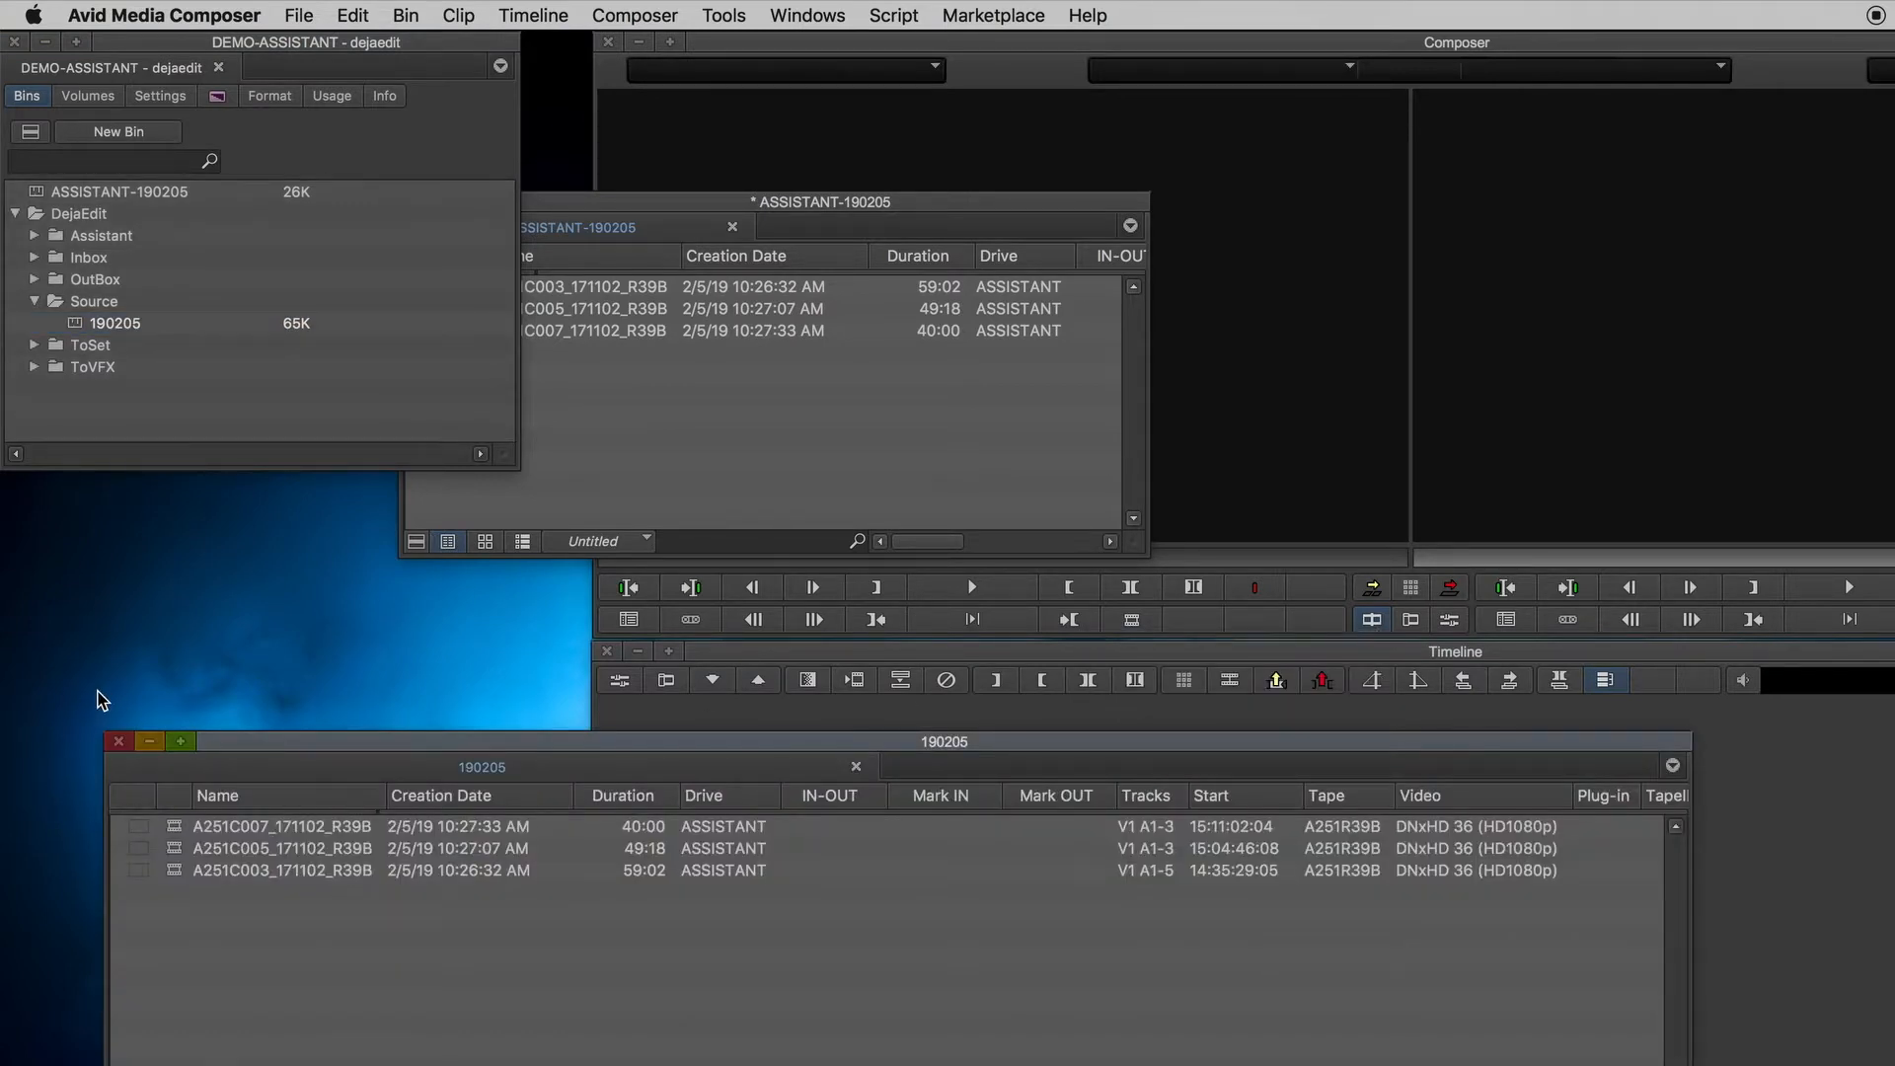
left_click(116, 740)
- Reposition the ASSISTANT-190205 bin and colour clip A251C005 magenta, A251C007 orange and A251C003 green
left_click(727, 415)
left_click_drag(709, 212, 388, 562)
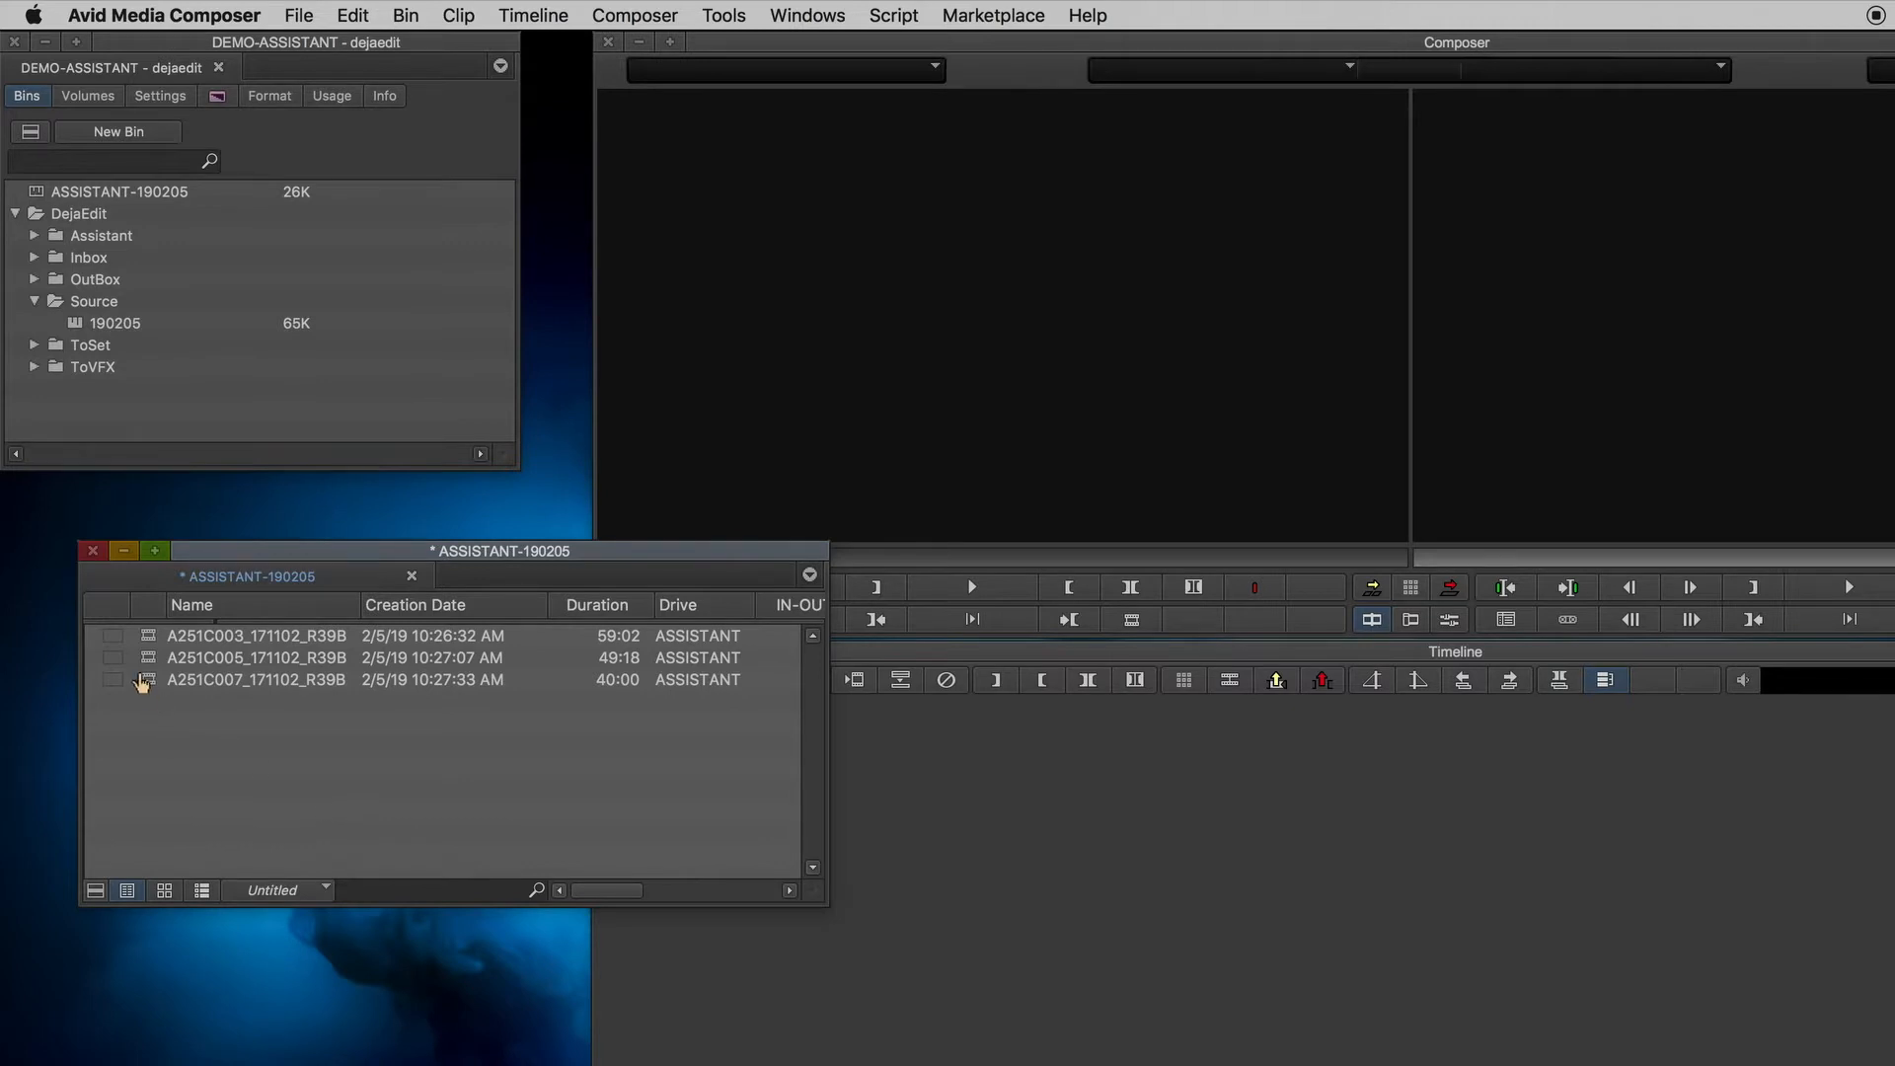
double_click(109, 659)
left_click(105, 663)
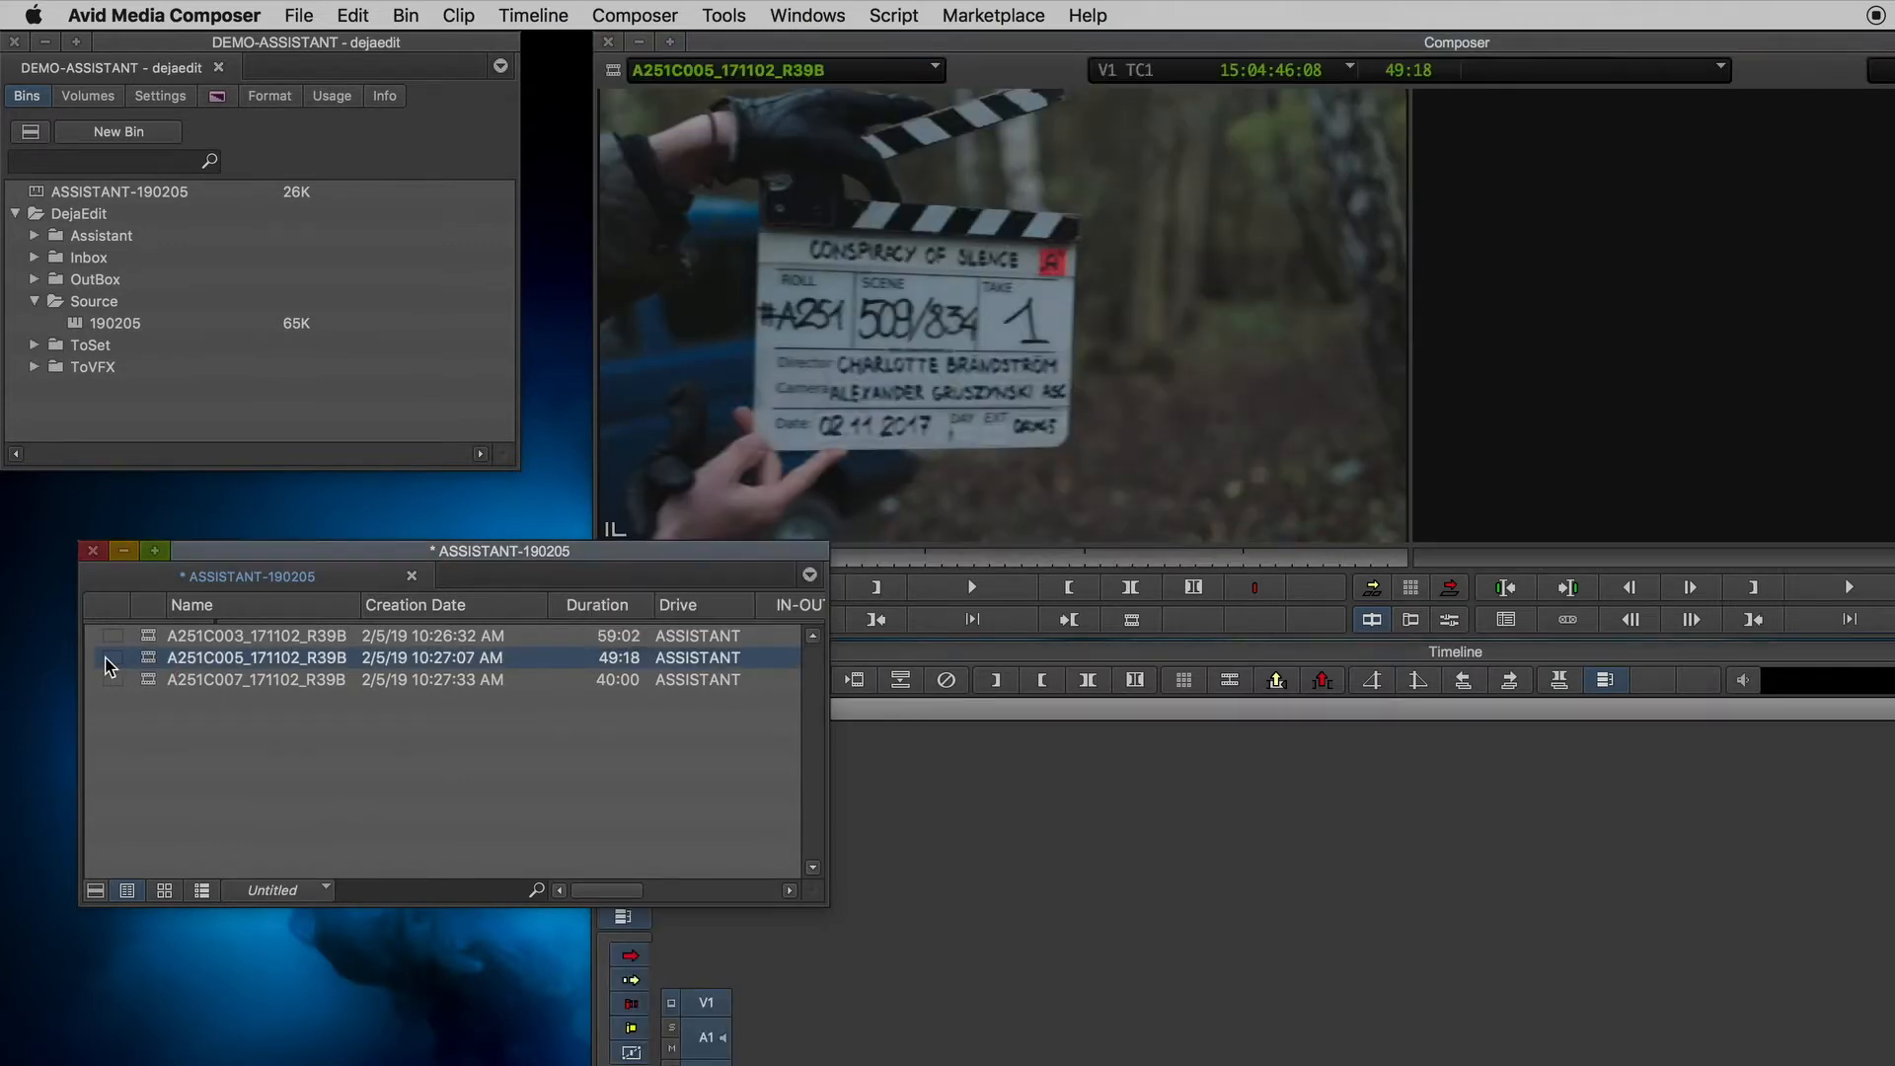
left_click(113, 660)
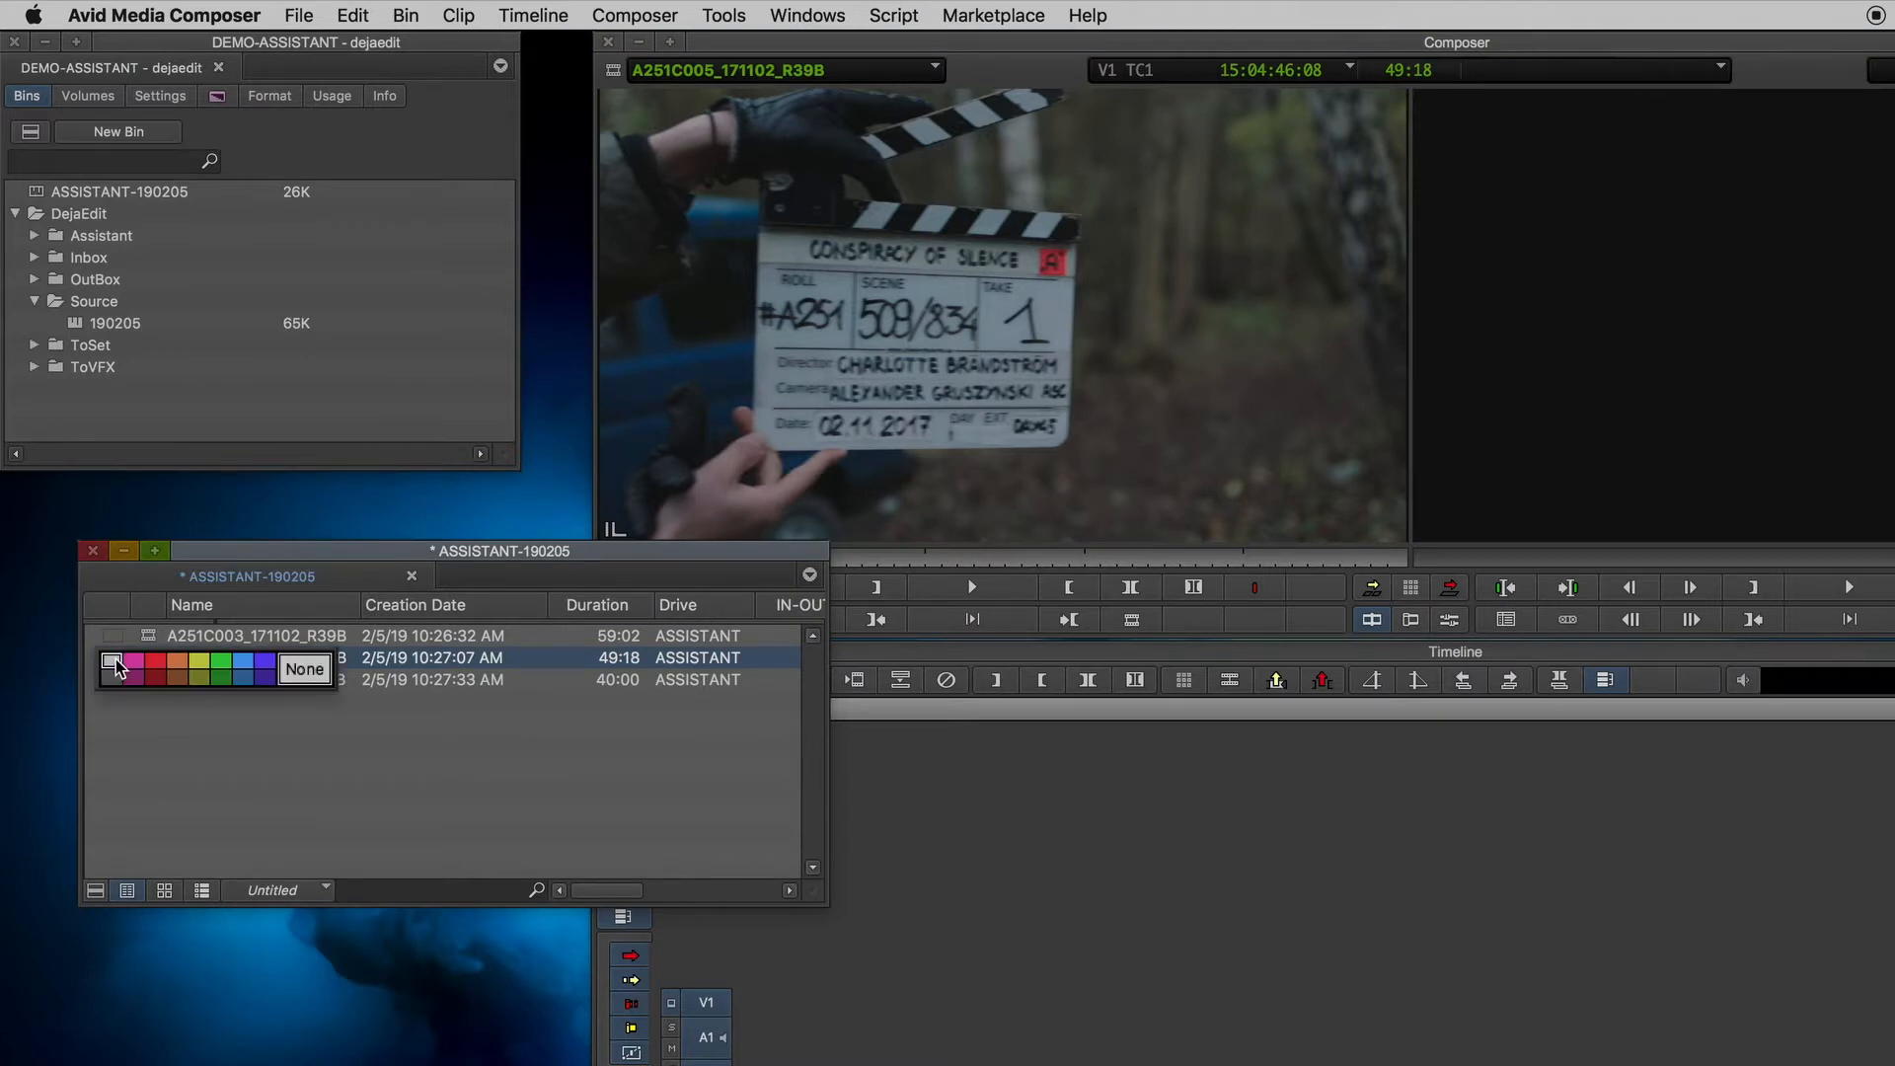
left_click(141, 669)
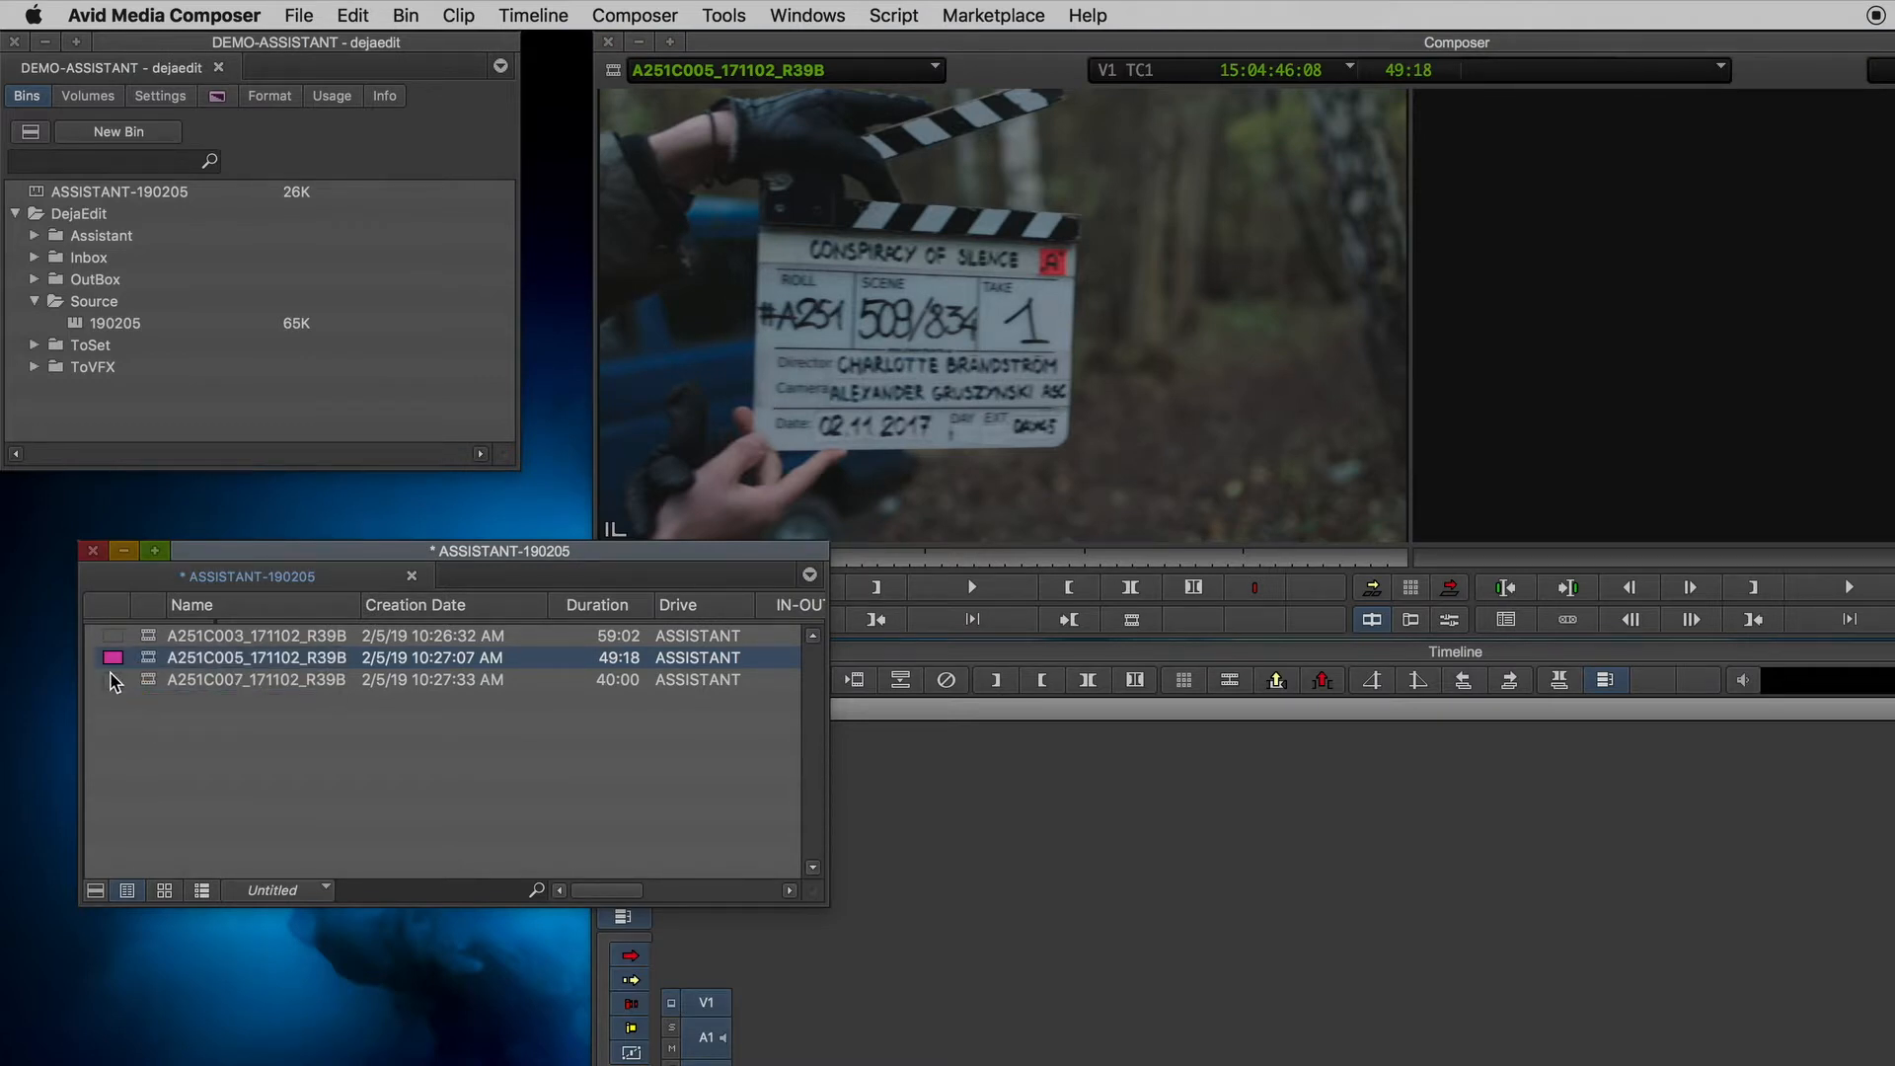
left_click(114, 680)
left_click(175, 695)
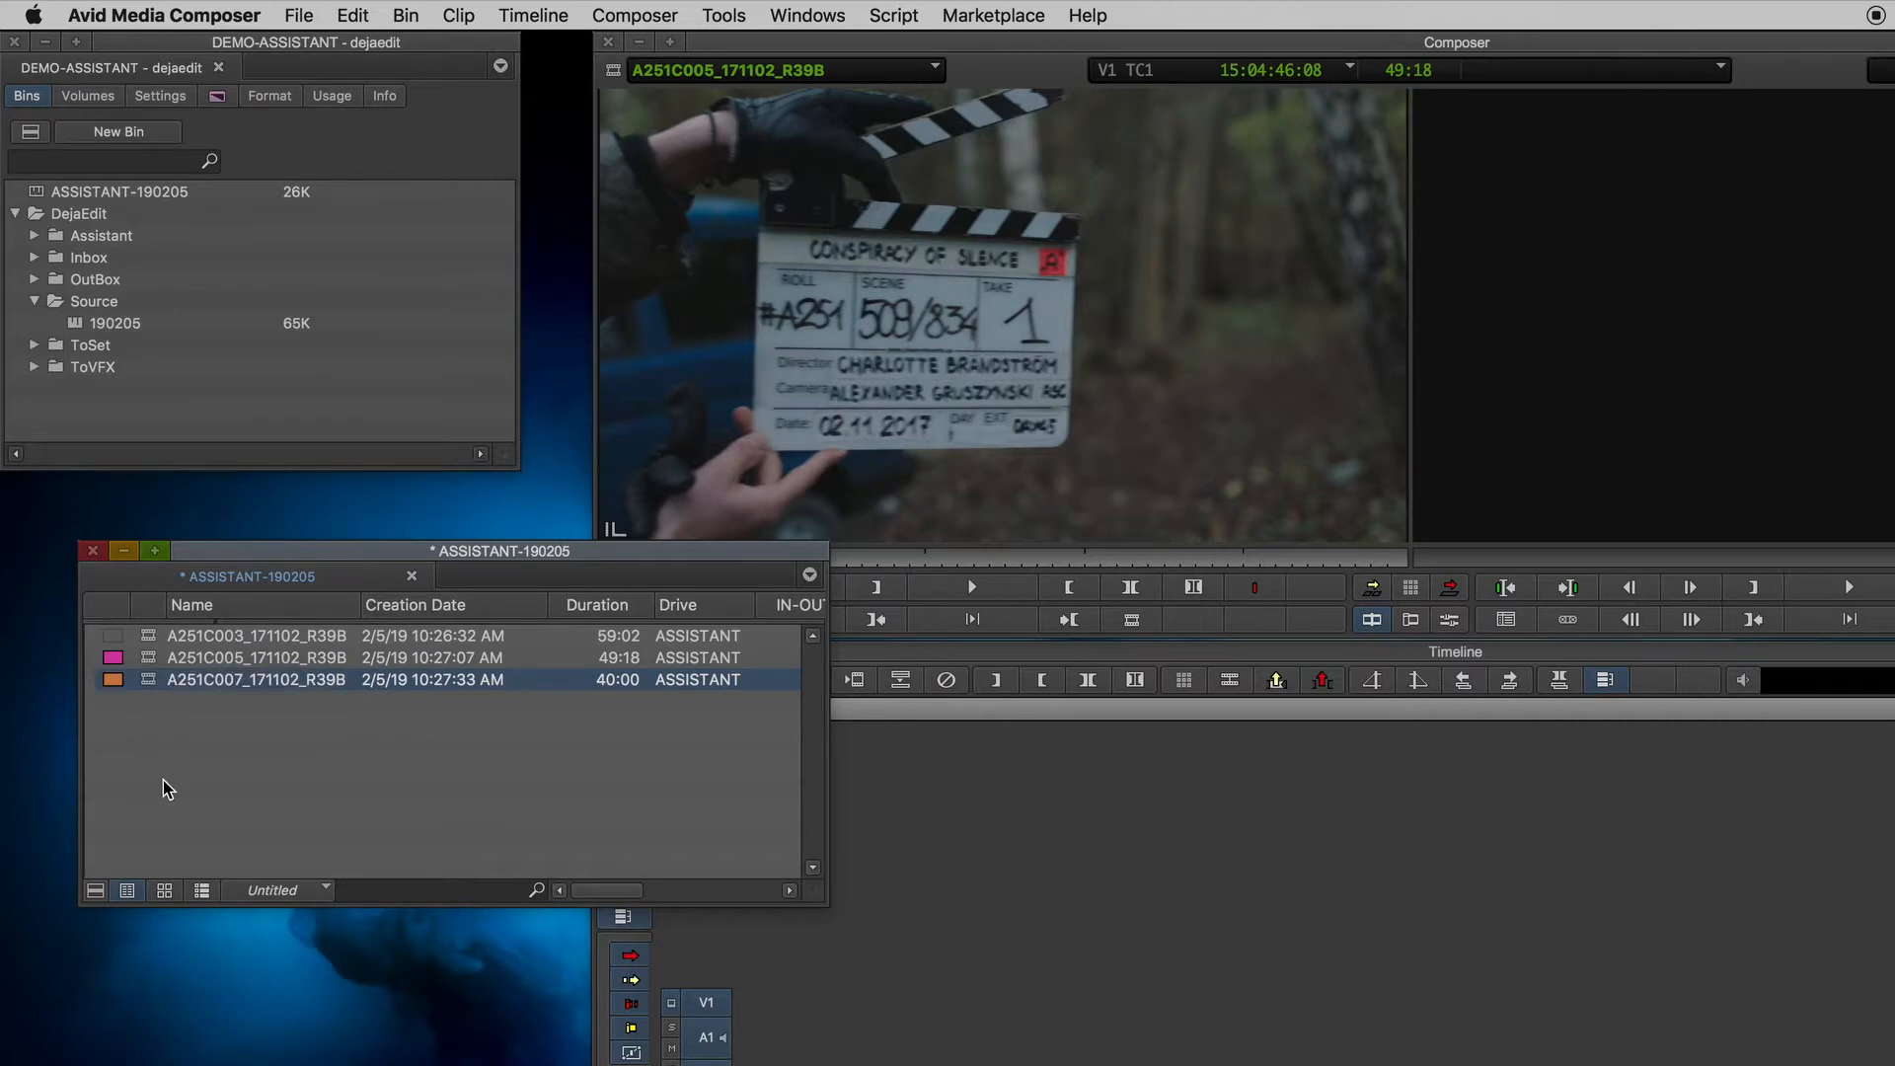
left_click(115, 637)
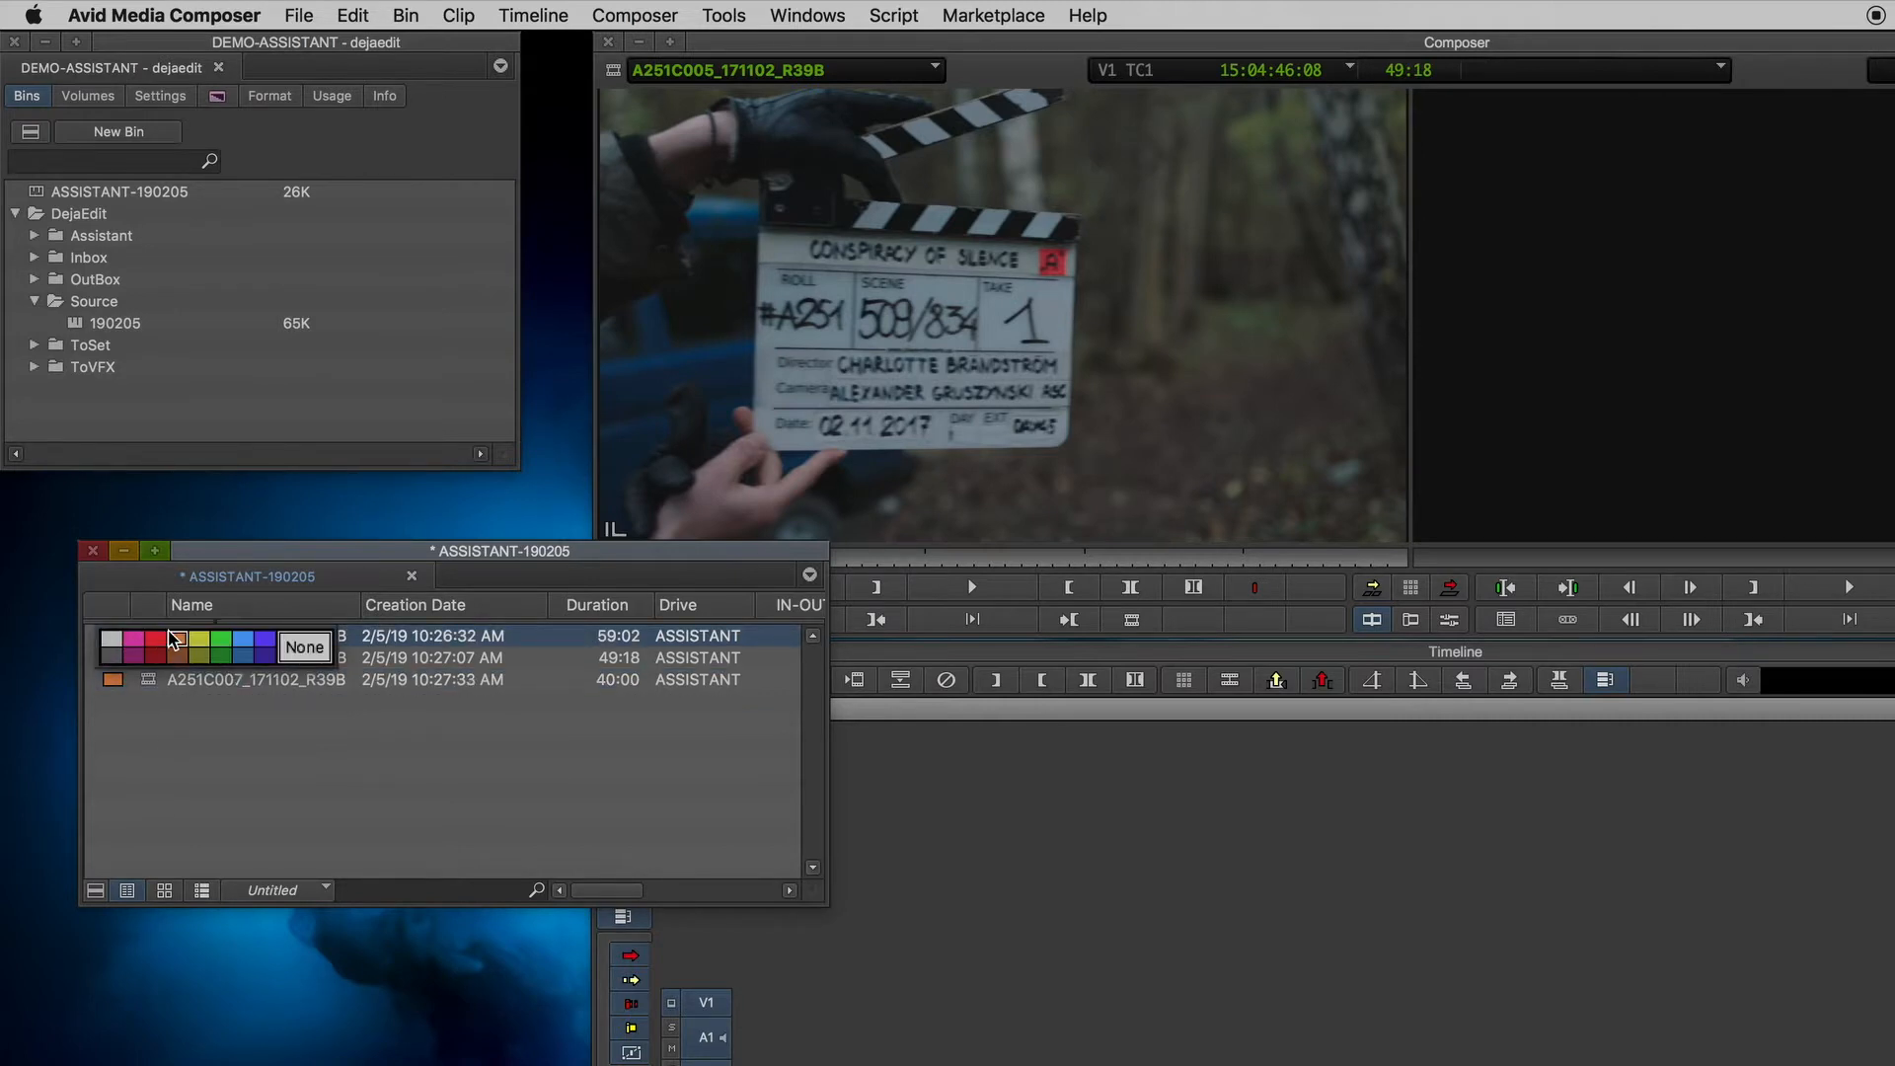
left_click(223, 639)
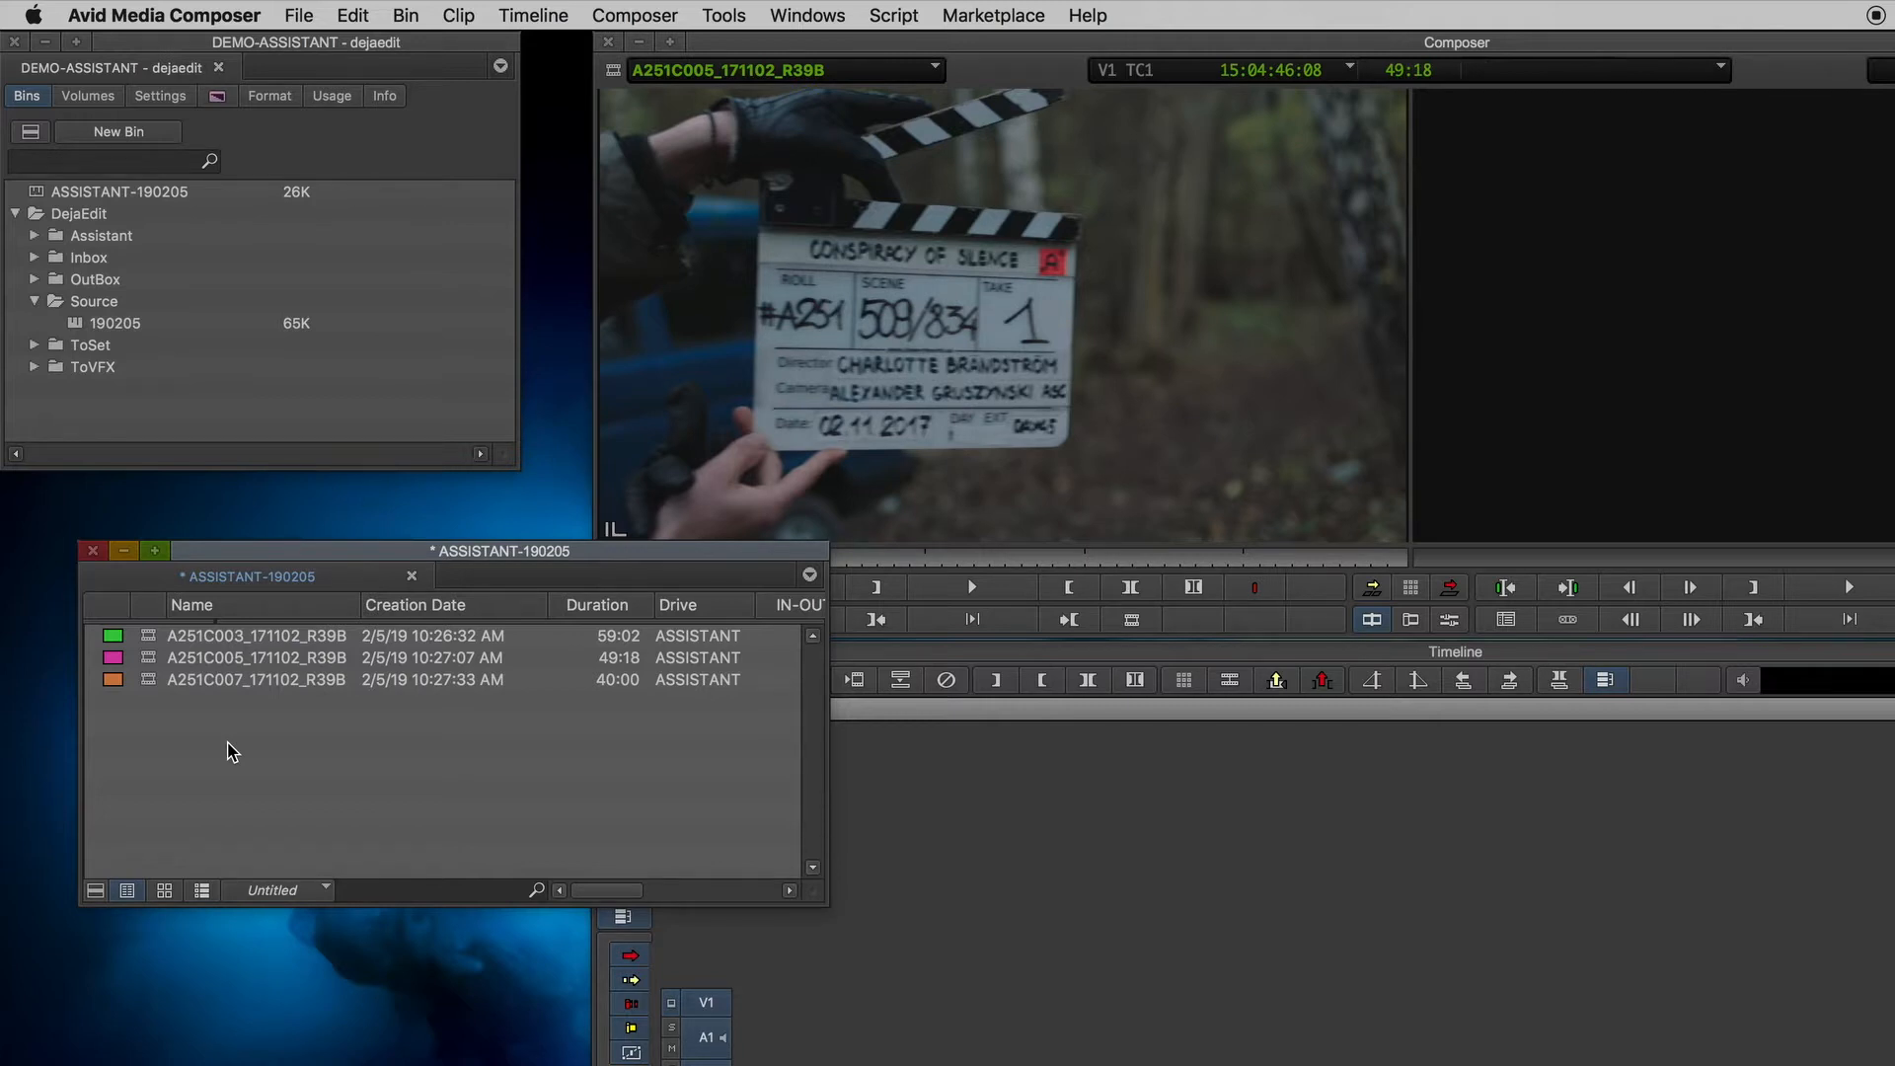
- Create a new sequence in the ASSISTANT-190205 bin and edit all three clips into its timeline
right_click(233, 765)
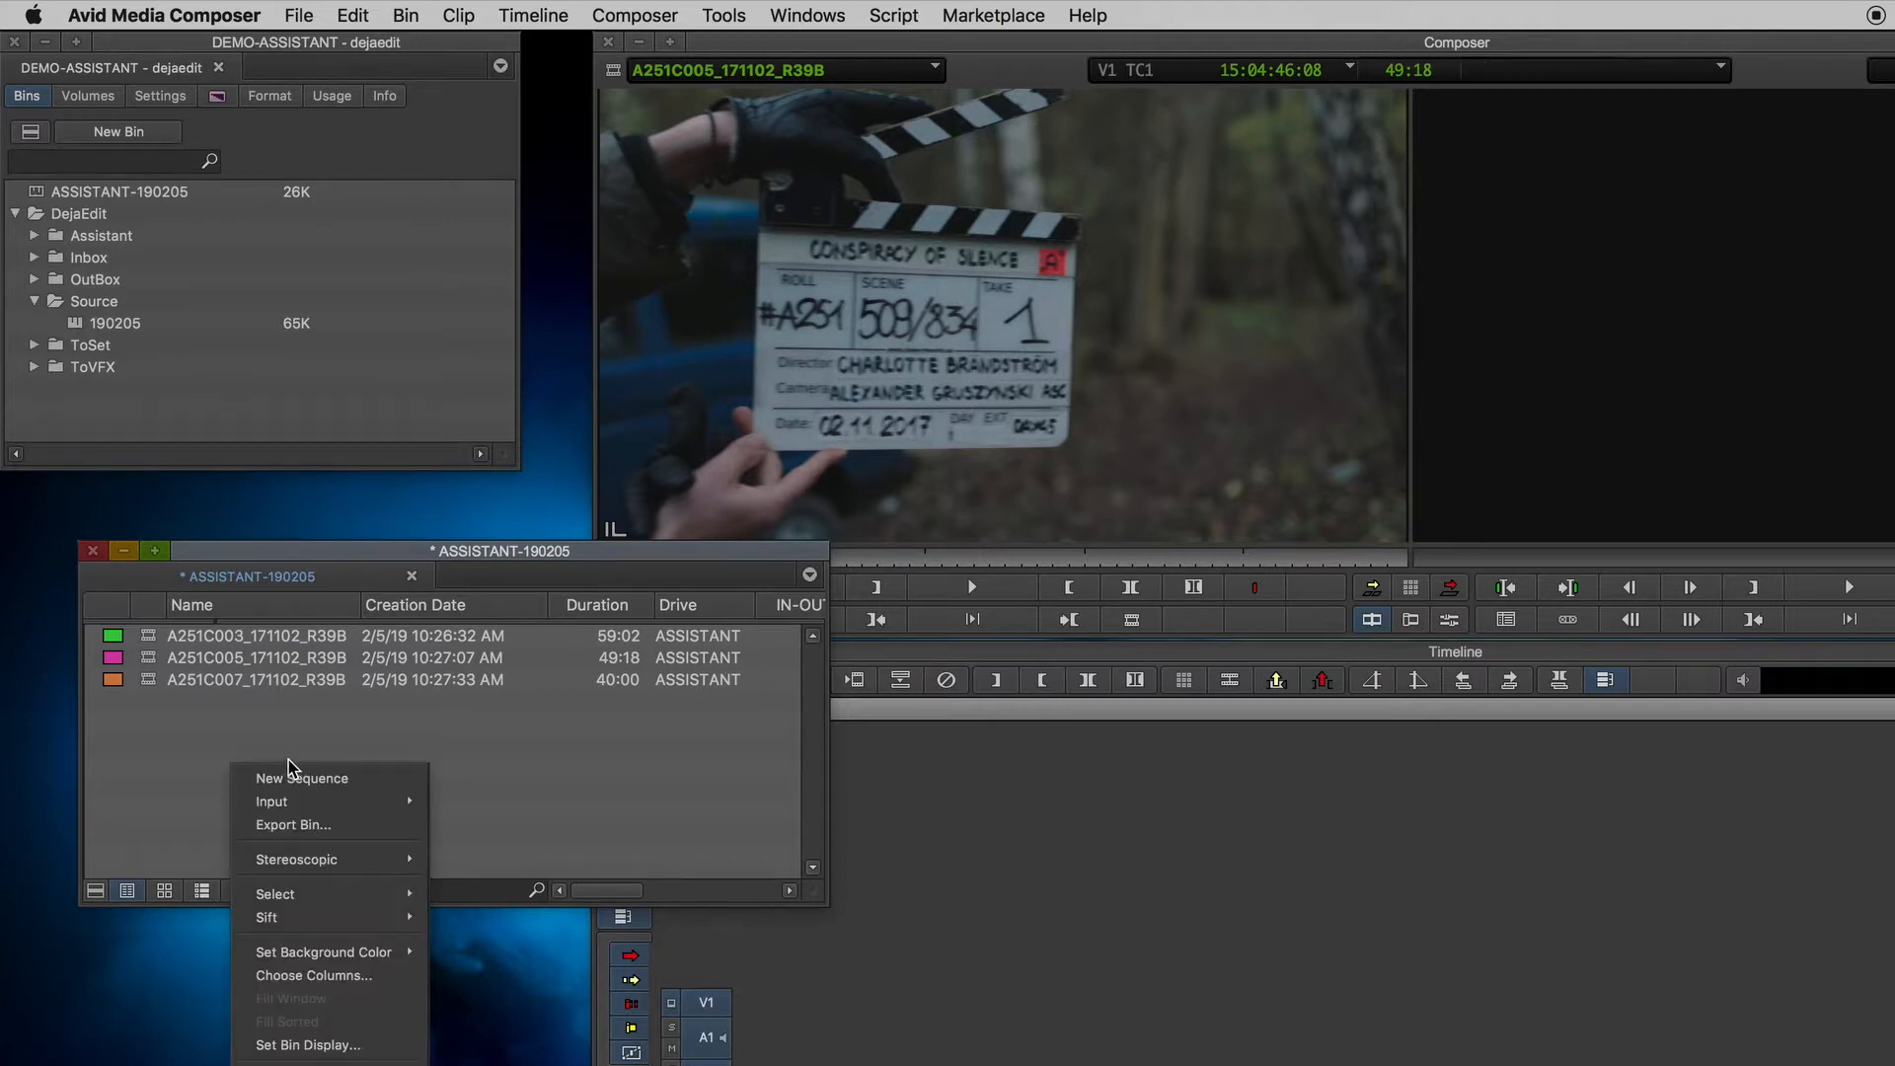
left_click(293, 779)
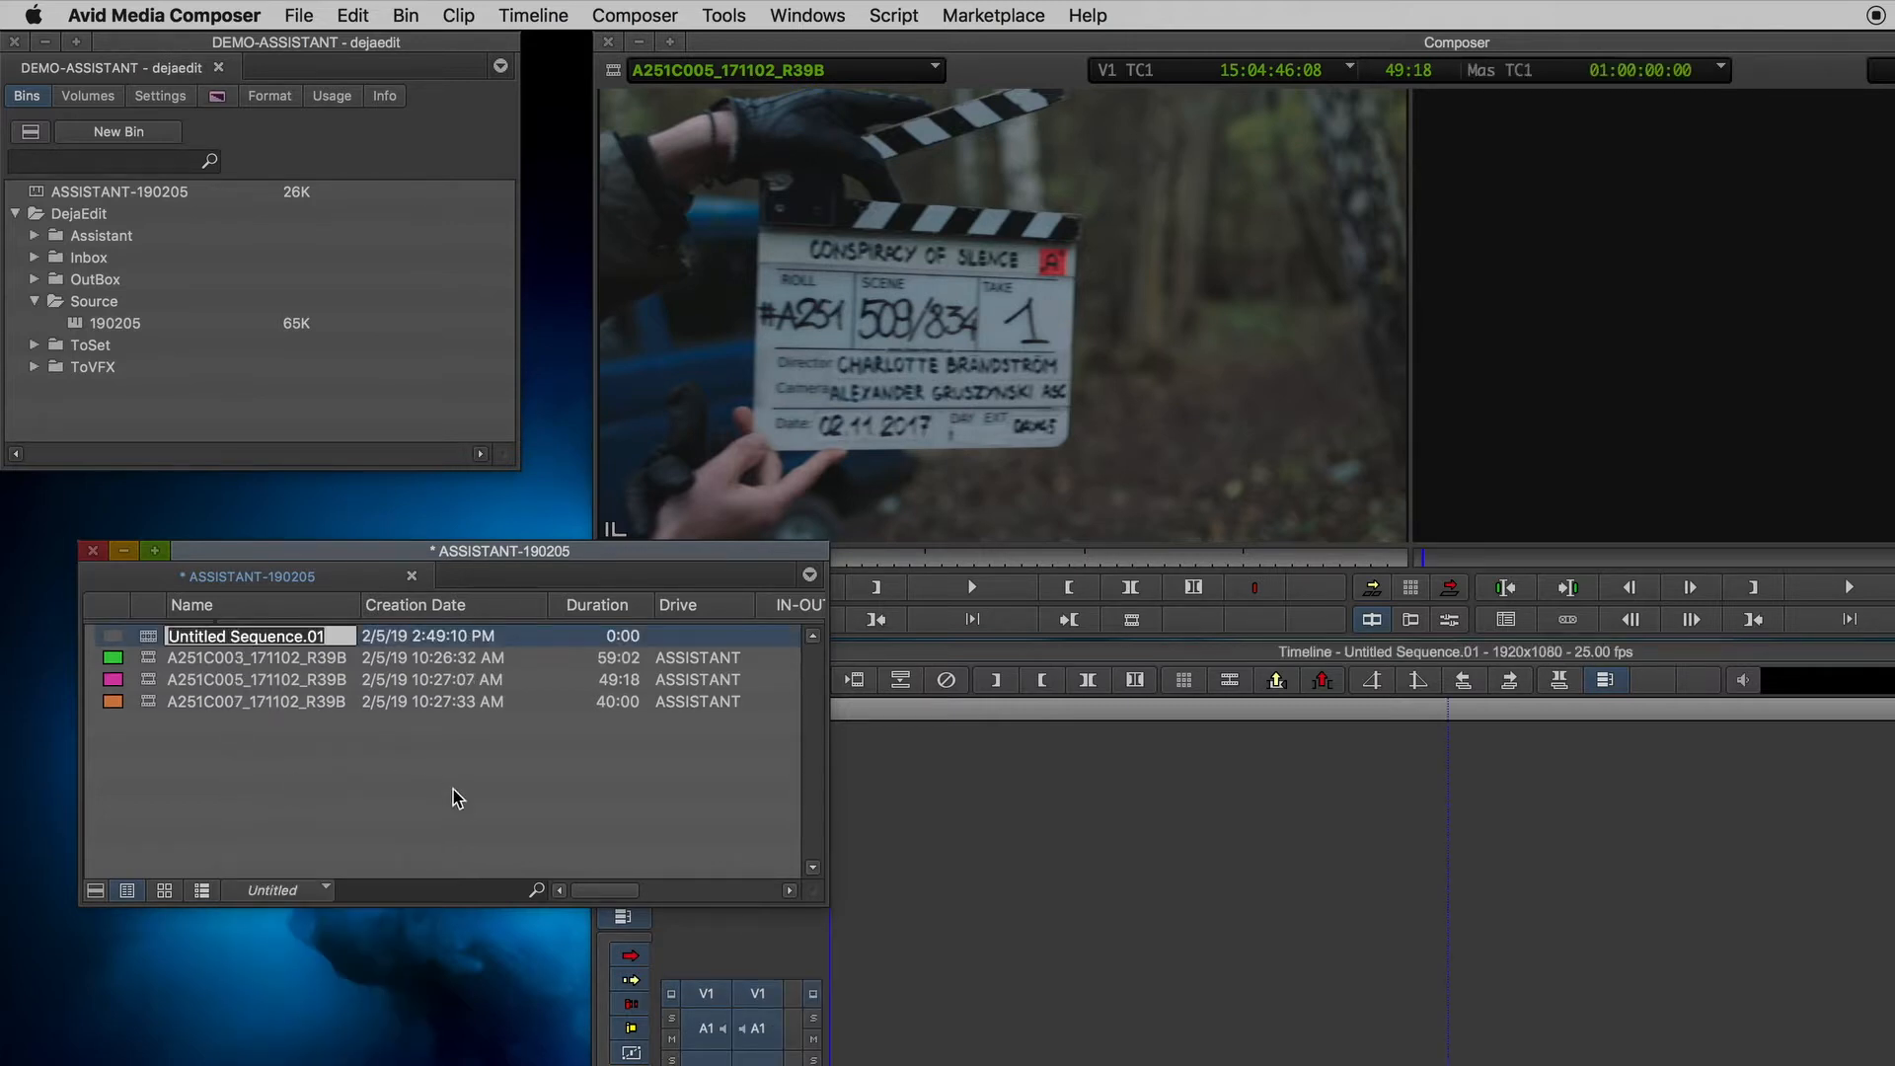
left_click(534, 831)
left_click(149, 706)
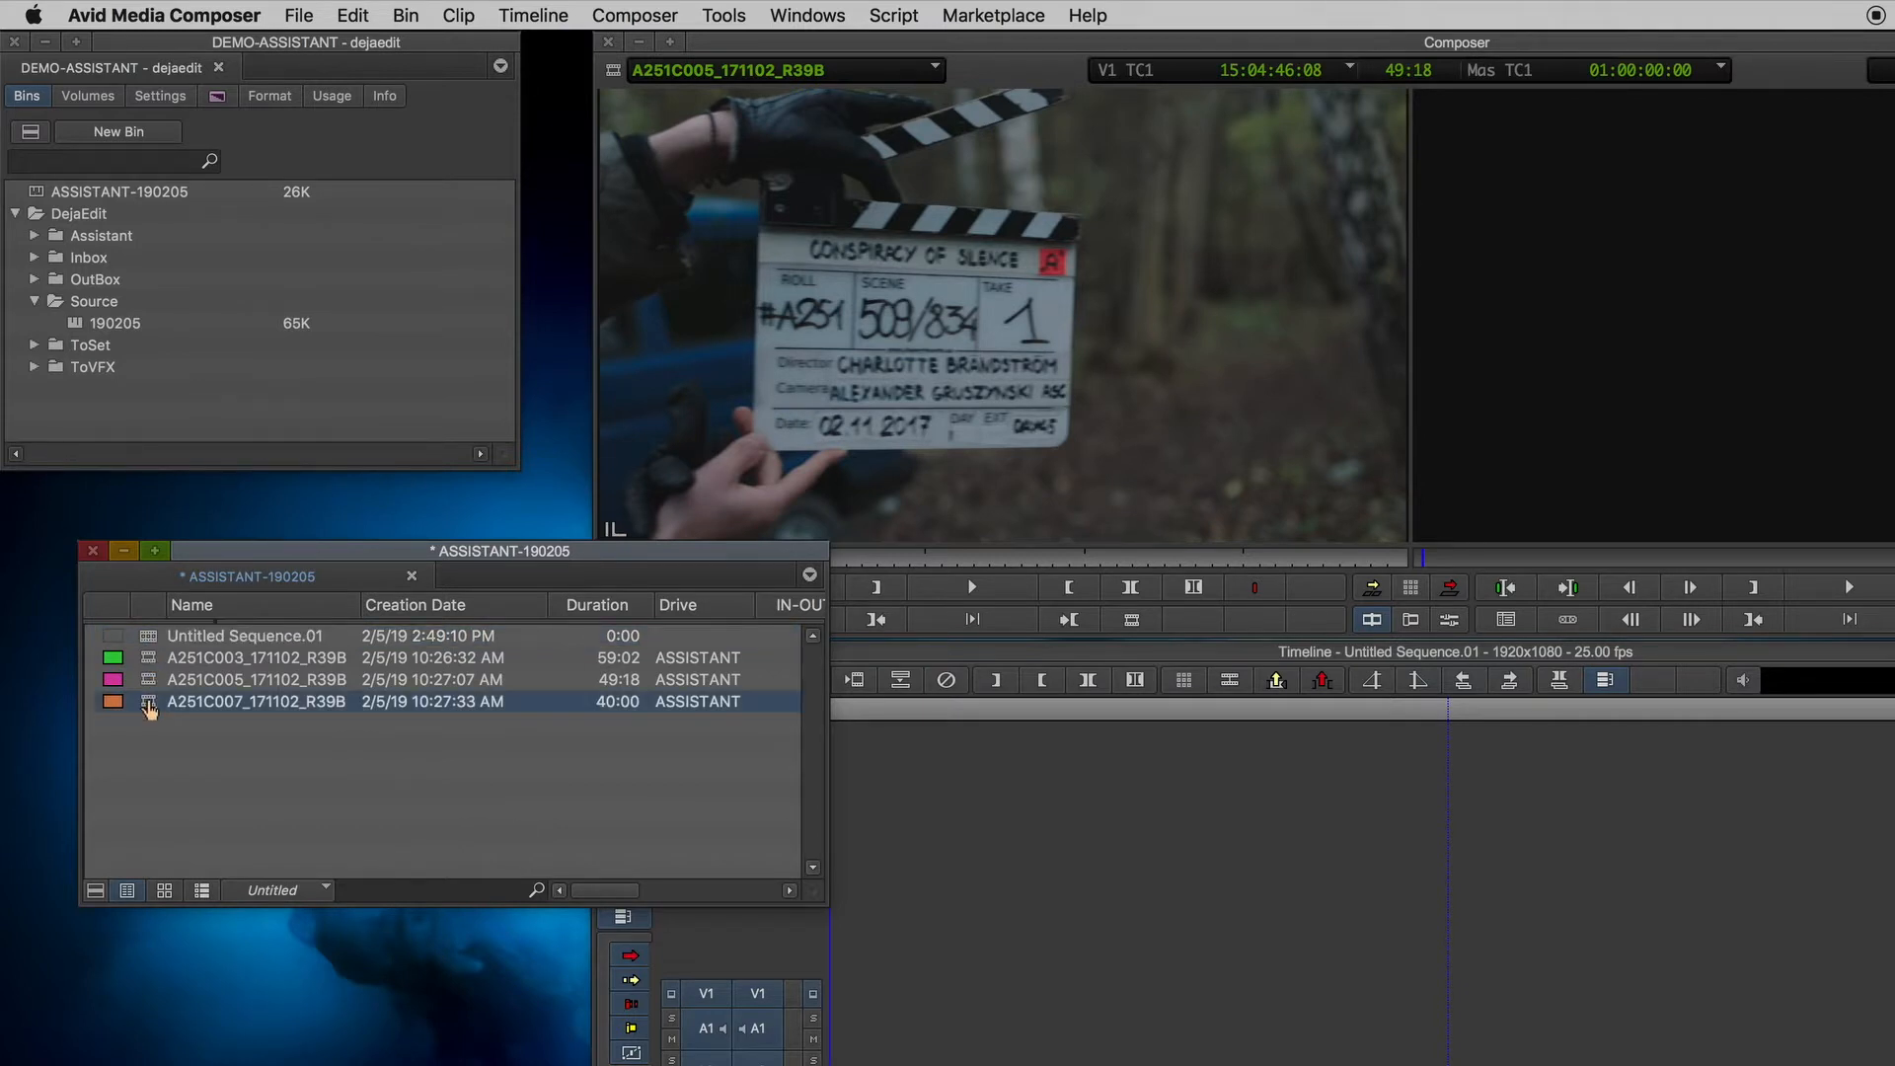
left_click(149, 661, "shift")
left_click_drag(149, 668, 867, 1001)
- Rename the new sequence as All shots for scene 508
left_click(327, 638)
type("A")
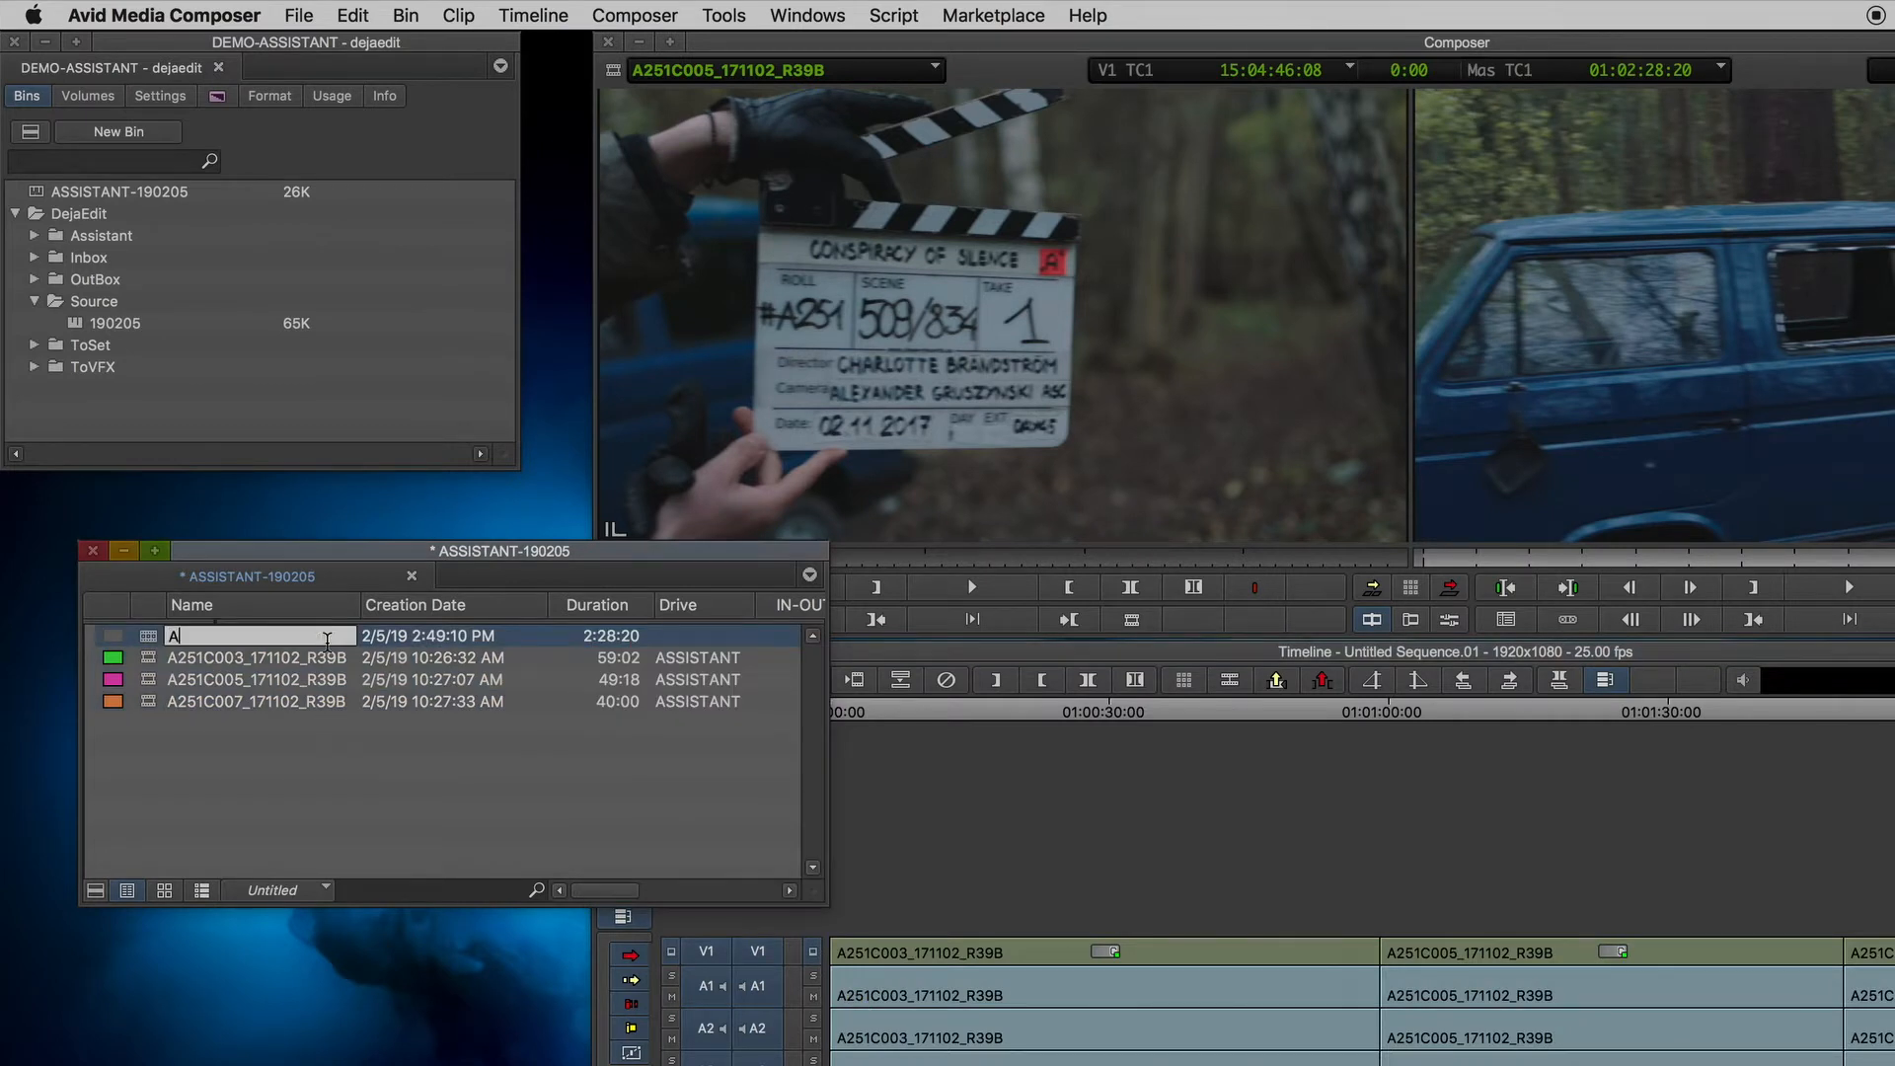
type("ll shots fot")
key("BackSpace")
key("BackSpace")
type("r scene 508")
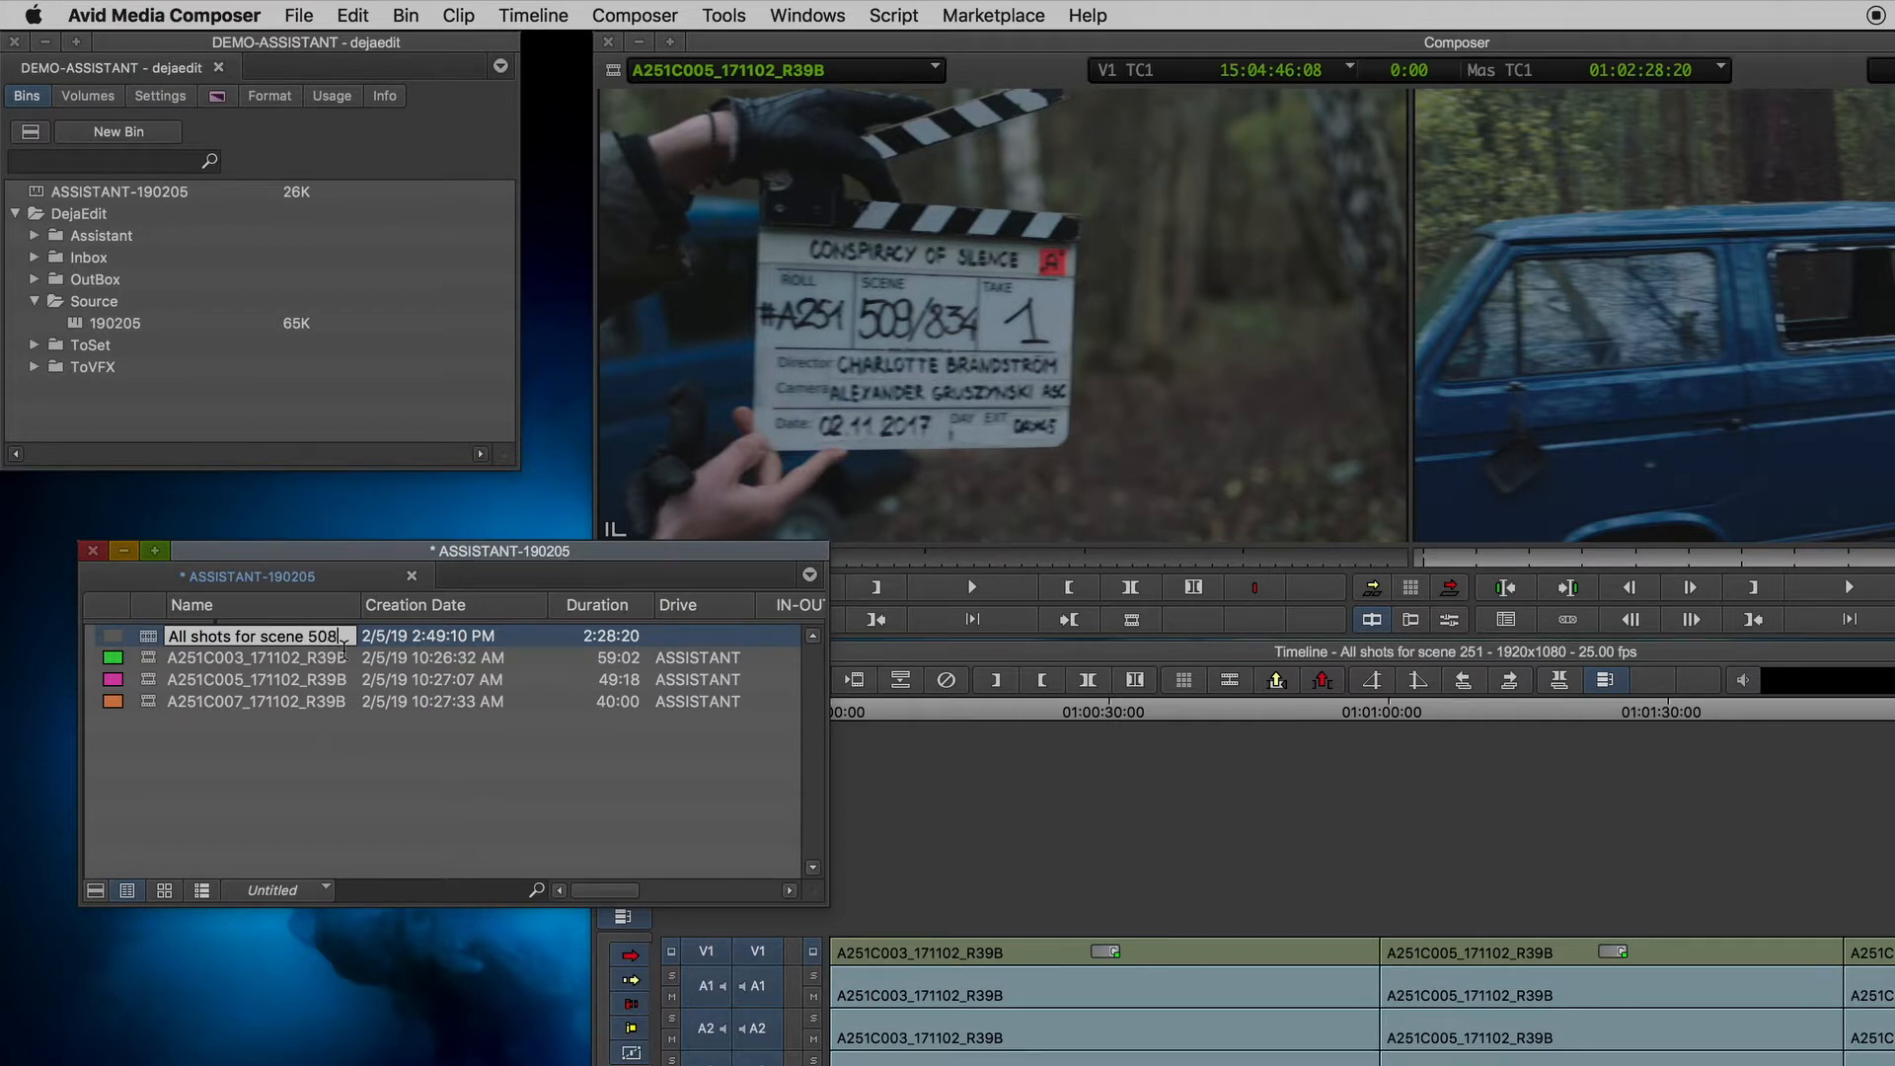
left_click(308, 783)
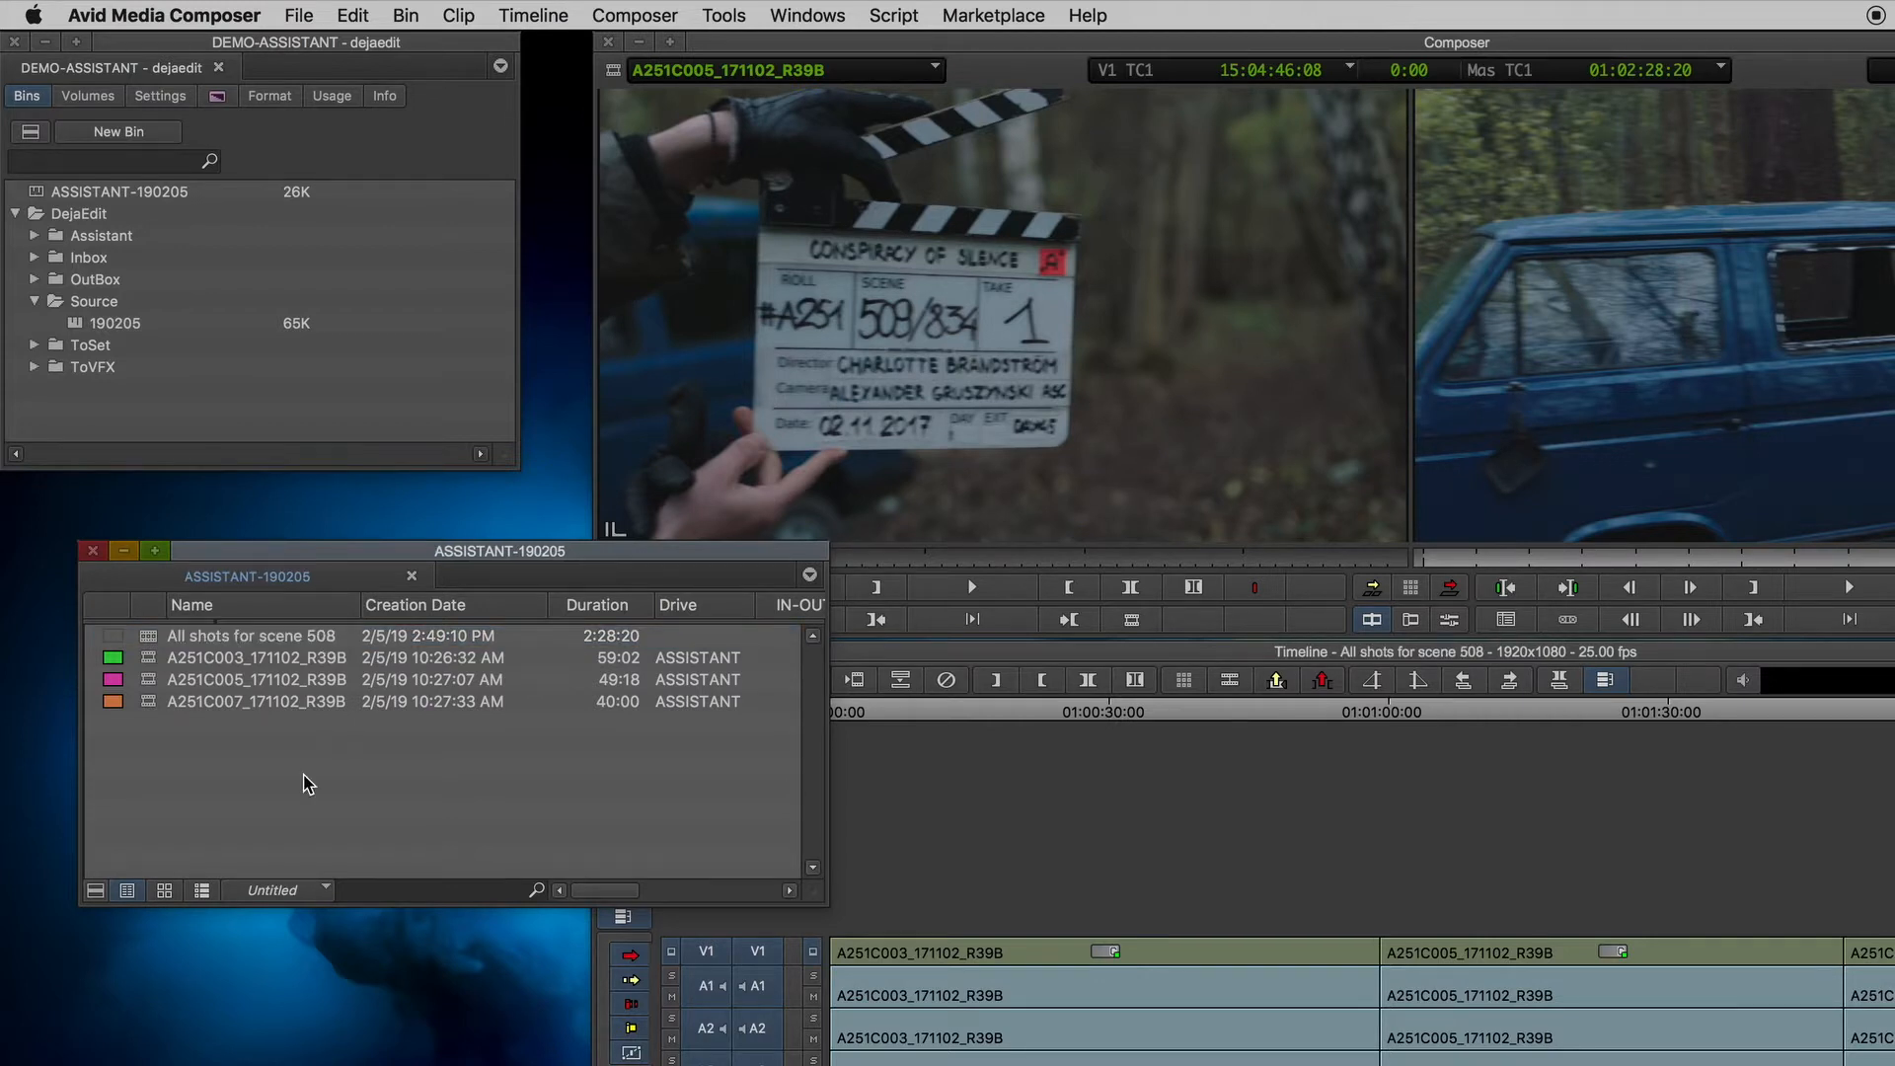
- Close the ASSISTANT-190205 bin, move it into the Assistant folder under DejaEdit and expand that folder
left_click(93, 549)
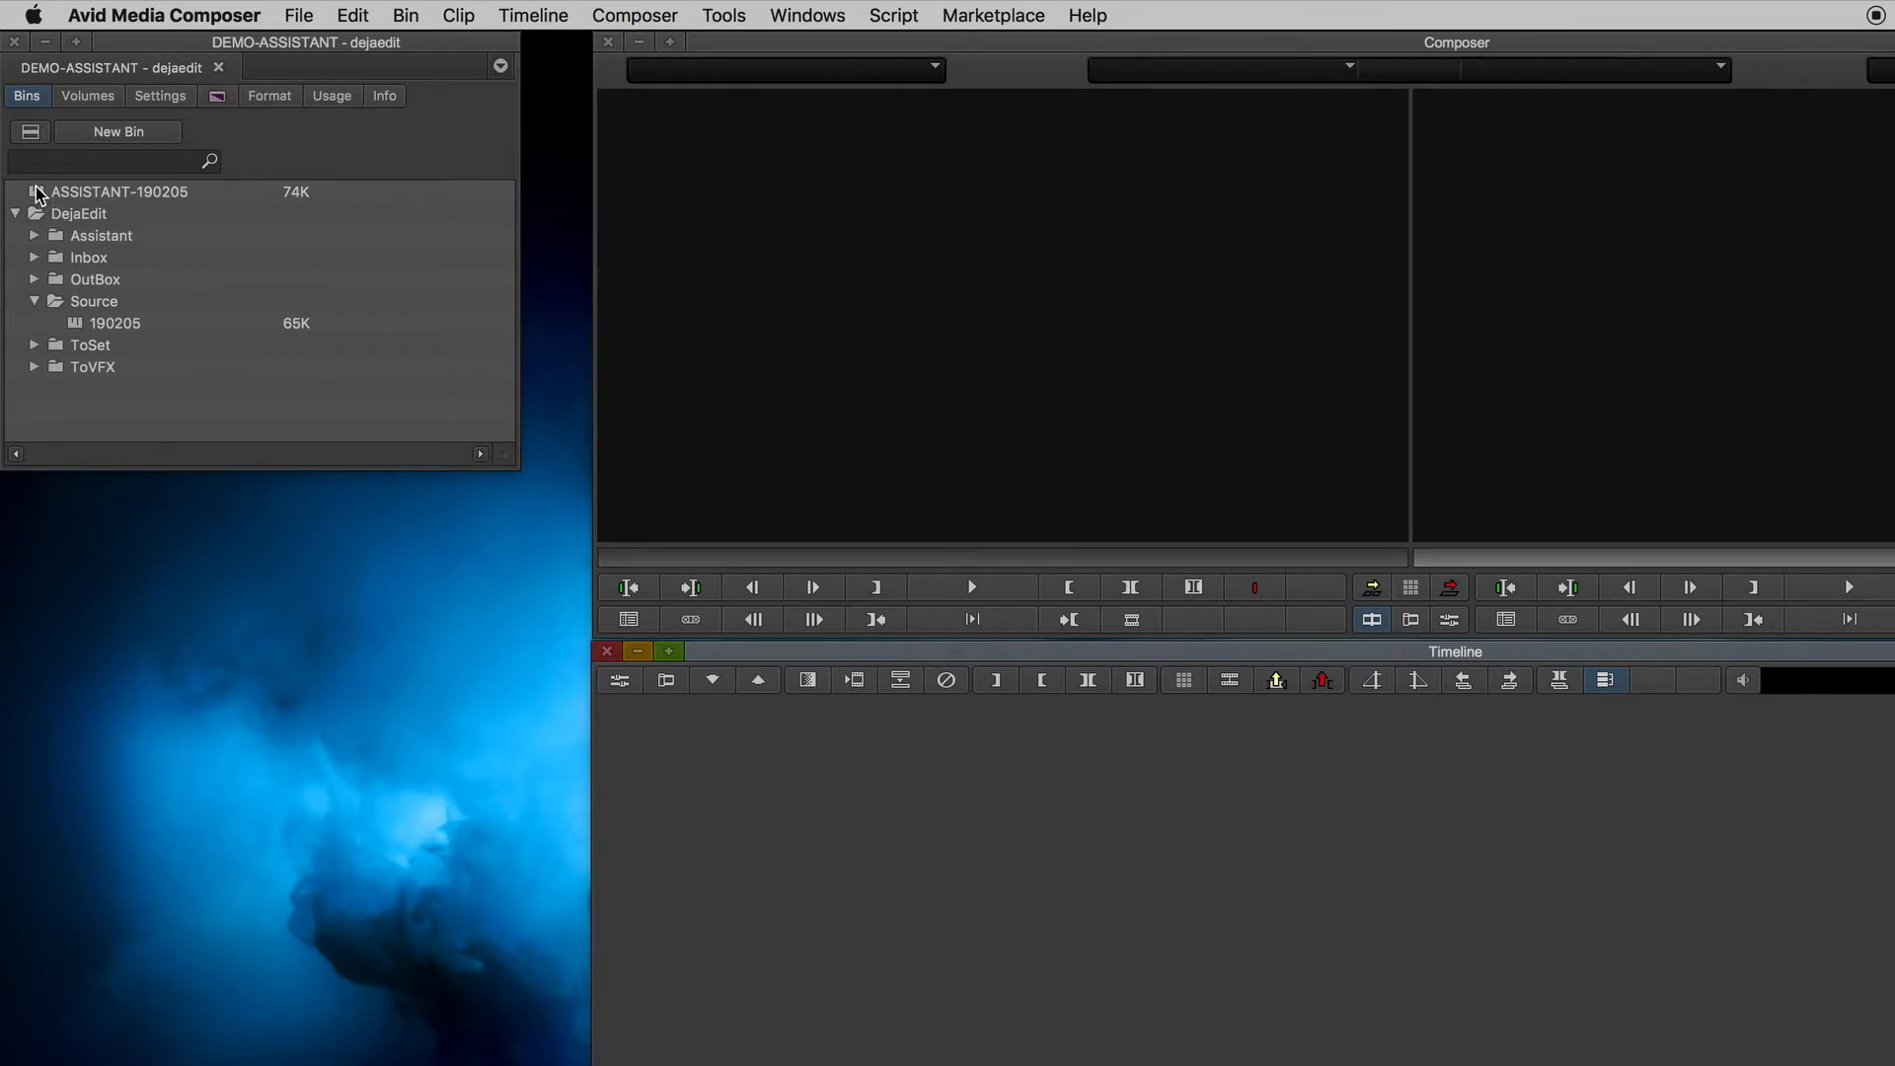
left_click(60, 197)
left_click_drag(59, 197, 119, 239)
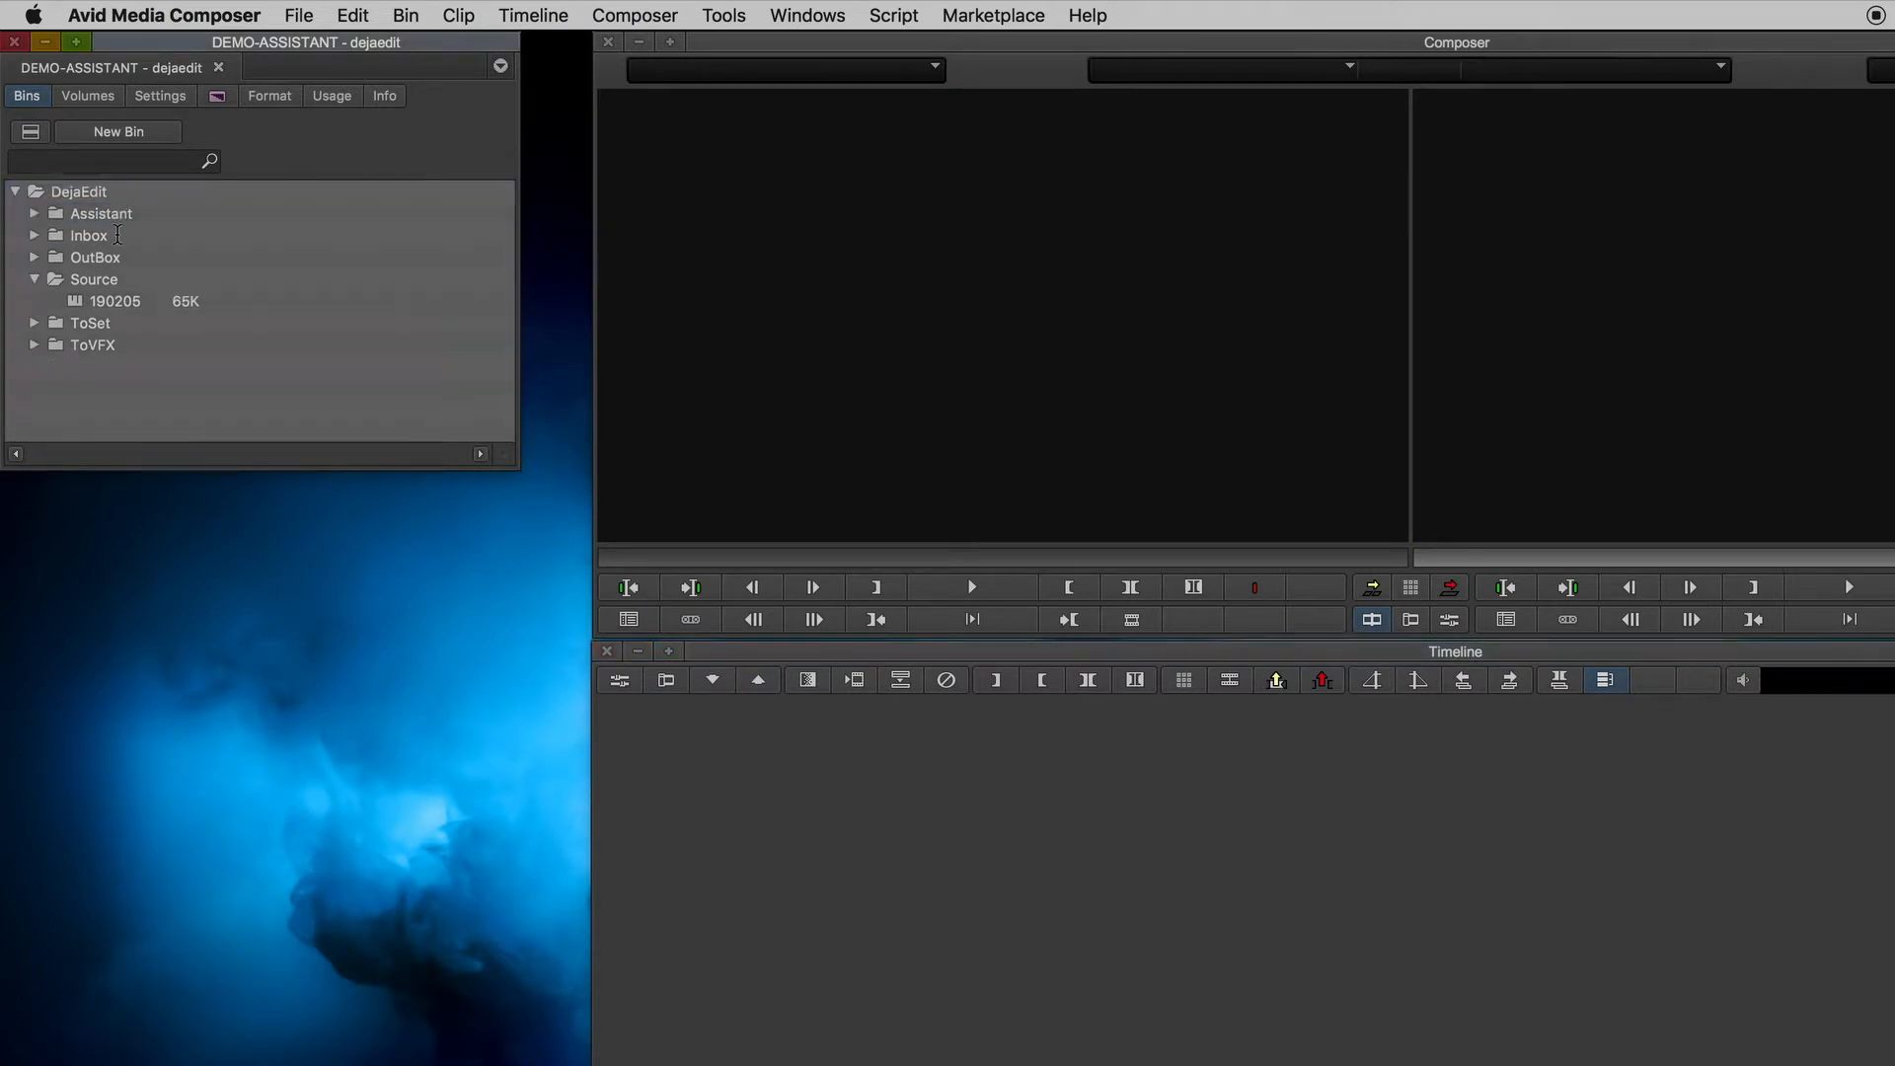
left_click(35, 214)
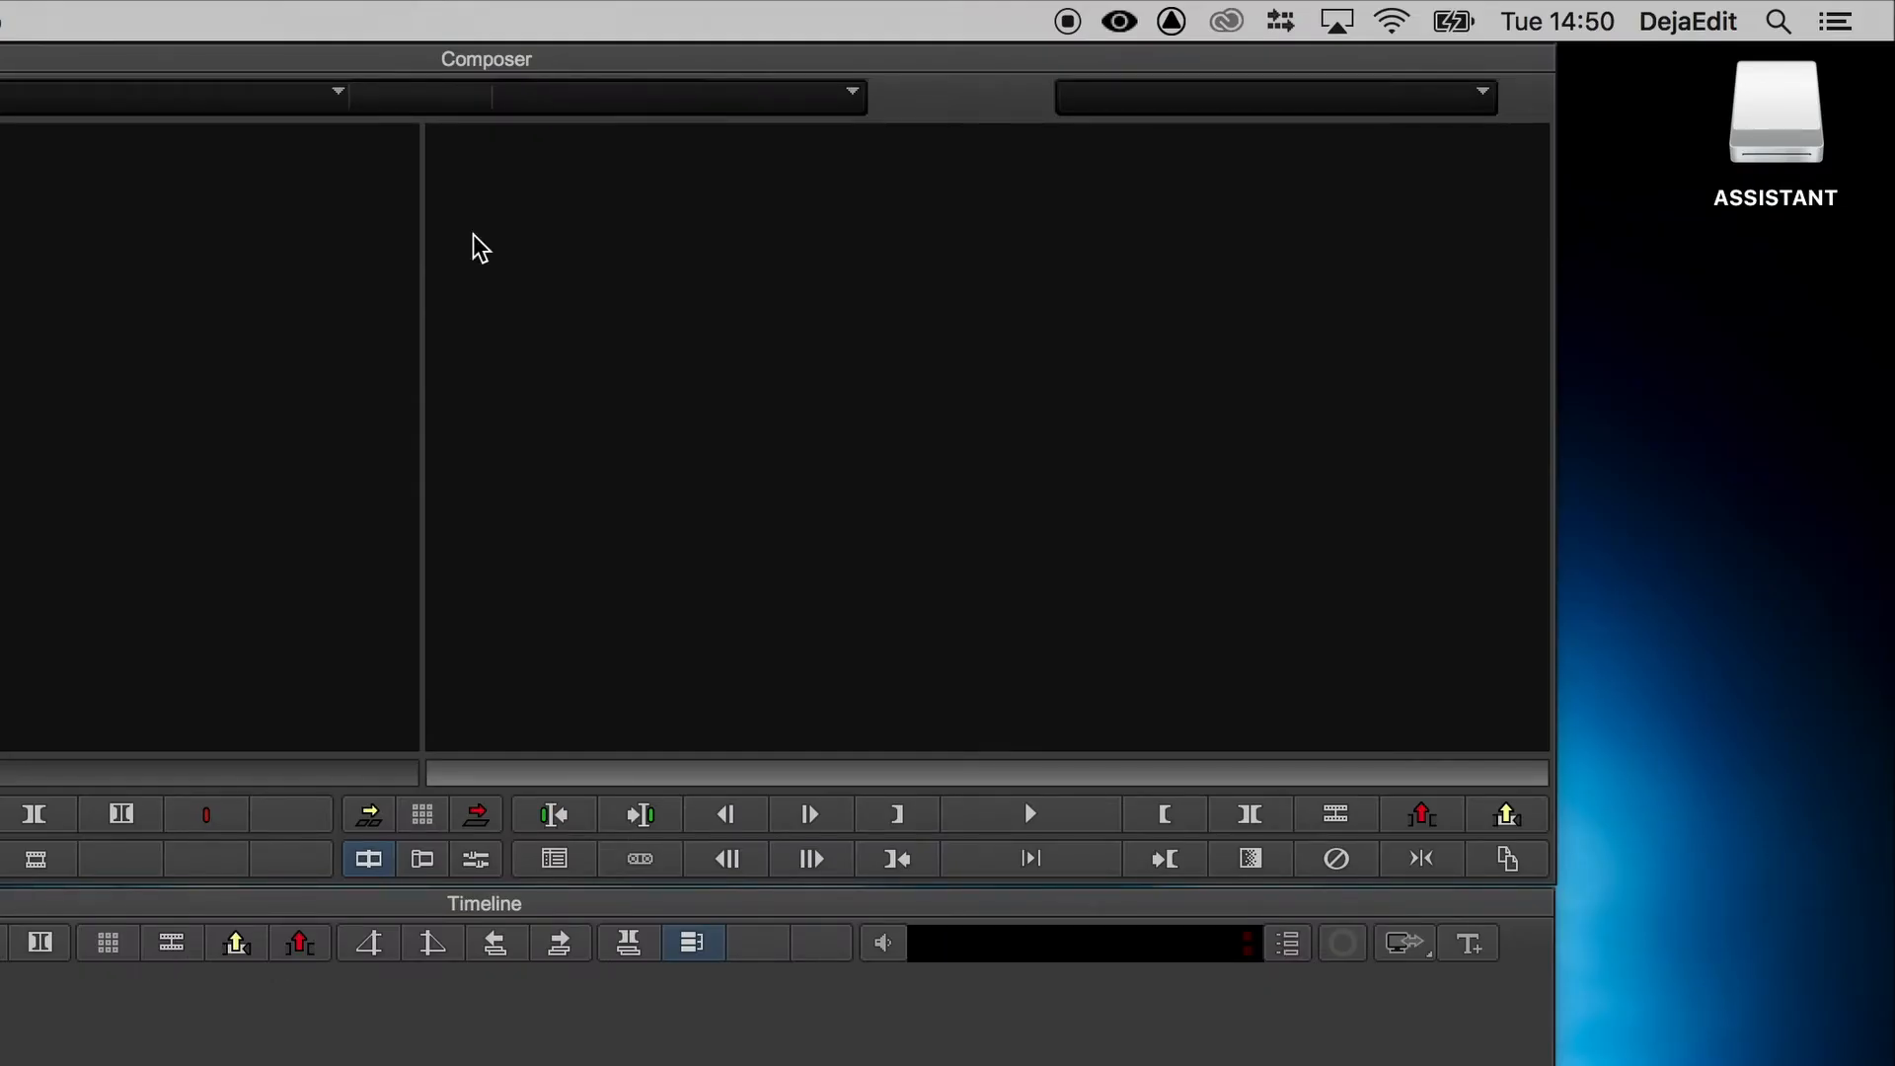
- Send the assistant bins with DejaEdit
left_click(1119, 20)
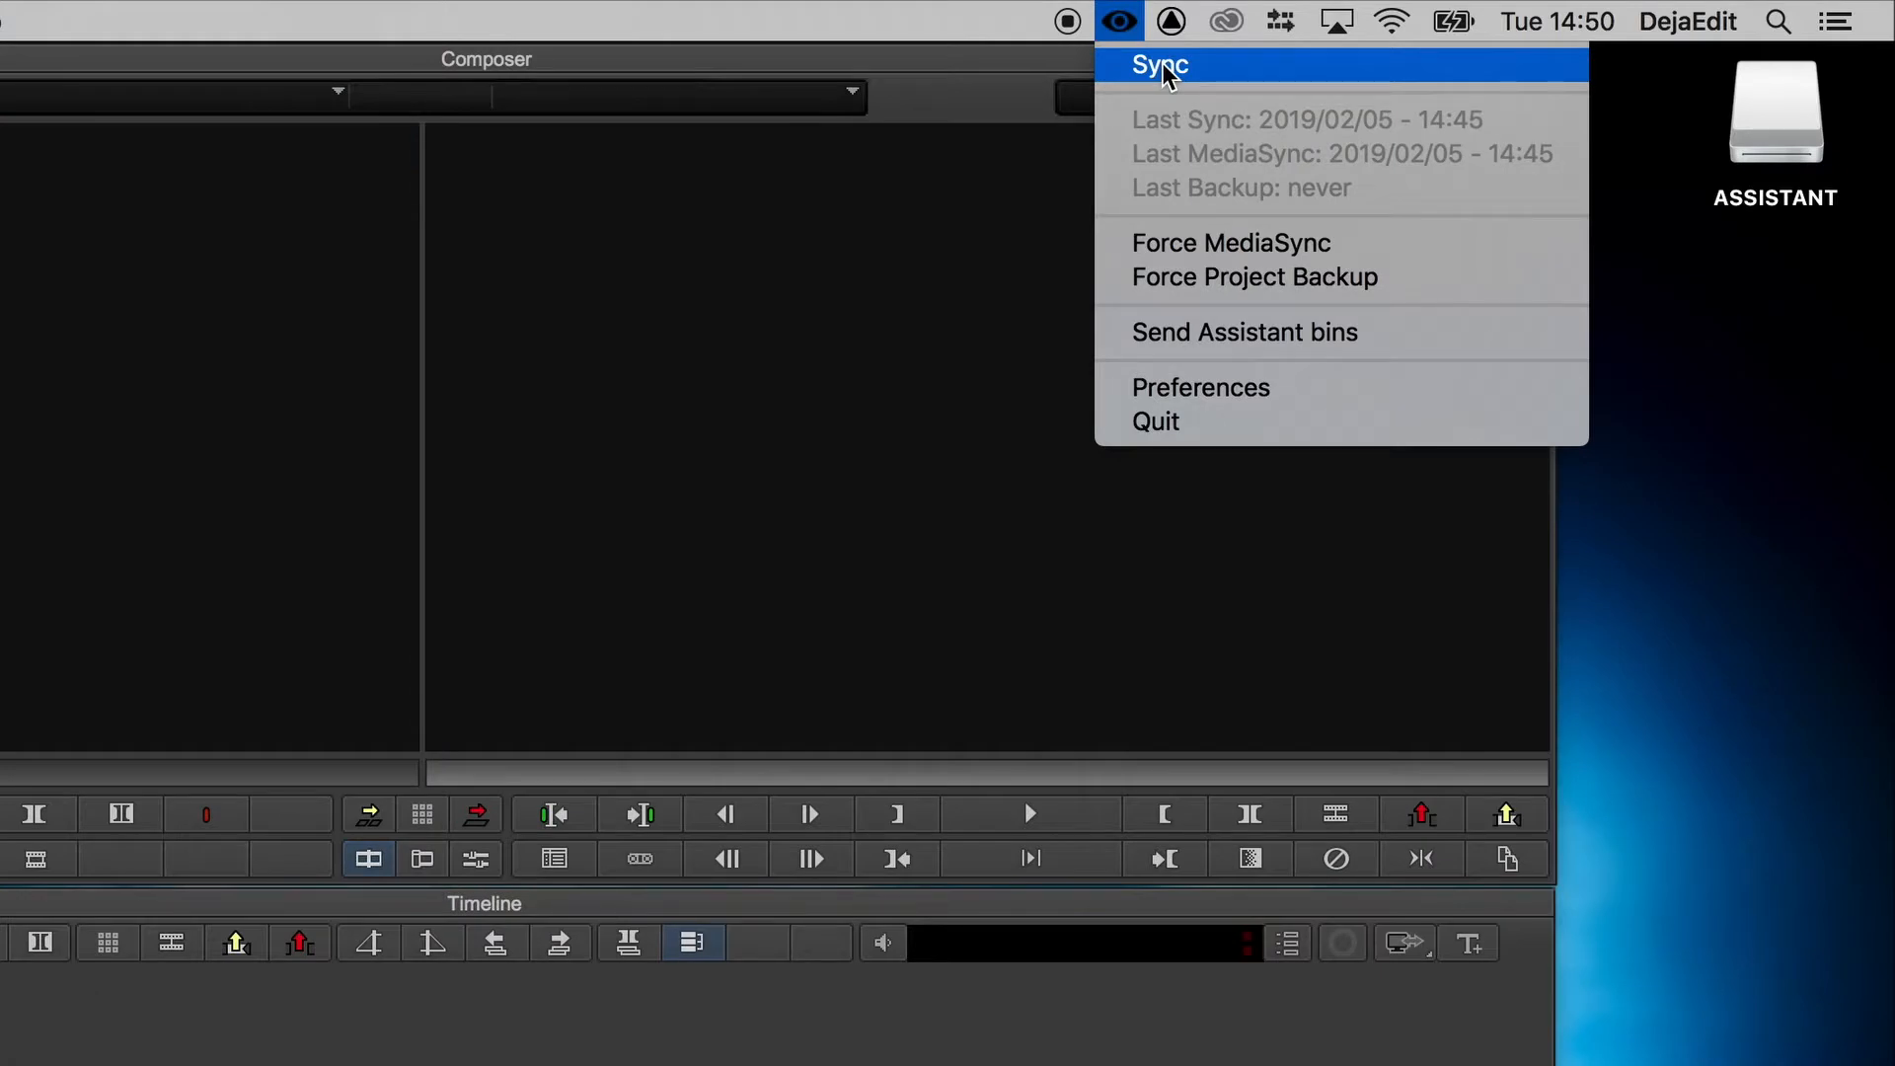
left_click(1221, 335)
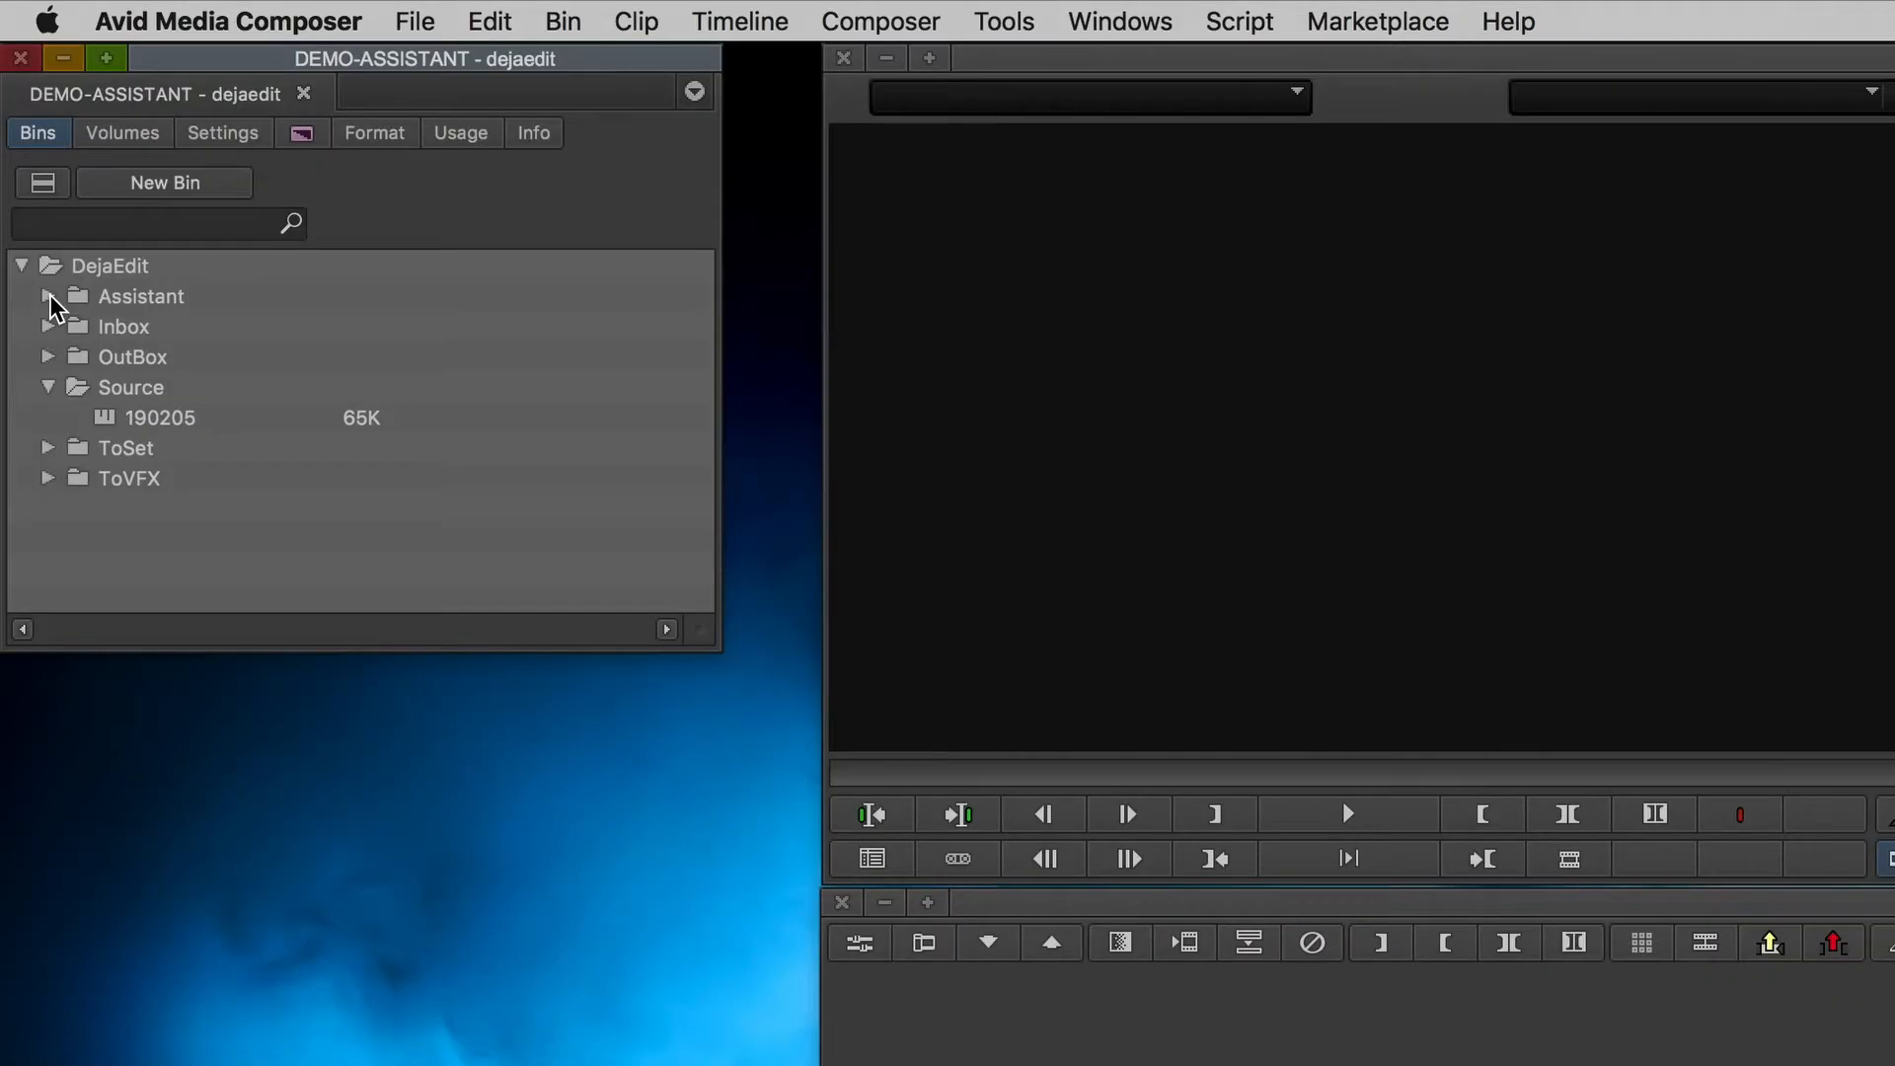
- Inspect the project's Assistant folder and the DejaEdit folder of DEMO-ASSISTANT in Documents in Finder
left_click(49, 298)
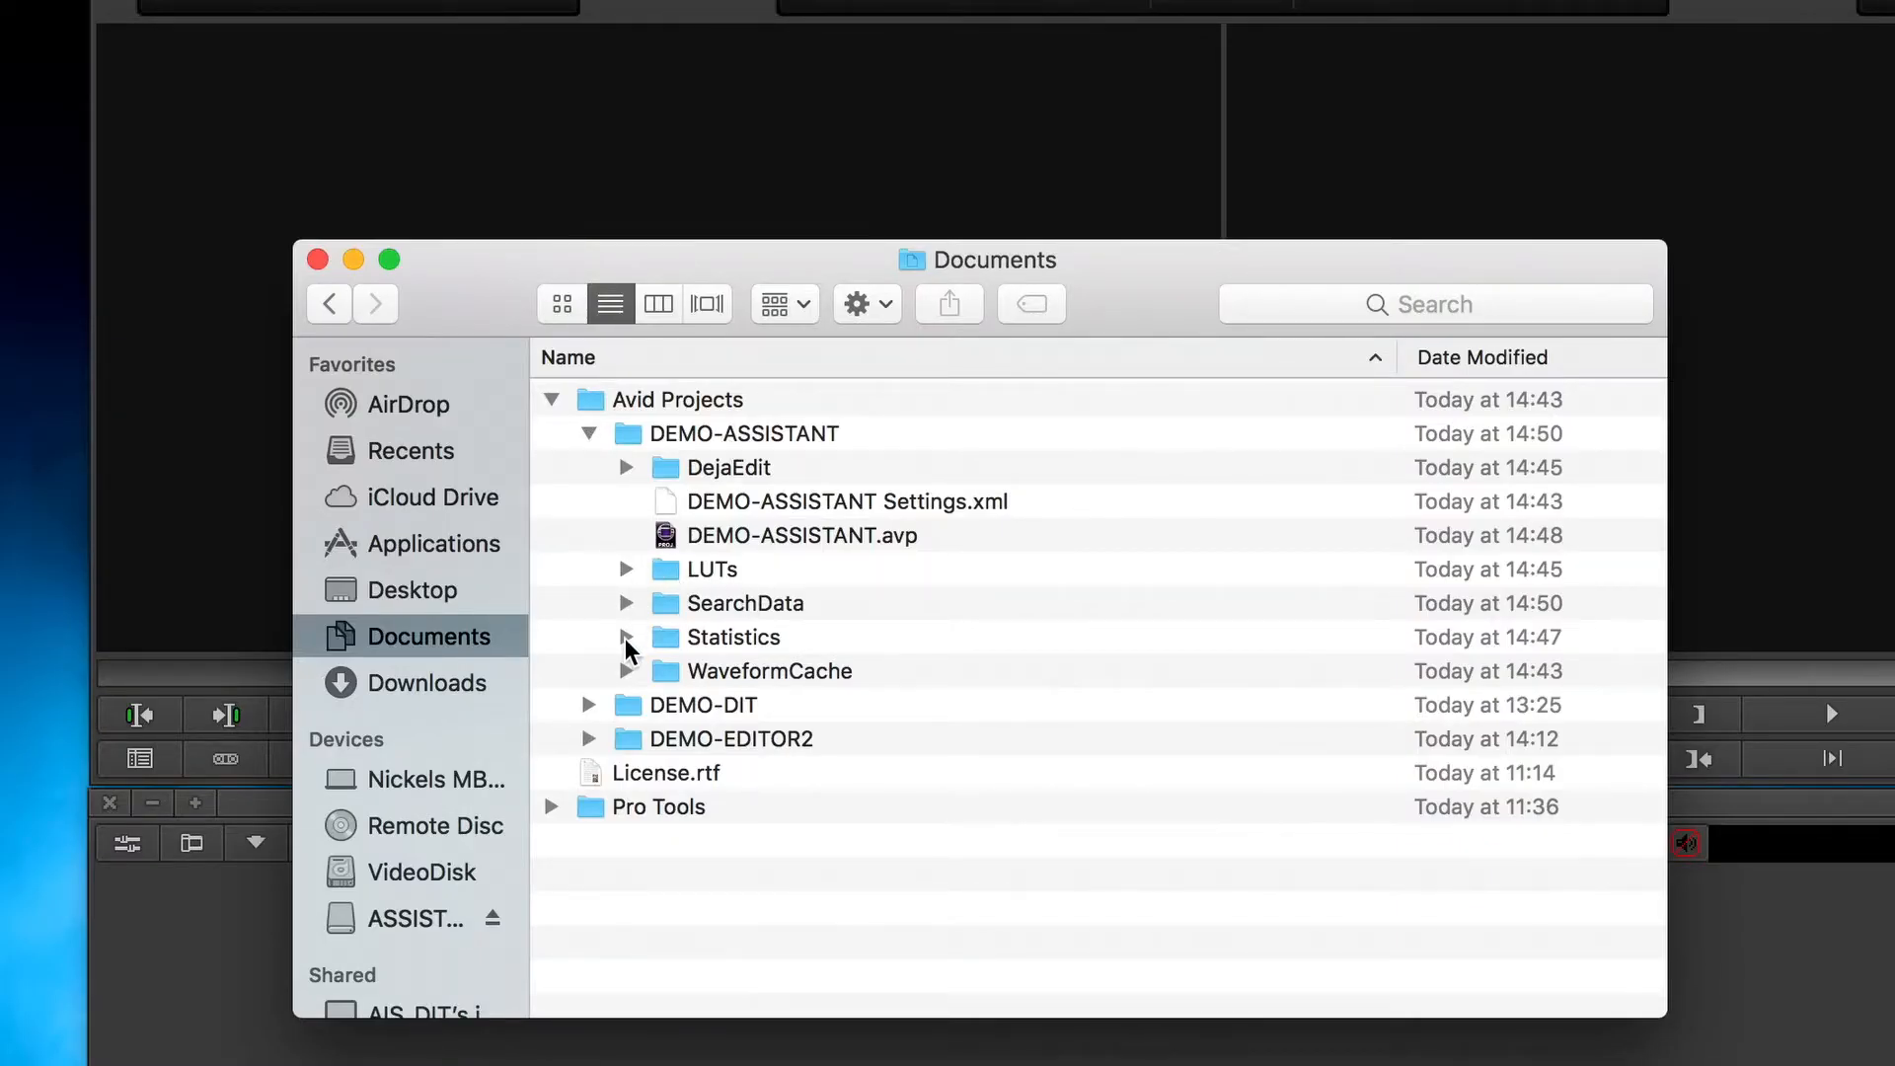
left_click(627, 468)
left_click(664, 501)
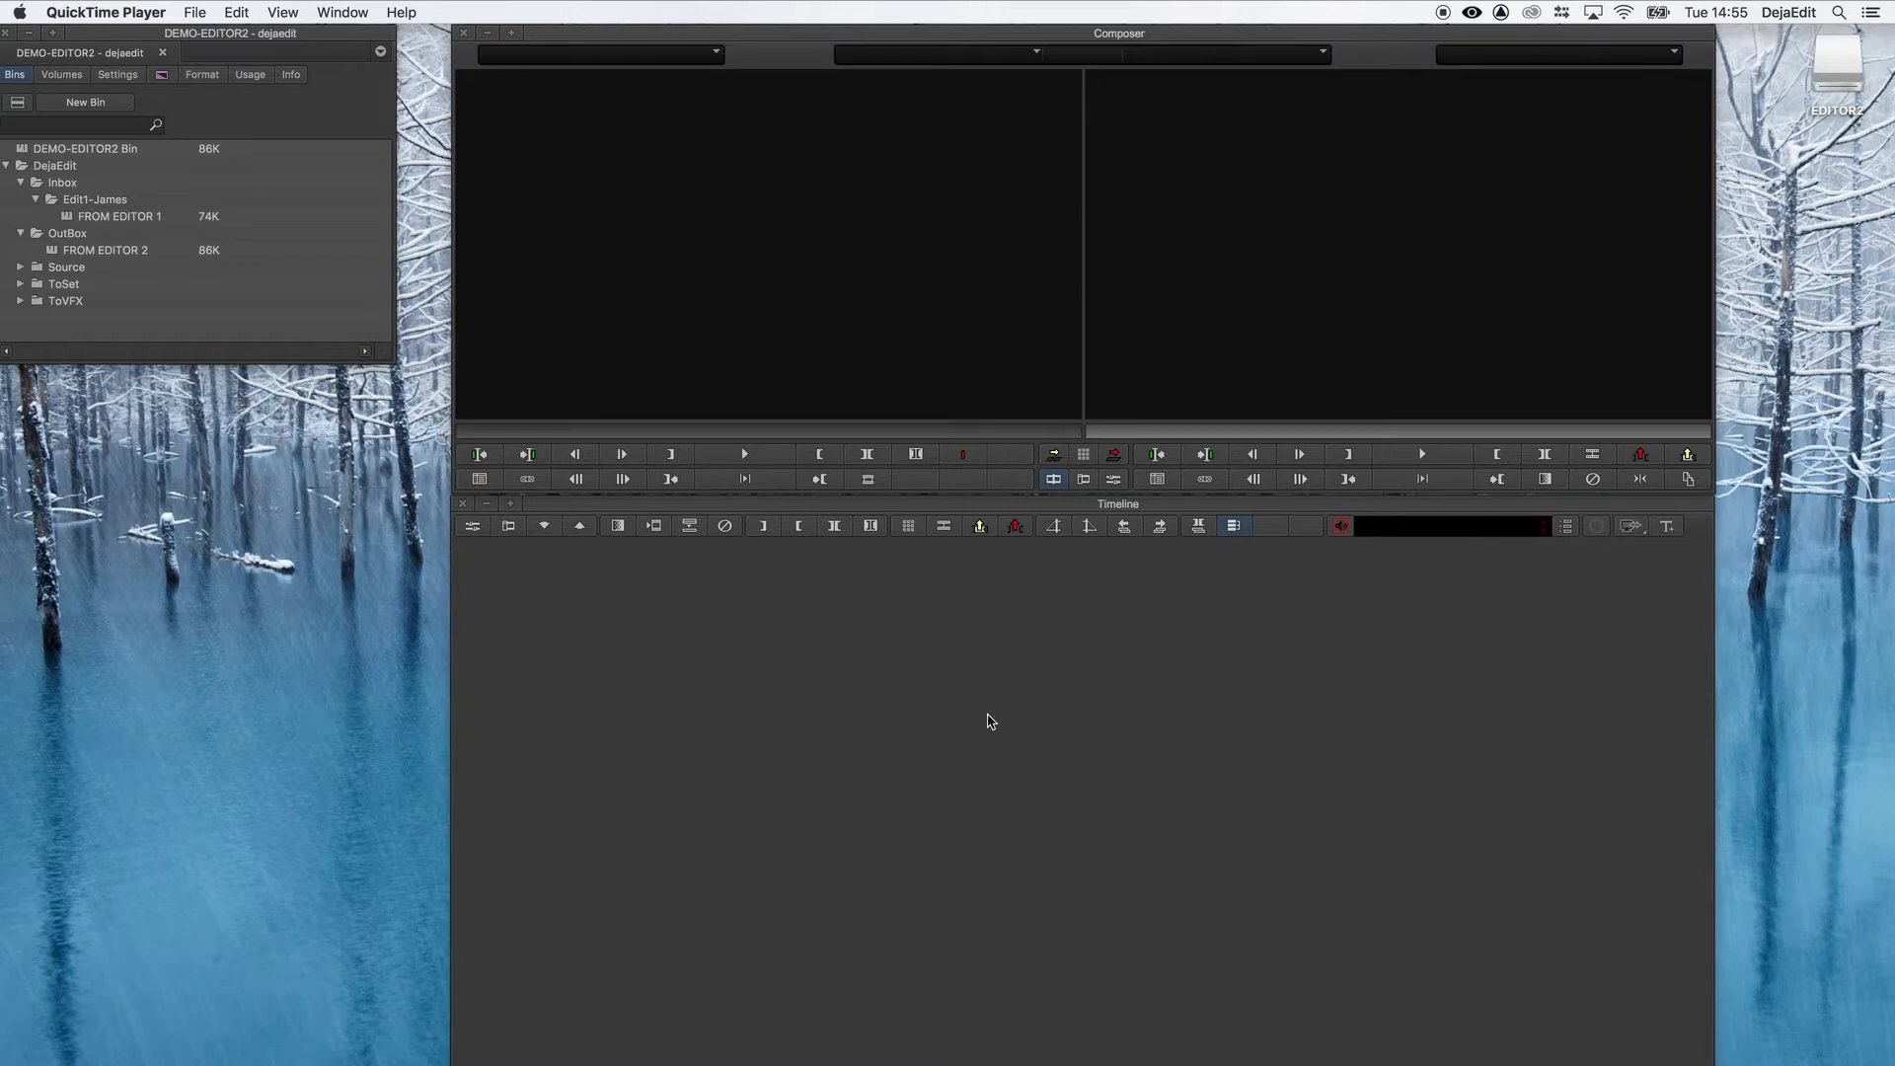
- On the DEMO-EDITOR2 workstation, run a DejaEdit sync and refresh the project's DejaEdit folder by collapsing and re-expanding it
left_click(1472, 13)
left_click(1484, 36)
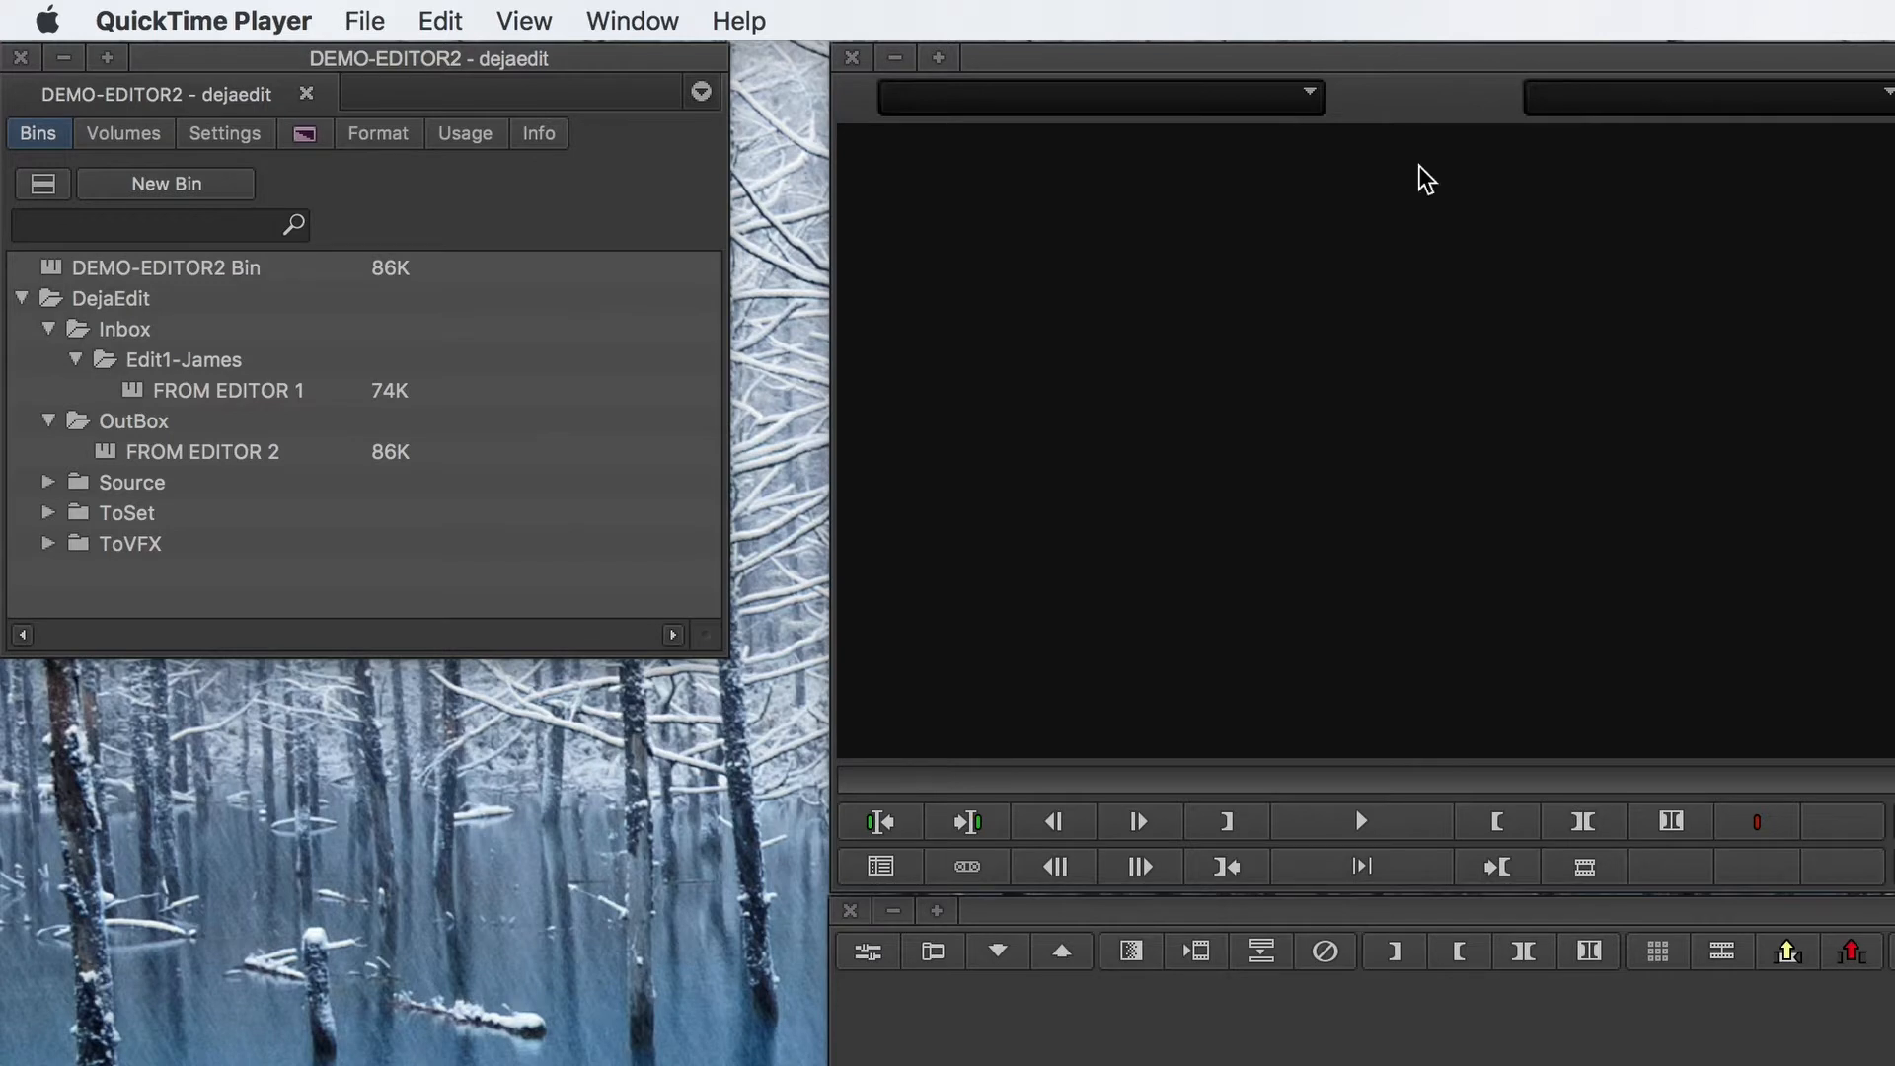
left_click(23, 298)
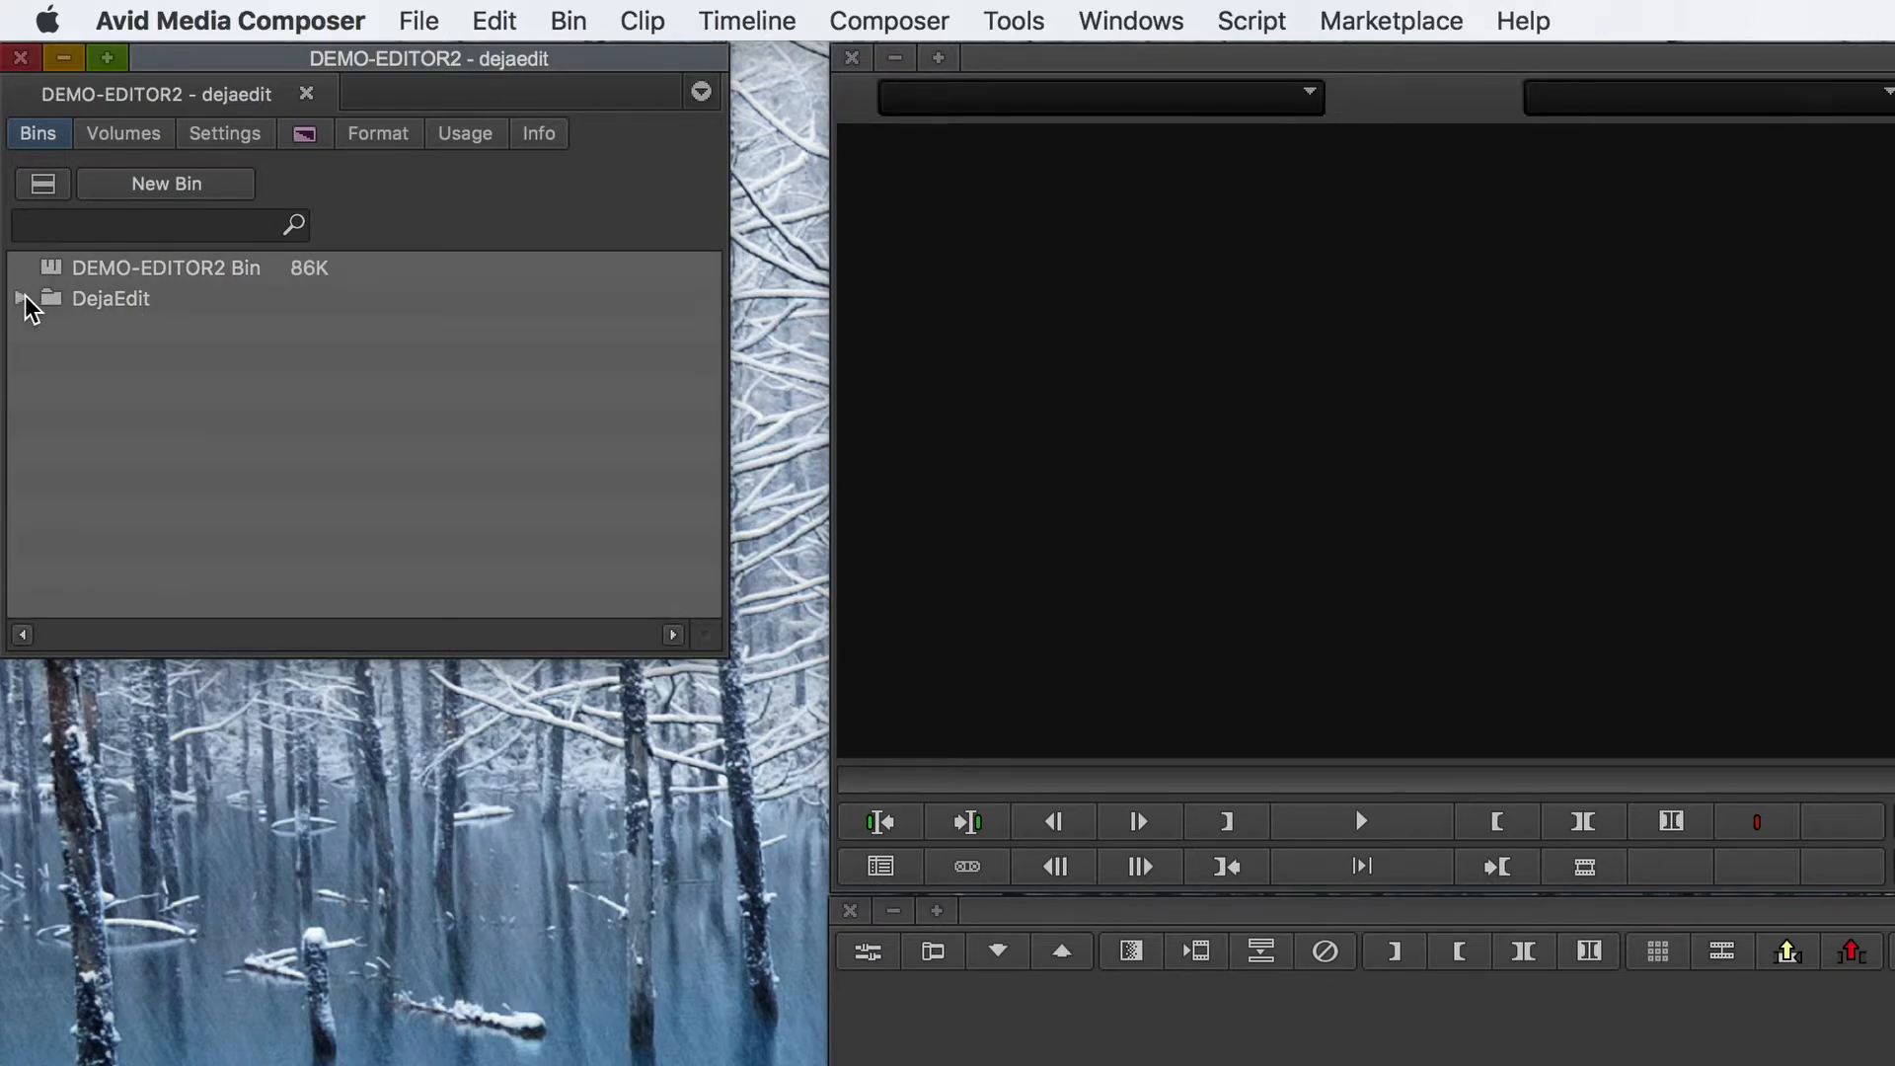
left_click(22, 298)
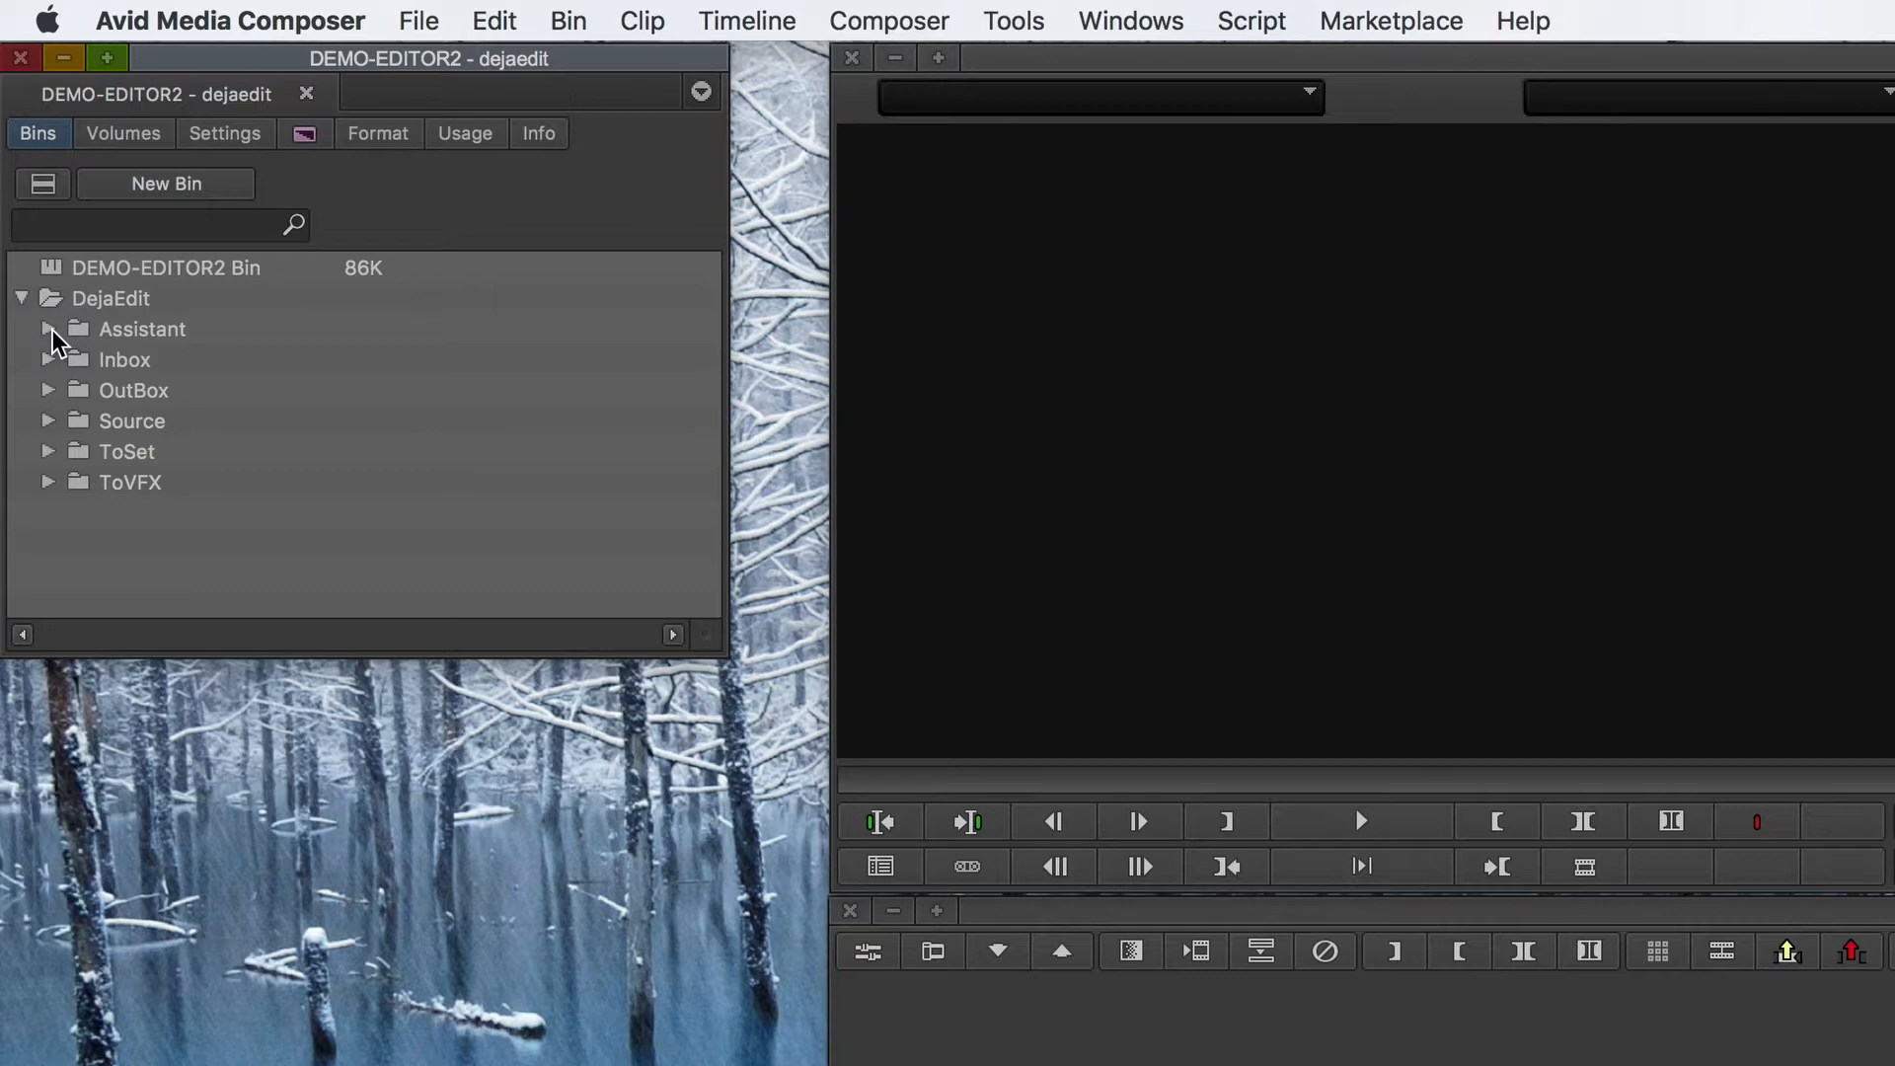
- Open the ASSISTANT-190205 bin from the assistant's subfolder in the Assistant folder and load the sequence All shots for scene 508
left_click(48, 329)
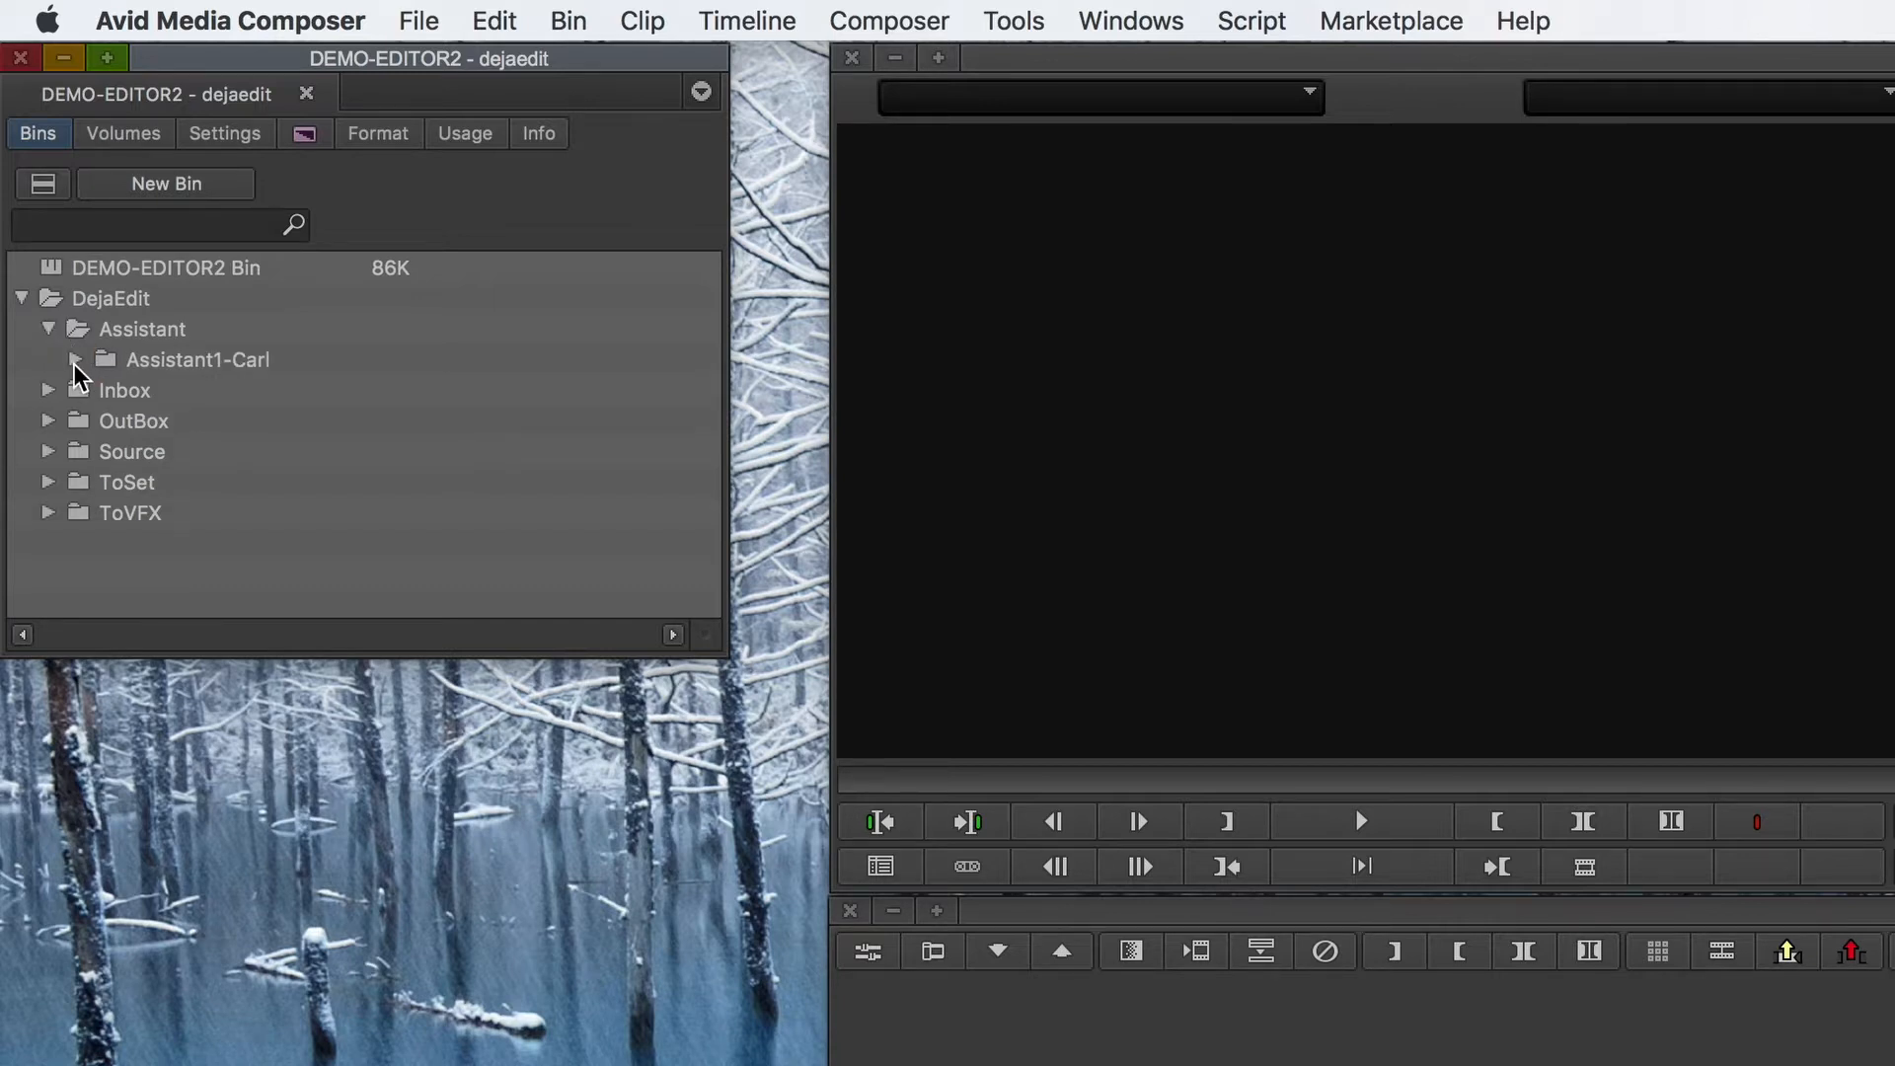
left_click(75, 360)
double_click(126, 395)
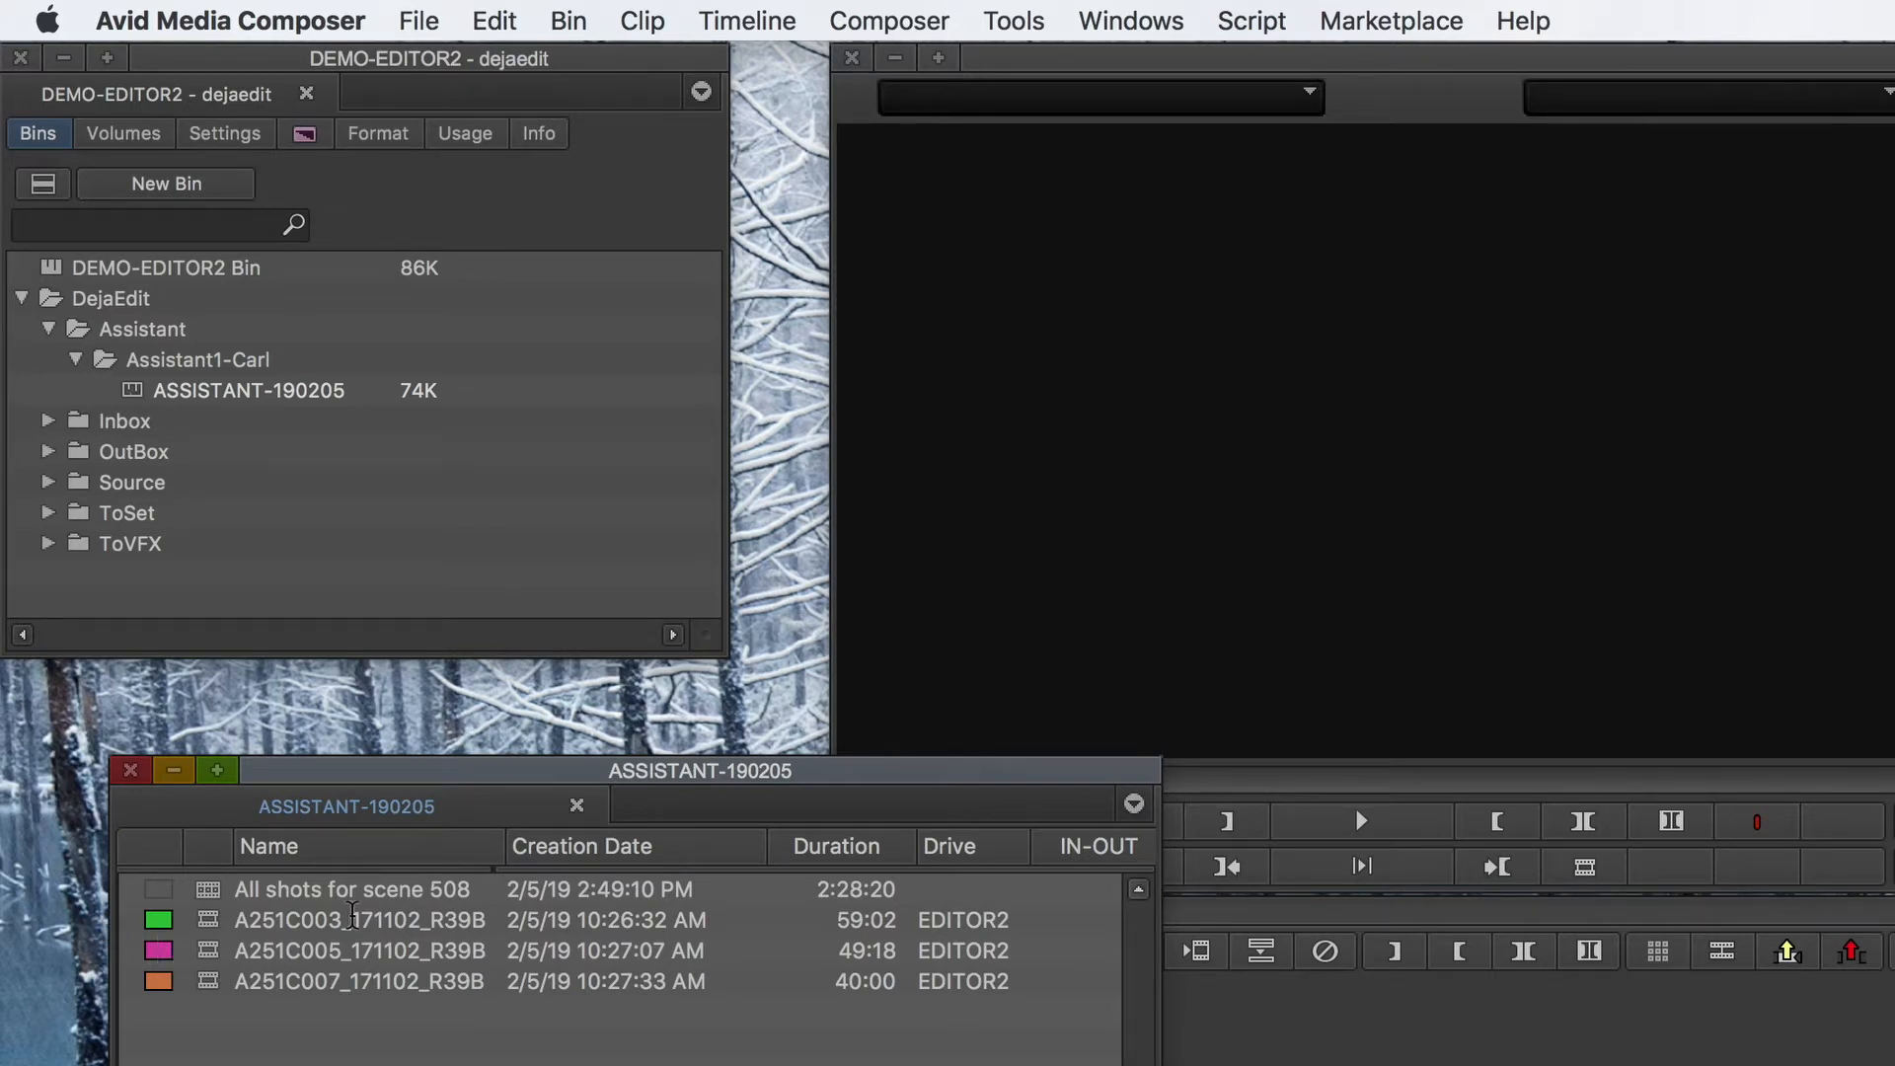
double_click(210, 890)
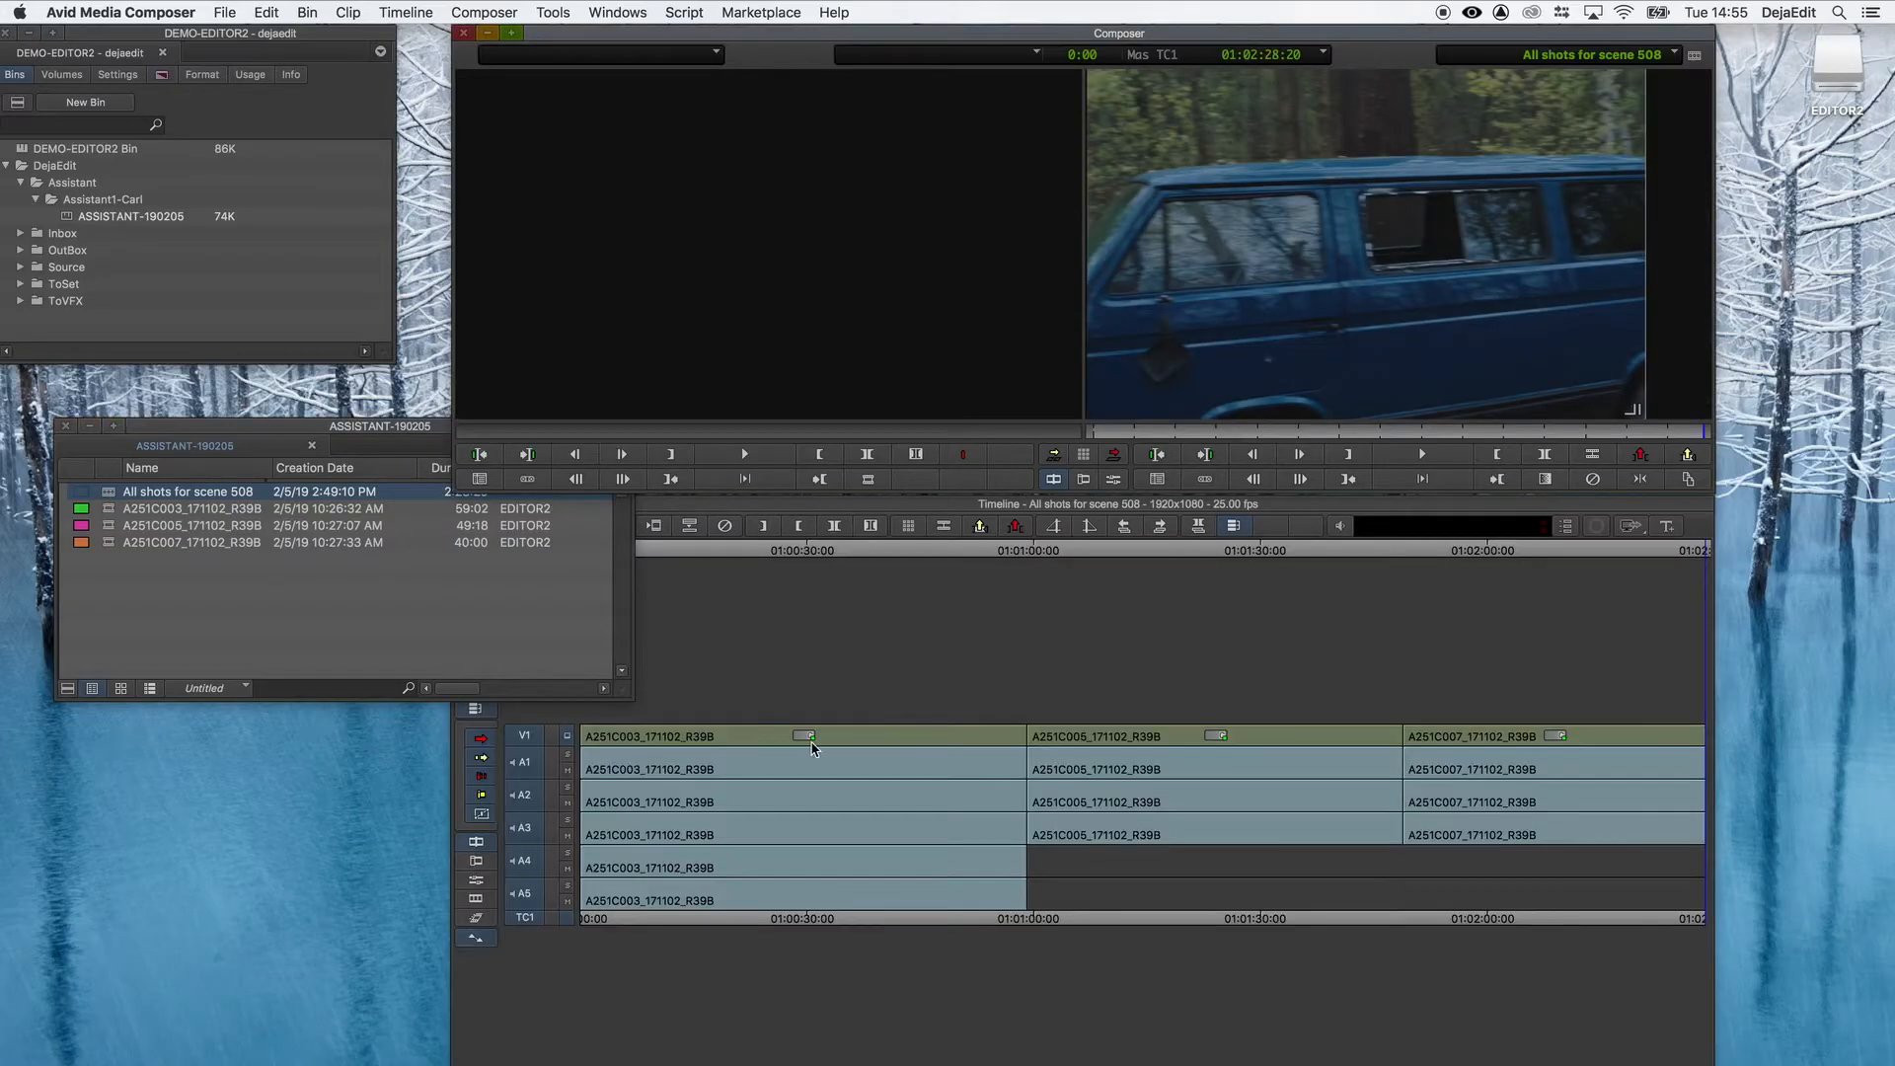
- Trim the end of the first clip A251C003 by about 437 frames, scrub back through the shot and save the bin
left_click(1027, 671)
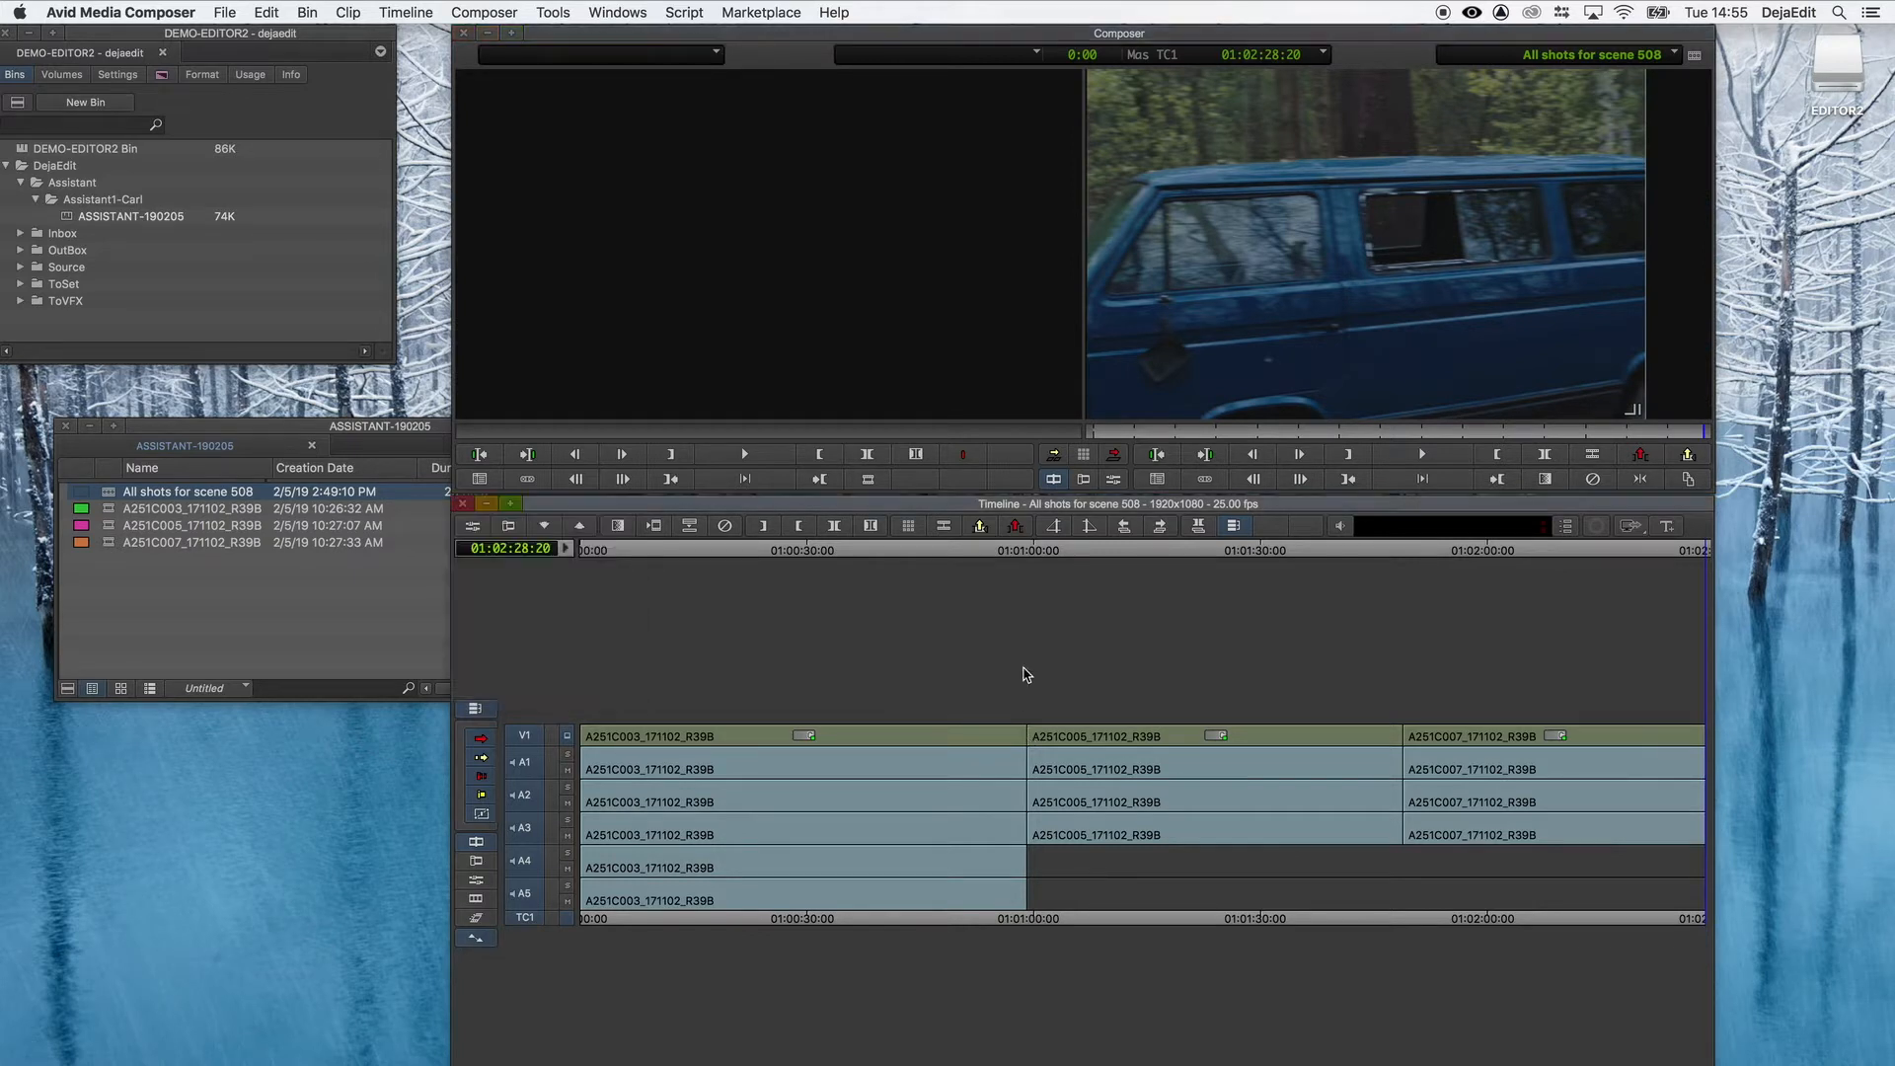
left_click_drag(1025, 726, 891, 747)
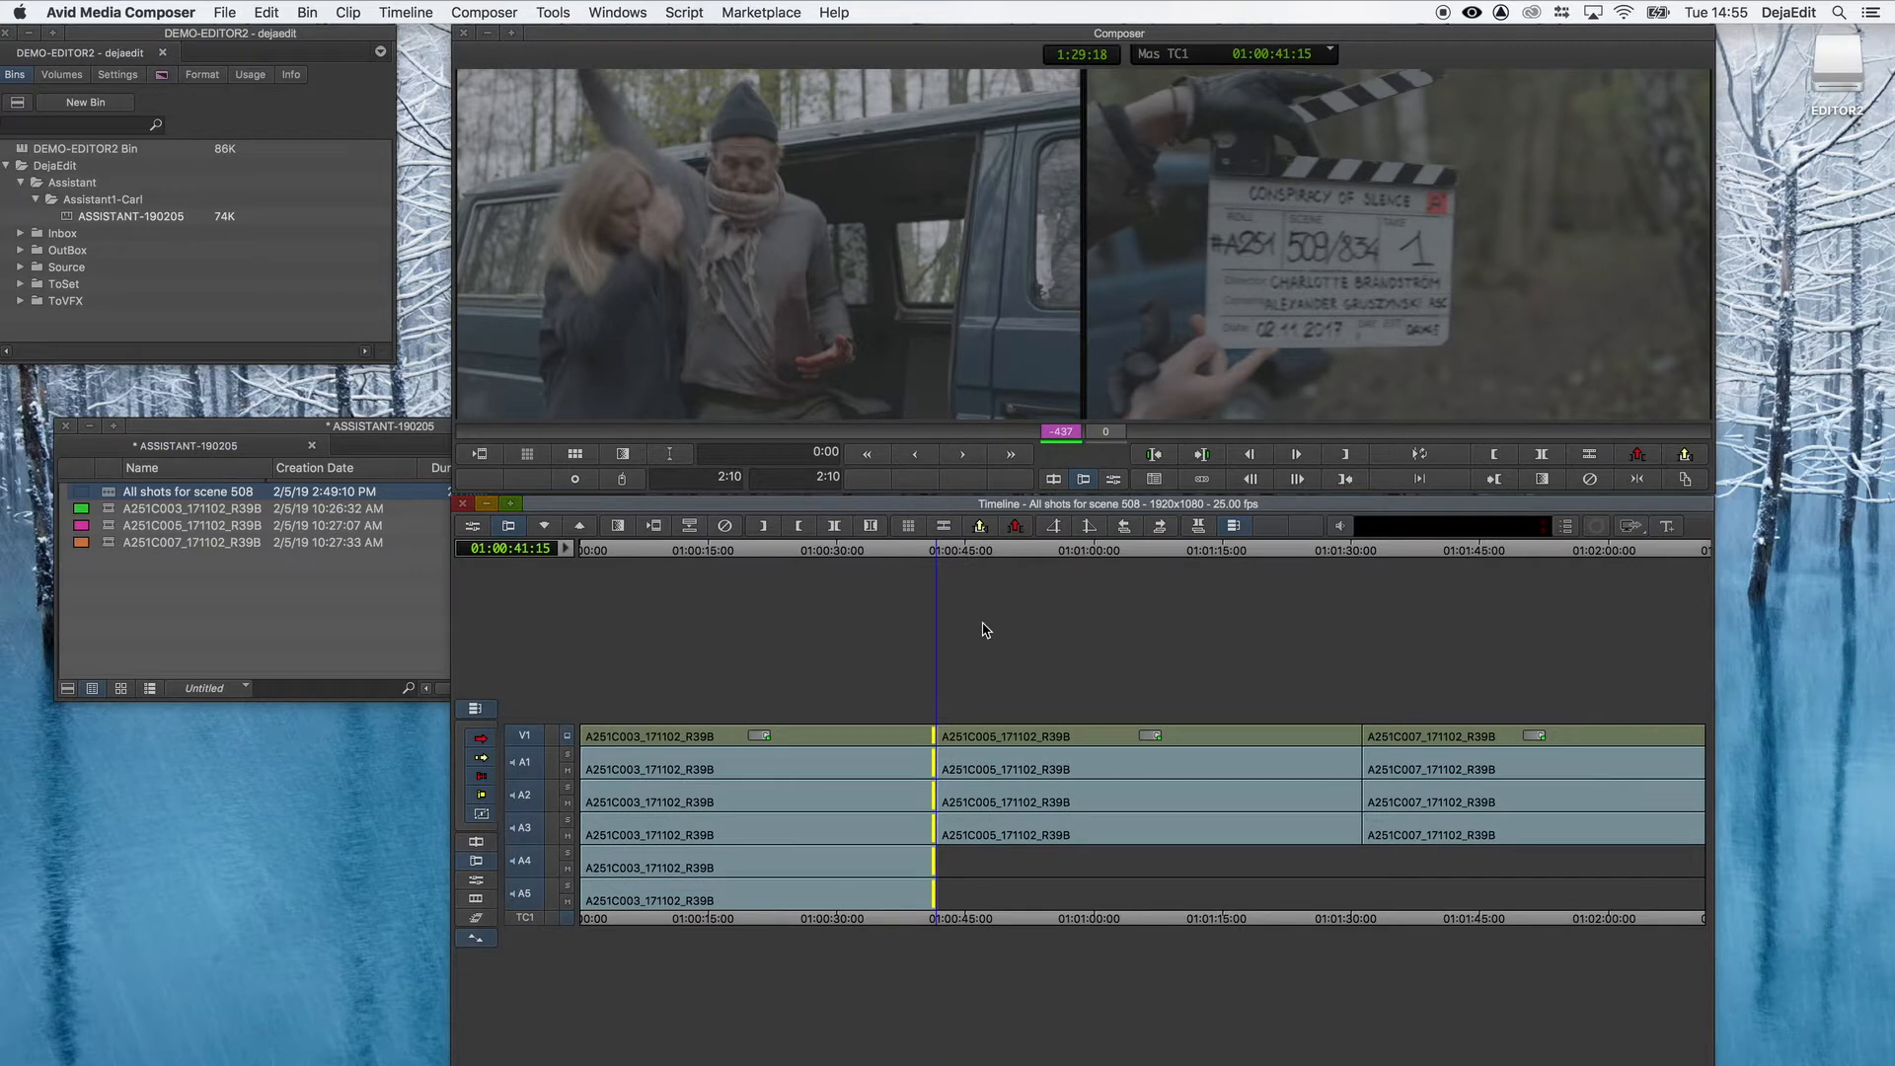
left_click_drag(906, 558, 818, 575)
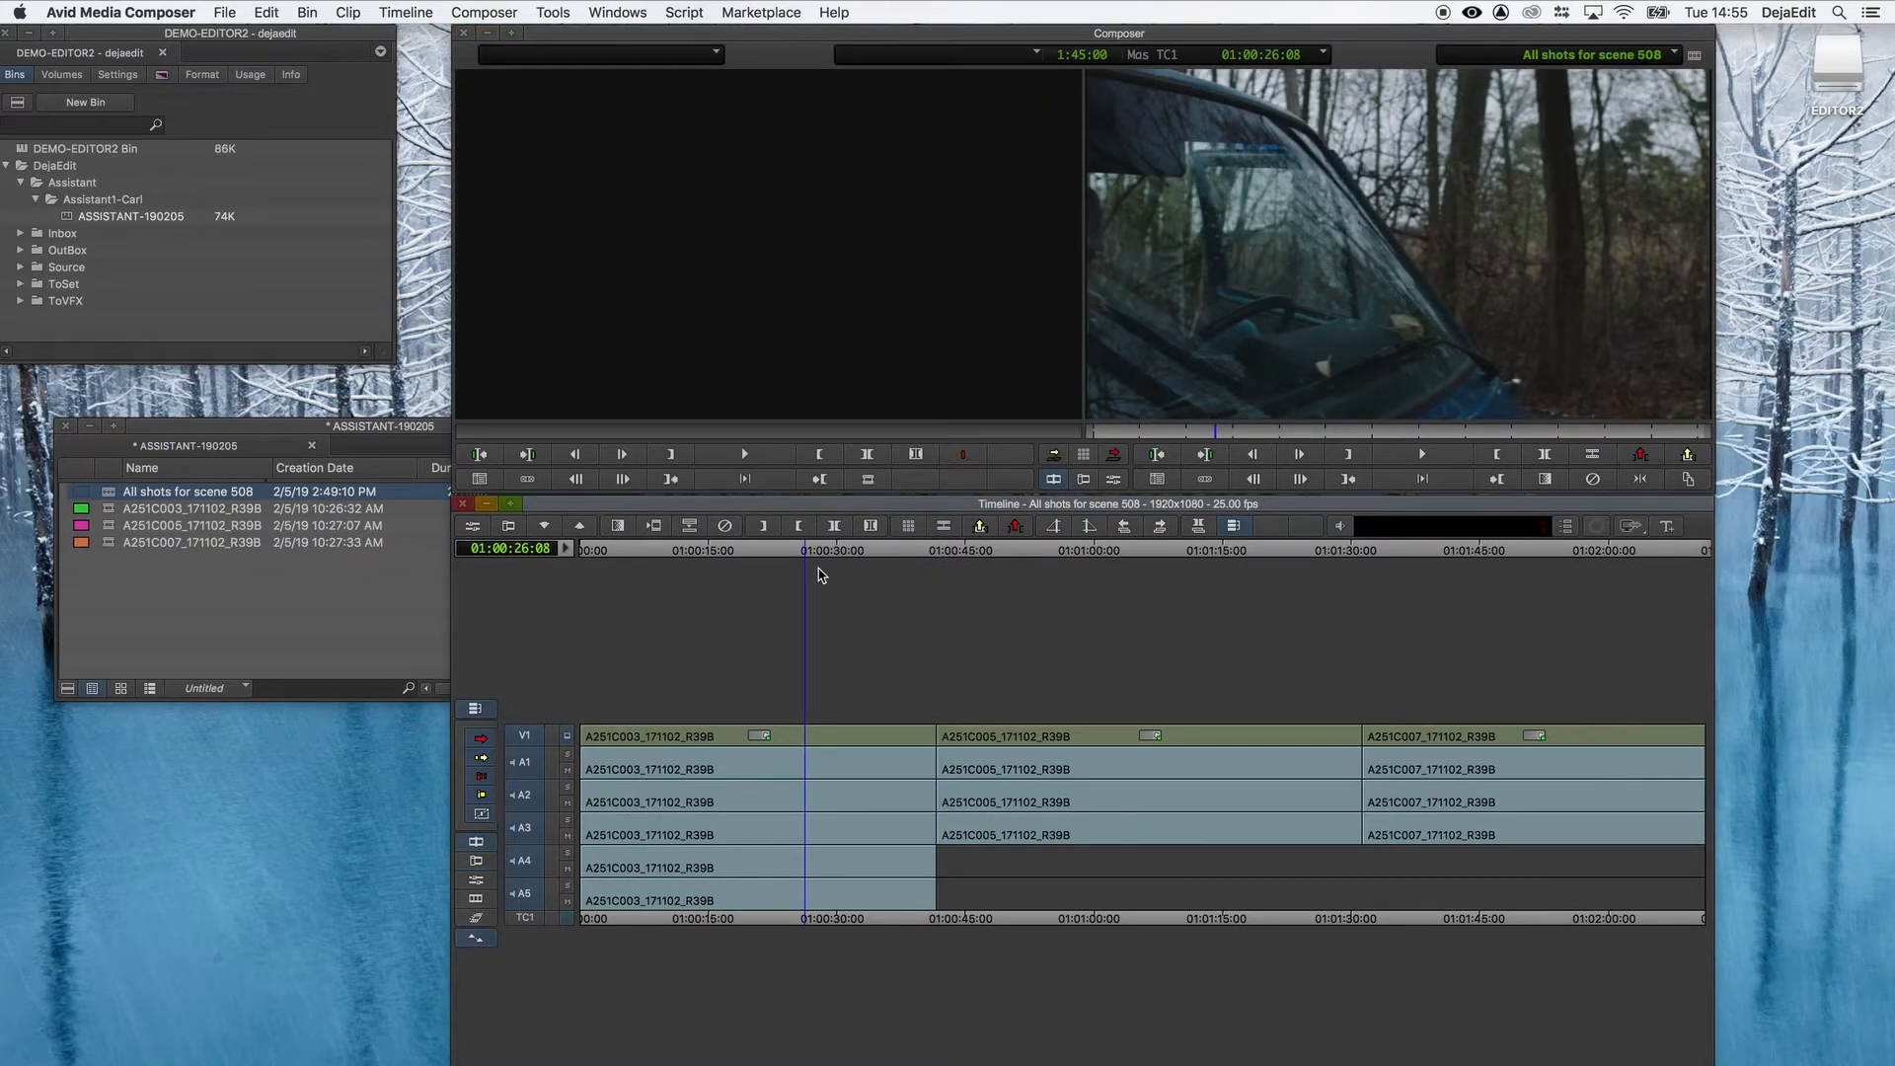
key("super+s")
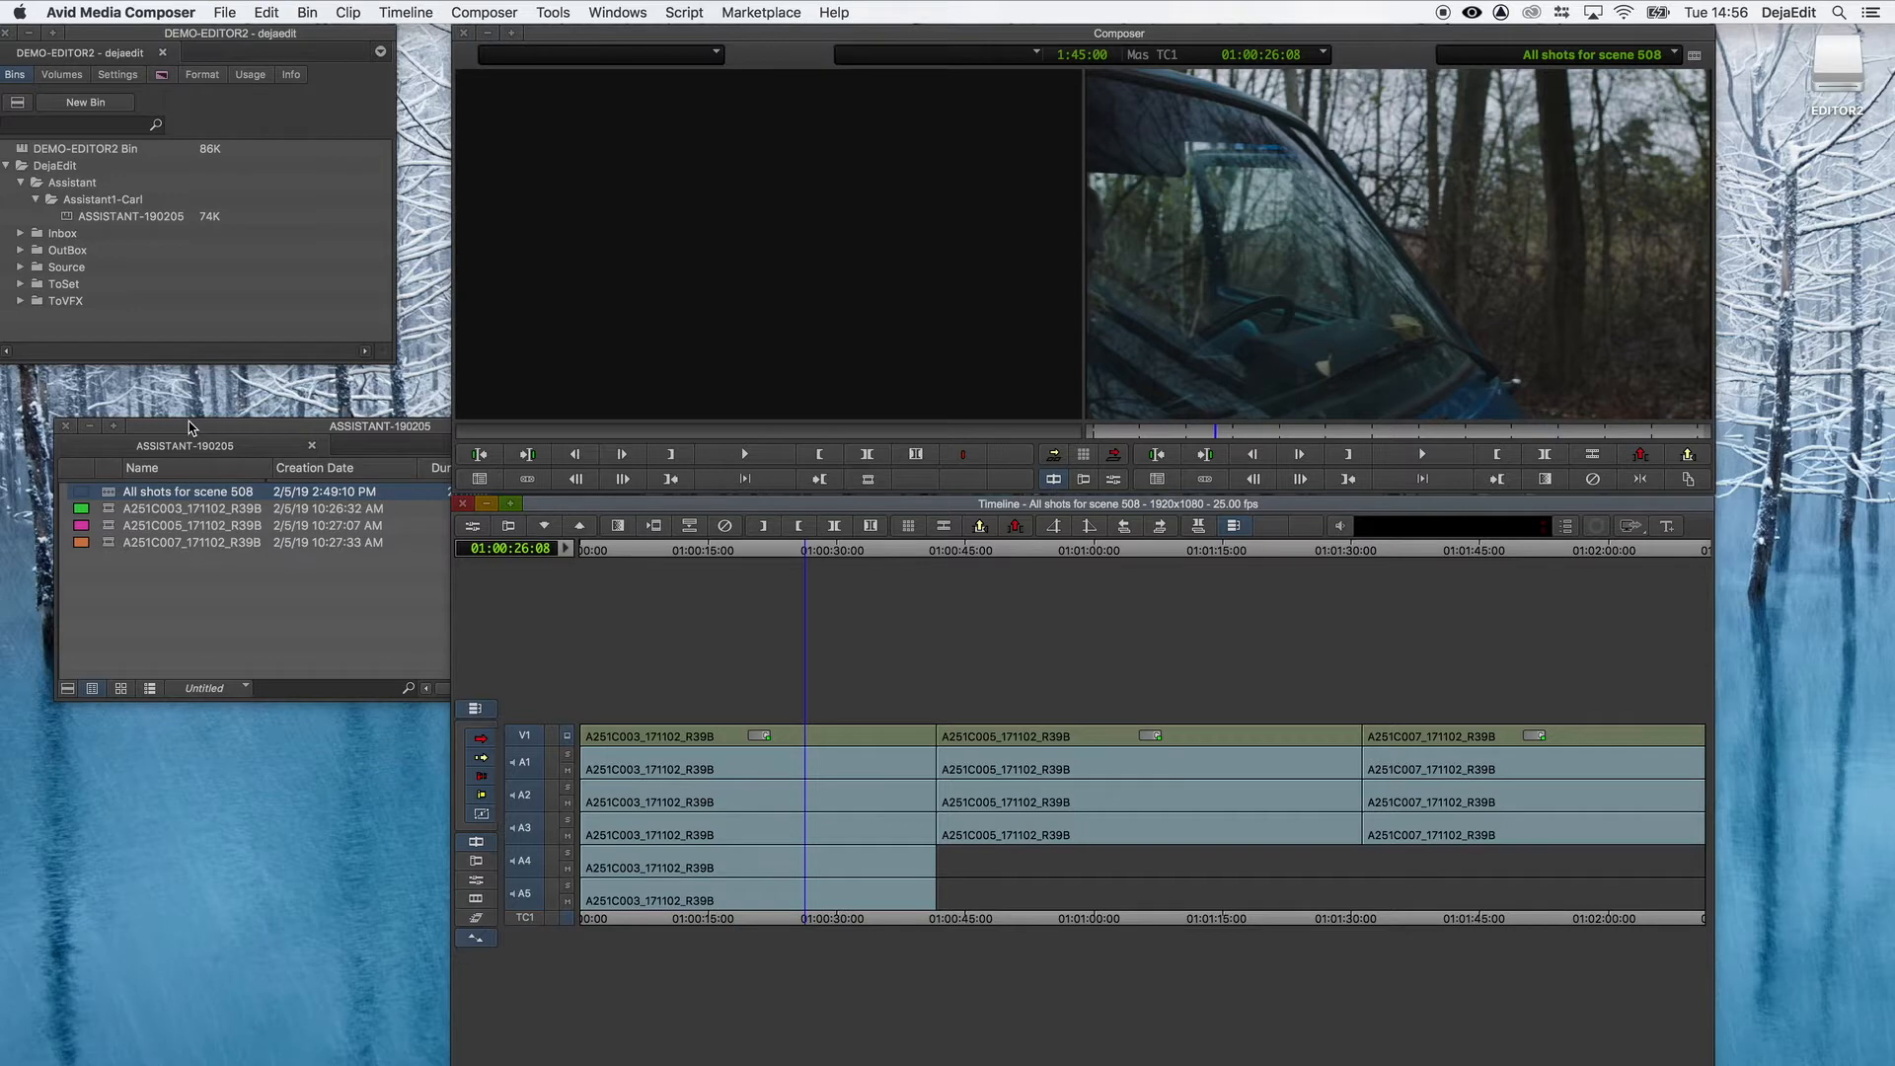
- Move the ASSISTANT-190205 bin out of the Assistant folder to the project's top level and collapse the DejaEdit folder
left_click(74, 217)
left_click_drag(70, 223, 79, 156)
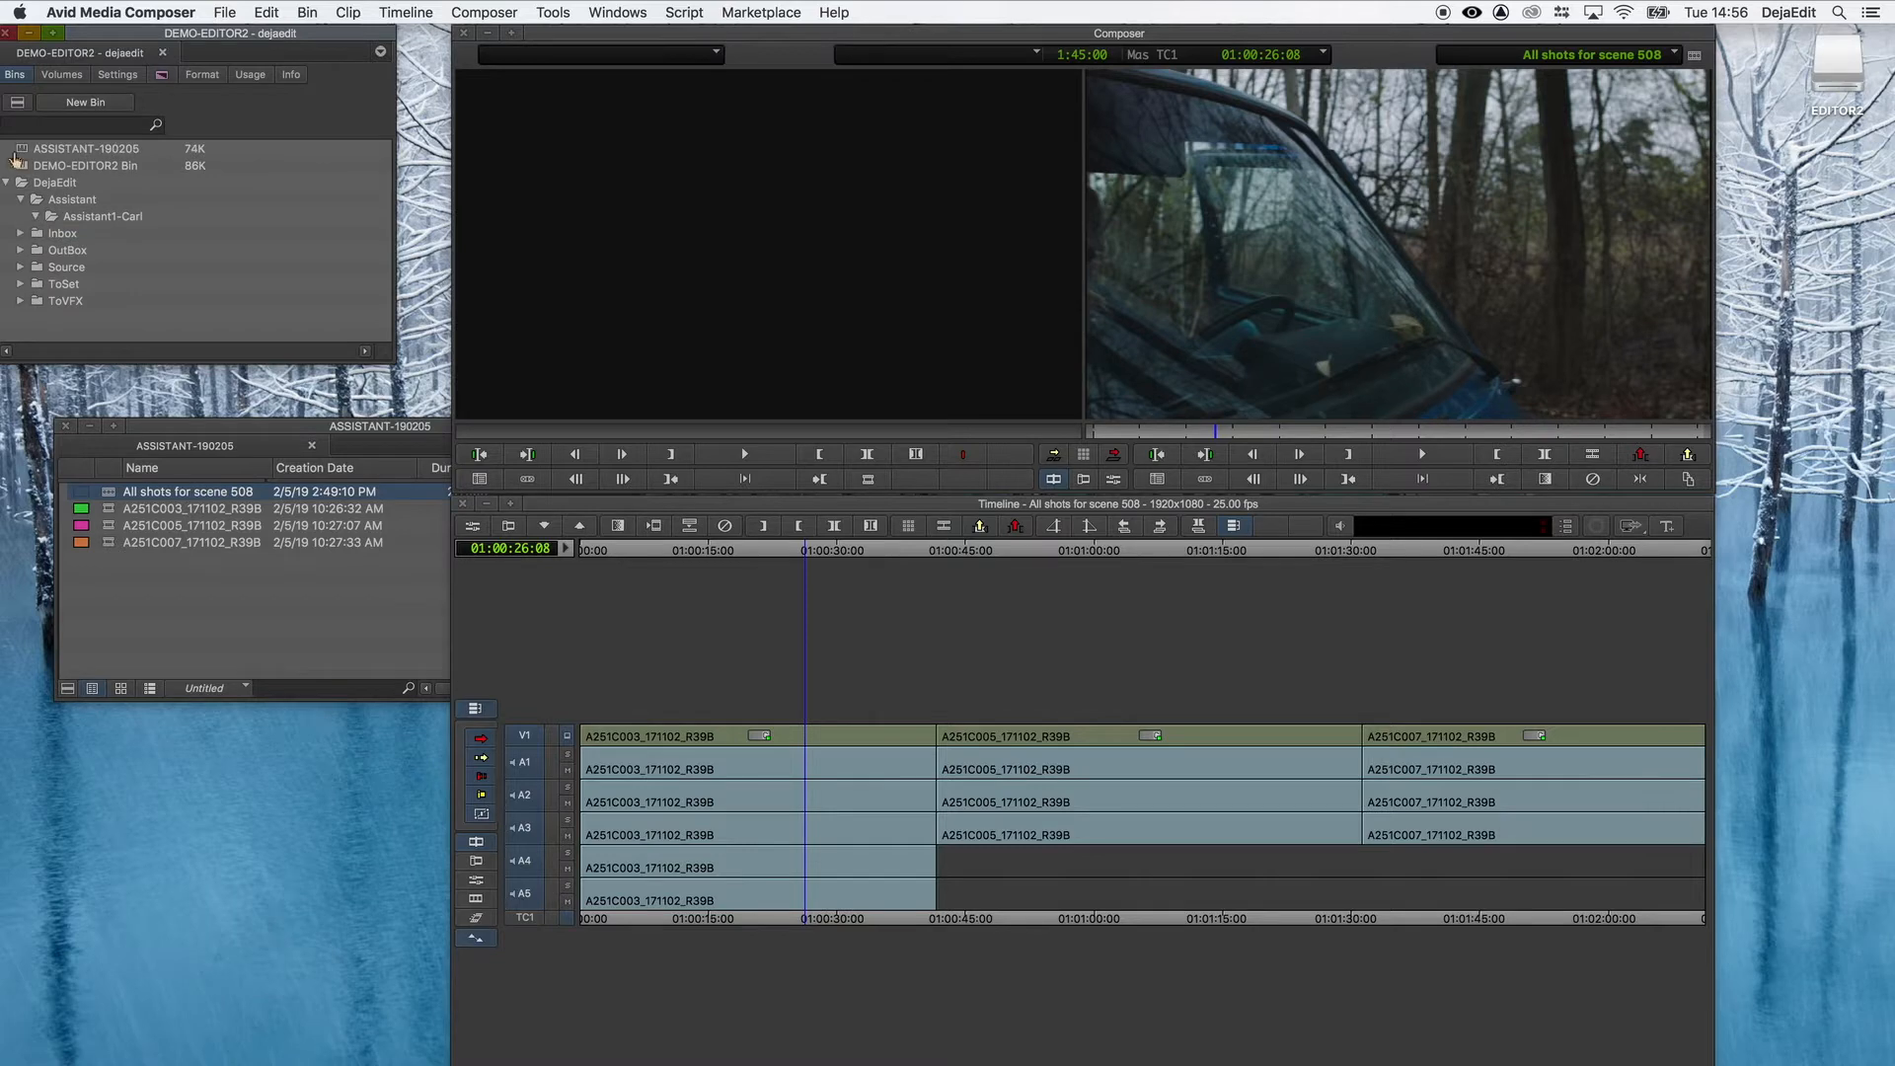
left_click(7, 182)
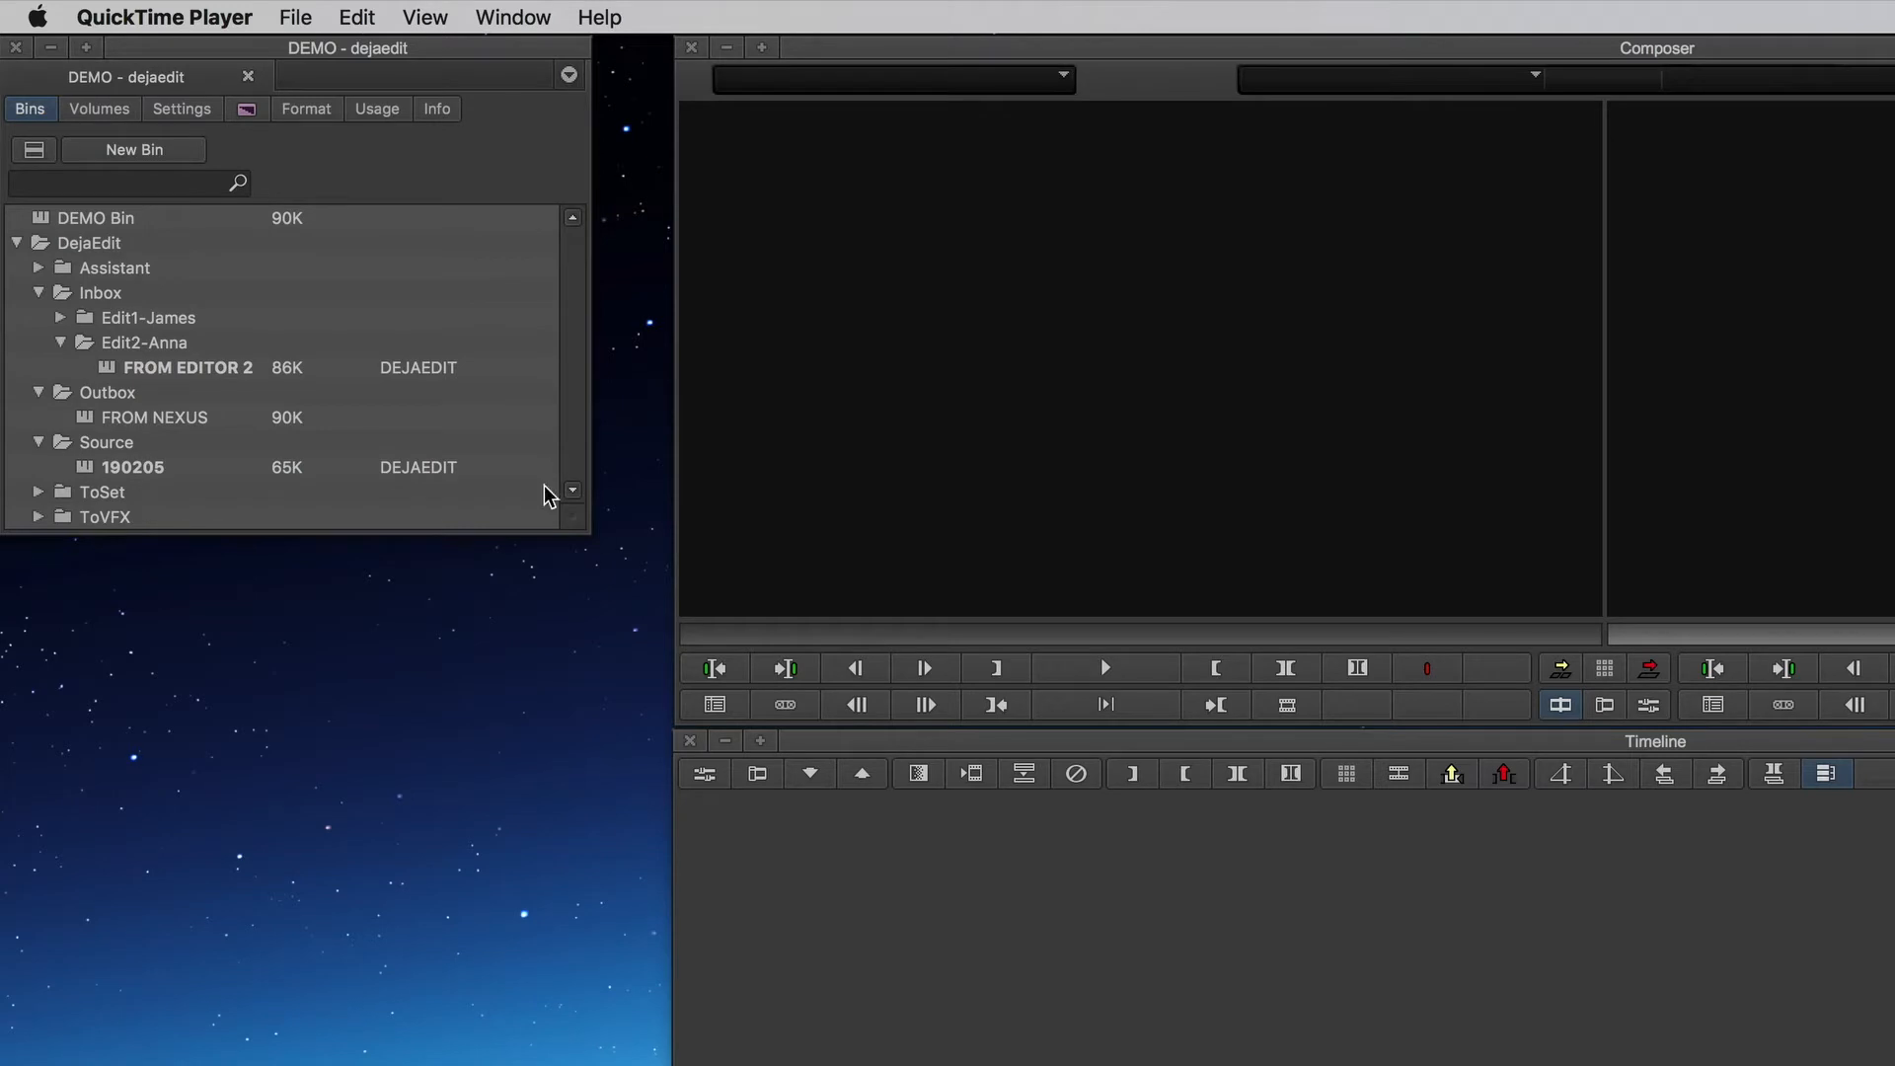
- In the DEMO project, open the ASSISTANT-190205 bin from the assistant's subfolder and load the sequence All shots for scene 508
left_click(37, 267)
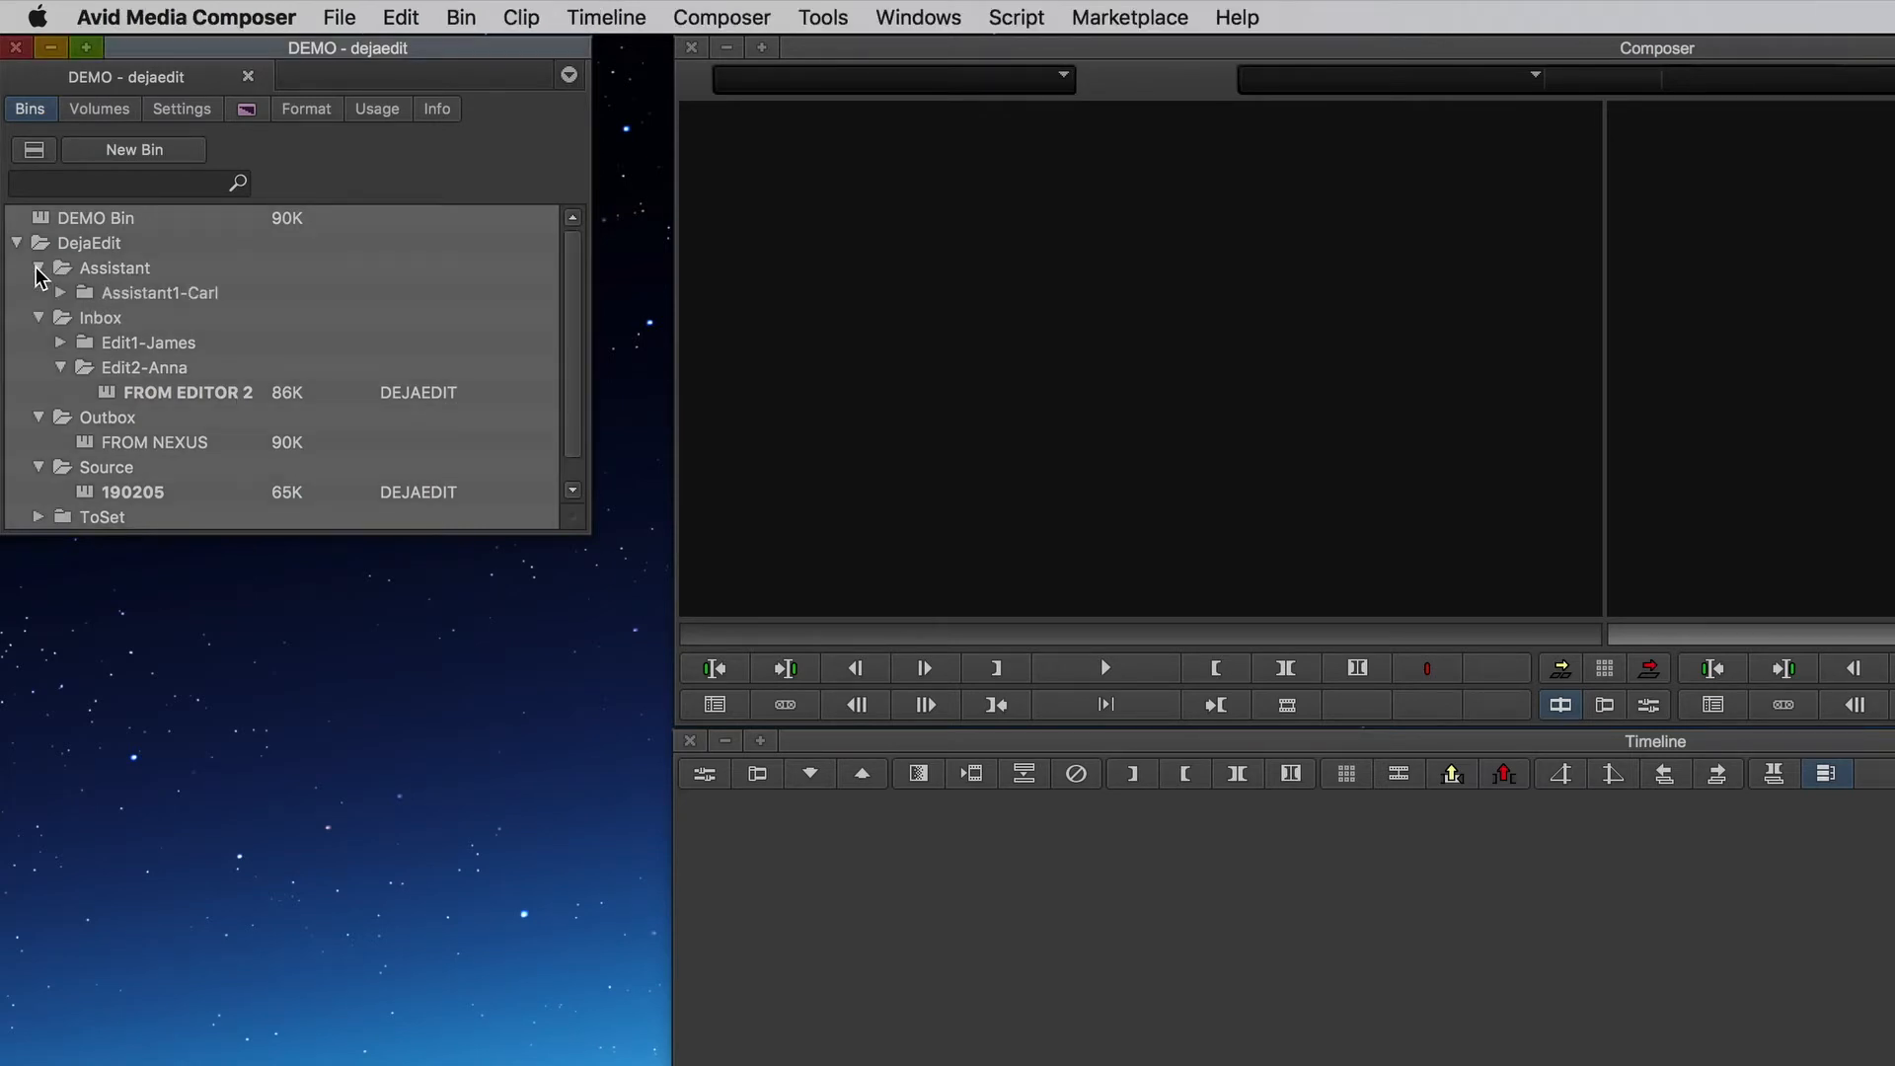
left_click(60, 293)
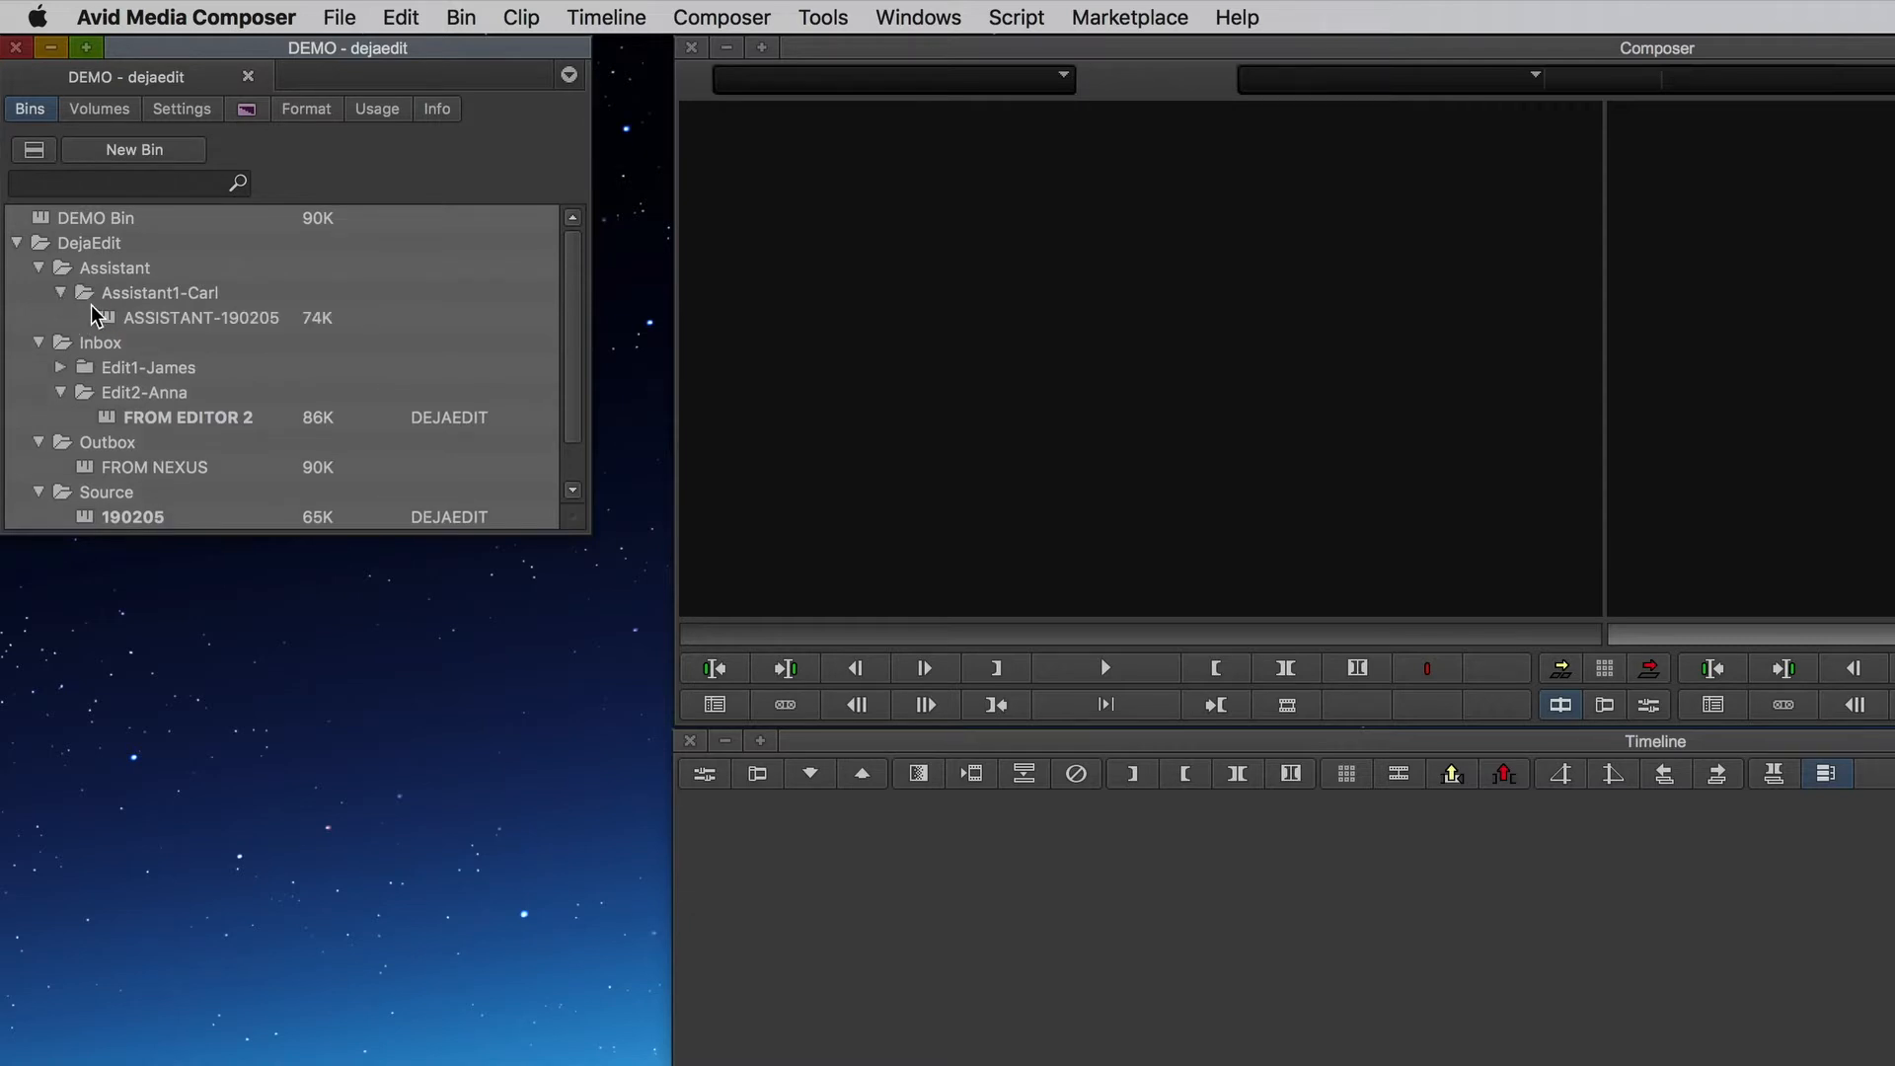
double_click(127, 320)
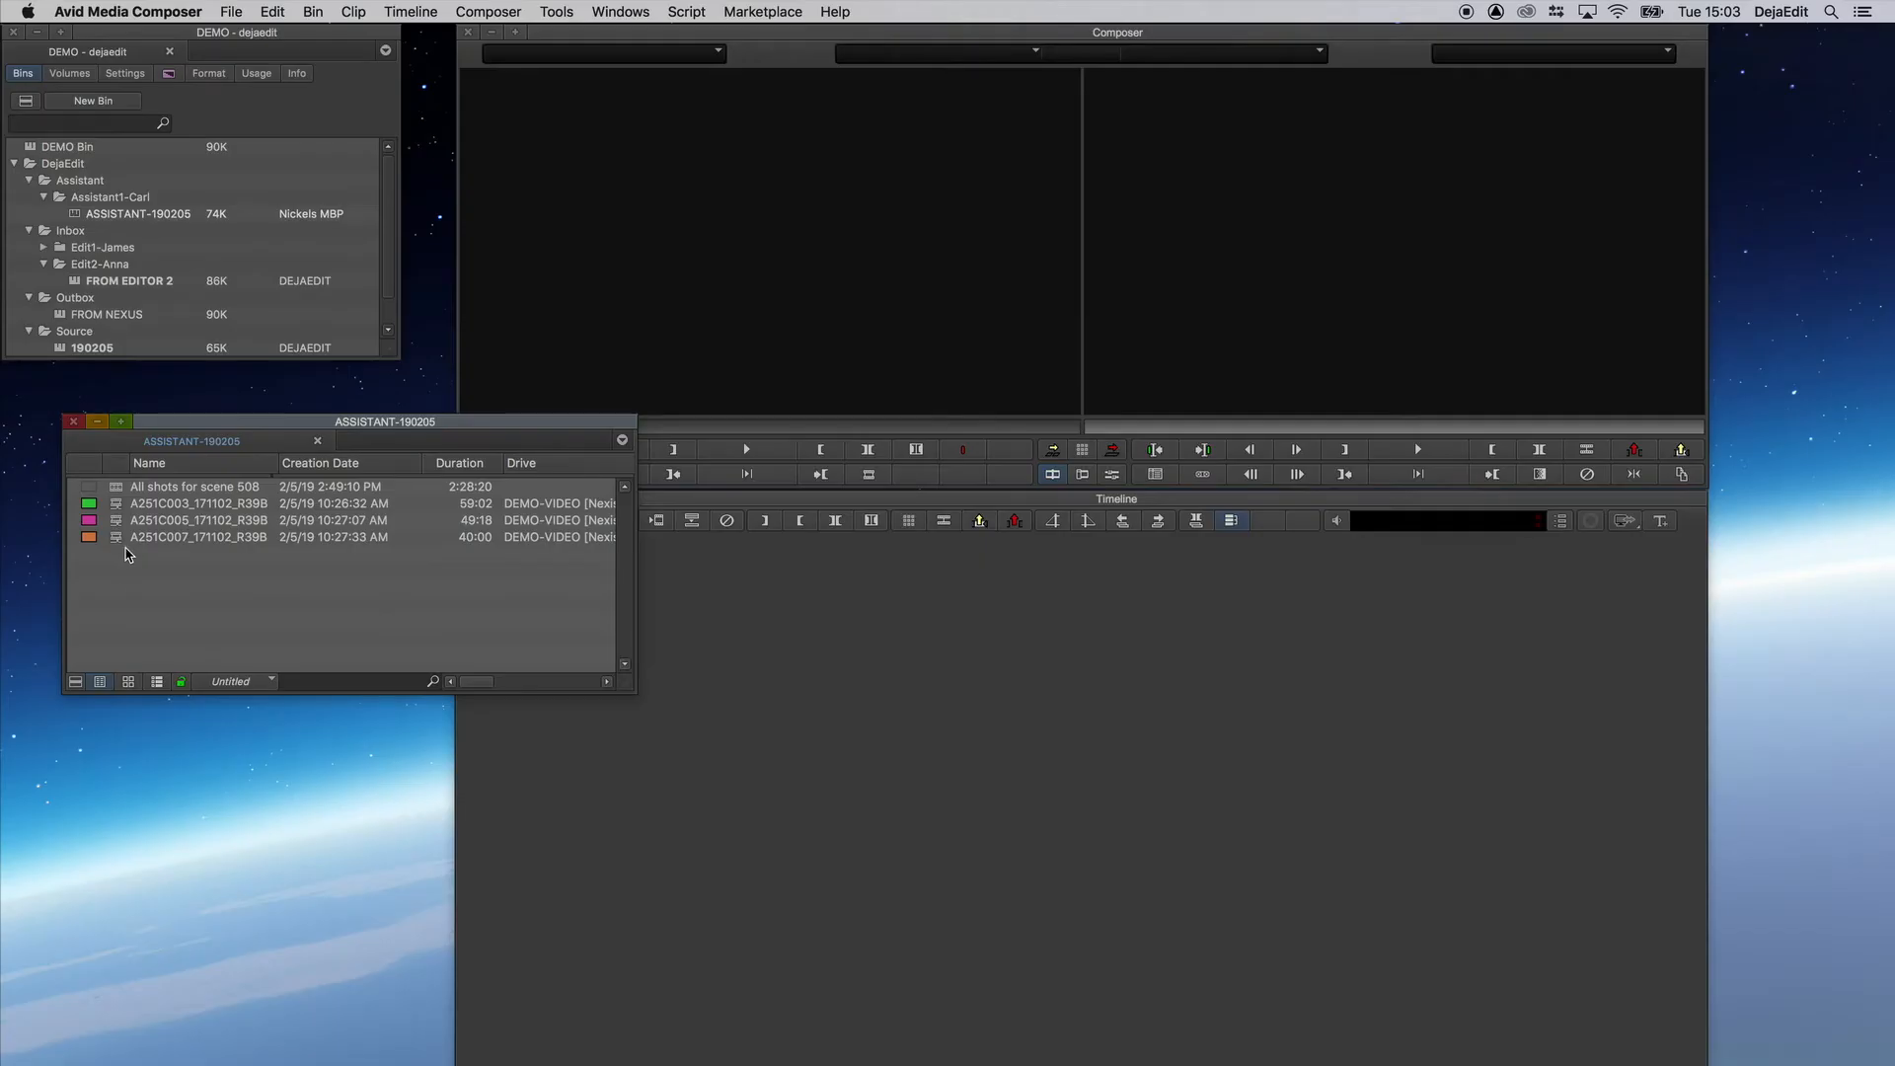
double_click(117, 488)
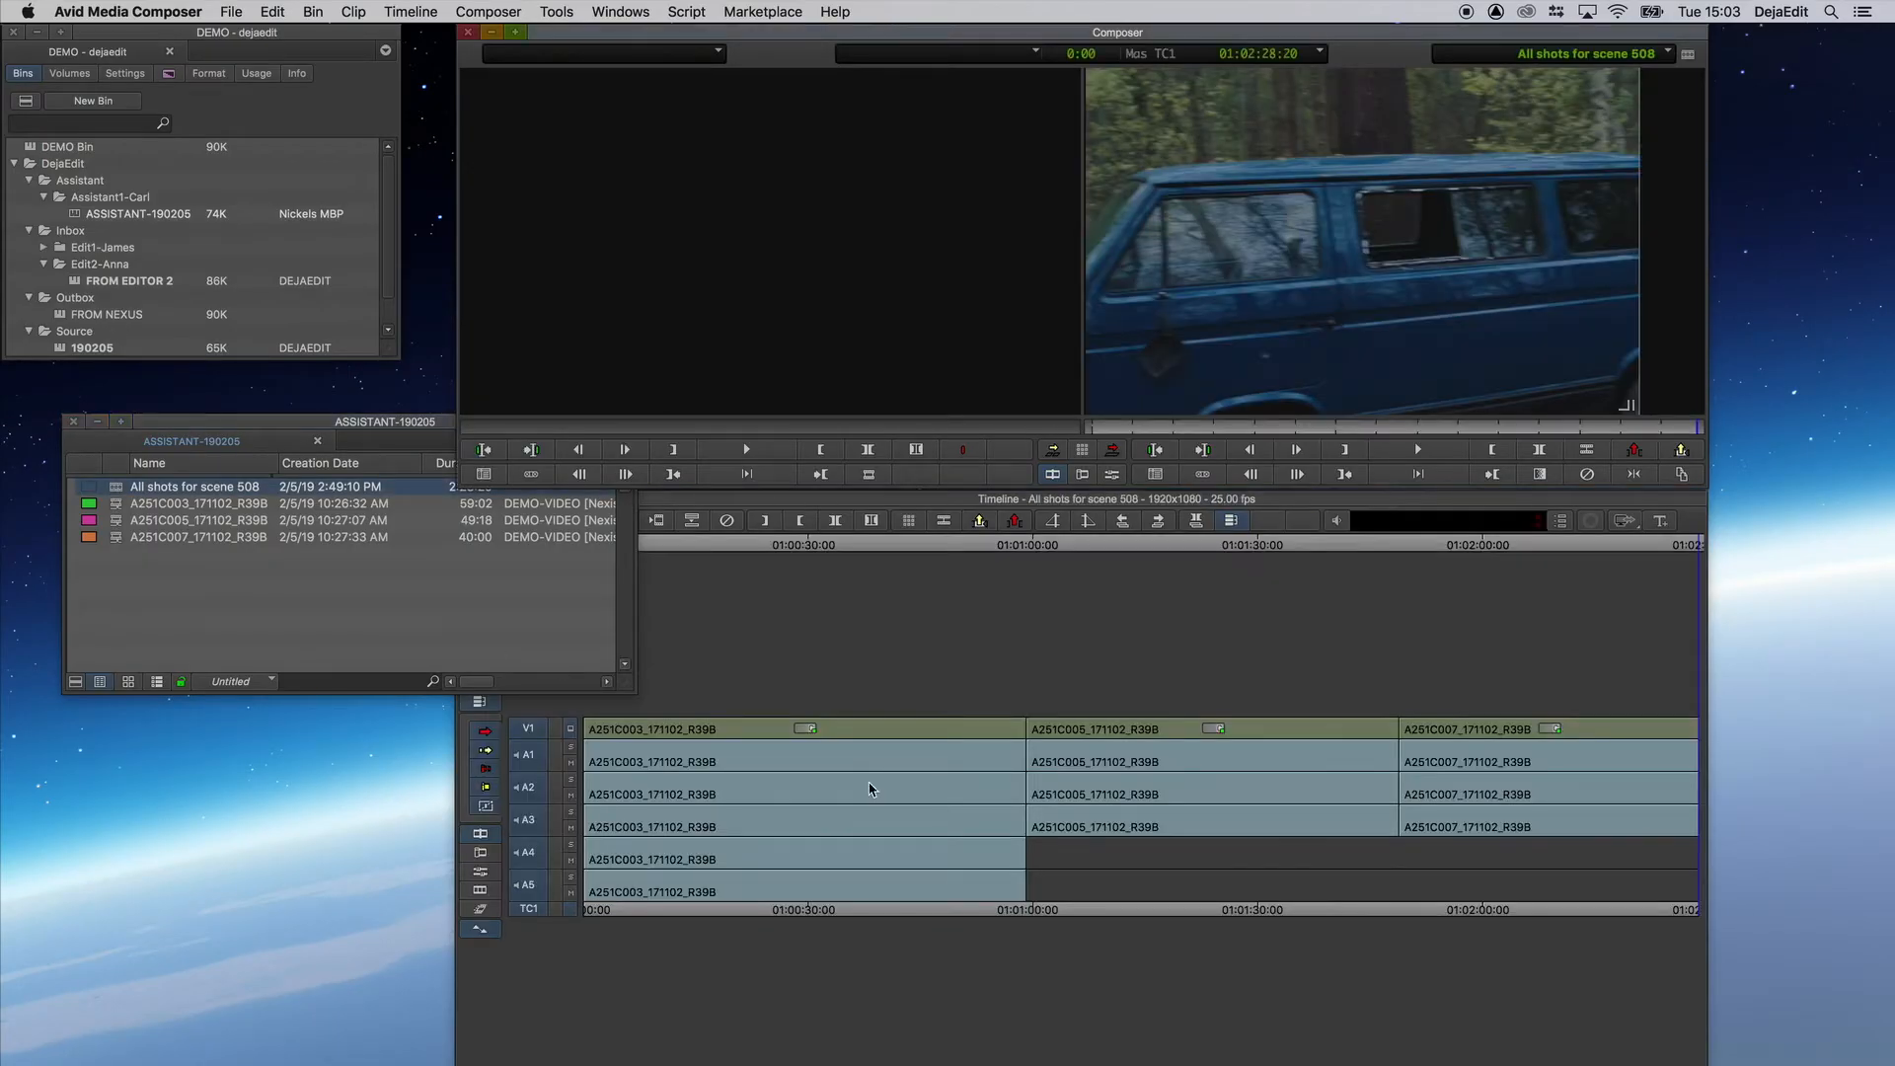
- Trim the end of the first clip A251C003 by about 732 frames and save the bin
left_click(1011, 730)
left_click_drag(1022, 730, 803, 738)
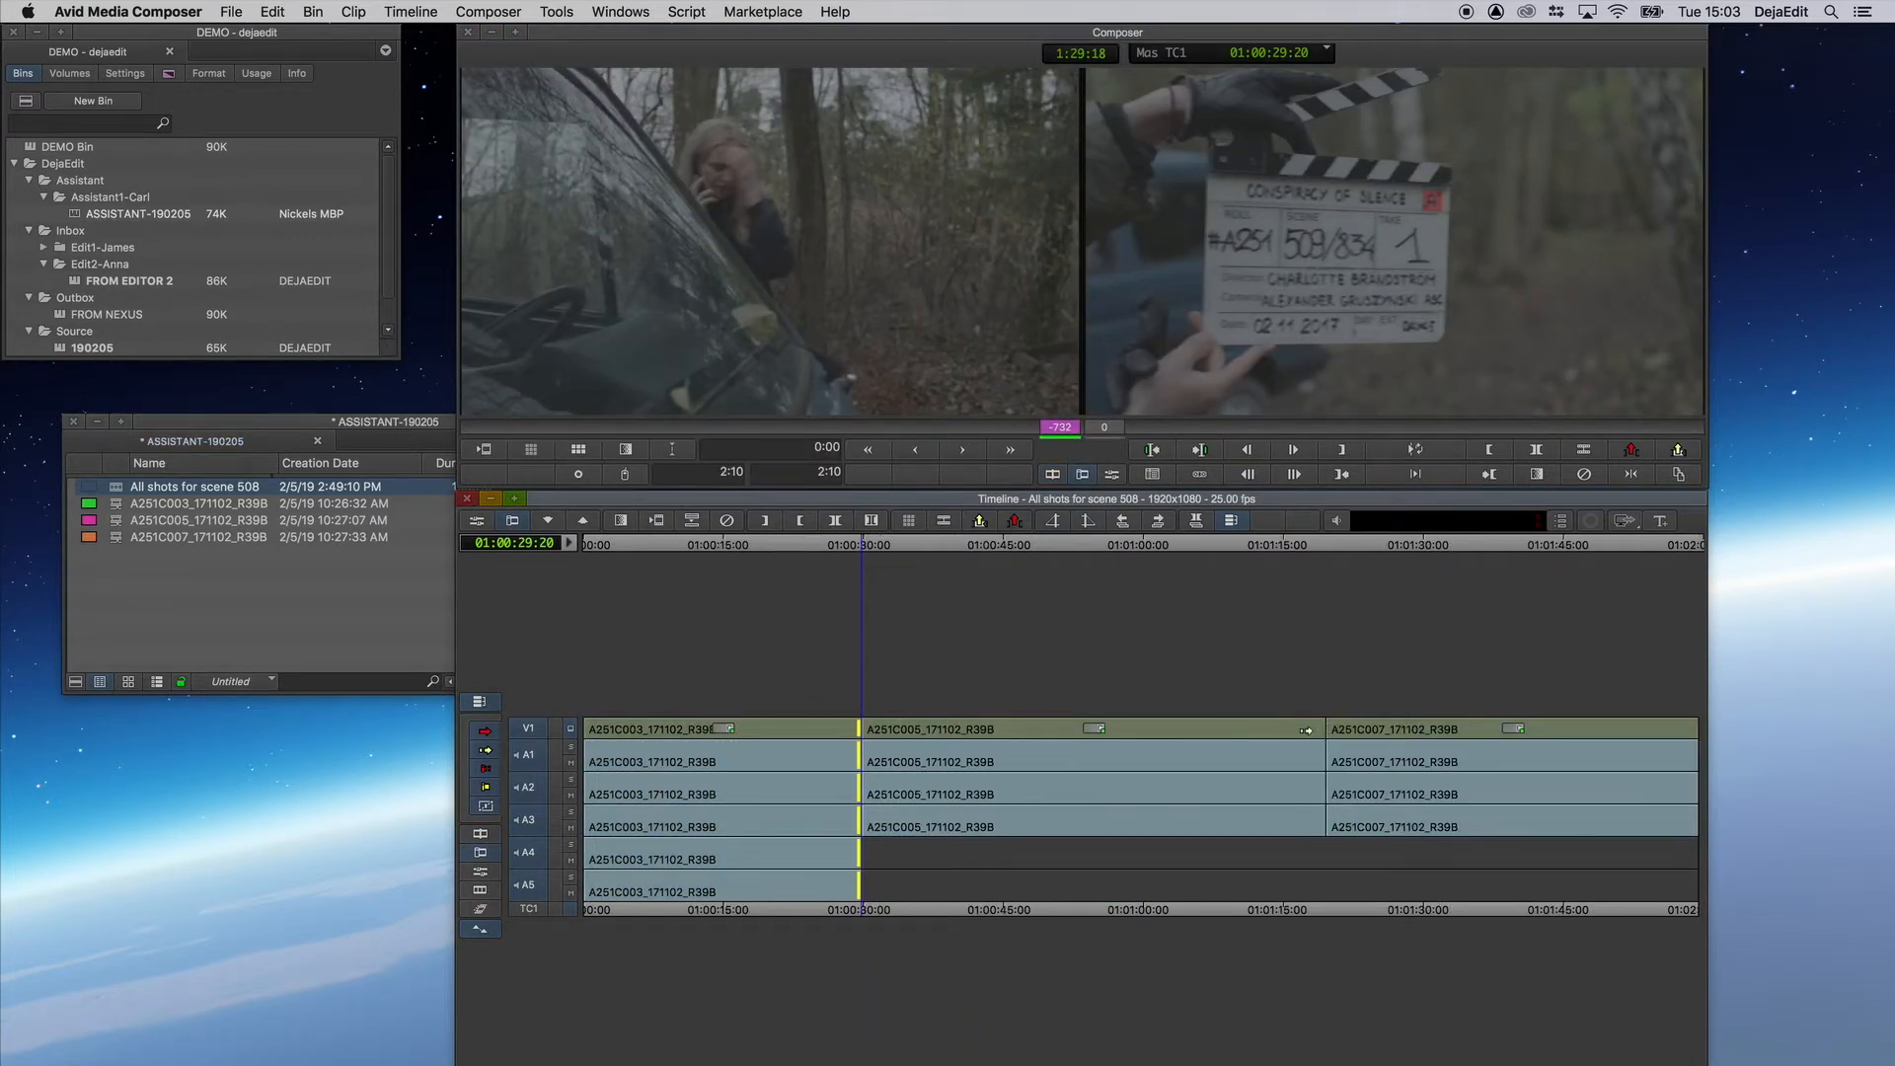
key("super+s")
- Close the ASSISTANT-190205 bin, enlarge the project window and move the bin out of the Assistant folder to the project's top level
left_click(212, 597)
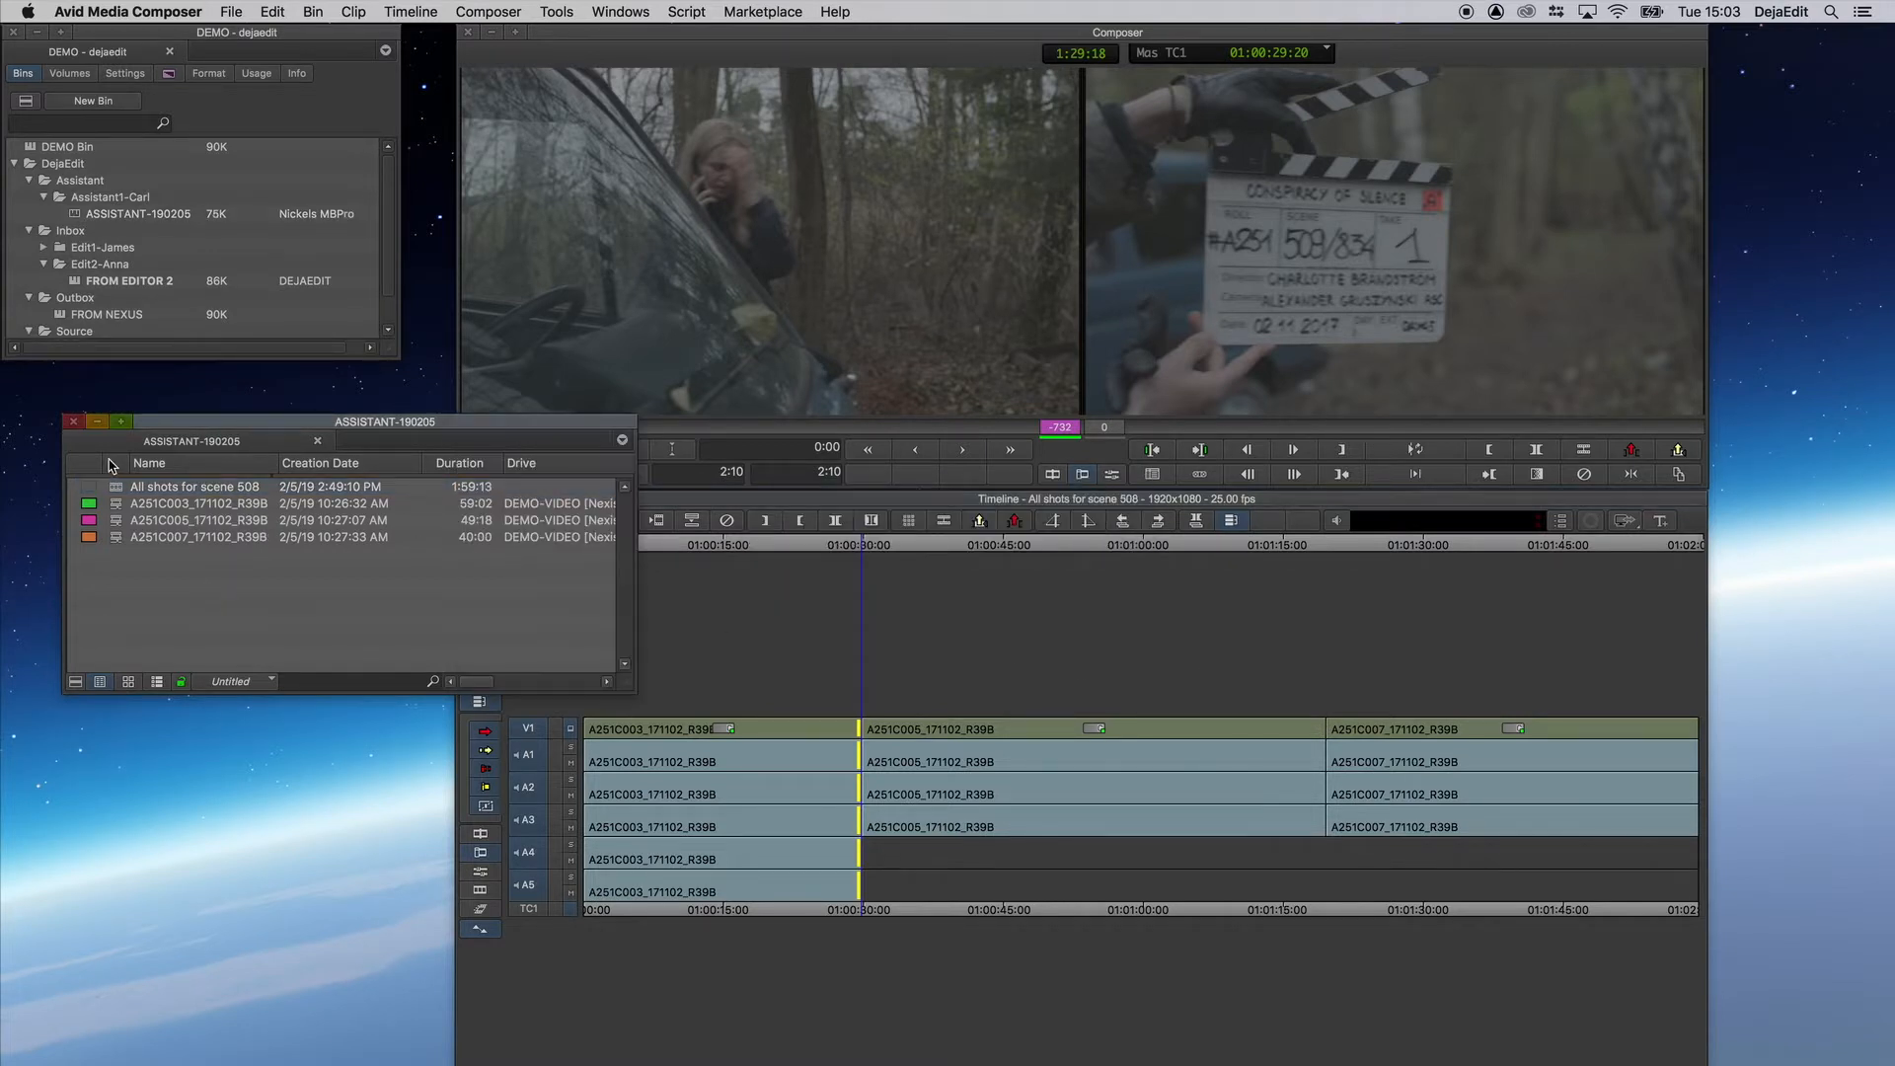
left_click(73, 421)
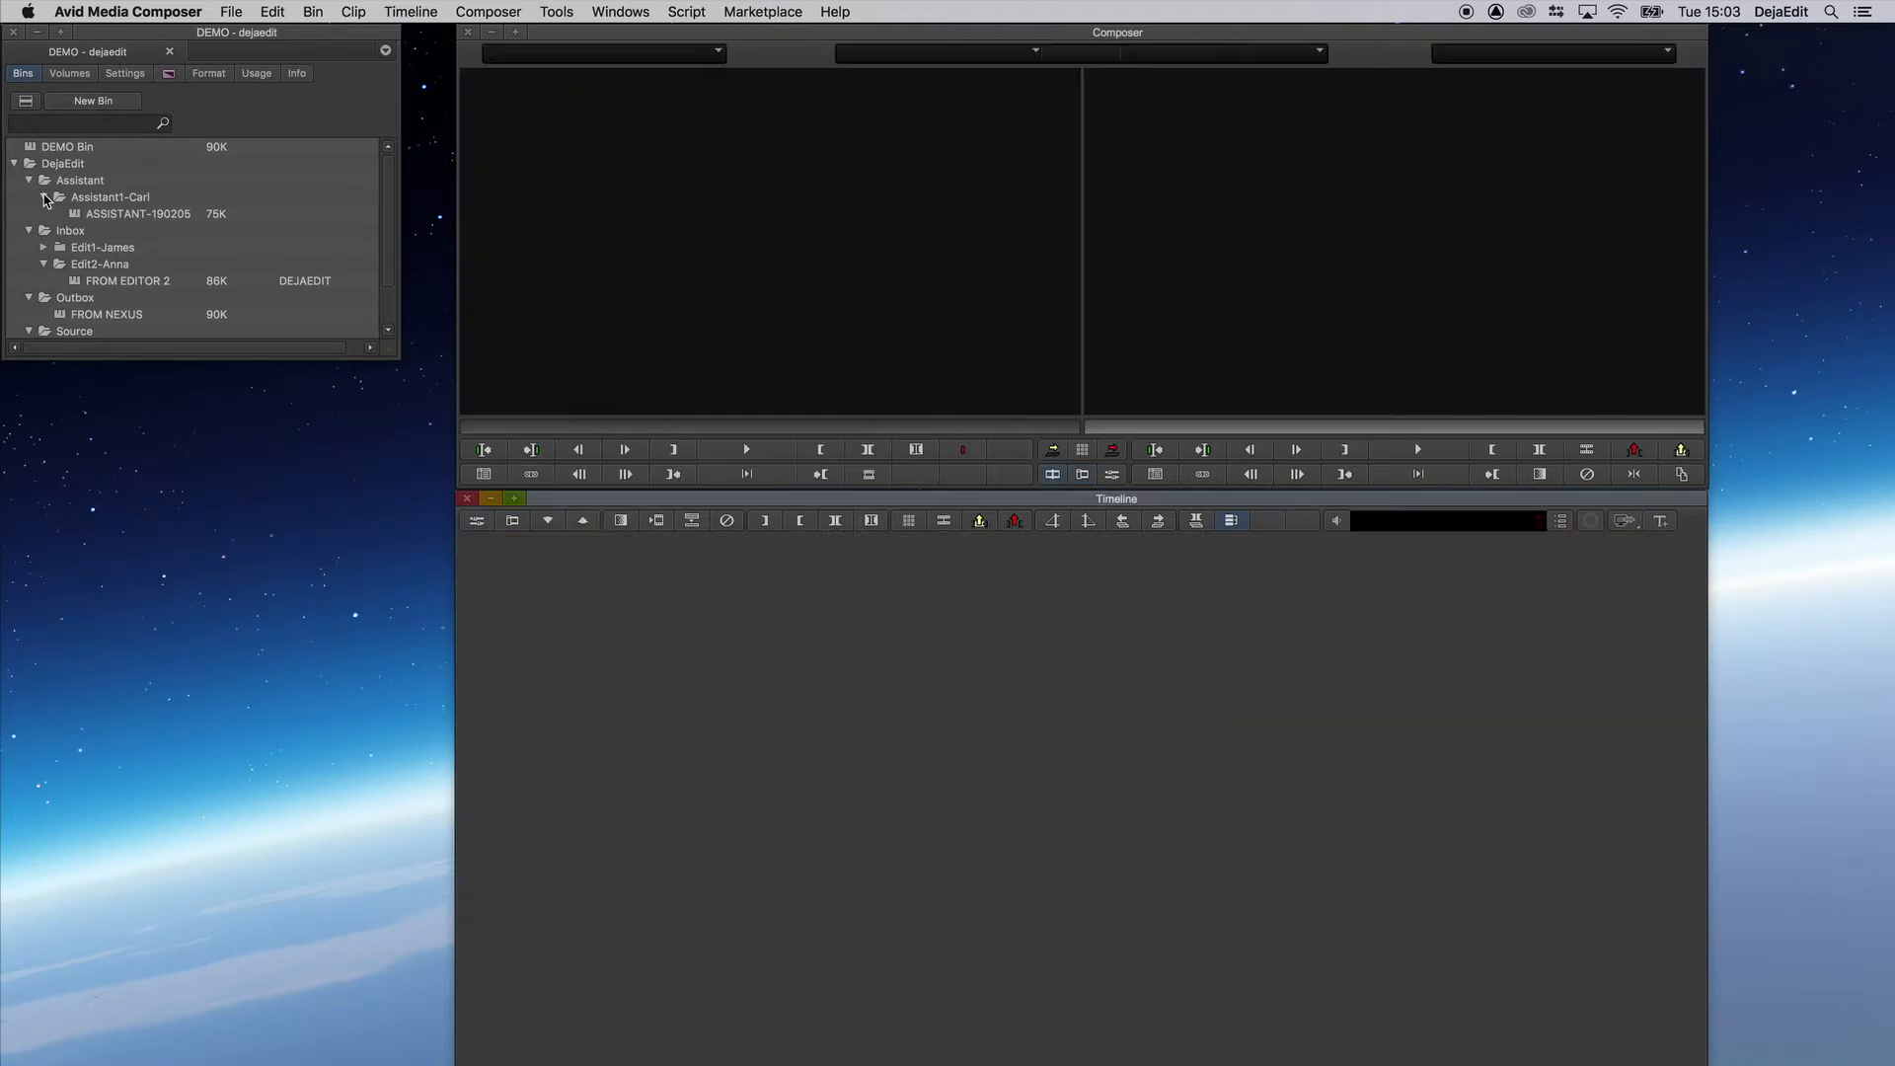
left_click(99, 215)
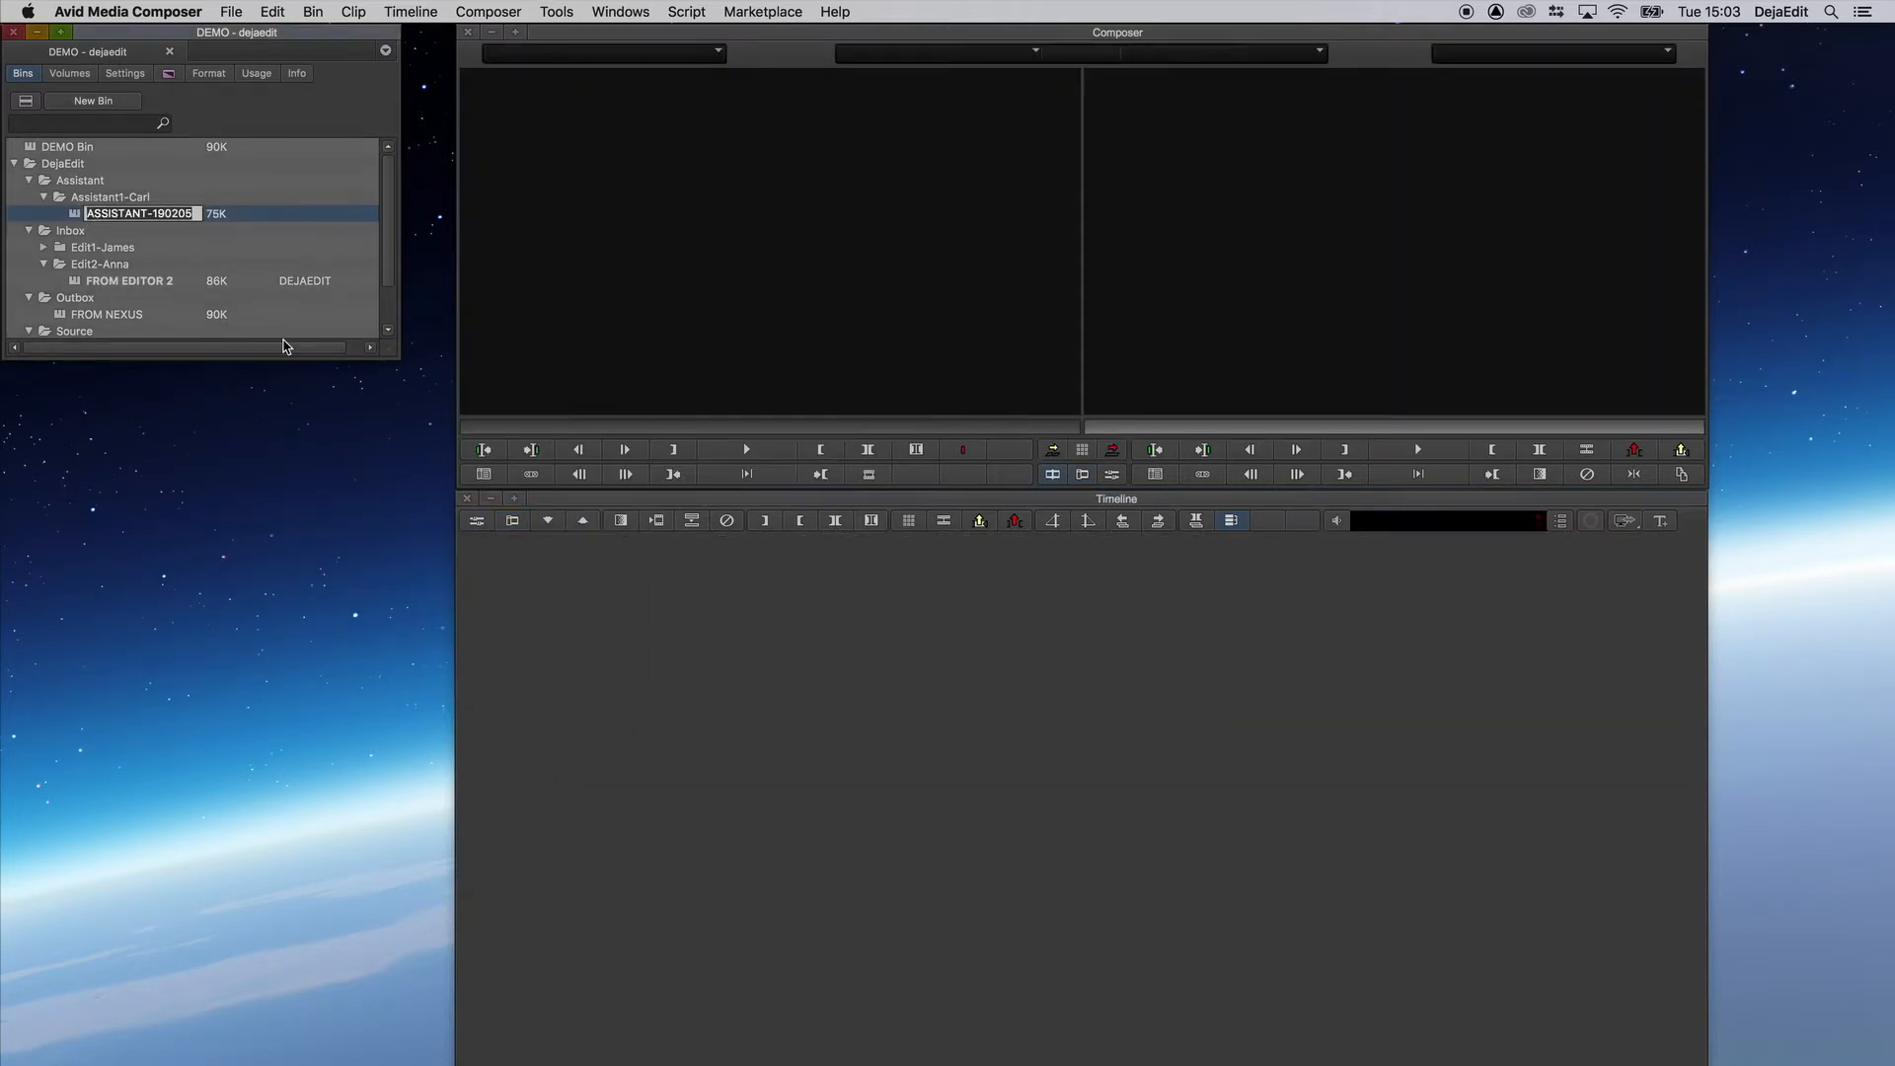
left_click_drag(397, 355, 423, 508)
left_click_drag(74, 217, 55, 415)
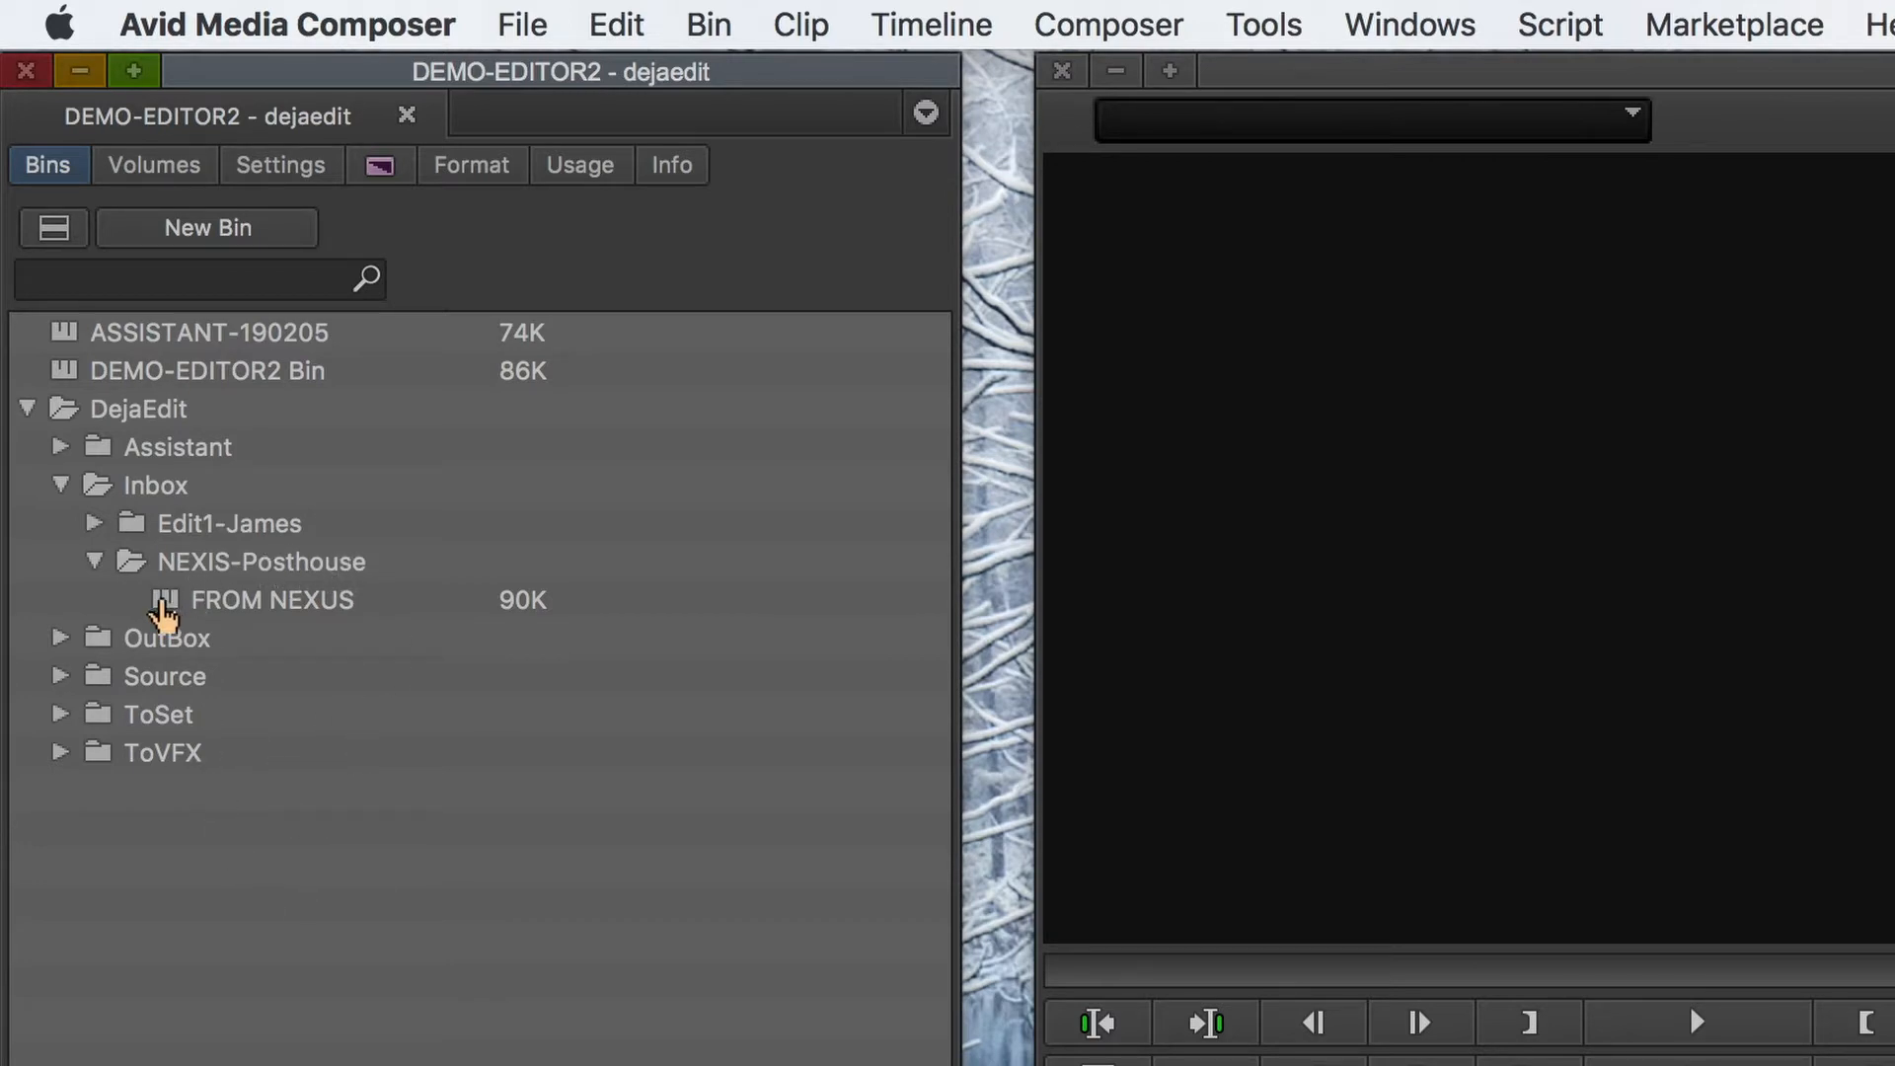
- In the DEMO-EDITOR2 project, open the FROM NEXUS bin in the NEXIS-Posthouse inbox and load the sequence Nexus_sequence.Copy.01
double_click(164, 601)
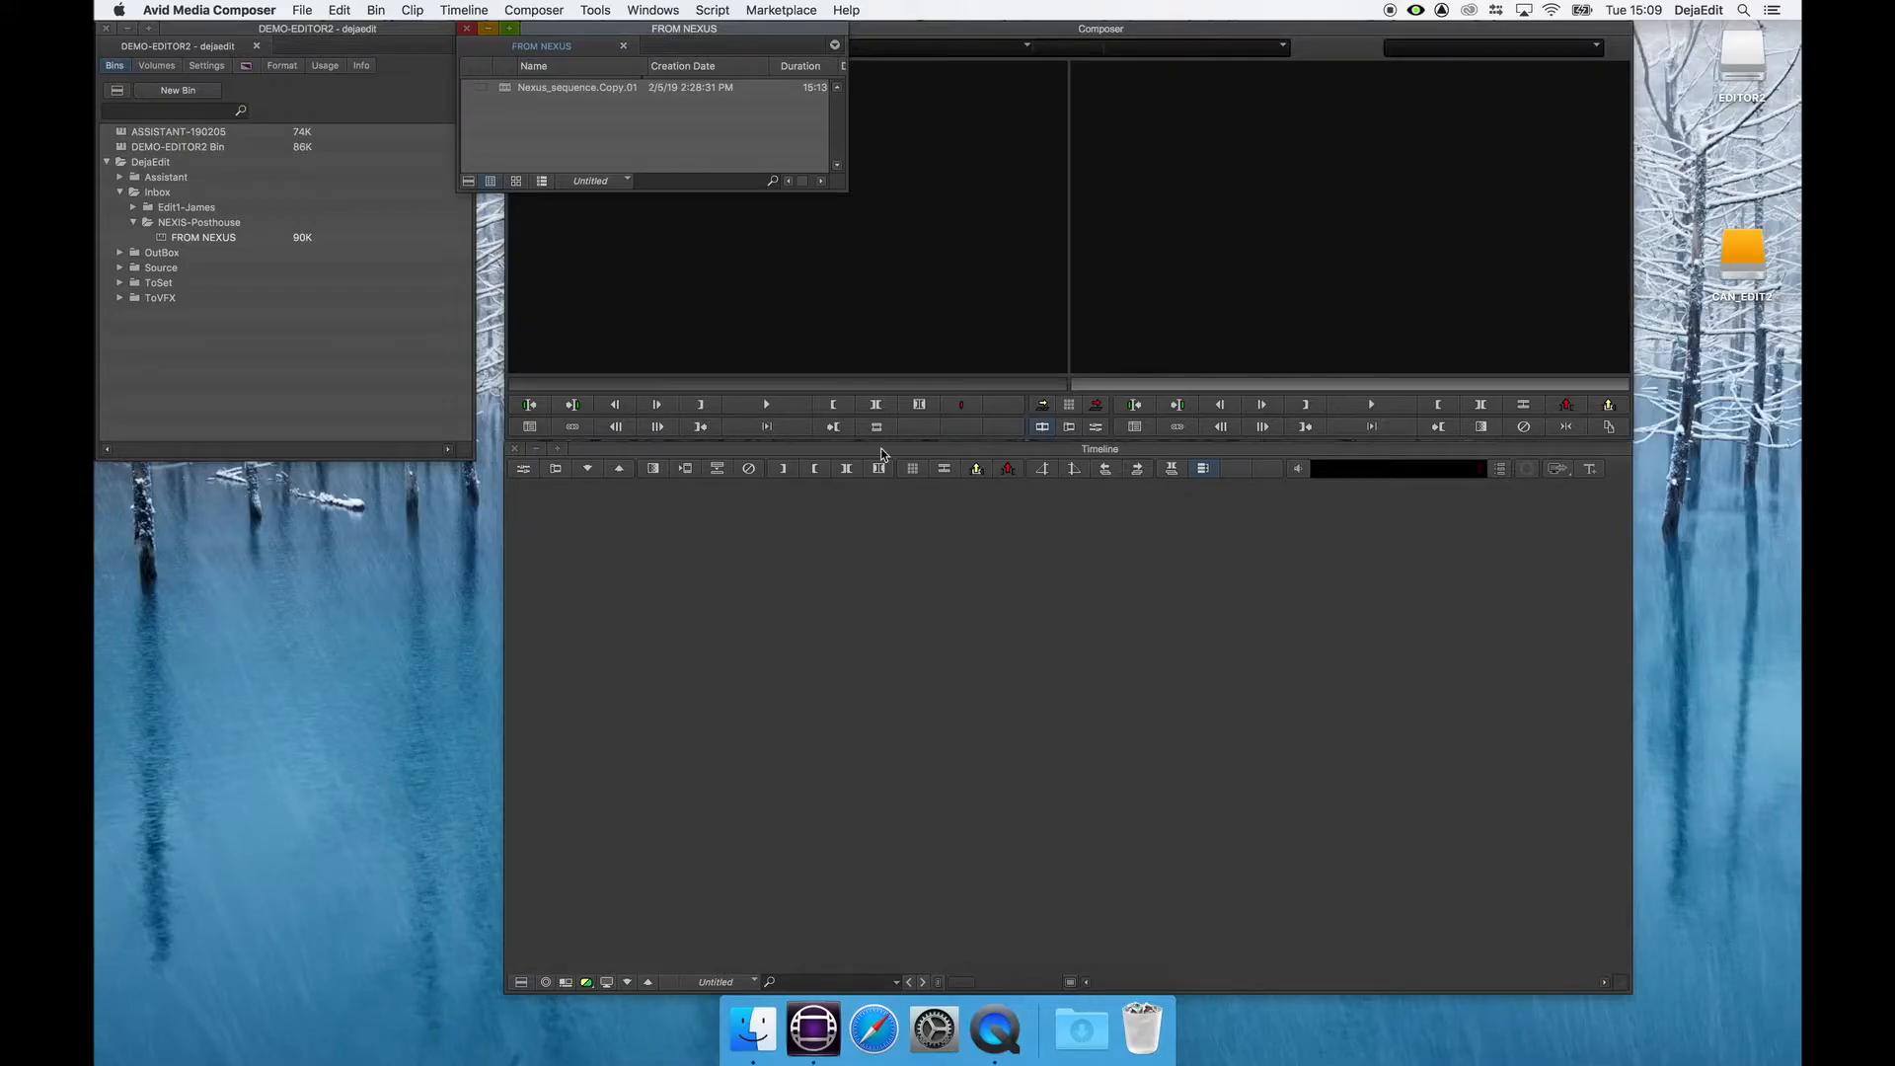
double_click(506, 87)
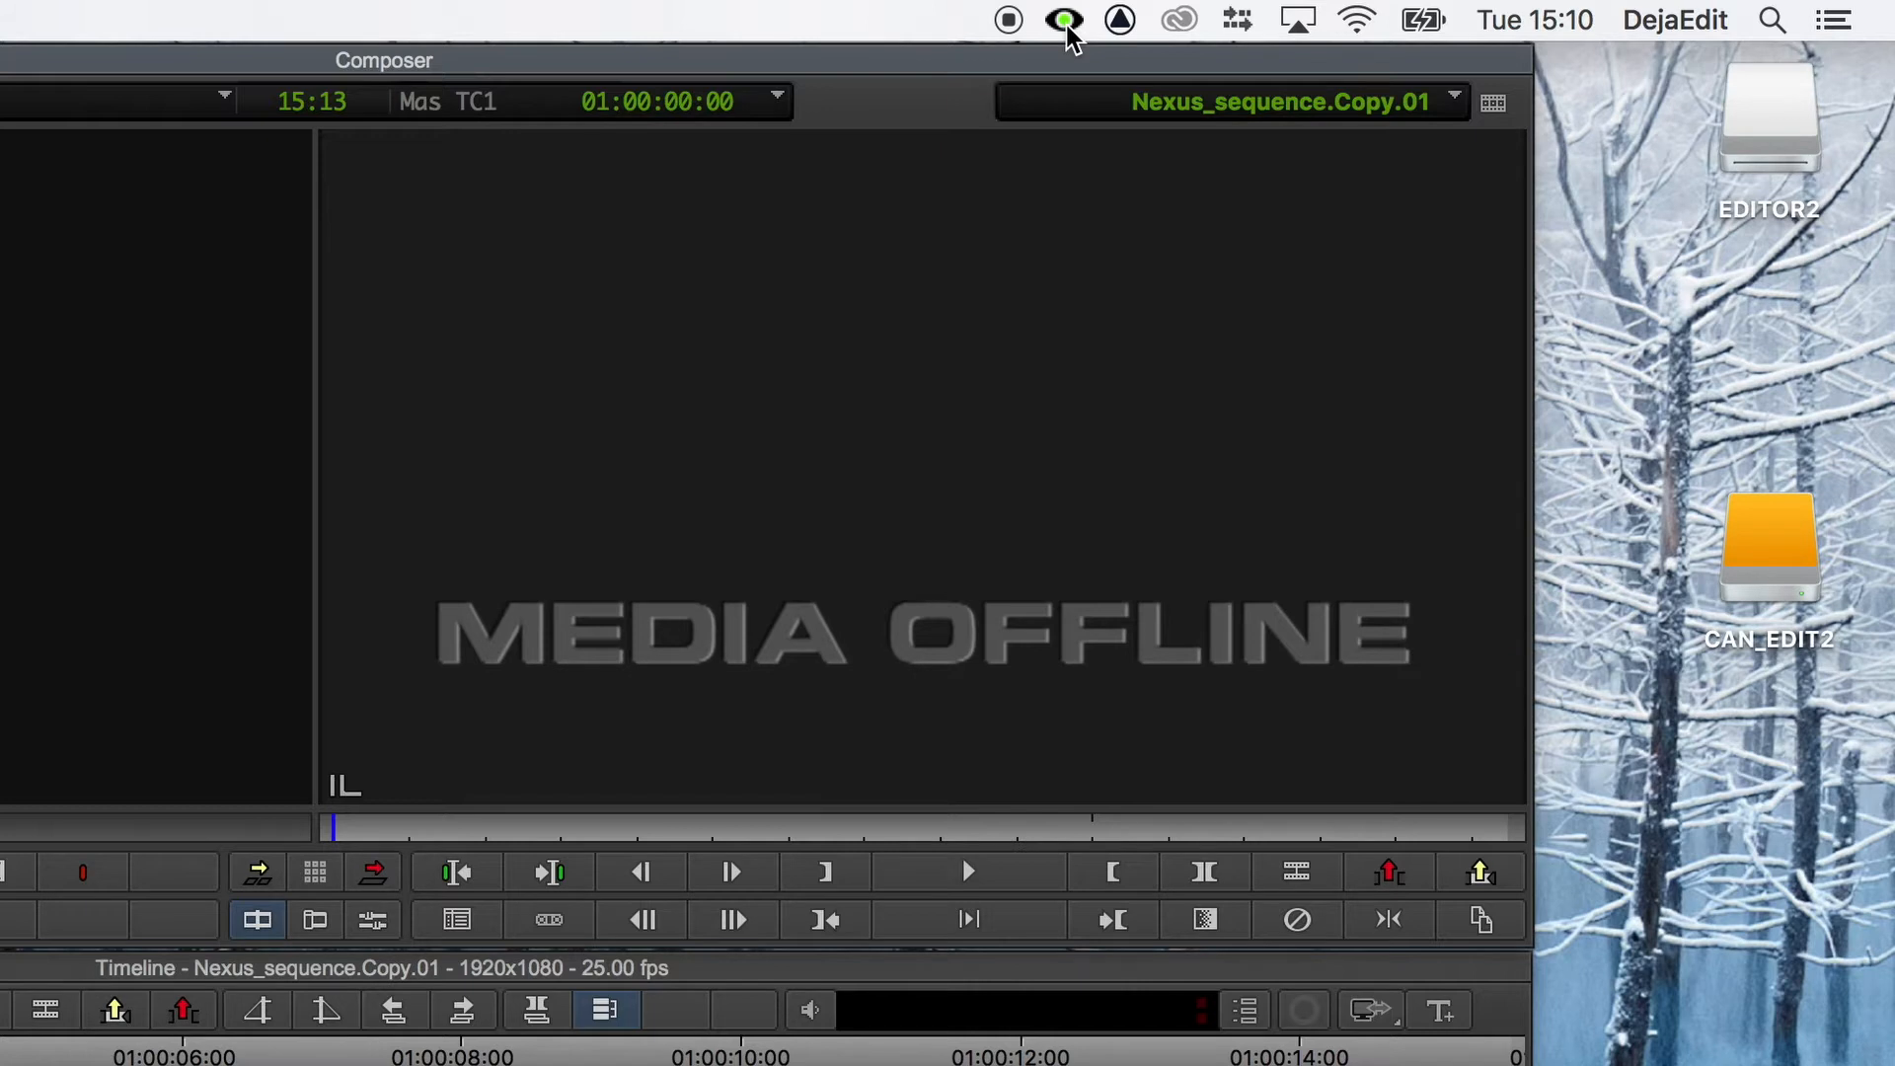
- Run a DejaEdit sync, then switch briefly to Finder and back to Media Composer to refresh the sequence's media
left_click(1066, 25)
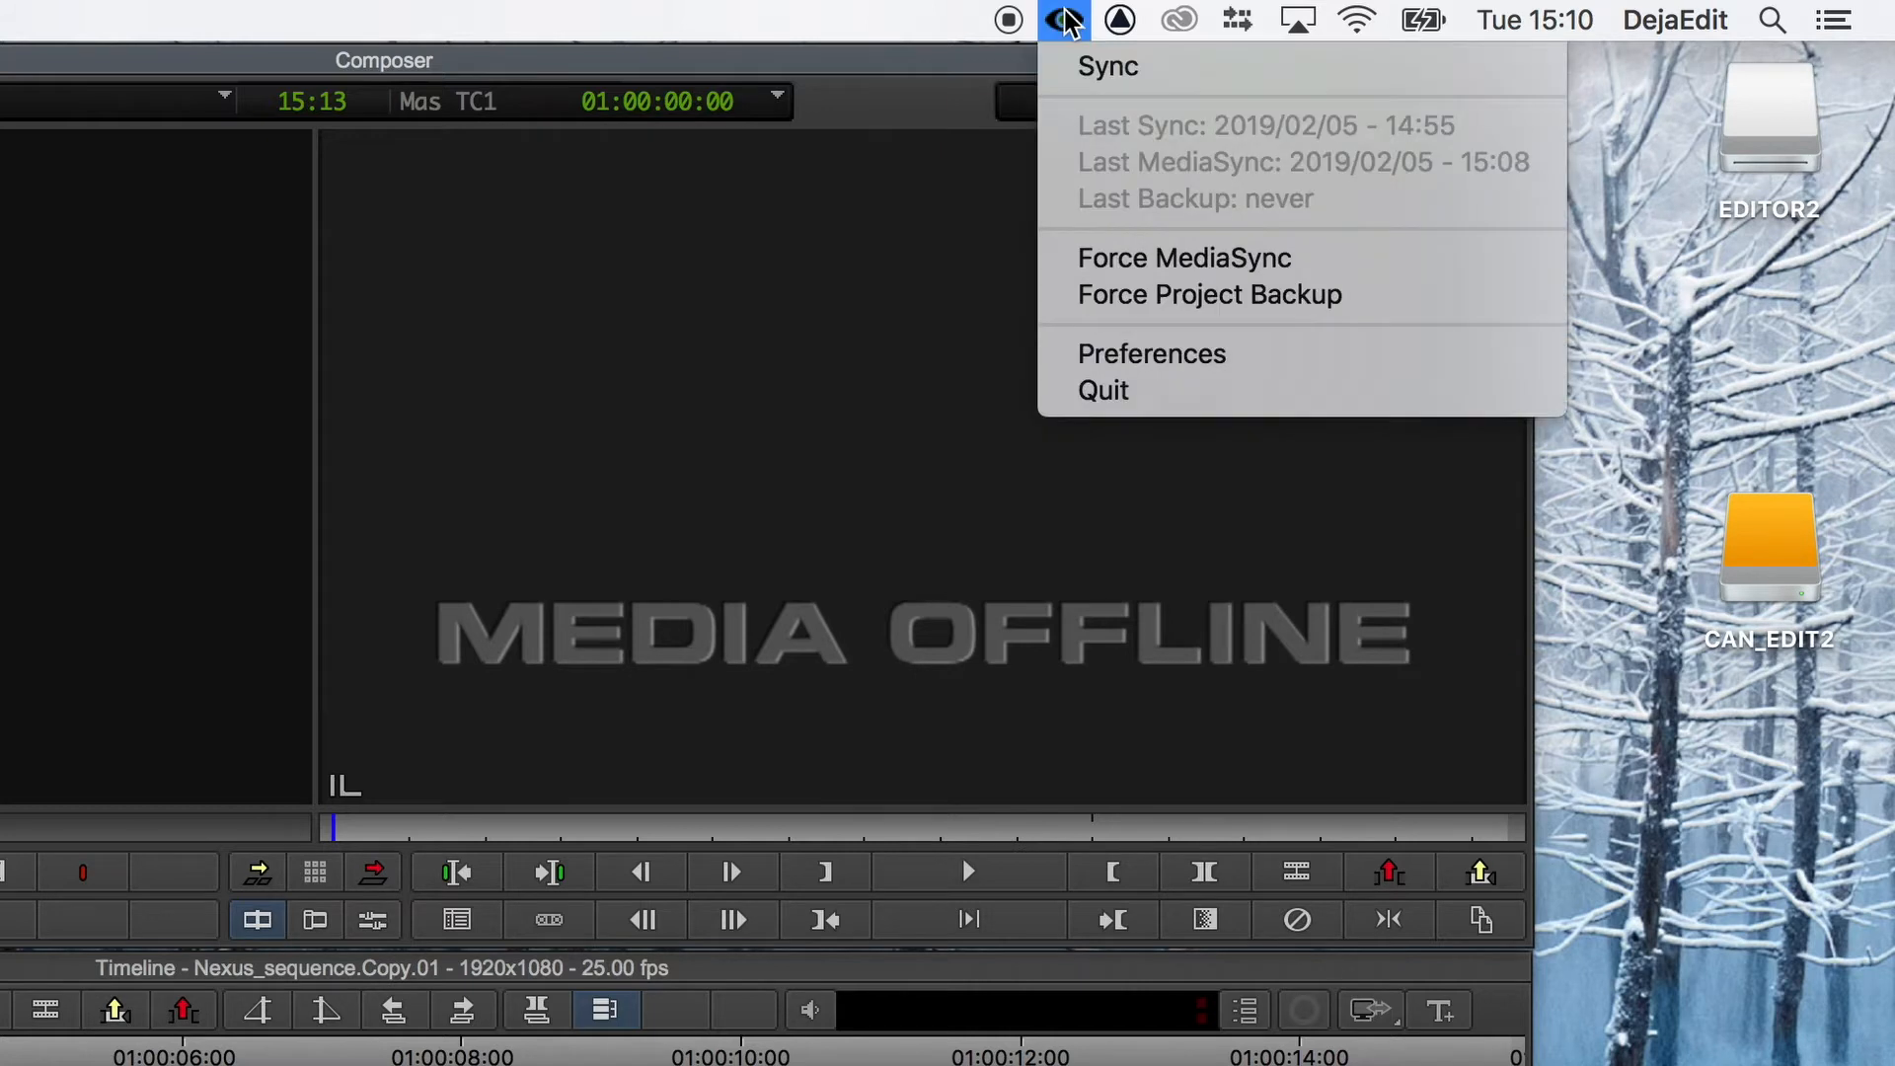
left_click(1095, 72)
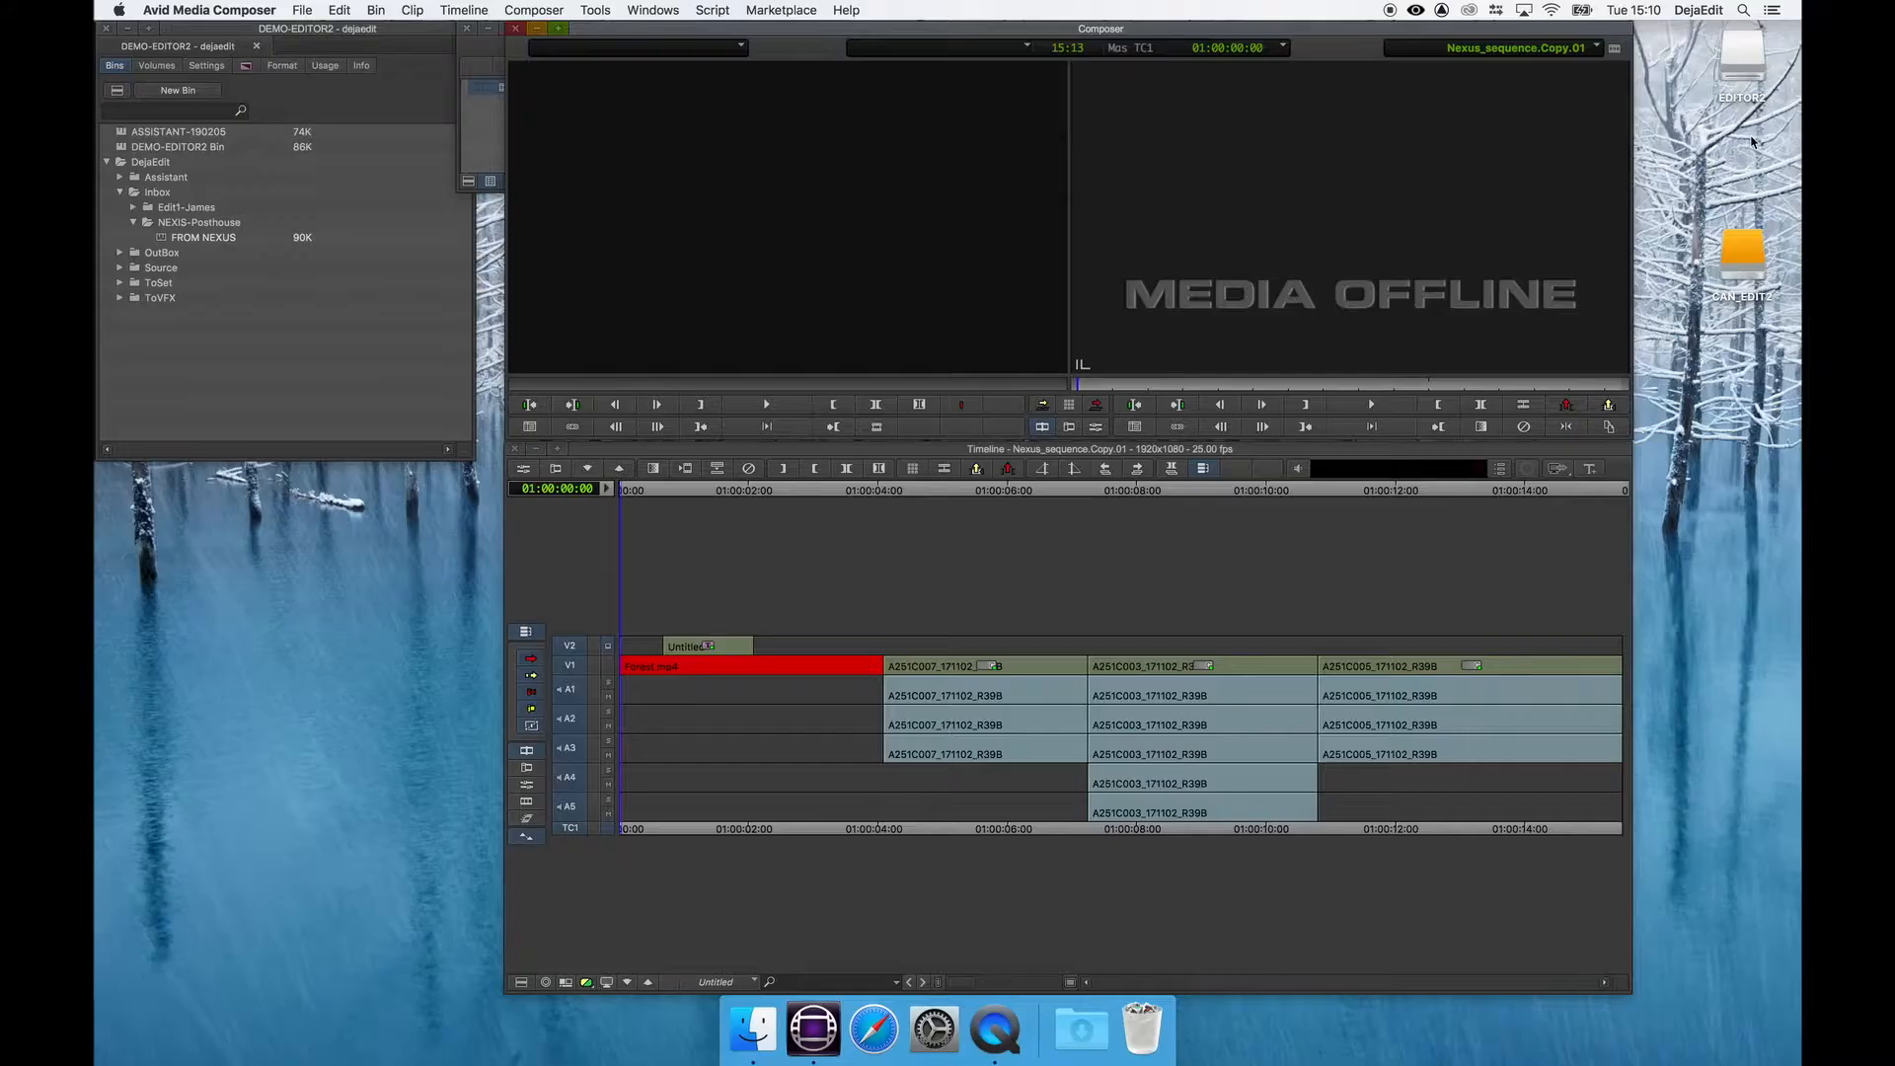
left_click(776, 1046)
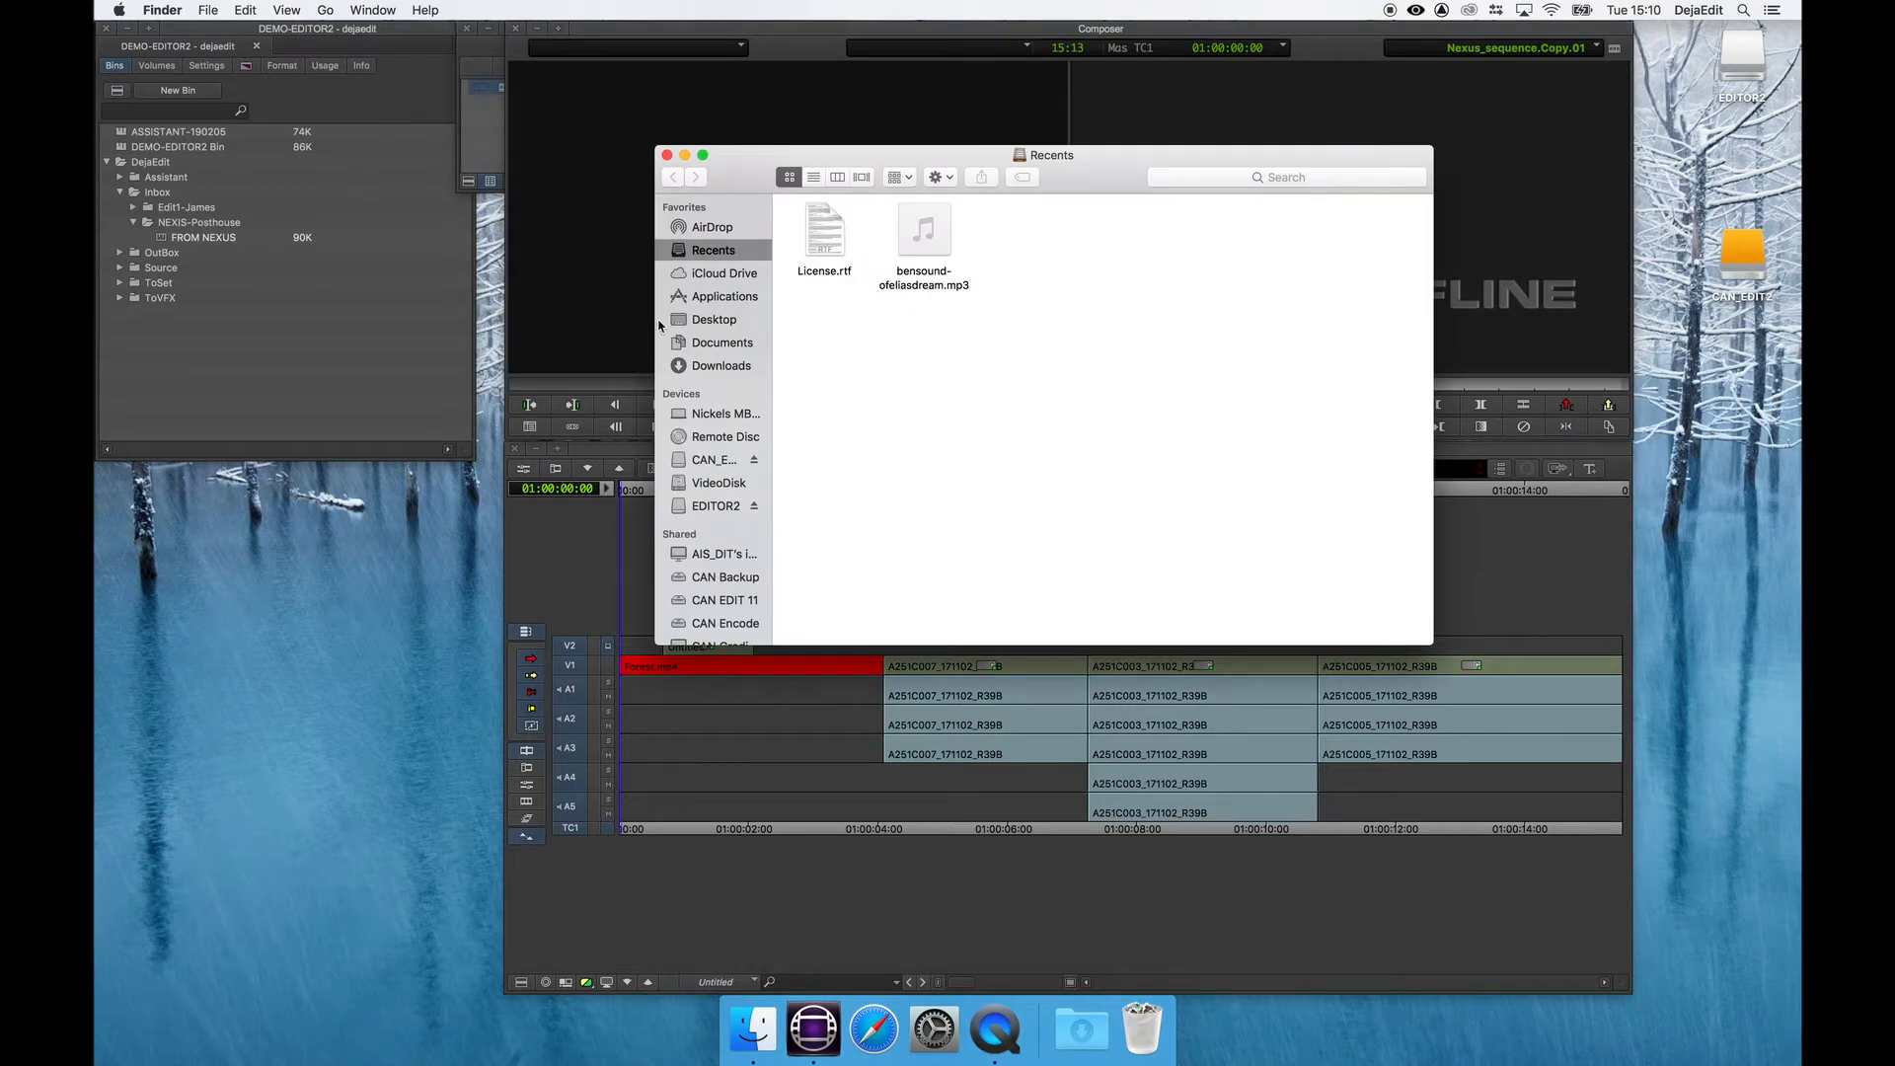
left_click(668, 155)
left_click(774, 530)
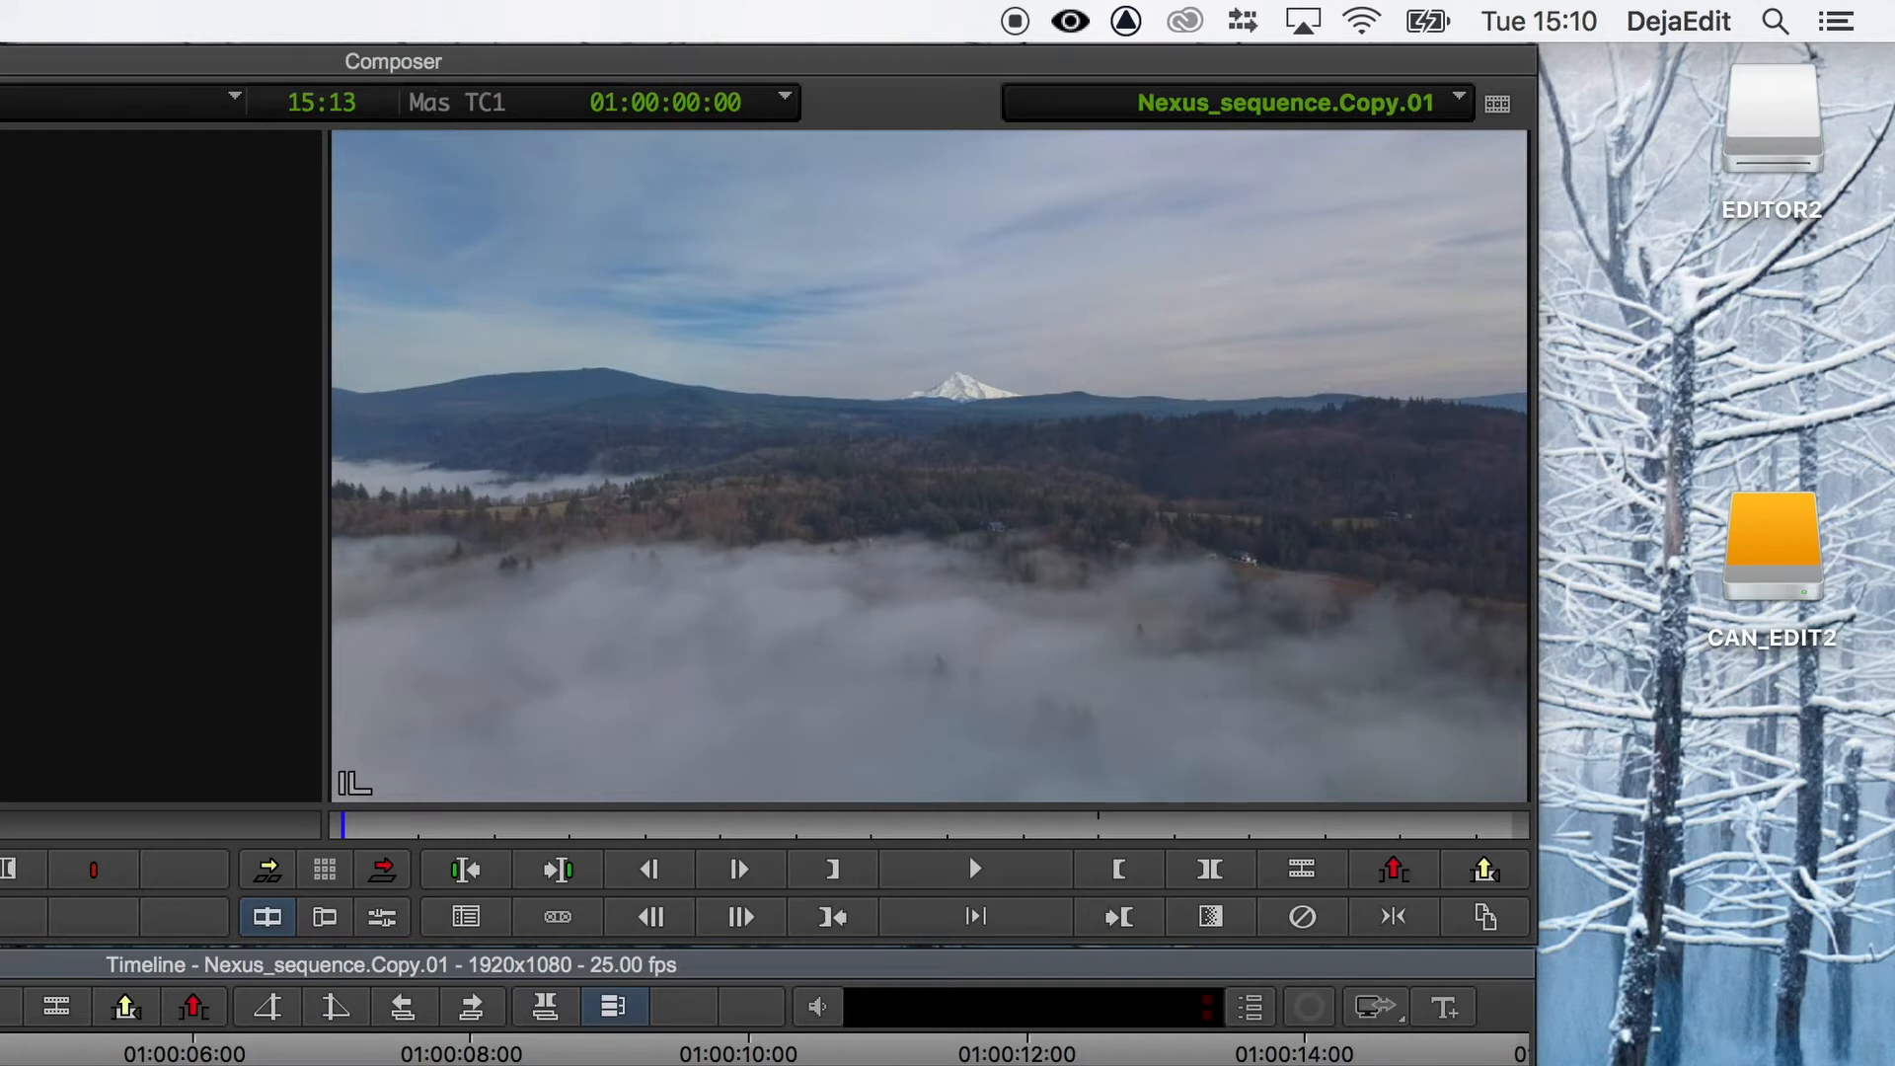
- Force a DejaEdit MediaSync on the editor's workstation
left_click(1070, 21)
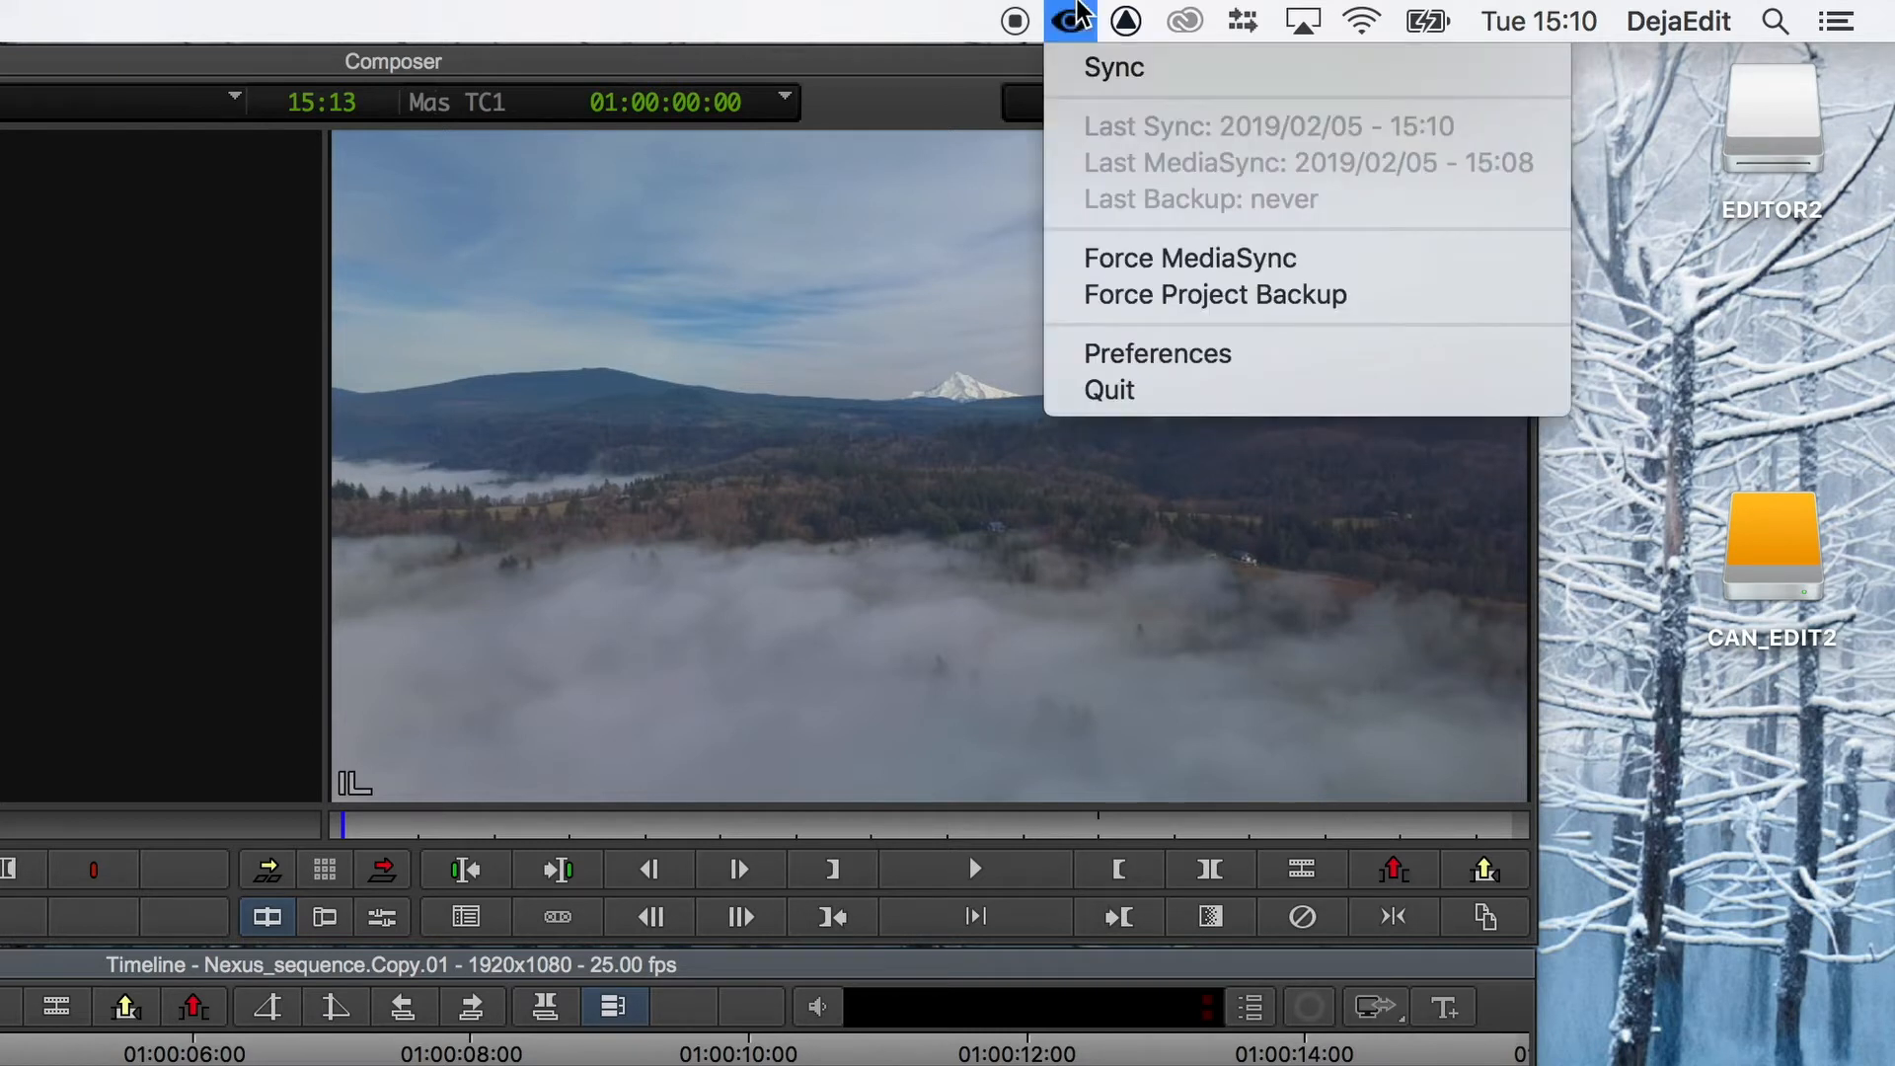
left_click(1125, 258)
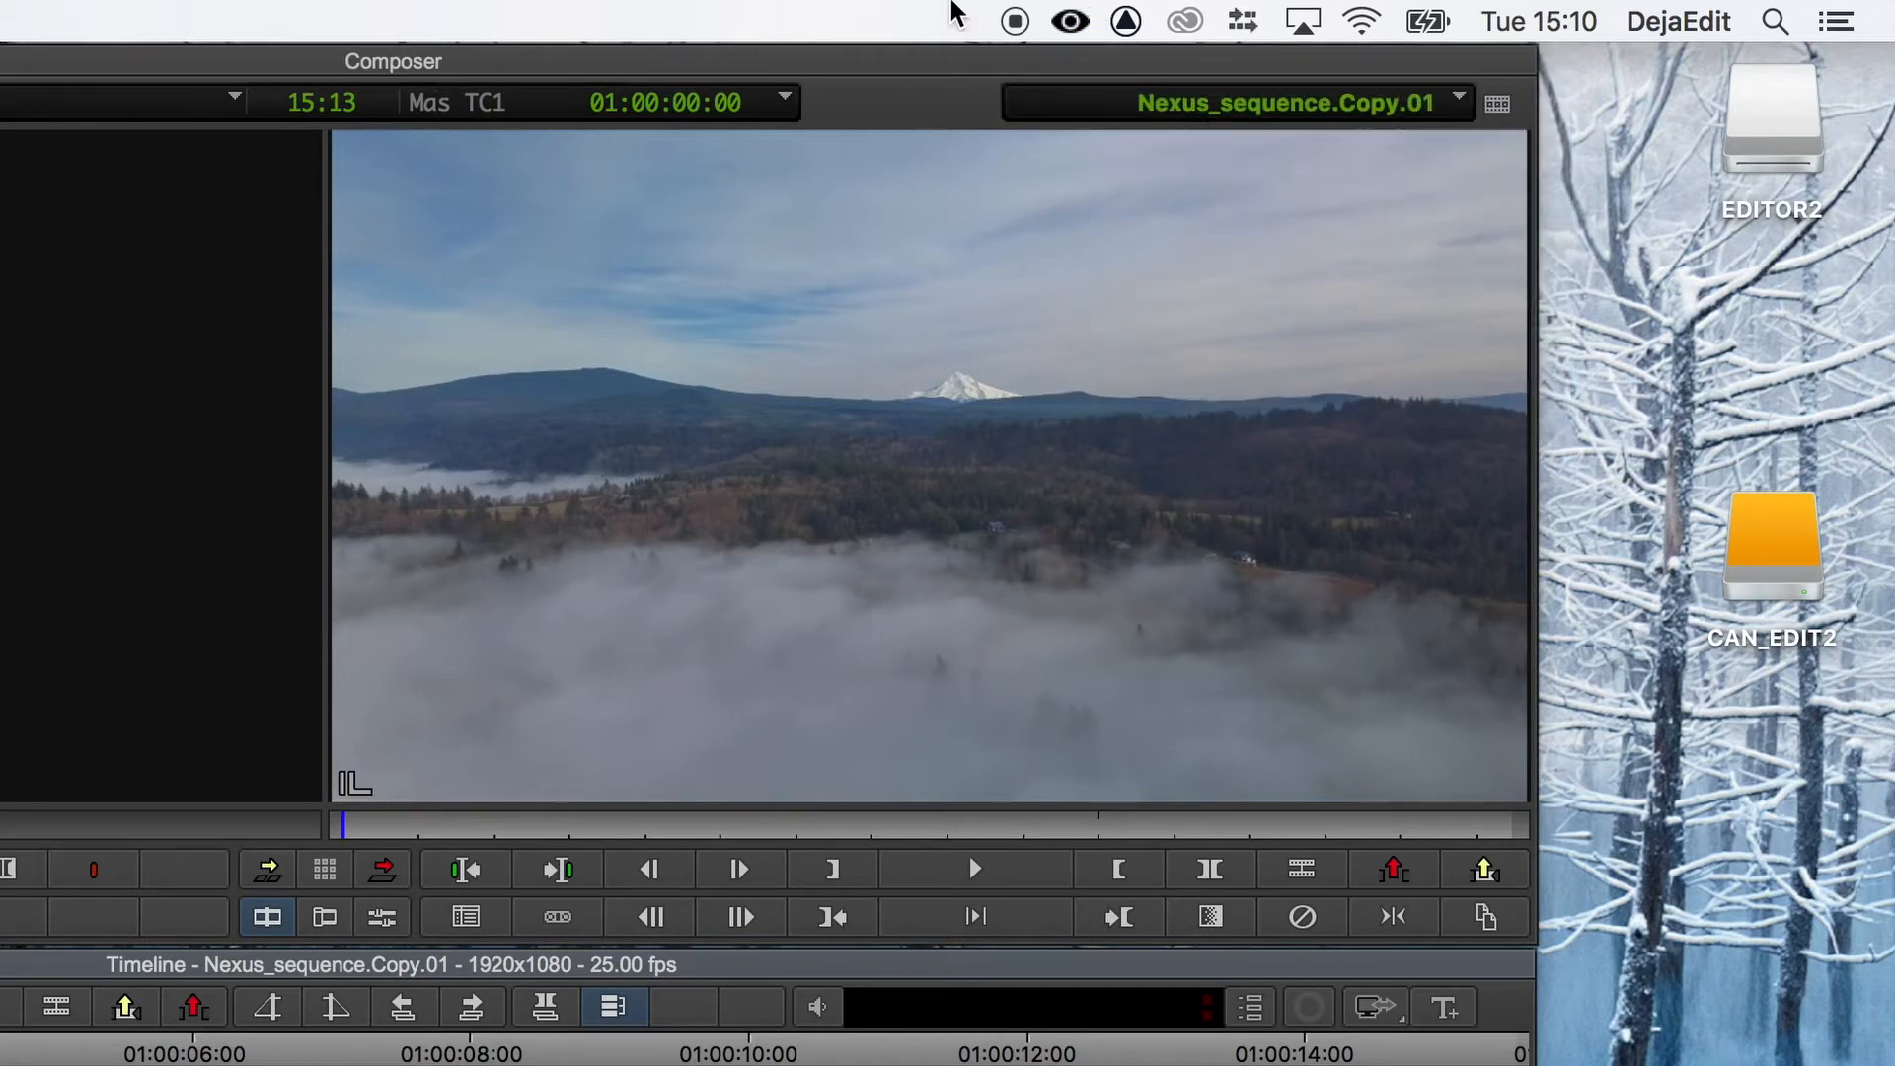
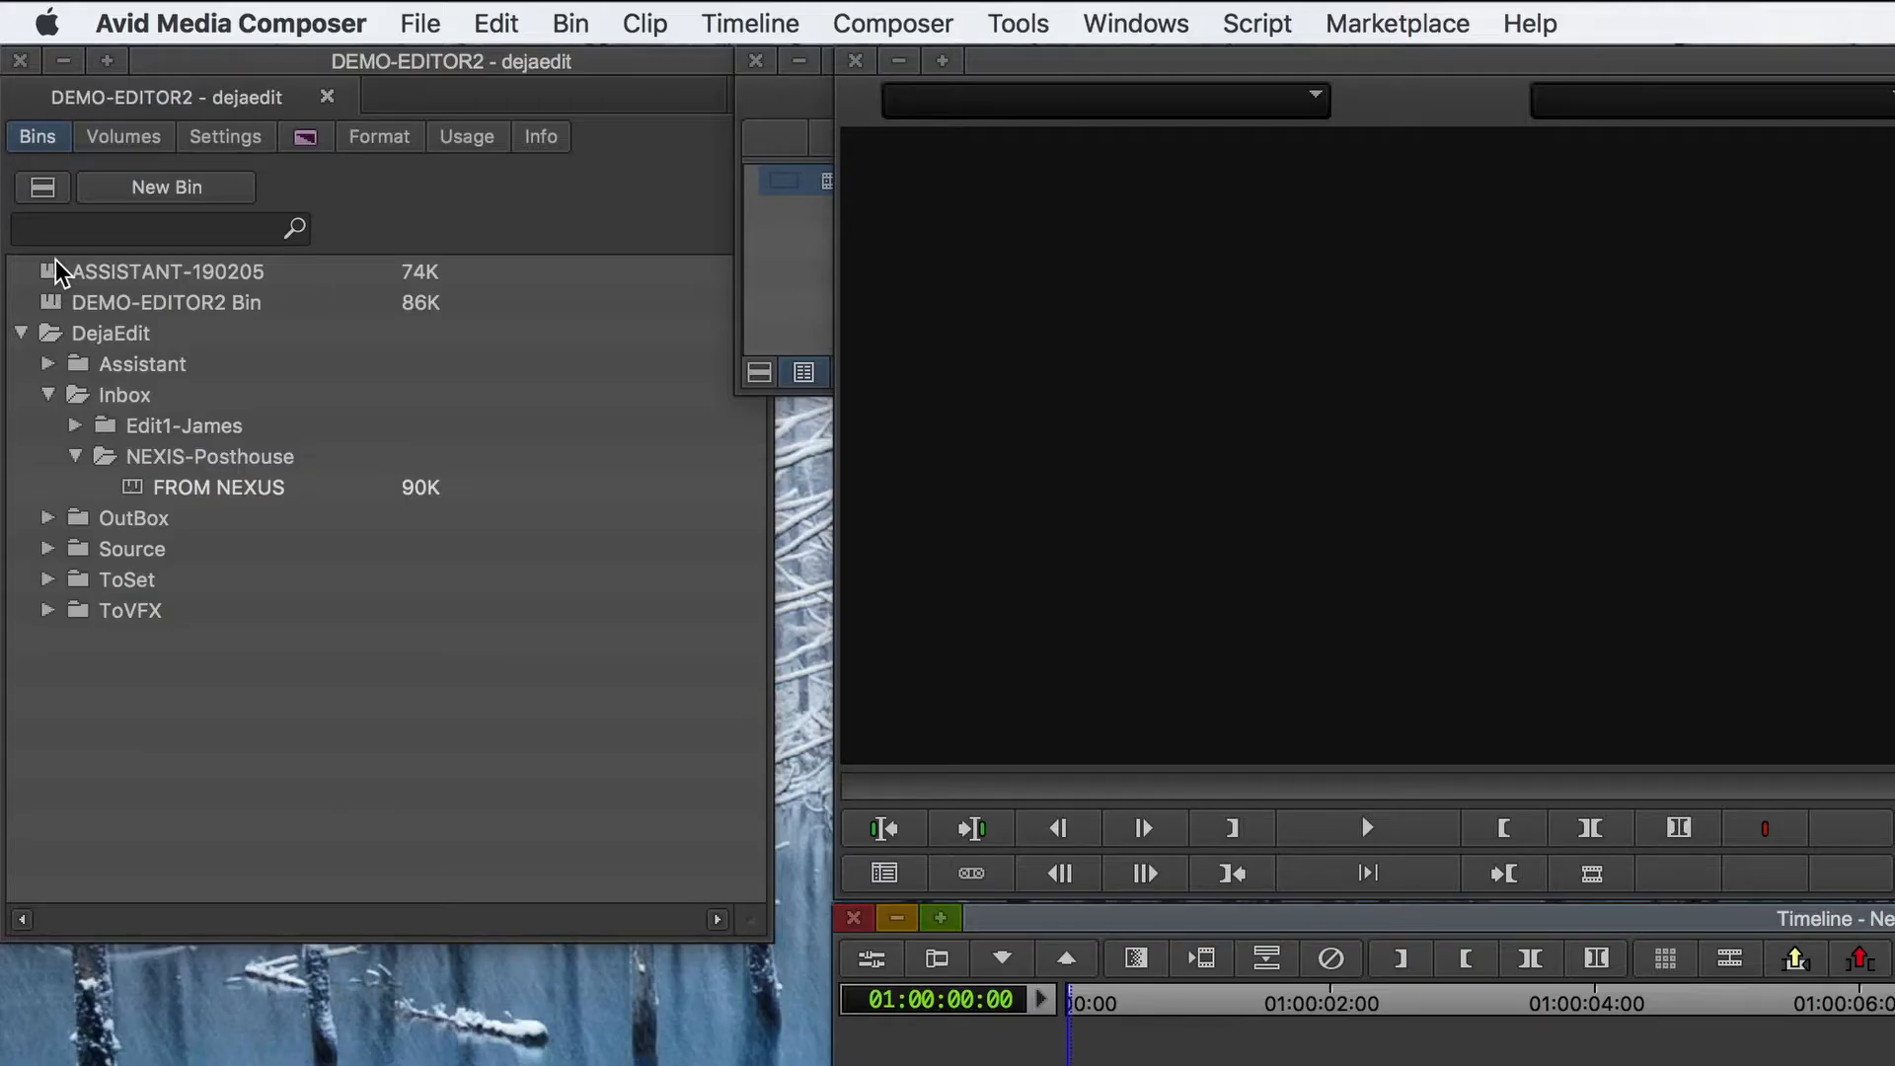
- Create a new bin with its default name in the DEMO-EDITOR2 project and start a media import into it
left_click(89, 102)
left_click(158, 192)
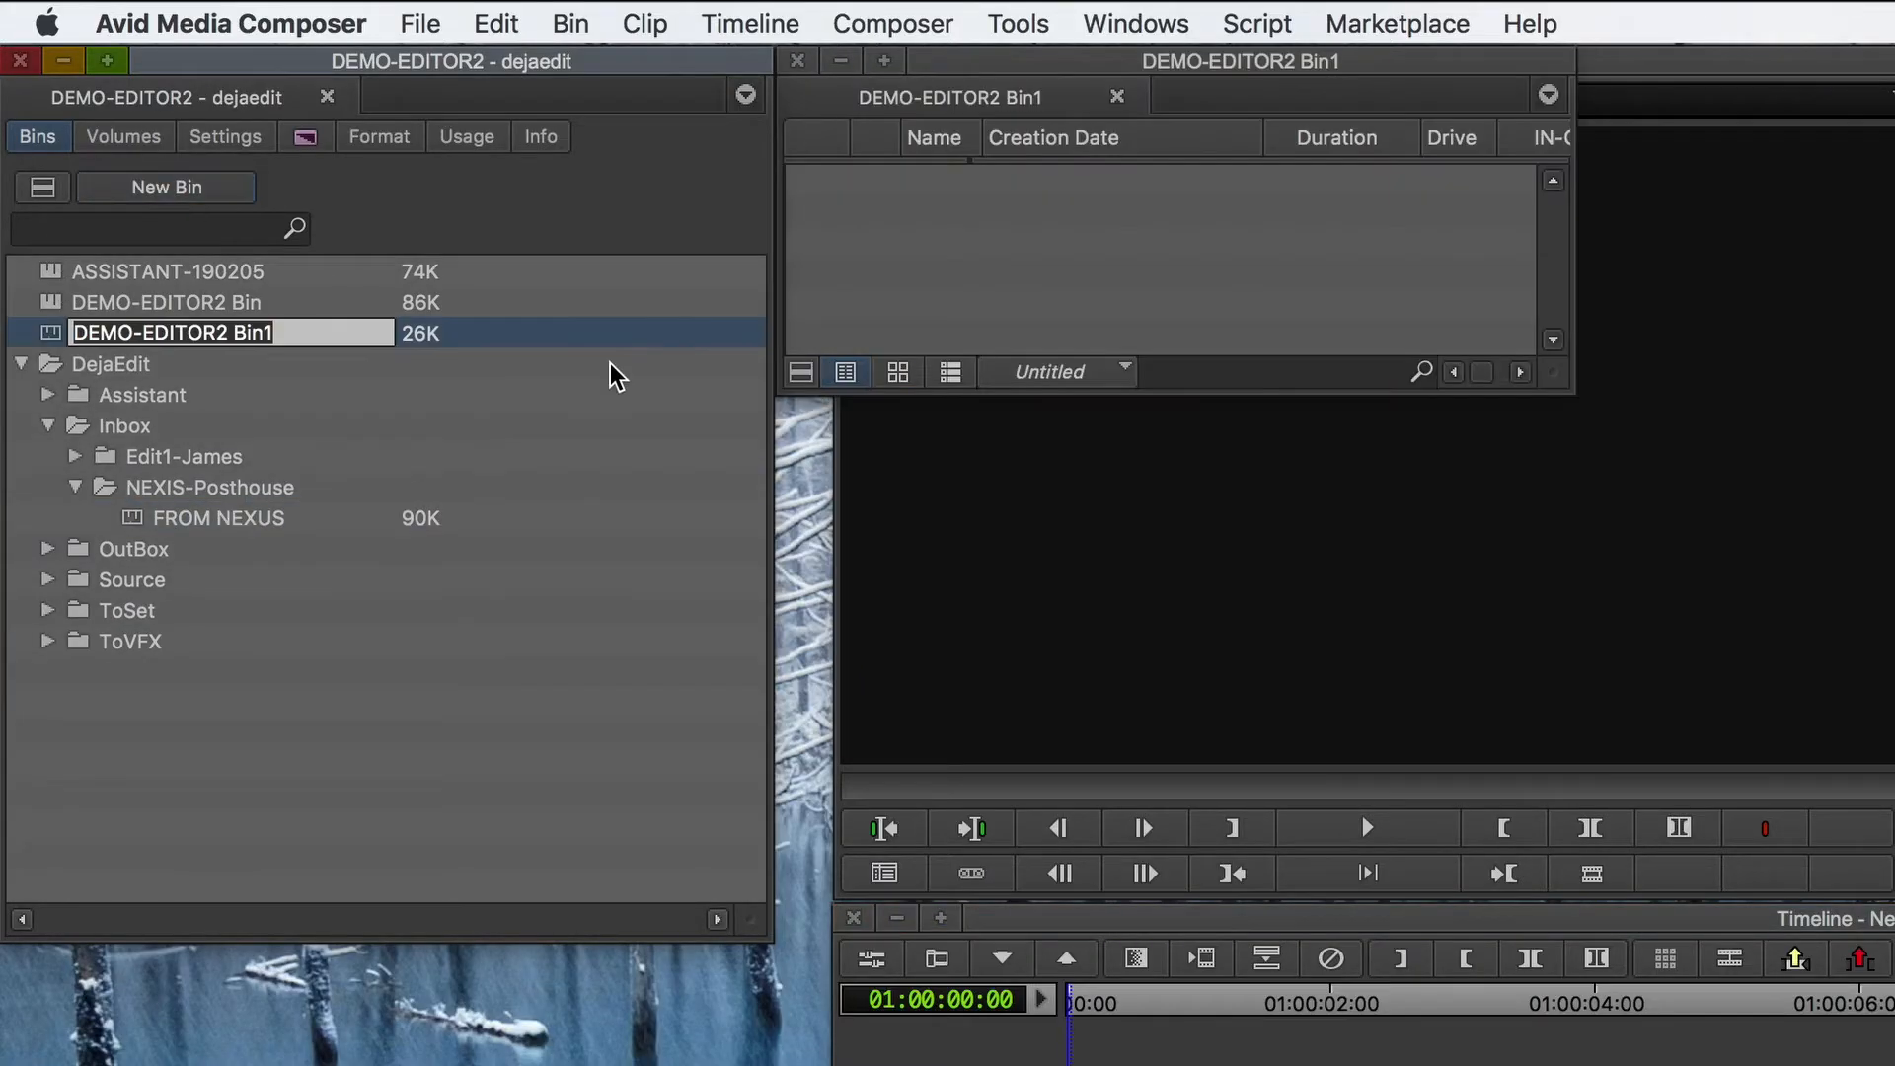
left_click(931, 287)
right_click(931, 288)
mouse_move(1130, 336)
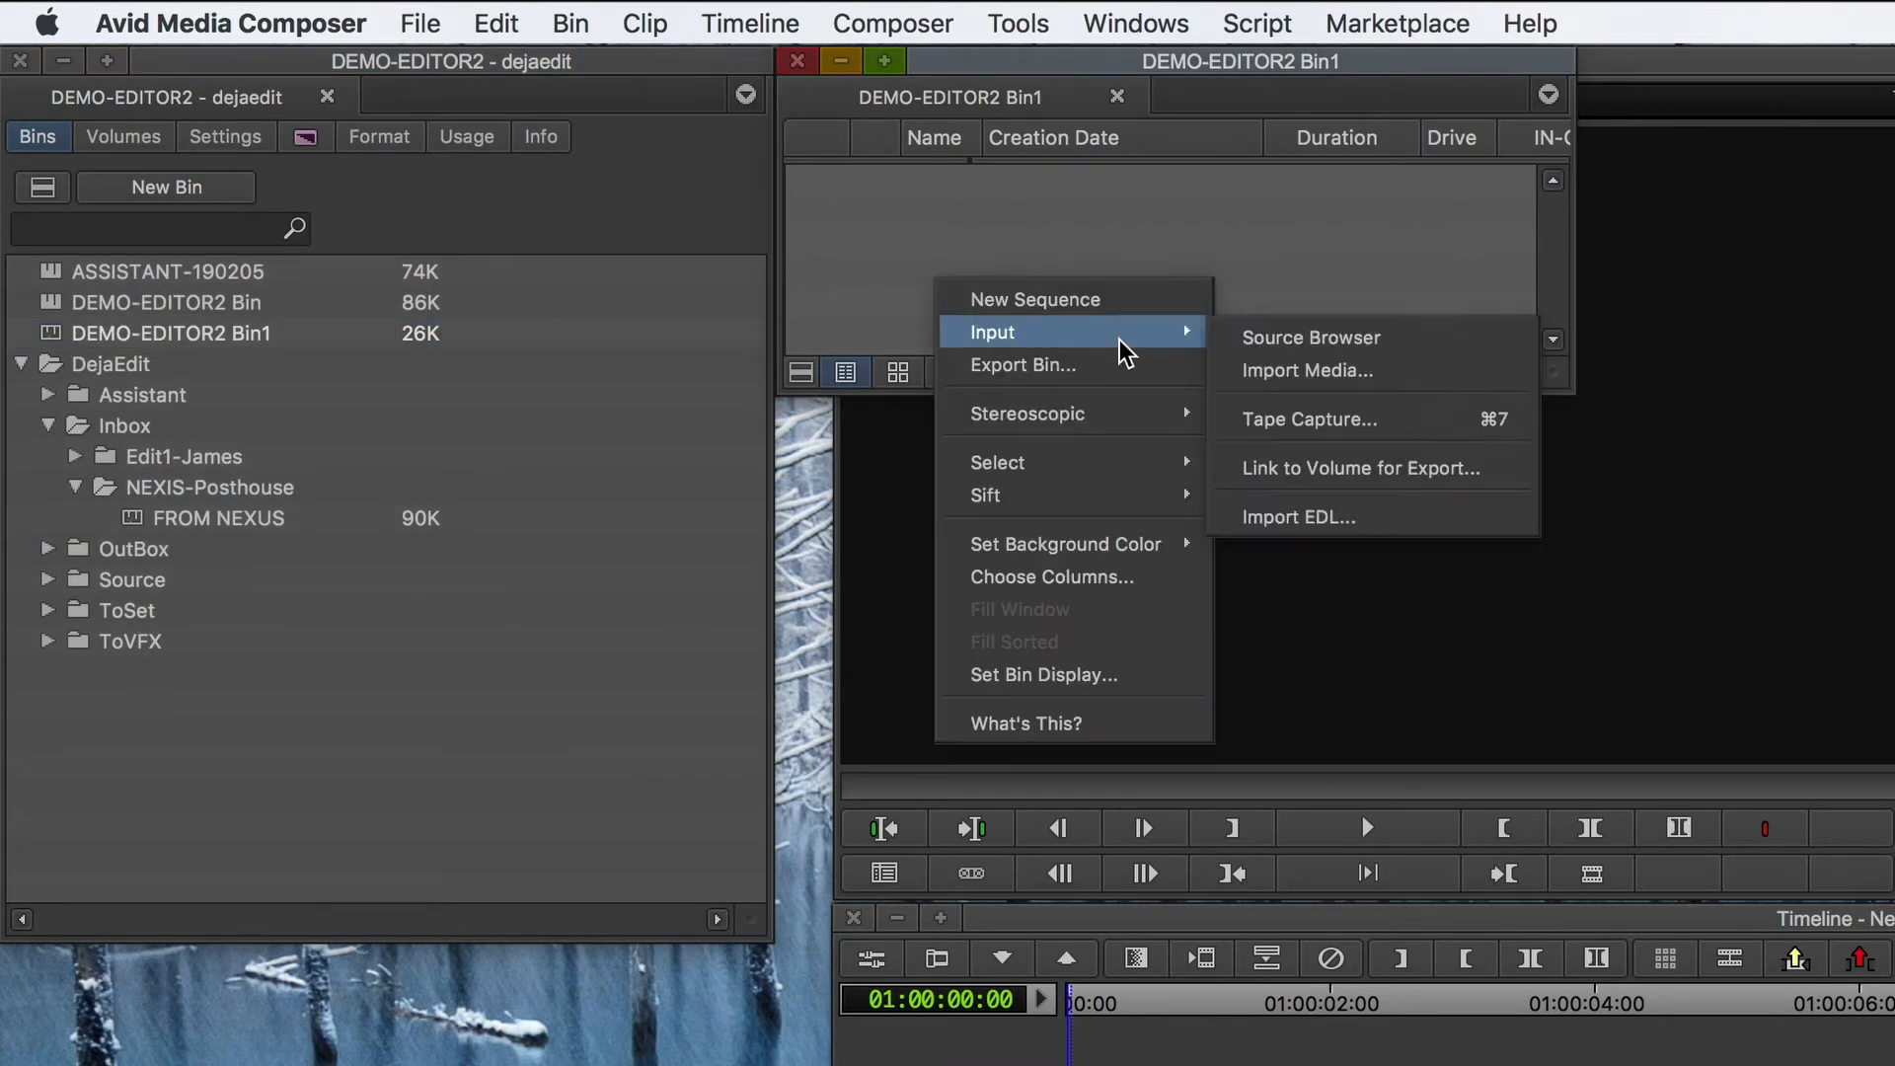
left_click(1360, 371)
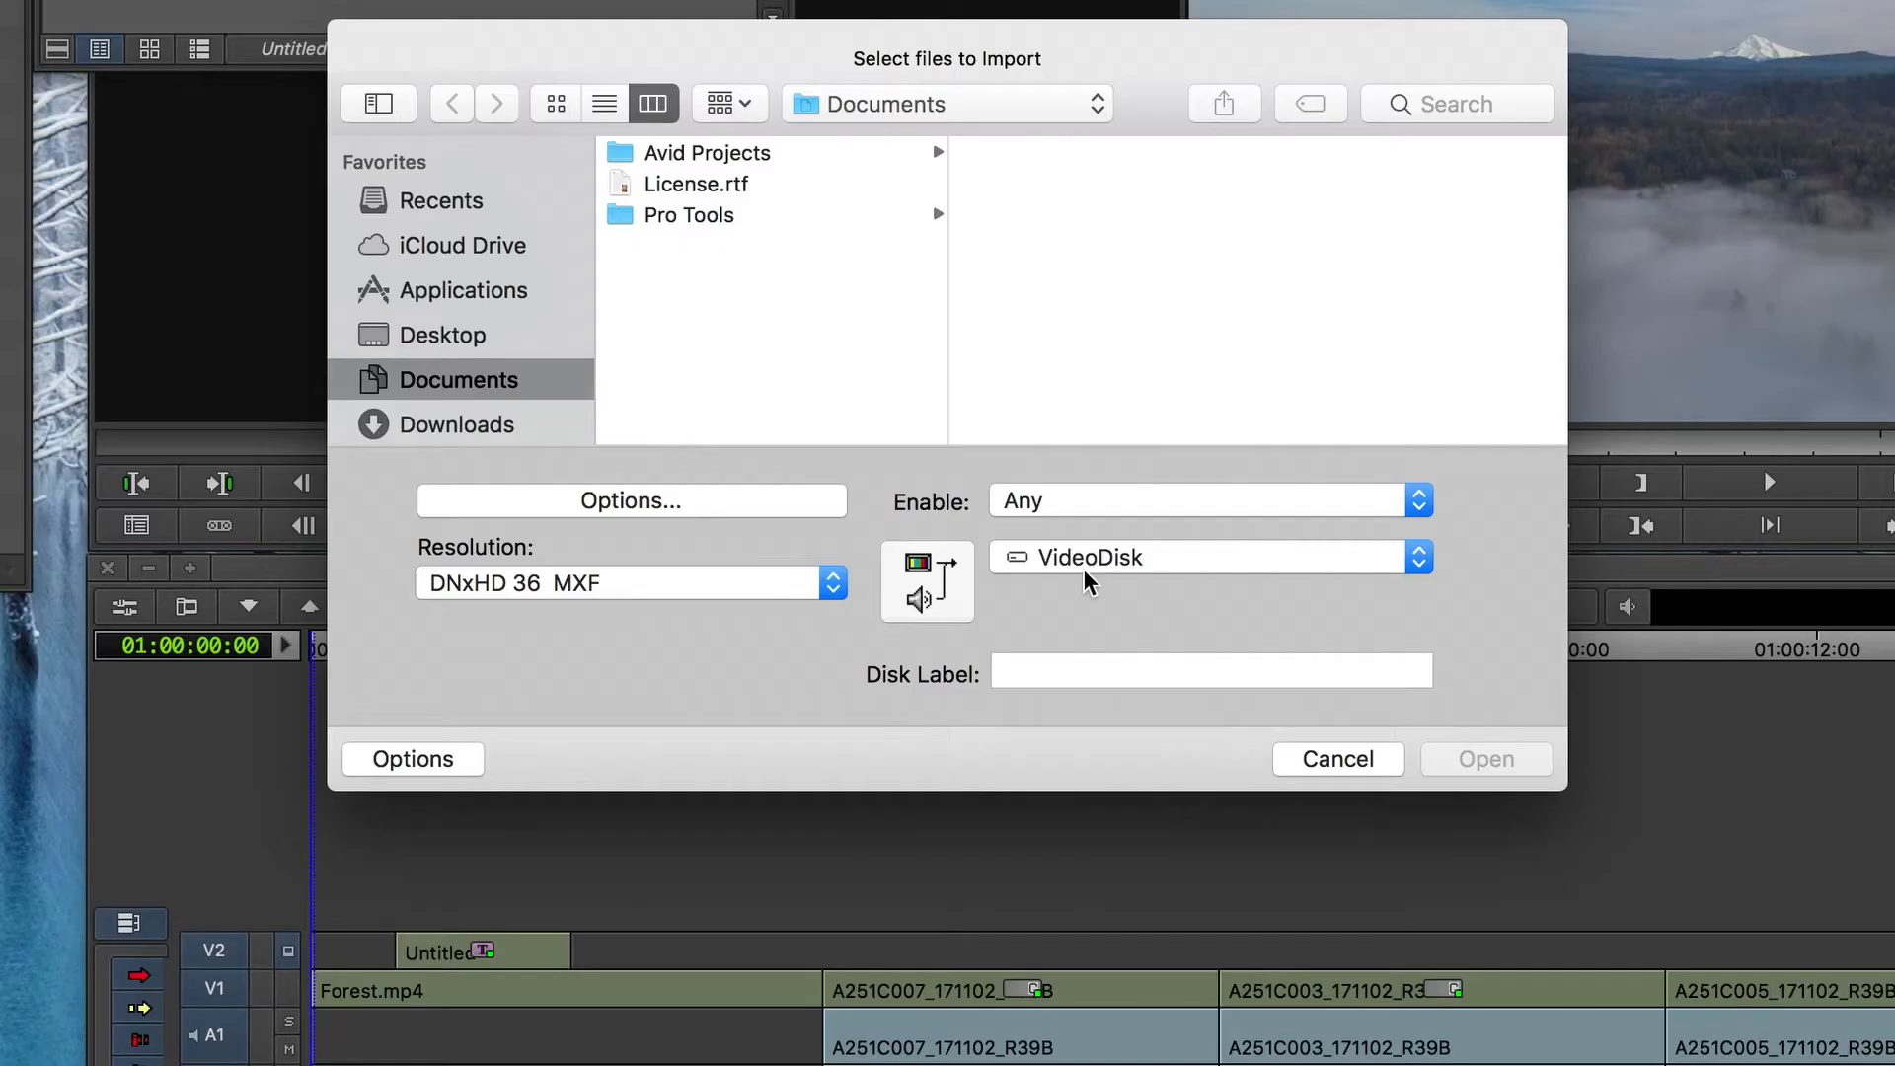
- Import bensound-ofeliasdream.mp3 from the Desktop with EDITOR2 as the target drive, and play the sequence containing the music
left_click(1086, 574)
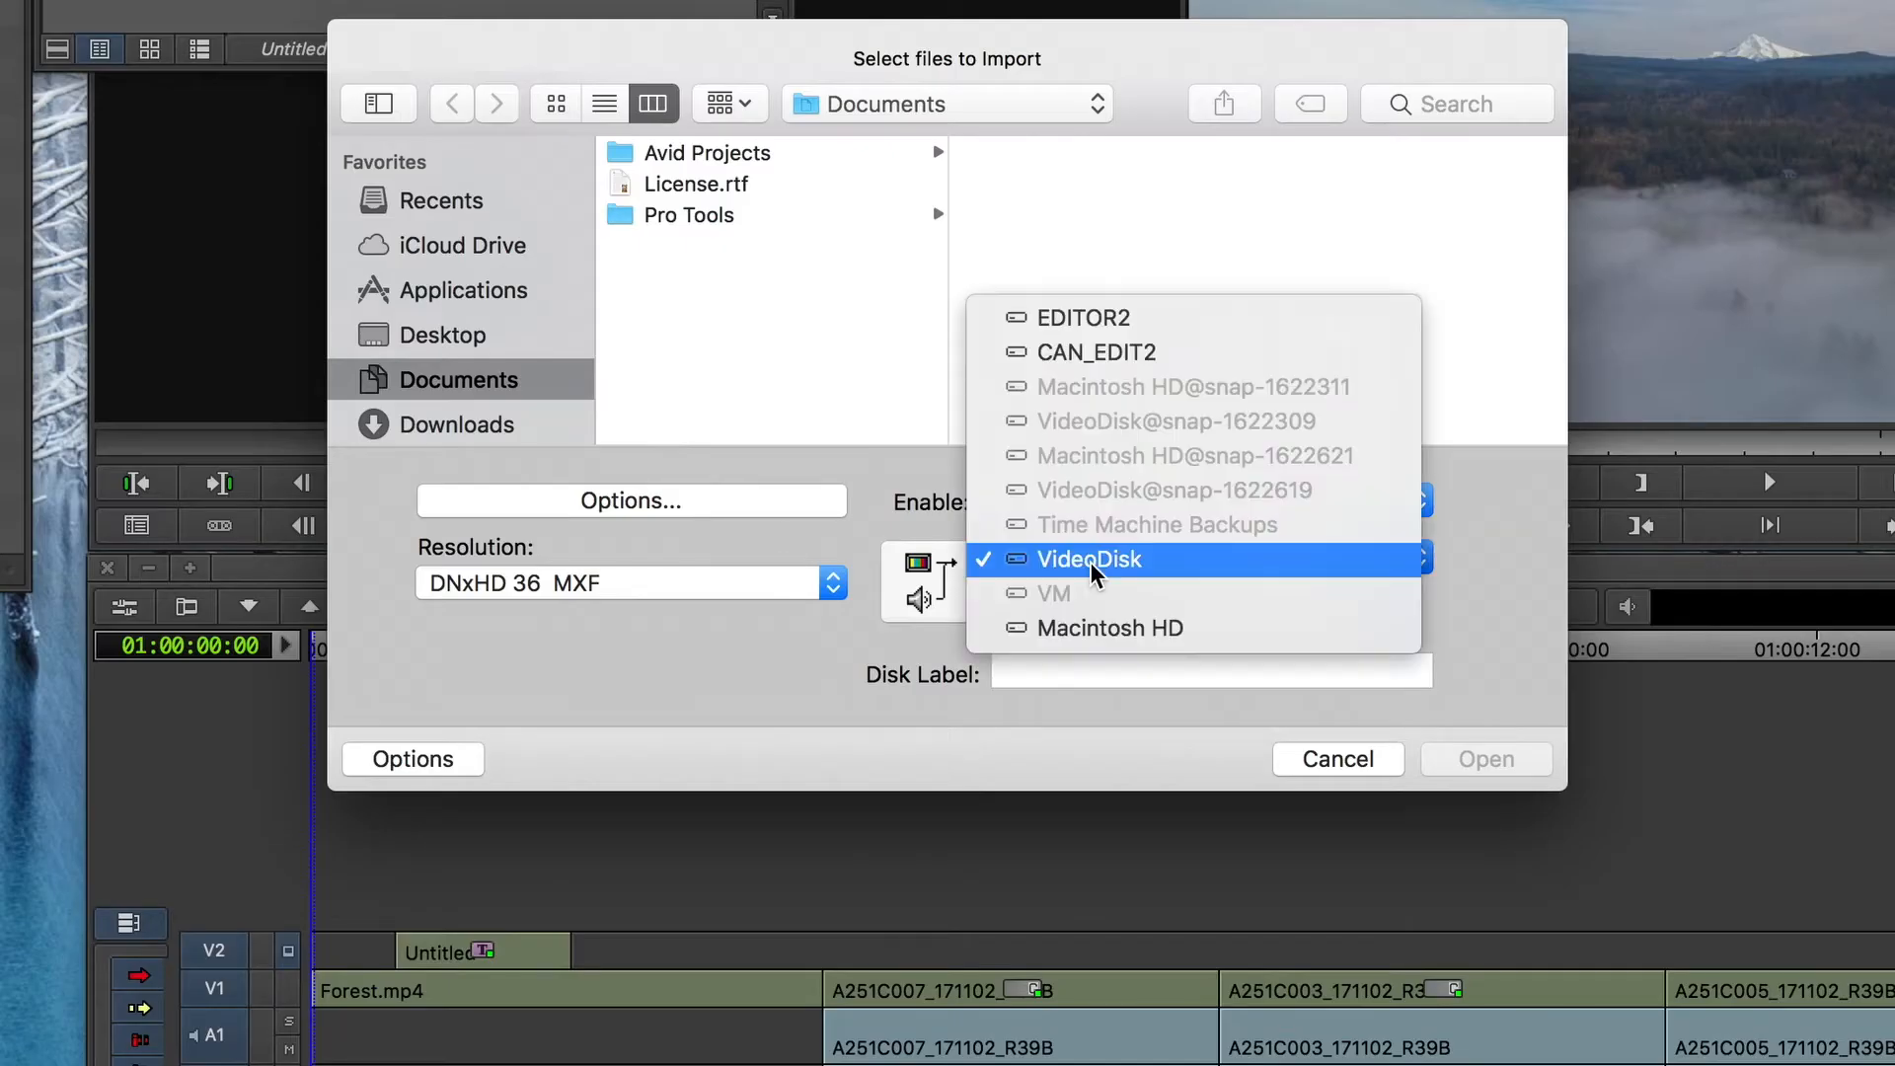
left_click(1169, 331)
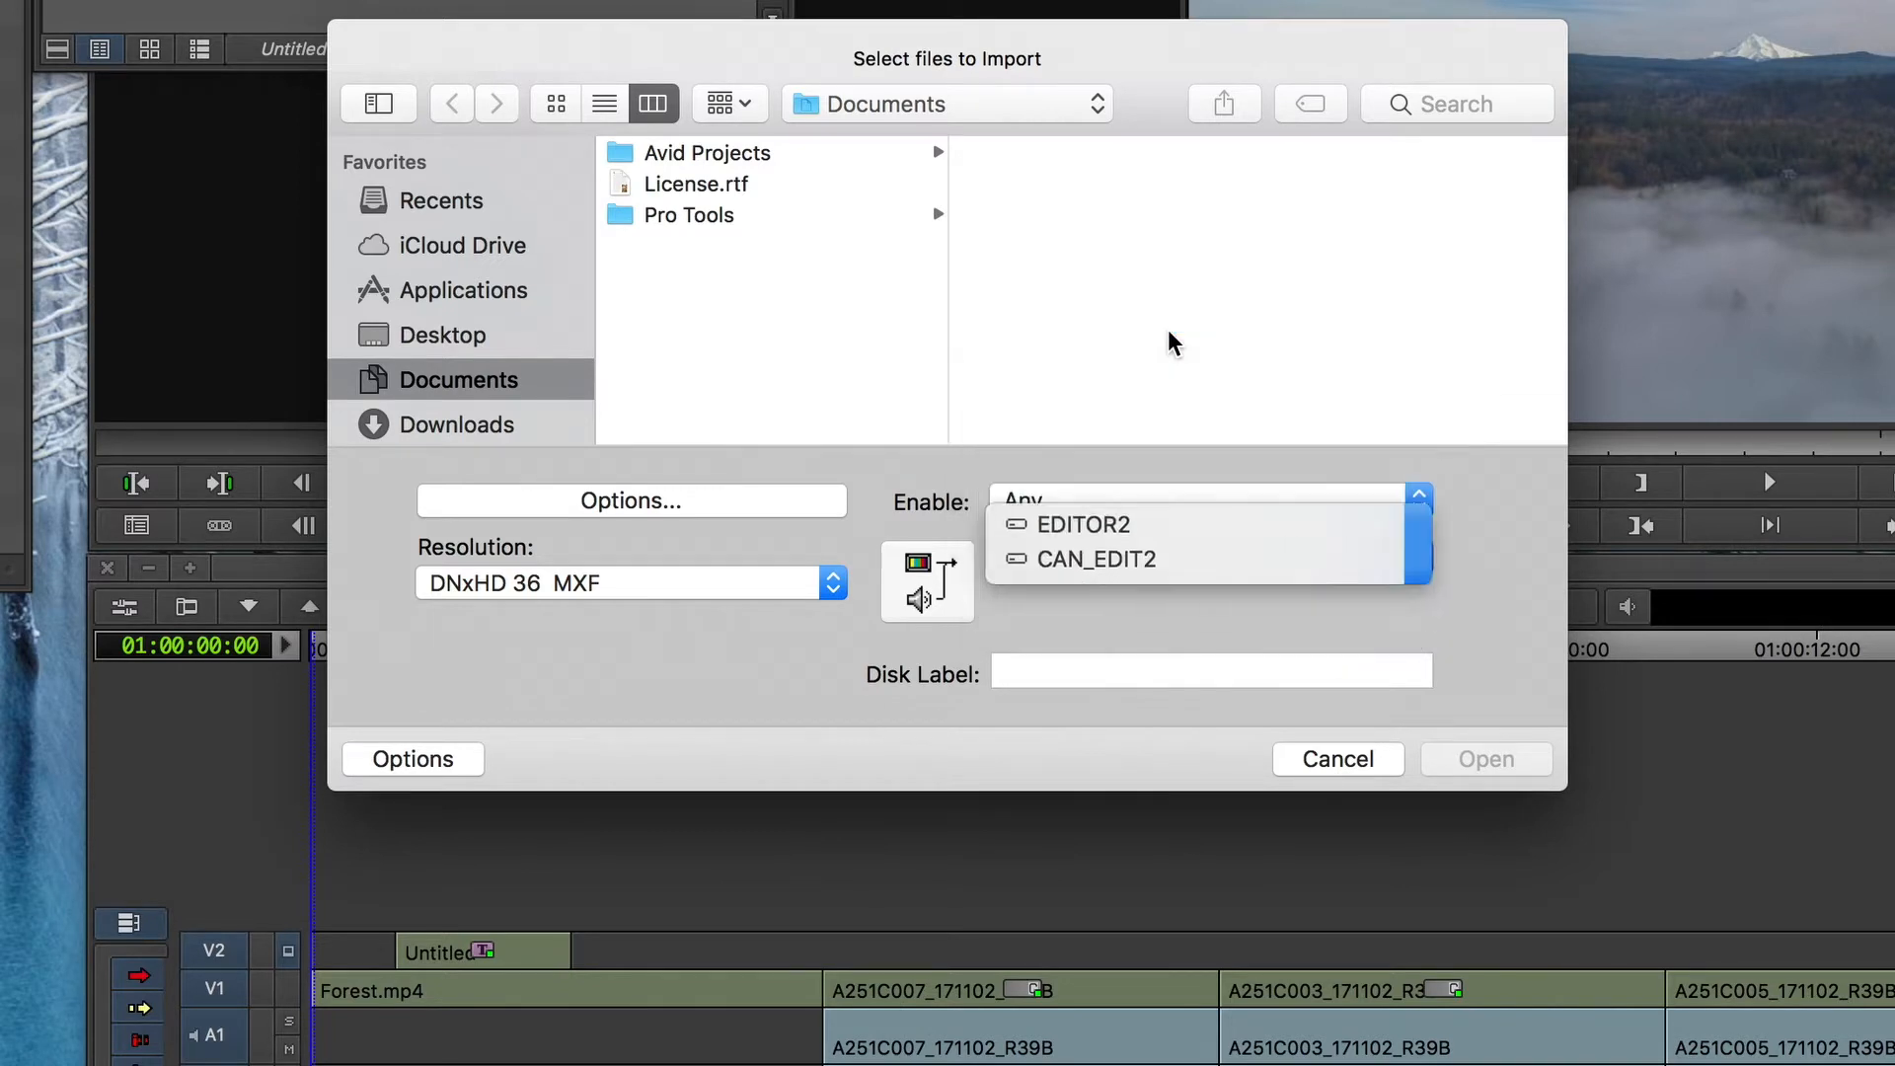
left_click(449, 335)
left_click(776, 153)
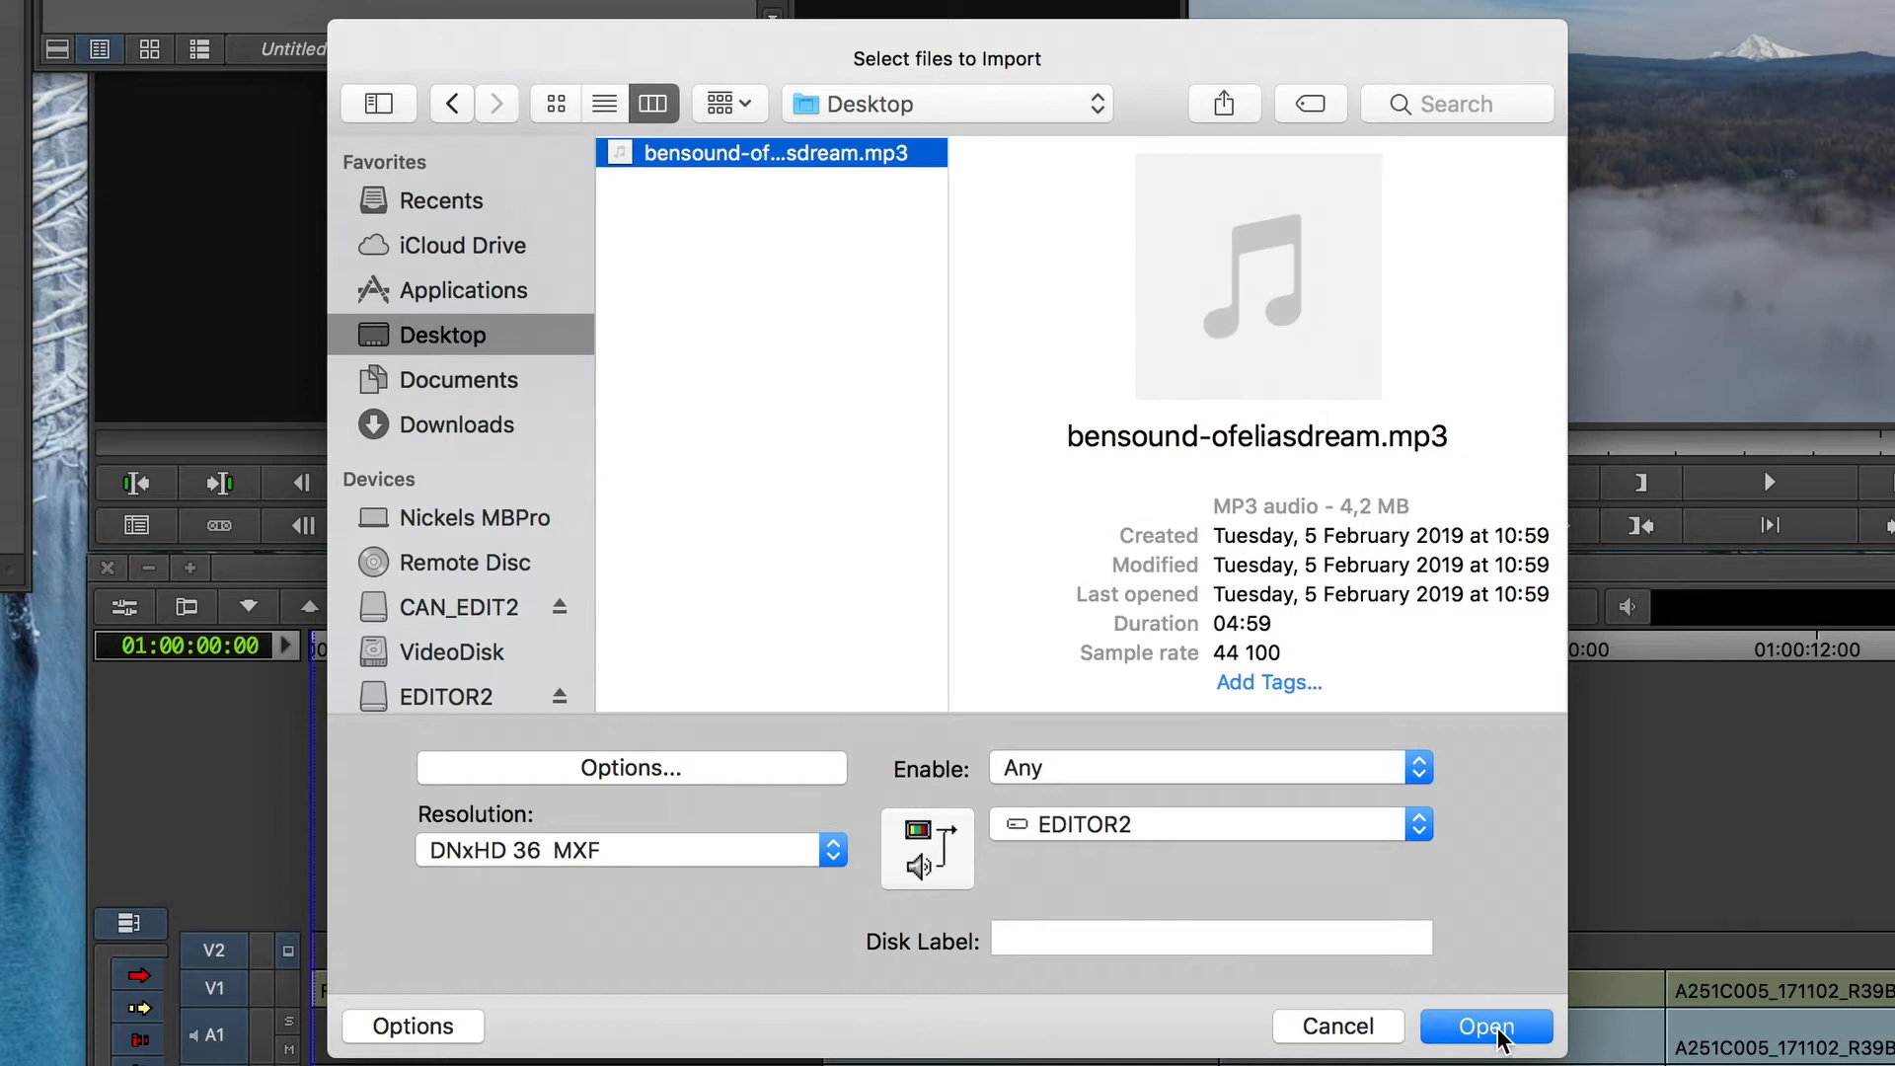
left_click(1507, 1029)
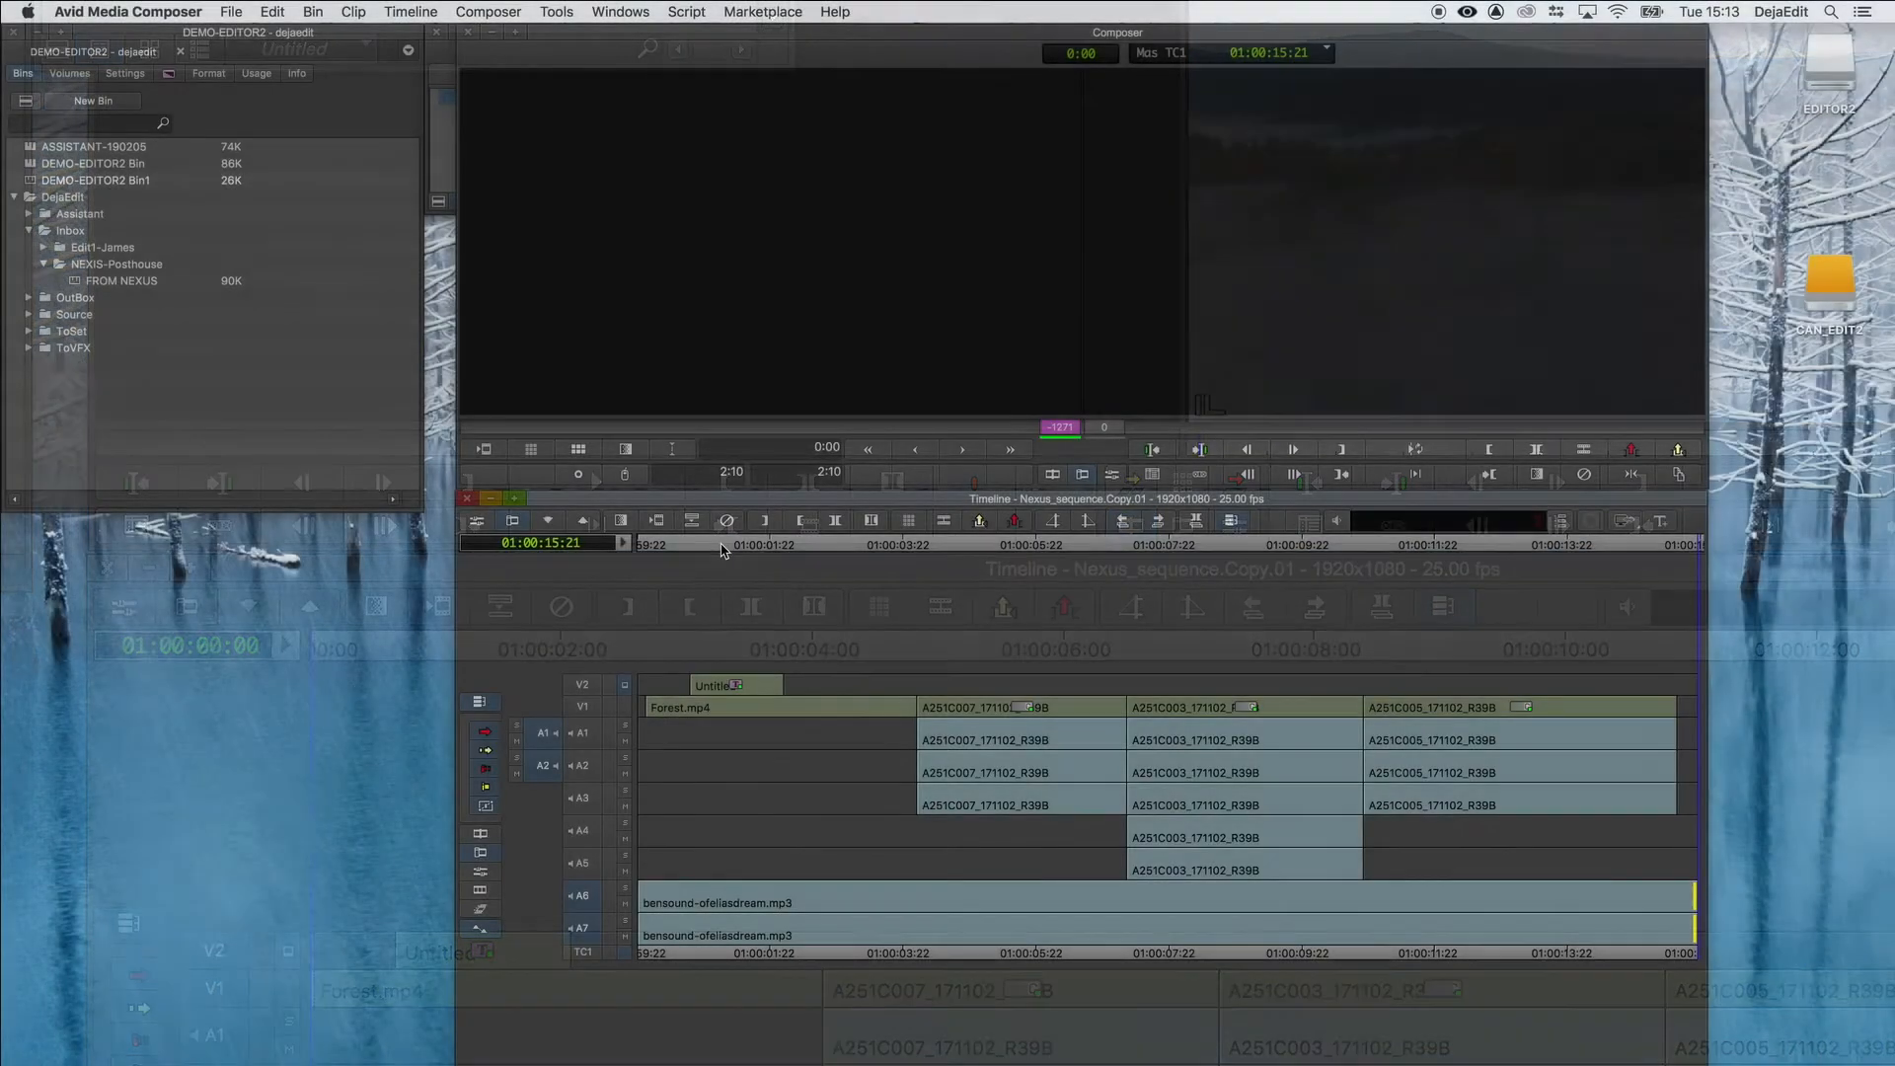
key("space")
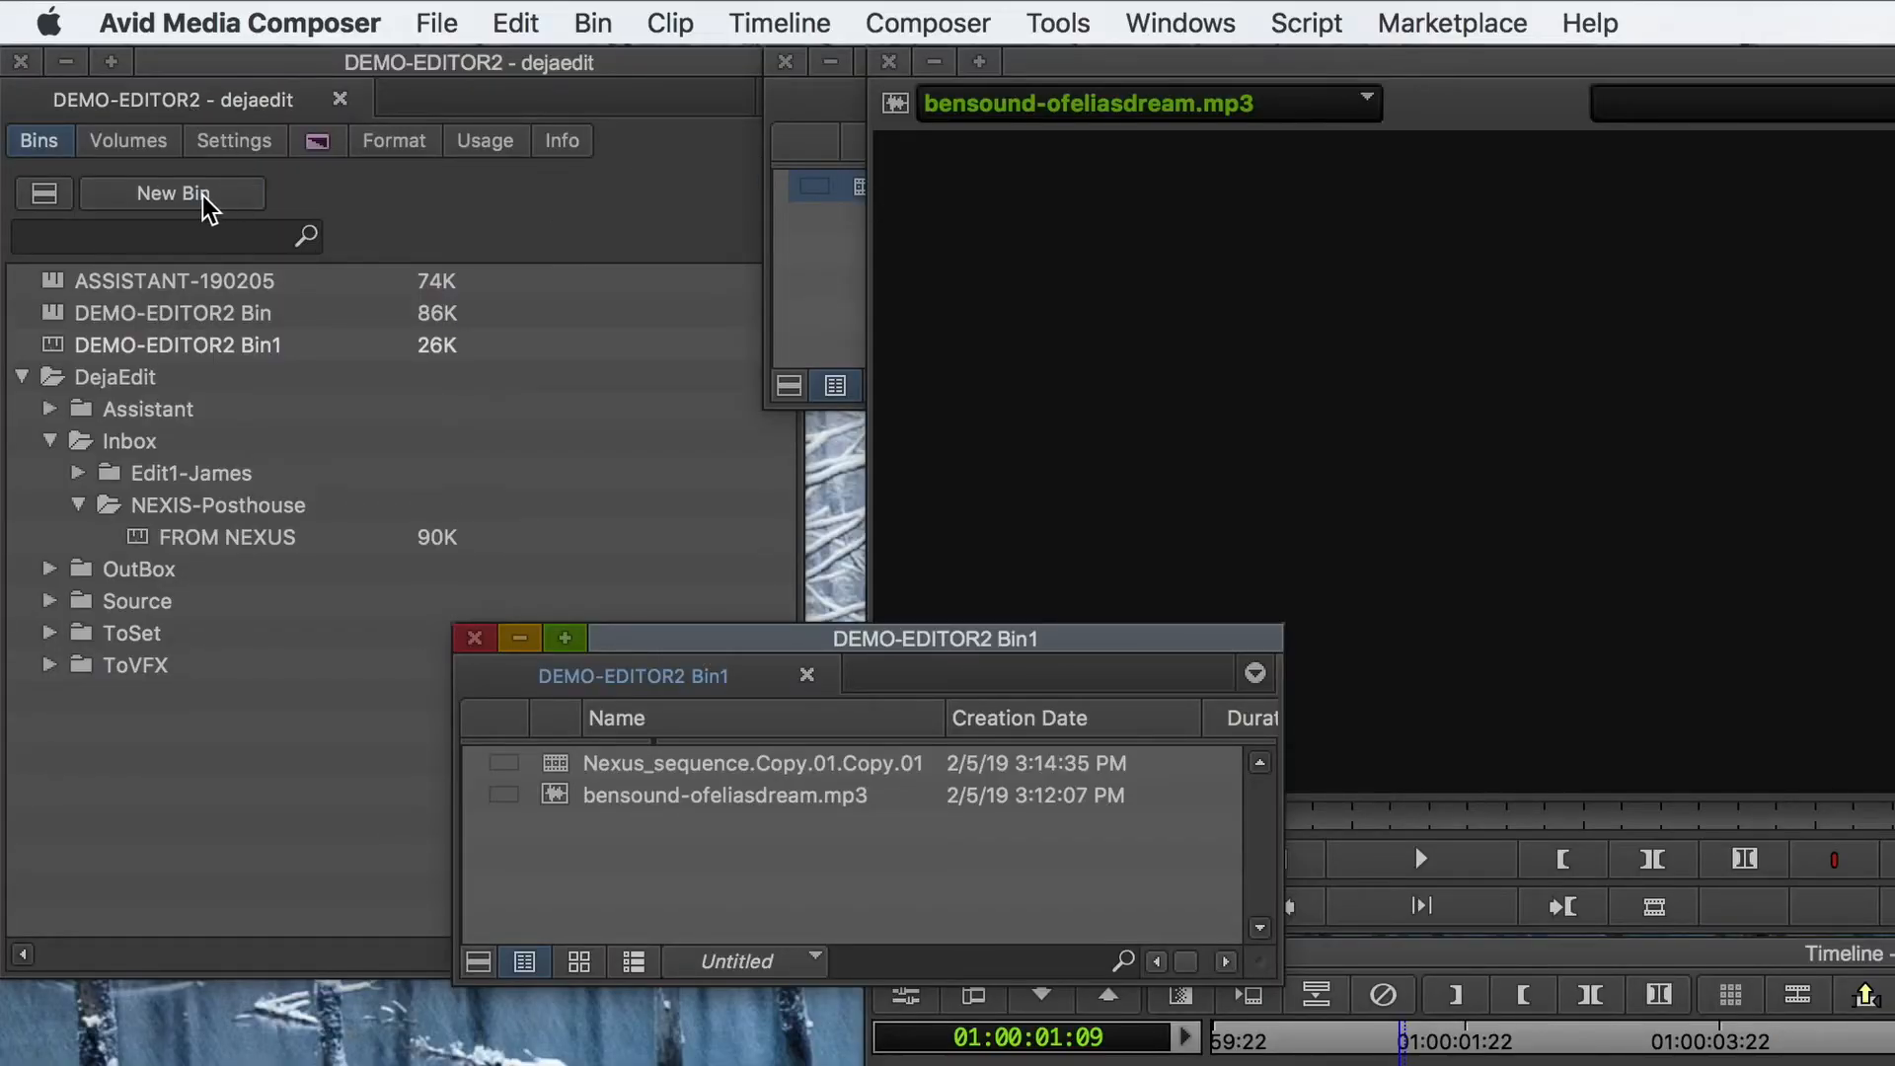
- Create another new bin in the project and name it FOR DIRECTOR
left_click(172, 193)
type("FOR")
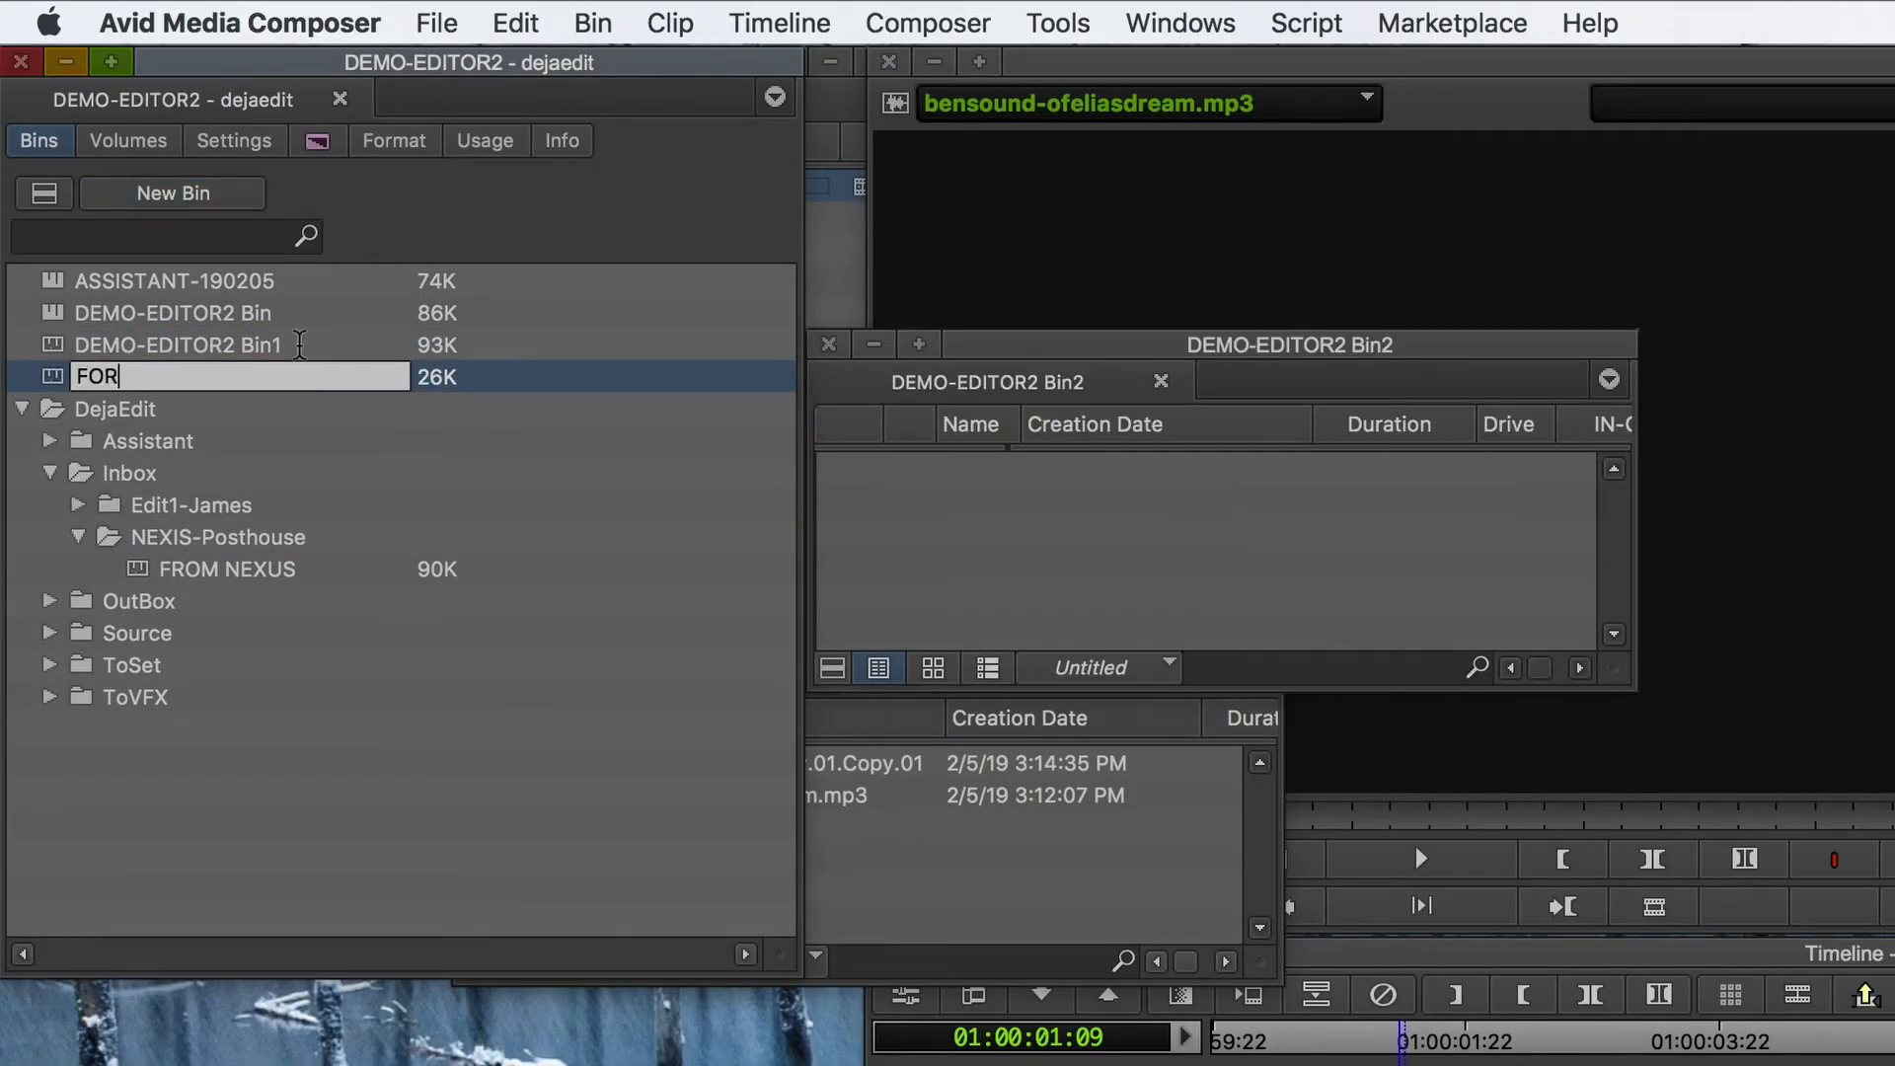
type(" DIR")
key("Return")
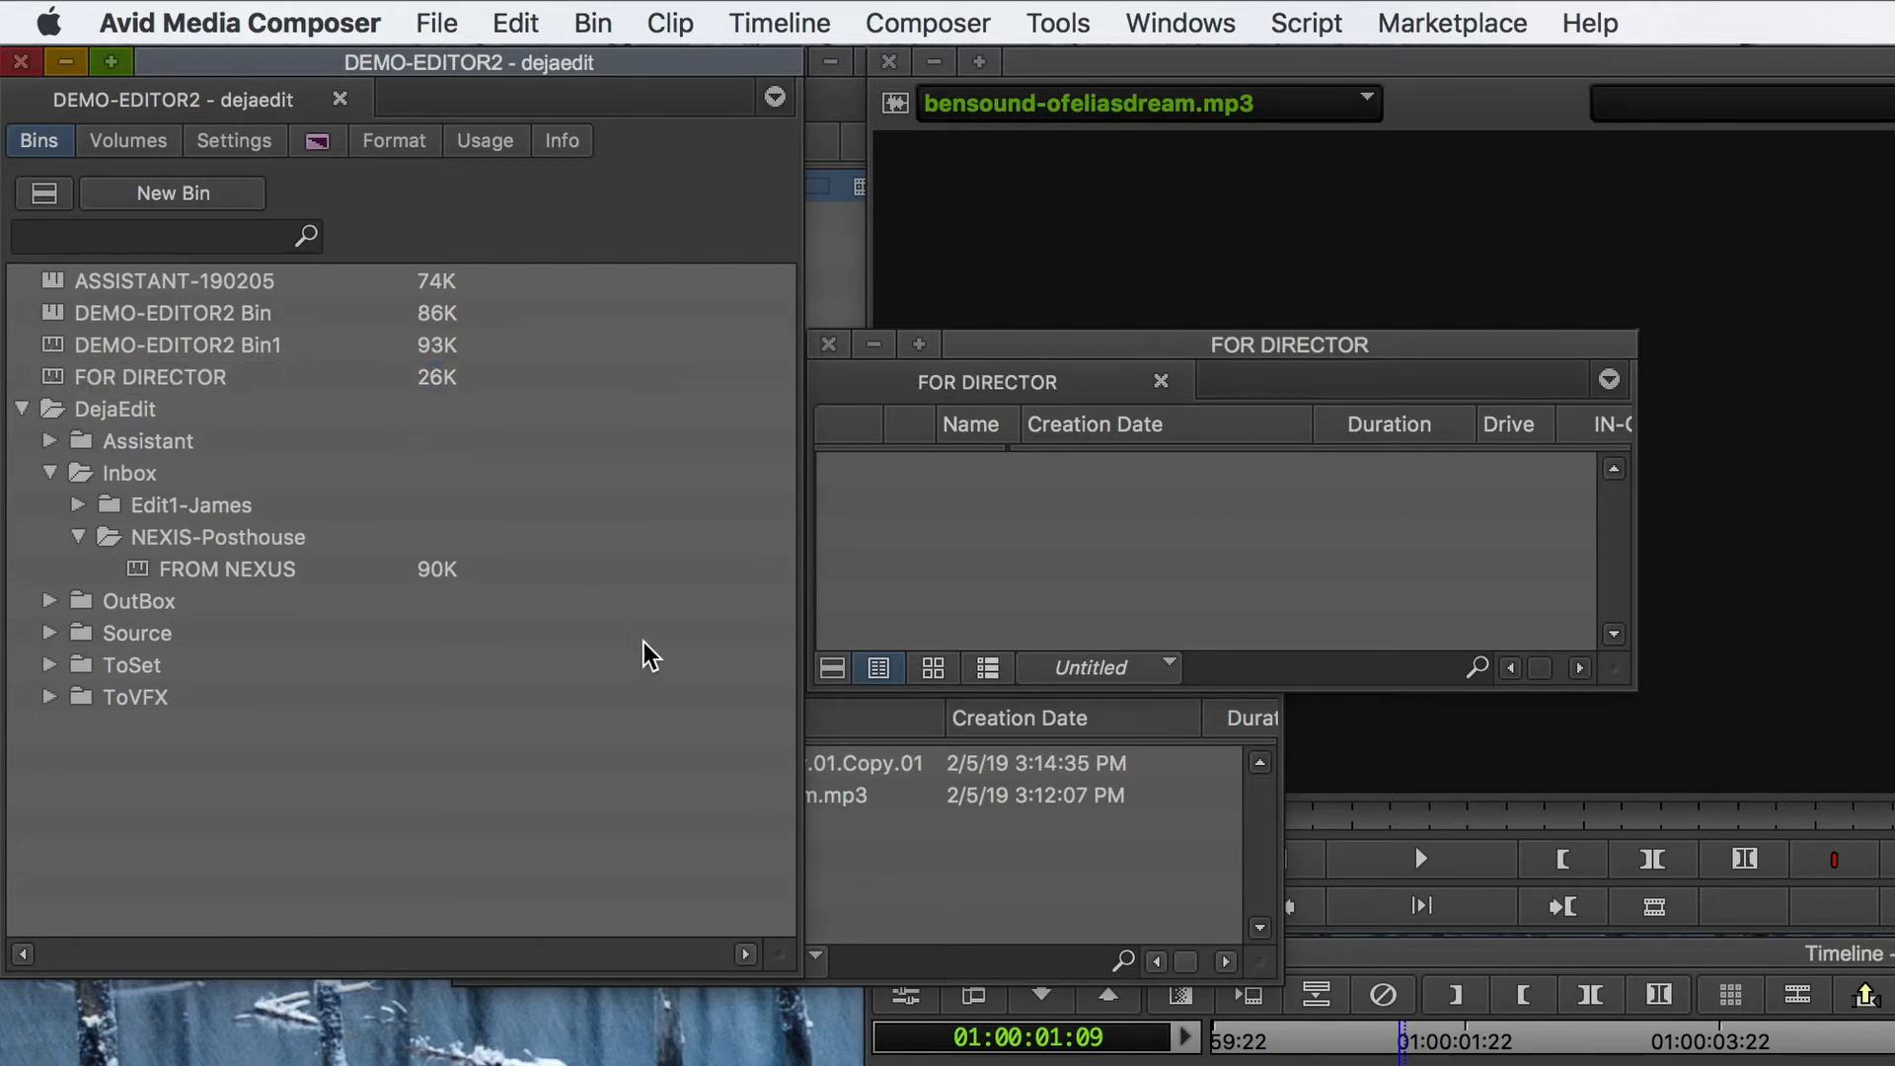
- Copy the sequence Nexus_sequence.Copy.01.Copy.01 from DEMO-EDITOR2 Bin1 into the FOR DIRECTOR bin and rename the copy SCENE 1
left_click(871, 815)
left_click(559, 765)
left_click_drag(560, 765, 981, 533)
left_click(1085, 469)
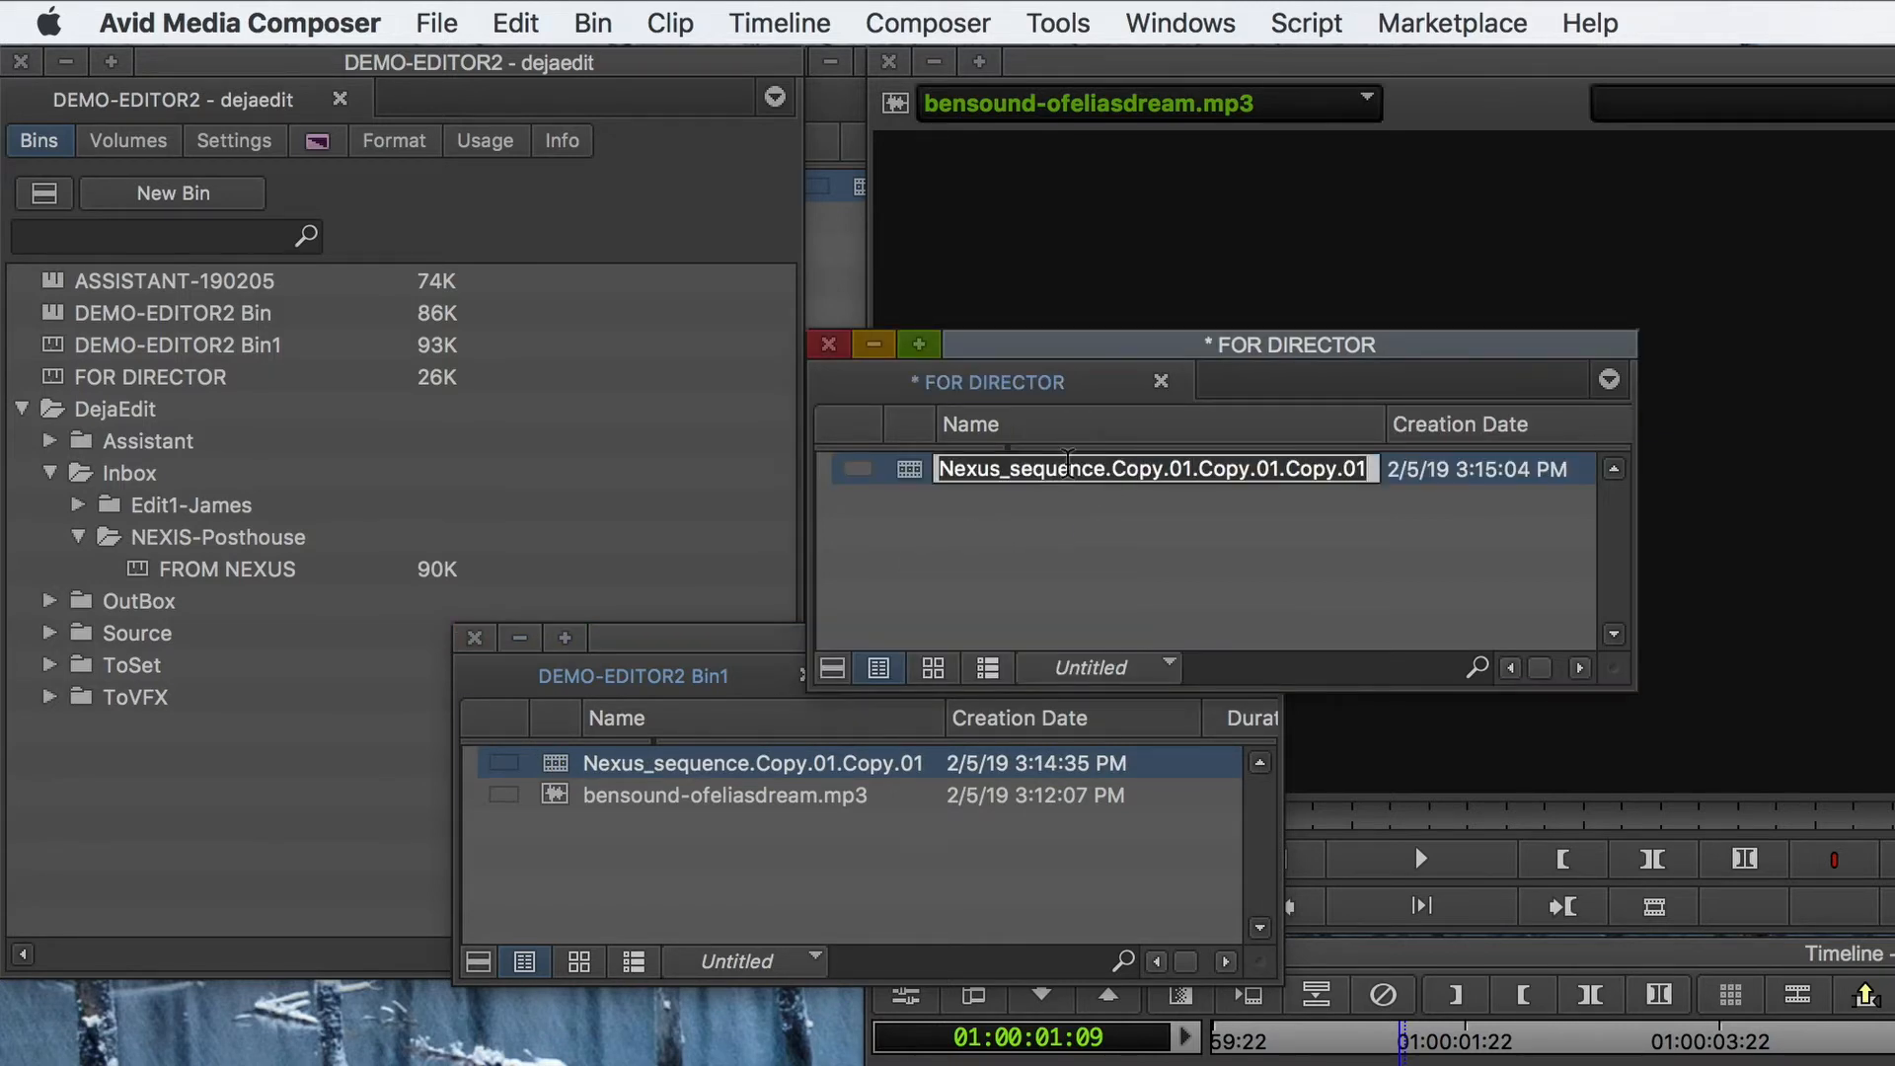
key("BackSpace")
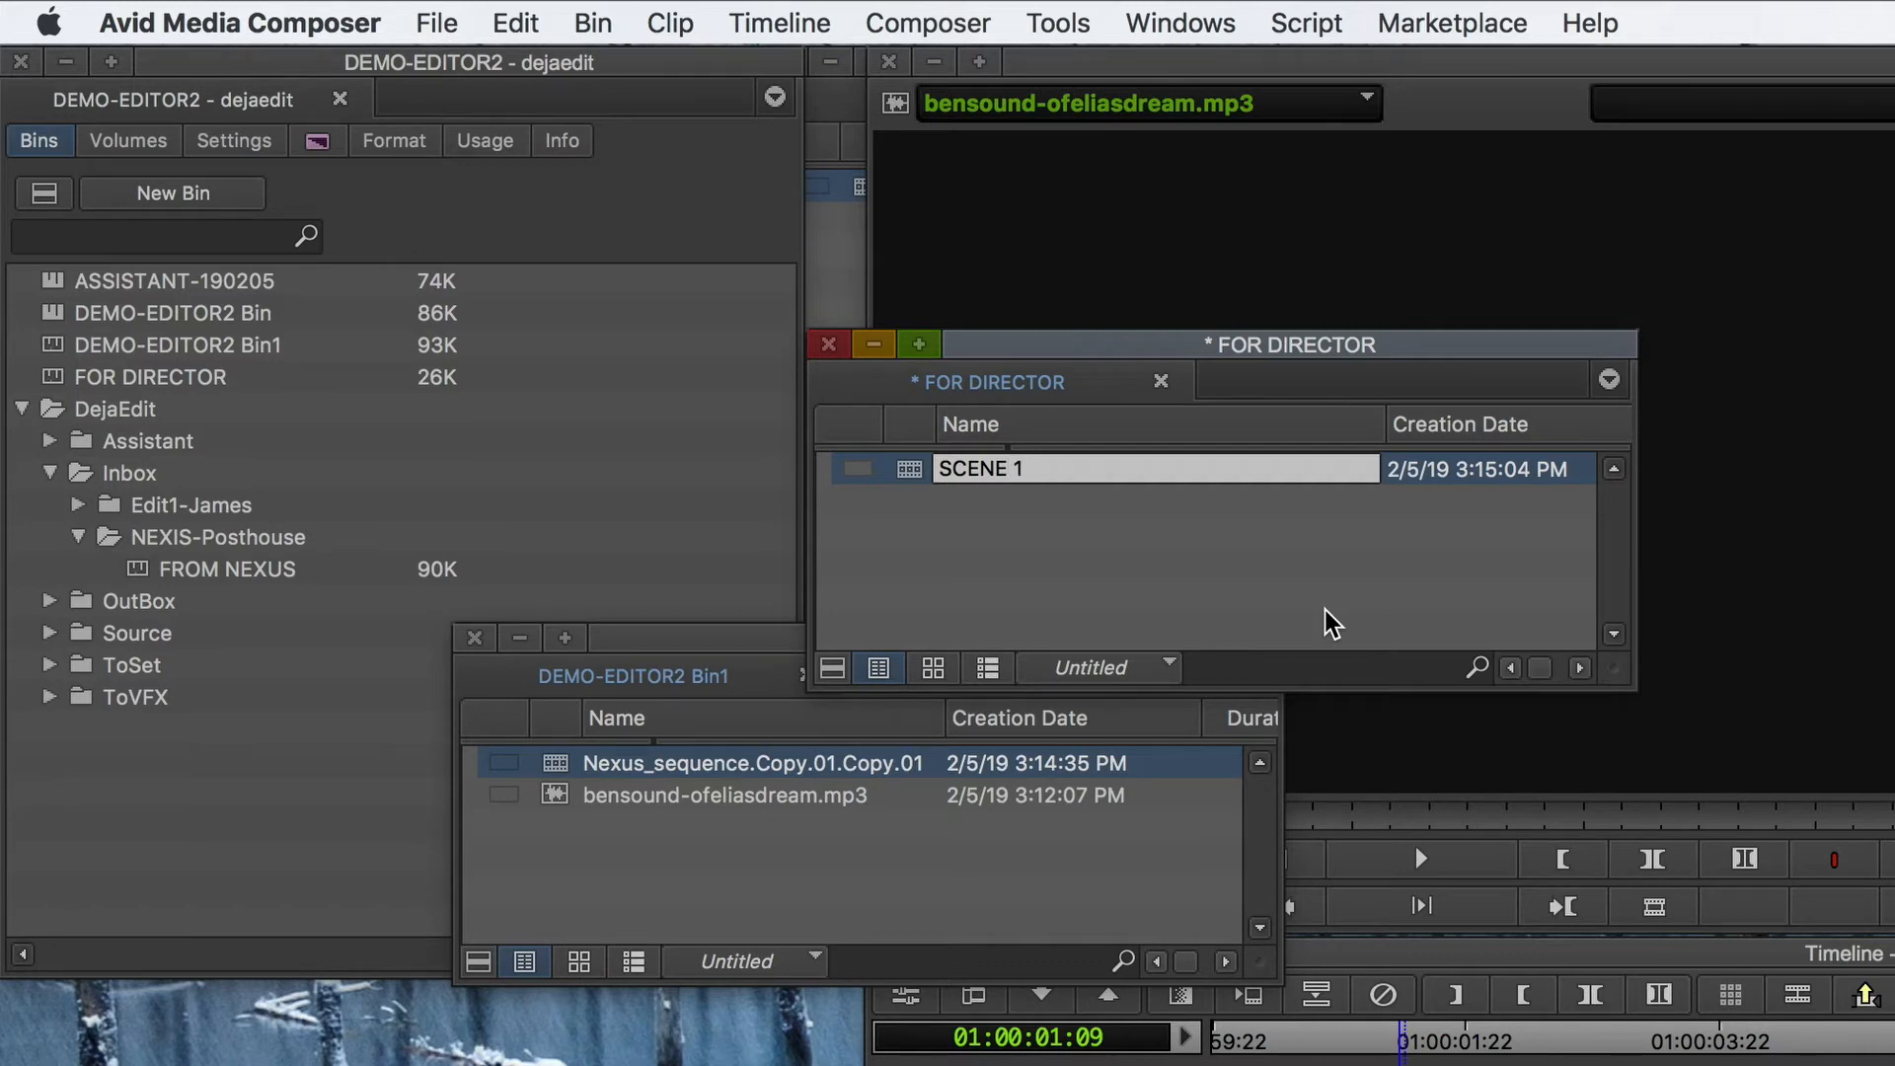
left_click(1234, 606)
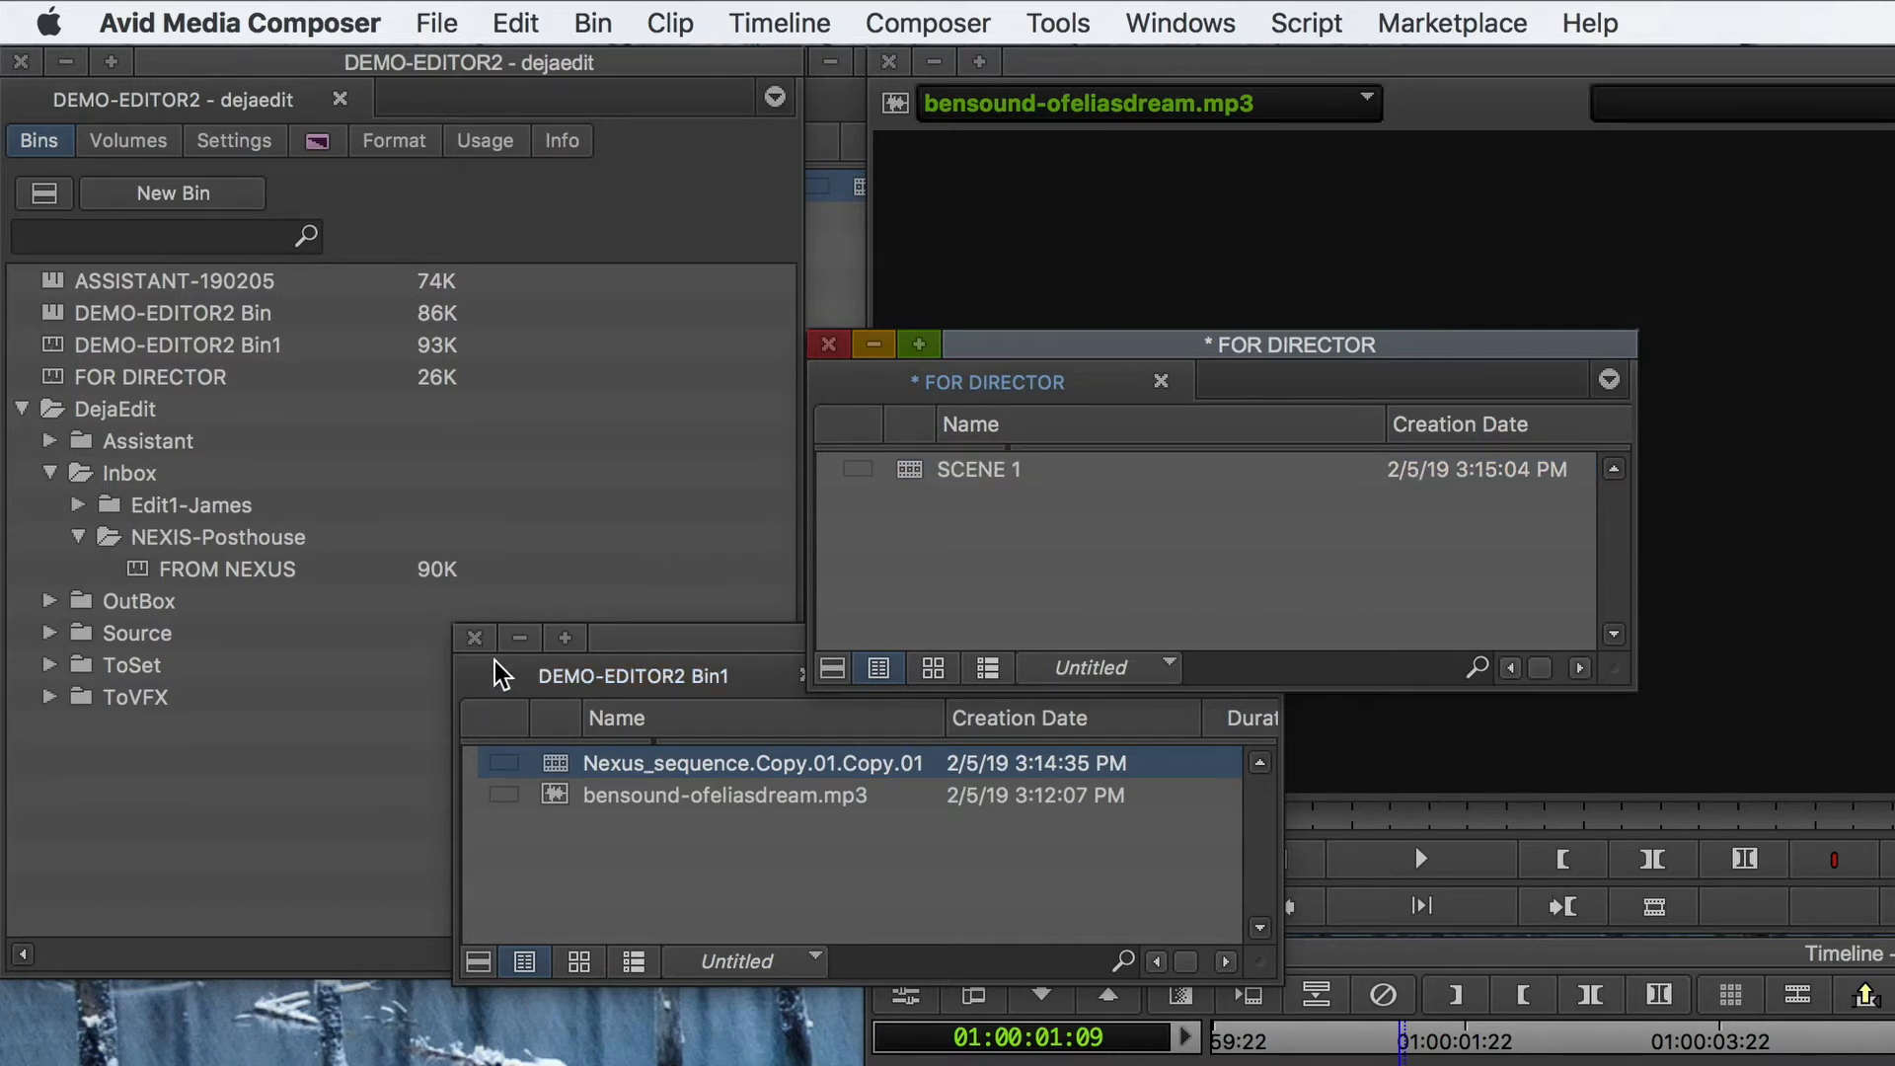
- Close DEMO-EDITOR2 Bin1, then save and close the FOR DIRECTOR bin
left_click(475, 637)
key("super+s")
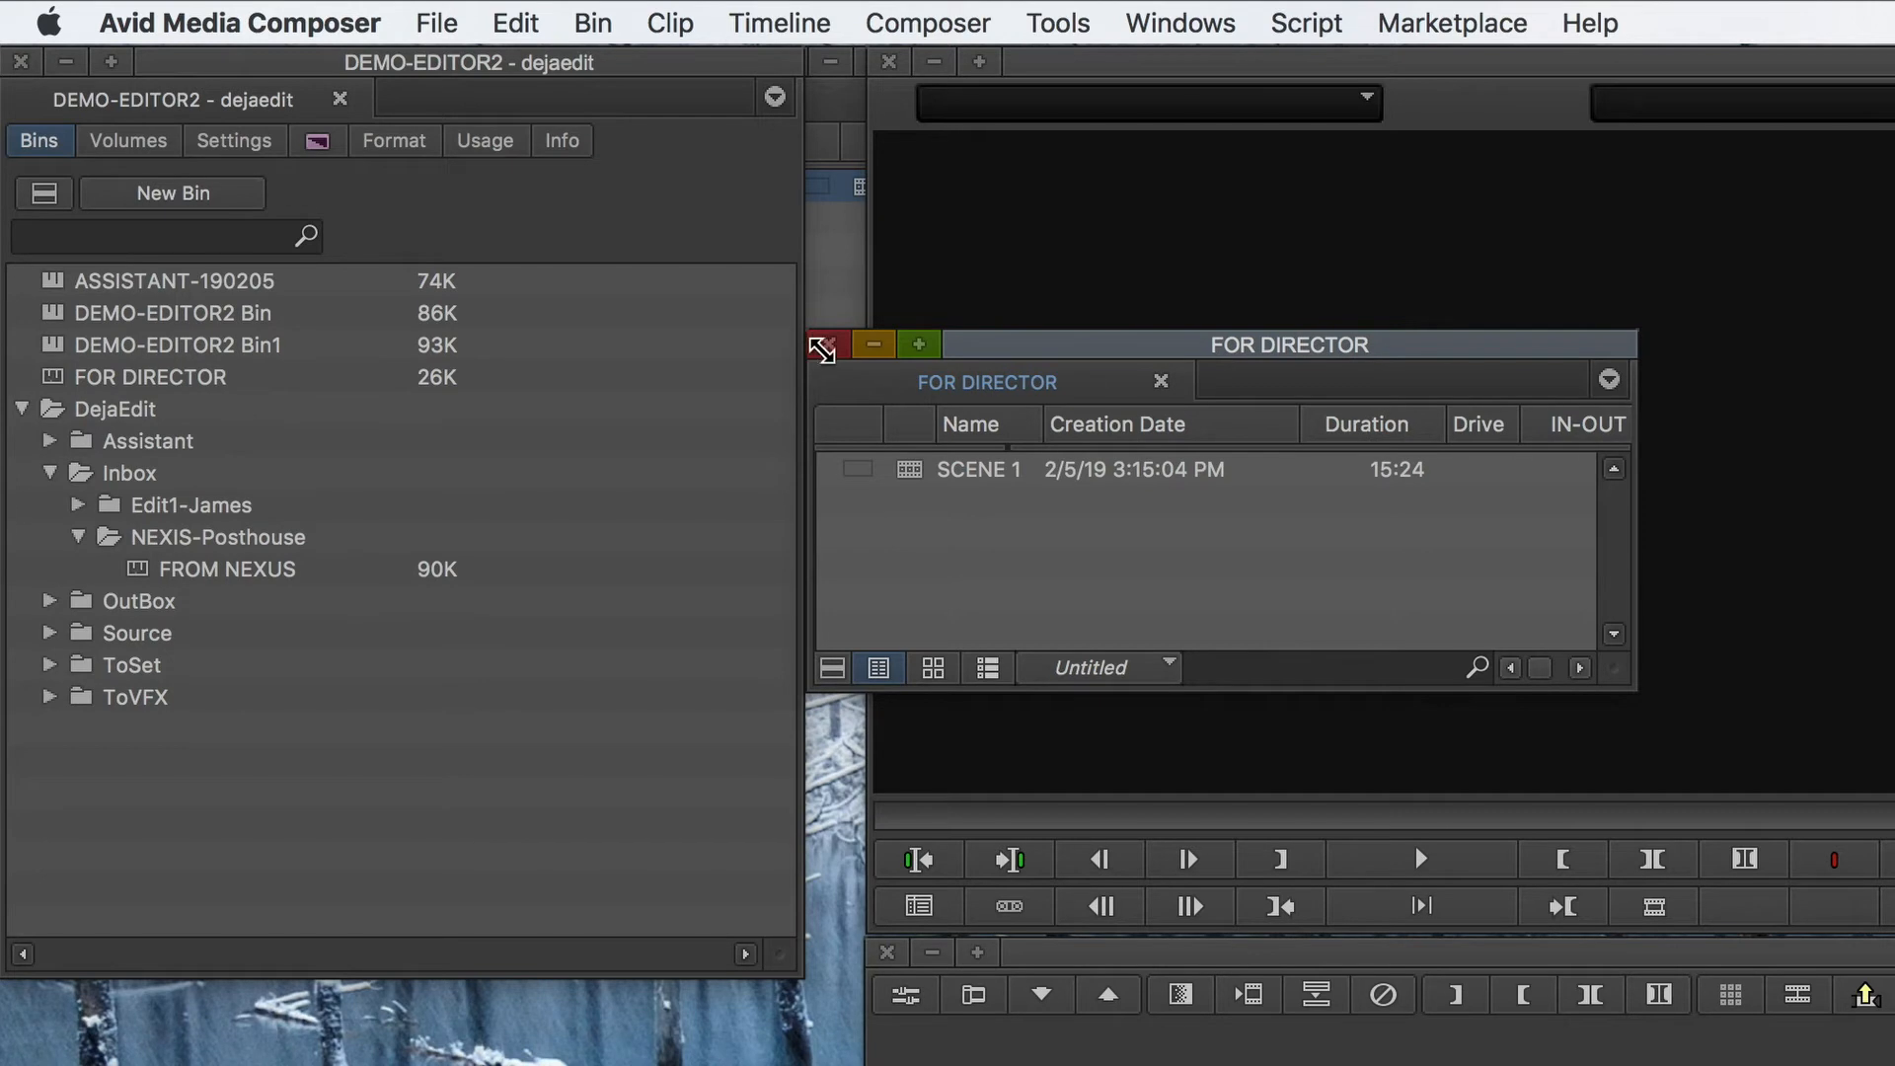
left_click(829, 344)
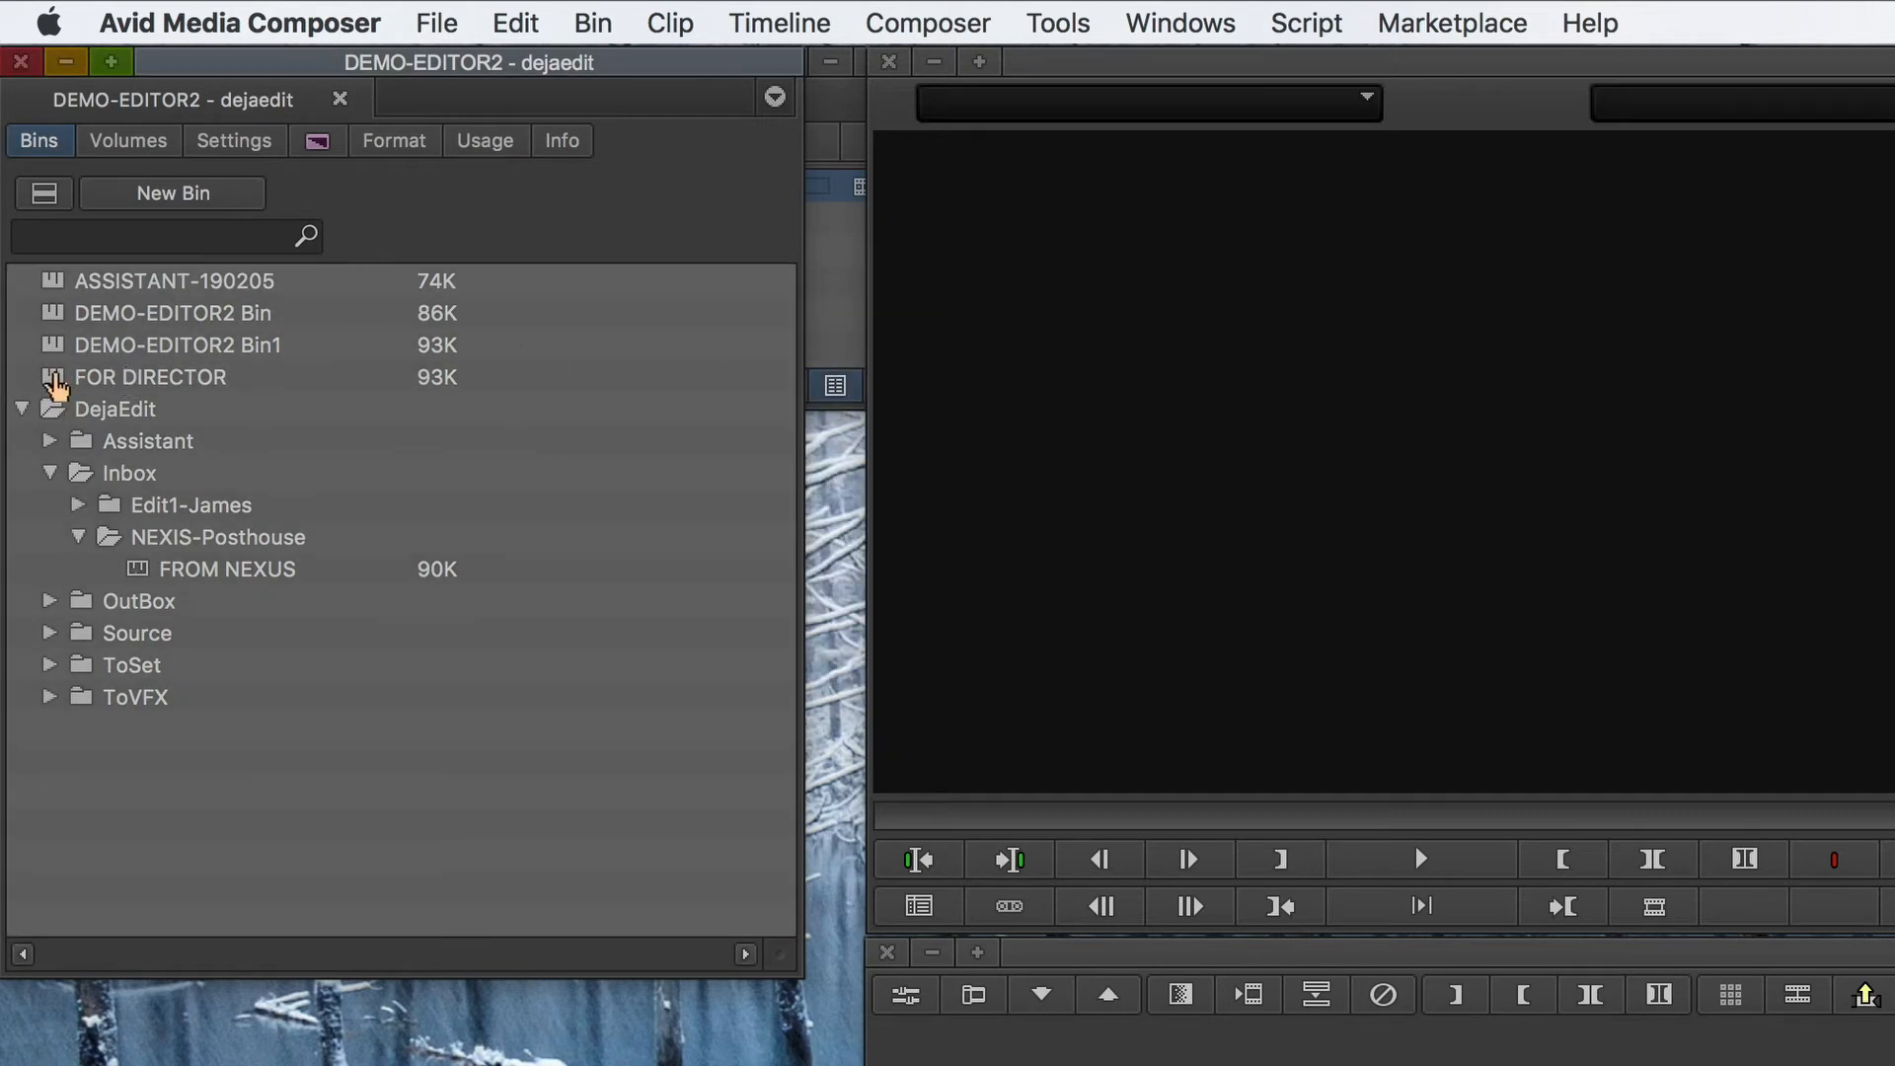
- Move the FOR DIRECTOR bin into DejaEdit's ToSet folder and expand that folder
left_click(57, 407)
left_click(135, 665)
left_click_drag(139, 679, 136, 667)
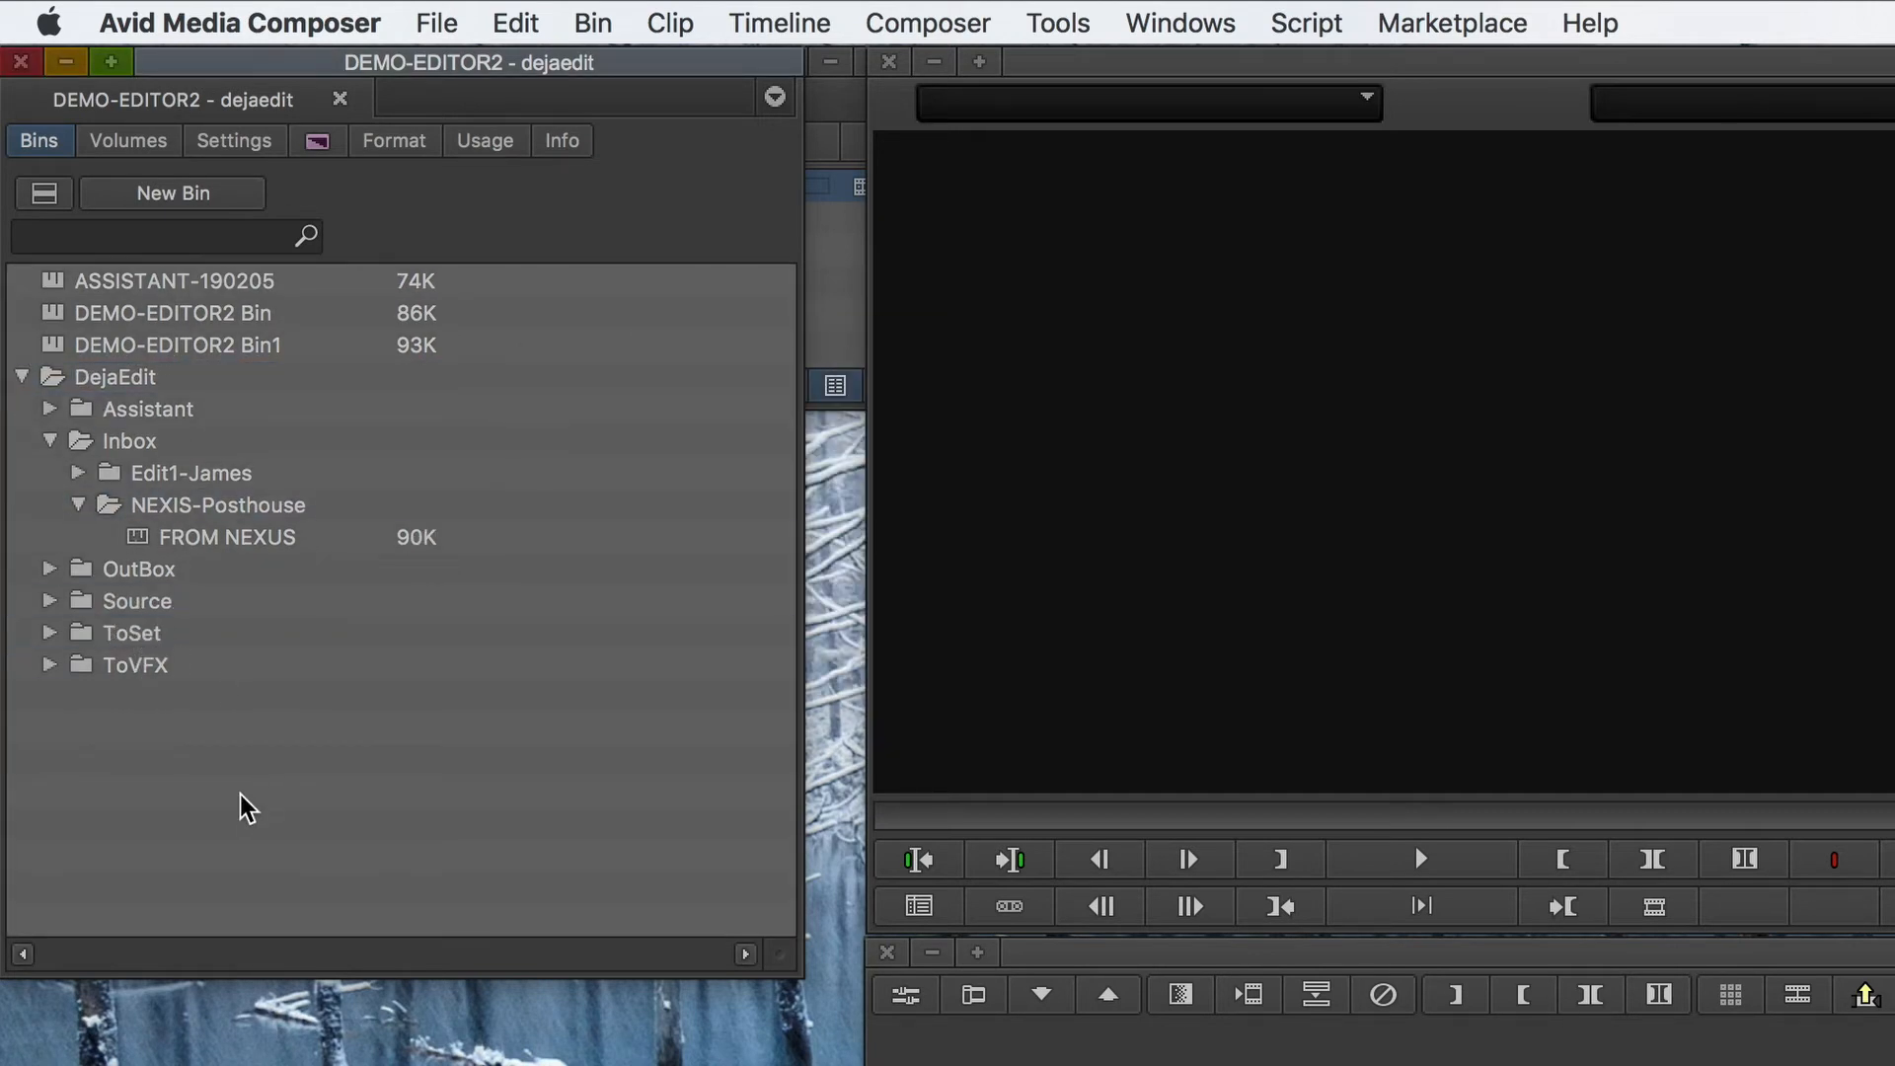
left_click(50, 633)
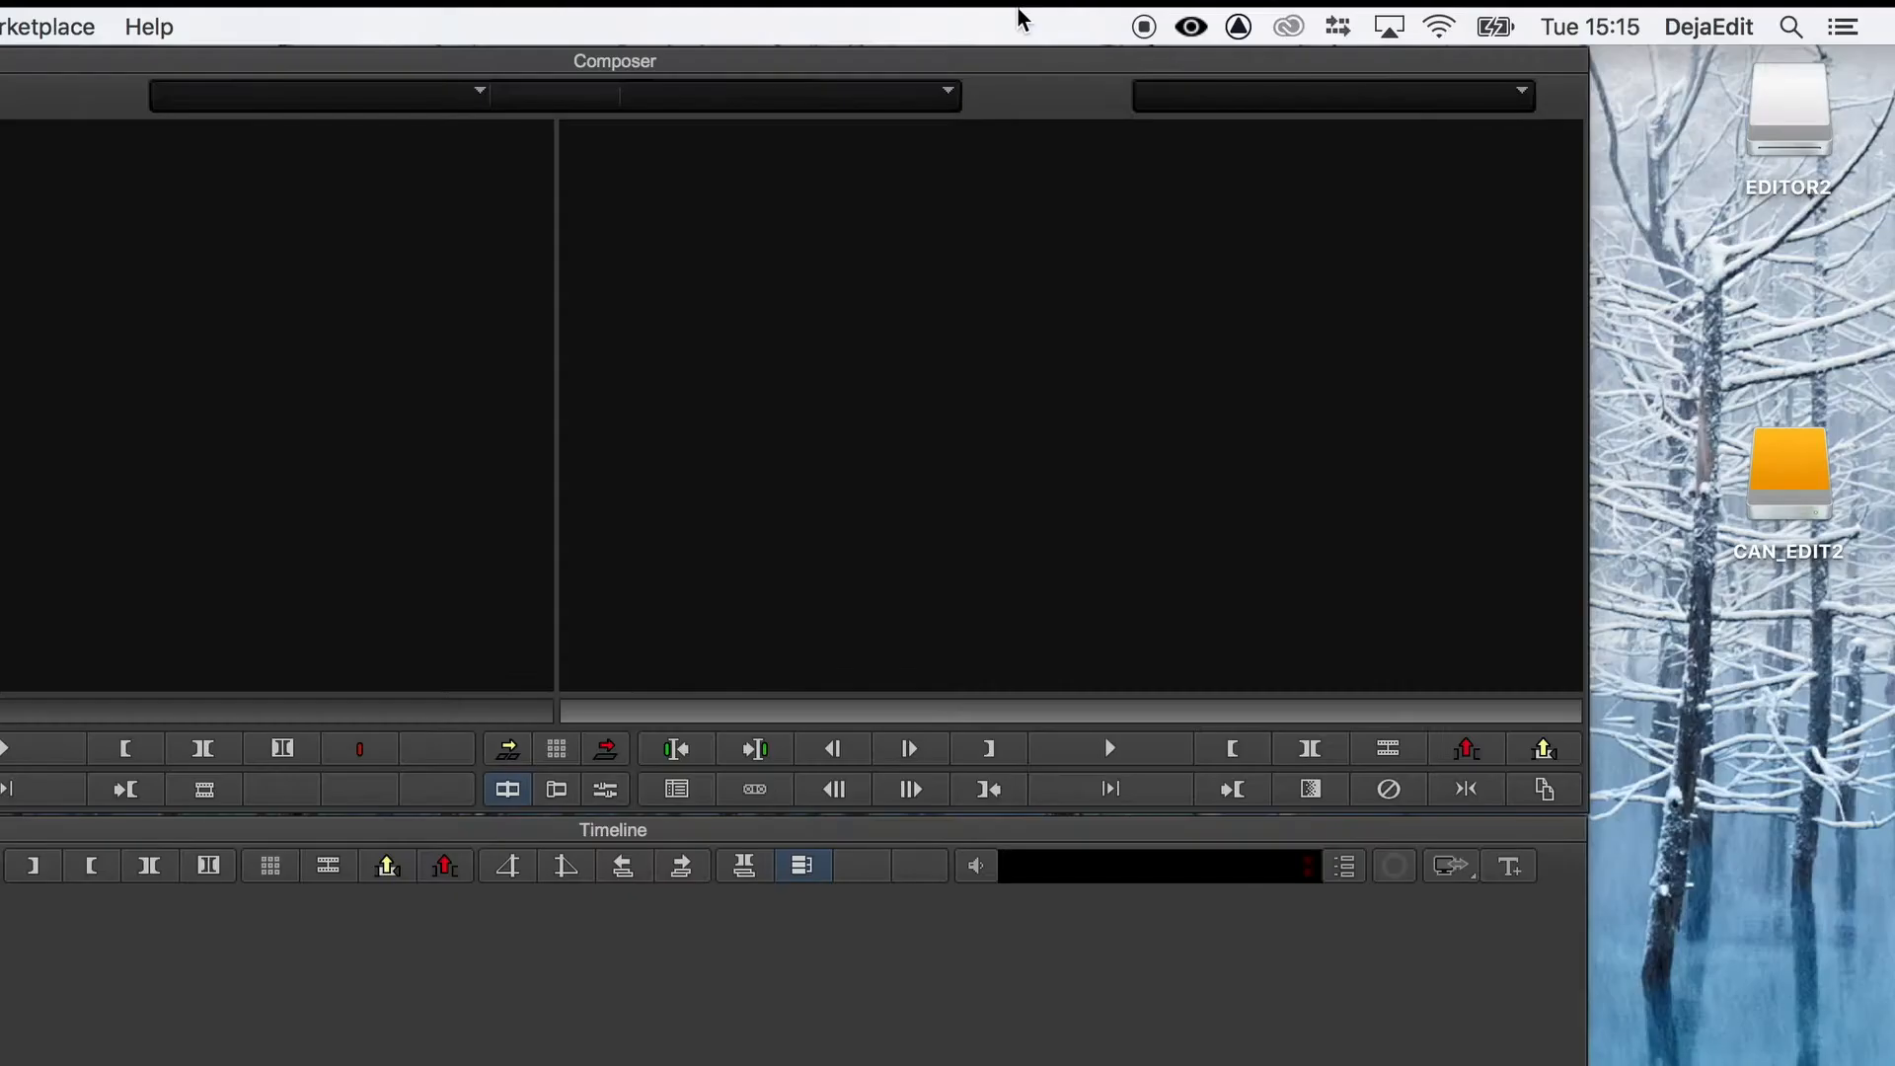
- Force a DejaEdit MediaSync on the second editor's workstation
left_click(1192, 27)
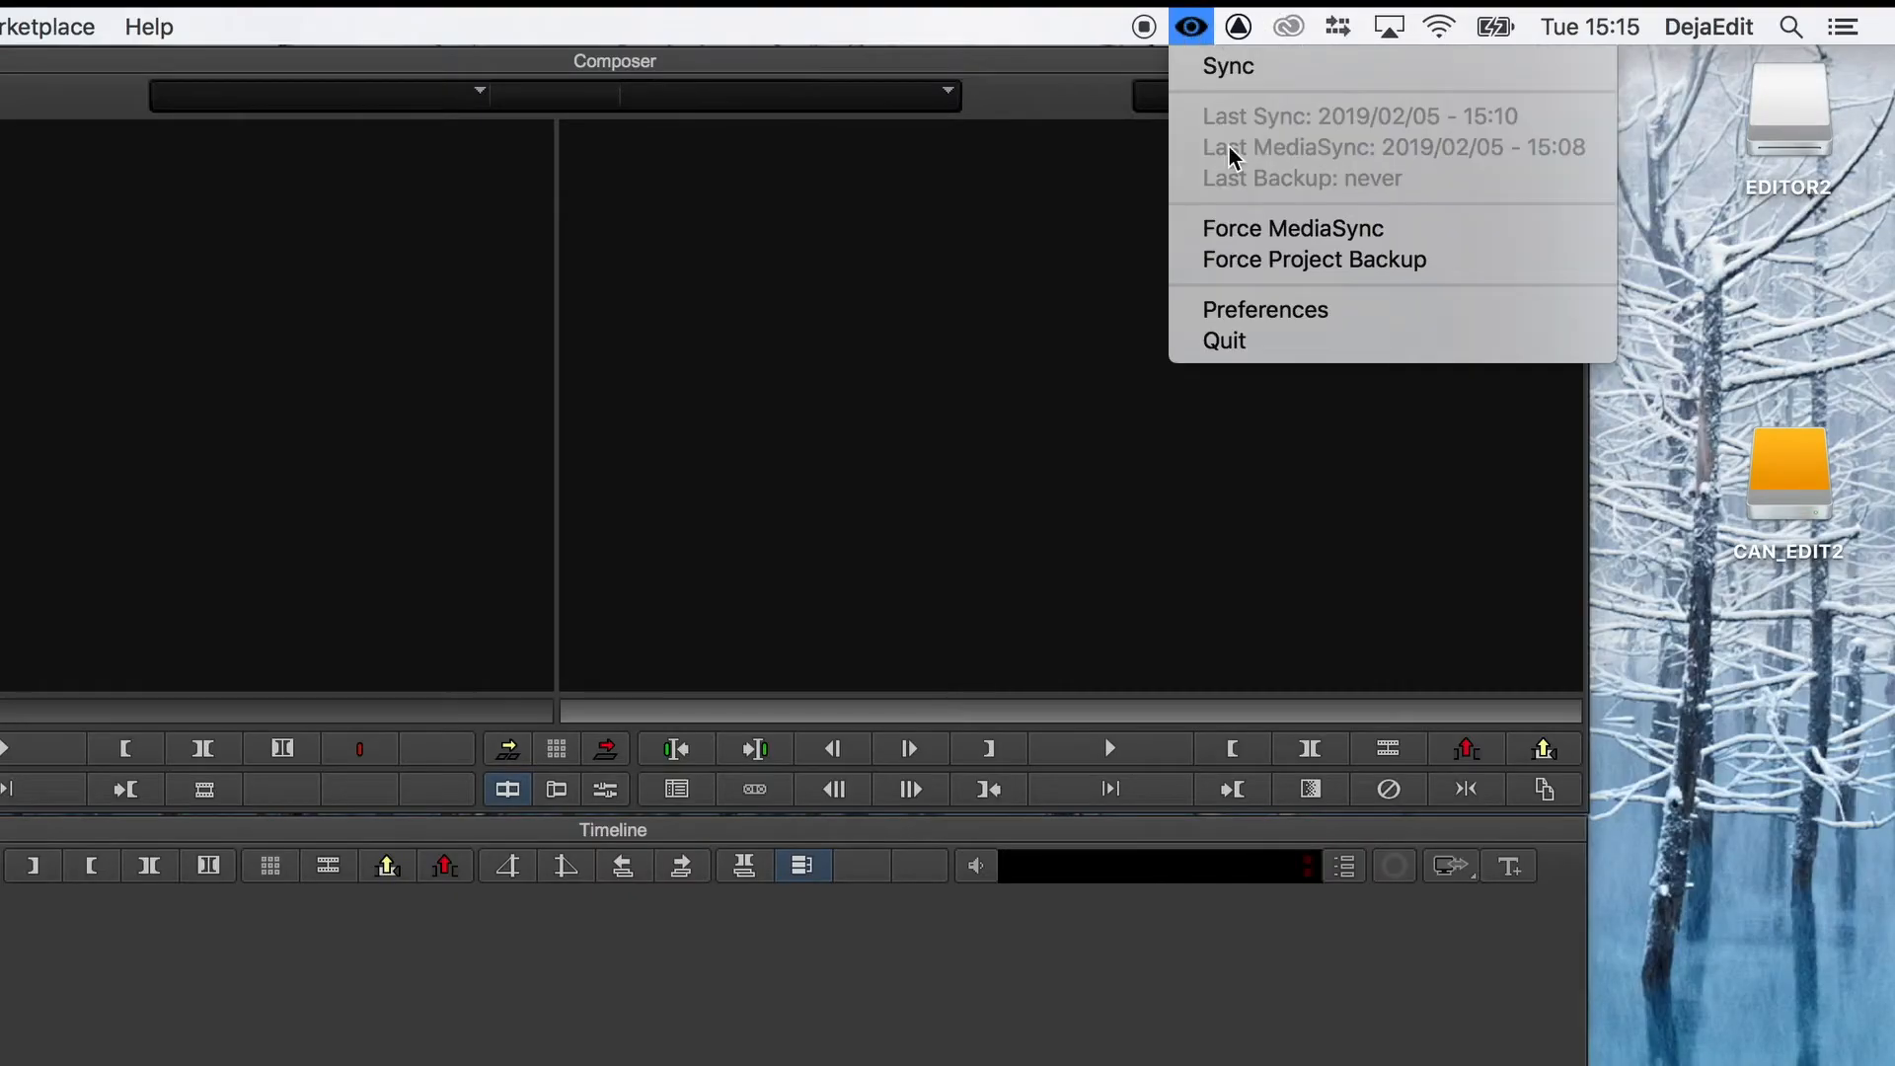
left_click(1221, 230)
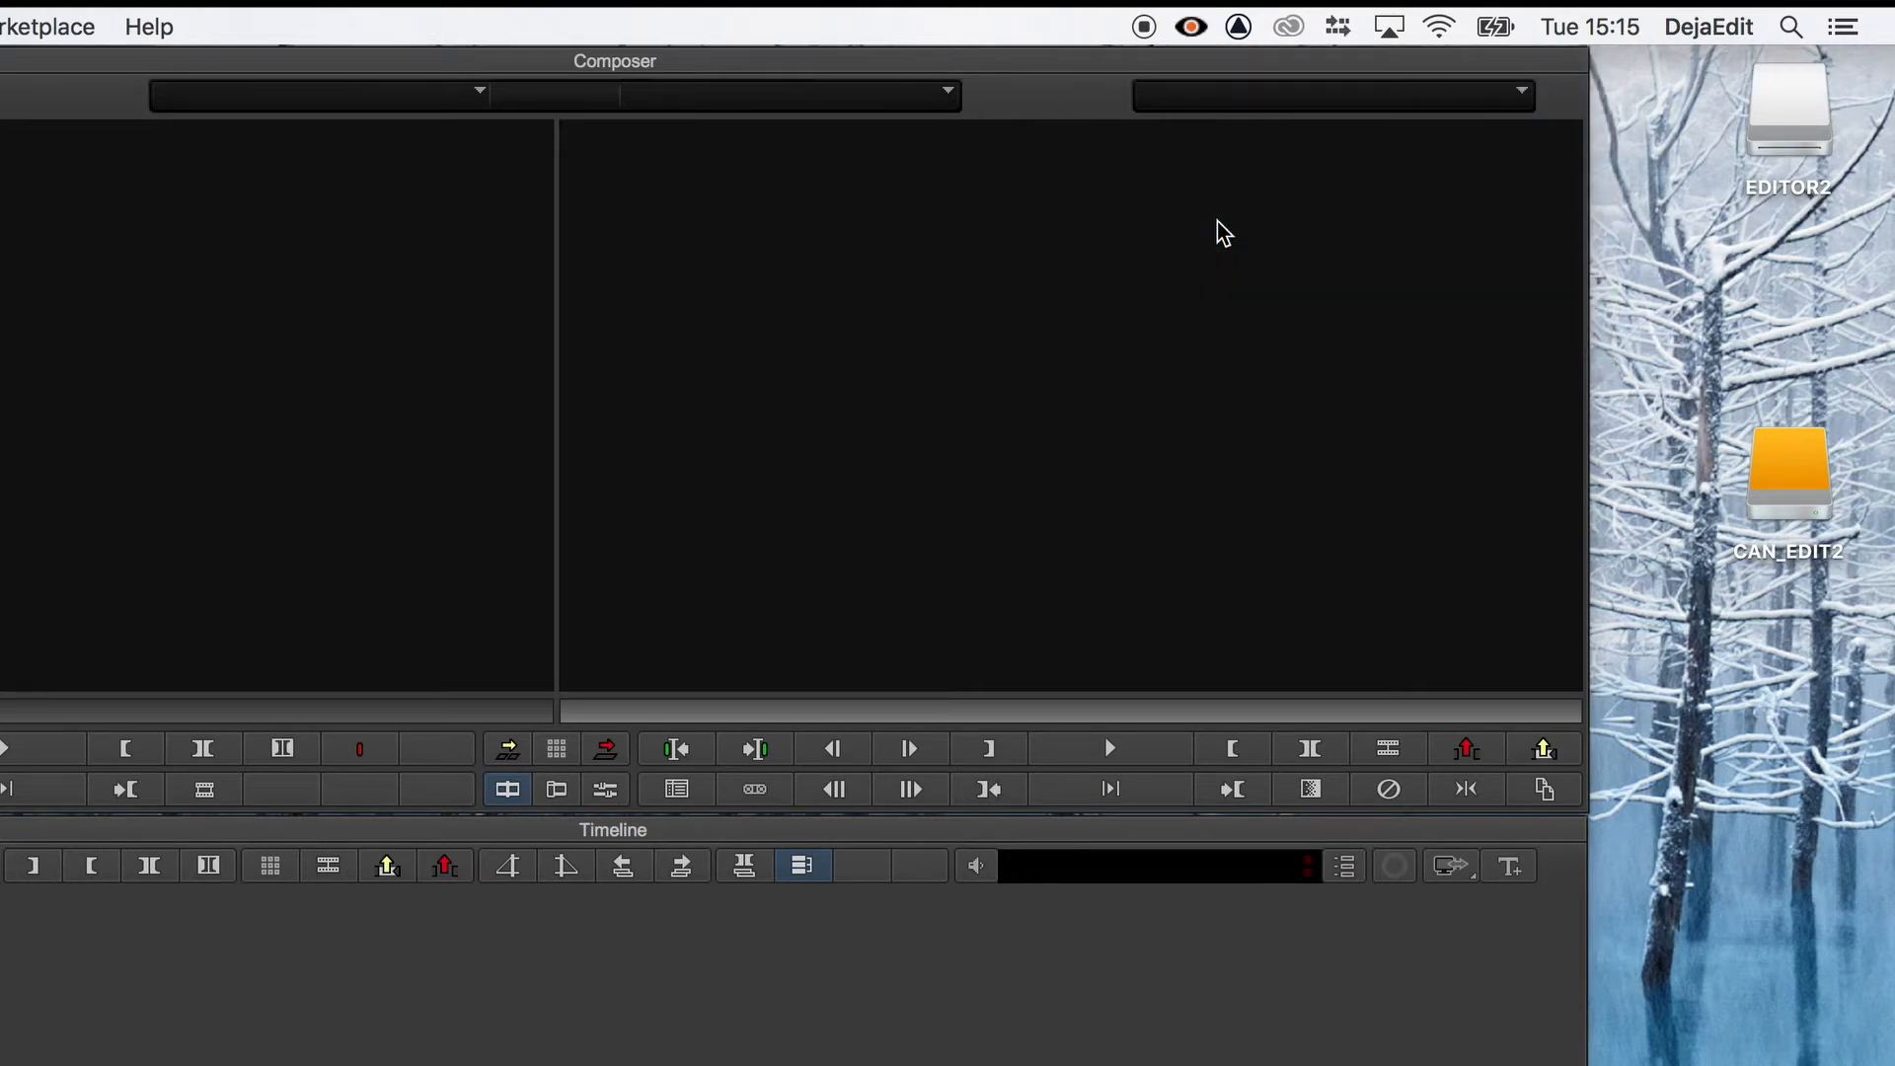
left_click(1192, 27)
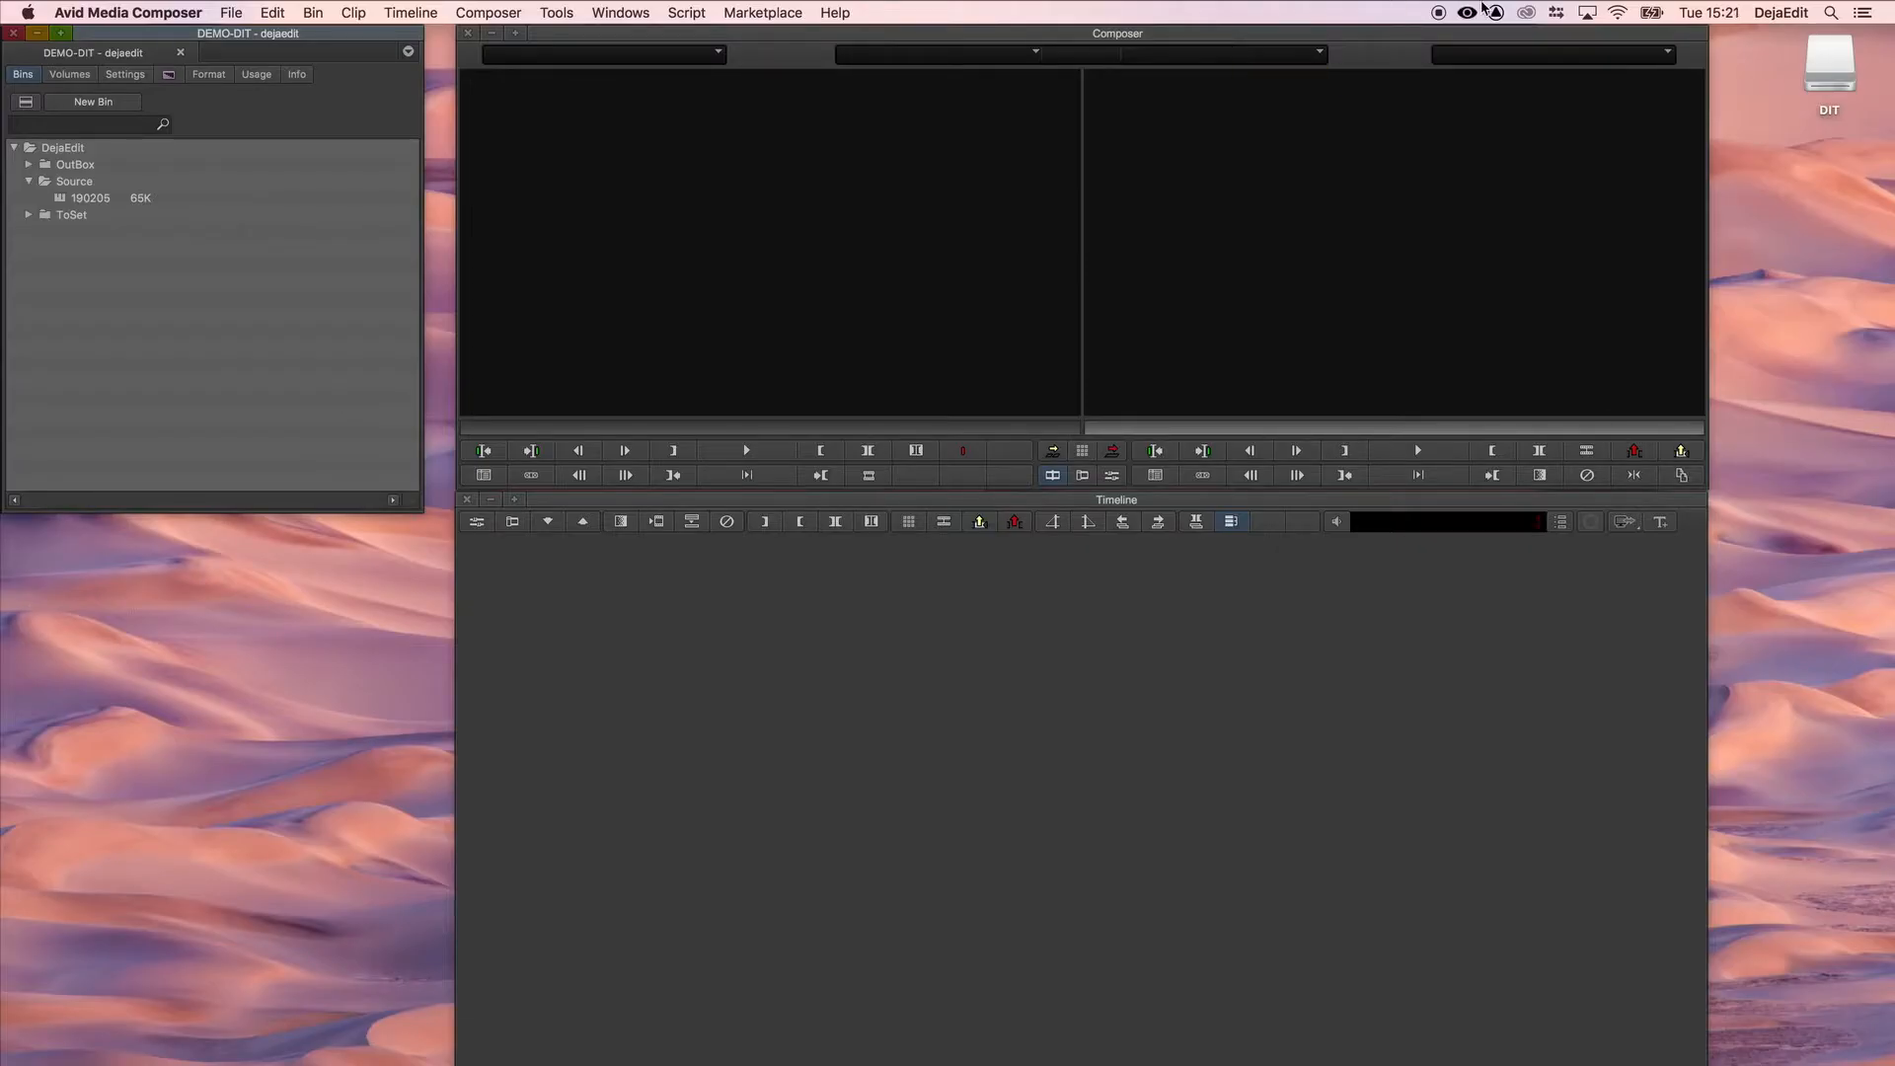
- Sync DejaEdit on the DIT workstation and open the FOR DIRECTOR bin from the second editor's subfolder in ToSet
left_click(1467, 12)
left_click(1493, 40)
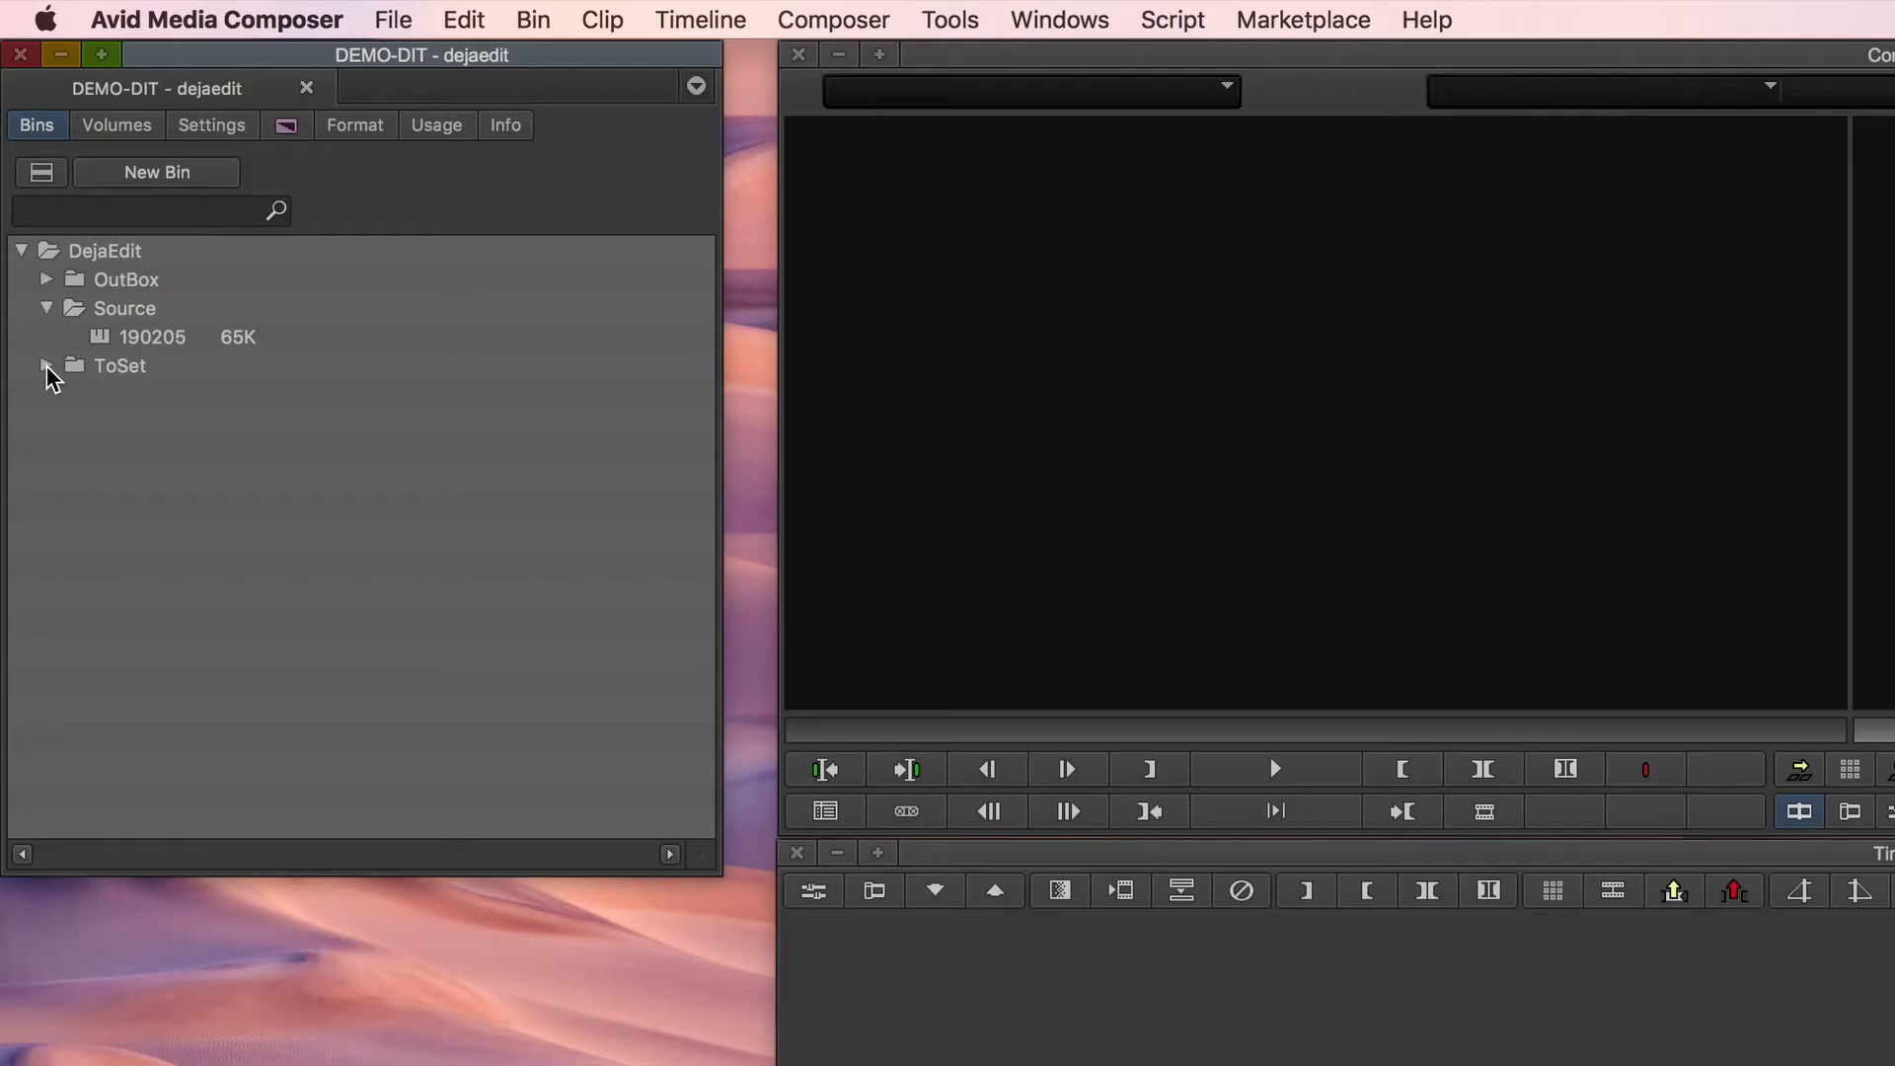
left_click(29, 214)
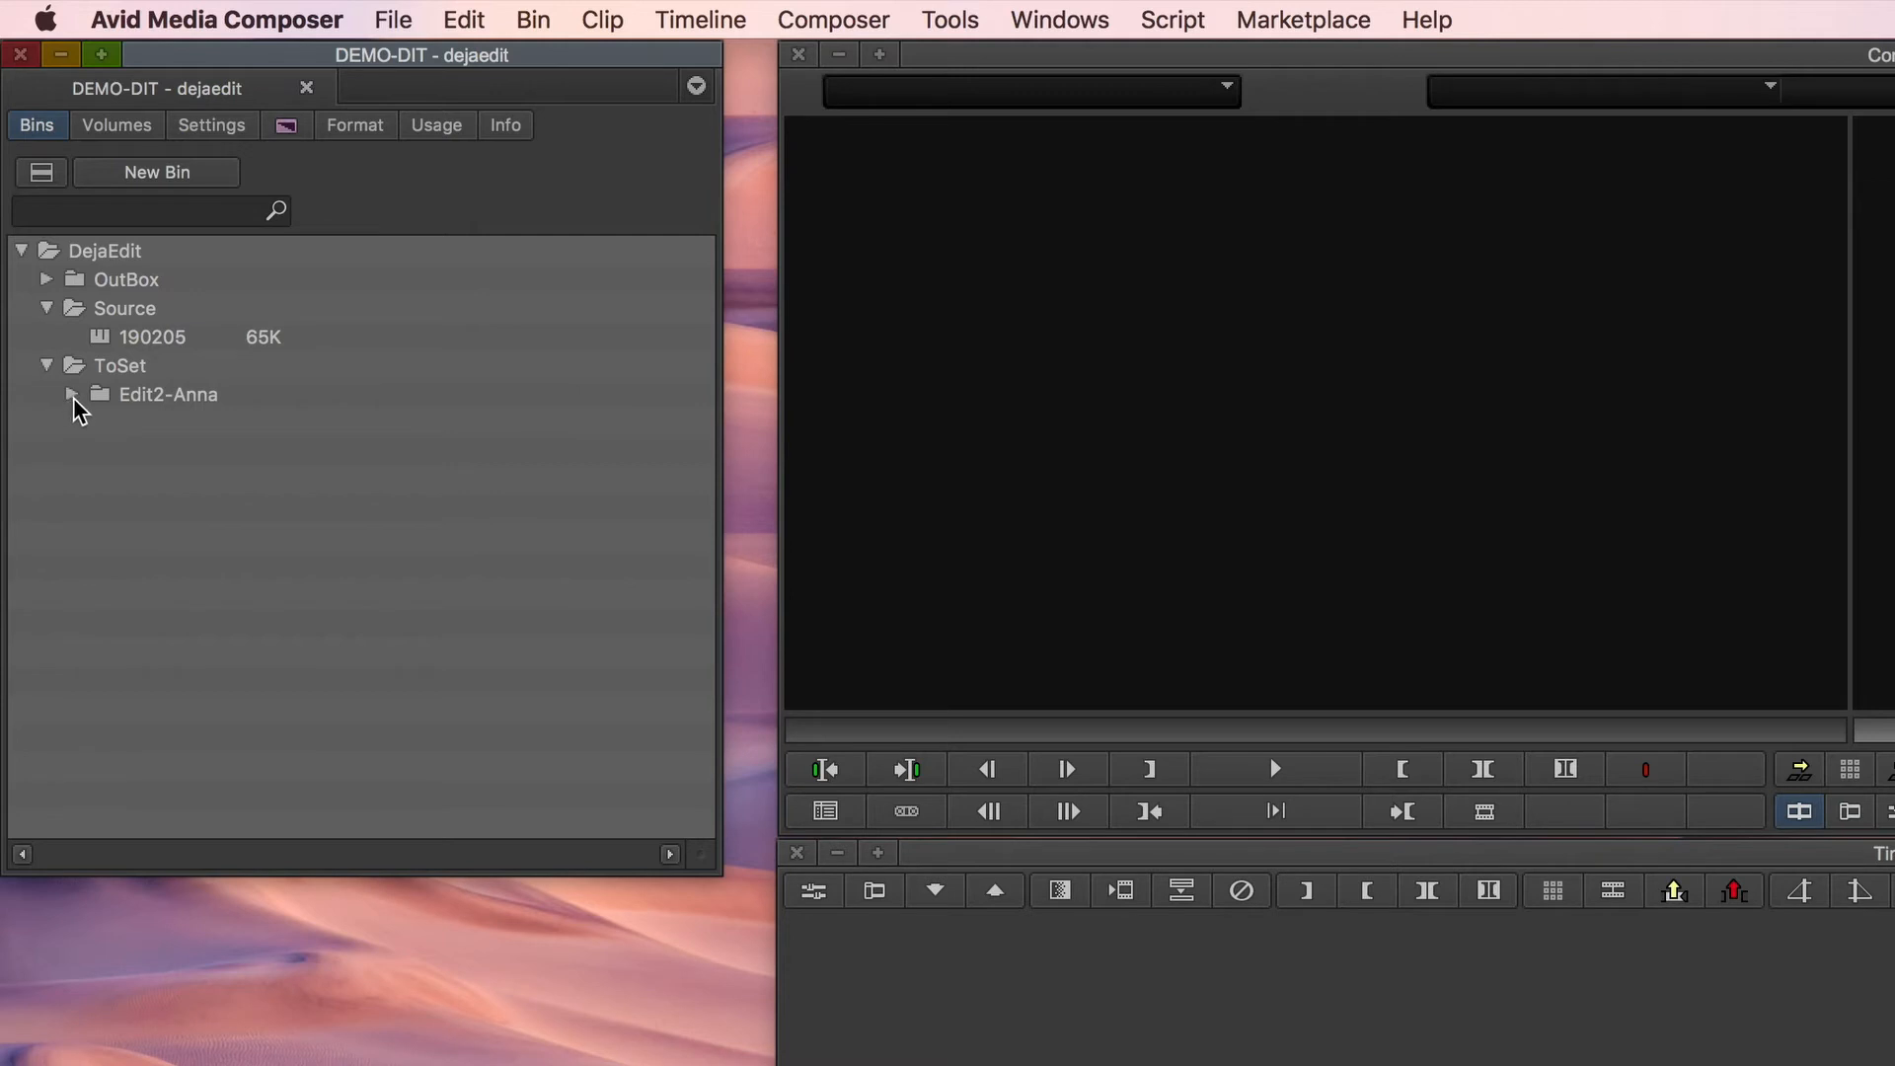
left_click(74, 395)
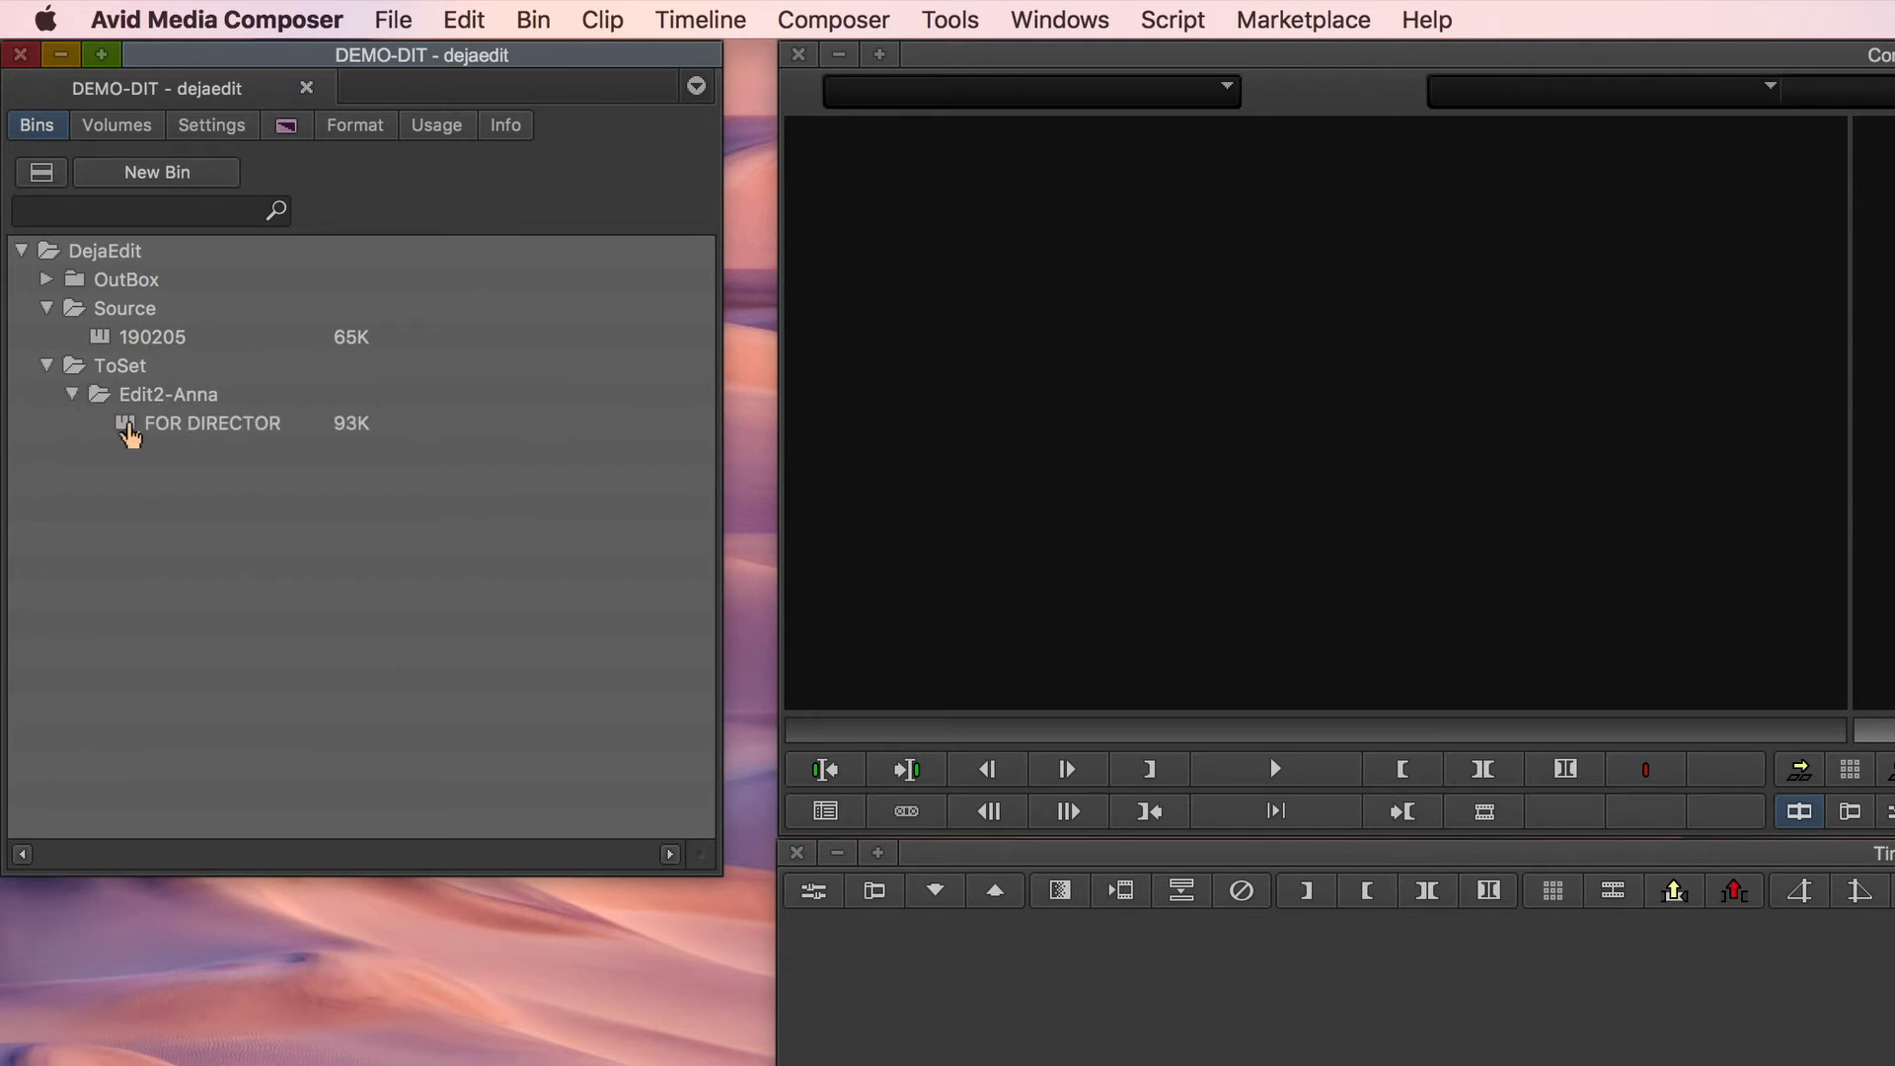
double_click(128, 427)
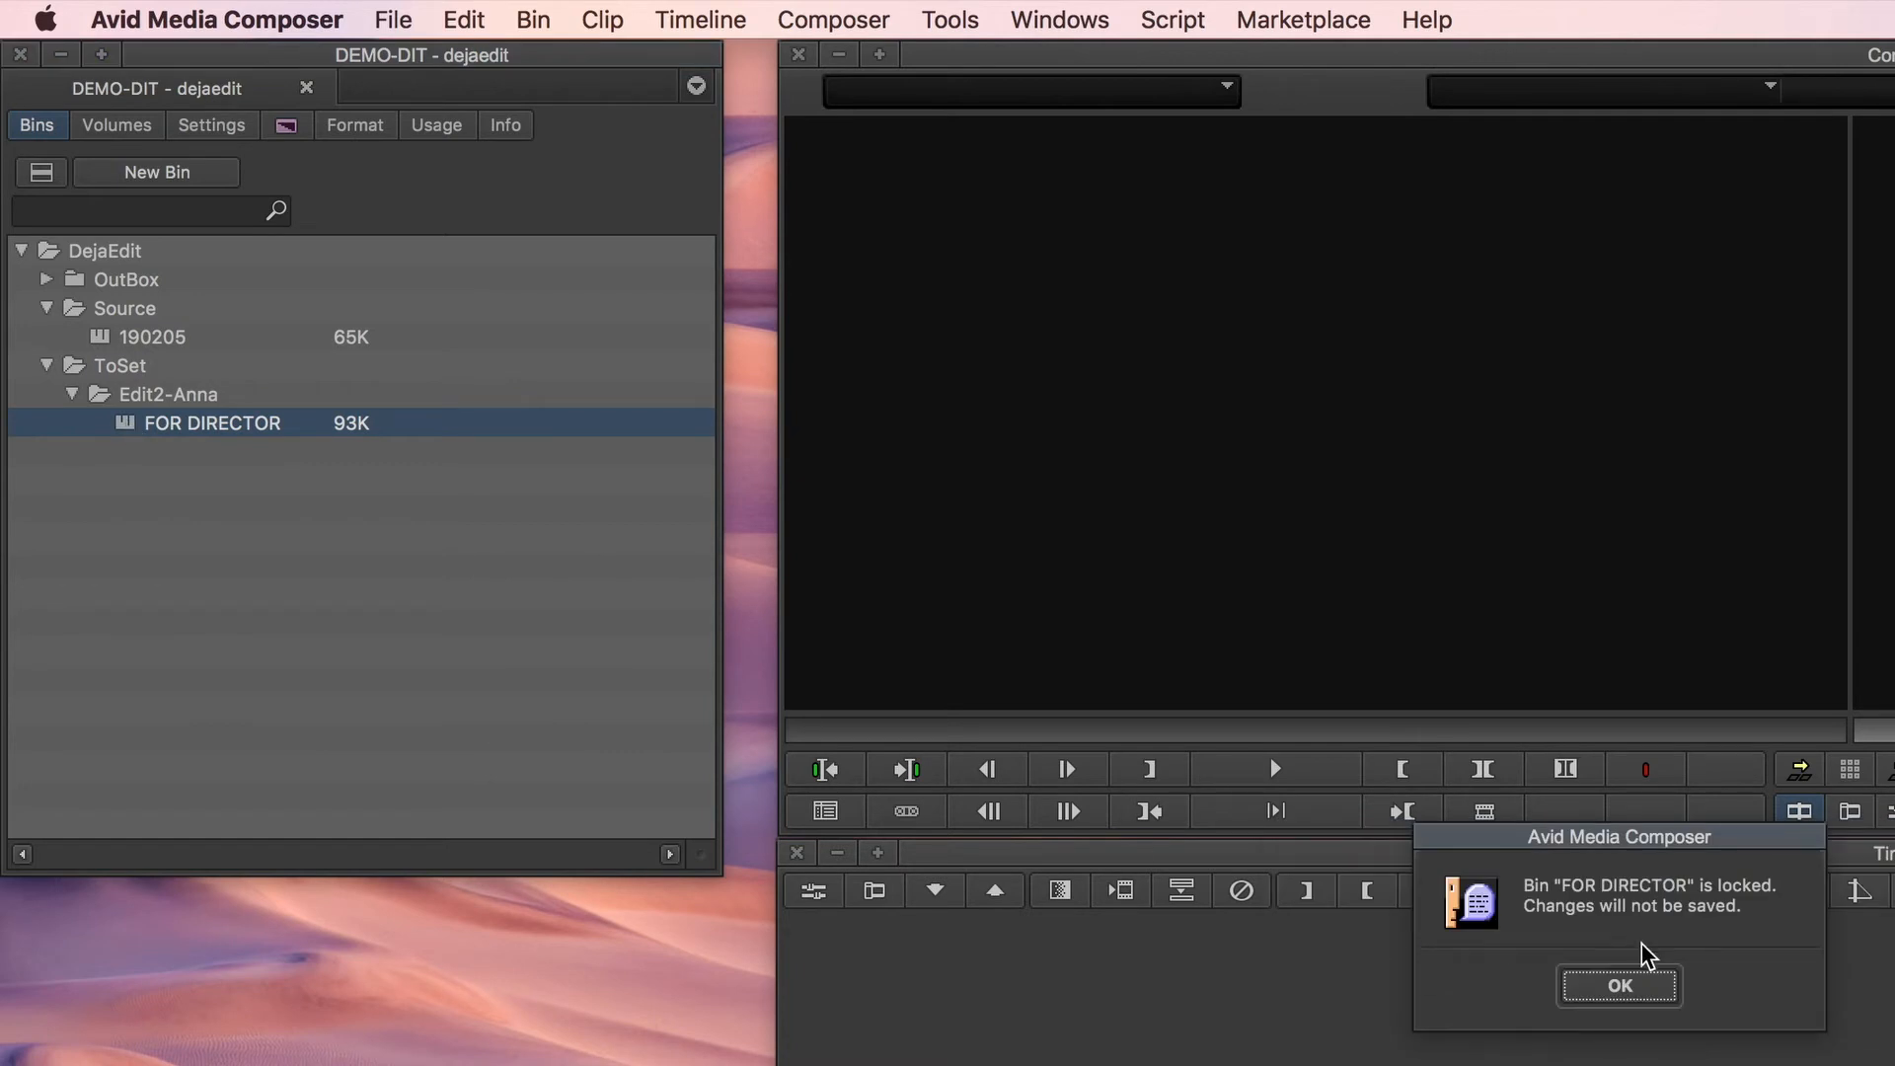
left_click(1633, 999)
- Load the SCENE 1 sequence from the FOR DIRECTOR bin and play it back in the timeline
double_click(807, 426)
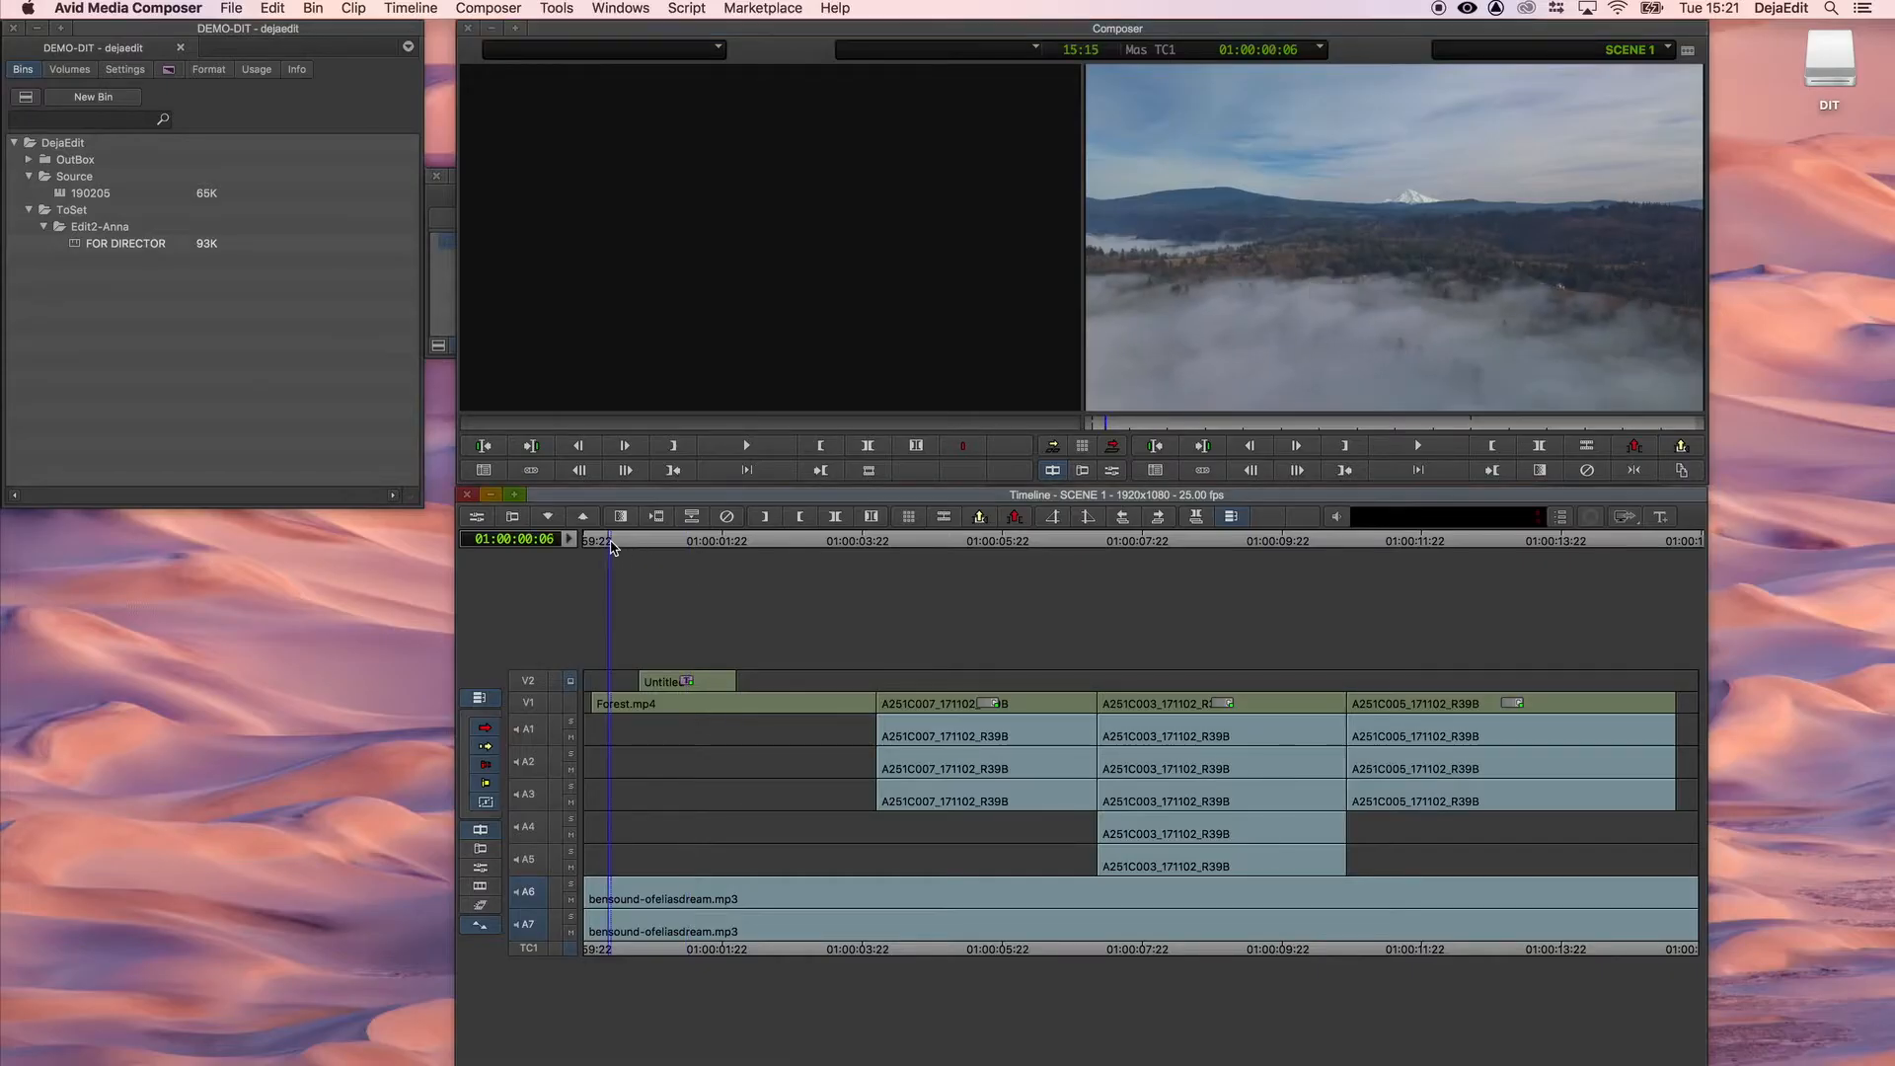
left_click(977, 937)
key("space")
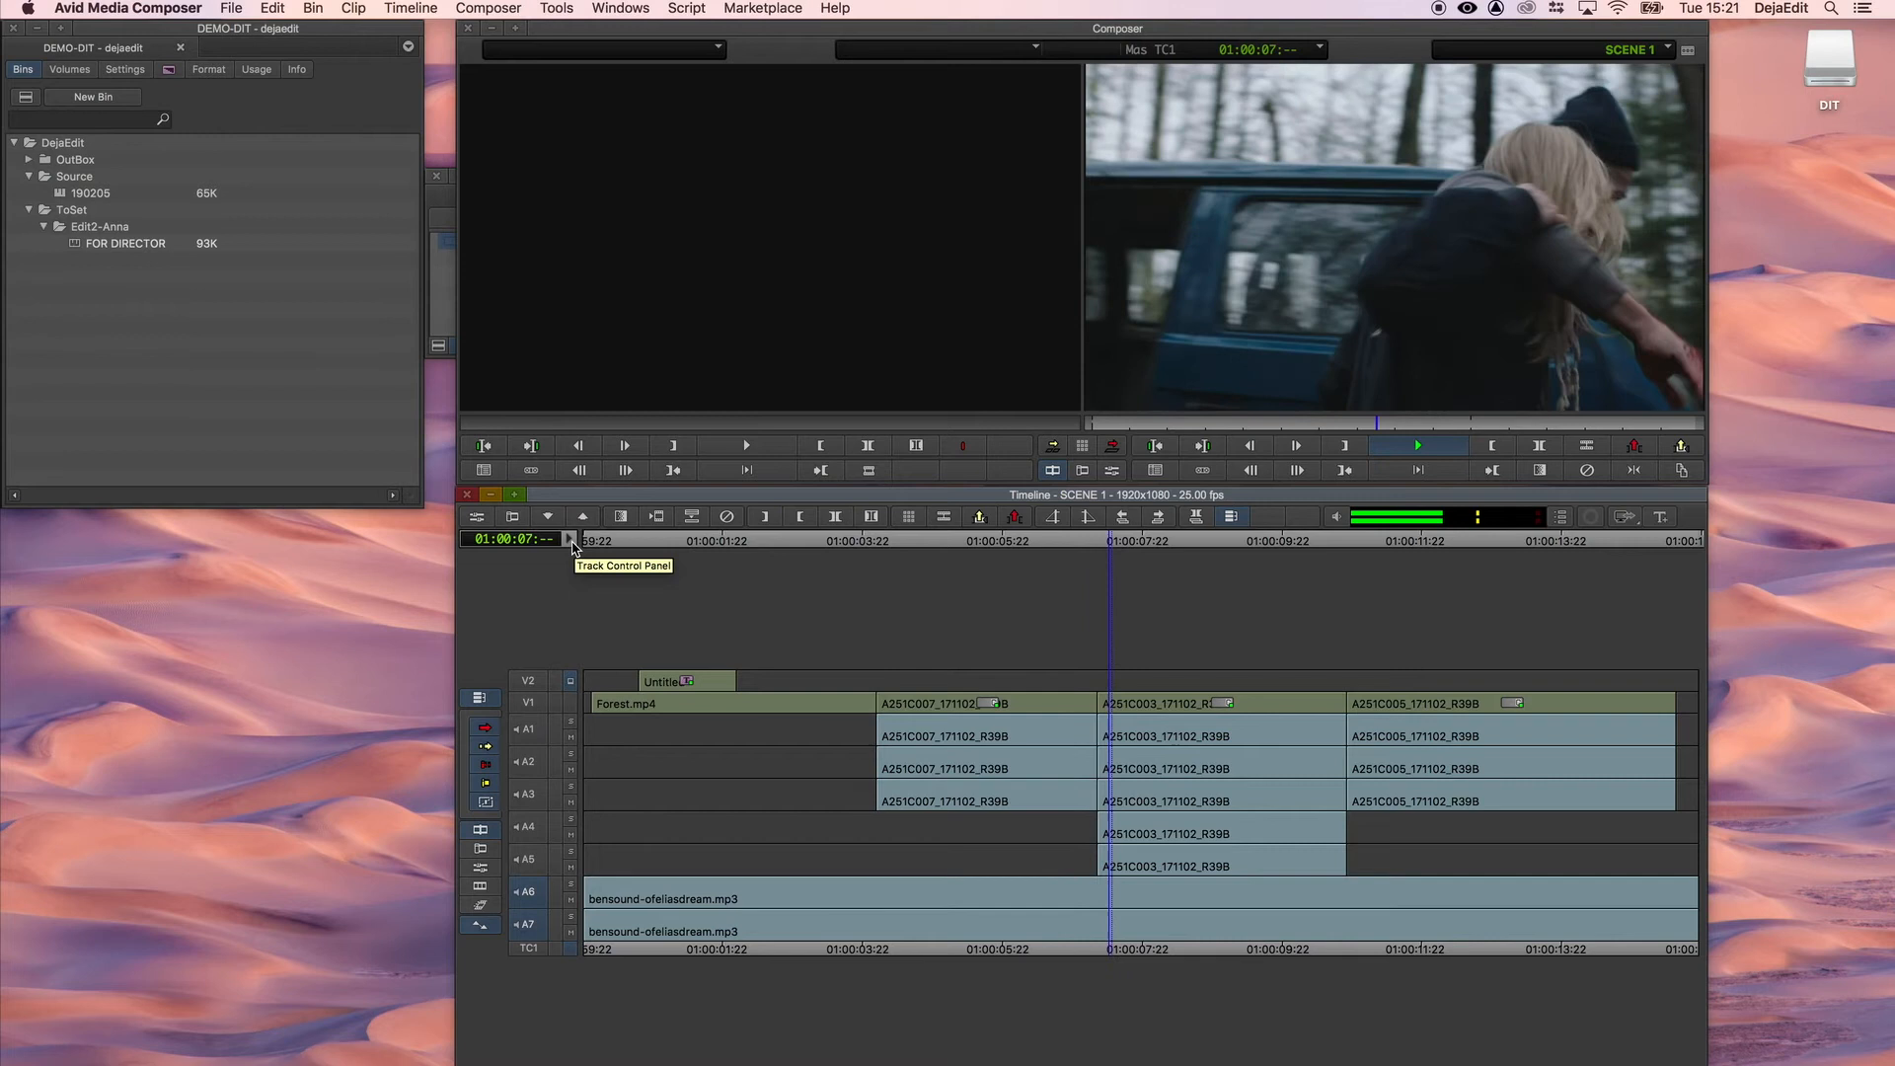
key("space")
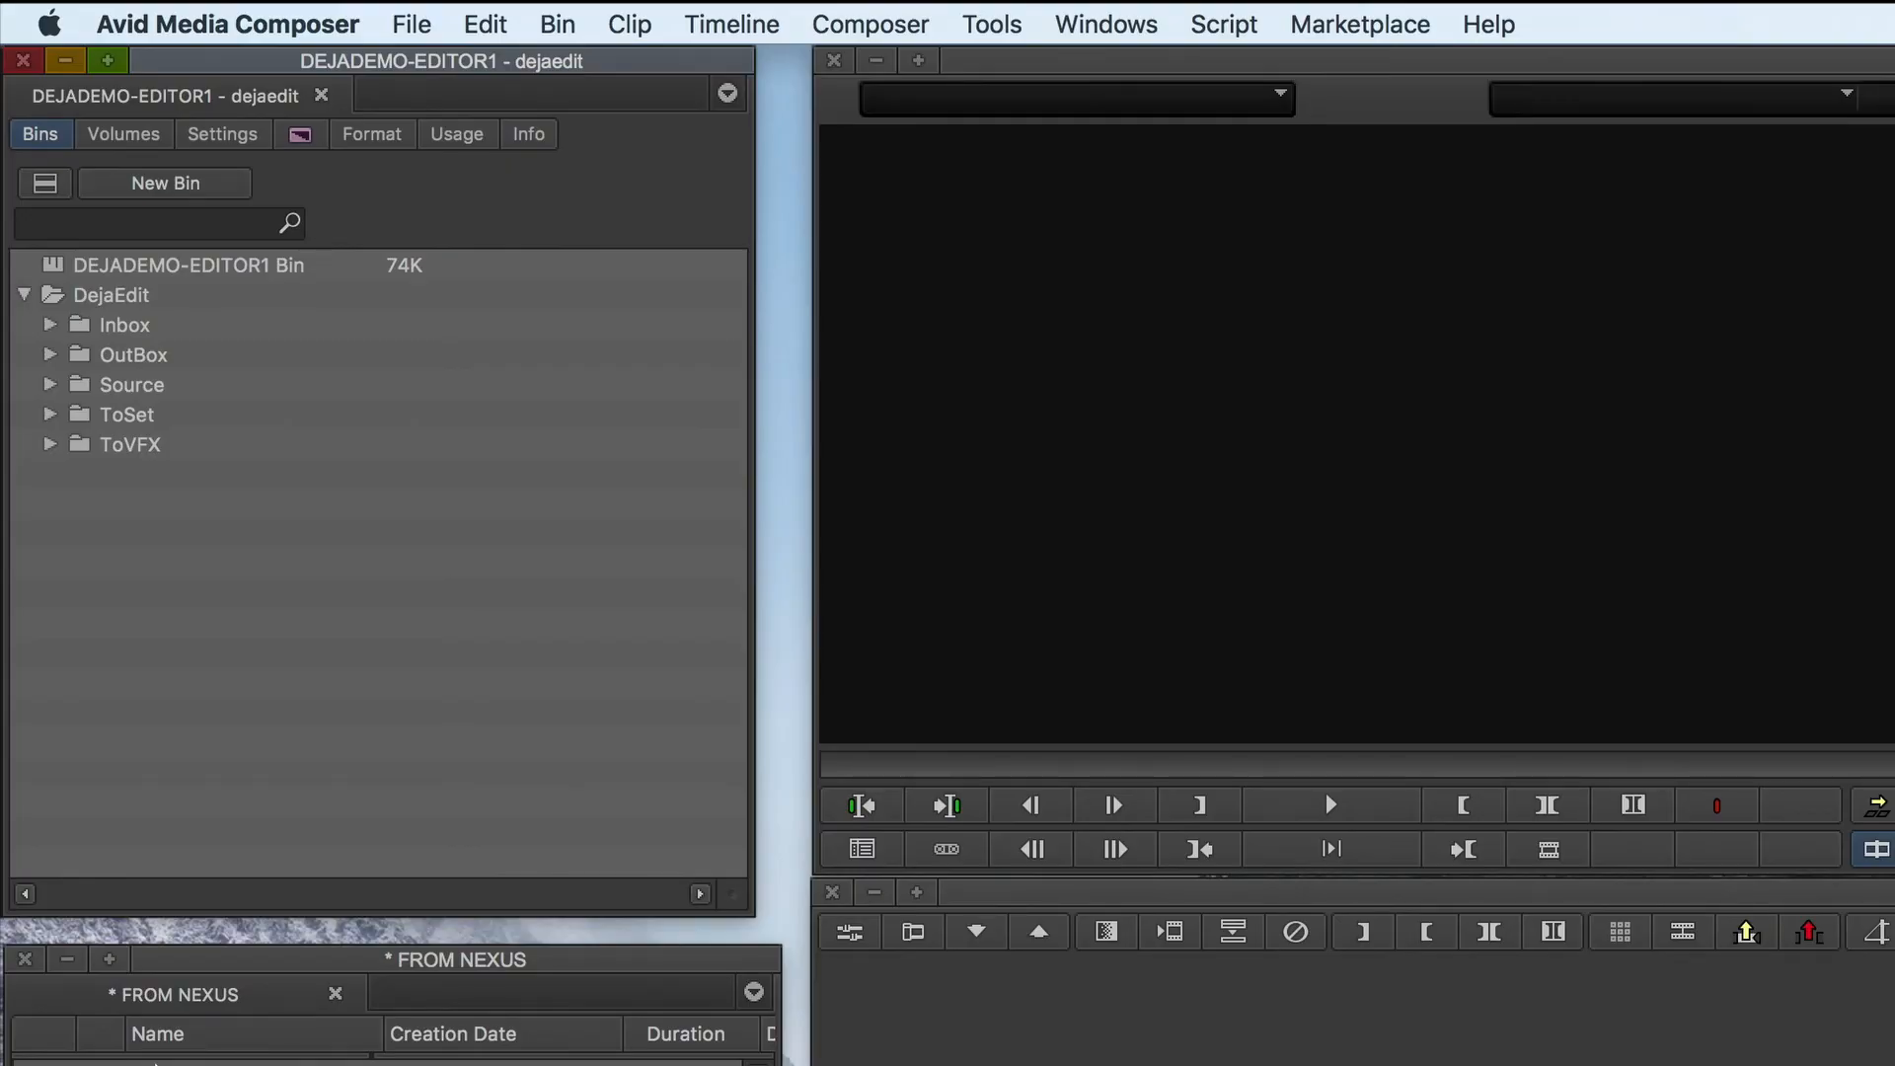
- Create a new bin in the DEJADEMO-EDITOR1 project and add a new sequence named ToVFX to it
left_click(148, 186)
left_click(929, 478)
right_click(931, 477)
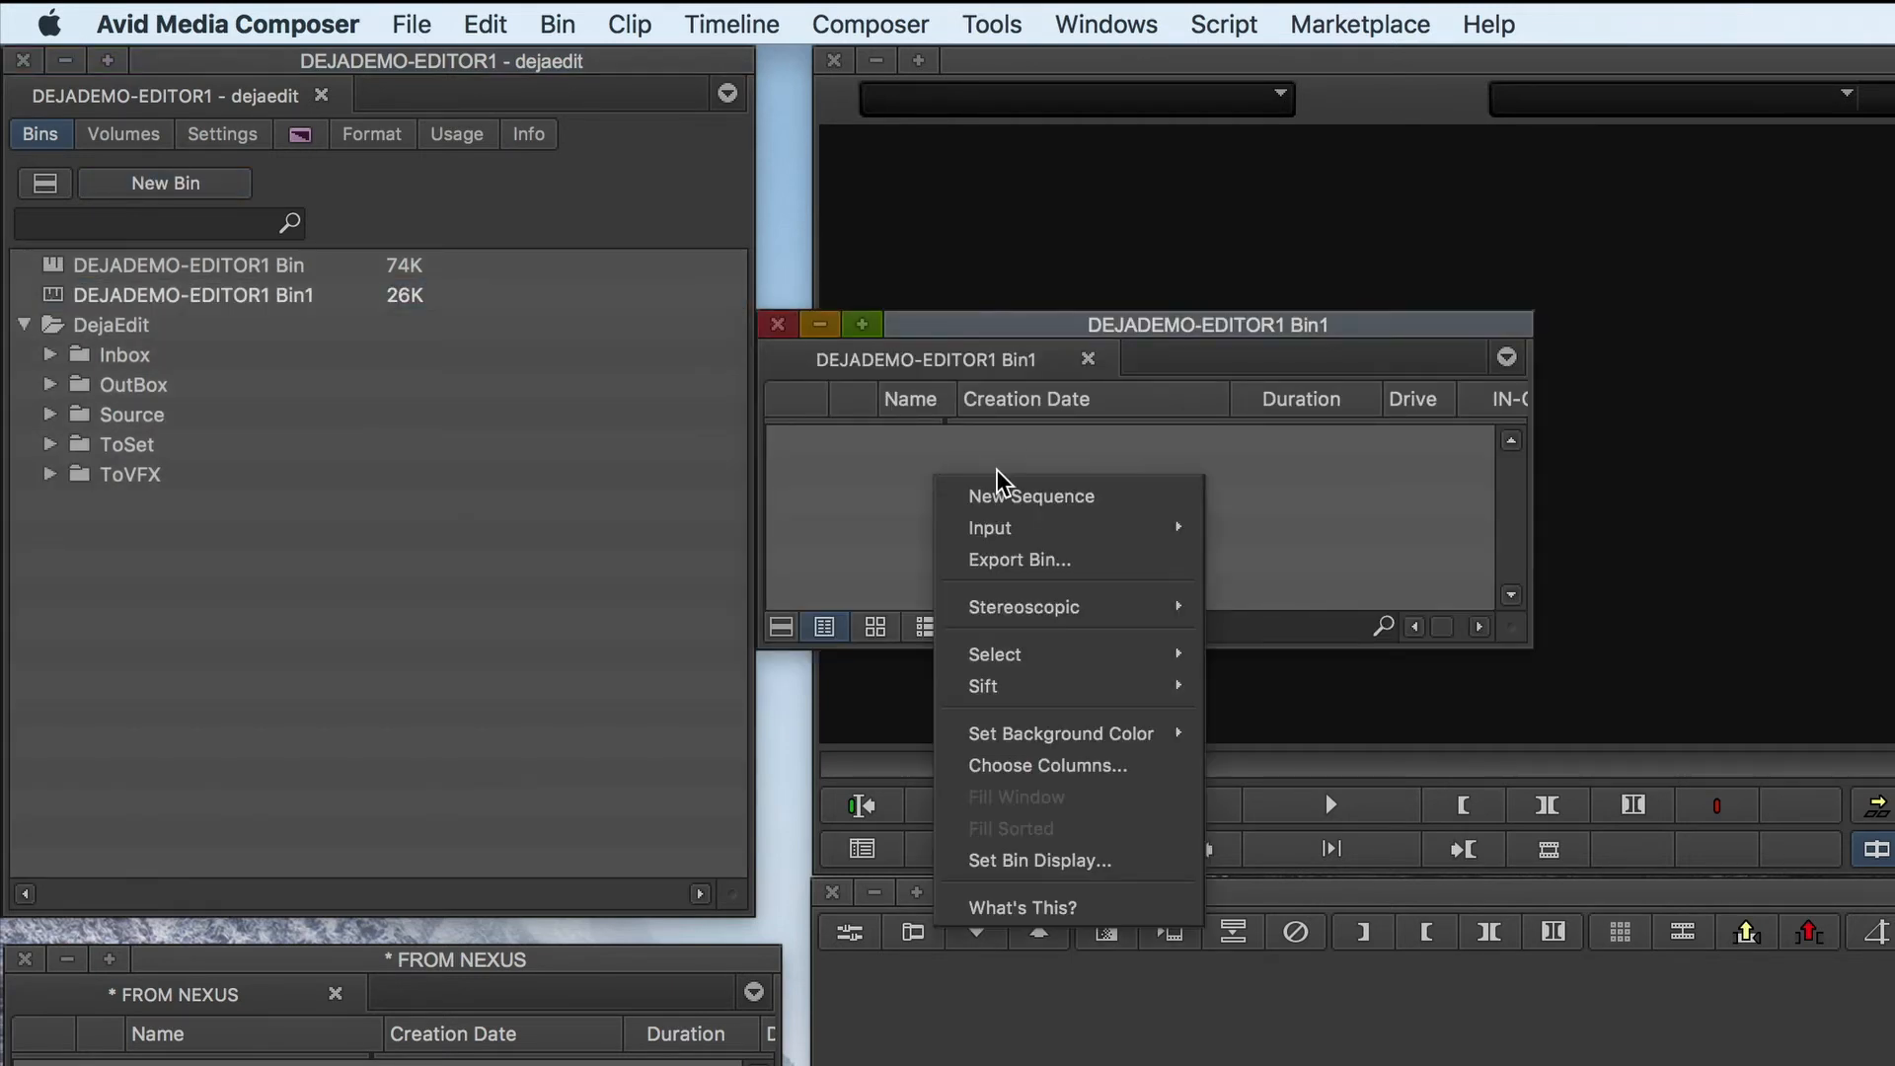
left_click(987, 498)
type("ToVFX")
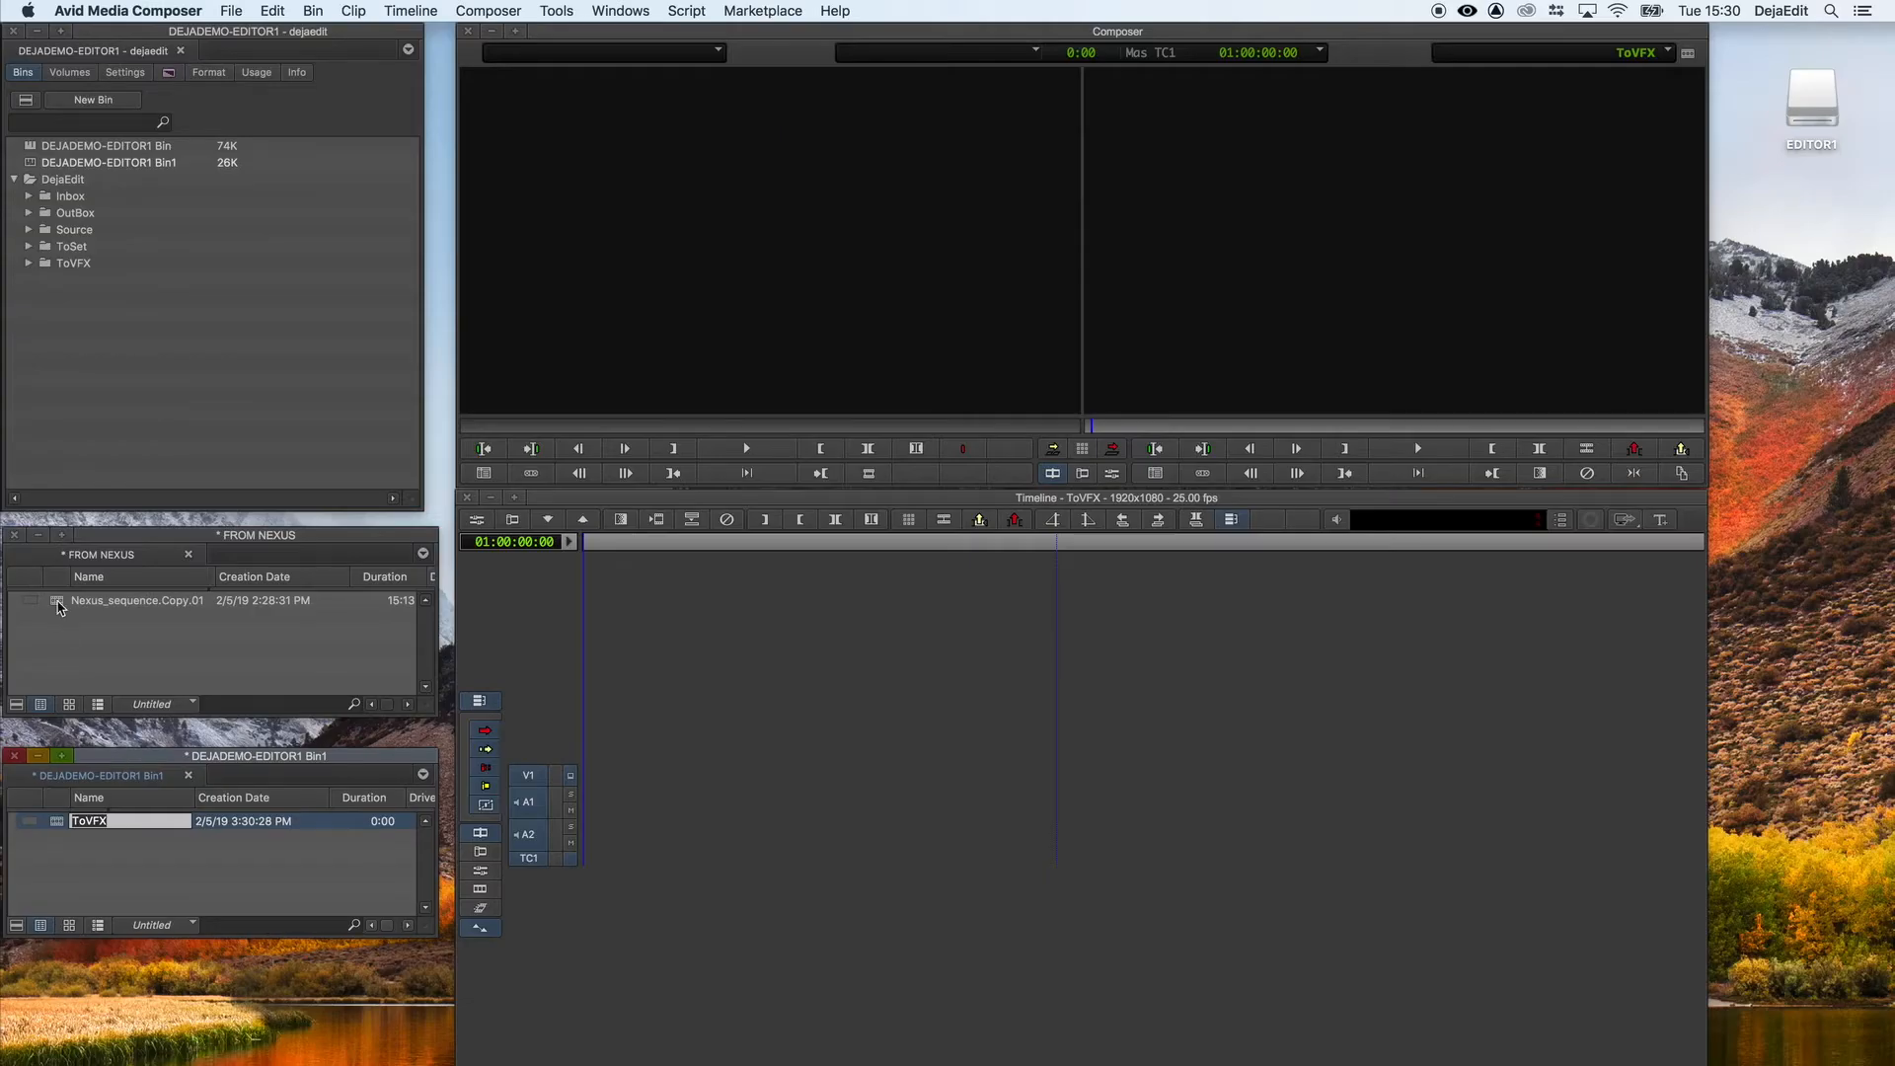
- Copy the Forest.mp4 clip from Nexus_sequence.Copy.01 into the ToVFX sequence and return the playhead to the start
double_click(60, 604)
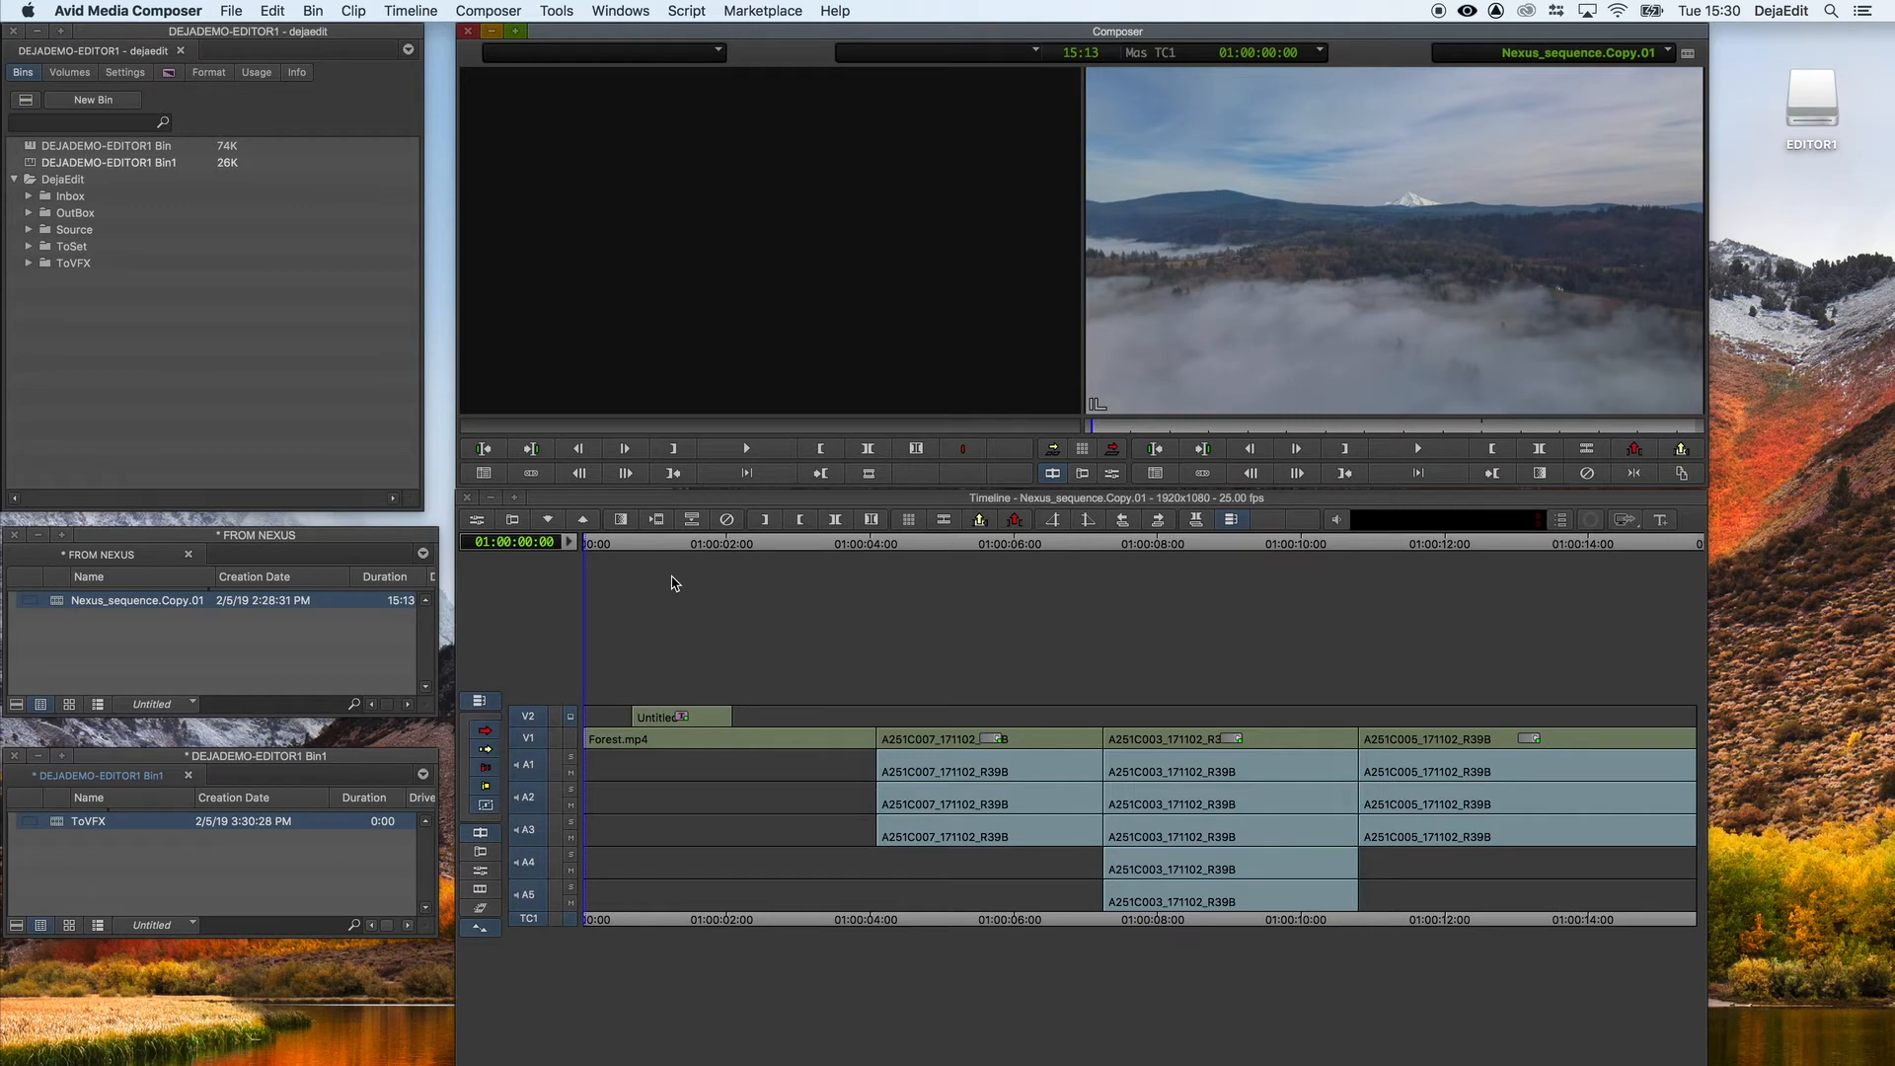
left_click_drag(618, 546, 516, 578)
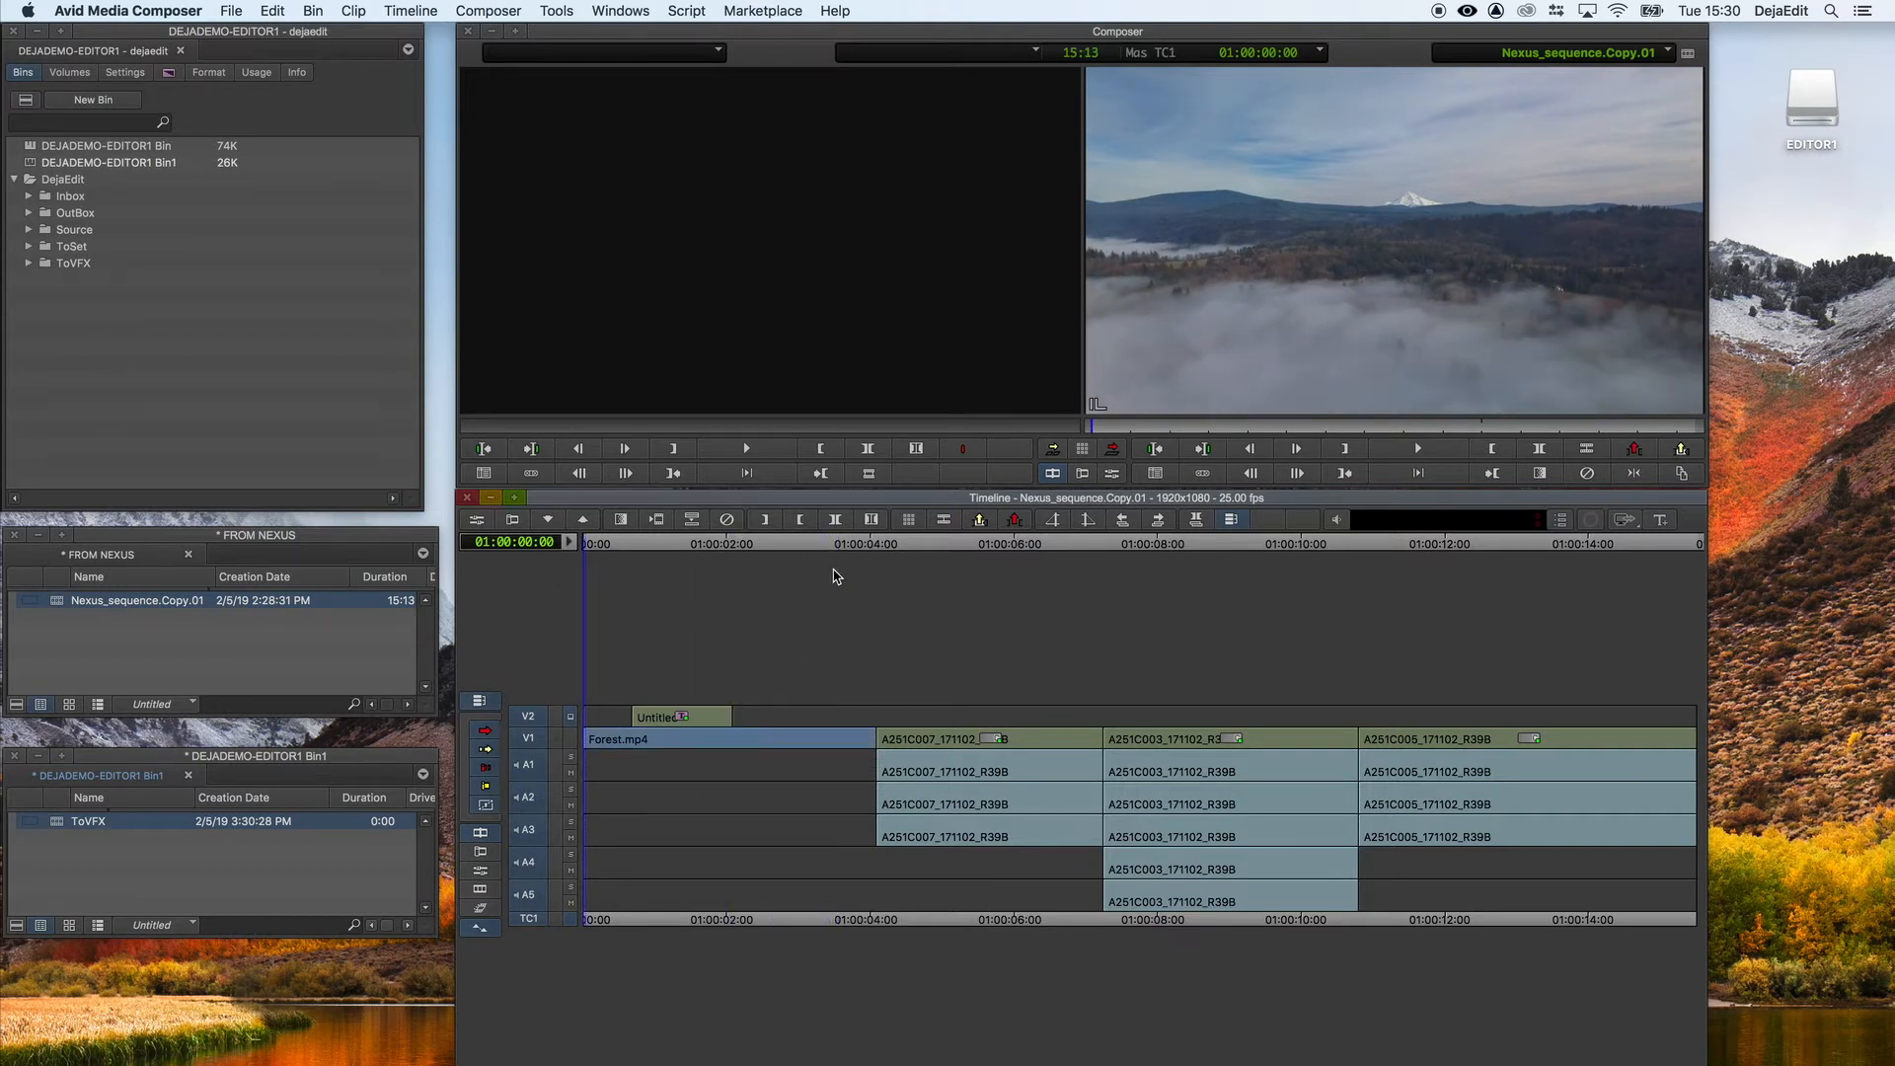
left_click(264, 862)
double_click(64, 834)
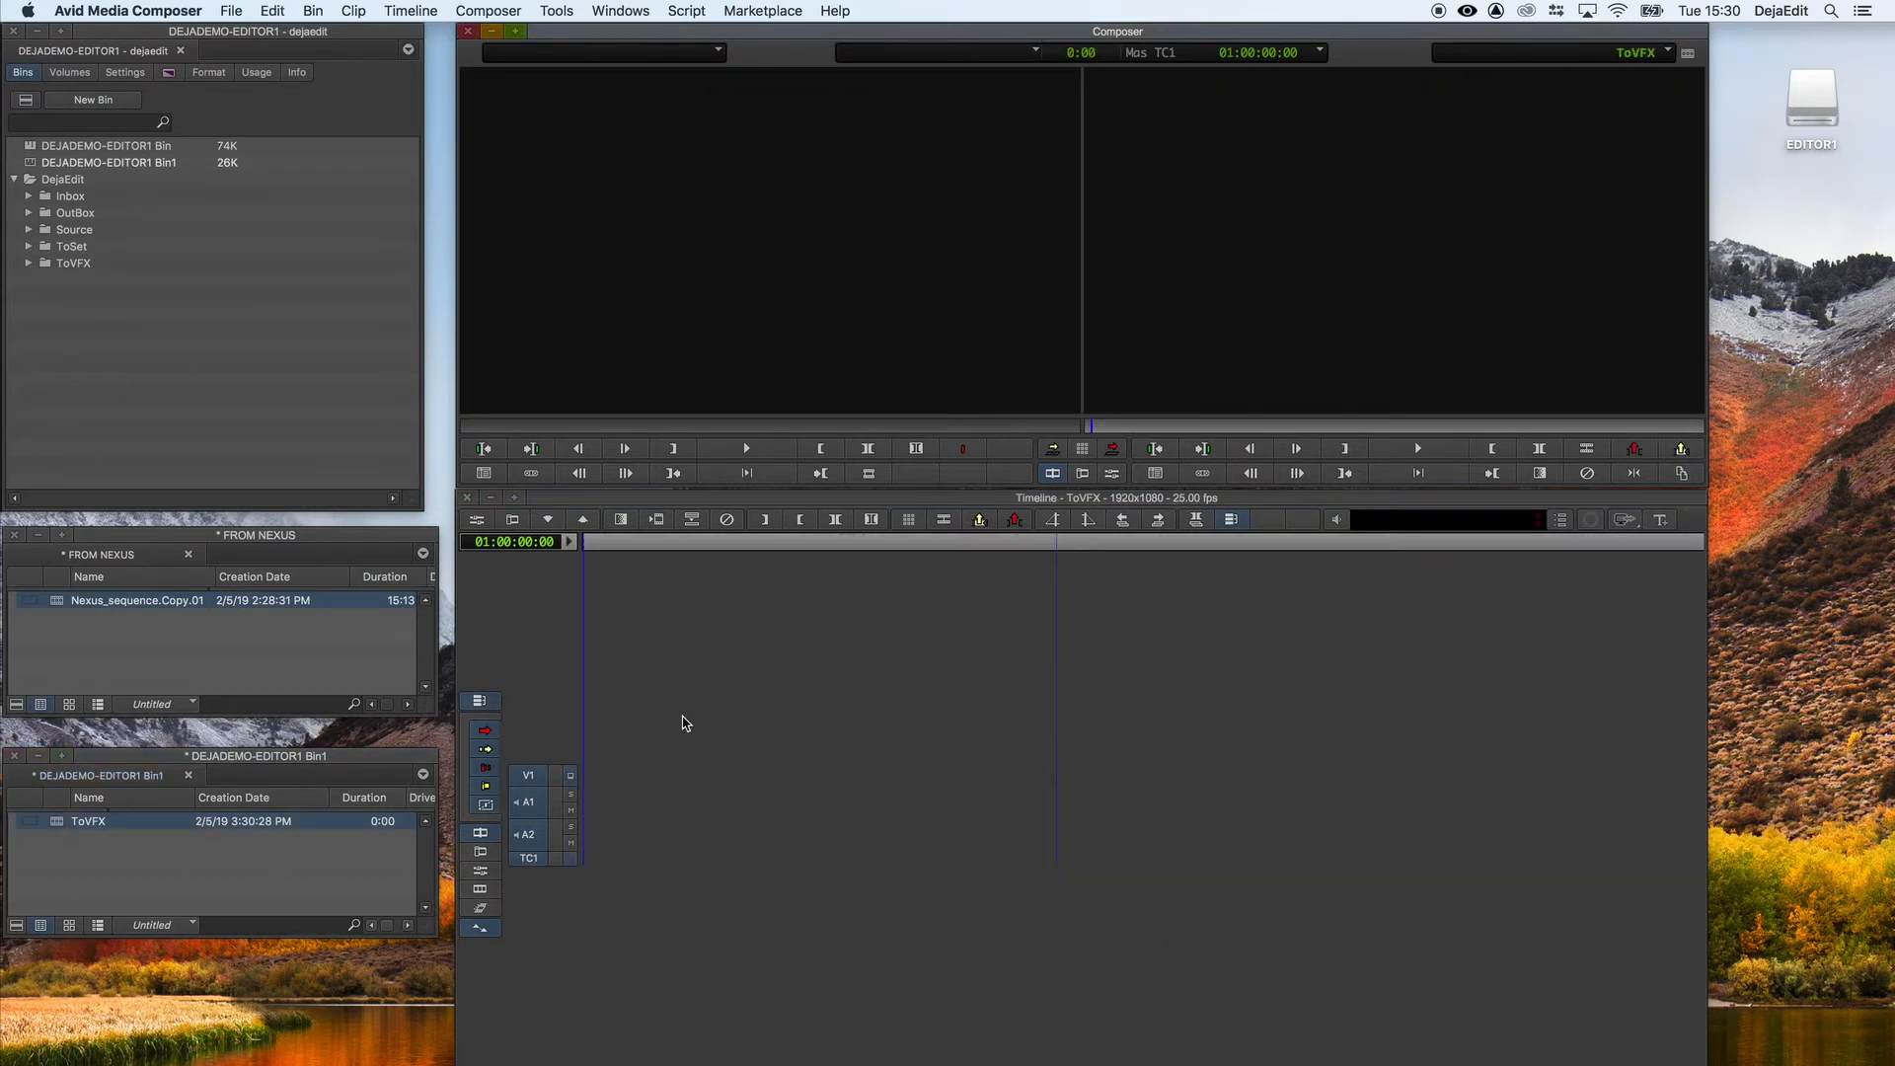
key("super+v")
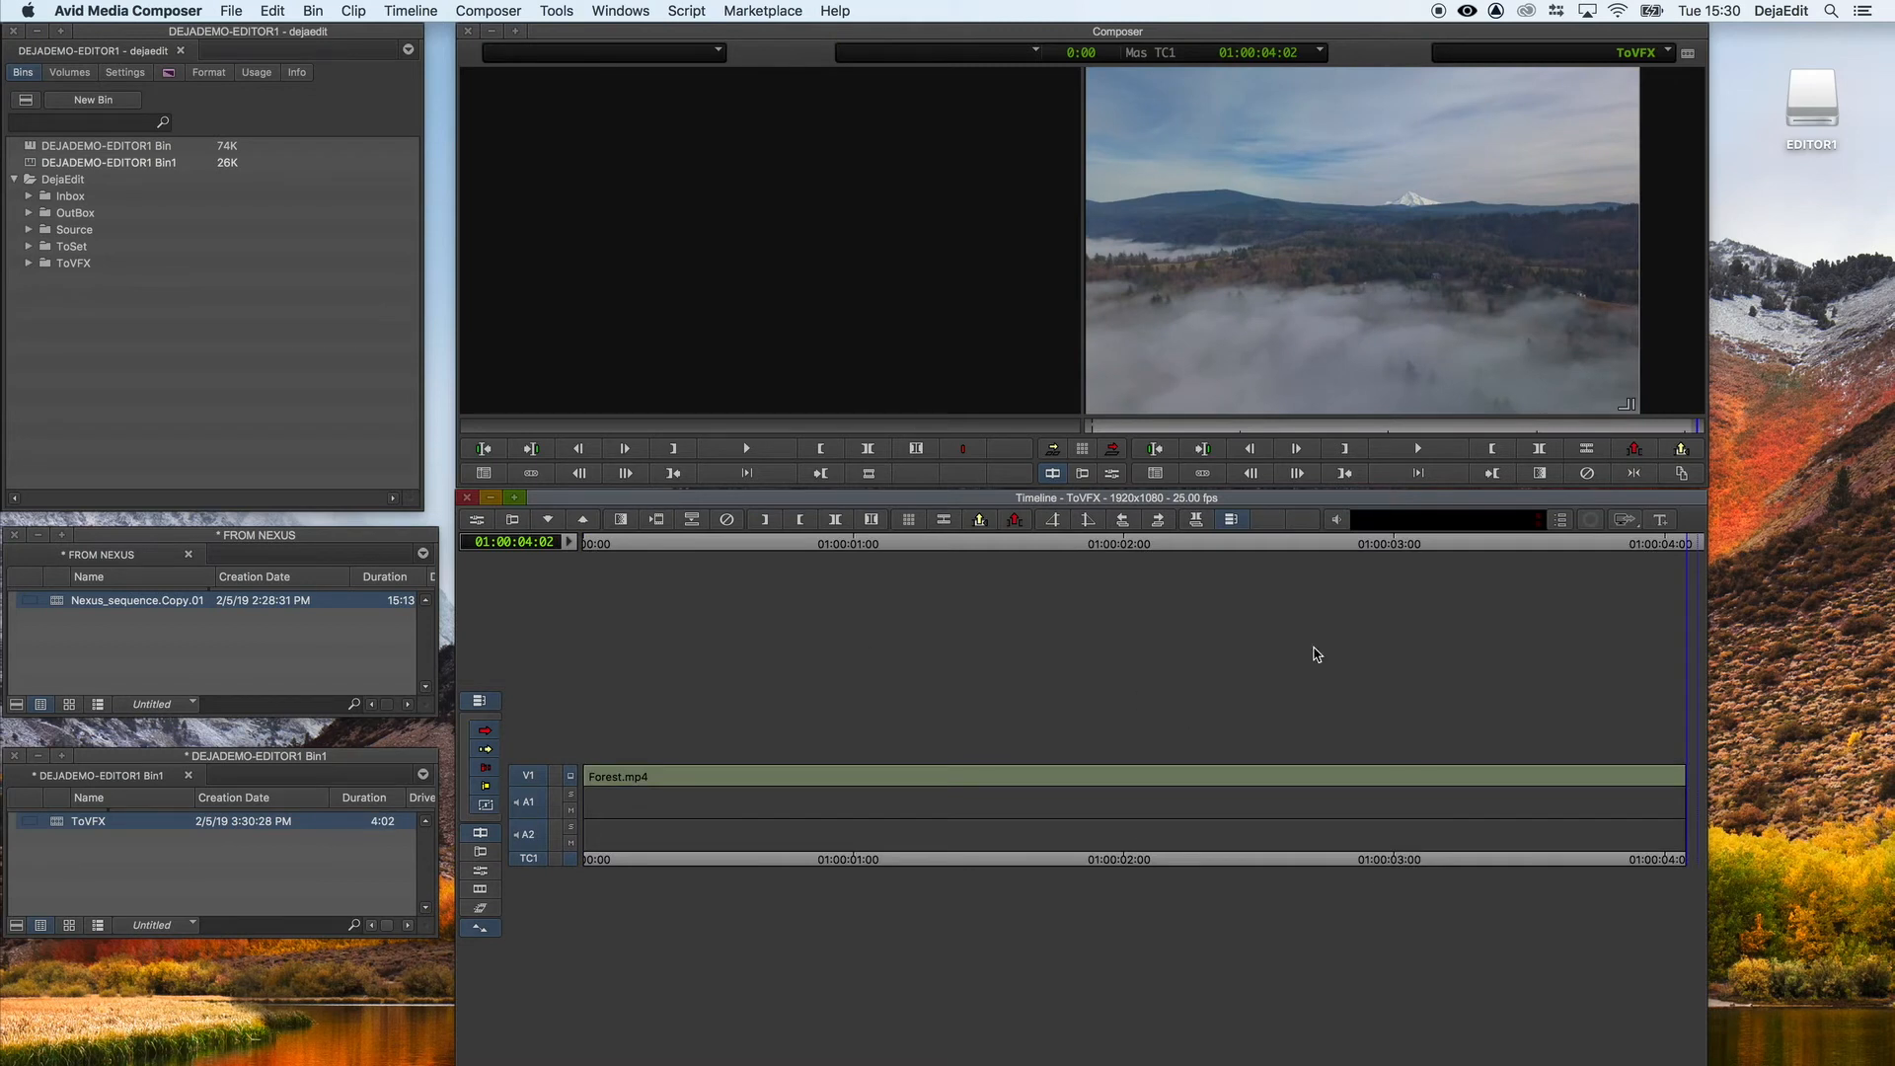
left_click_drag(1632, 541, 638, 561)
left_click_drag(637, 560, 584, 563)
- Save and close DEJADEMO-EDITOR1 Bin1, which holds the ToVFX sequence, and rename the bin SCENE 1
left_click(357, 891)
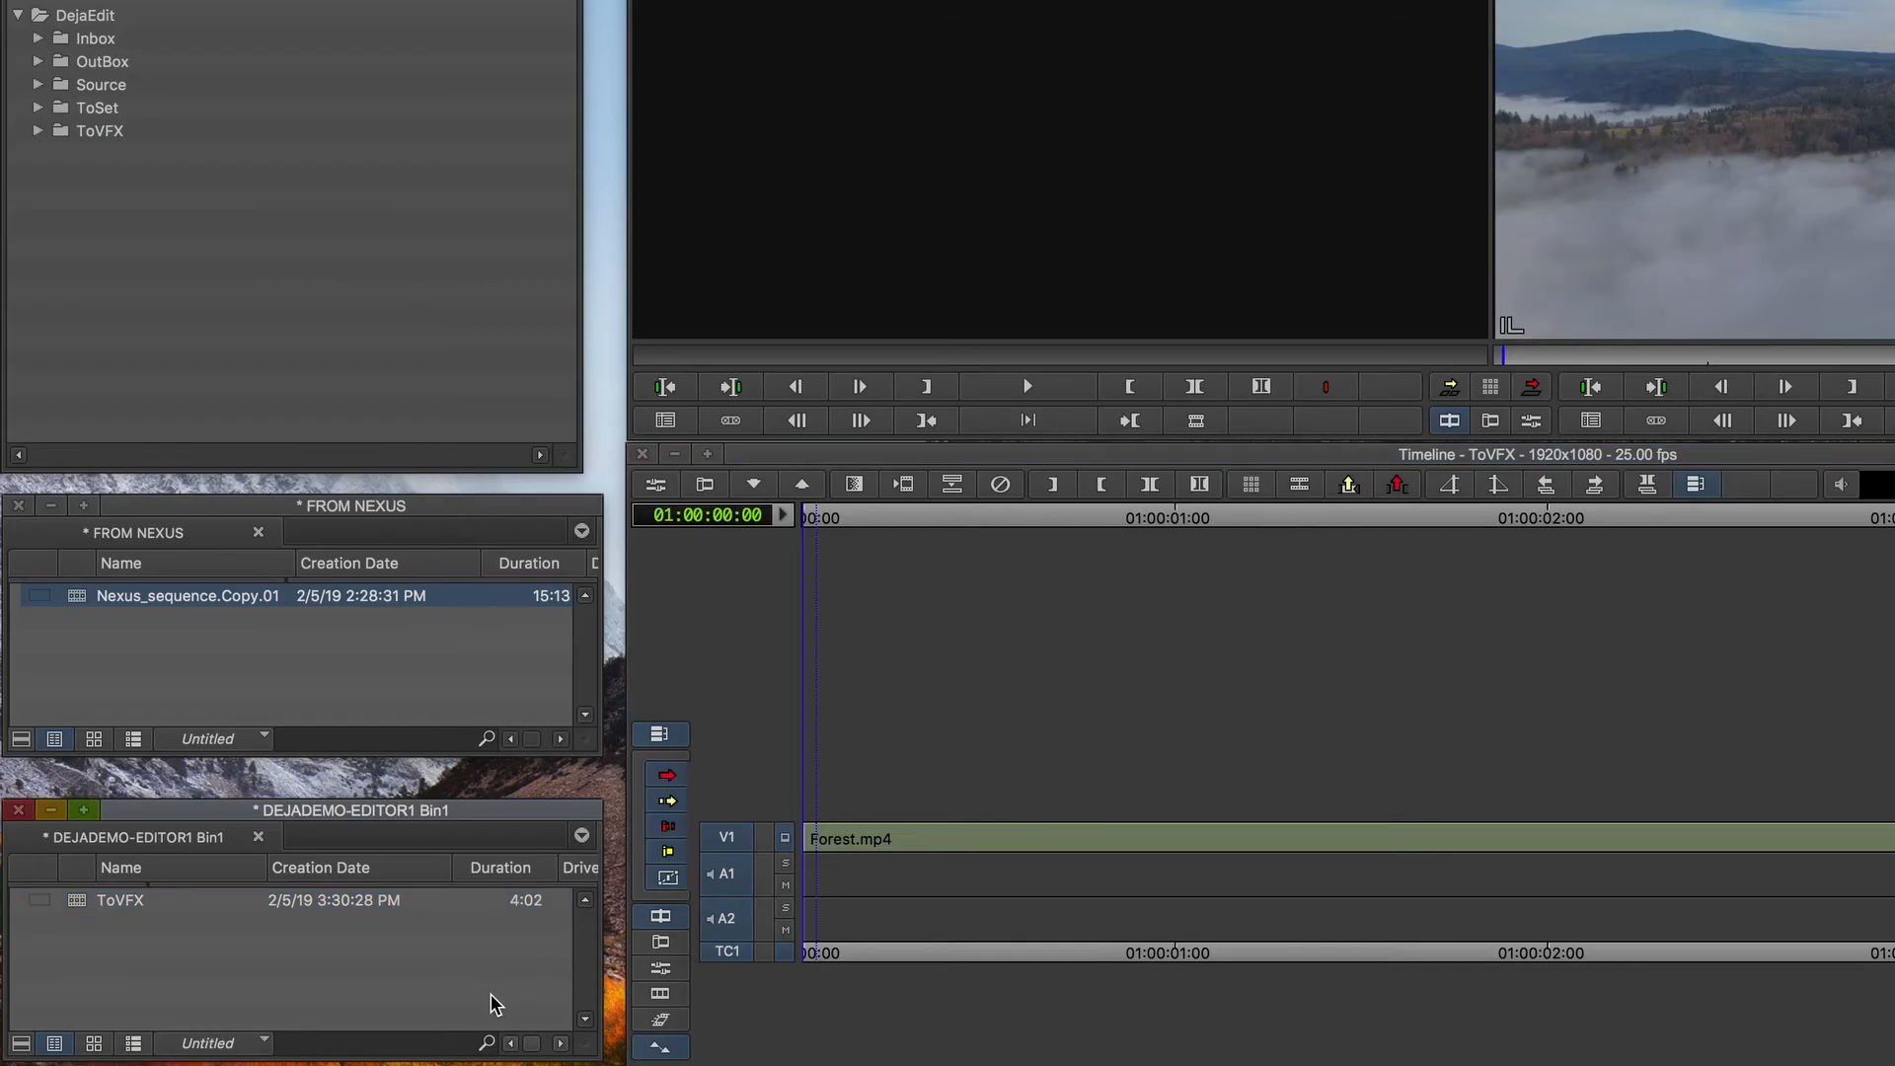
key("super+s")
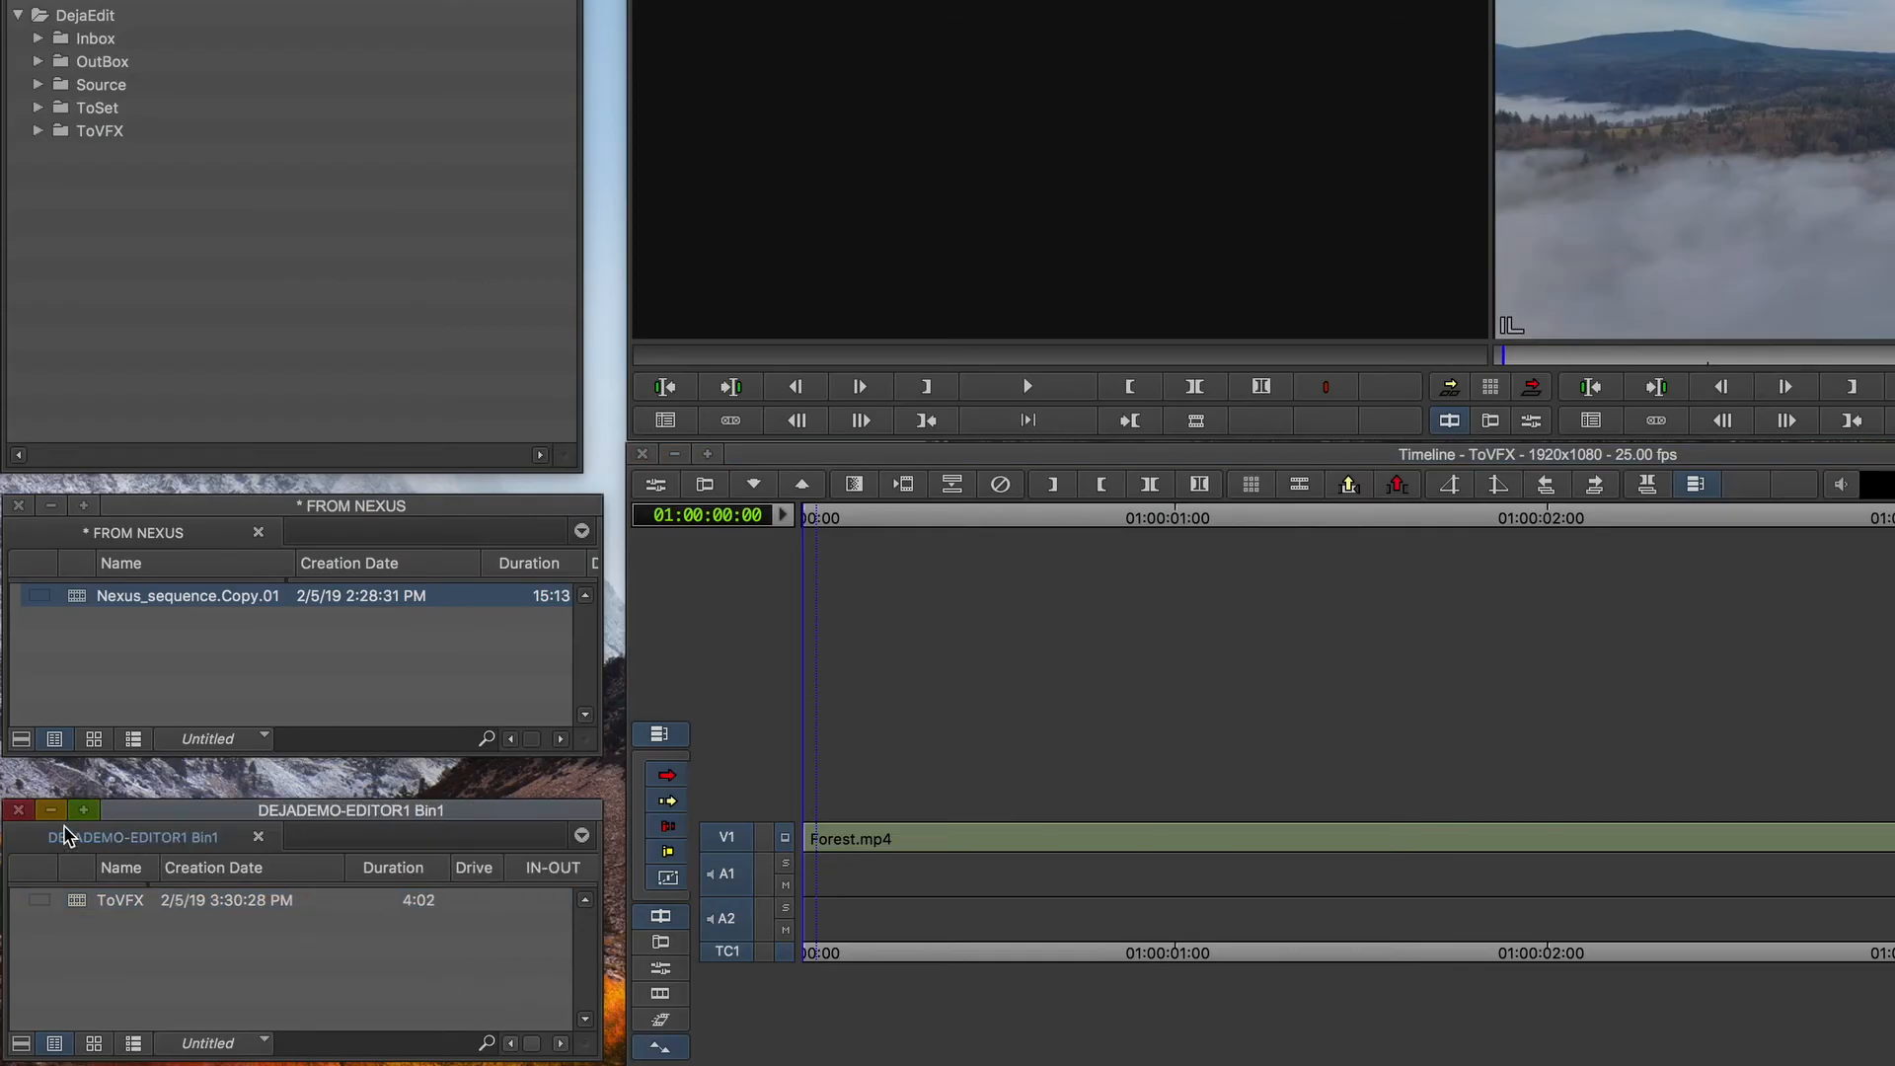
left_click(17, 810)
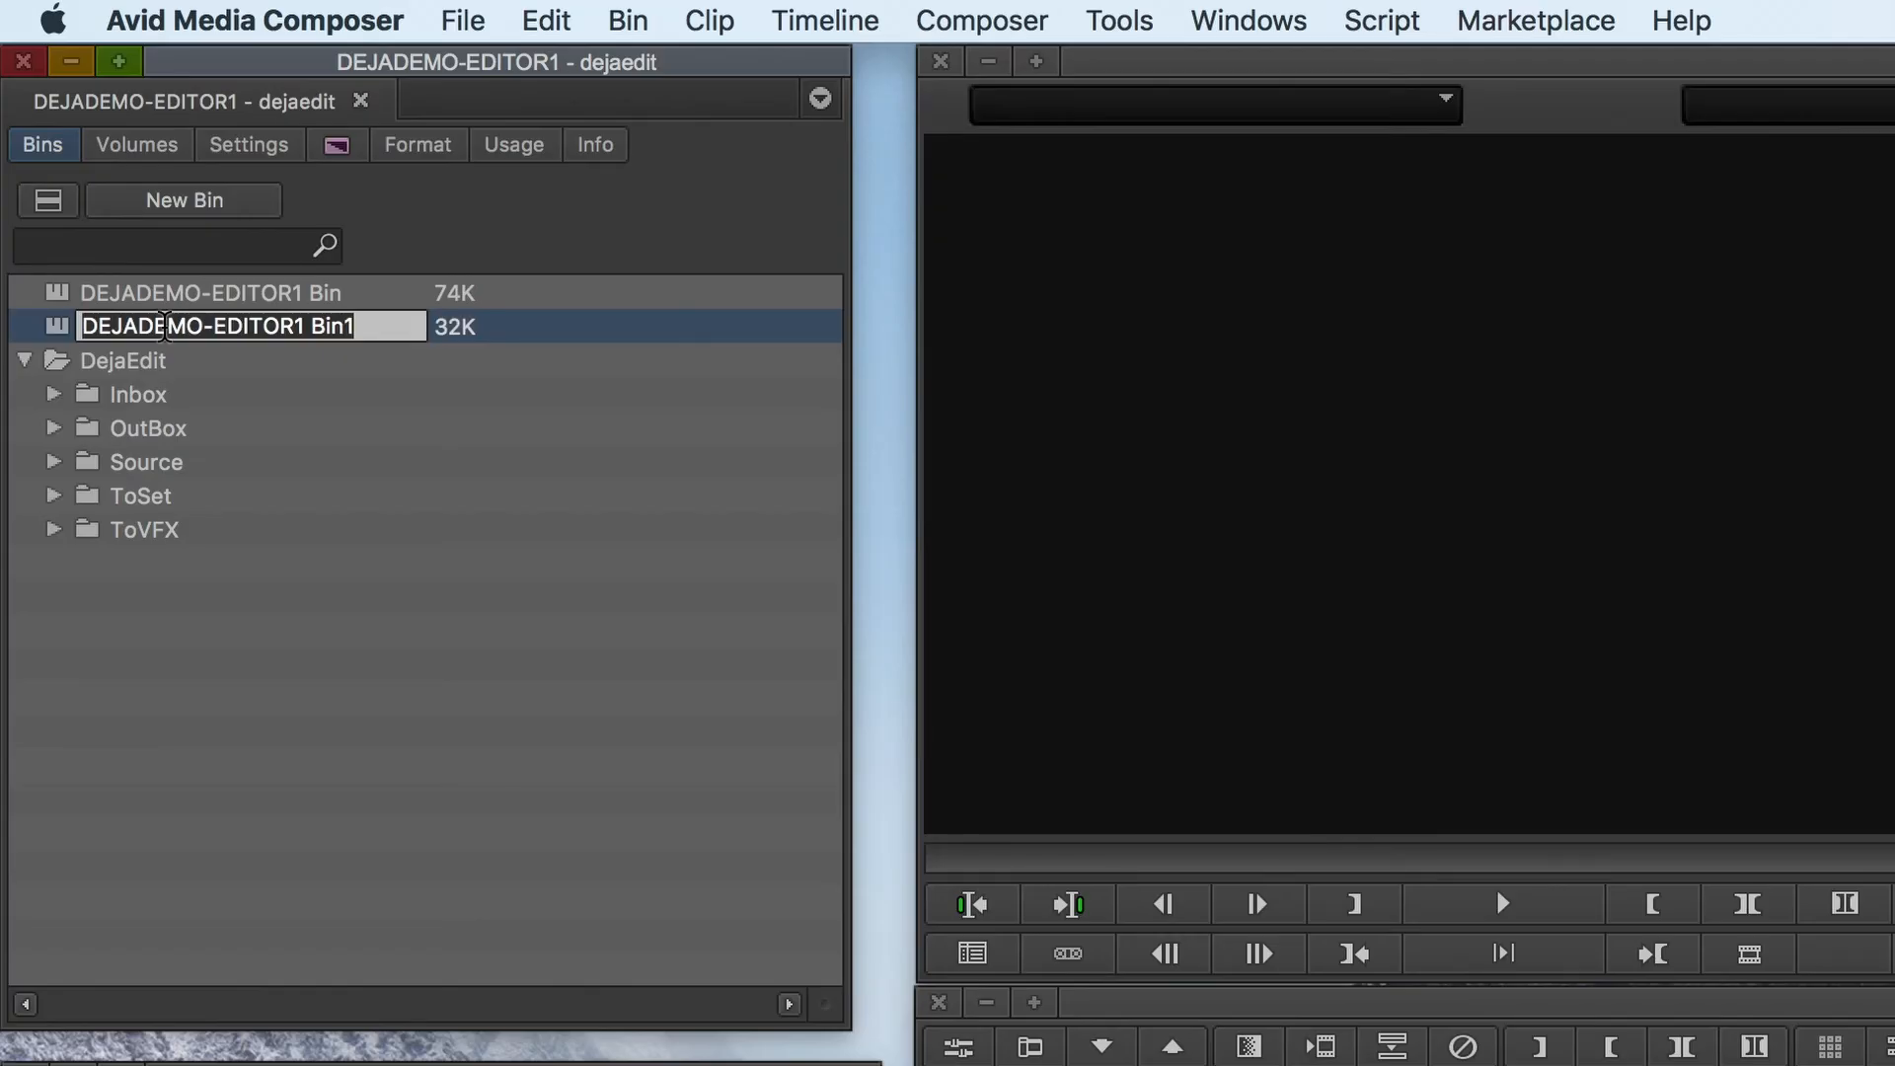
type("SCENE")
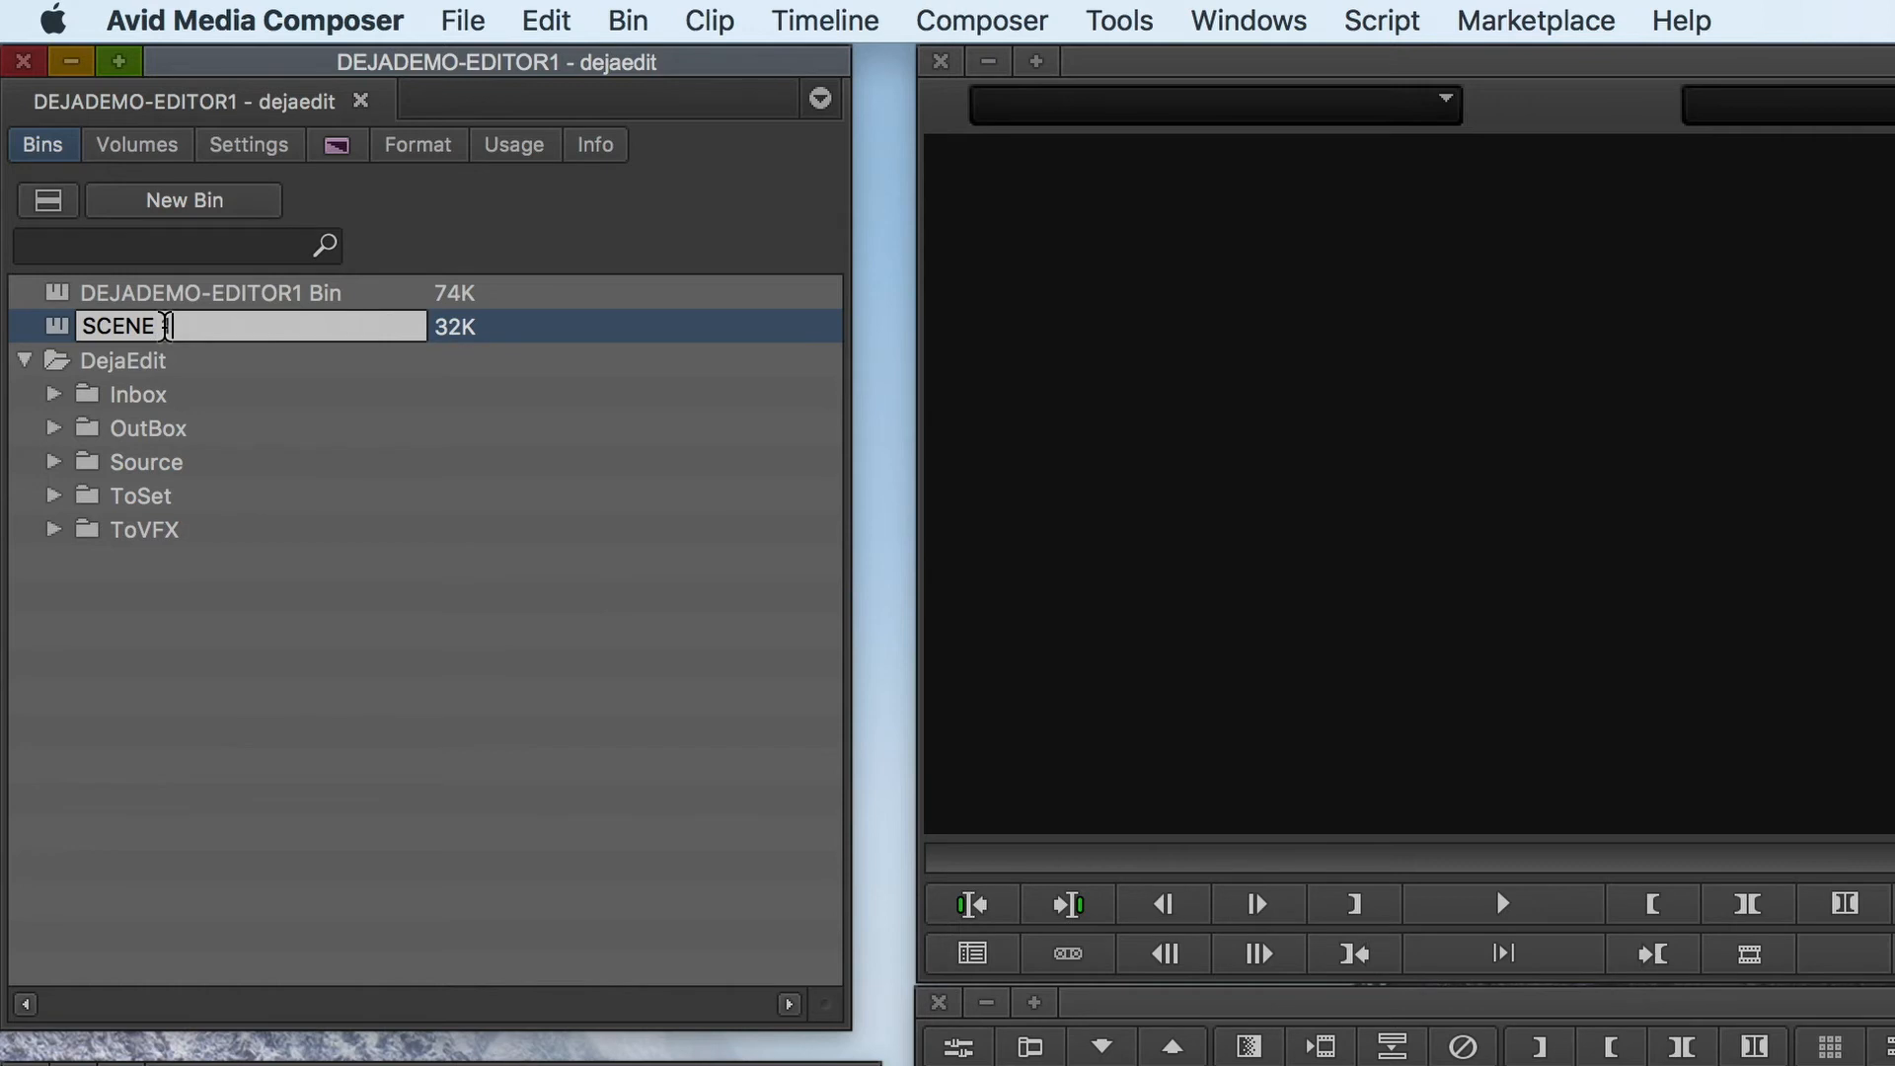
type(" 1")
key("Return")
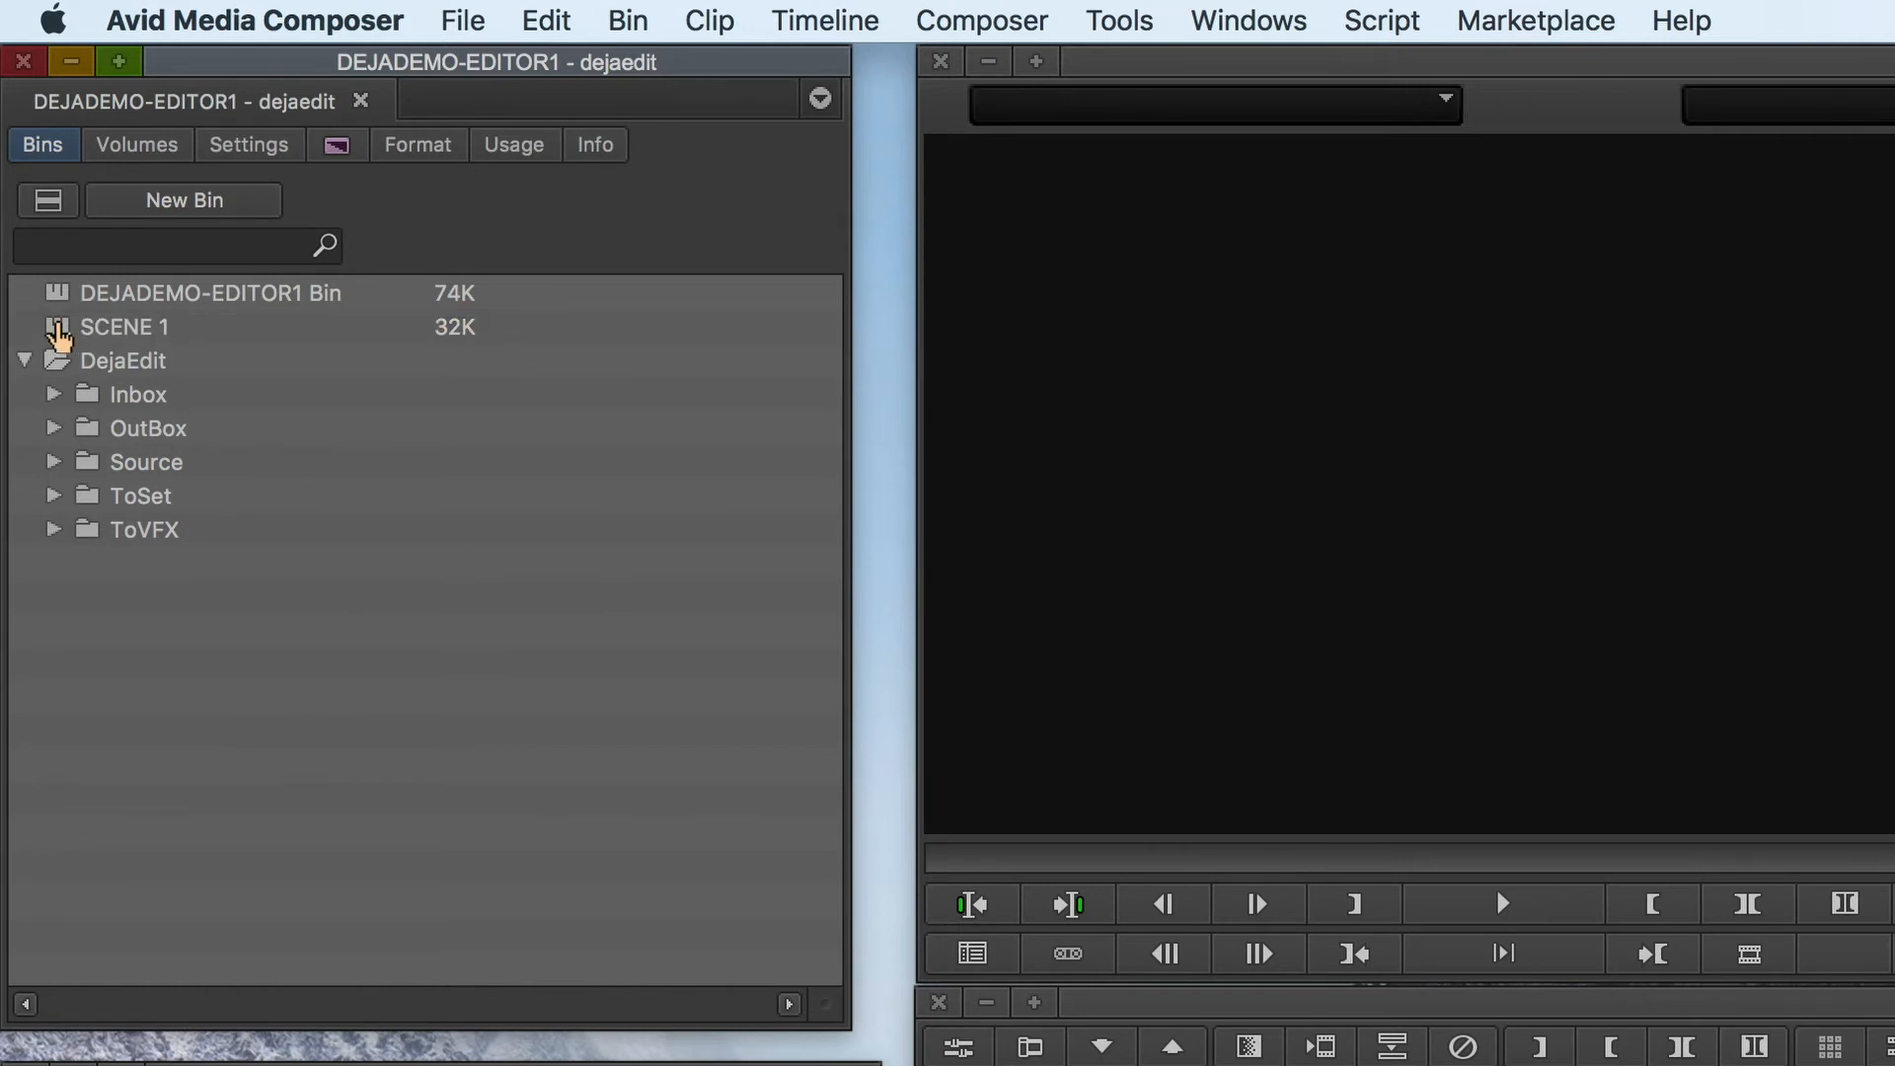
- Move the SCENE 1 bin into DejaEdit's ToVFX folder and run a DejaEdit sync
left_click_drag(59, 336, 161, 533)
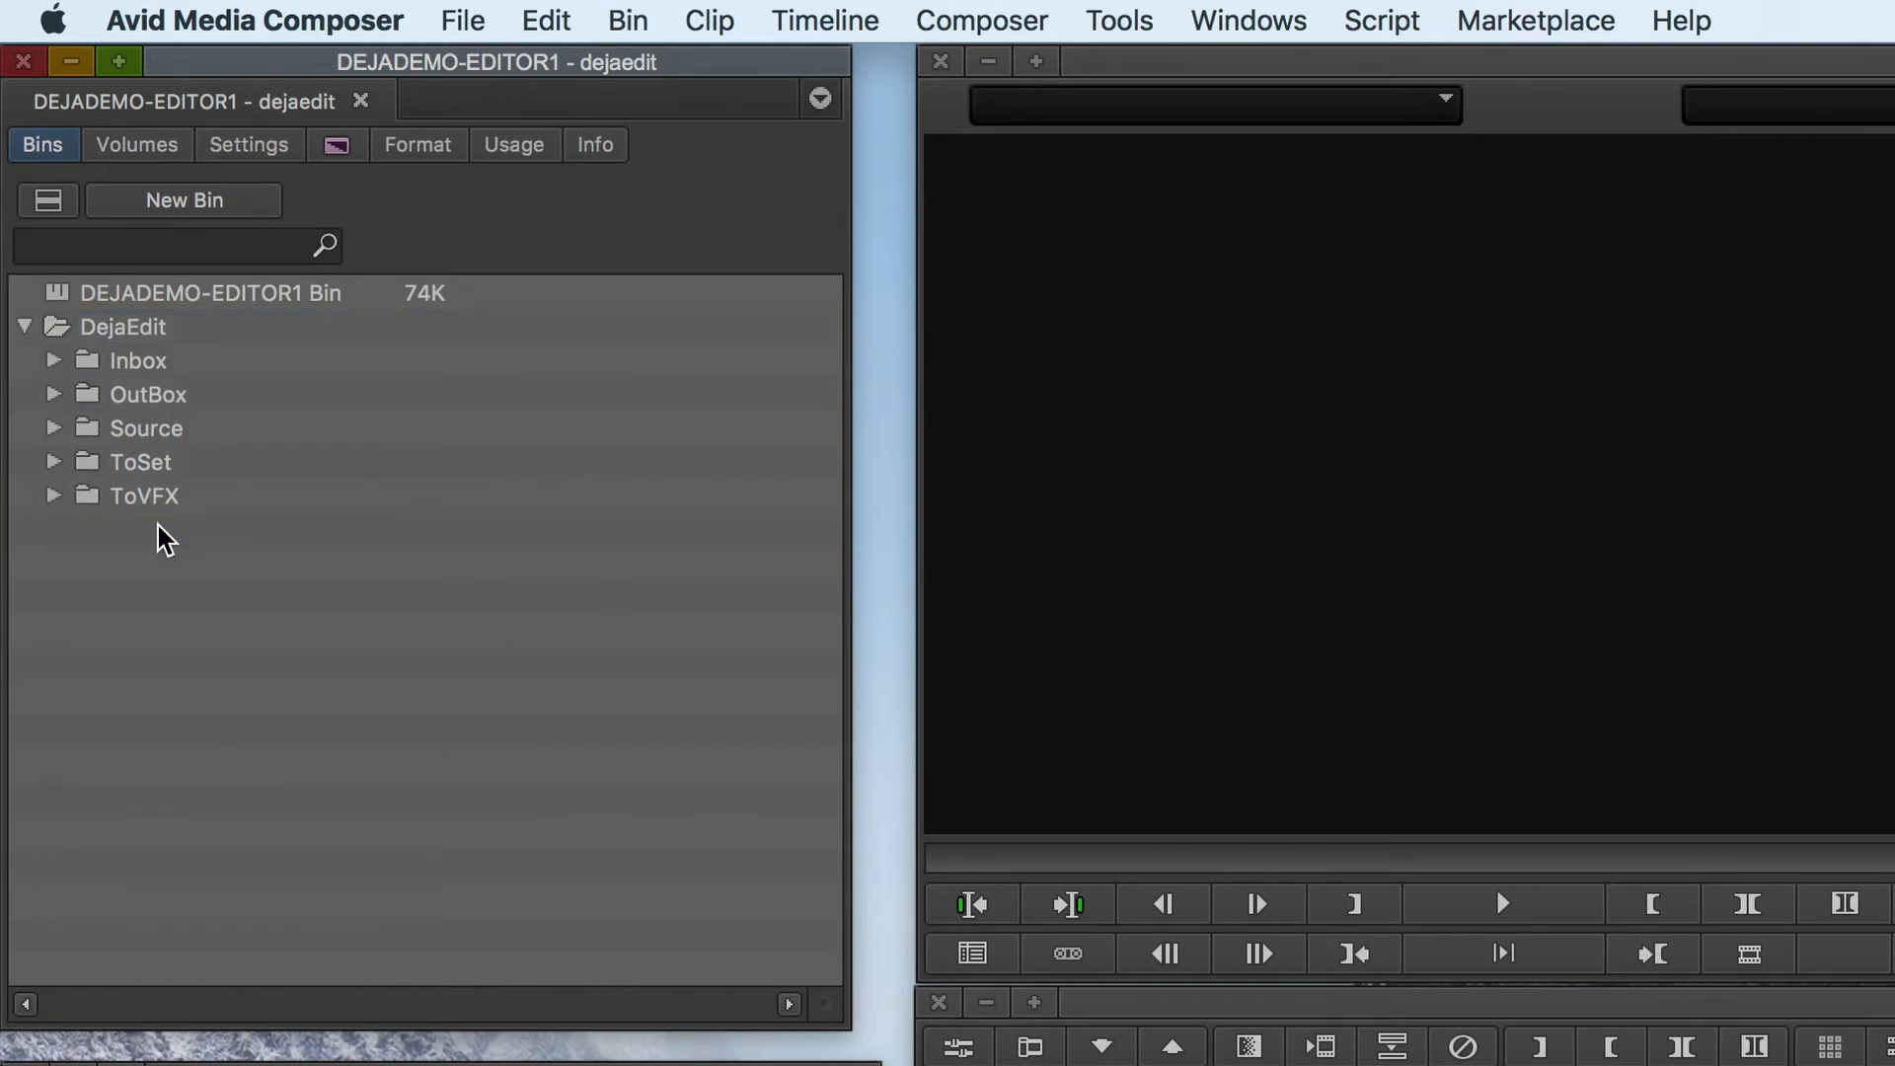
left_click(56, 496)
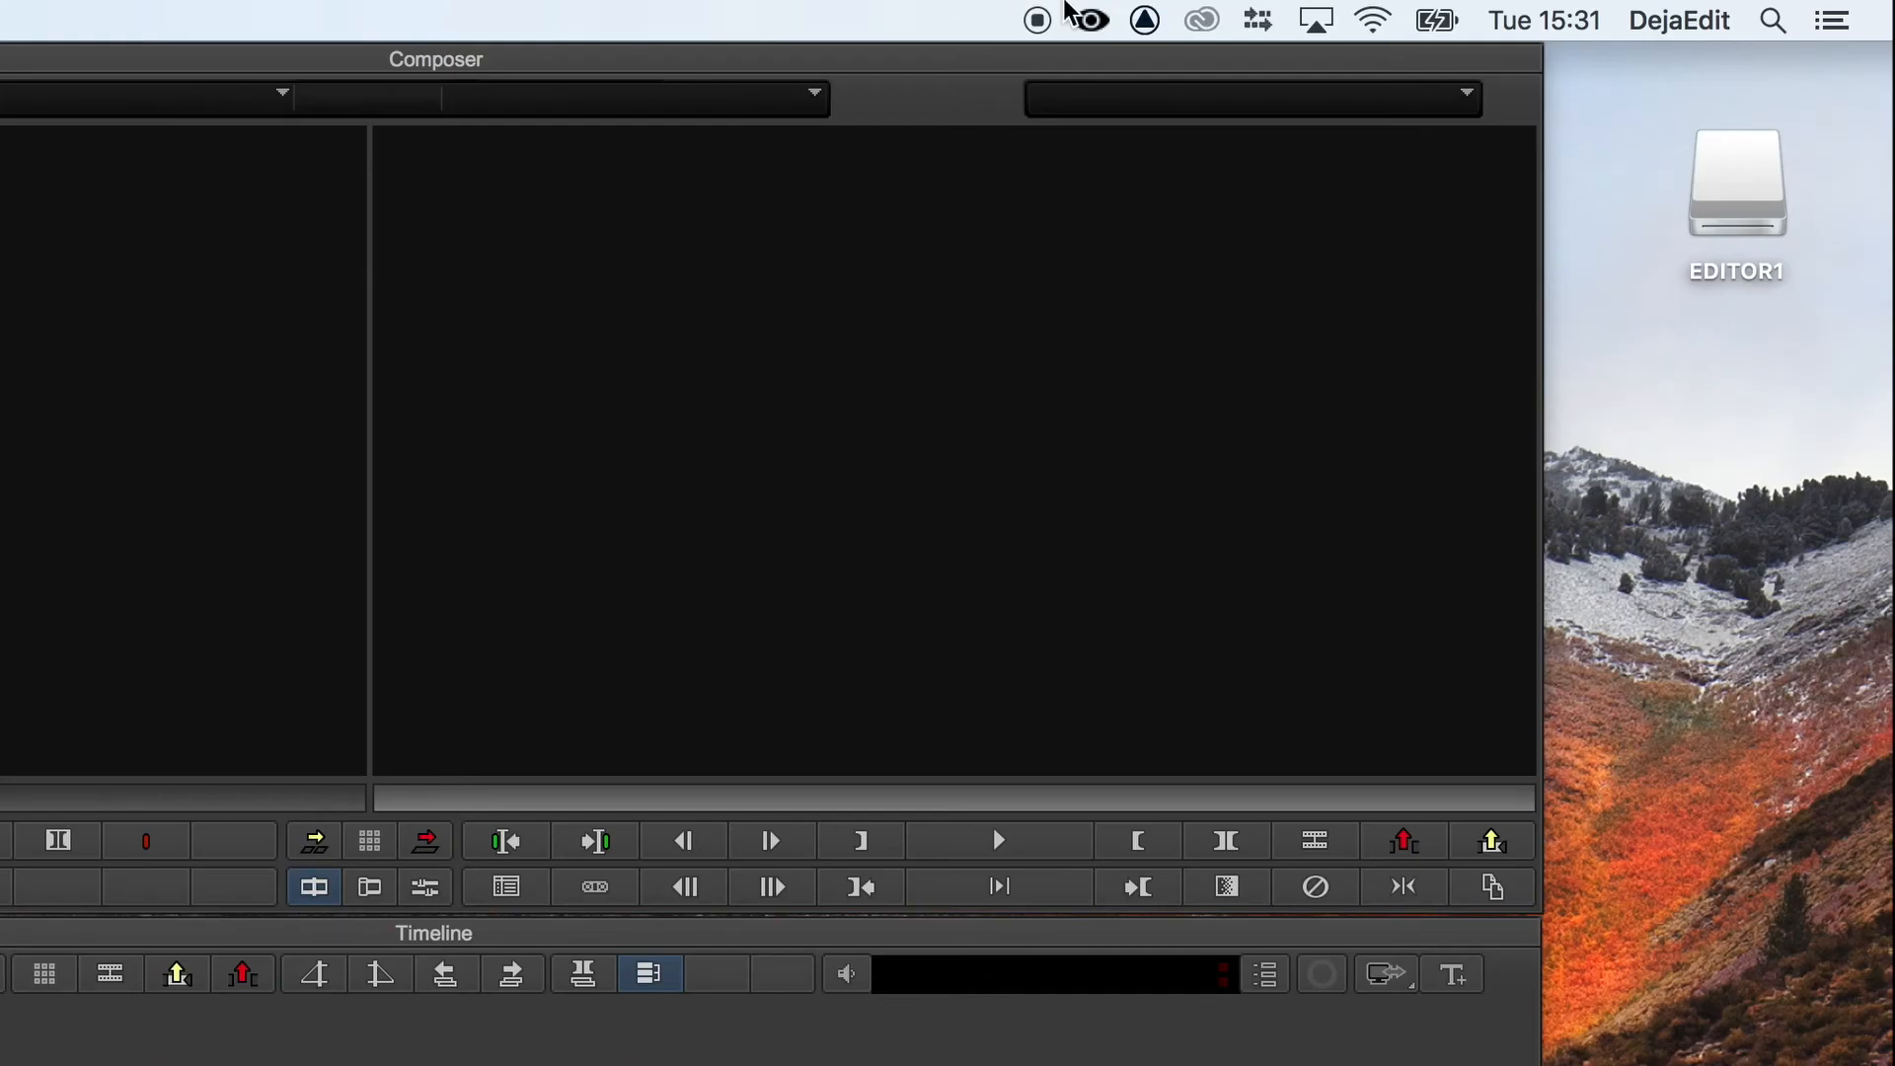
left_click(1090, 20)
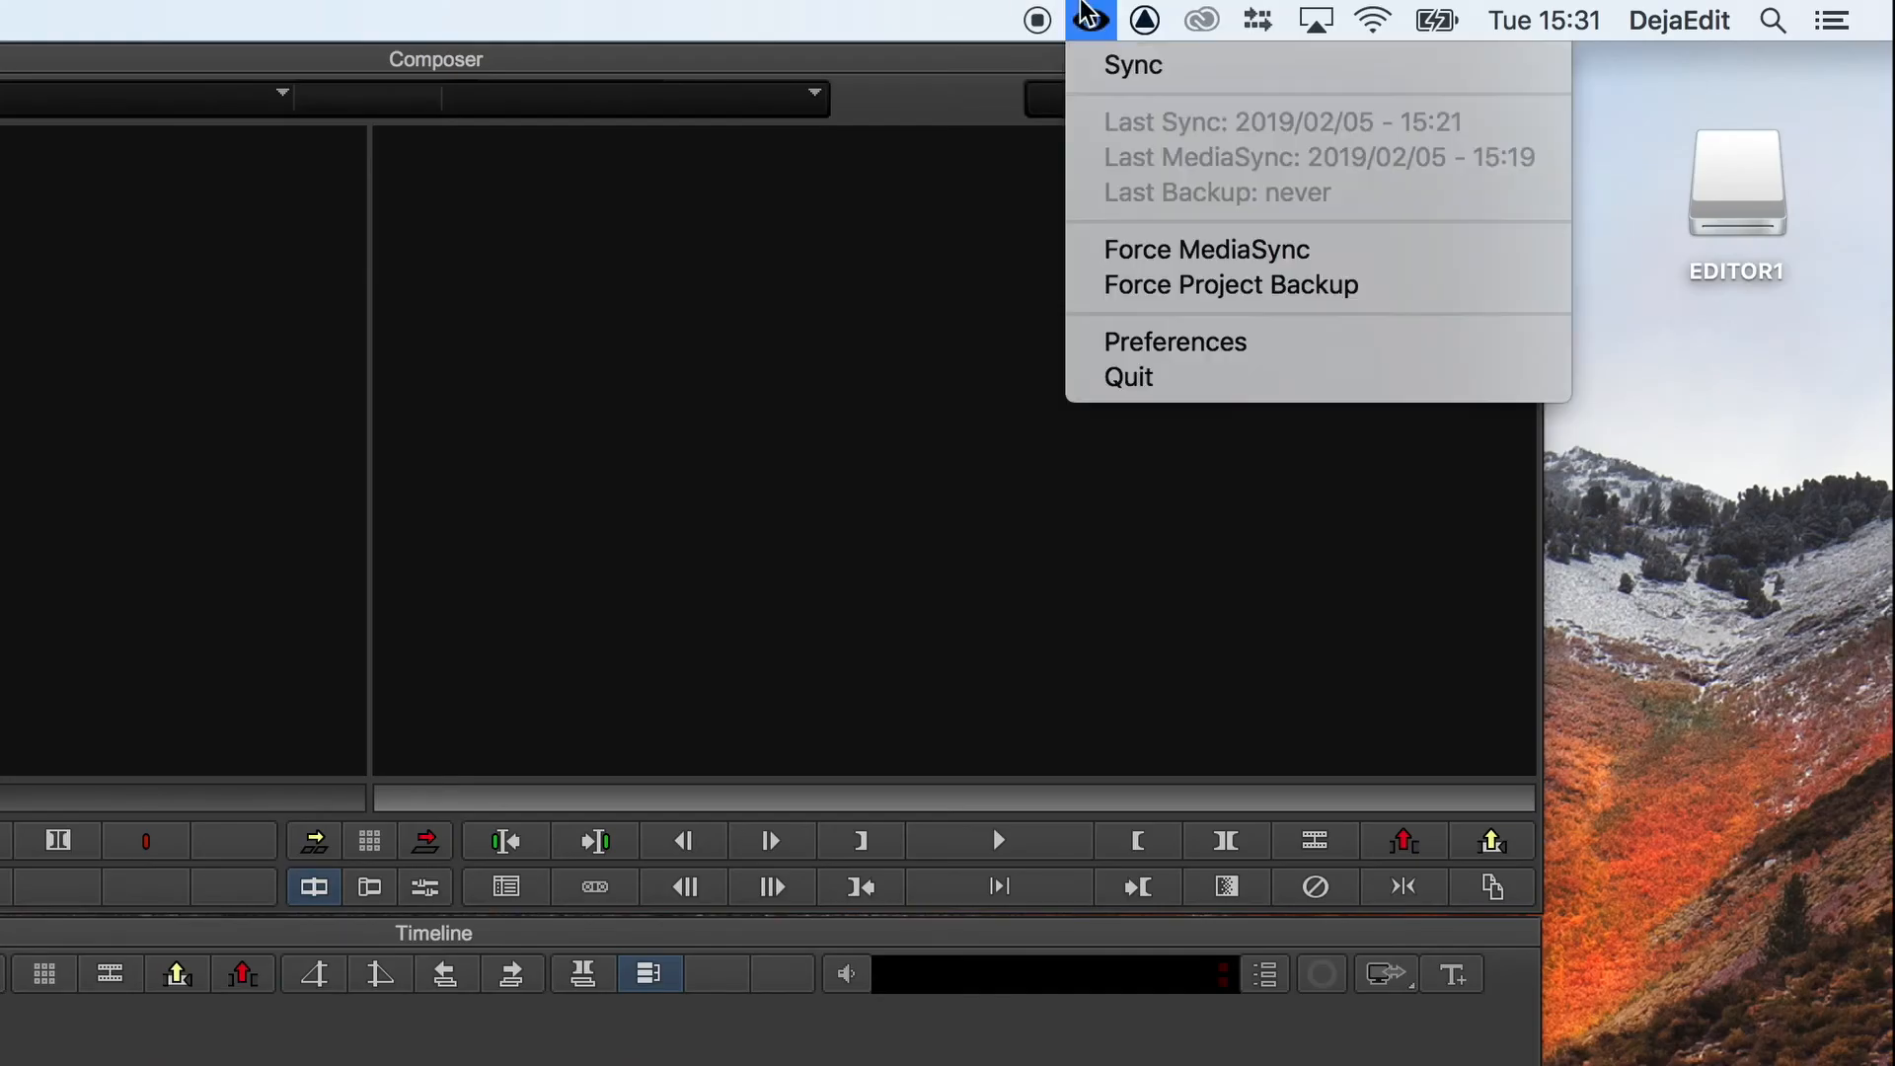
left_click(1135, 69)
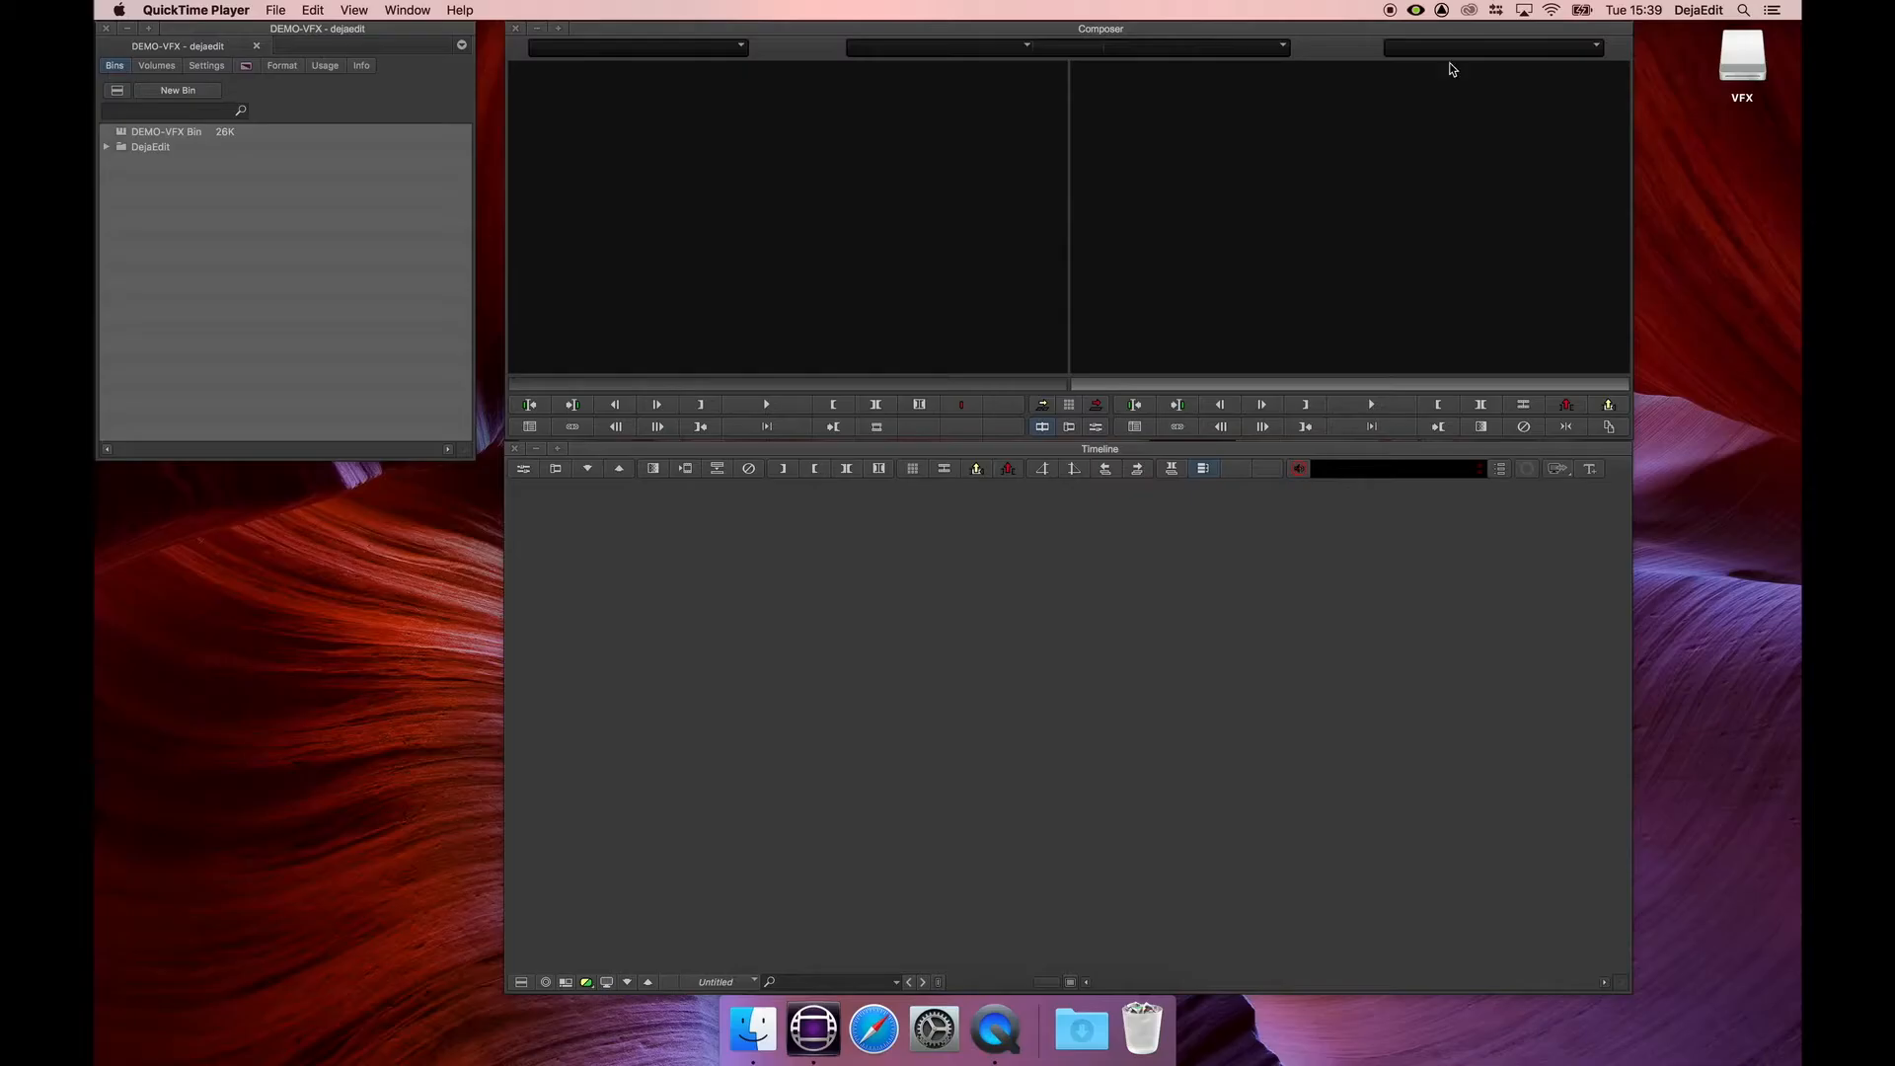
- Sync DejaEdit on the VFX workstation and open the SCENE 1 bin from the first editor's subfolder in Inbox
left_click(1417, 9)
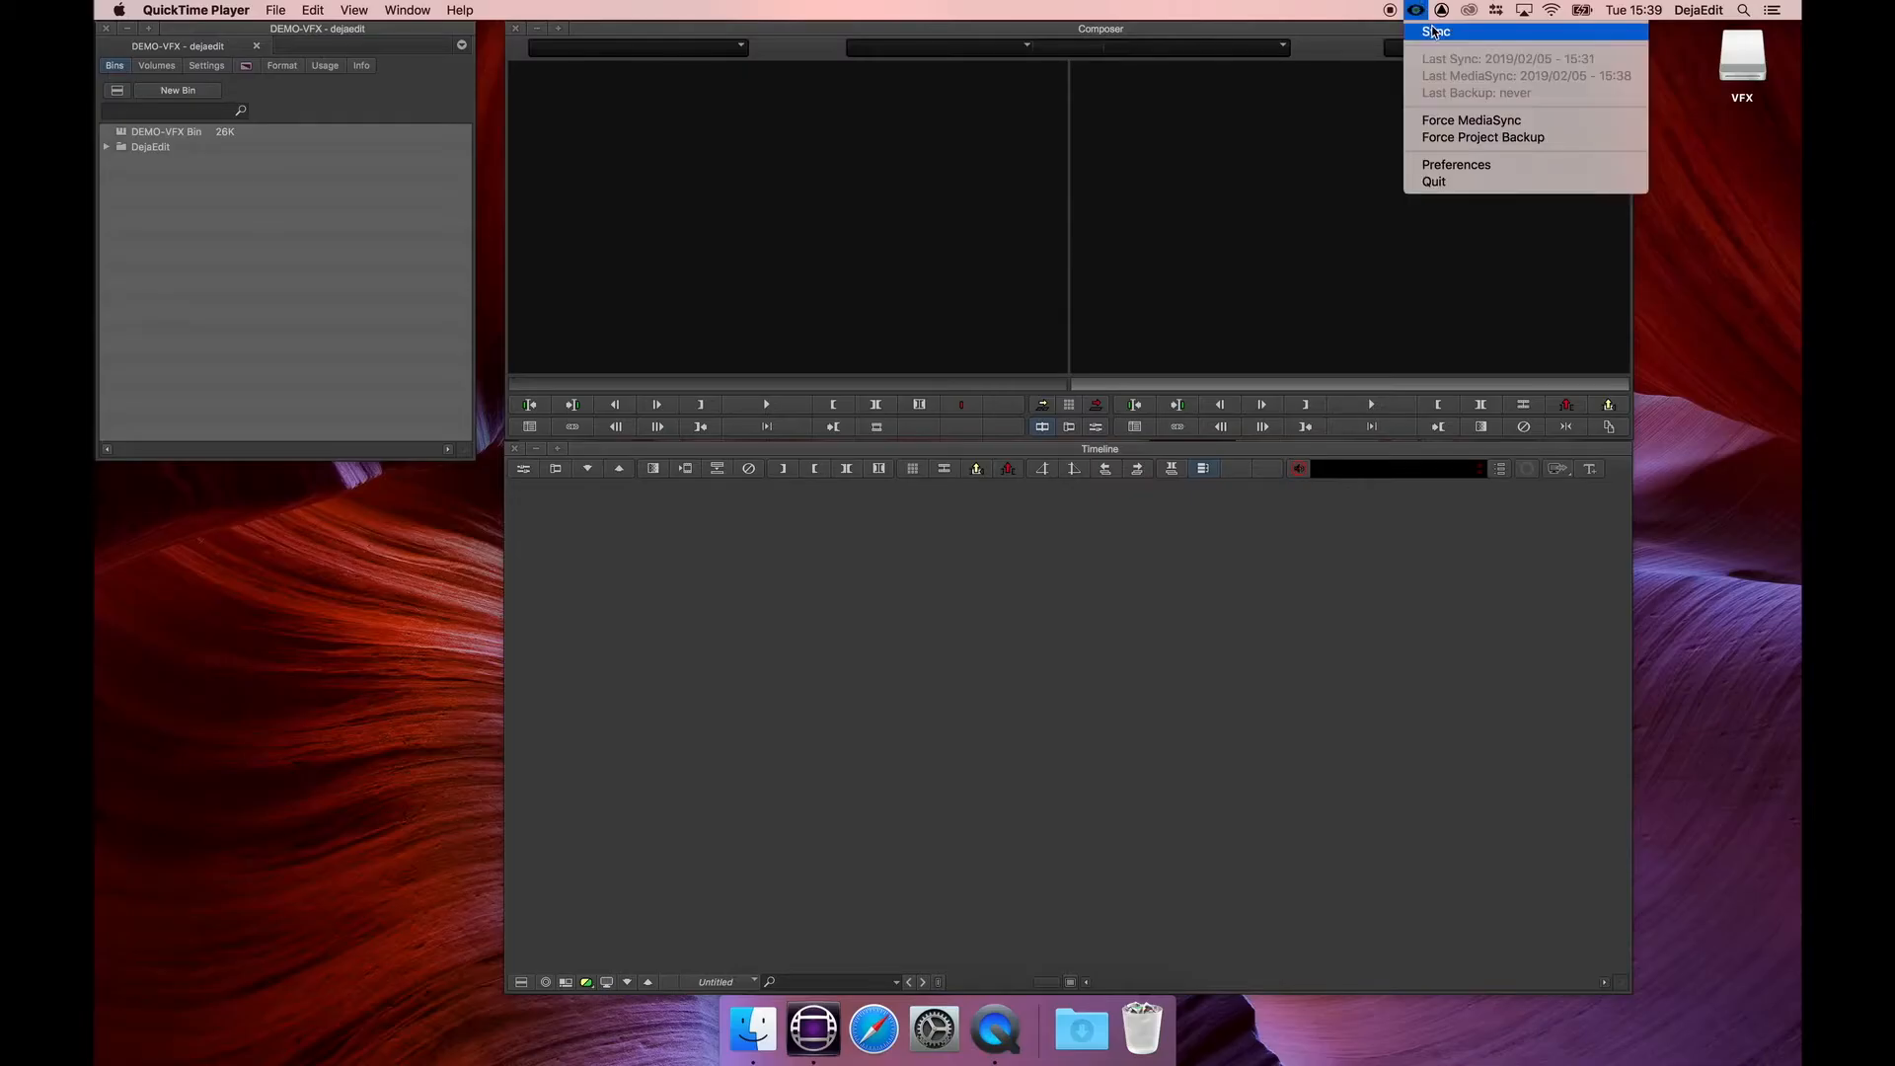
left_click(1434, 34)
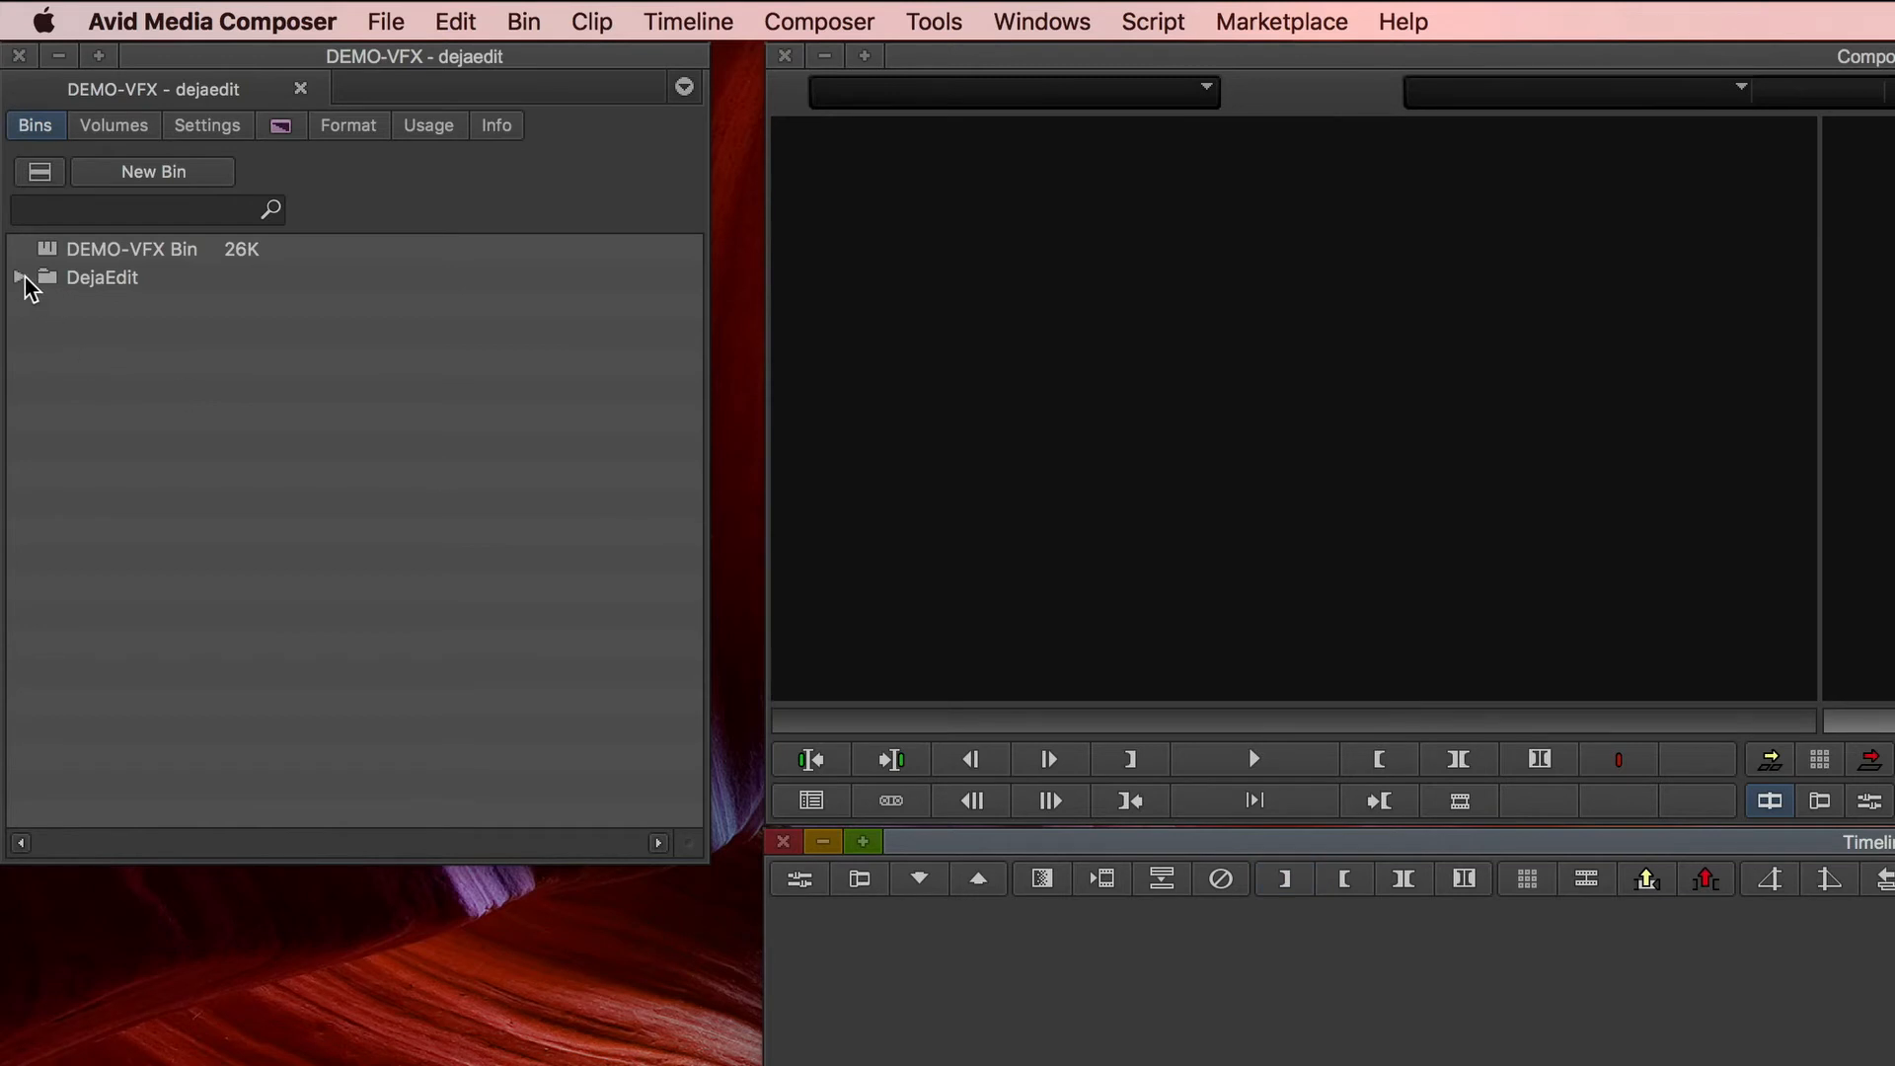
left_click(106, 146)
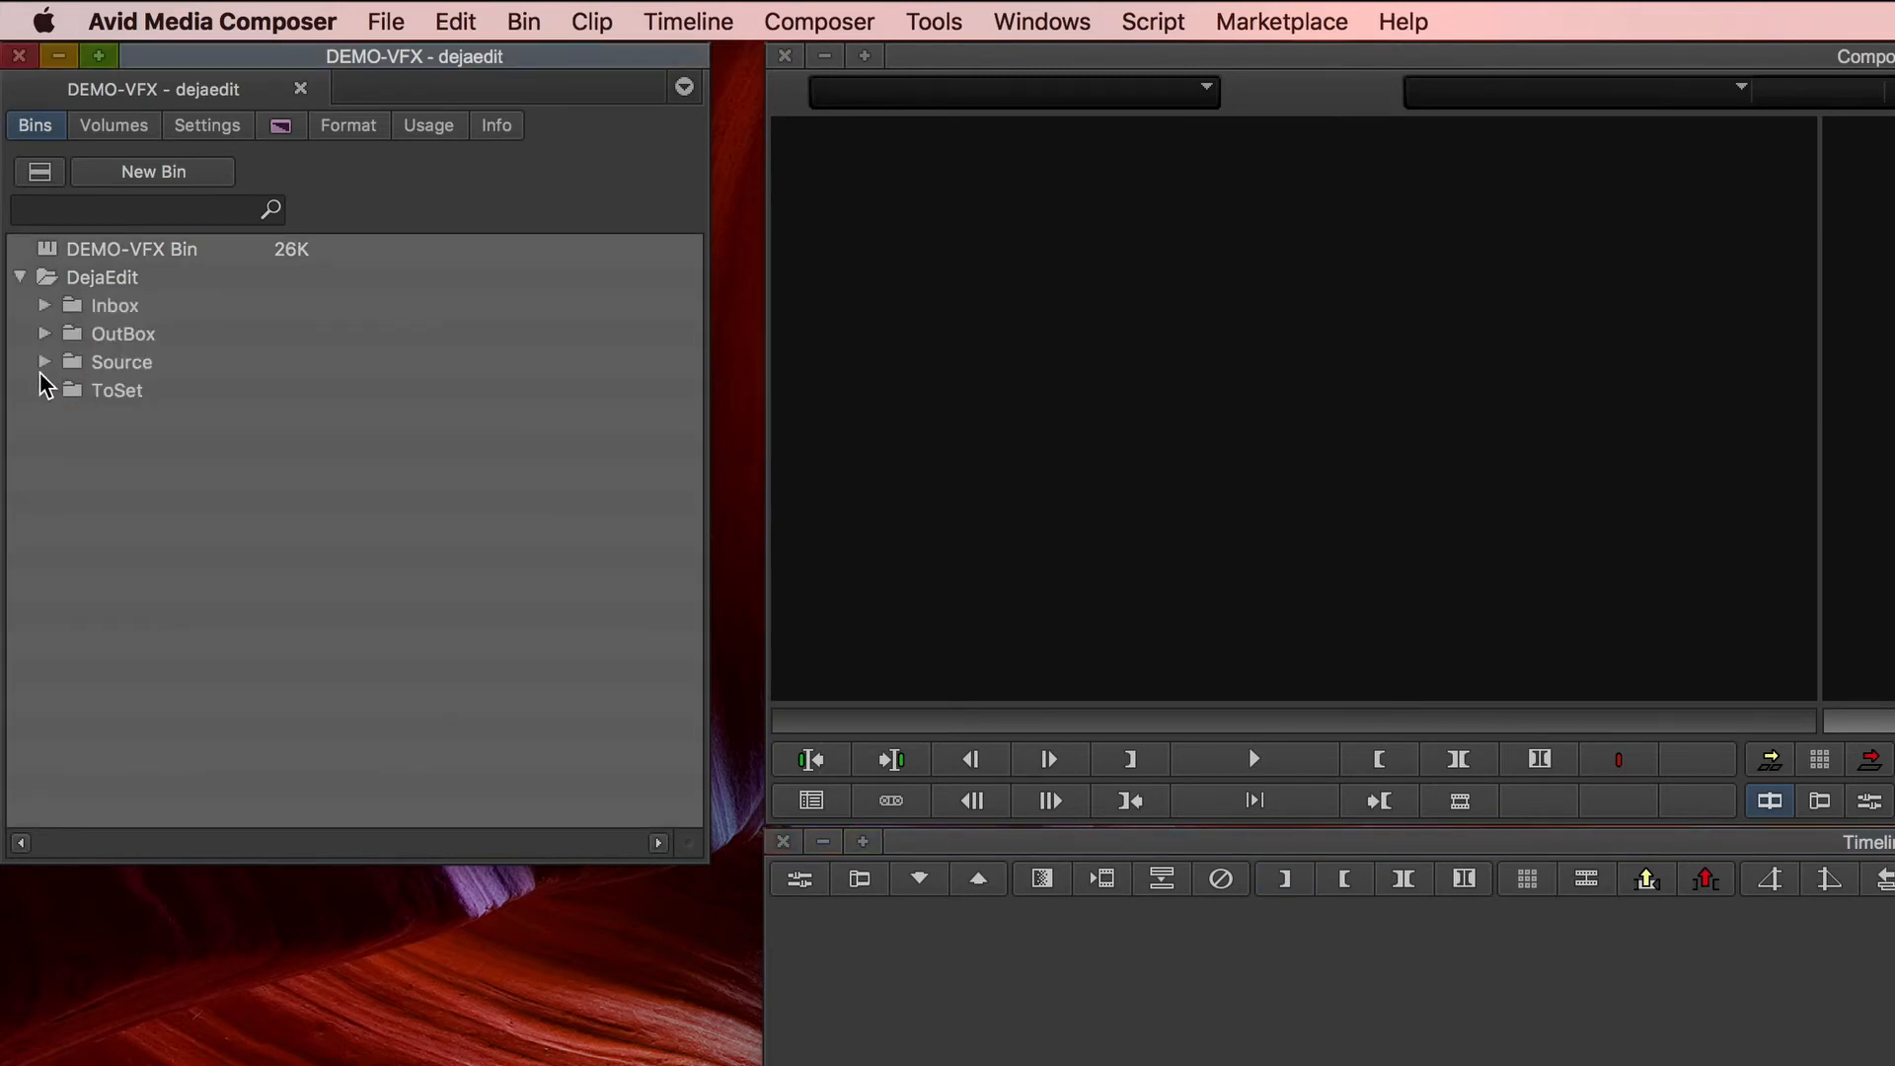
left_click(46, 306)
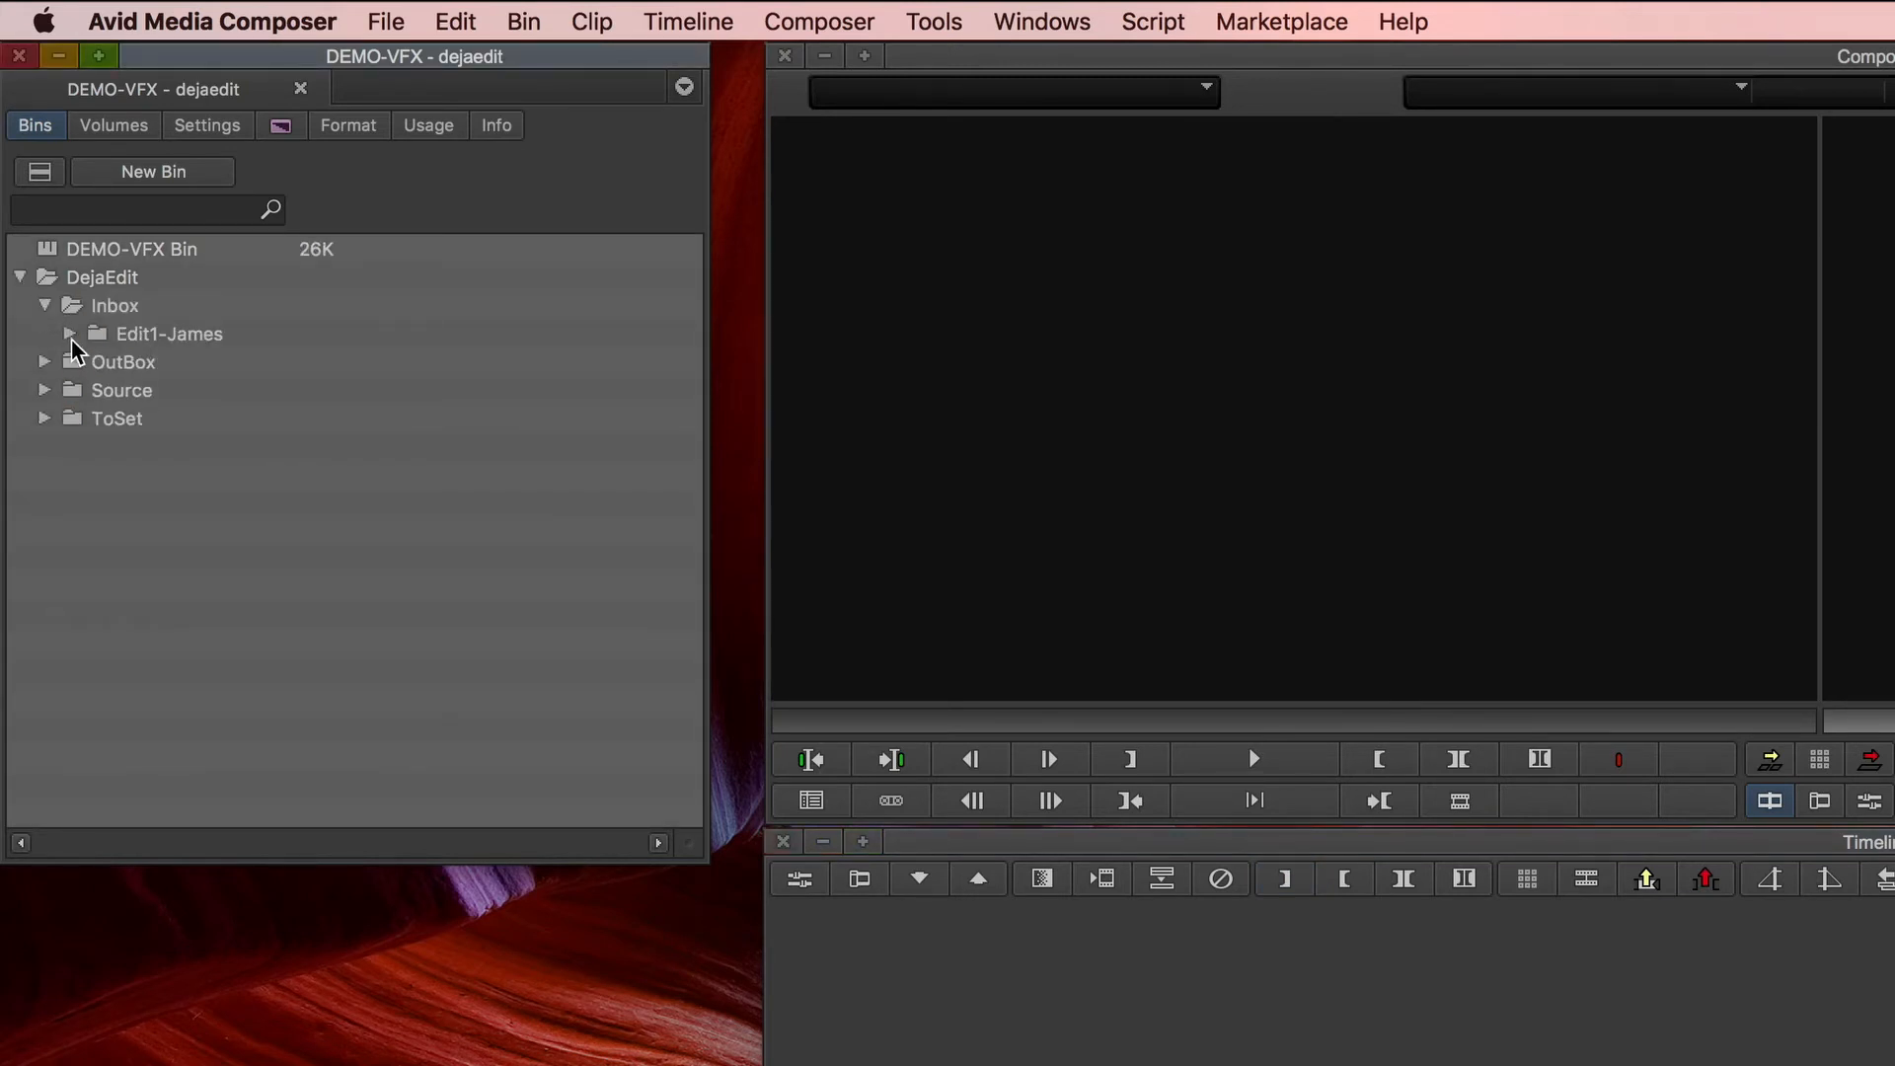
left_click(70, 333)
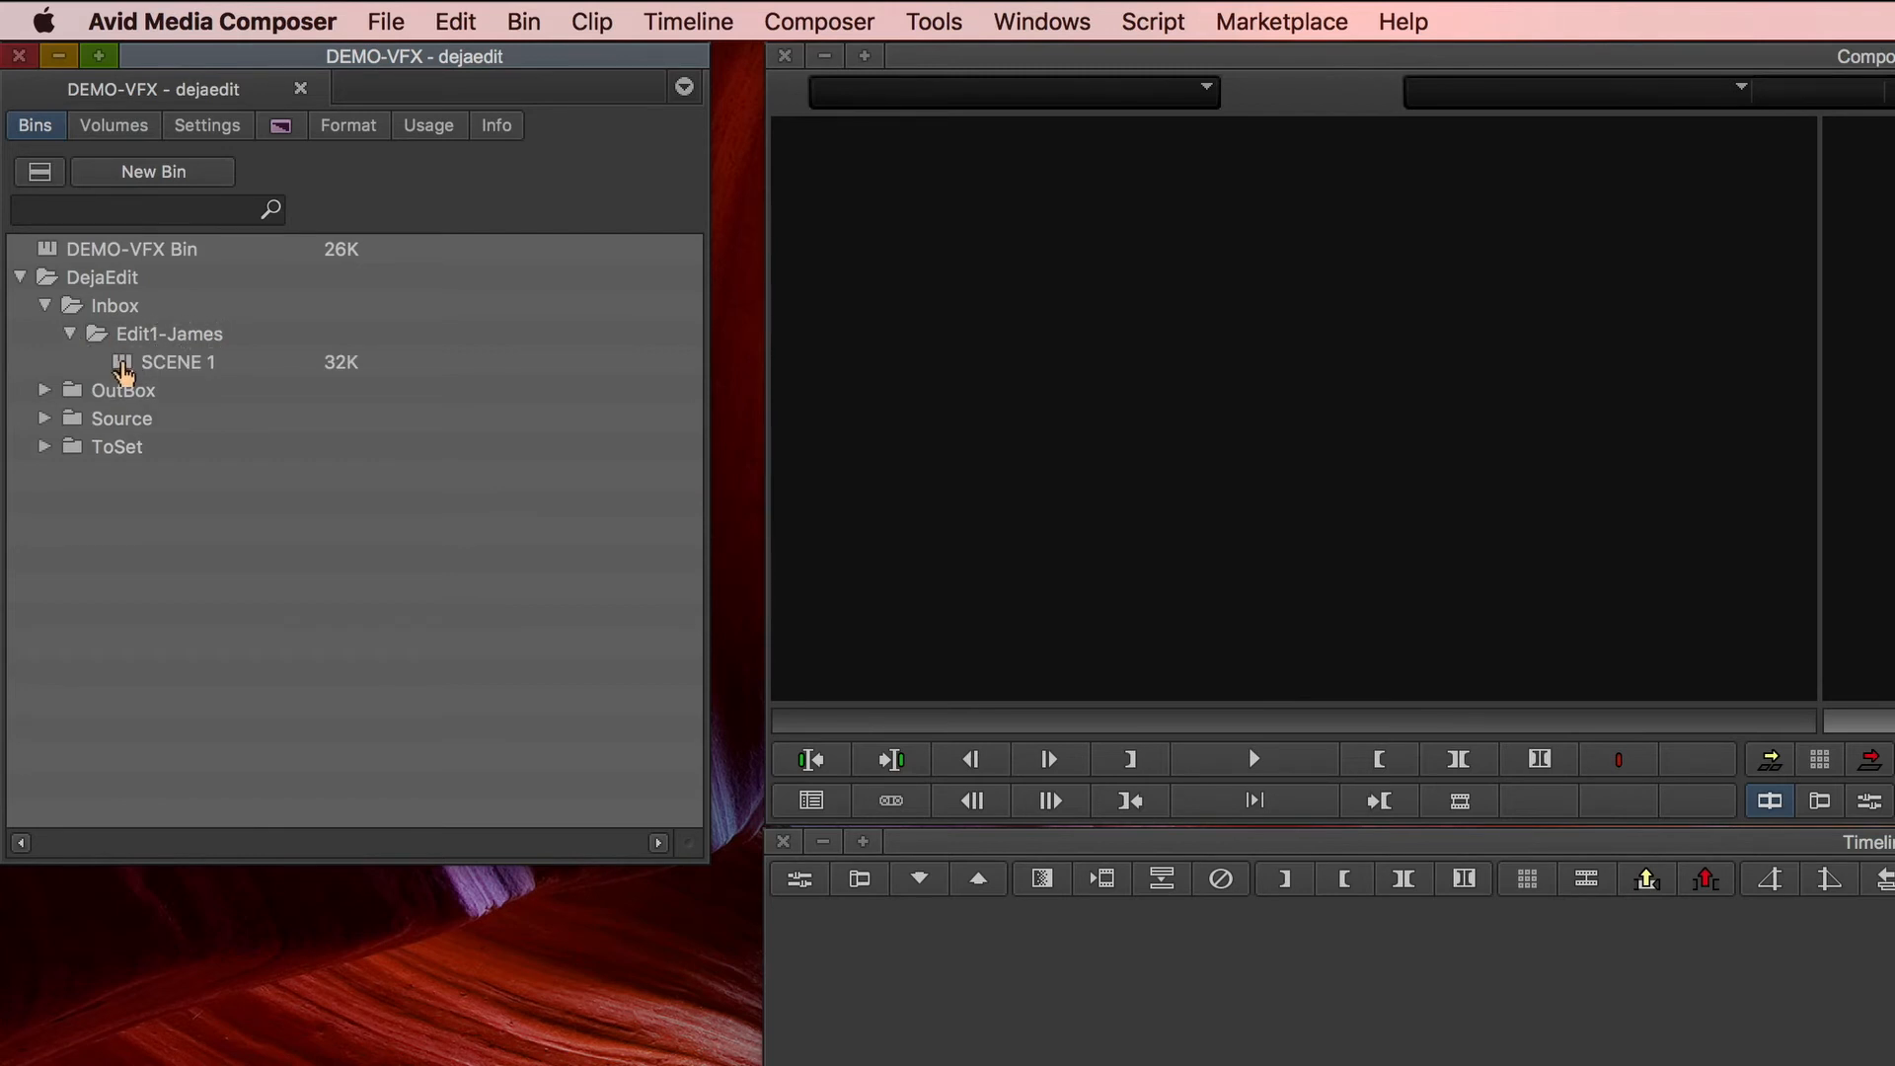
left_click(123, 368)
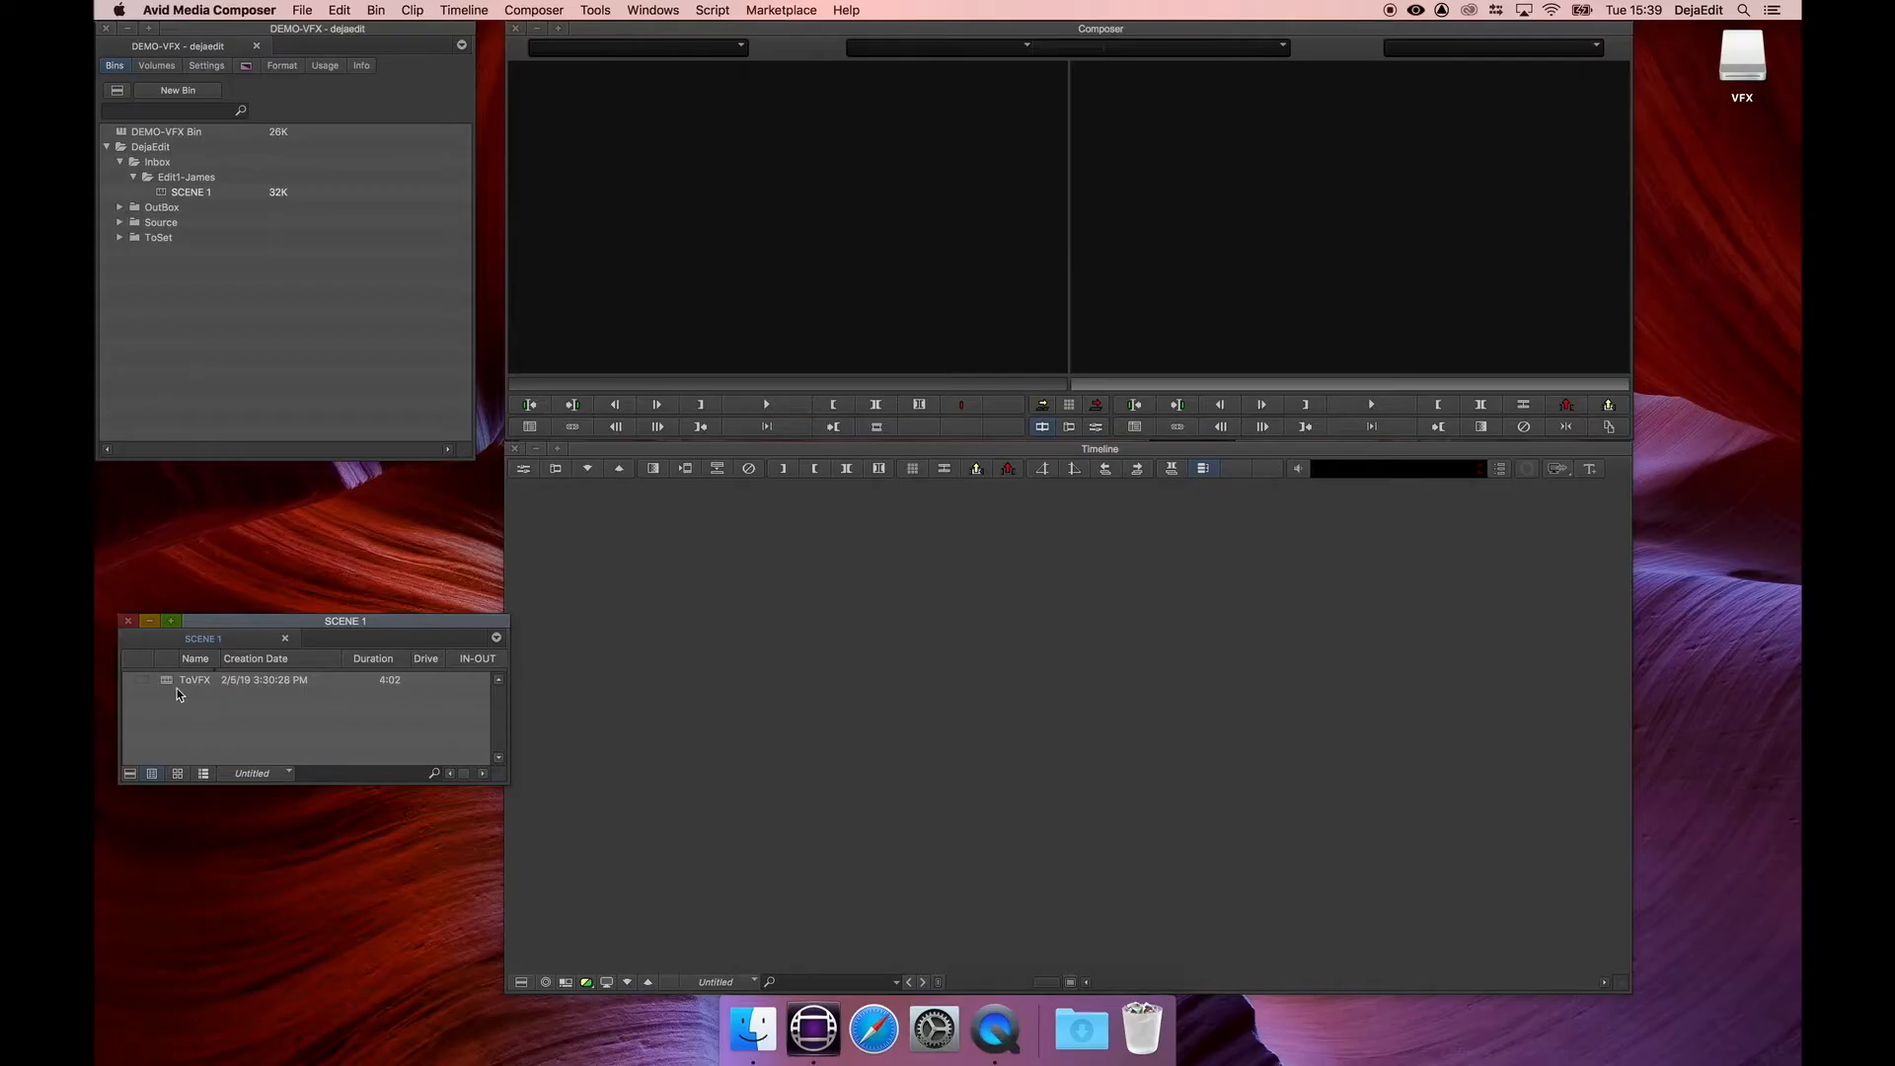
- Load the ToVFX sequence from the SCENE 1 bin and scrub back through it to the start
left_click(165, 683)
left_click(1478, 533)
left_click_drag(1424, 536, 547, 564)
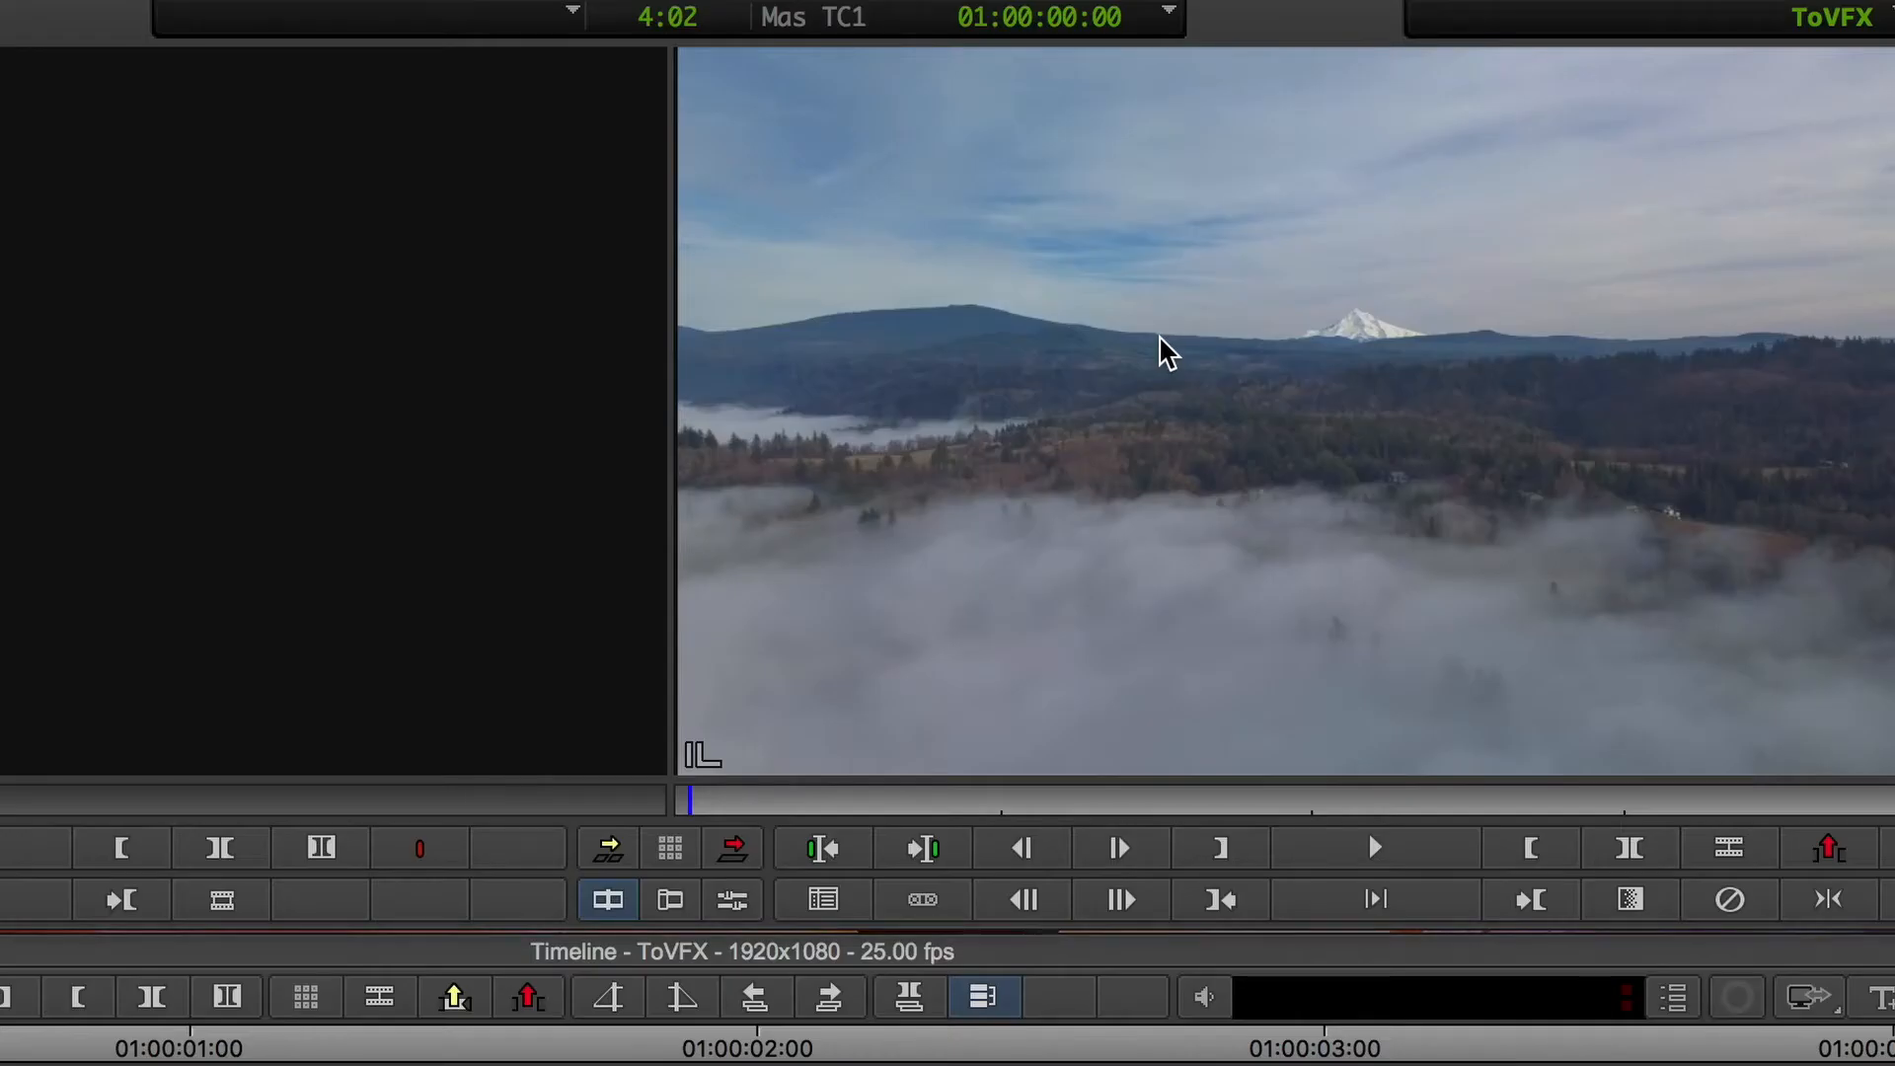
right_click(1163, 351)
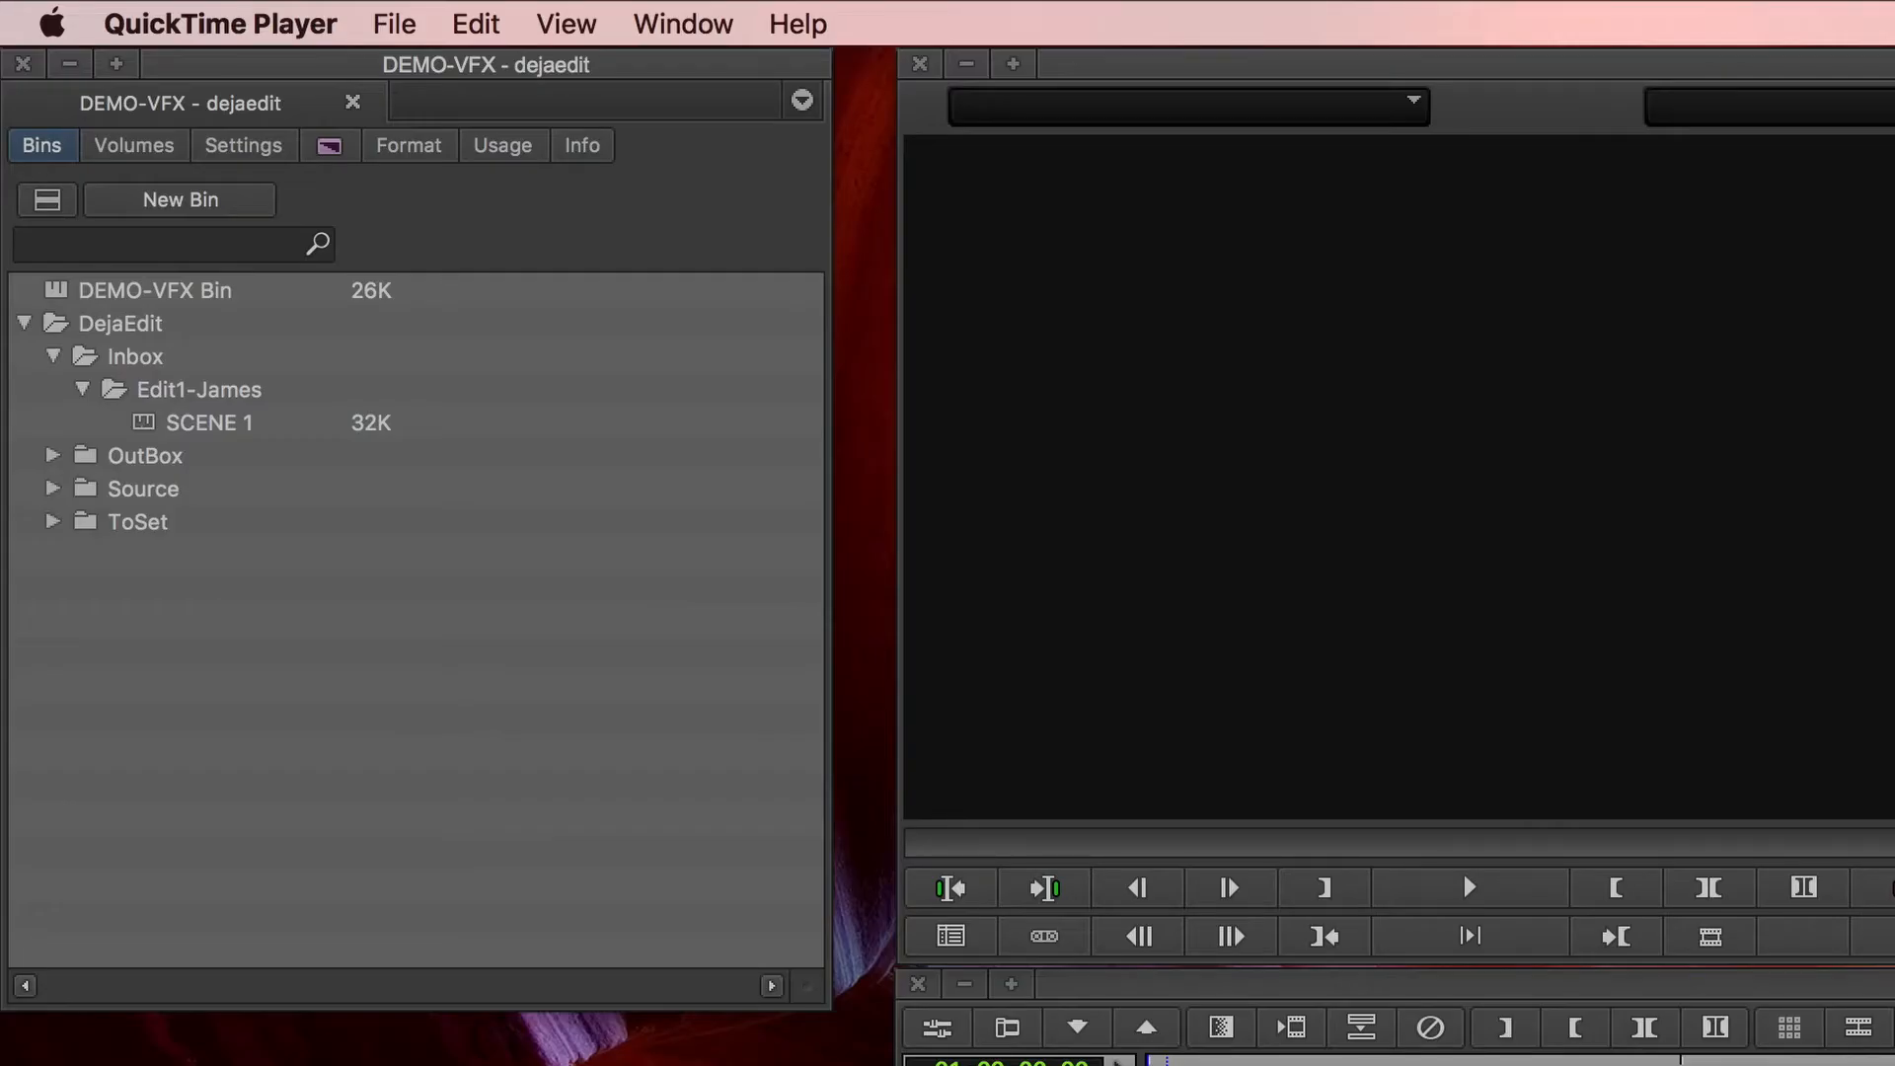
- Create a new bin named FROM-VFX in the DEMO-VFX project
left_click(208, 204)
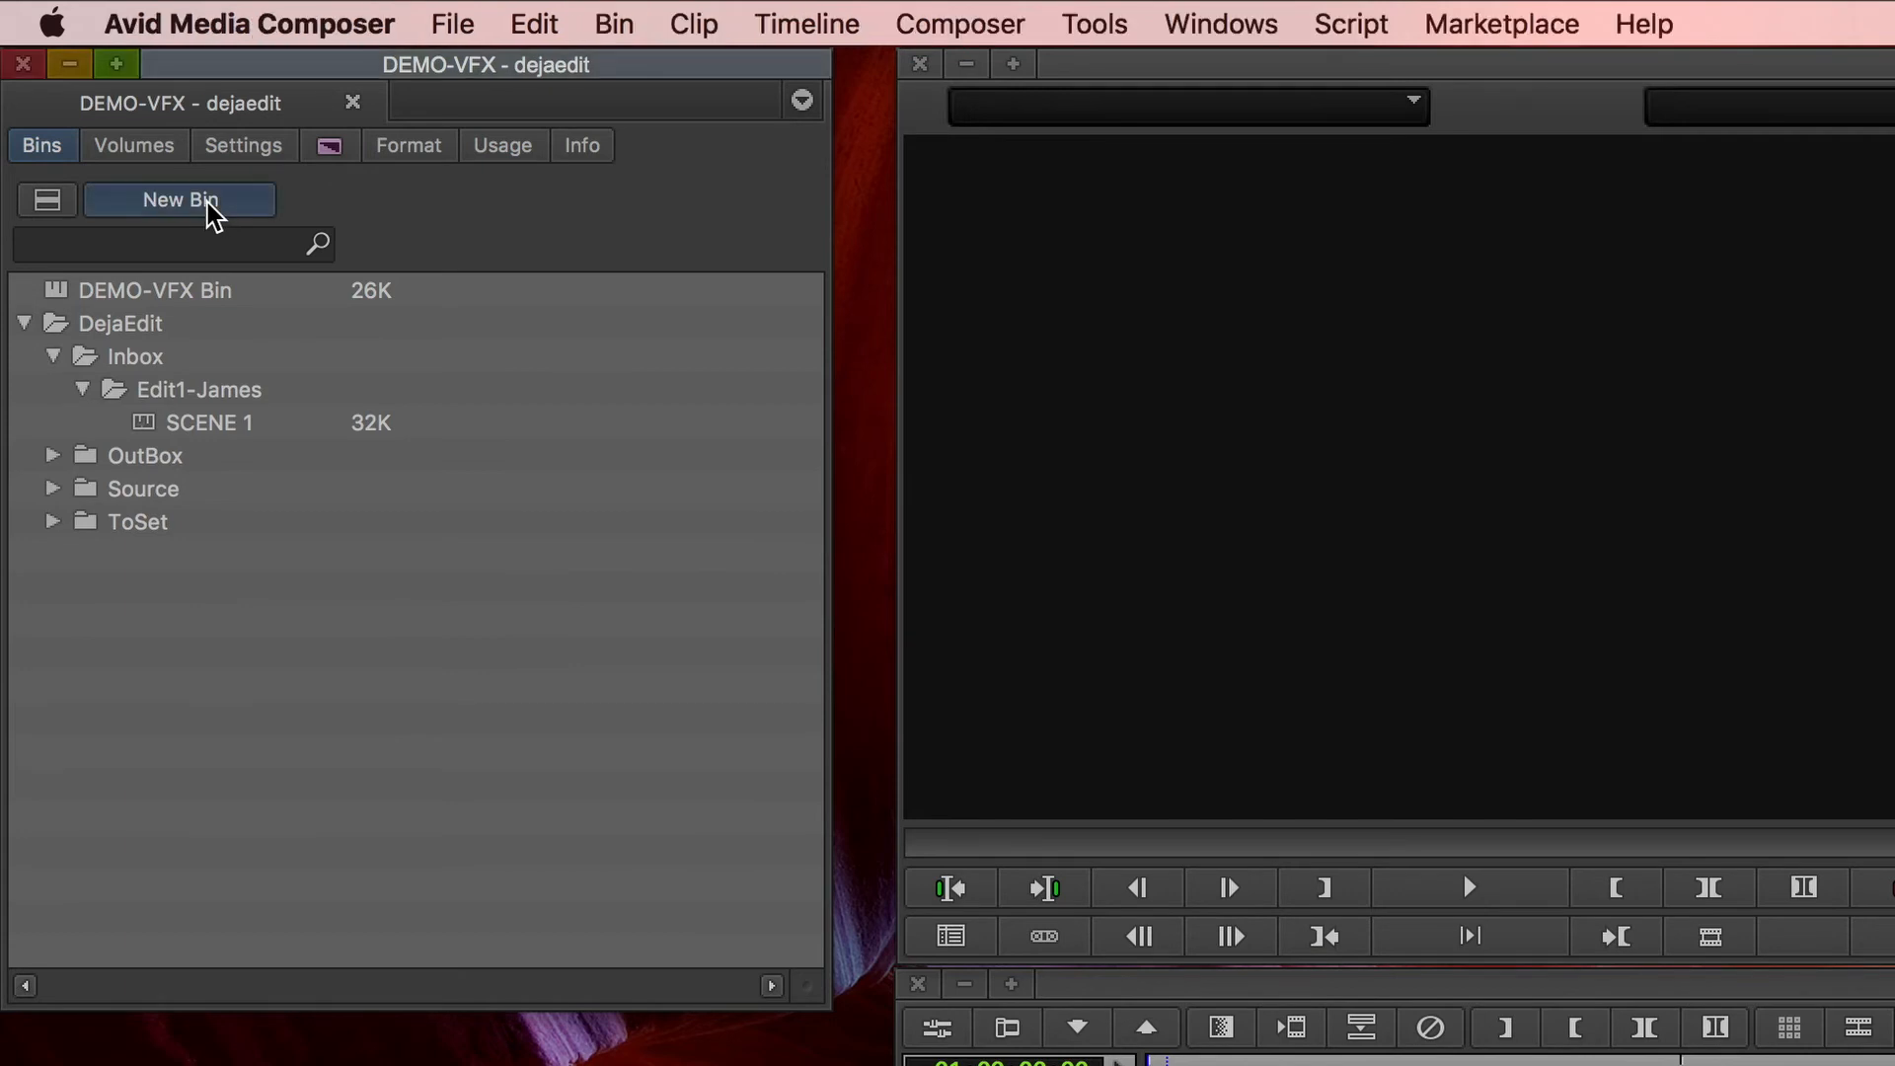
left_click(210, 201)
type("FROM")
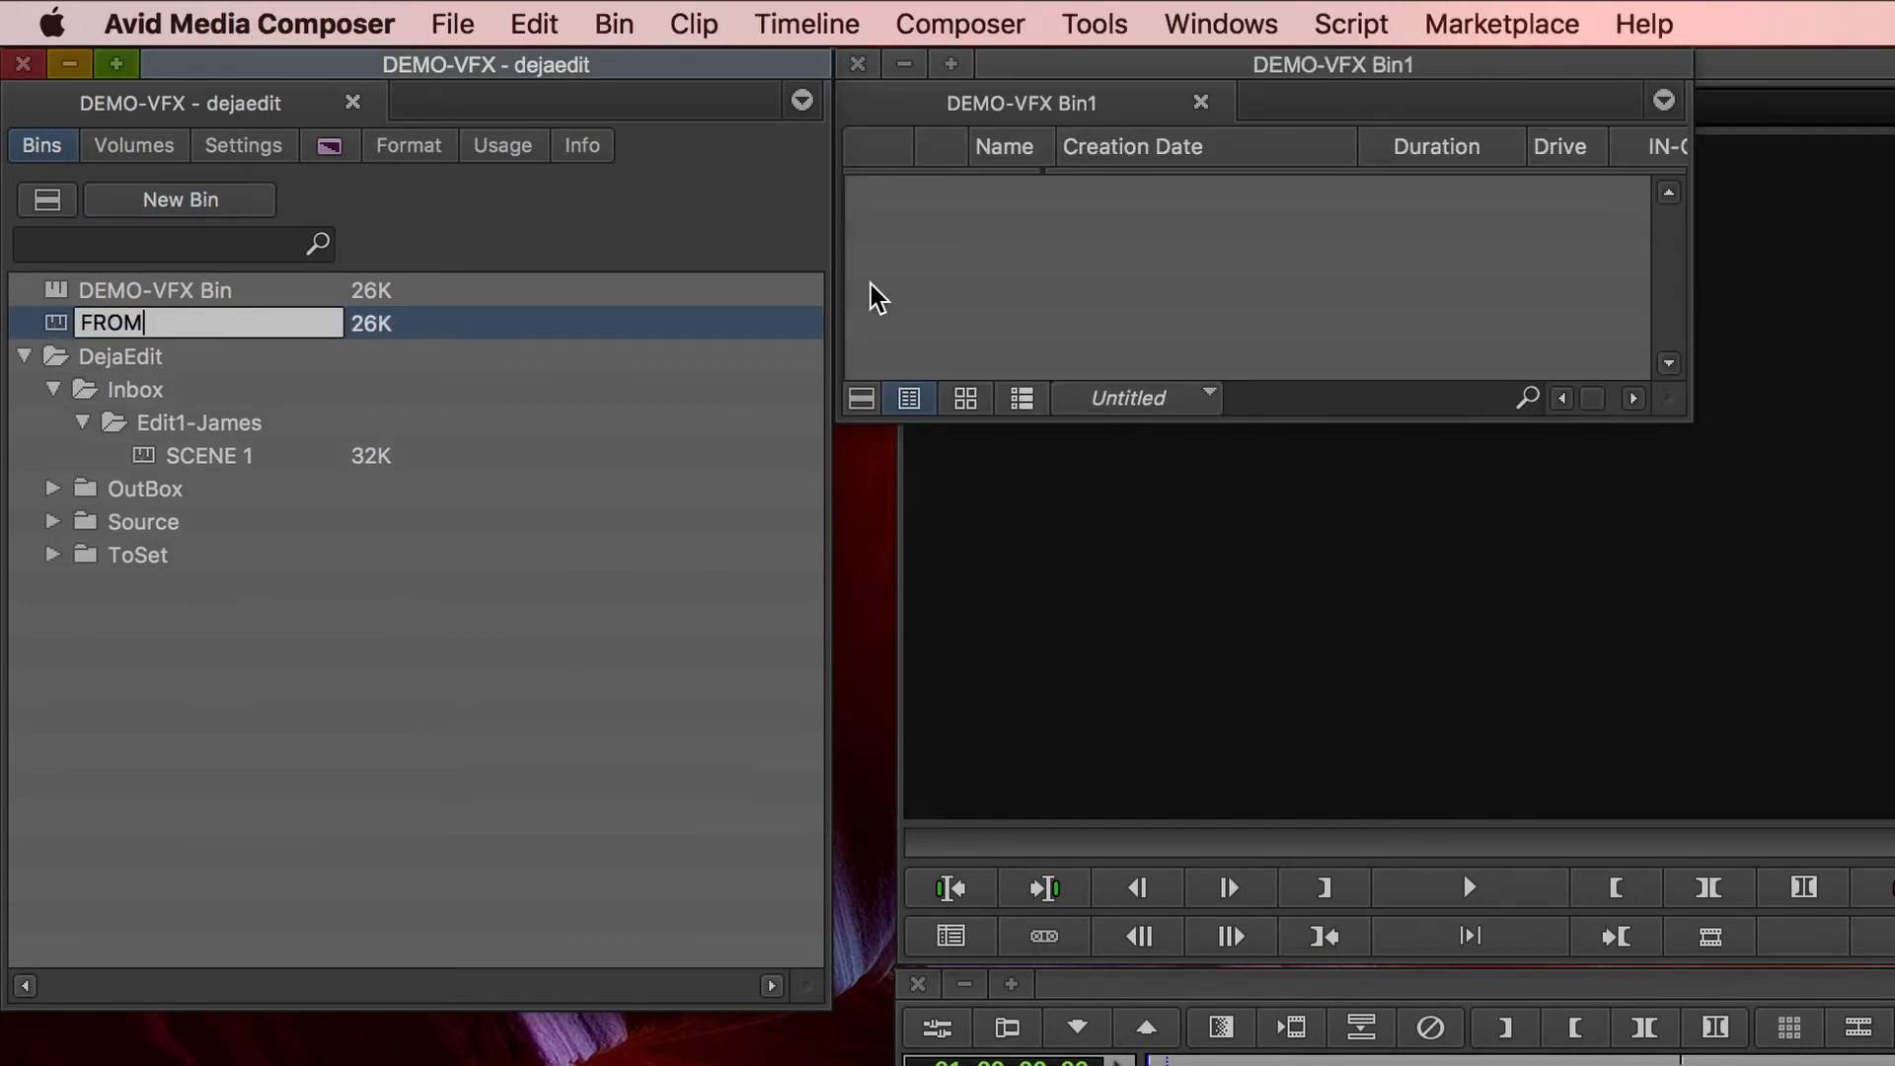
type("-VFX")
key("Return")
- Begin importing media into the FROM-VFX bin and choose Forest_VFX.mov from the Desktop
right_click(1093, 219)
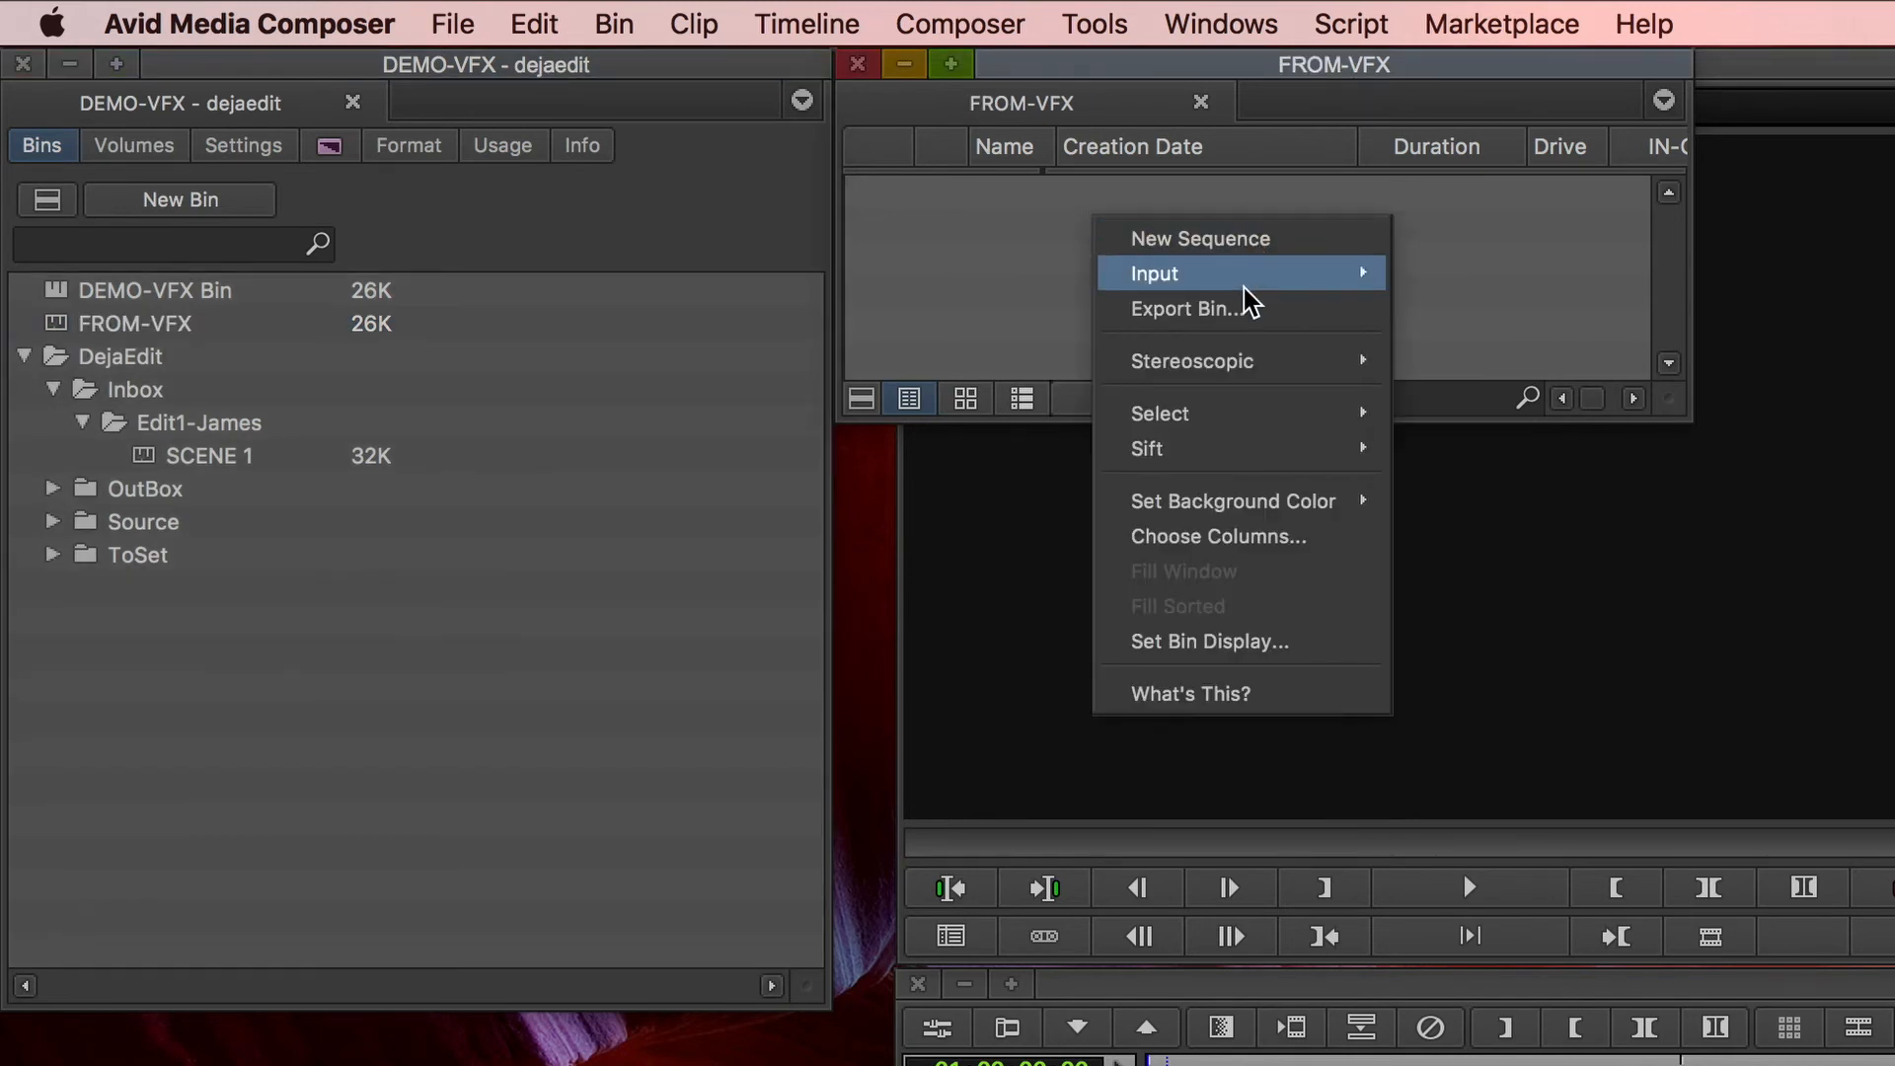
mouse_move(1249, 277)
left_click(1063, 237)
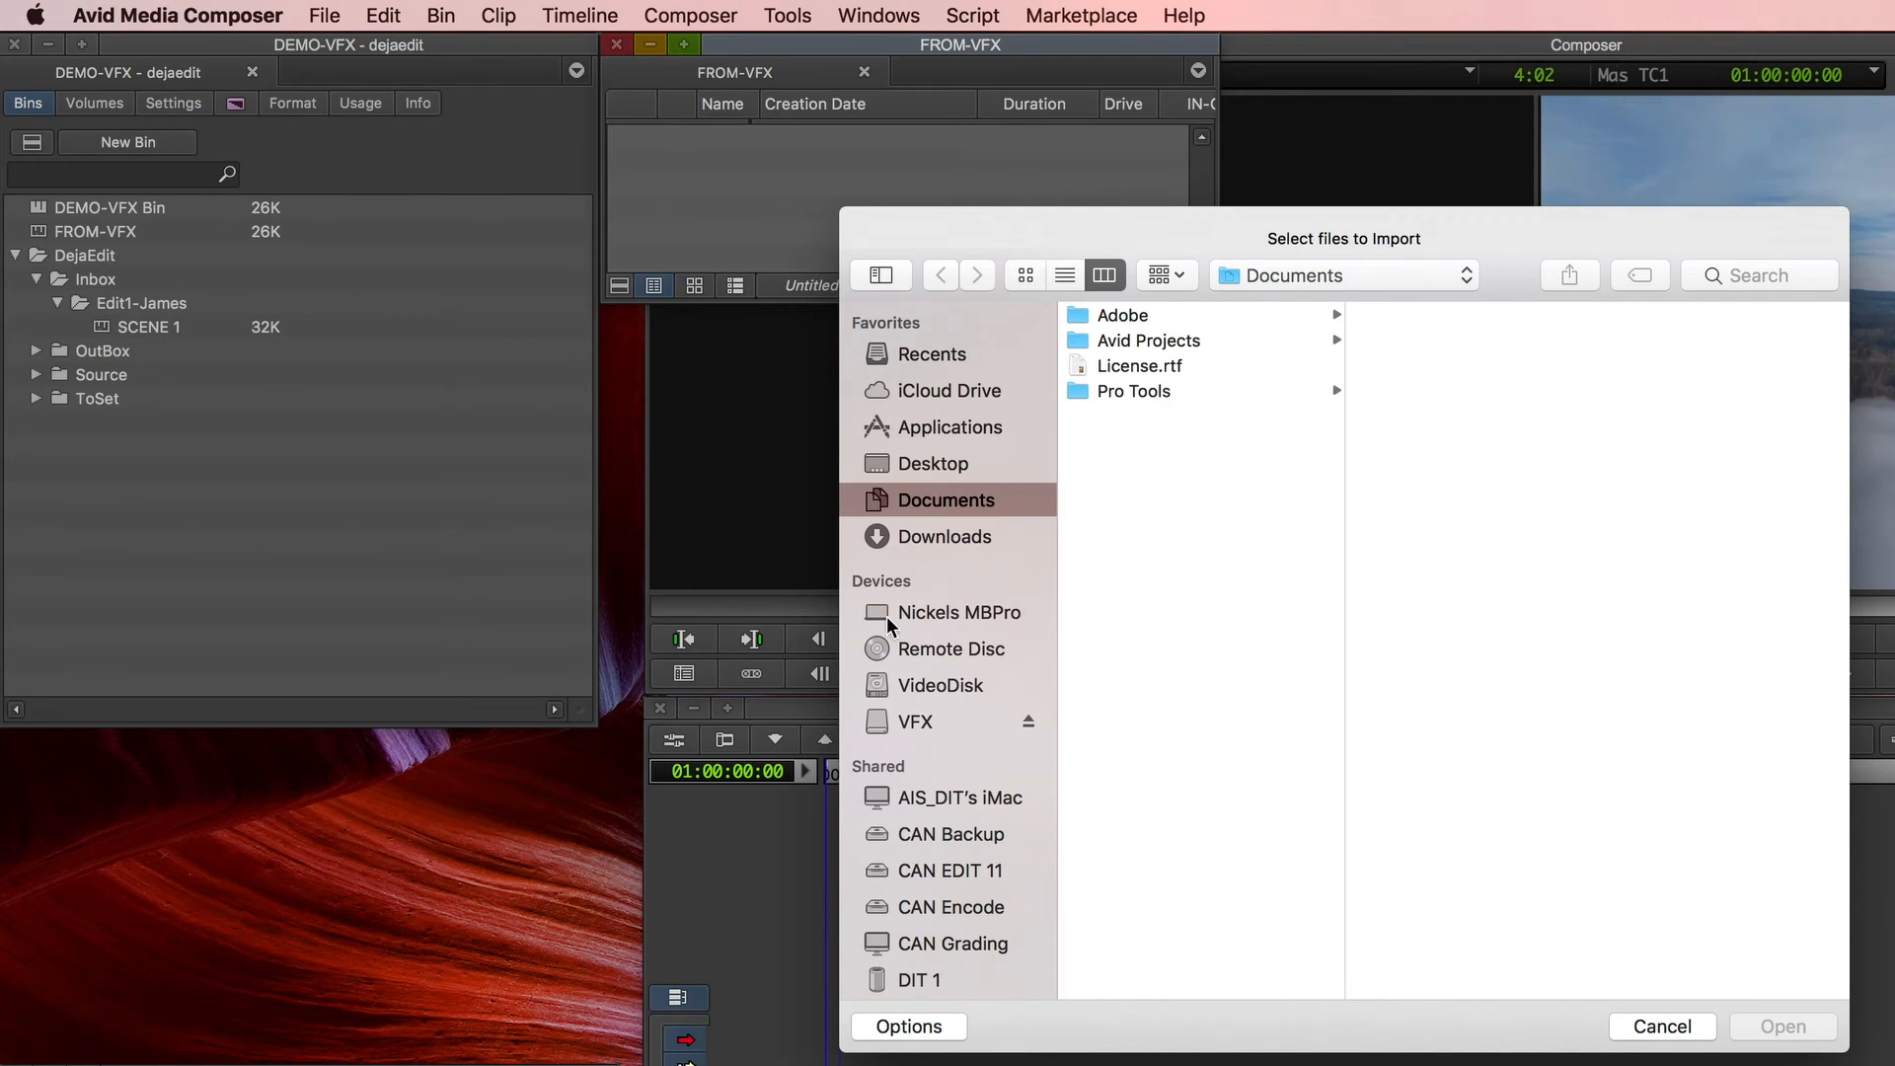
left_click(914, 466)
left_click(1148, 318)
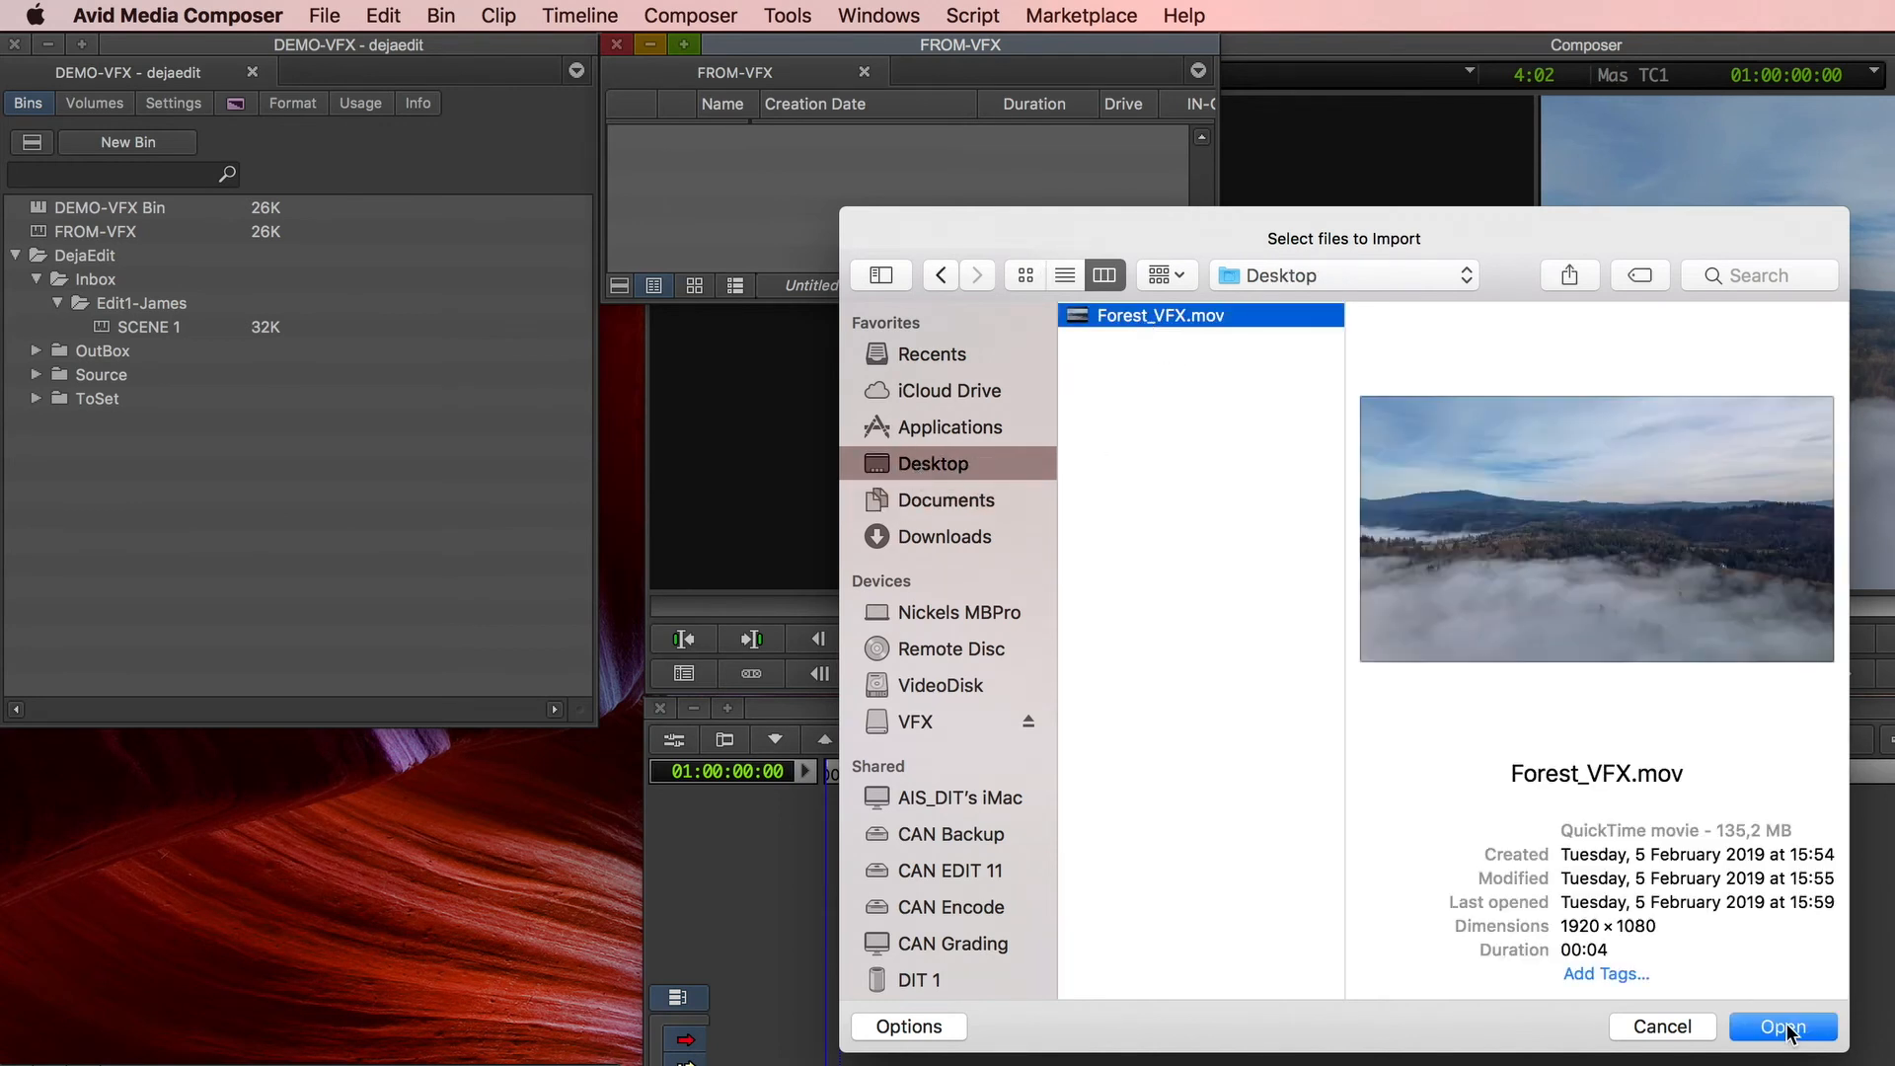
- Set the import resolution to XAVC Intra 100 MXF and the target drive to VFX, and import the clip
left_click(909, 1027)
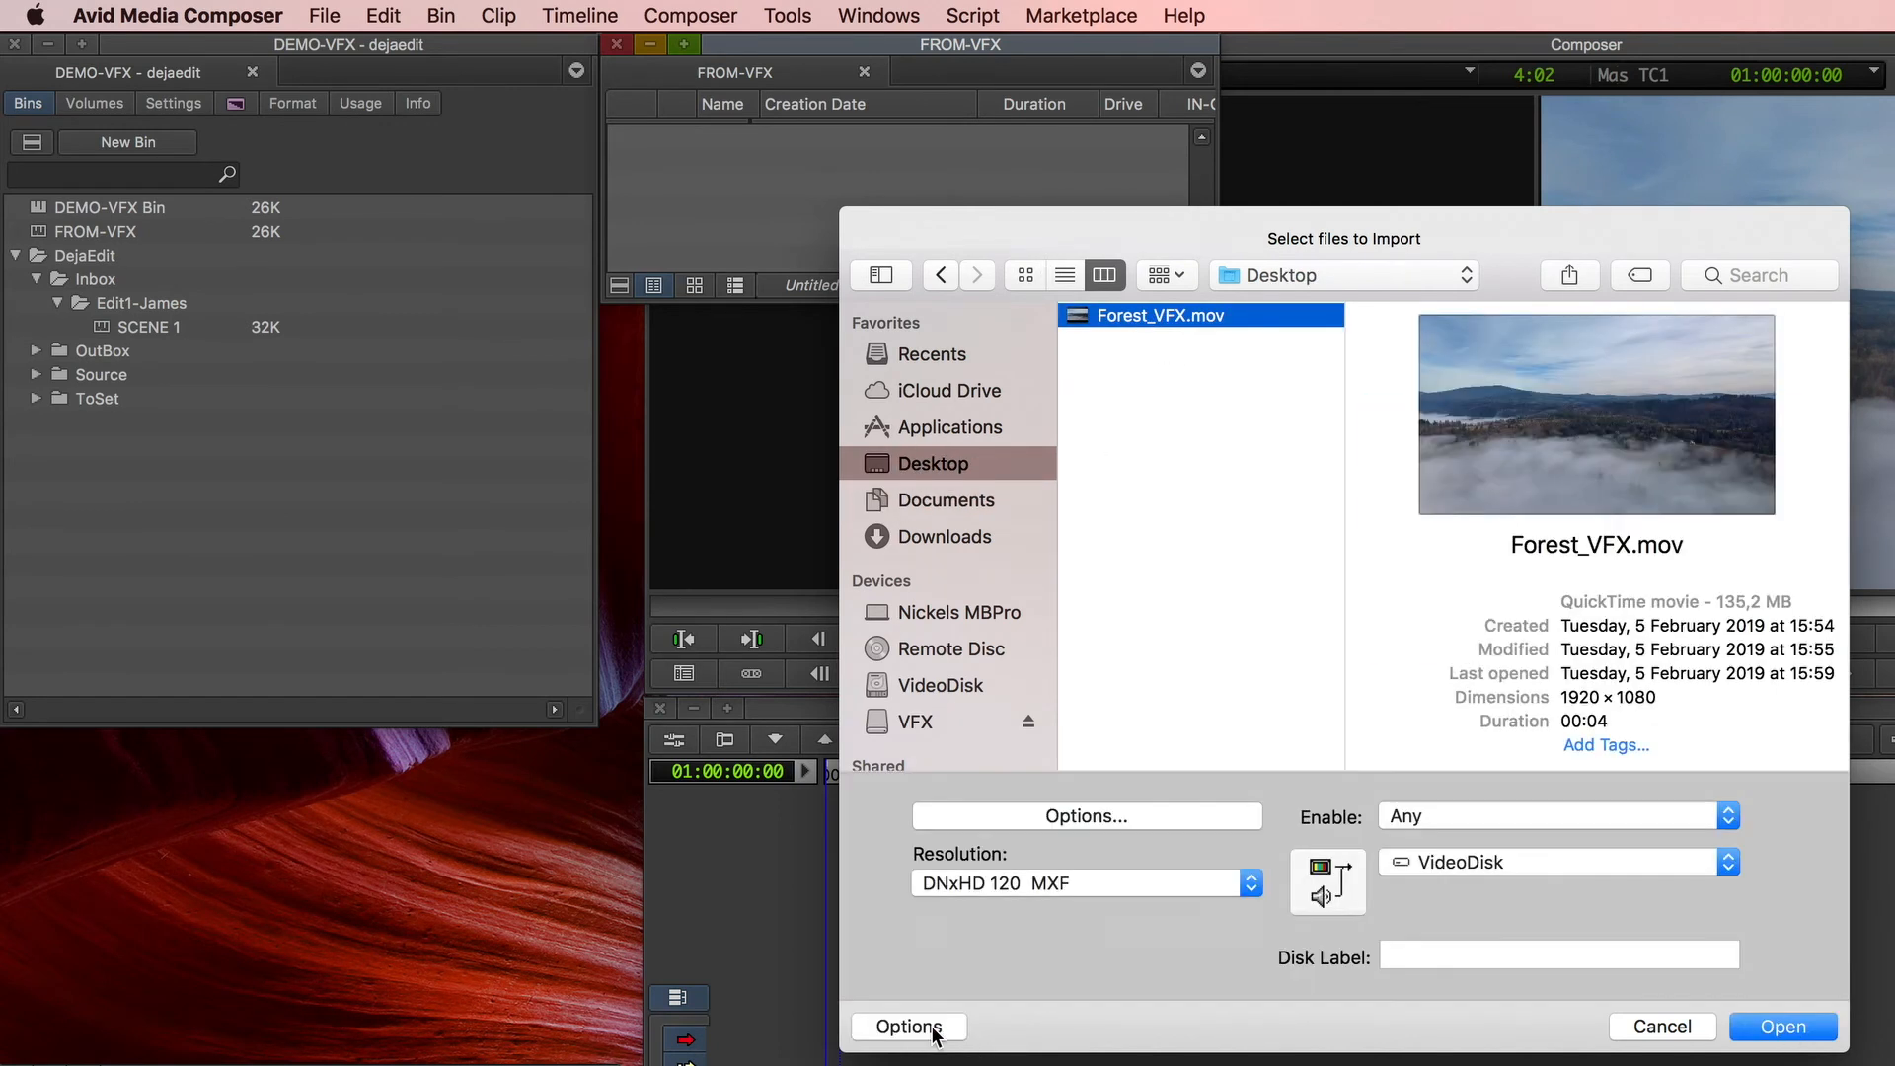
left_click(1110, 869)
left_click(1110, 829)
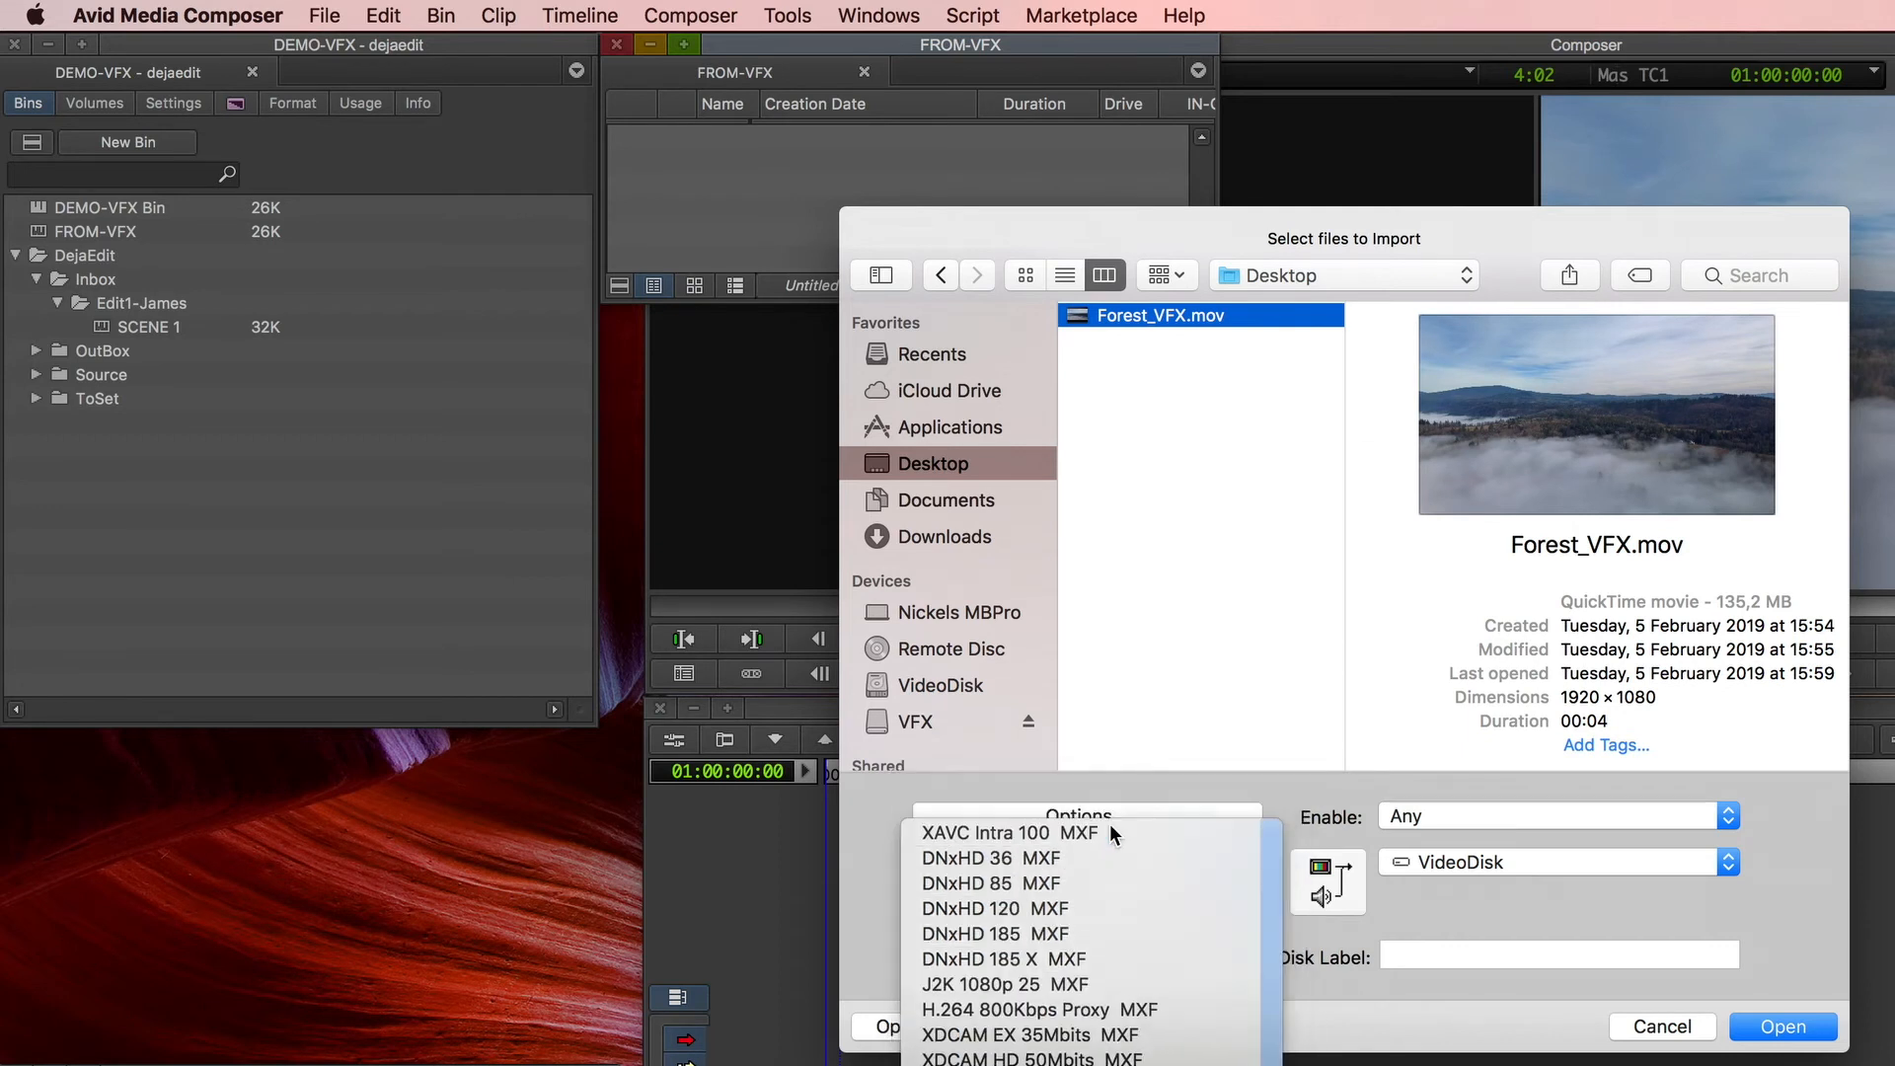
left_click(1512, 860)
left_click(1519, 808)
left_click(1776, 1031)
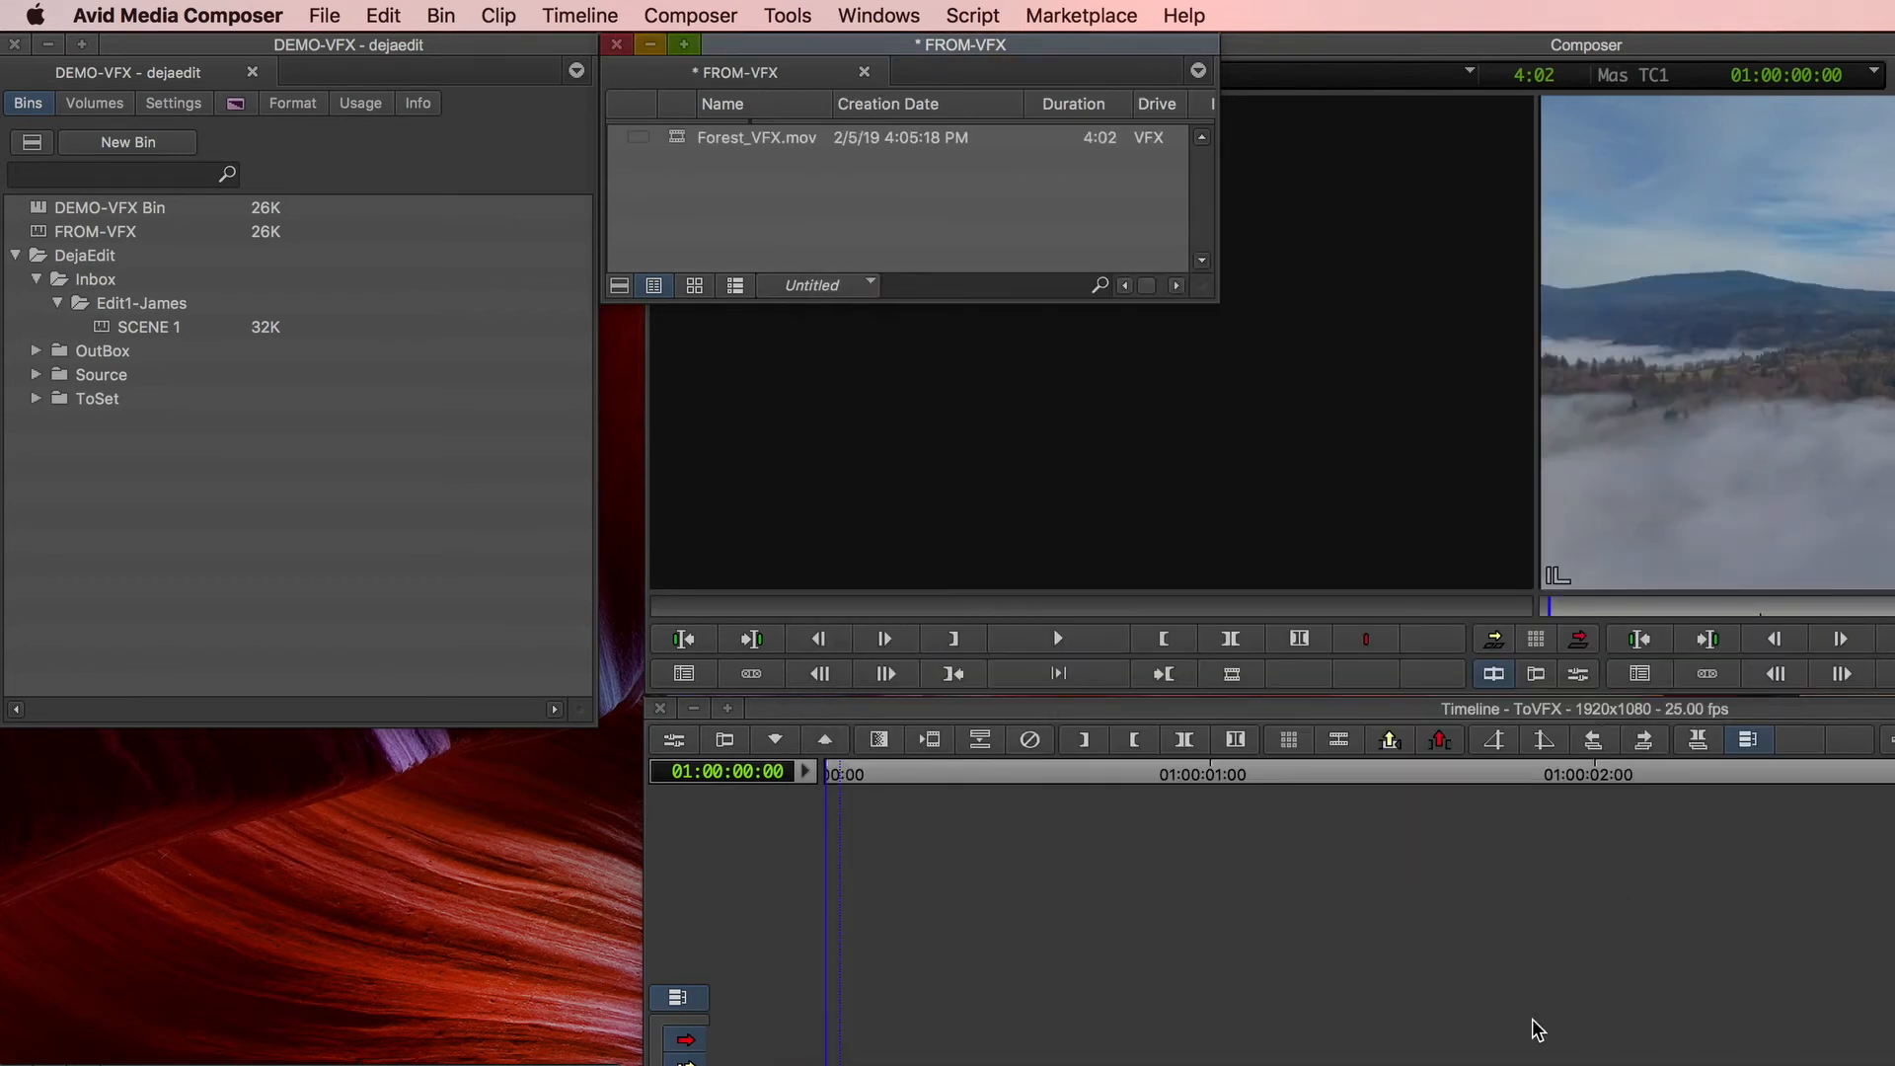
- Load Forest_VFX.mov in the source monitor to check it, and save and close the FROM-VFX bin
left_click_drag(916, 44, 531, 301)
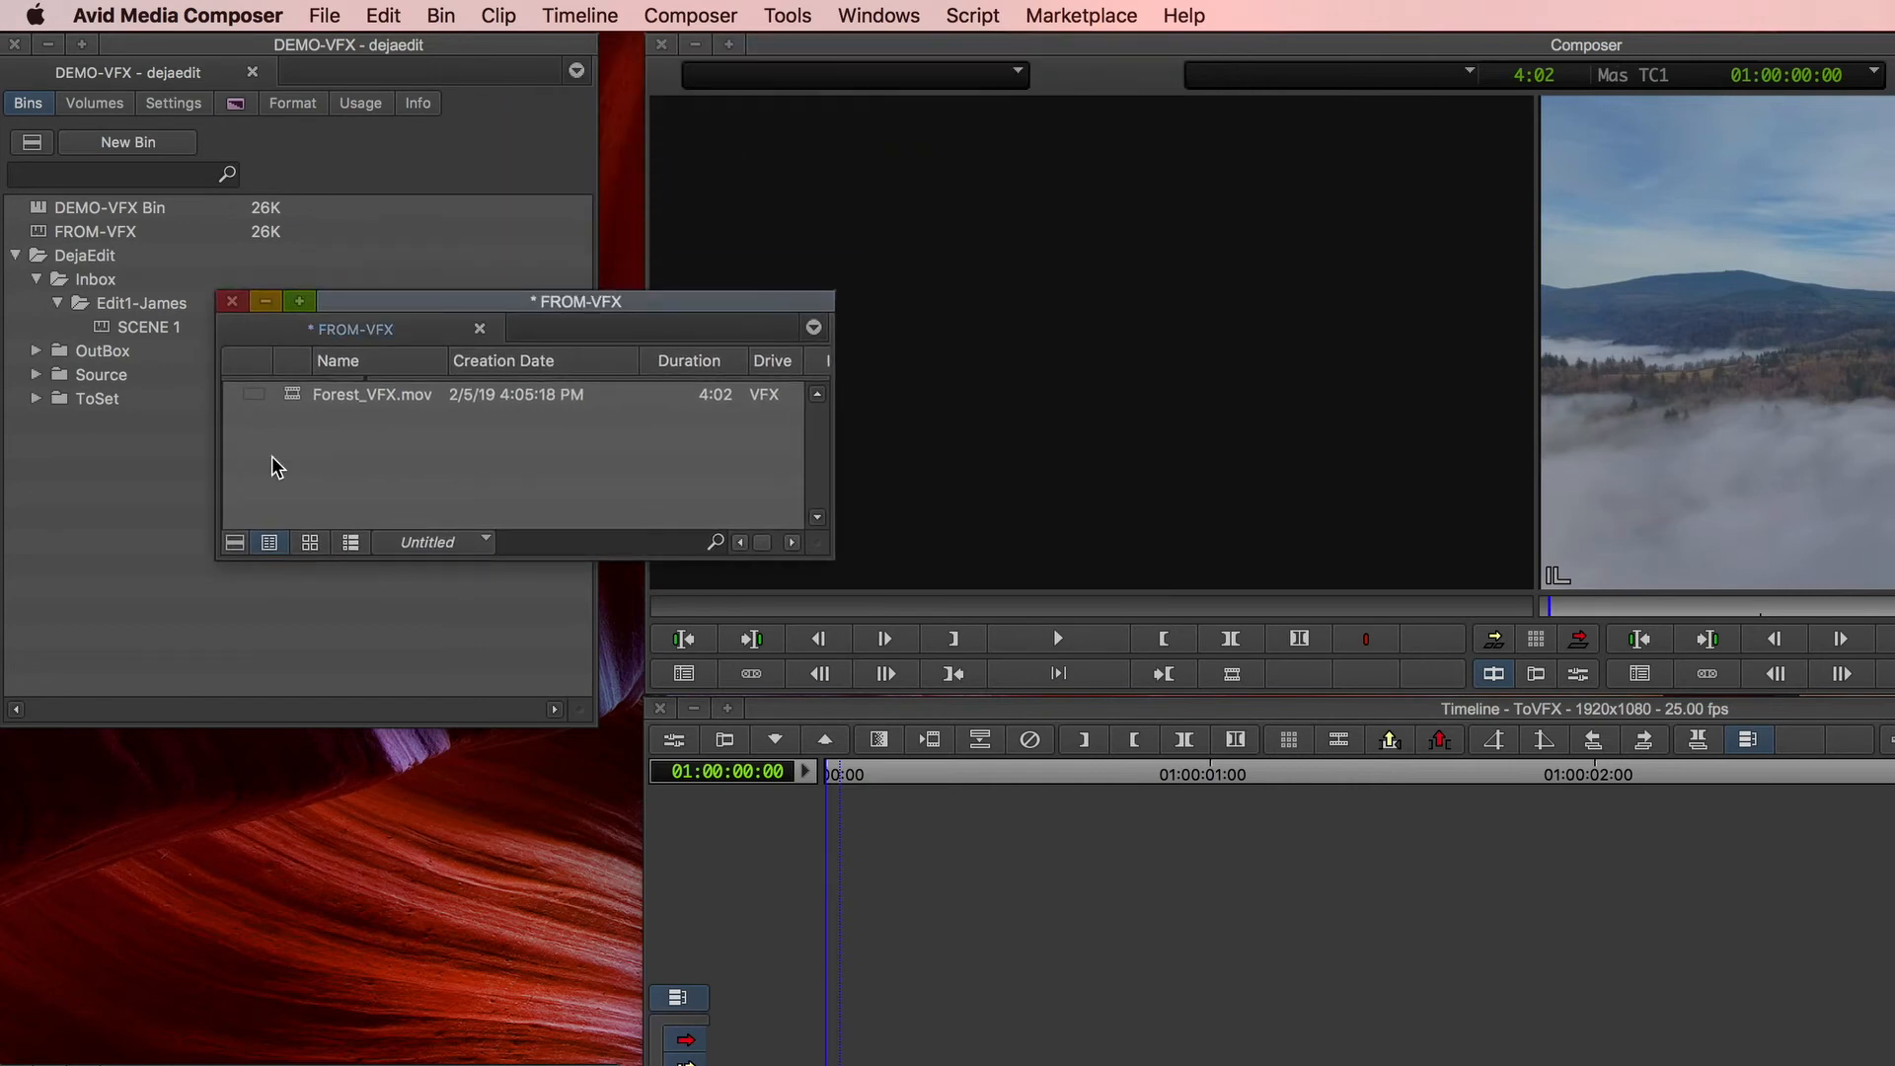
double_click(291, 394)
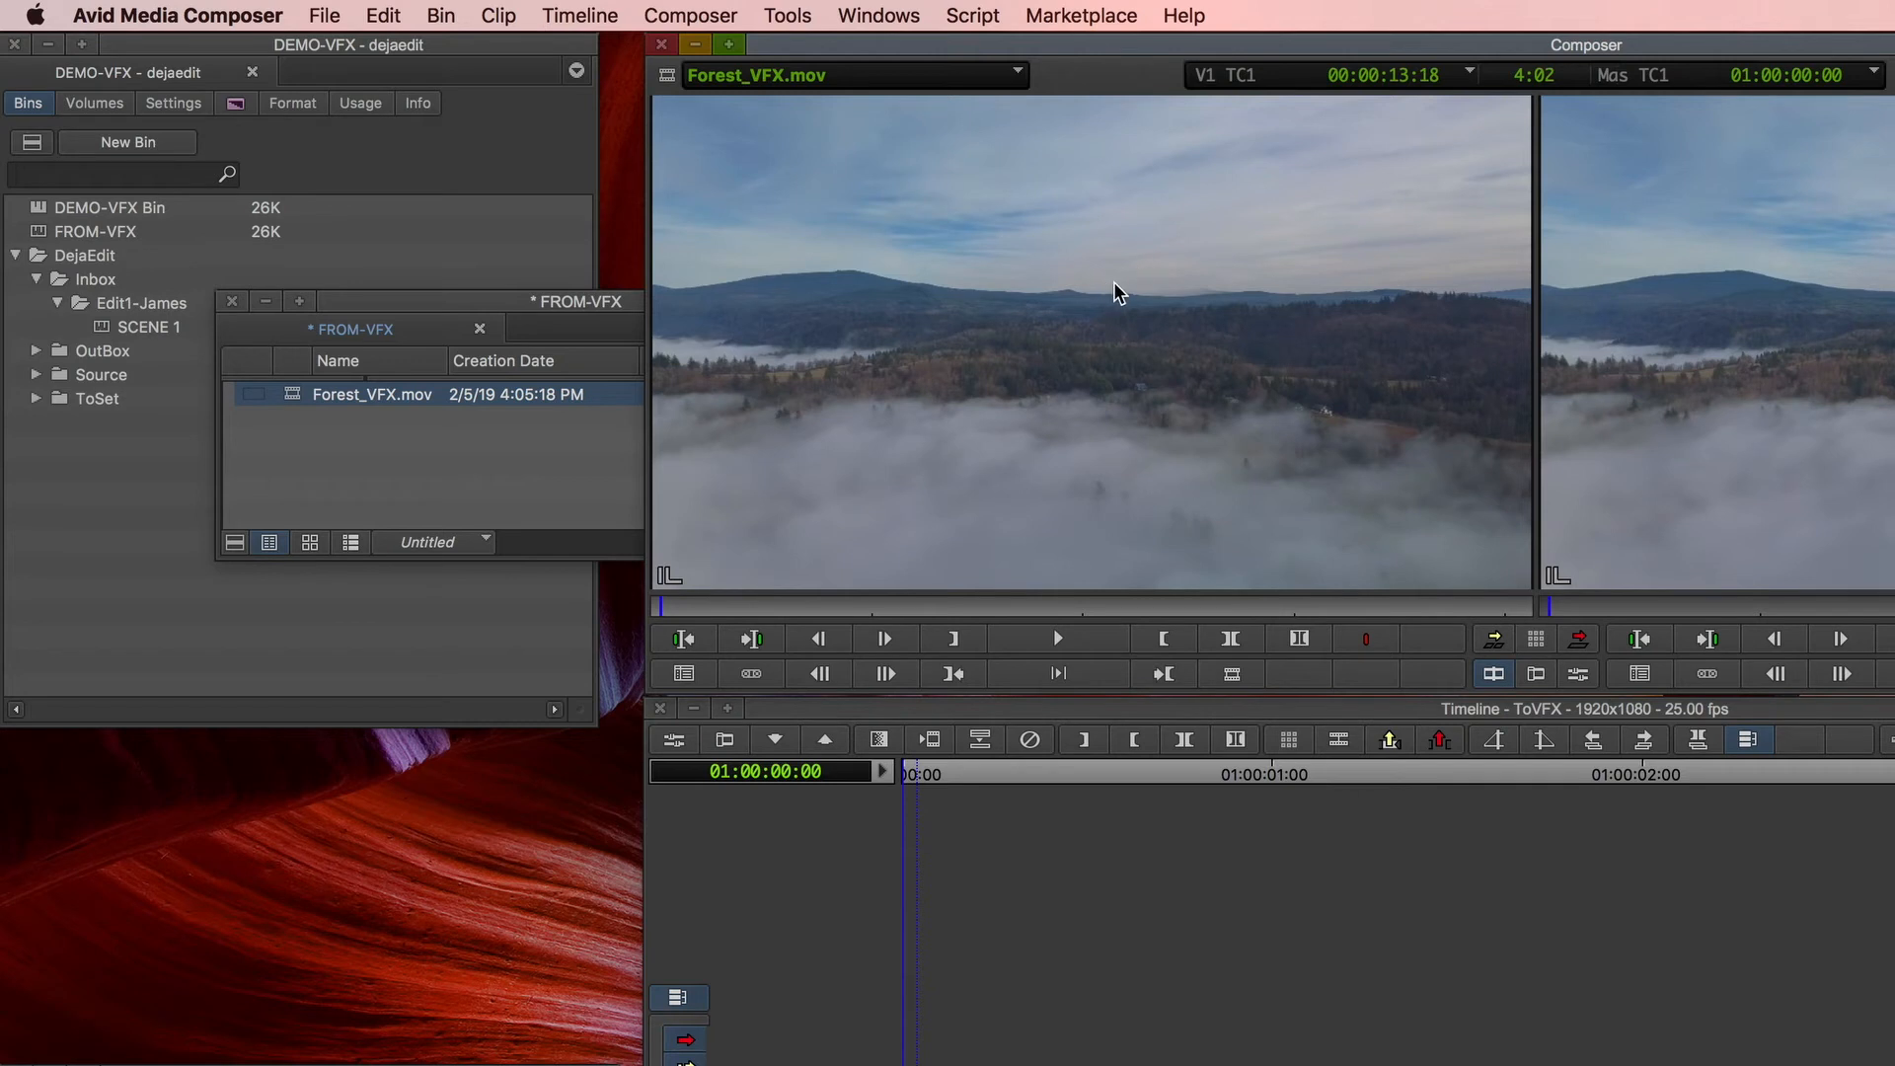
left_click(614, 464)
key("super+s")
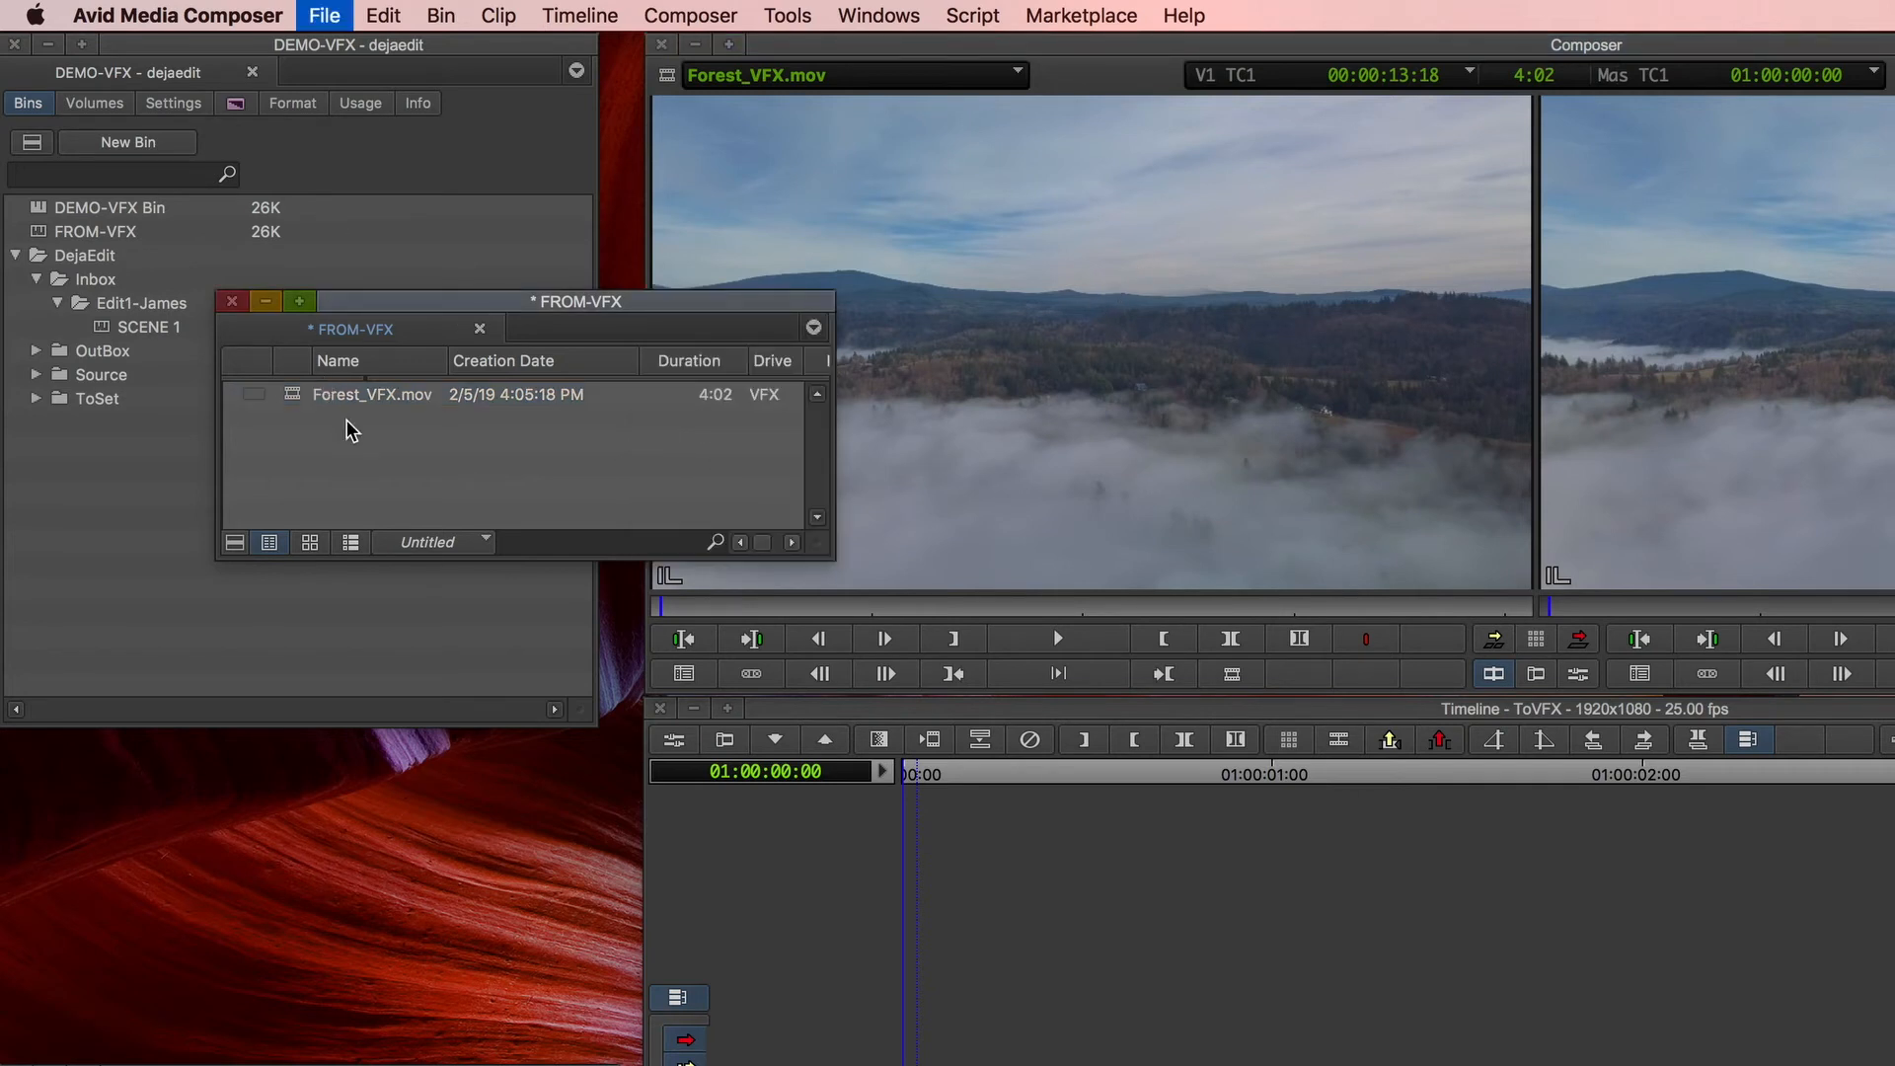
left_click(233, 301)
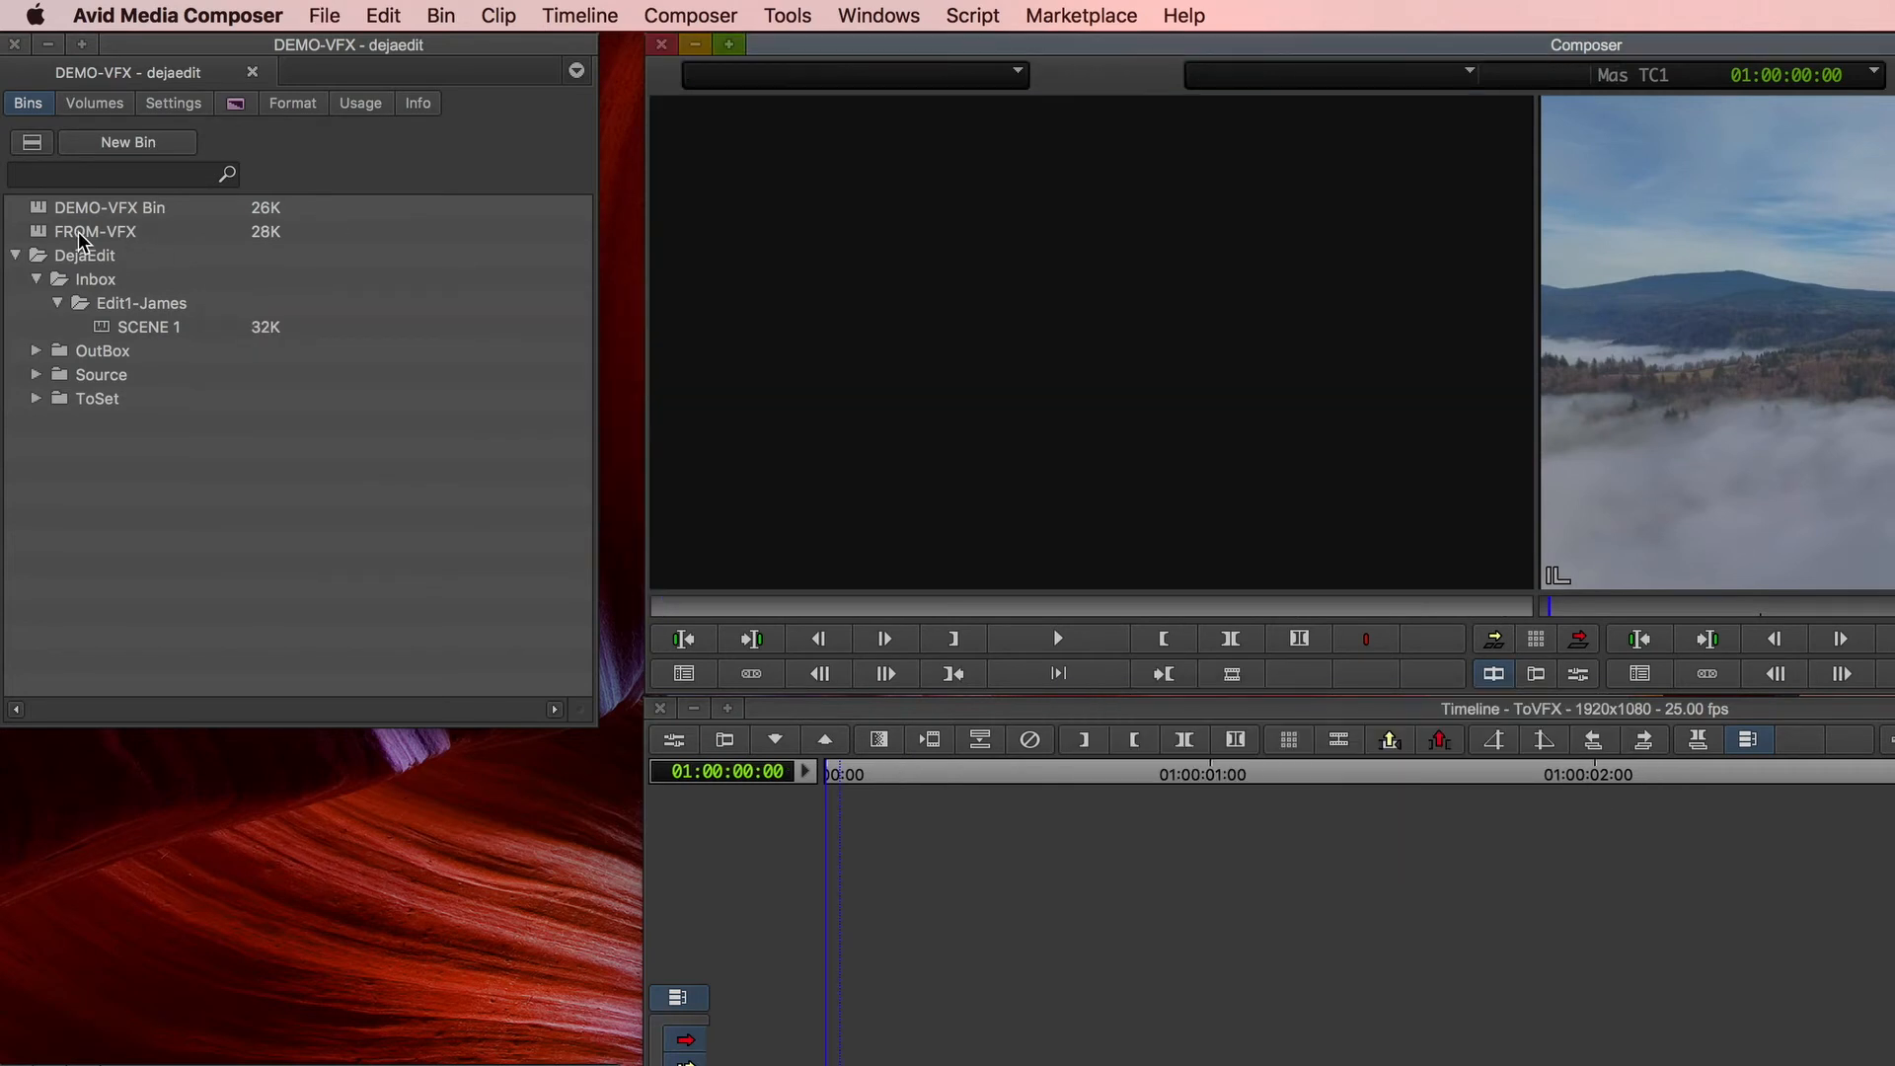
- Move the FROM-VFX bin into DejaEdit's OutBox folder and expand that folder
left_click(40, 235)
left_click_drag(39, 235, 109, 358)
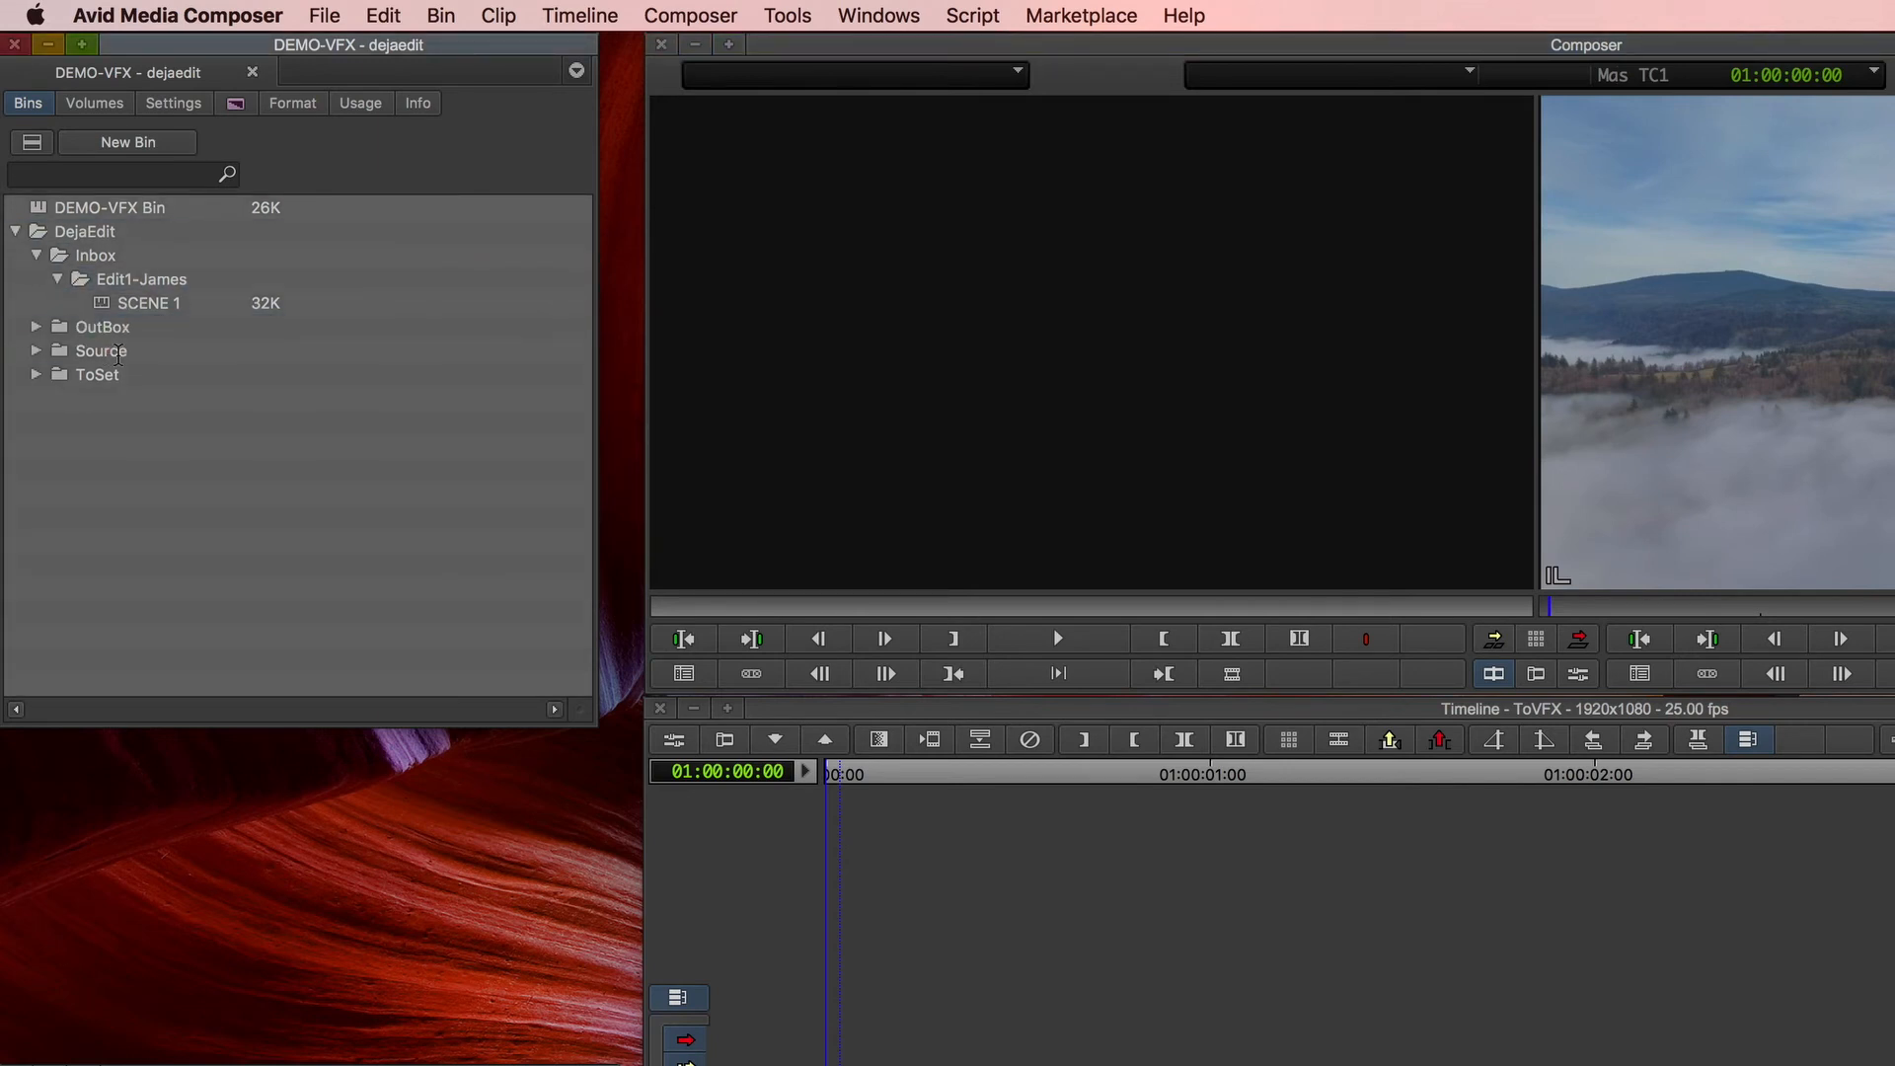
left_click(38, 328)
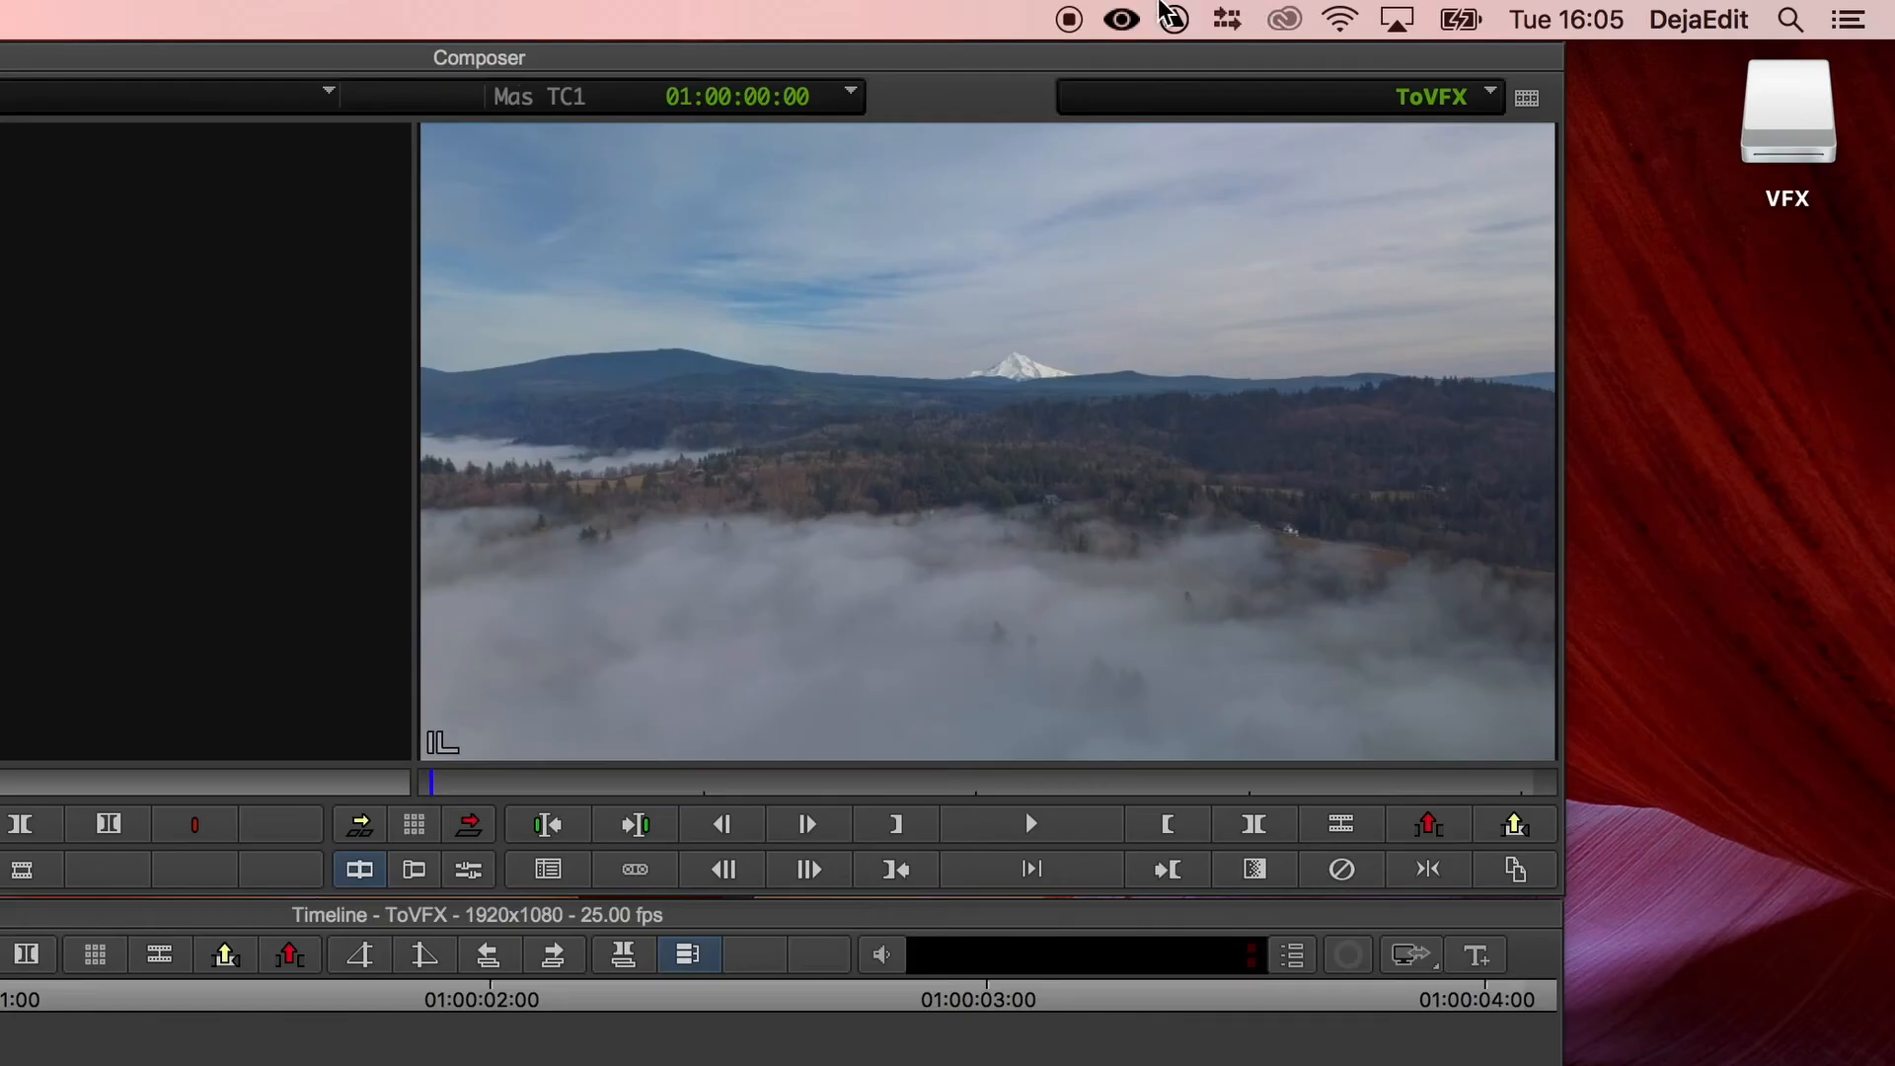
- Force a DejaEdit MediaSync on the VFX workstation and reopen the DejaEdit status menu
left_click(1168, 14)
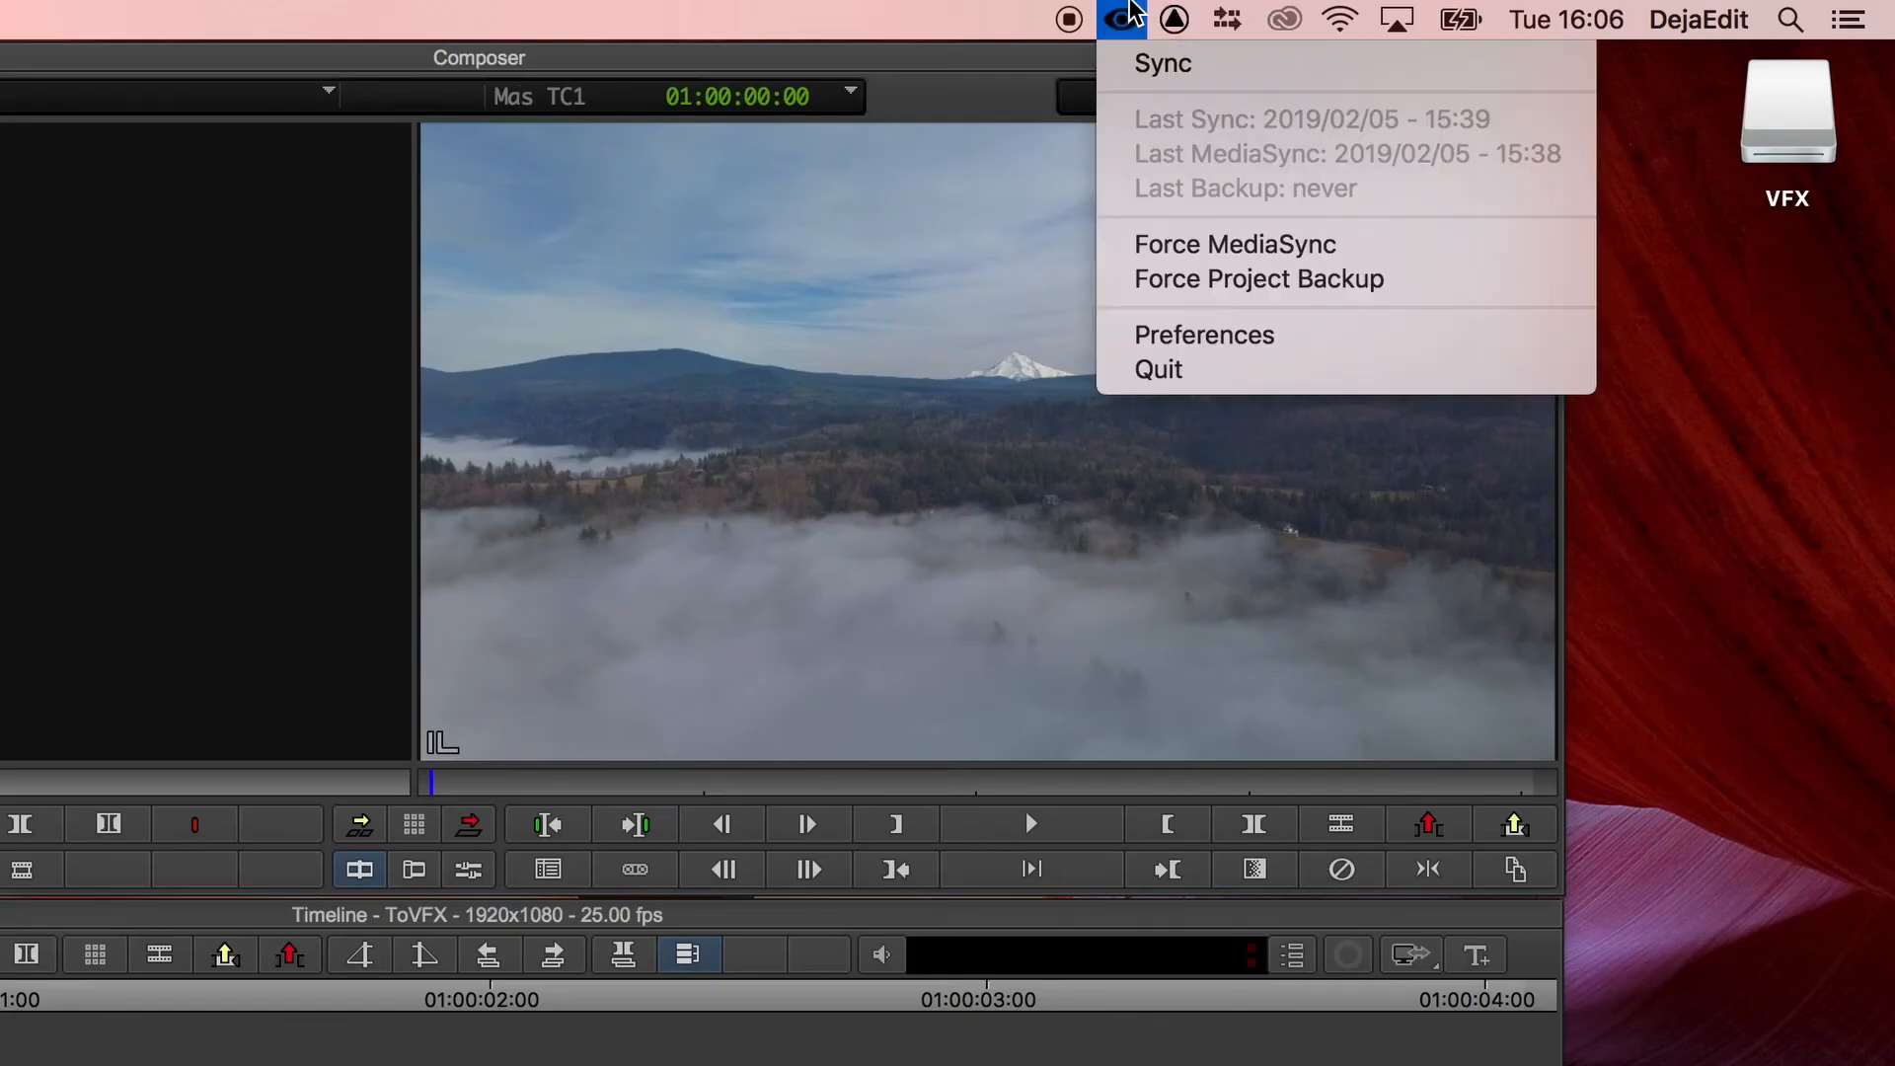
left_click(1172, 245)
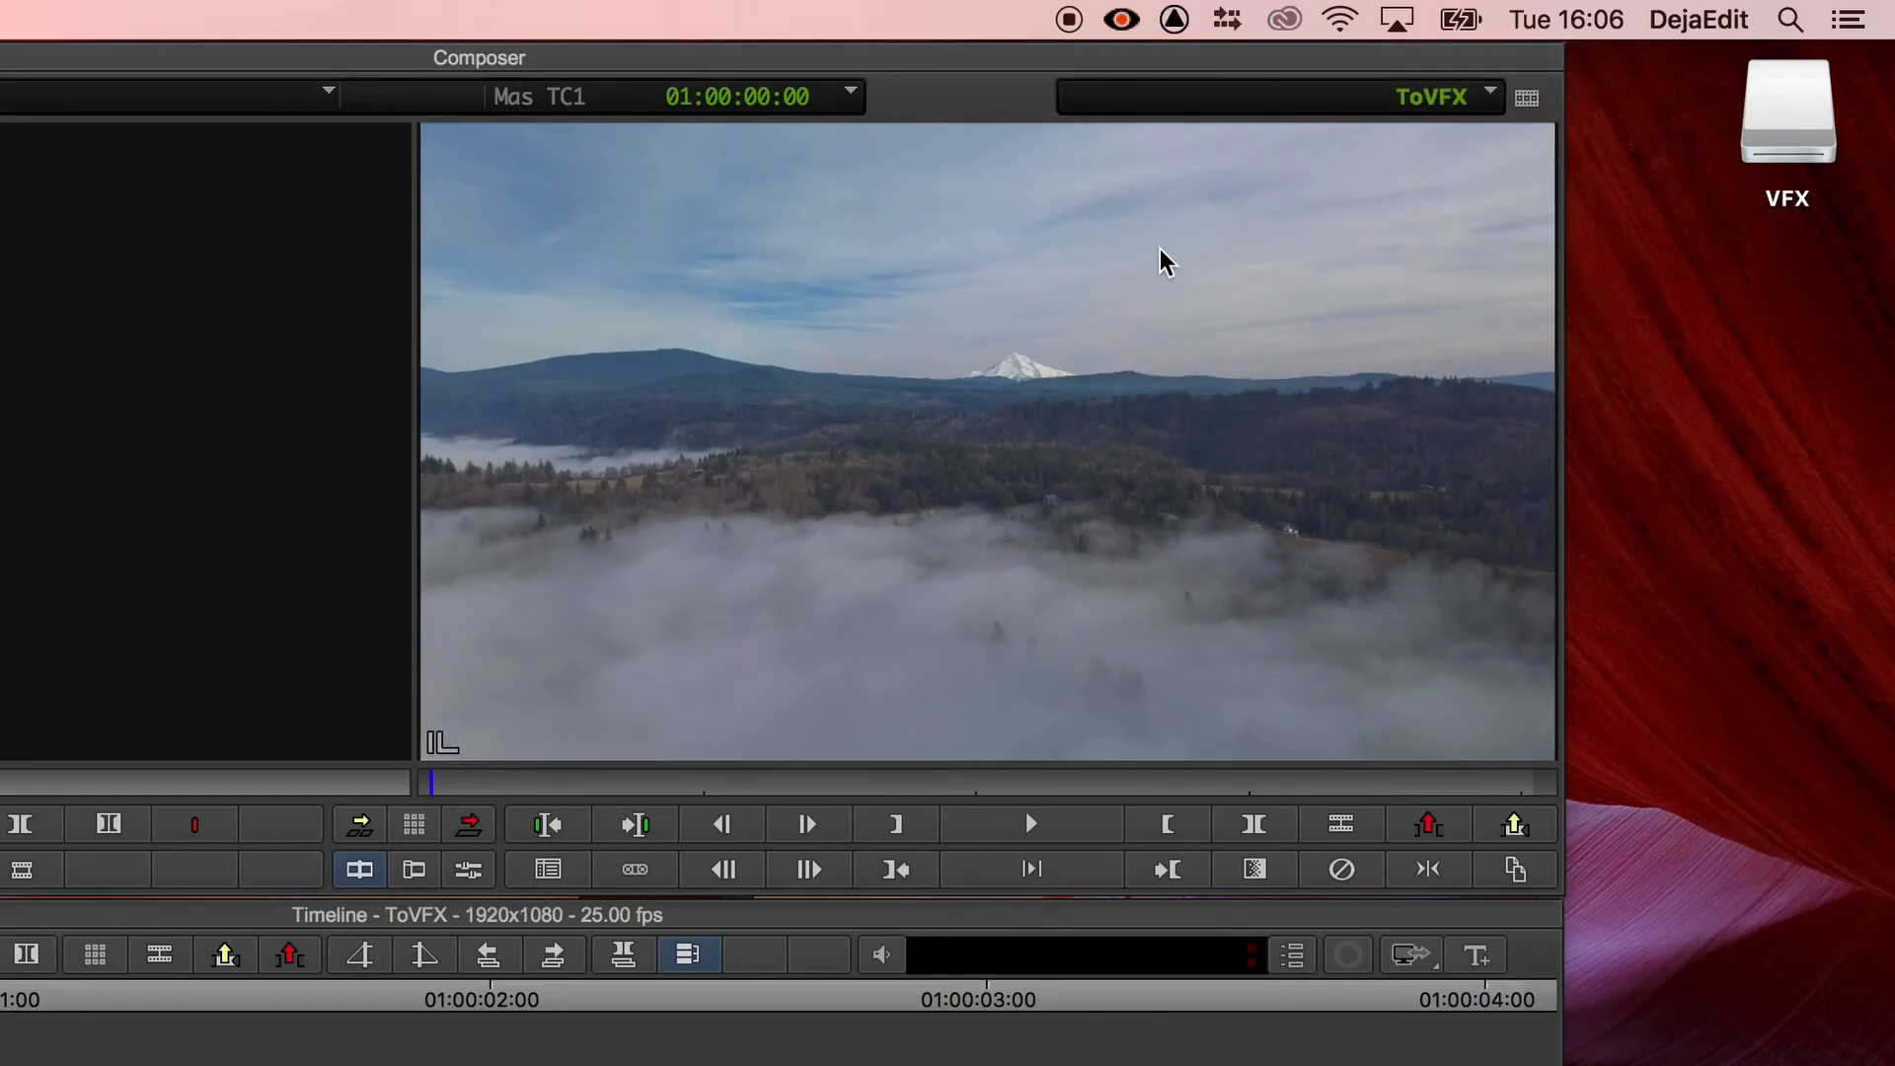
left_click(1127, 20)
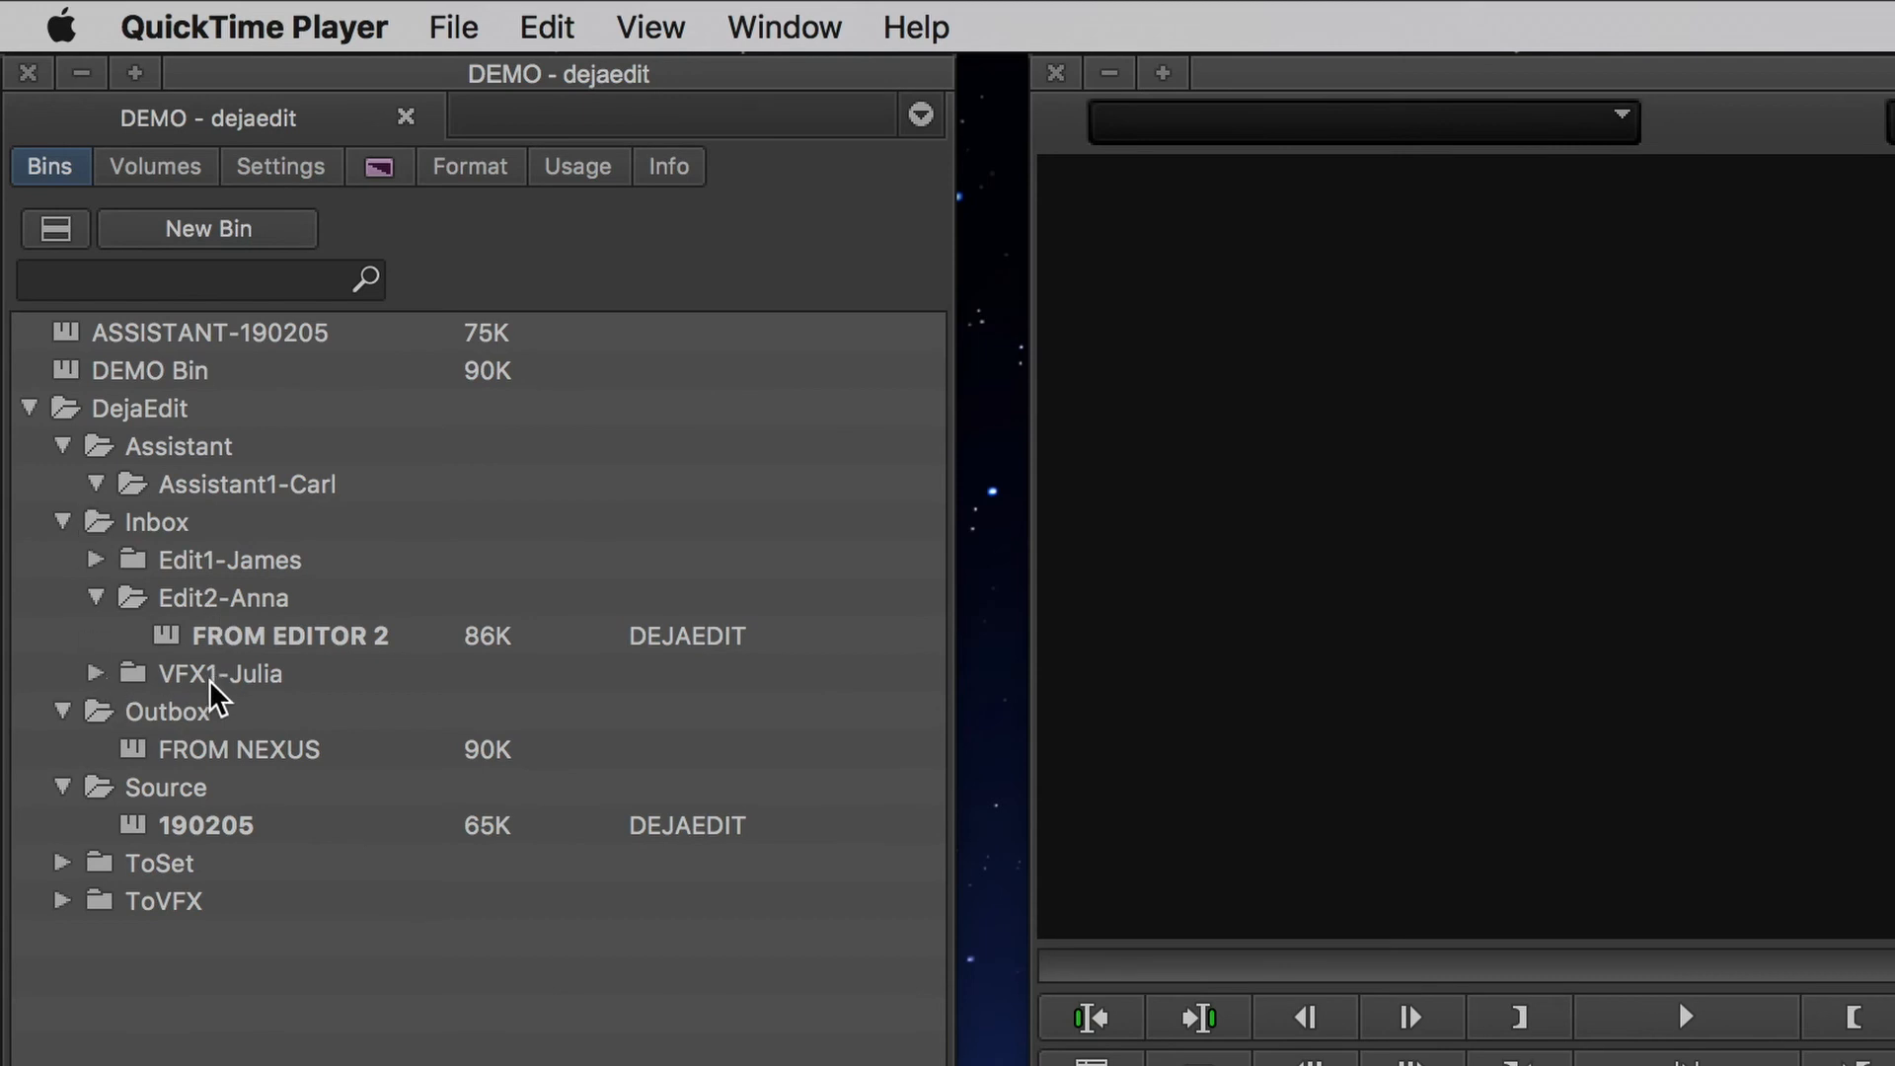
- In the Nexus DEMO project, open the FROM-VFX bin from the VFX1 subfolder in DejaEdit's Inbox
left_click(156, 679)
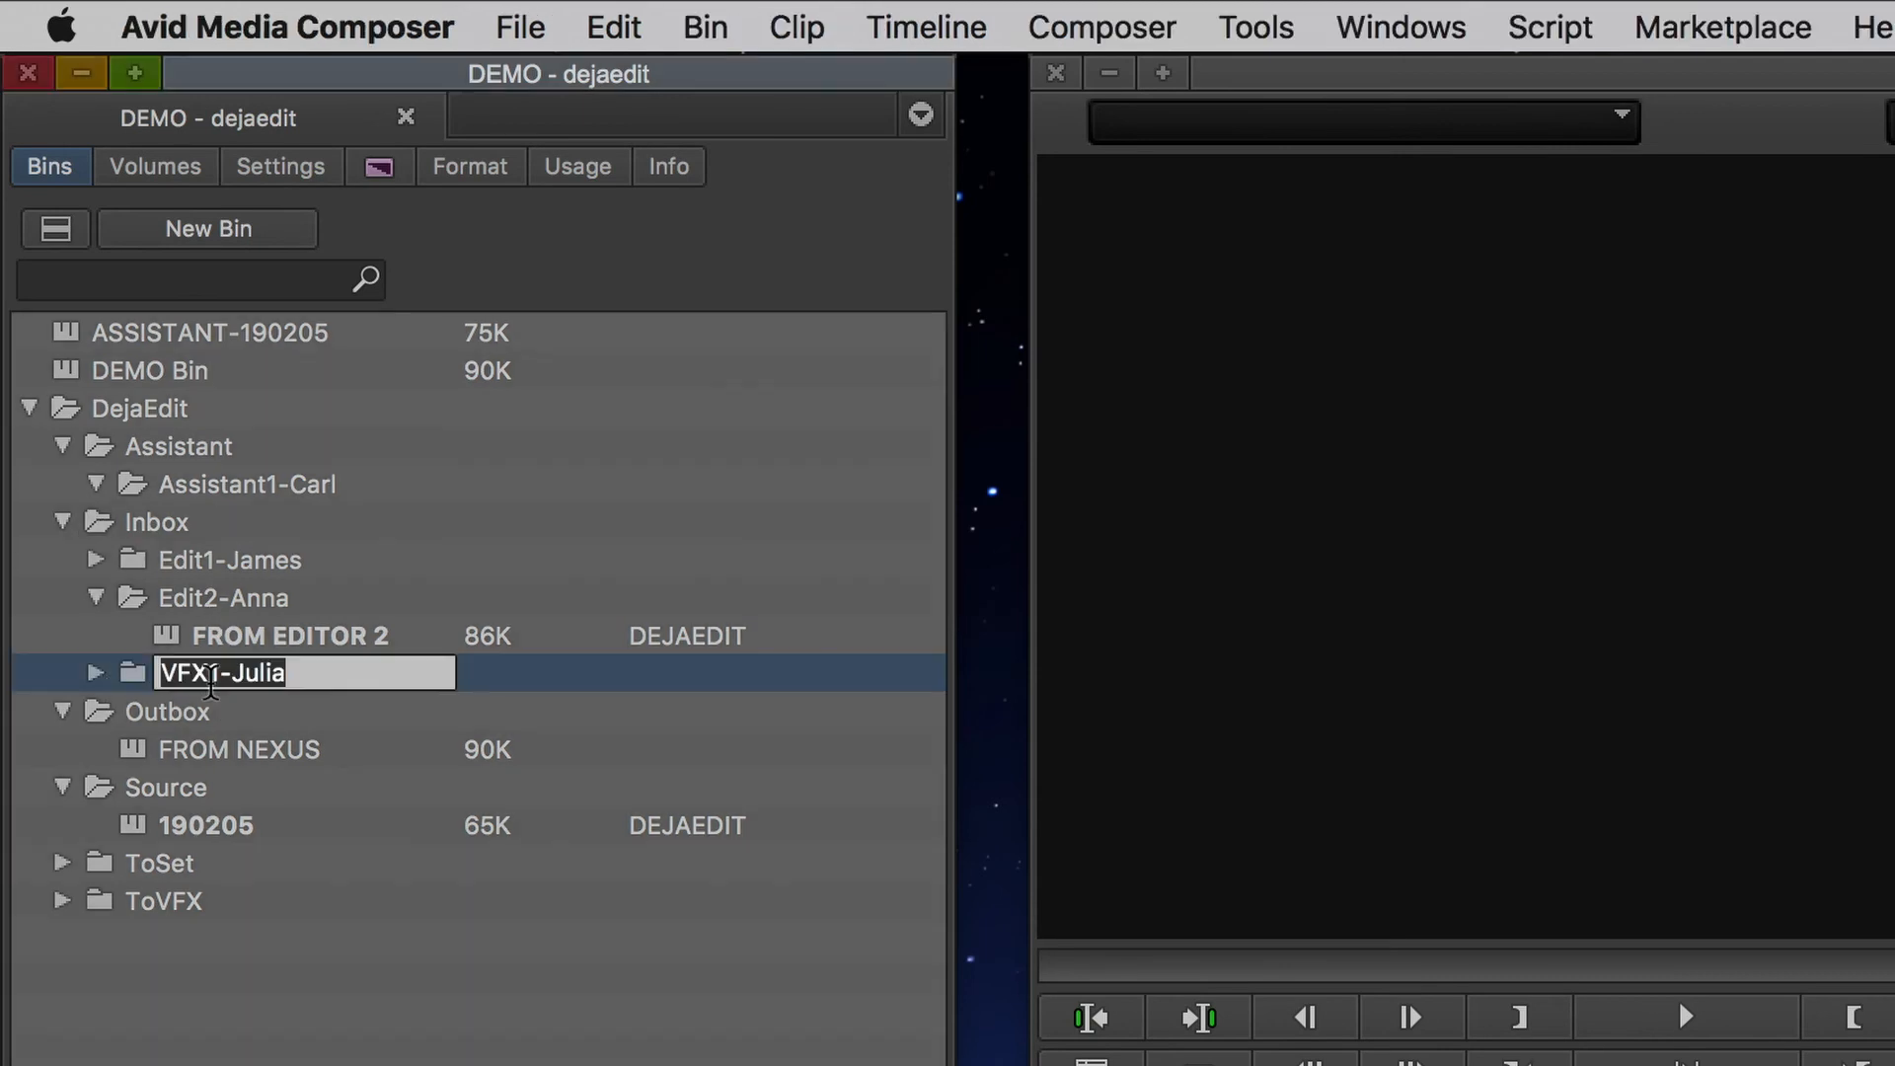
left_click(95, 674)
double_click(169, 723)
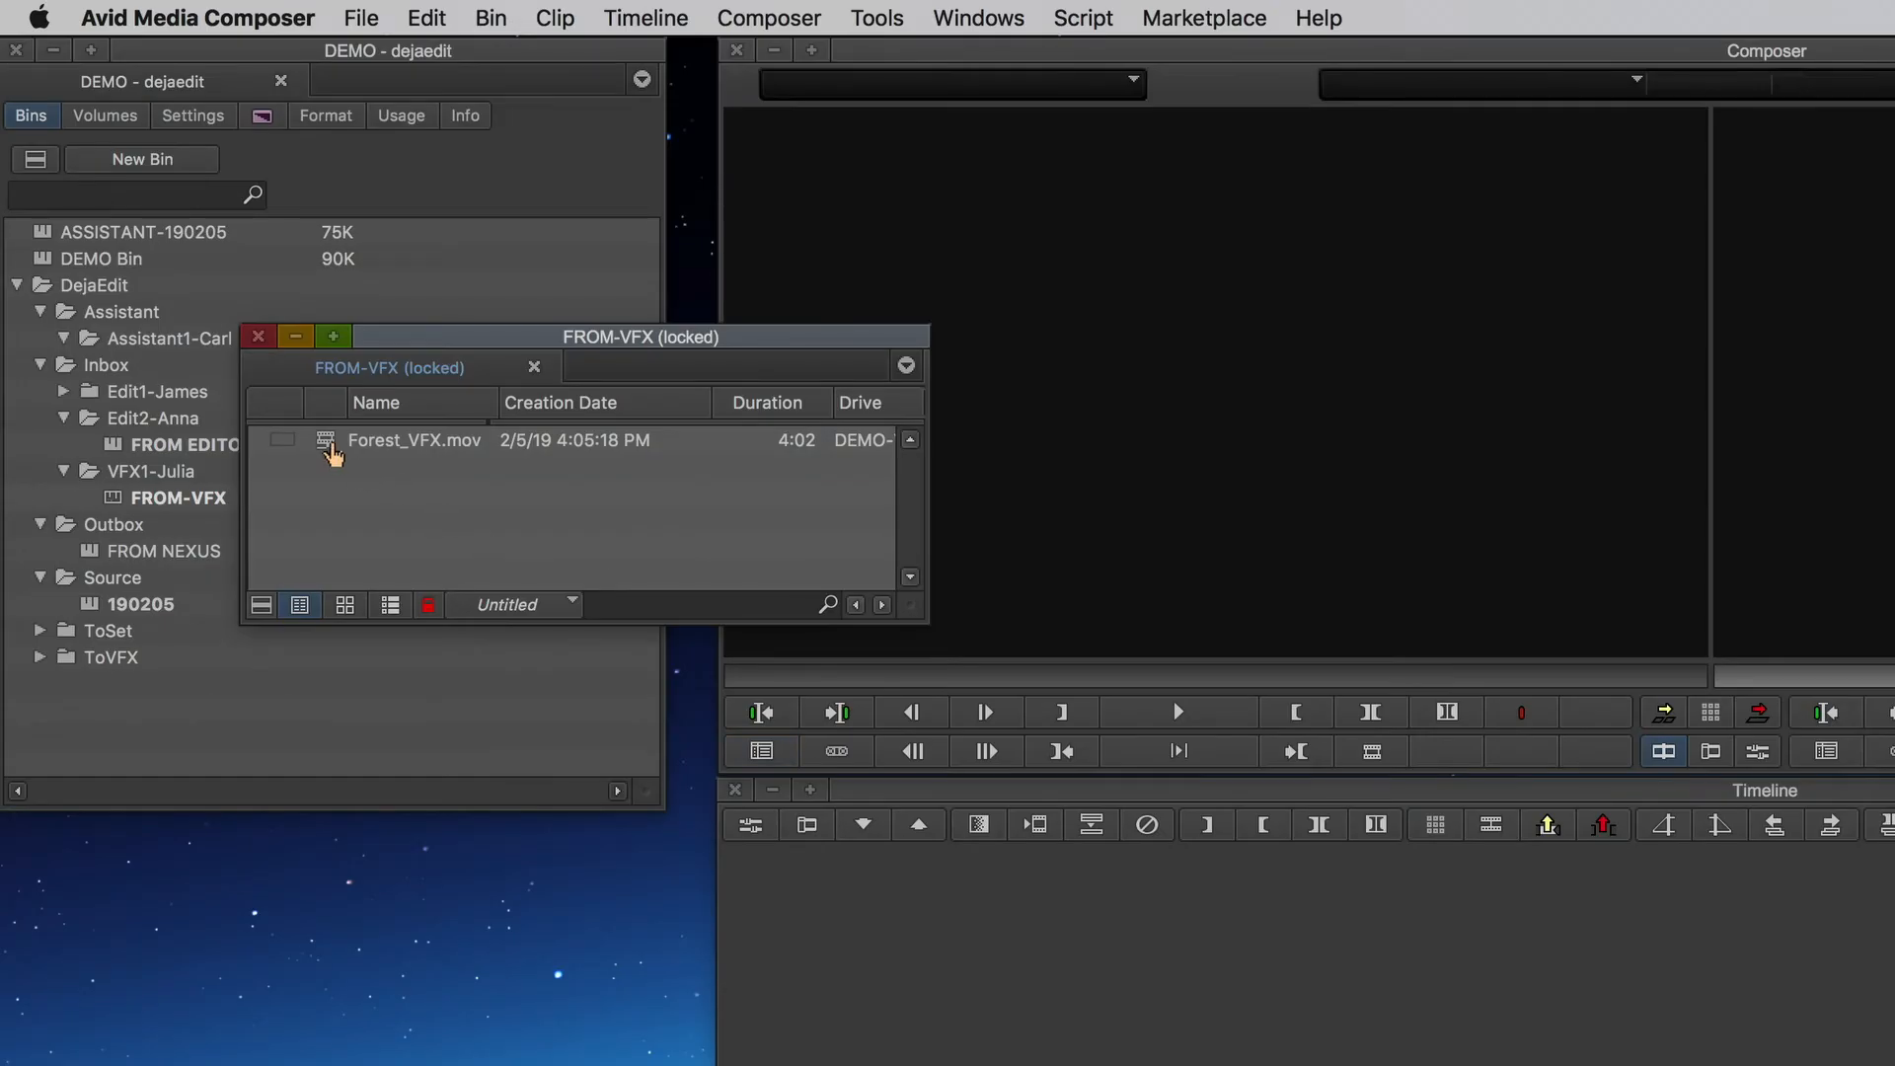
- Load Forest_VFX.mov in the source monitor, scrub through it and go back to the start
double_click(325, 442)
left_click_drag(781, 673, 1290, 674)
left_click(737, 681)
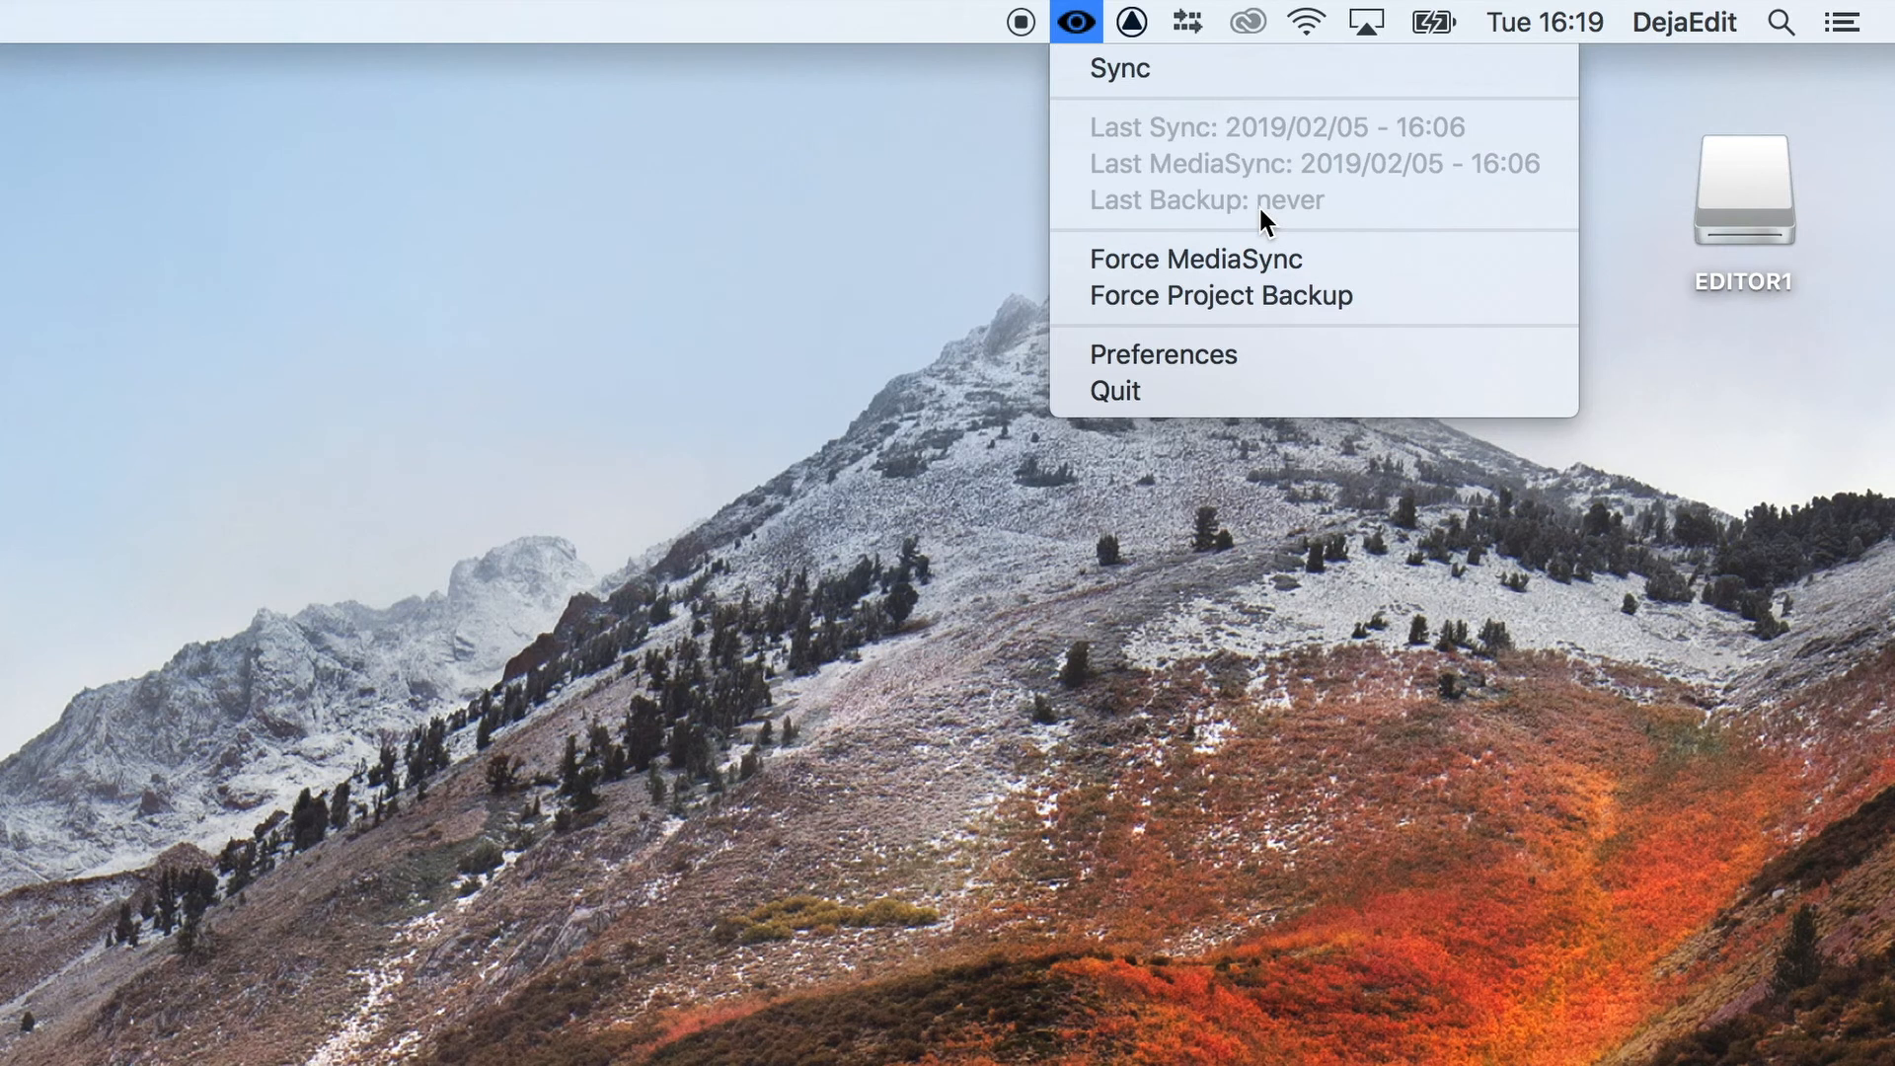
- Force a DejaEdit project backup on the first editor's workstation and check the last backup time
left_click(1267, 300)
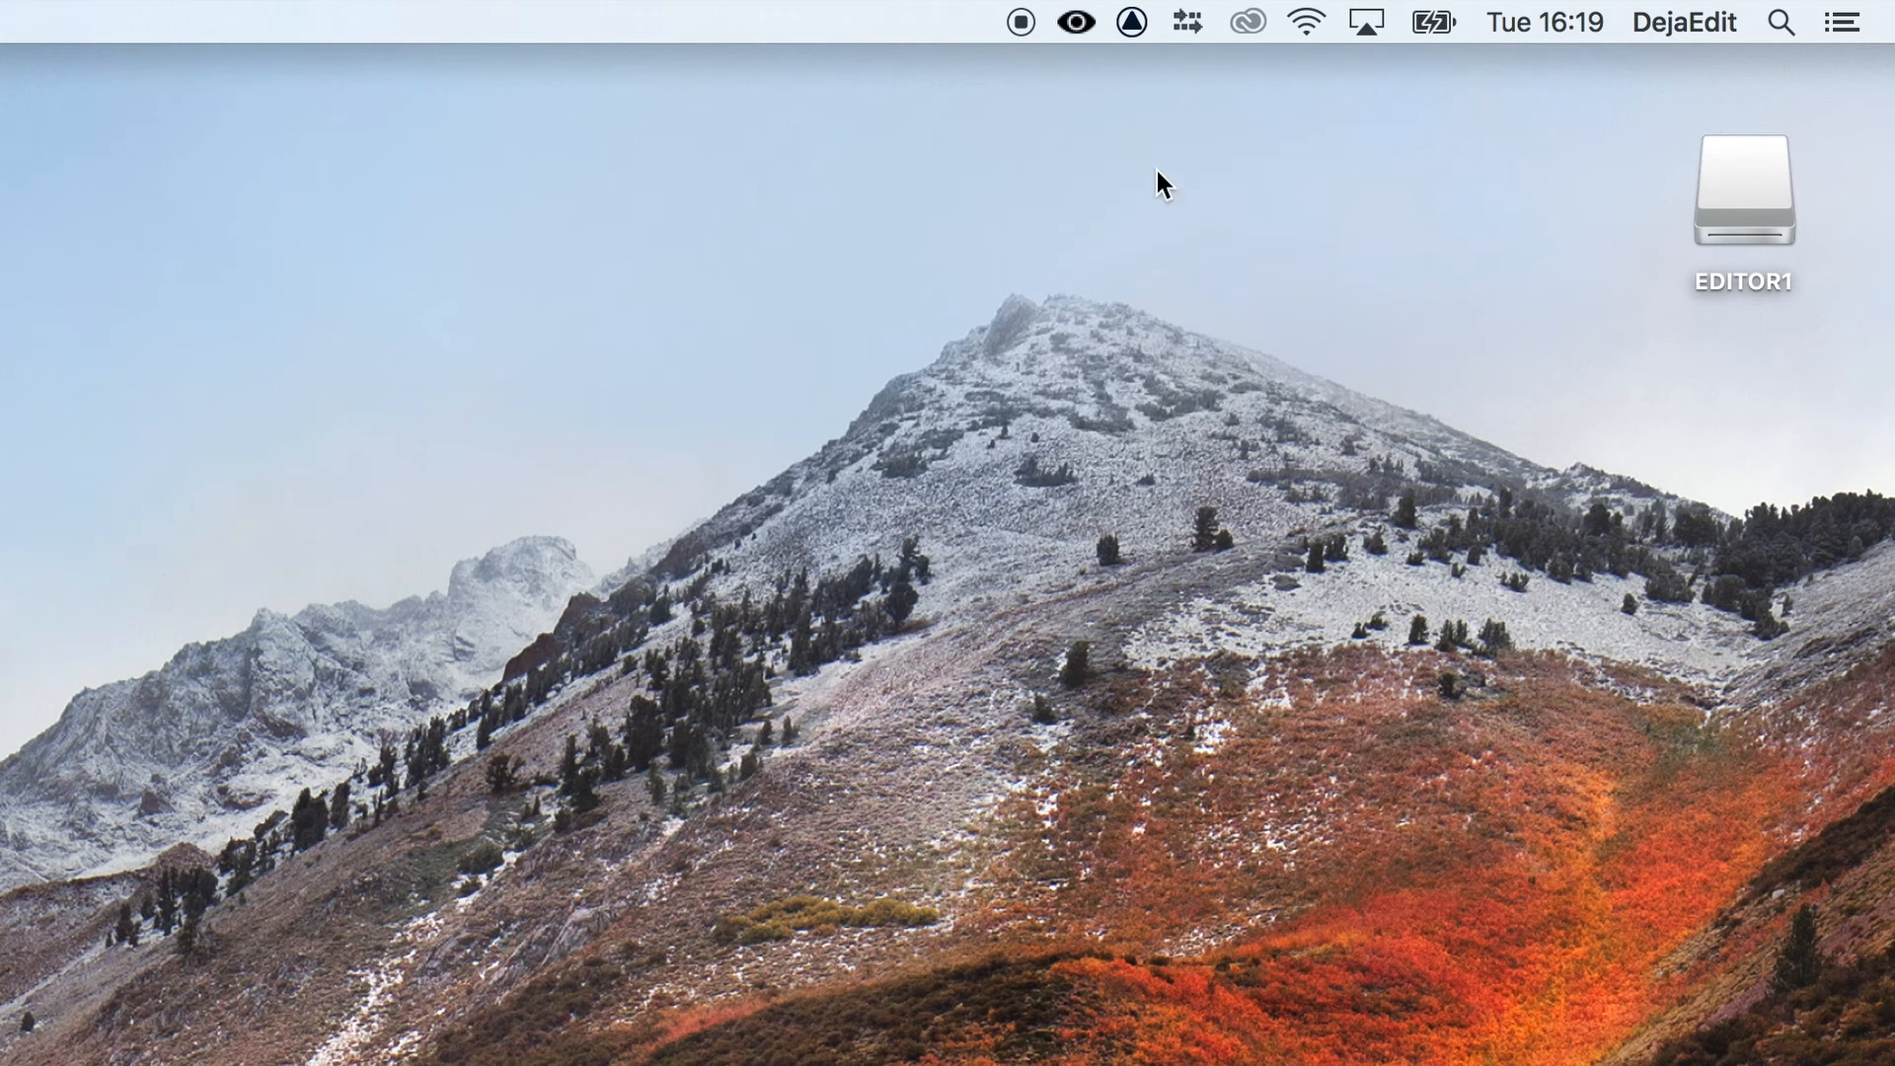
left_click(1076, 20)
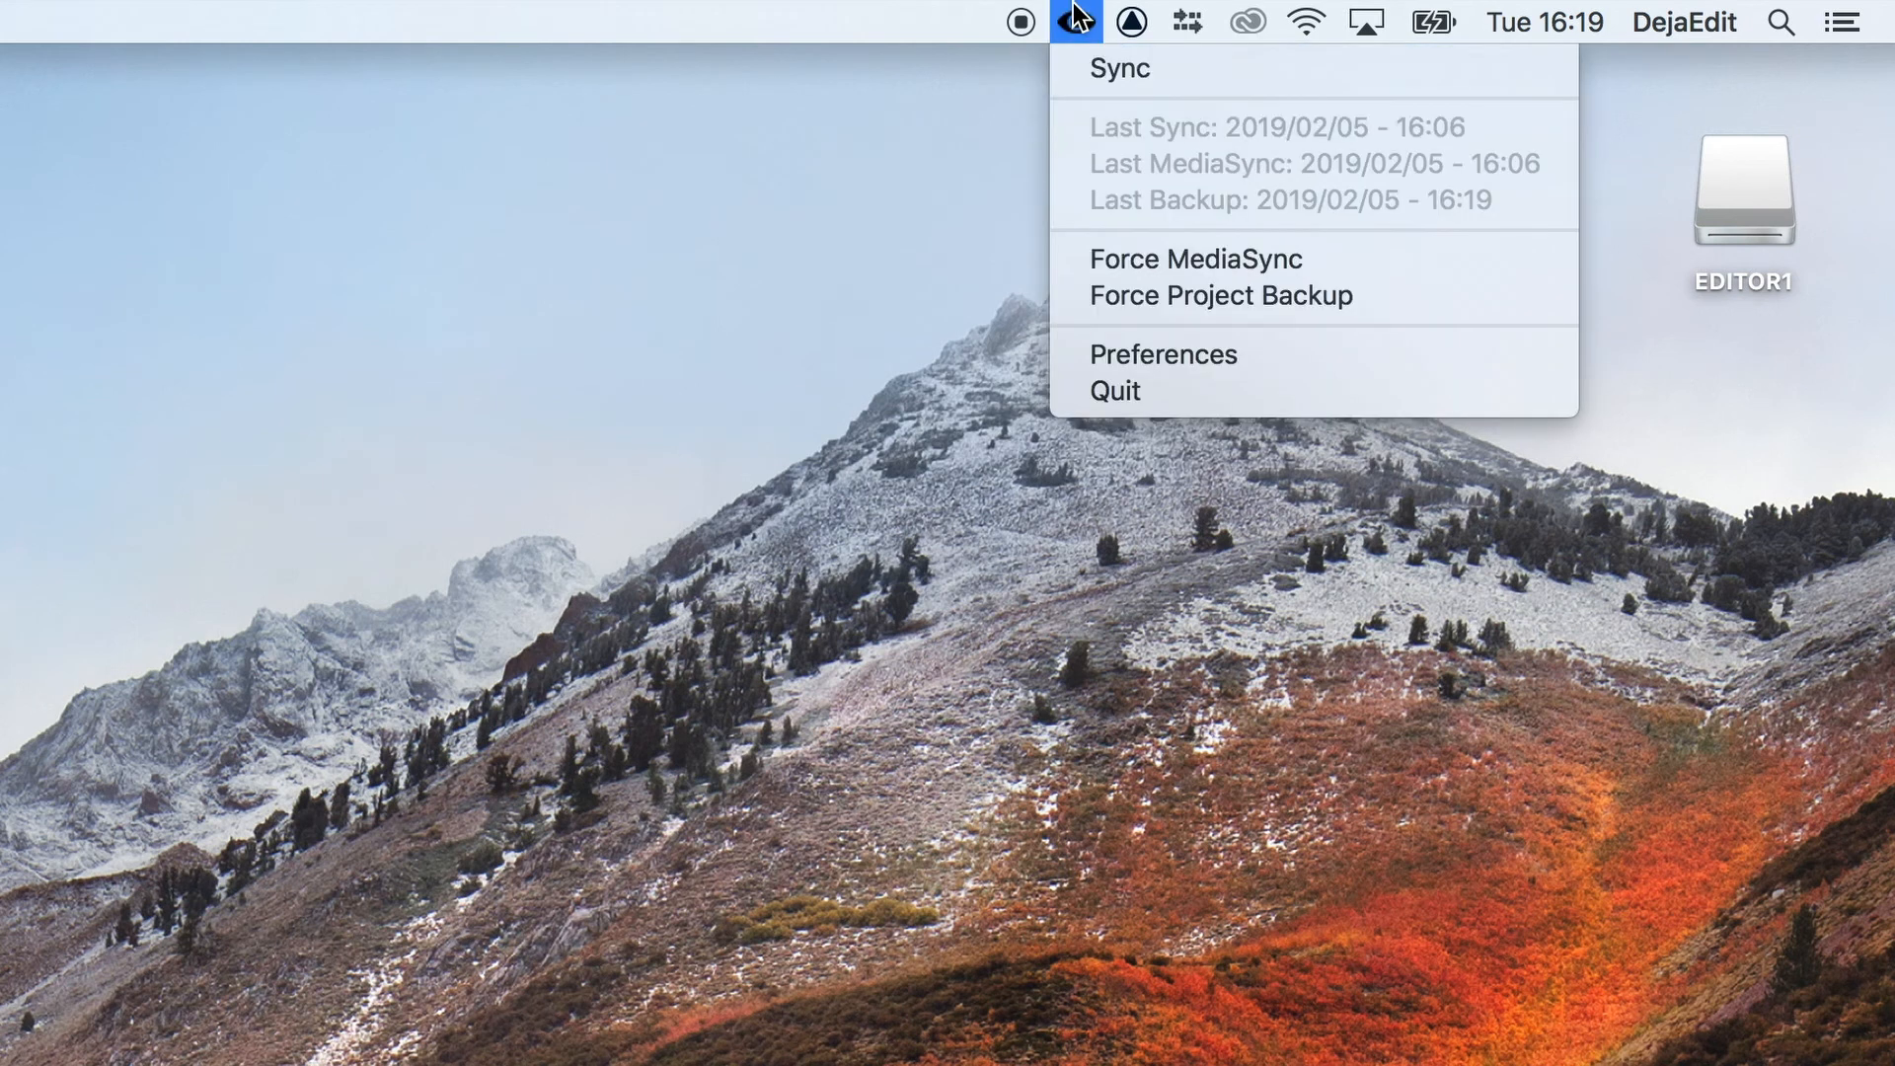
left_click(938, 202)
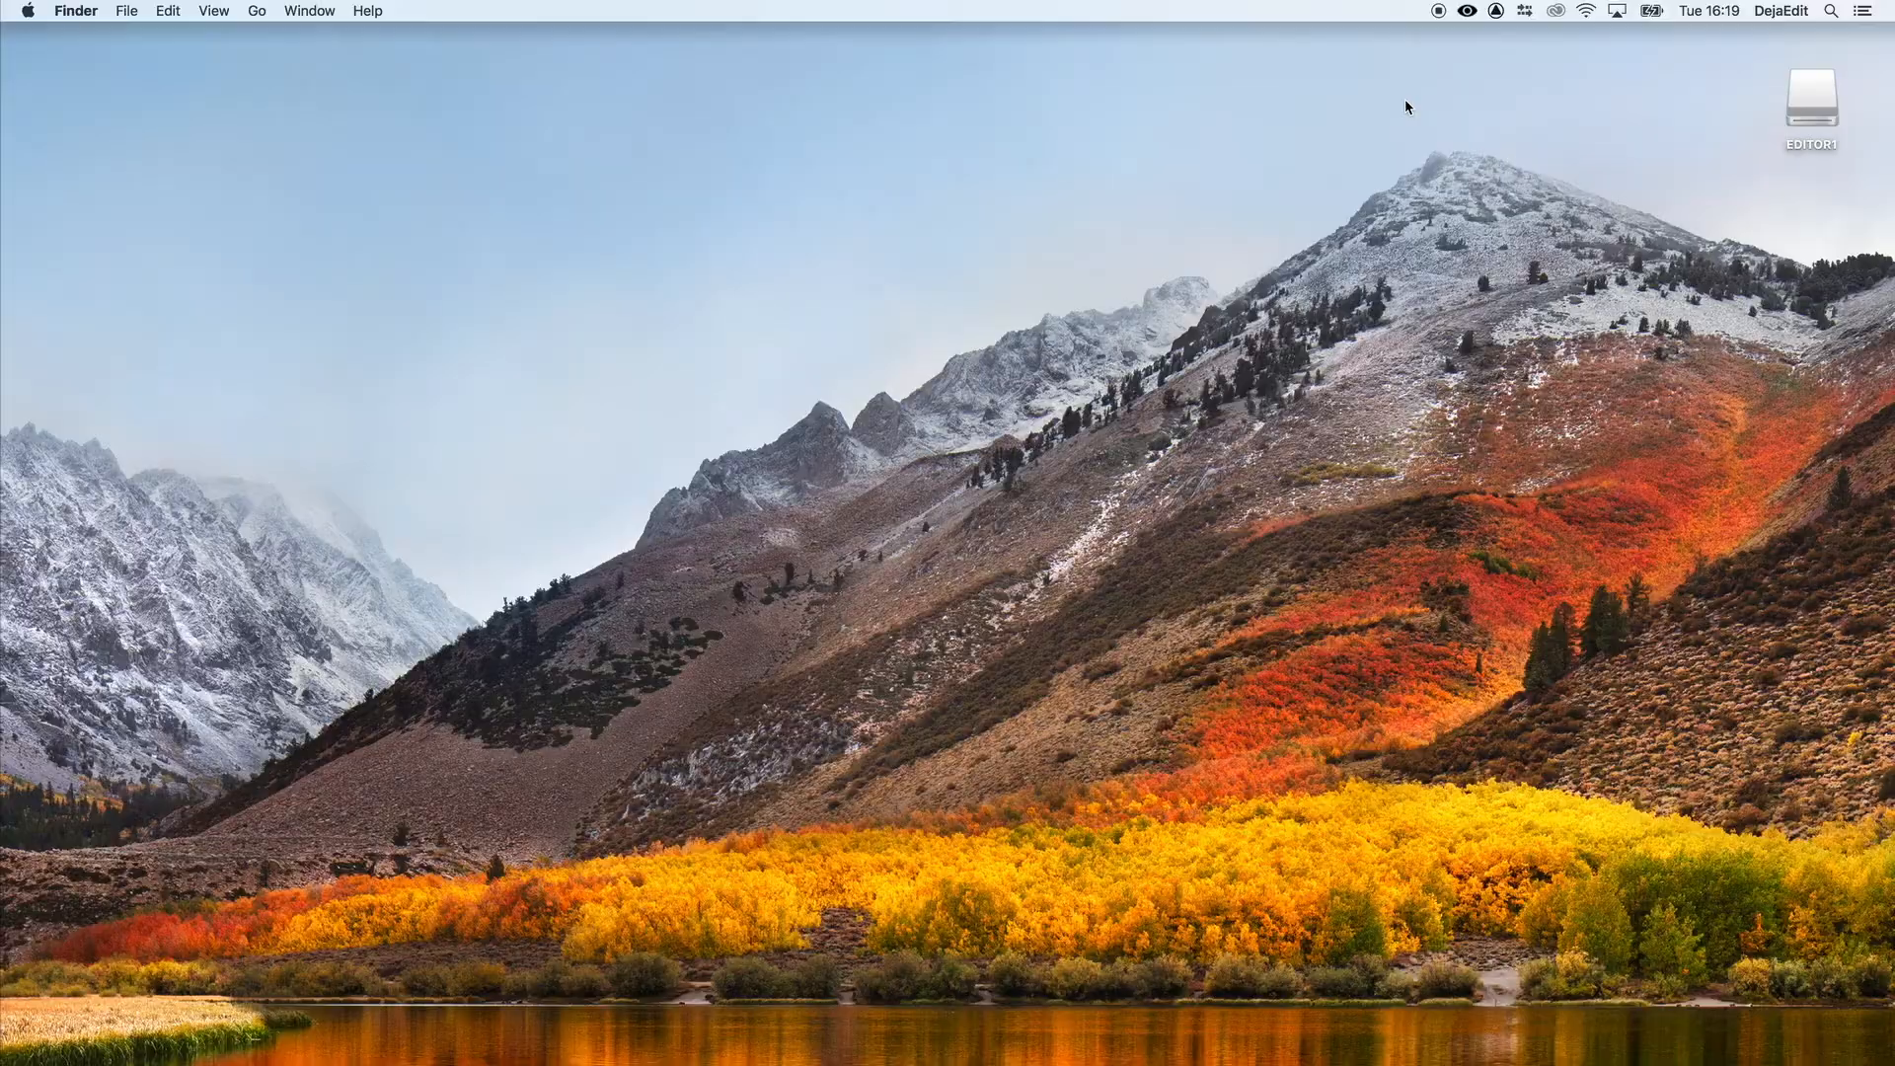
- Restore the Edit1_DEJADEMO-EDITOR1_20190205_1619 project backup to the Desktop from DejaEdit's preferences
left_click(1468, 11)
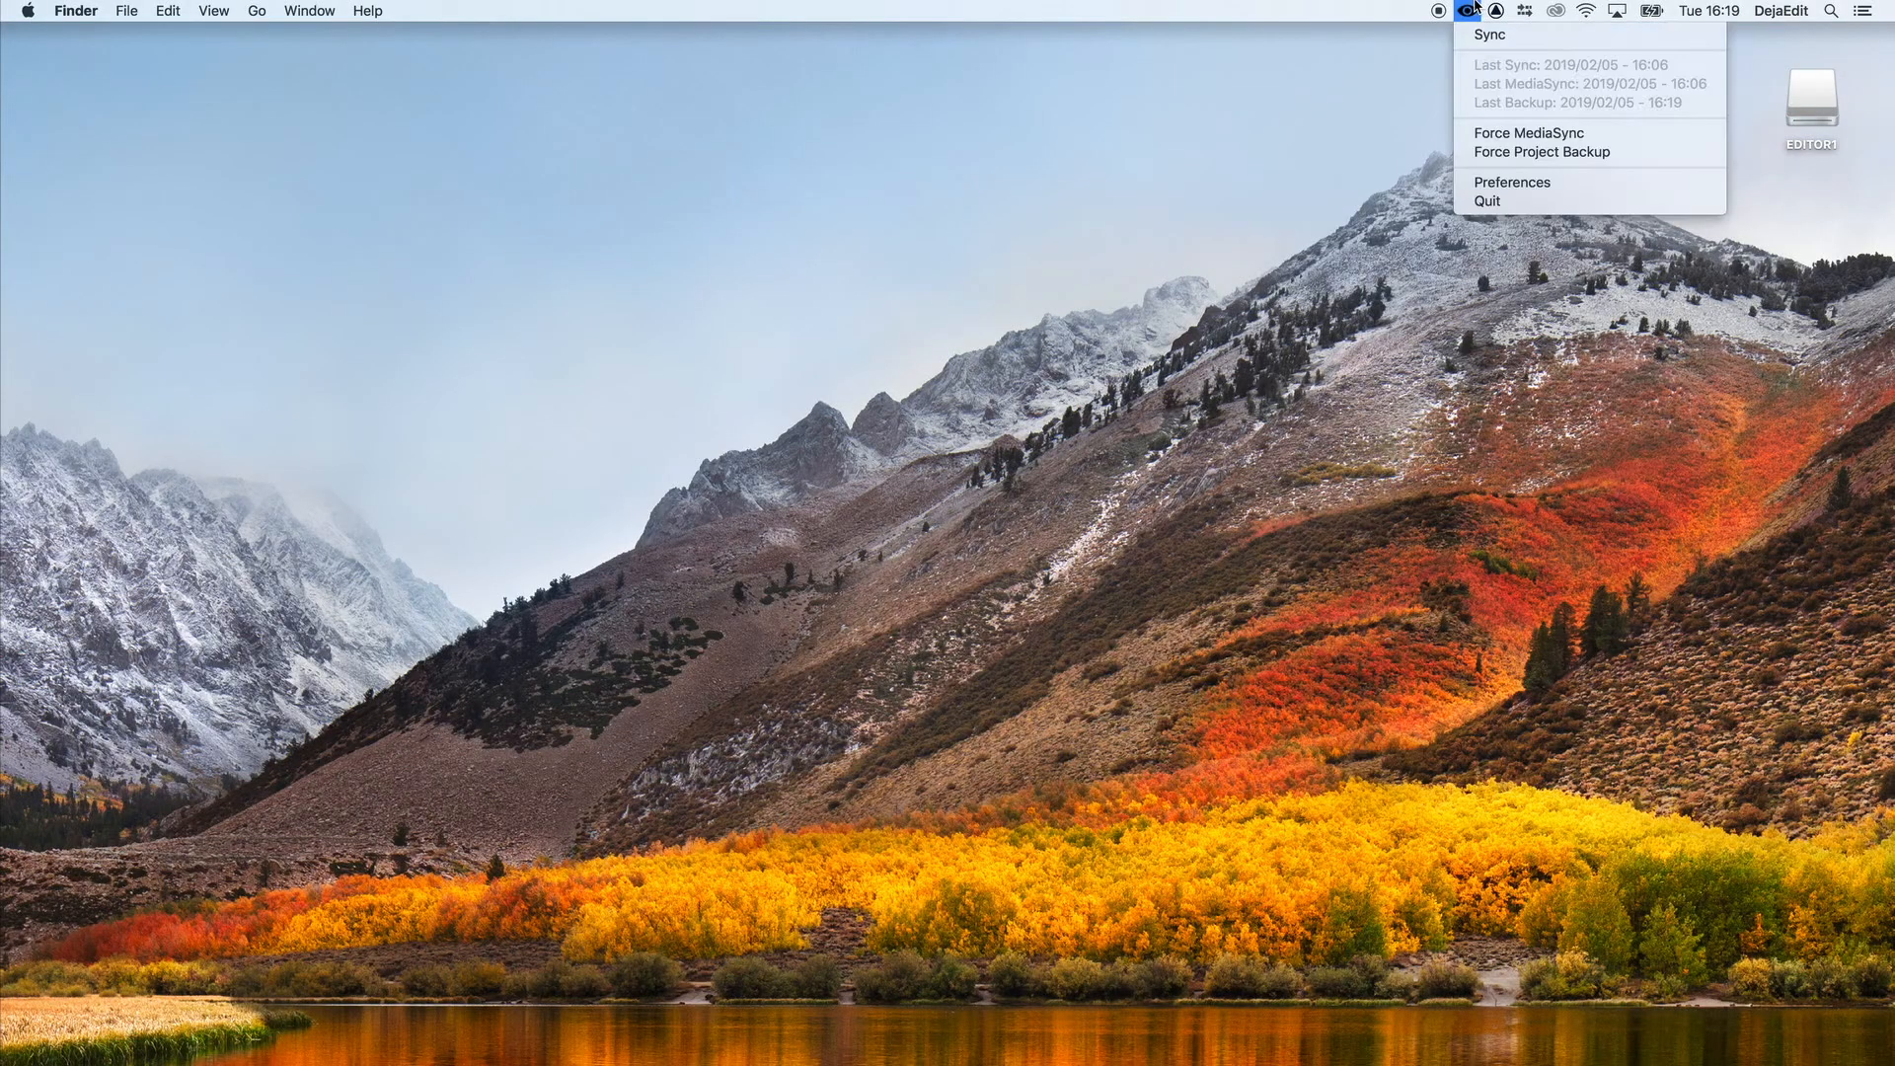
left_click(1506, 181)
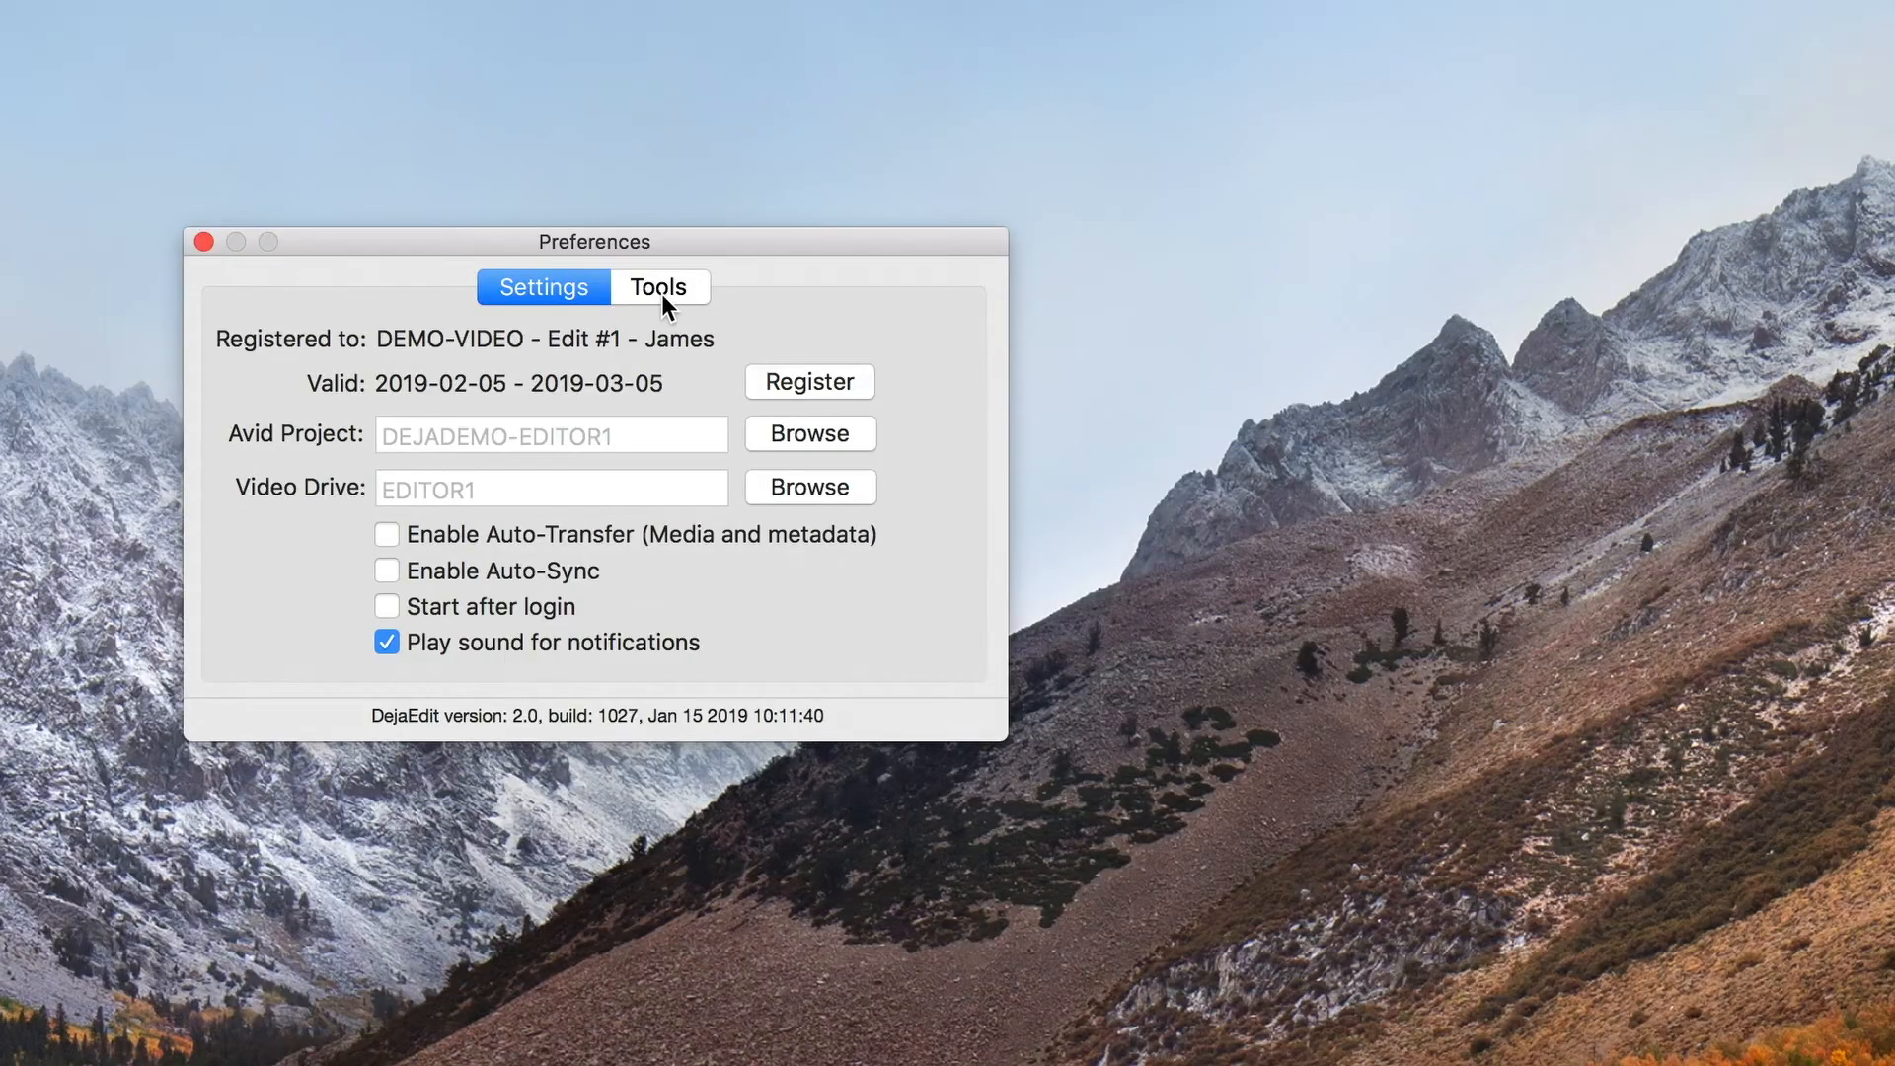
left_click(665, 288)
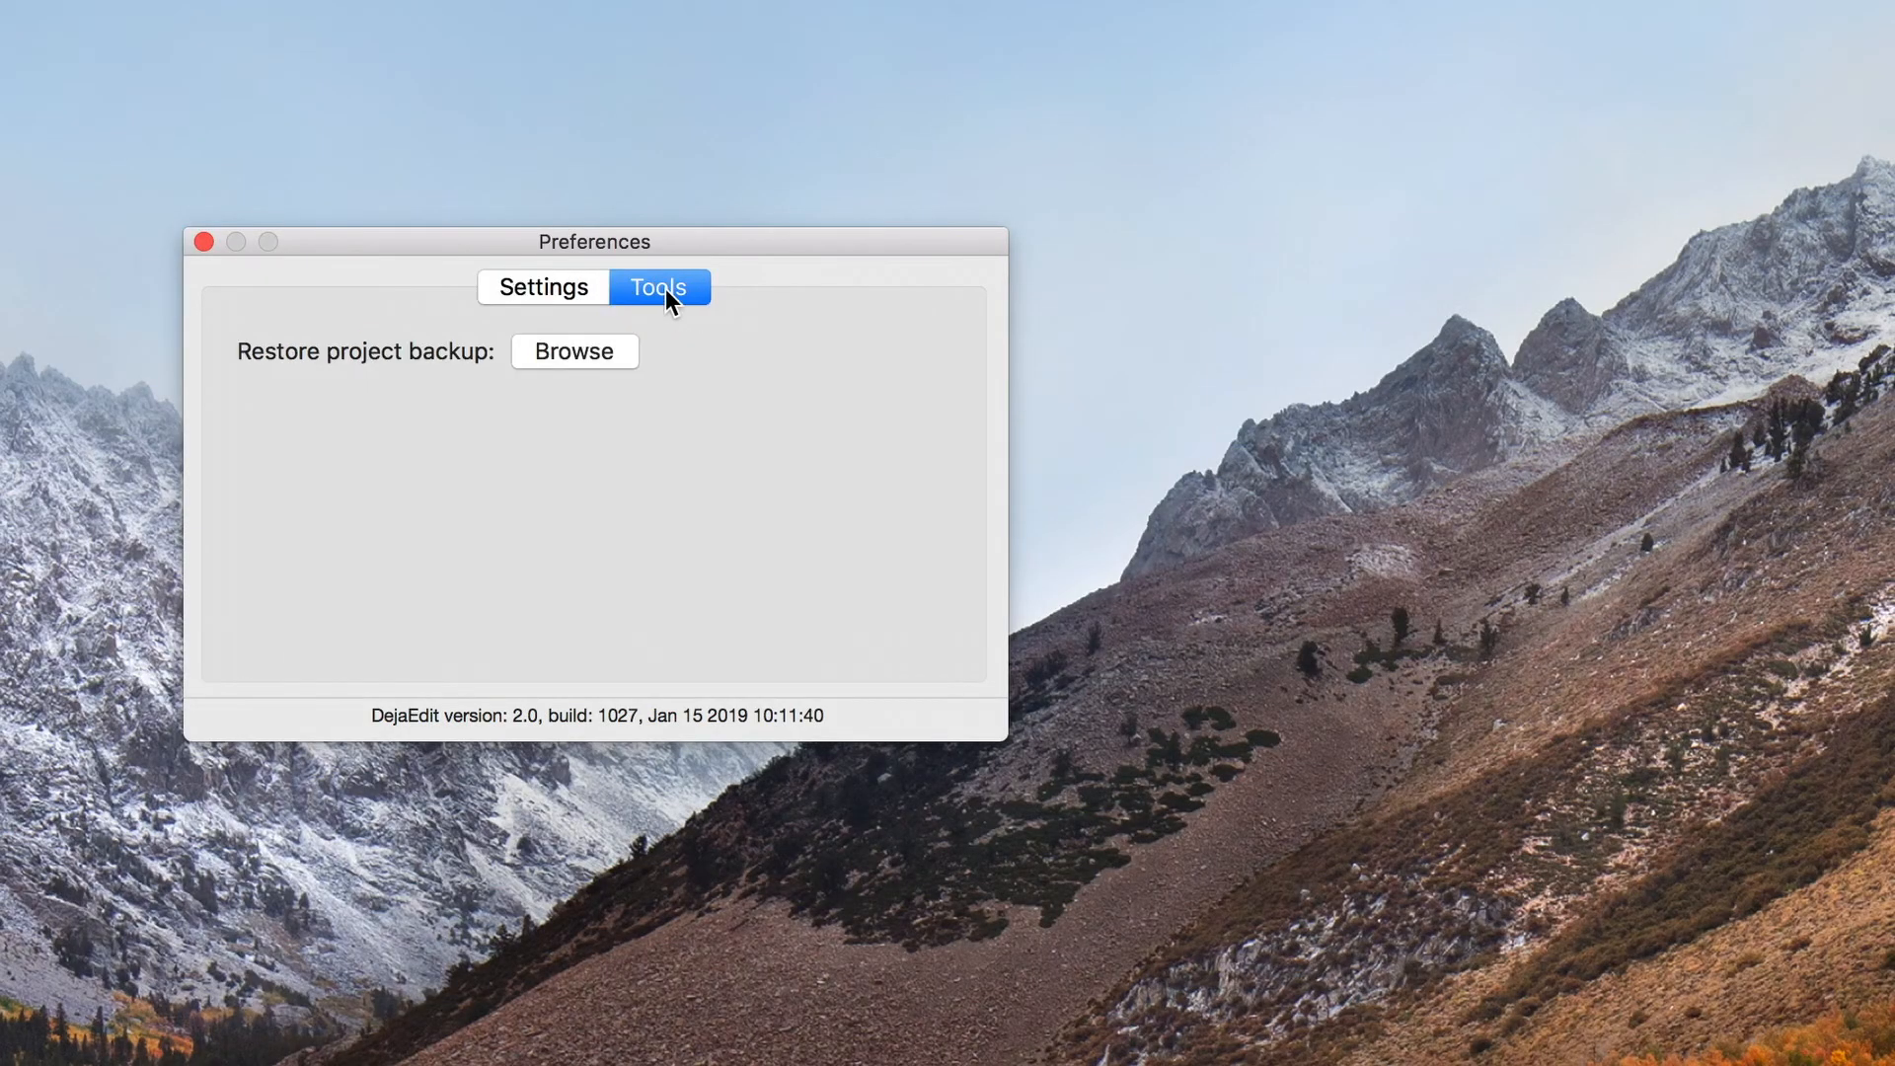
left_click(575, 352)
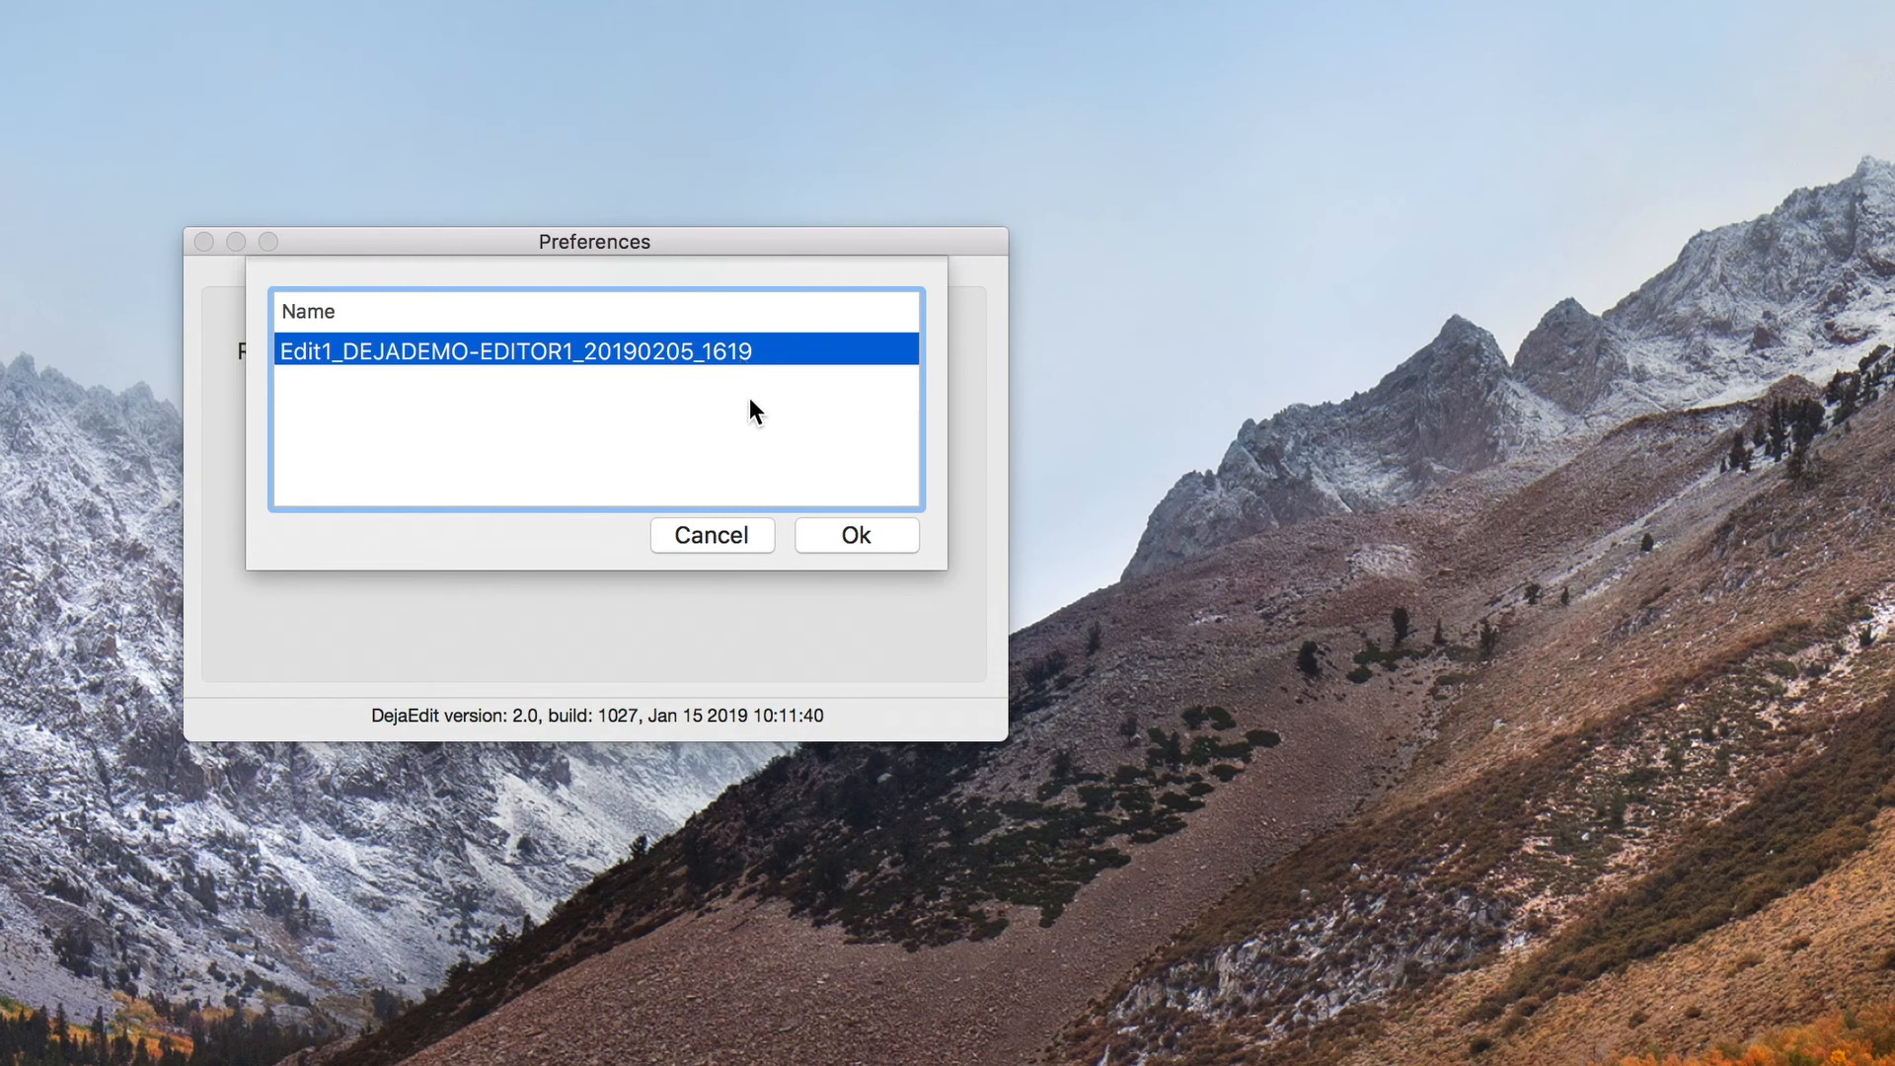
left_click(845, 537)
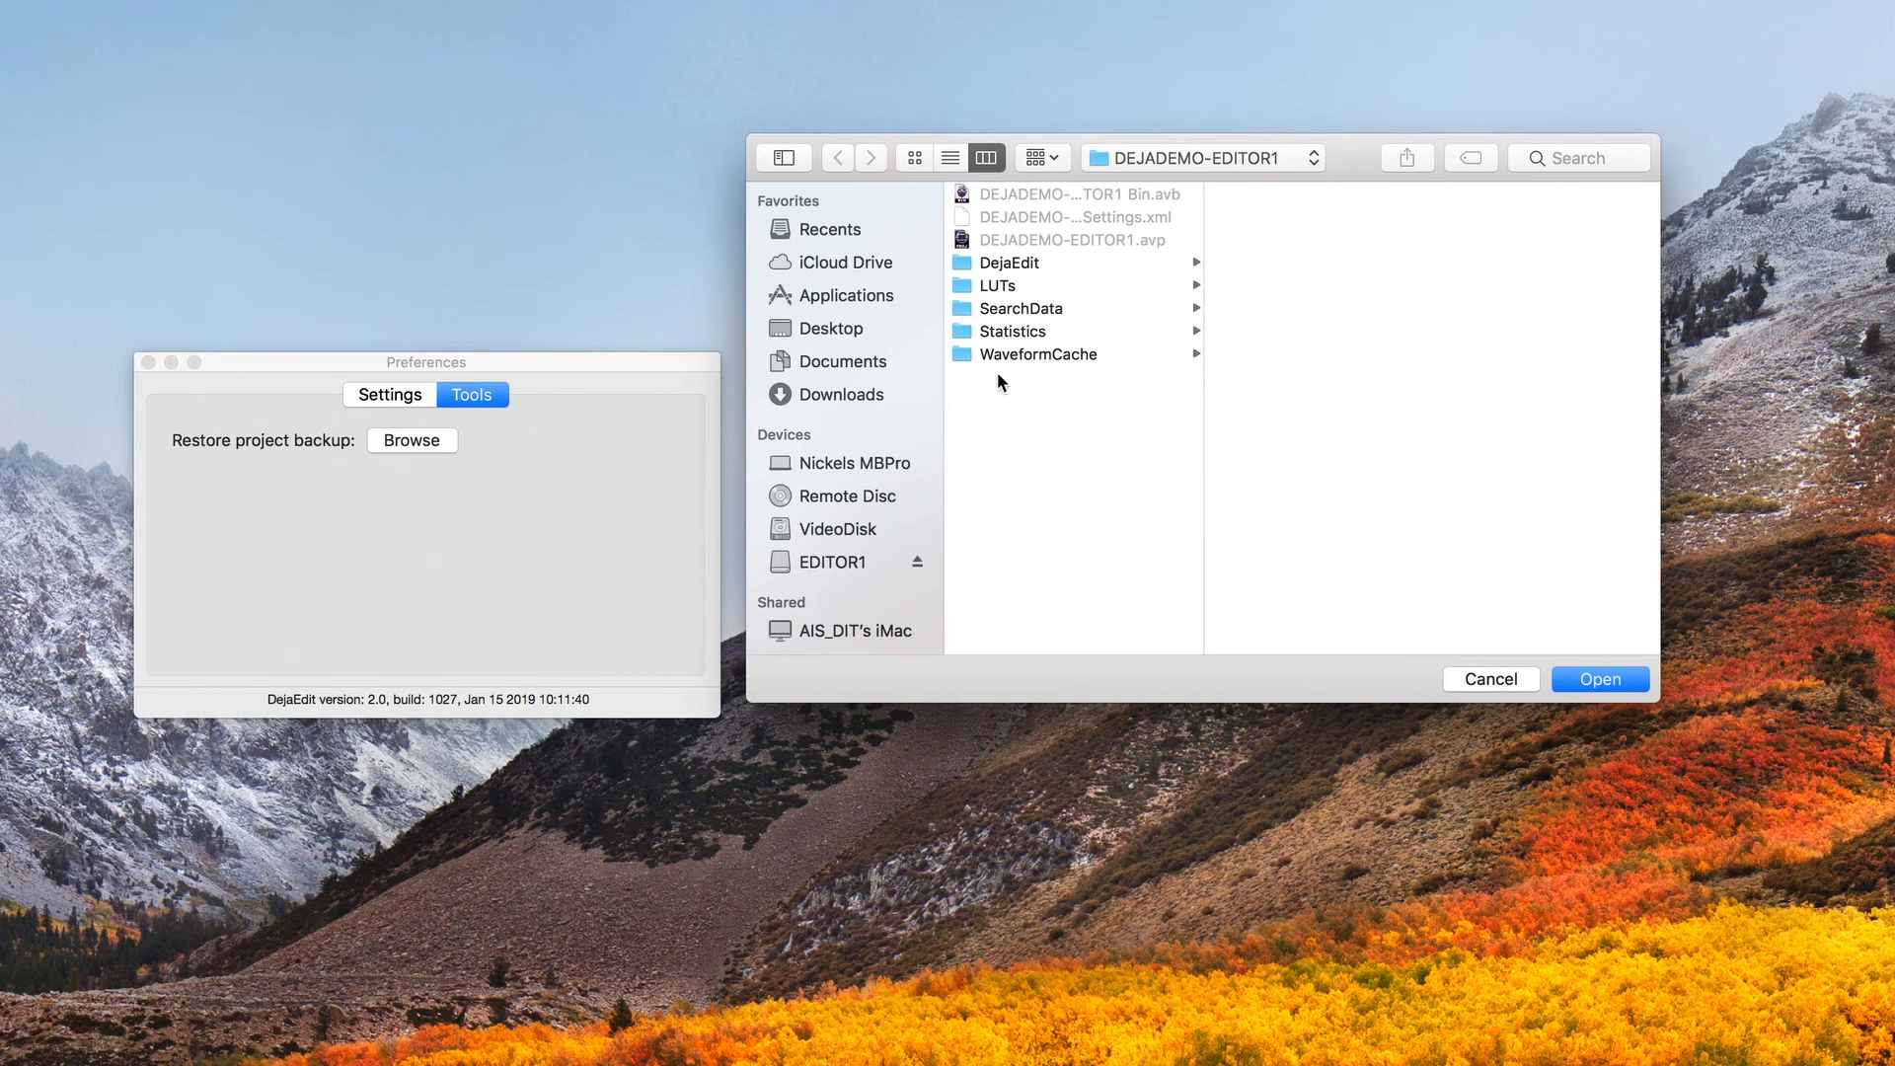
left_click(829, 326)
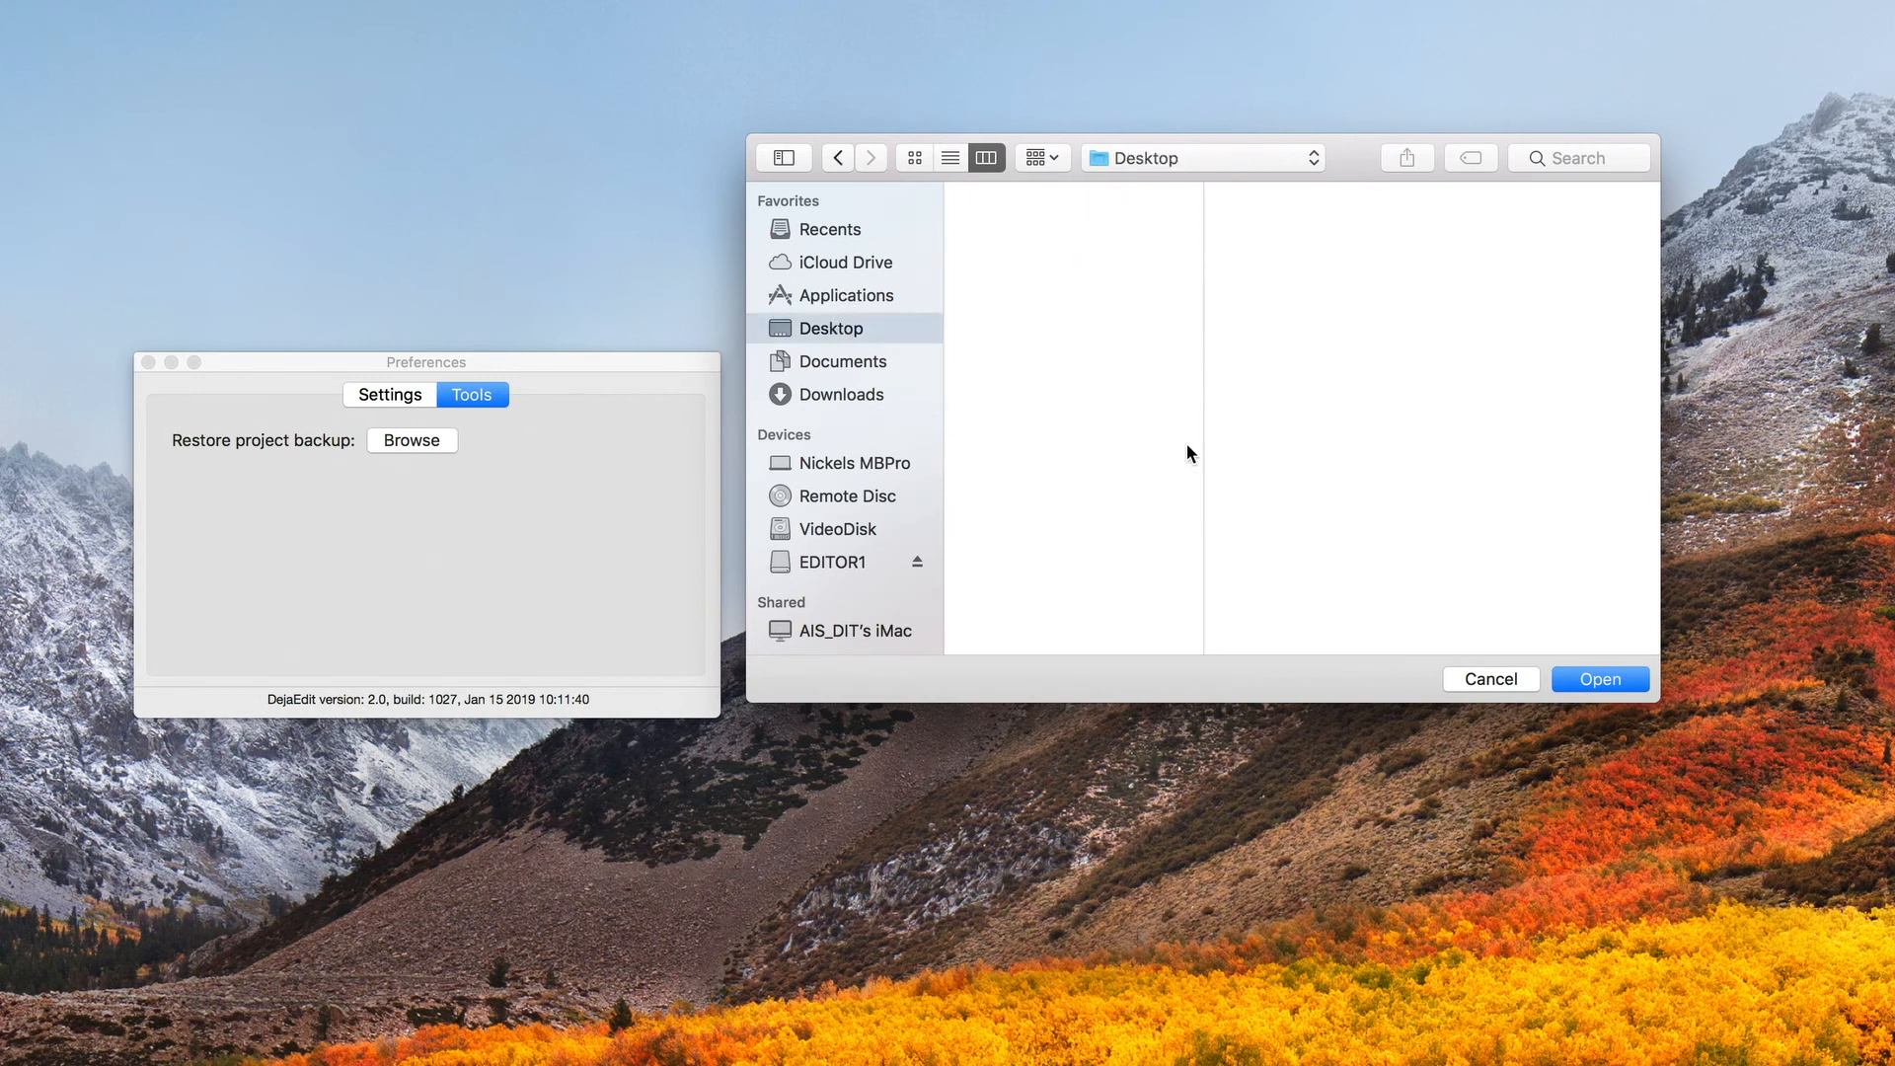
left_click(1601, 681)
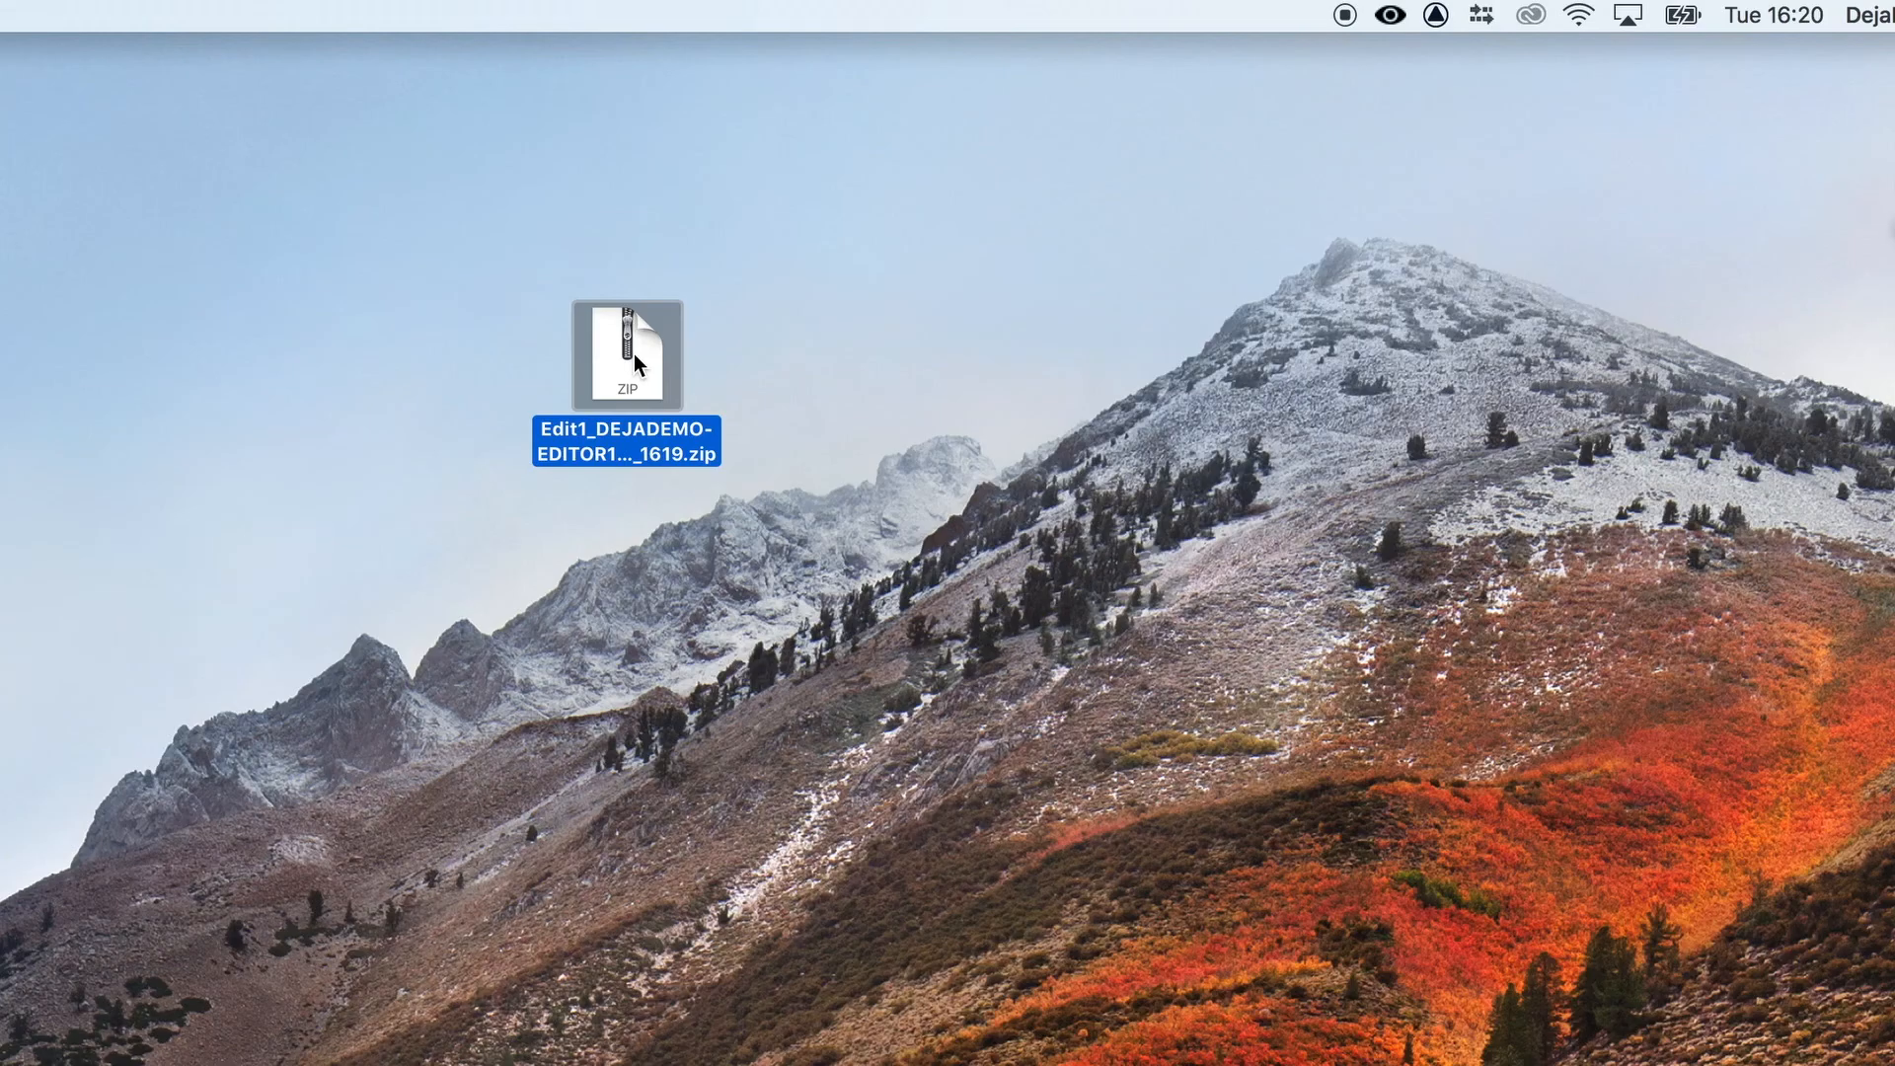
- Extract the restored backup zip on the desktop and open the extracted project folder
double_click(634, 363)
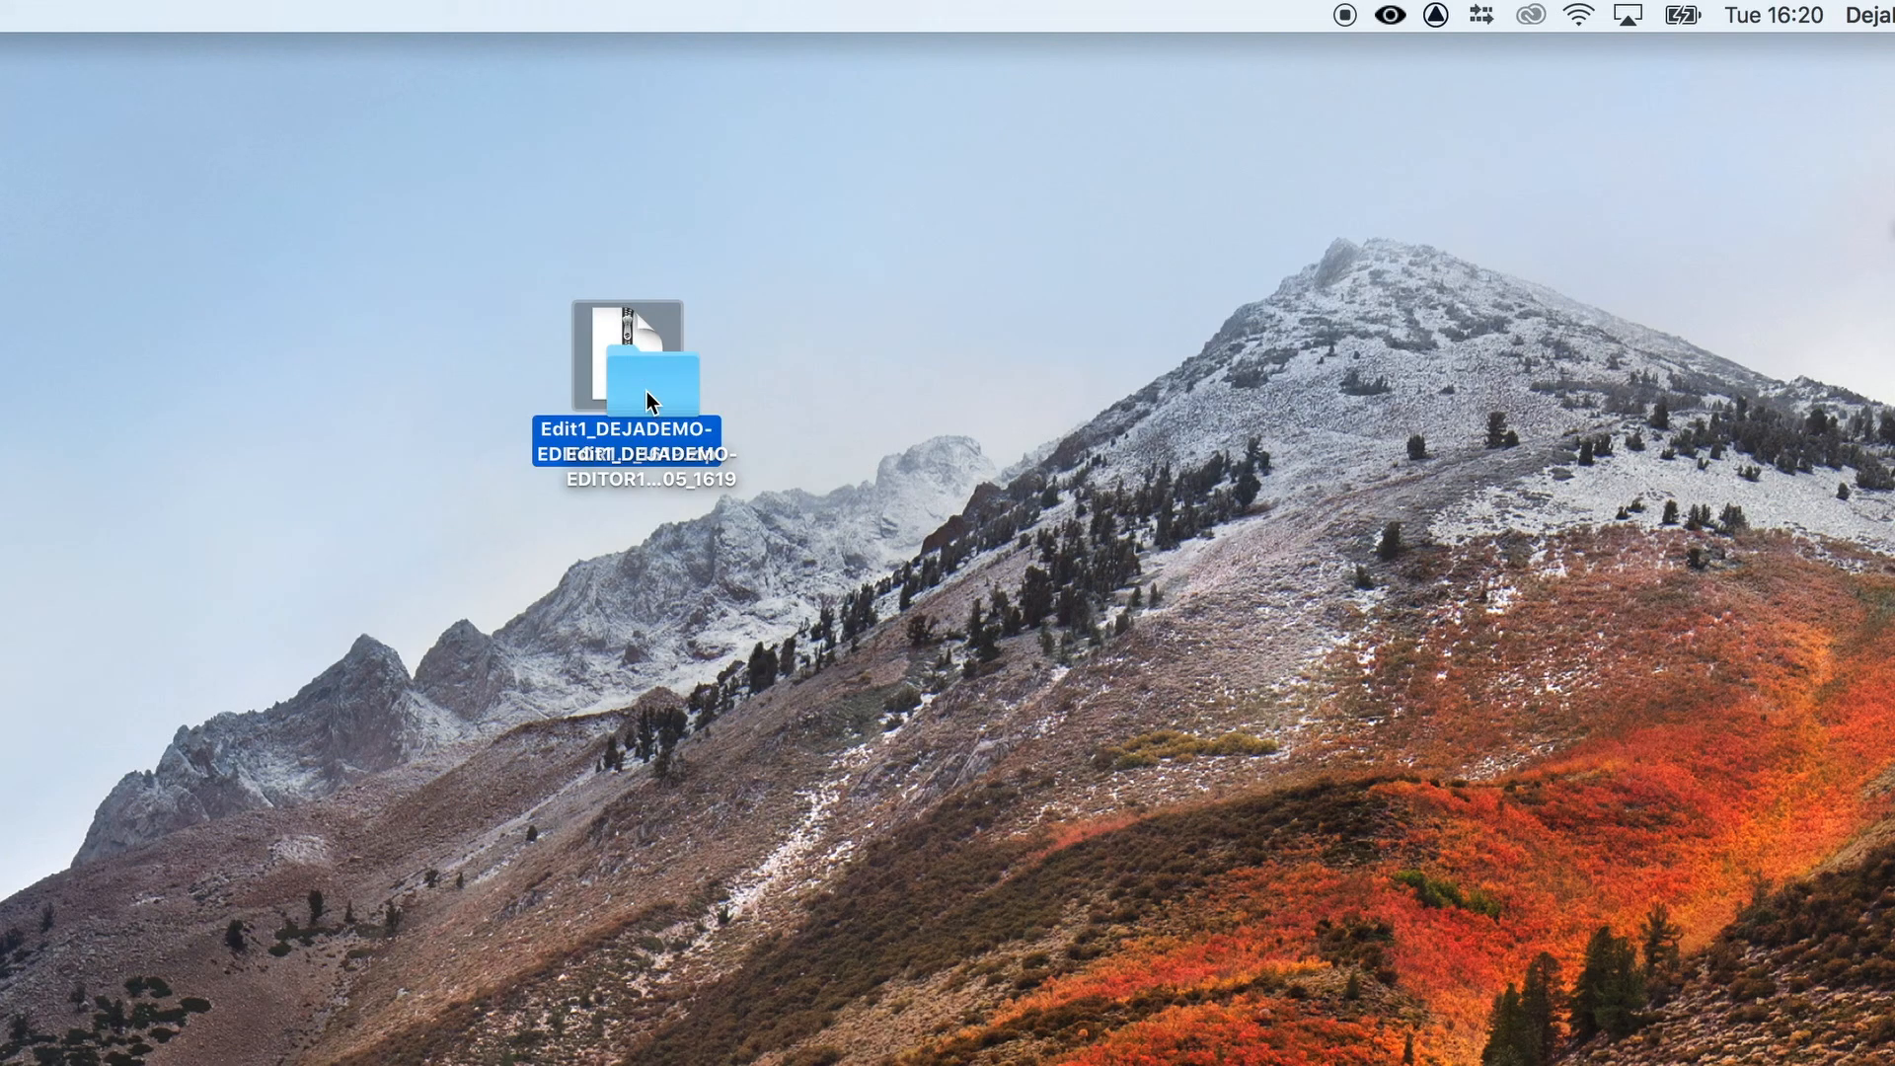
double_click(648, 389)
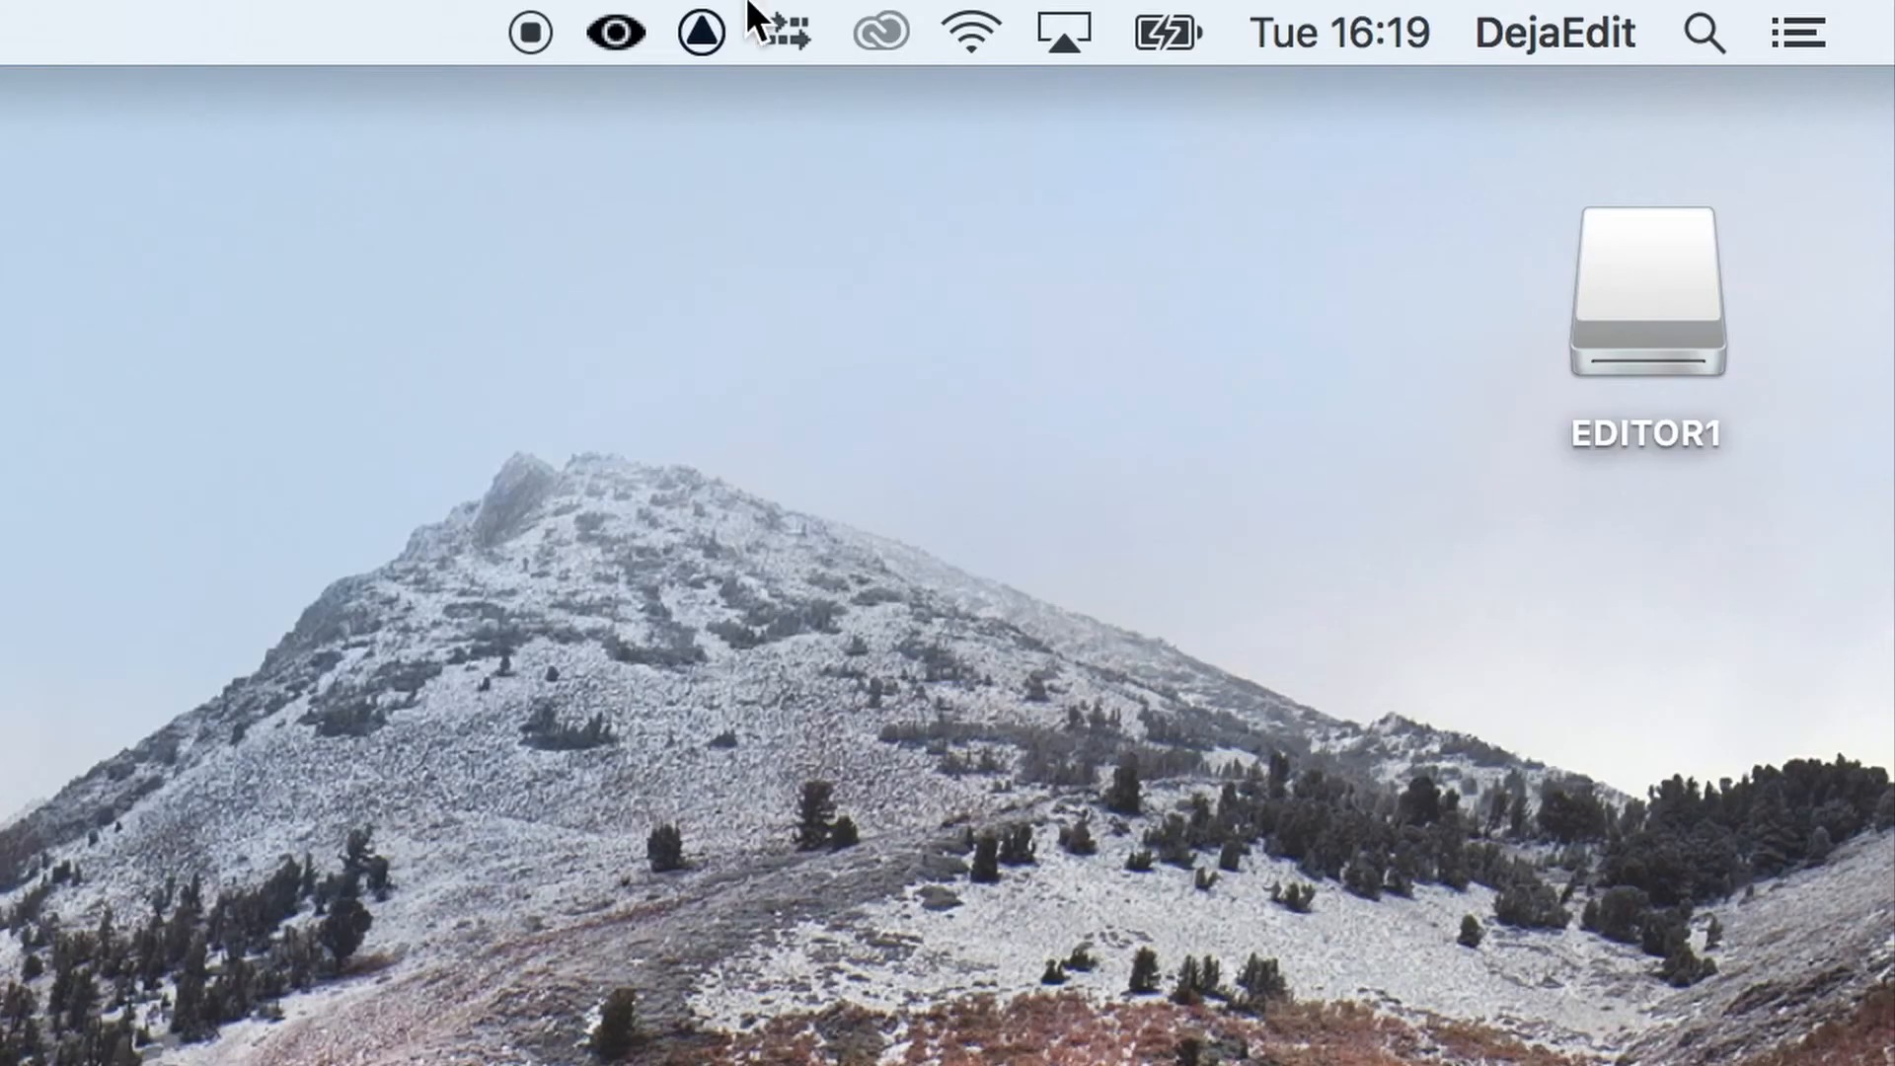
left_click(636, 12)
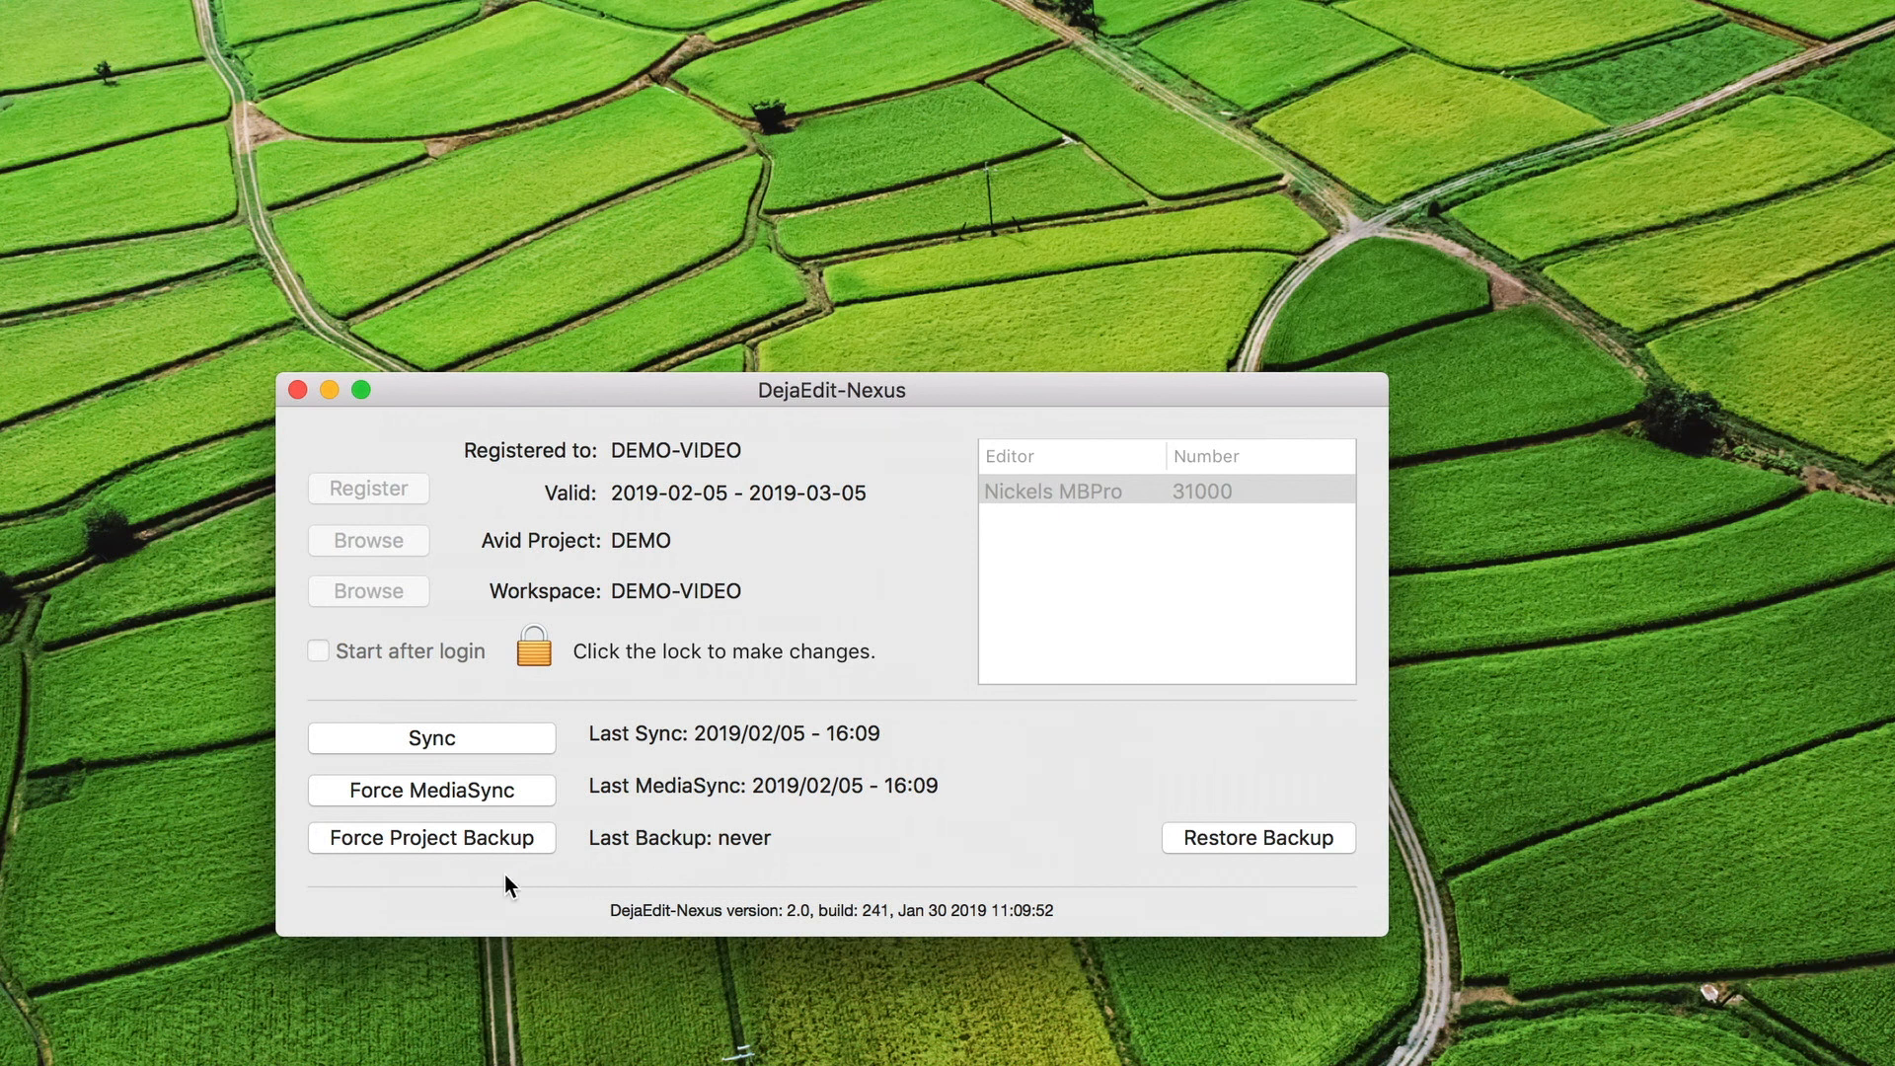
- Force a project backup in DejaEdit-Nexus and restore the NEXIS_DEMO_20190205_1614 backup to the Desktop
left_click(425, 835)
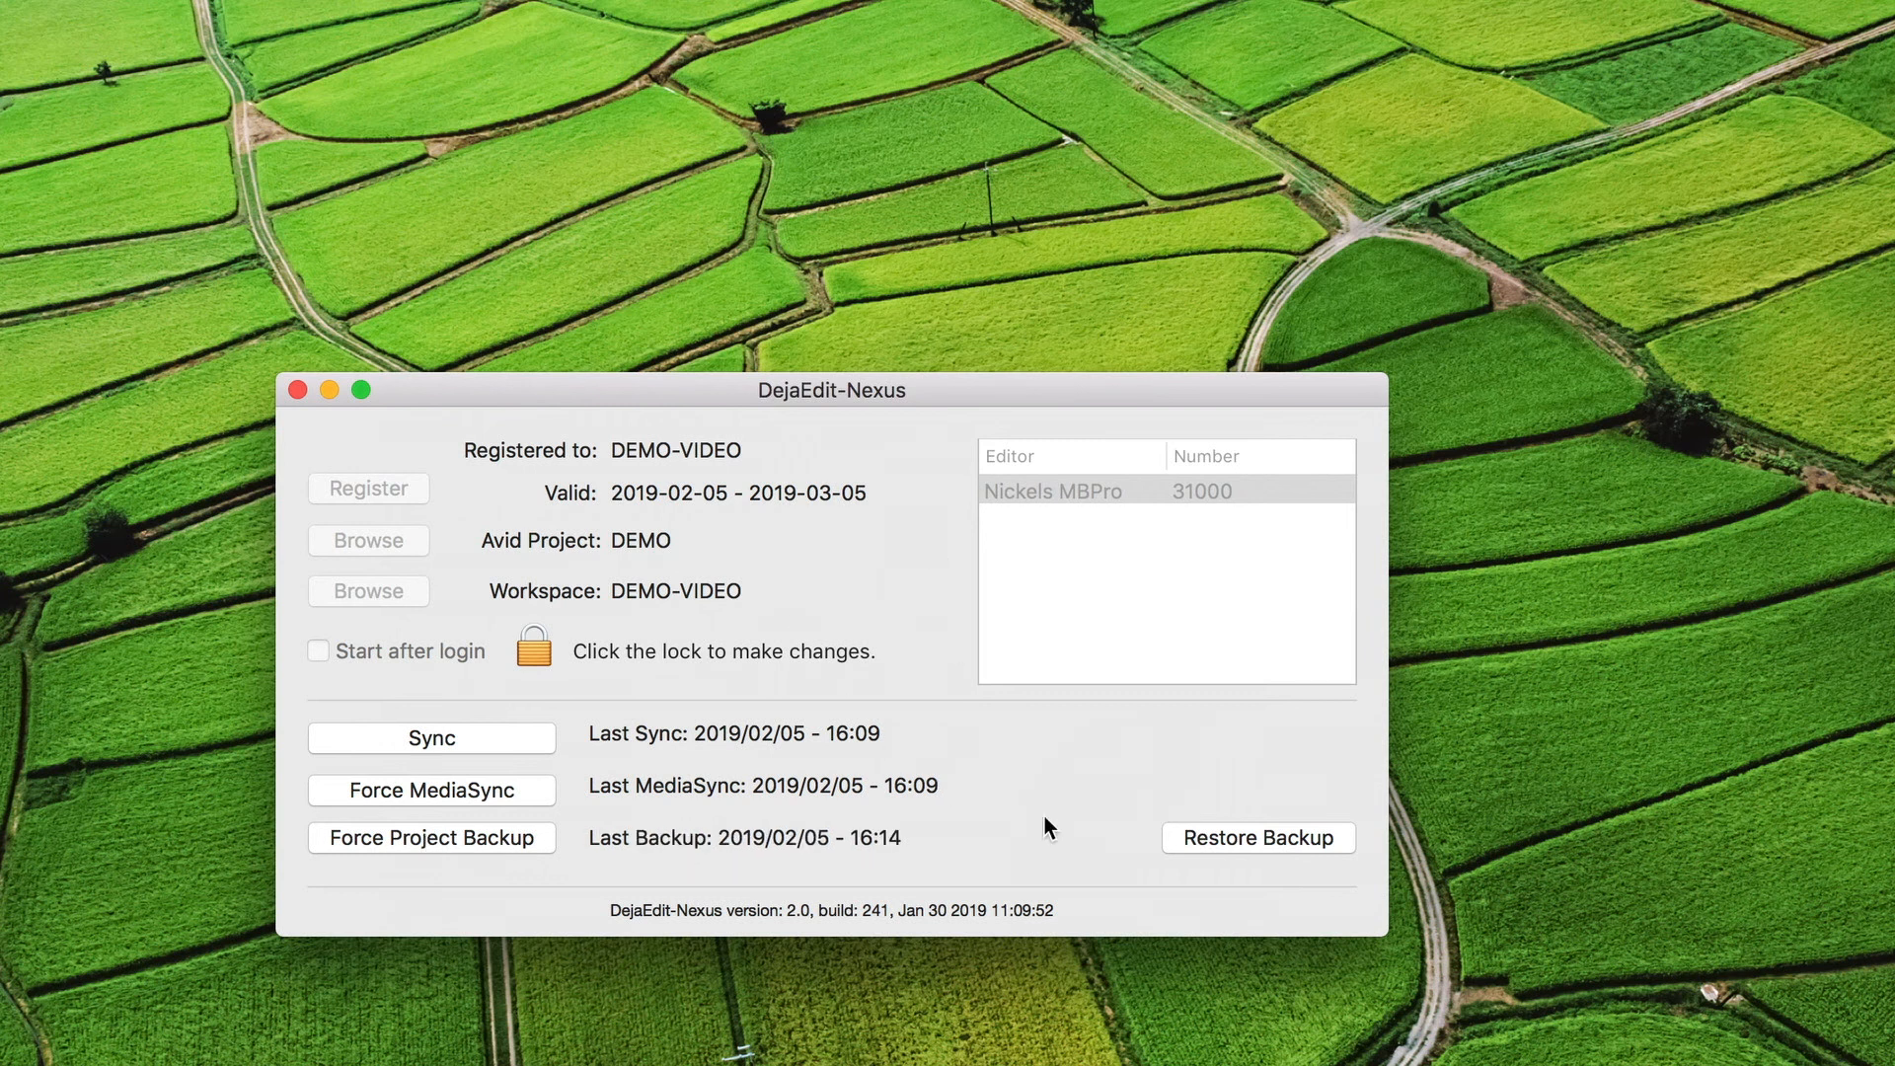
left_click(1257, 838)
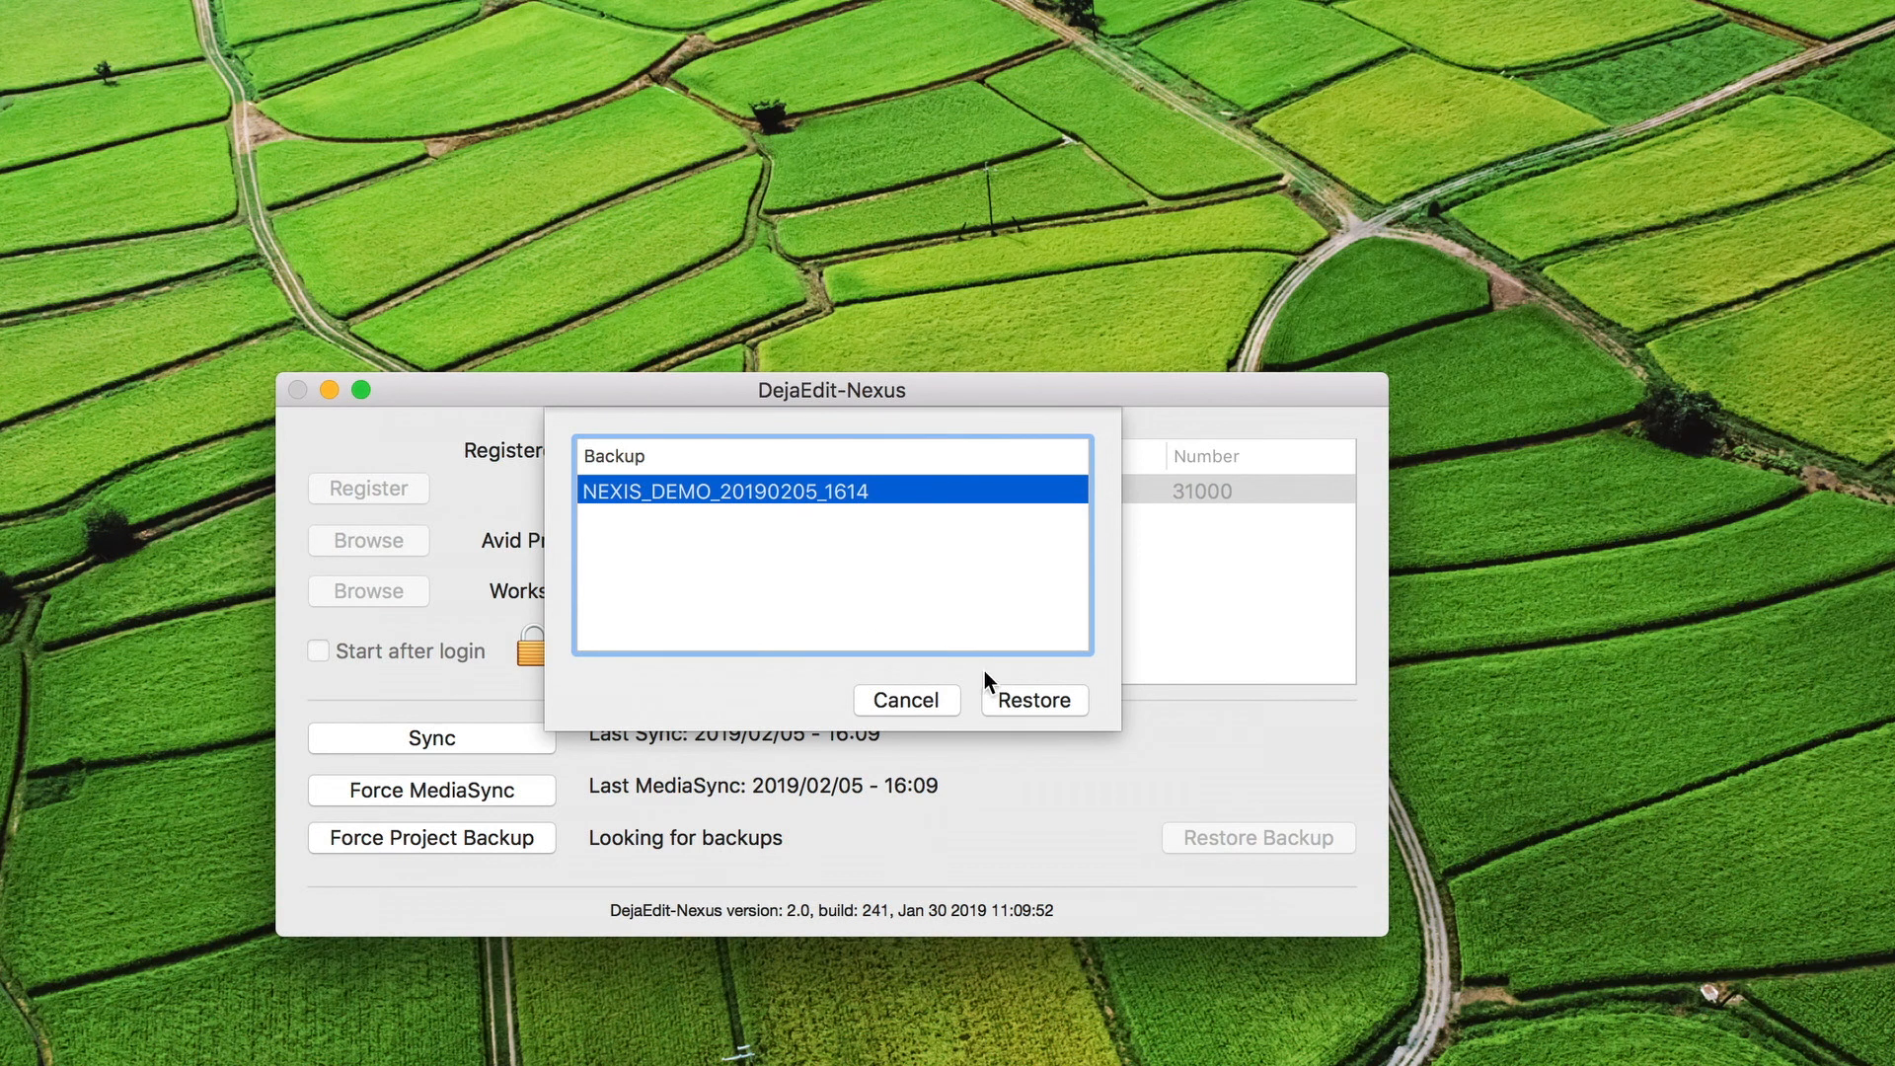
left_click(1036, 700)
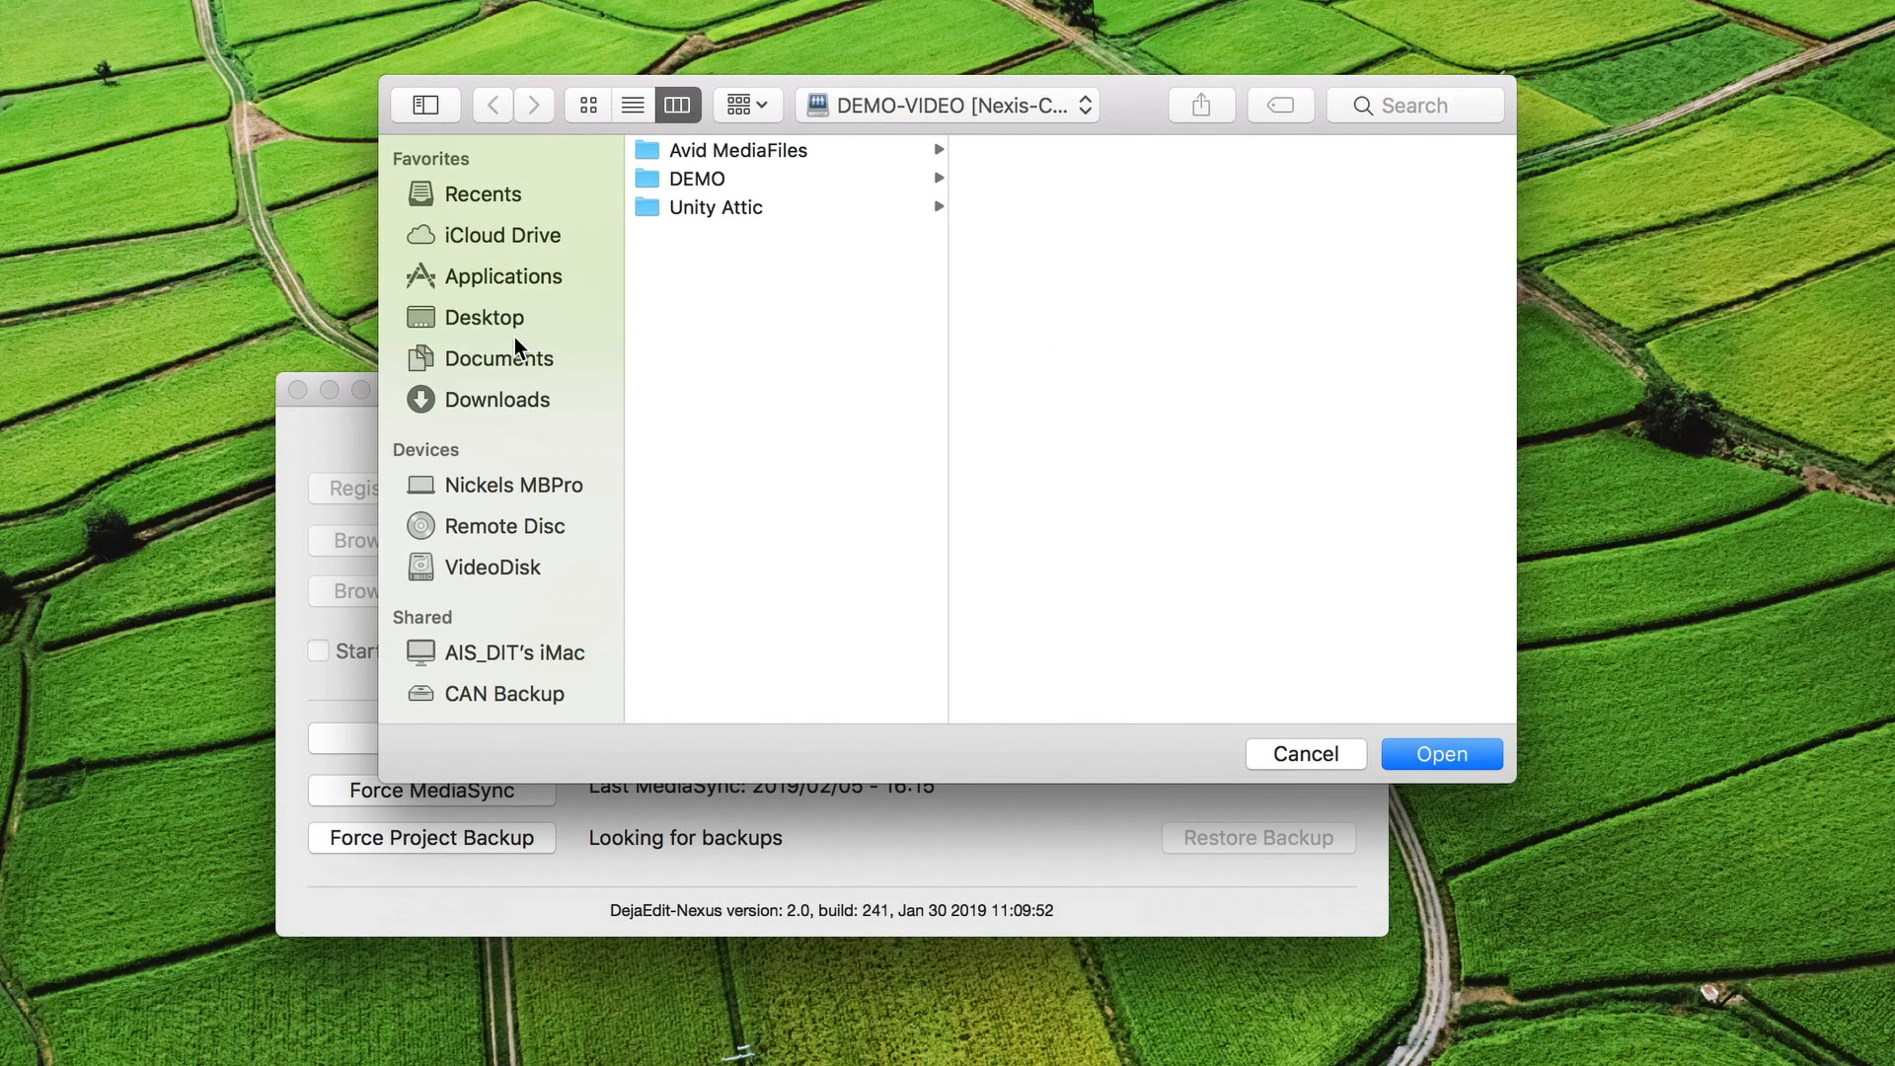
left_click(515, 324)
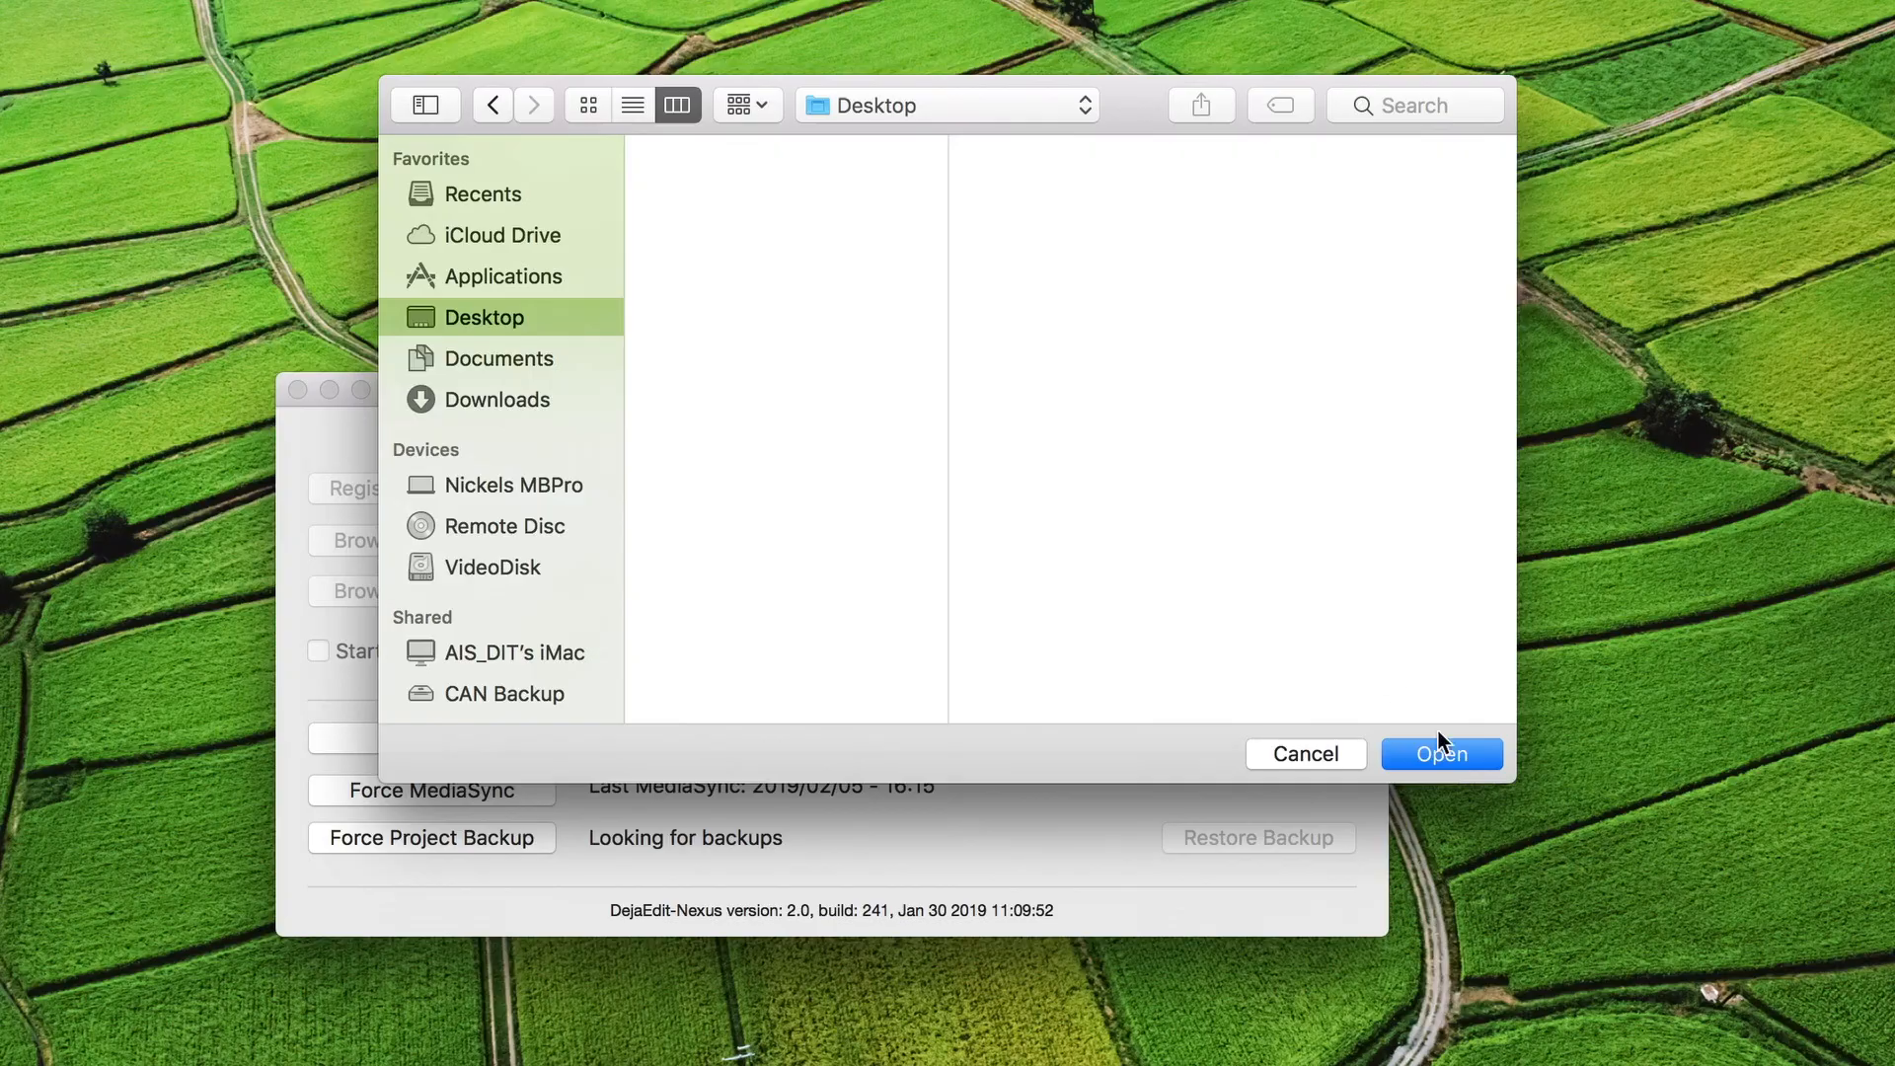
left_click(1439, 752)
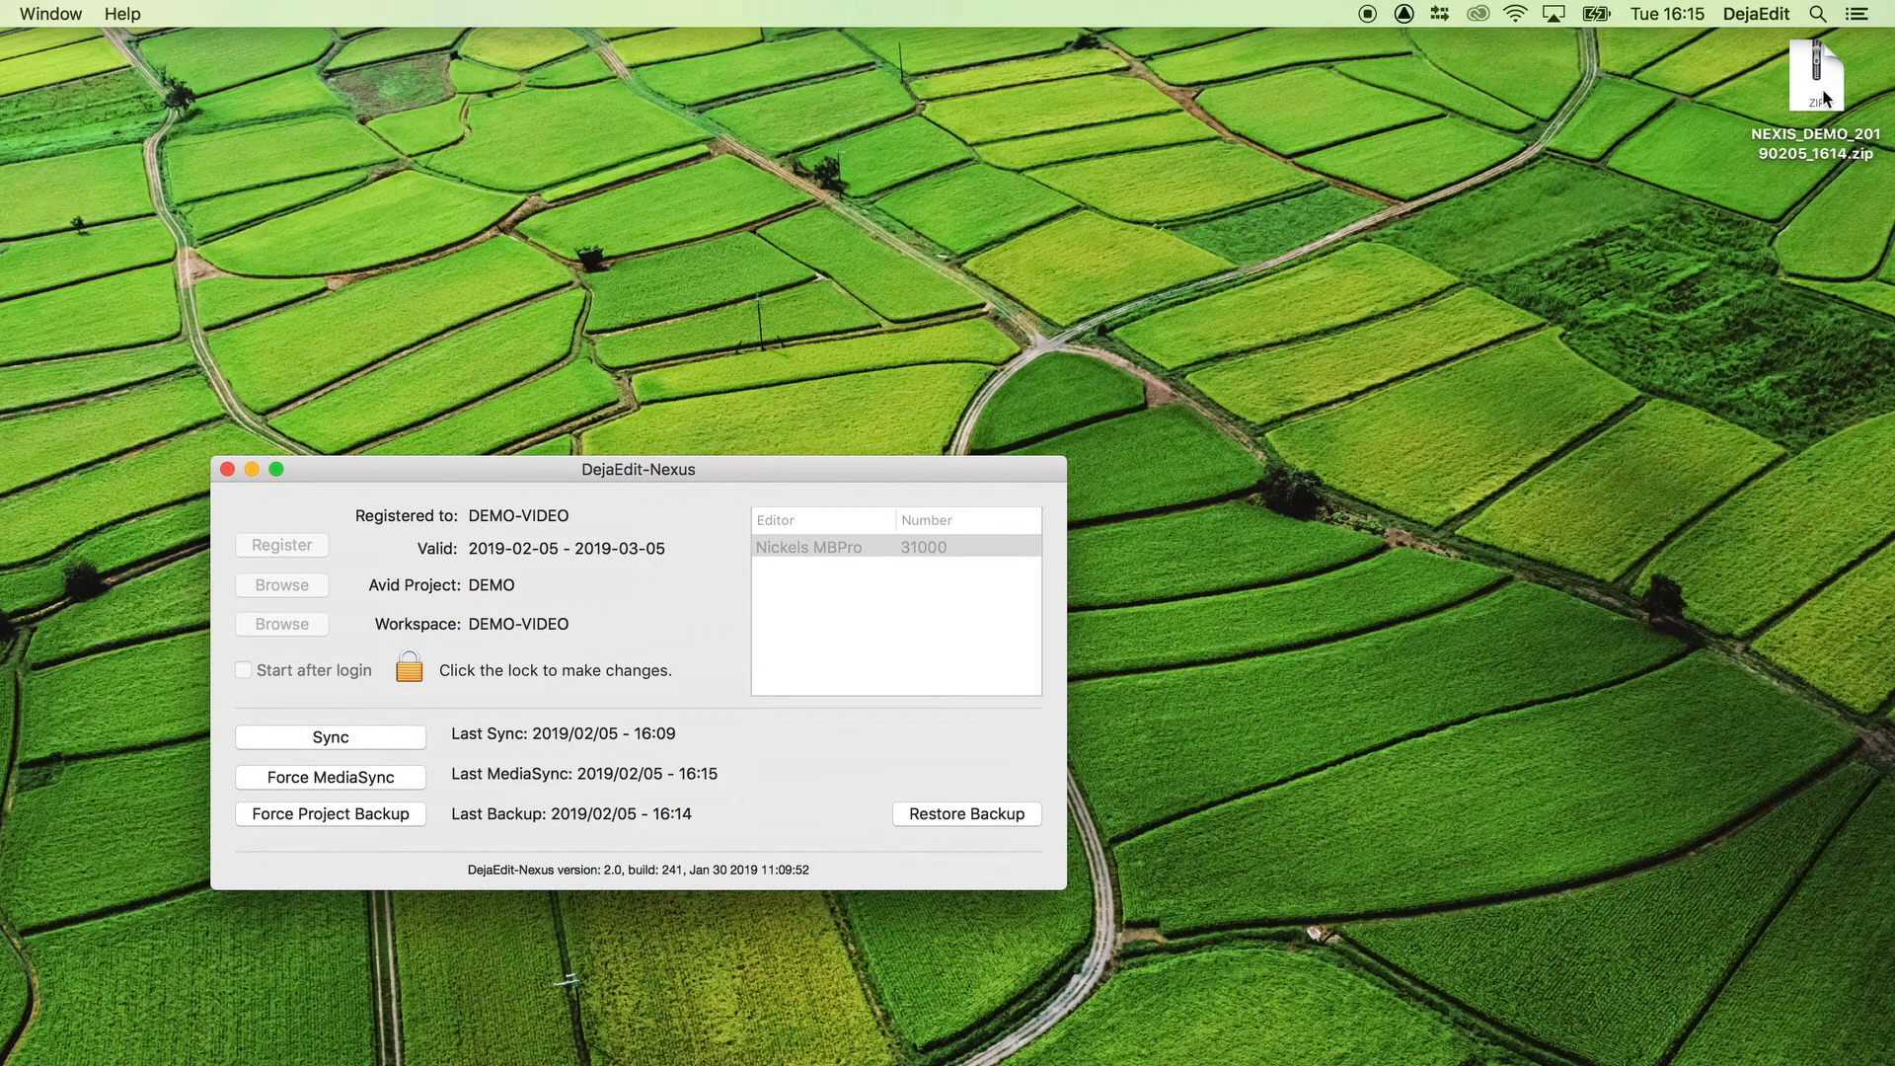
- Extract NEXIS_DEMO_20190205_1614.zip on the desktop, set the extracted folder apart from the zip, and open it in an enlarged window
left_click_drag(1823, 96, 1310, 198)
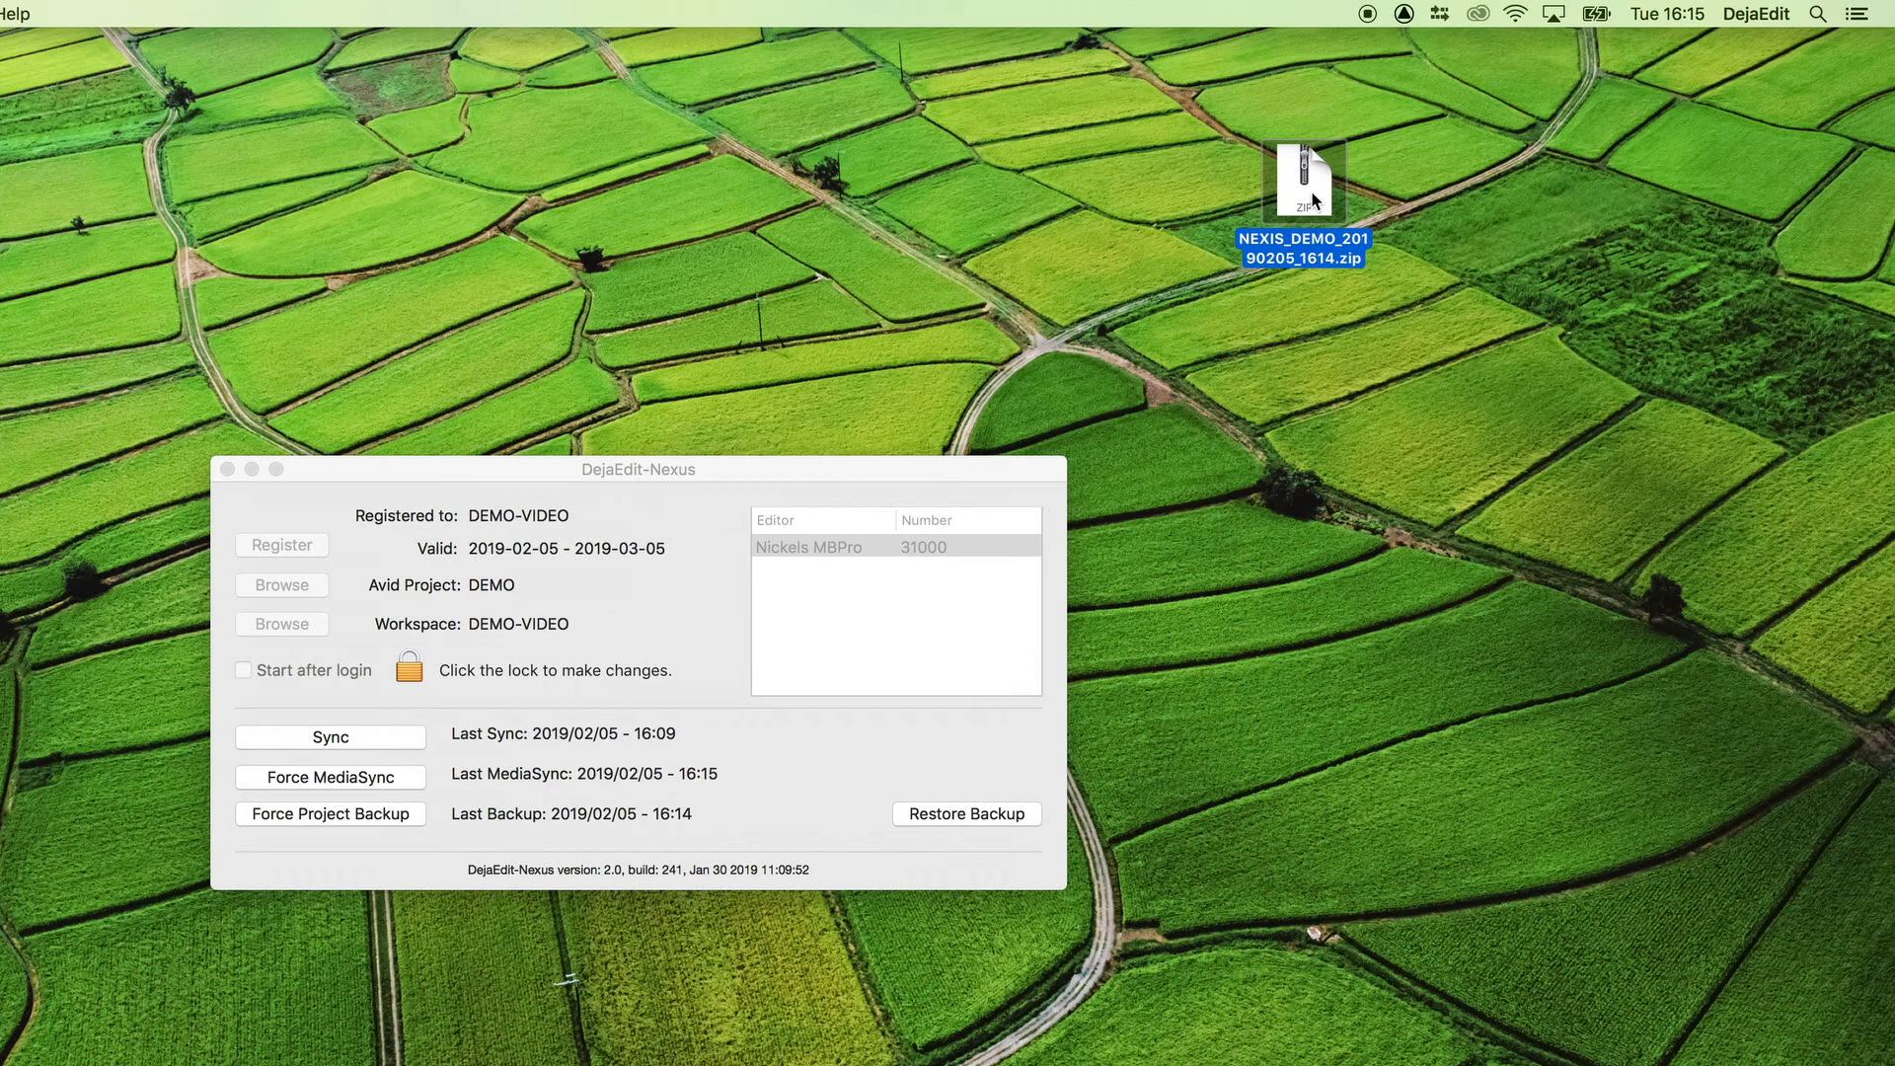
double_click(1311, 193)
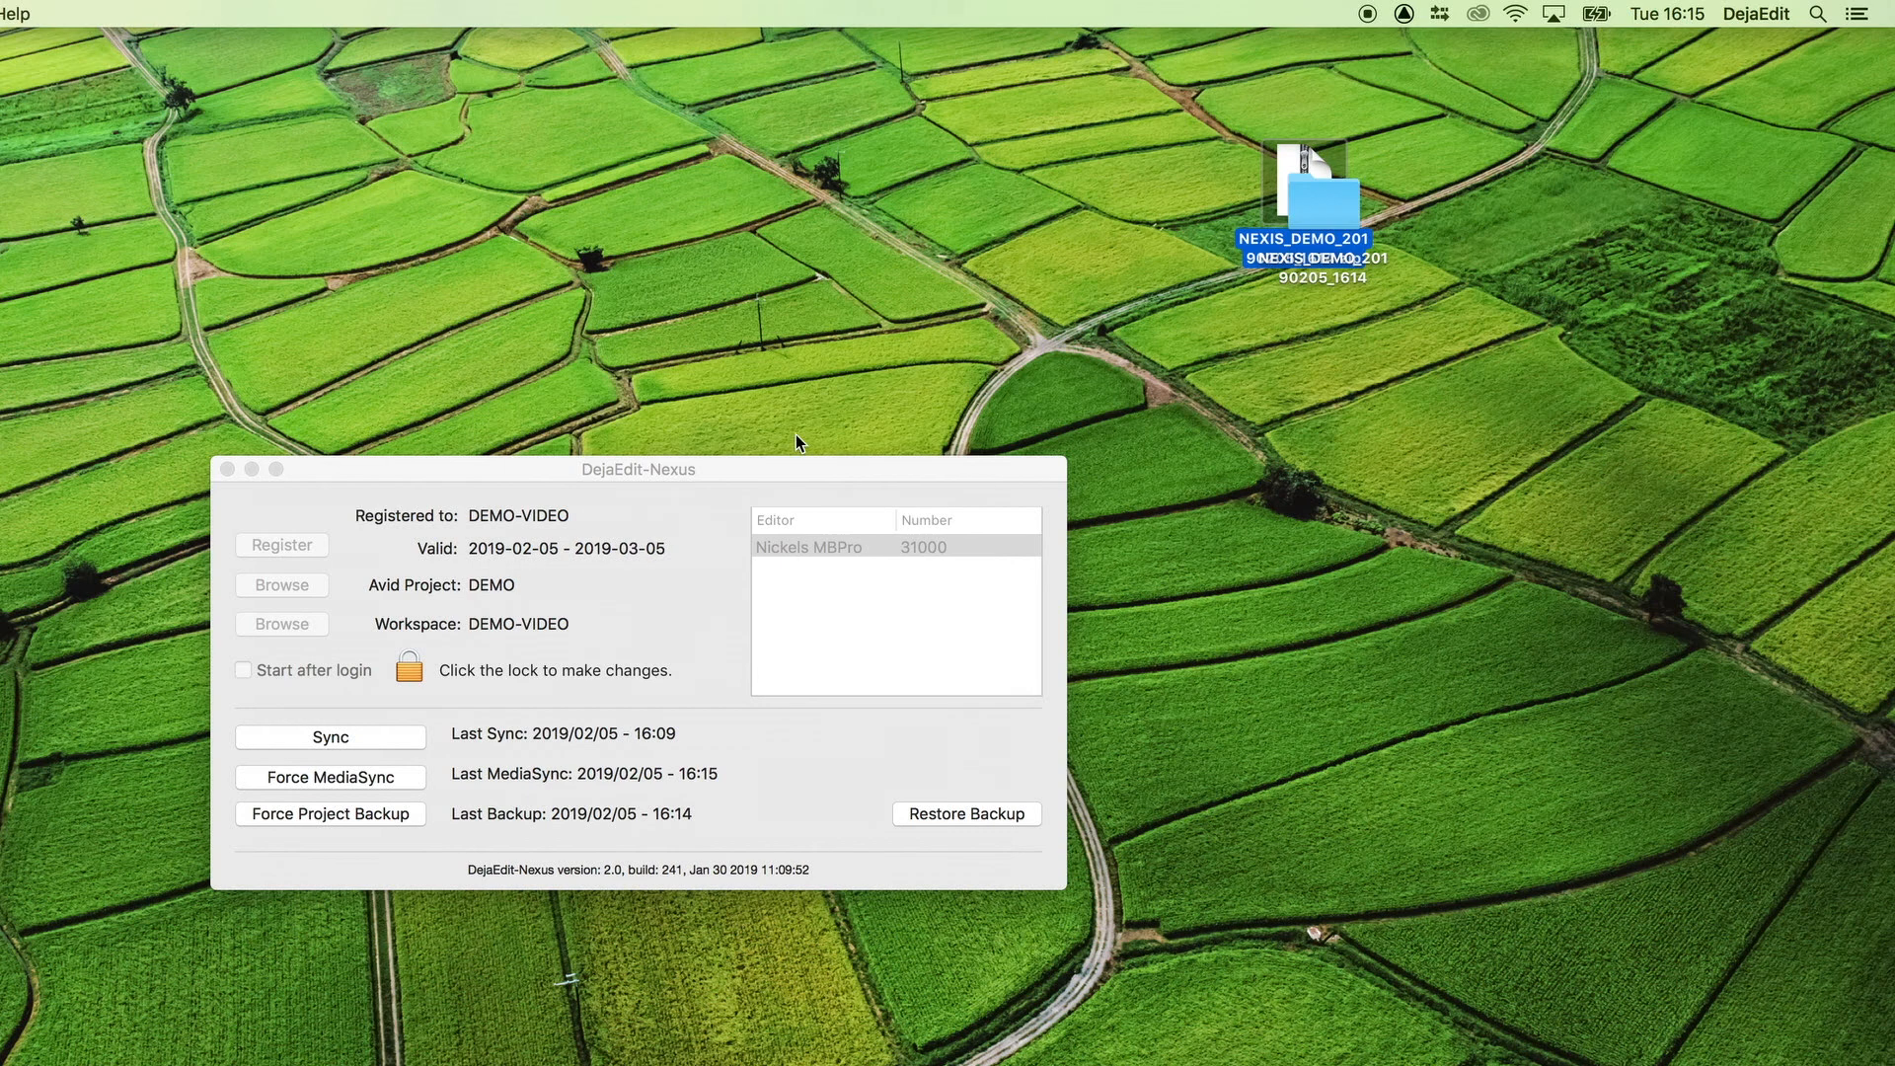
left_click_drag(1335, 173, 847, 185)
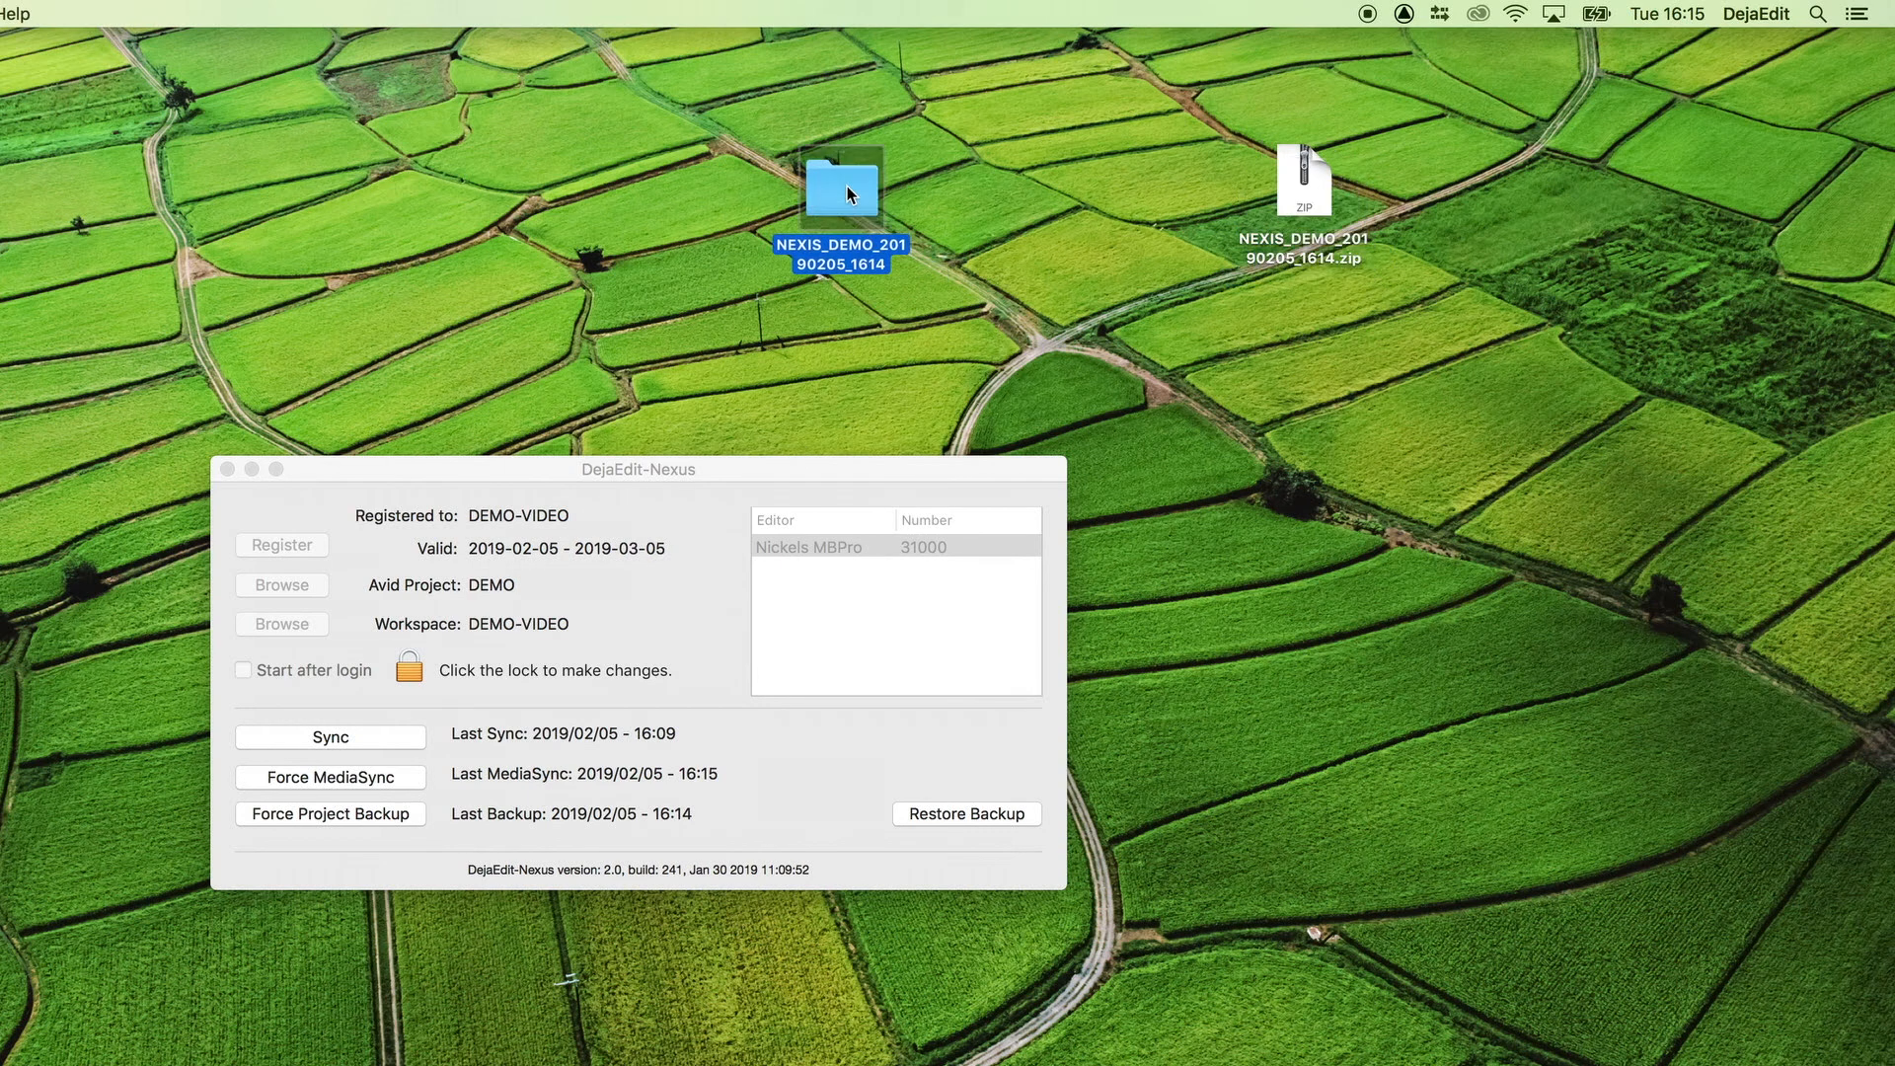
double_click(847, 186)
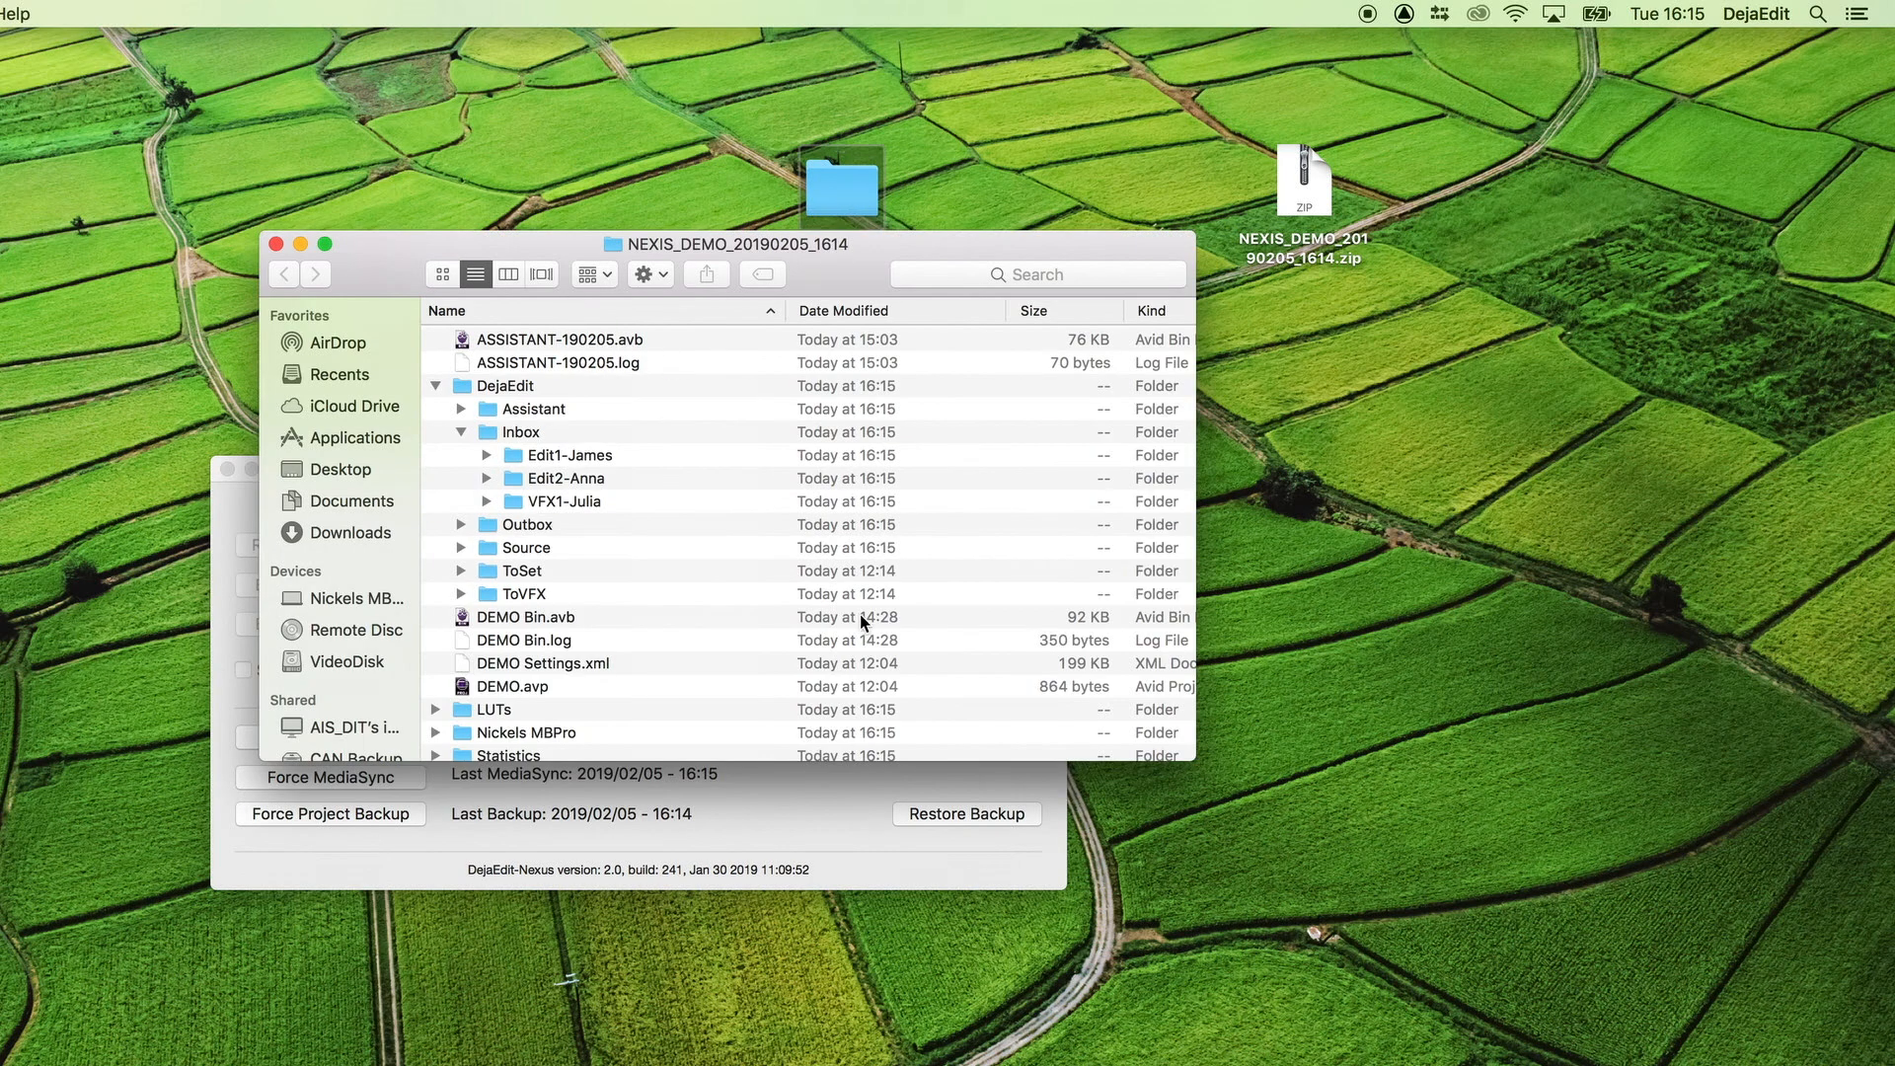
left_click_drag(1192, 758, 1449, 1065)
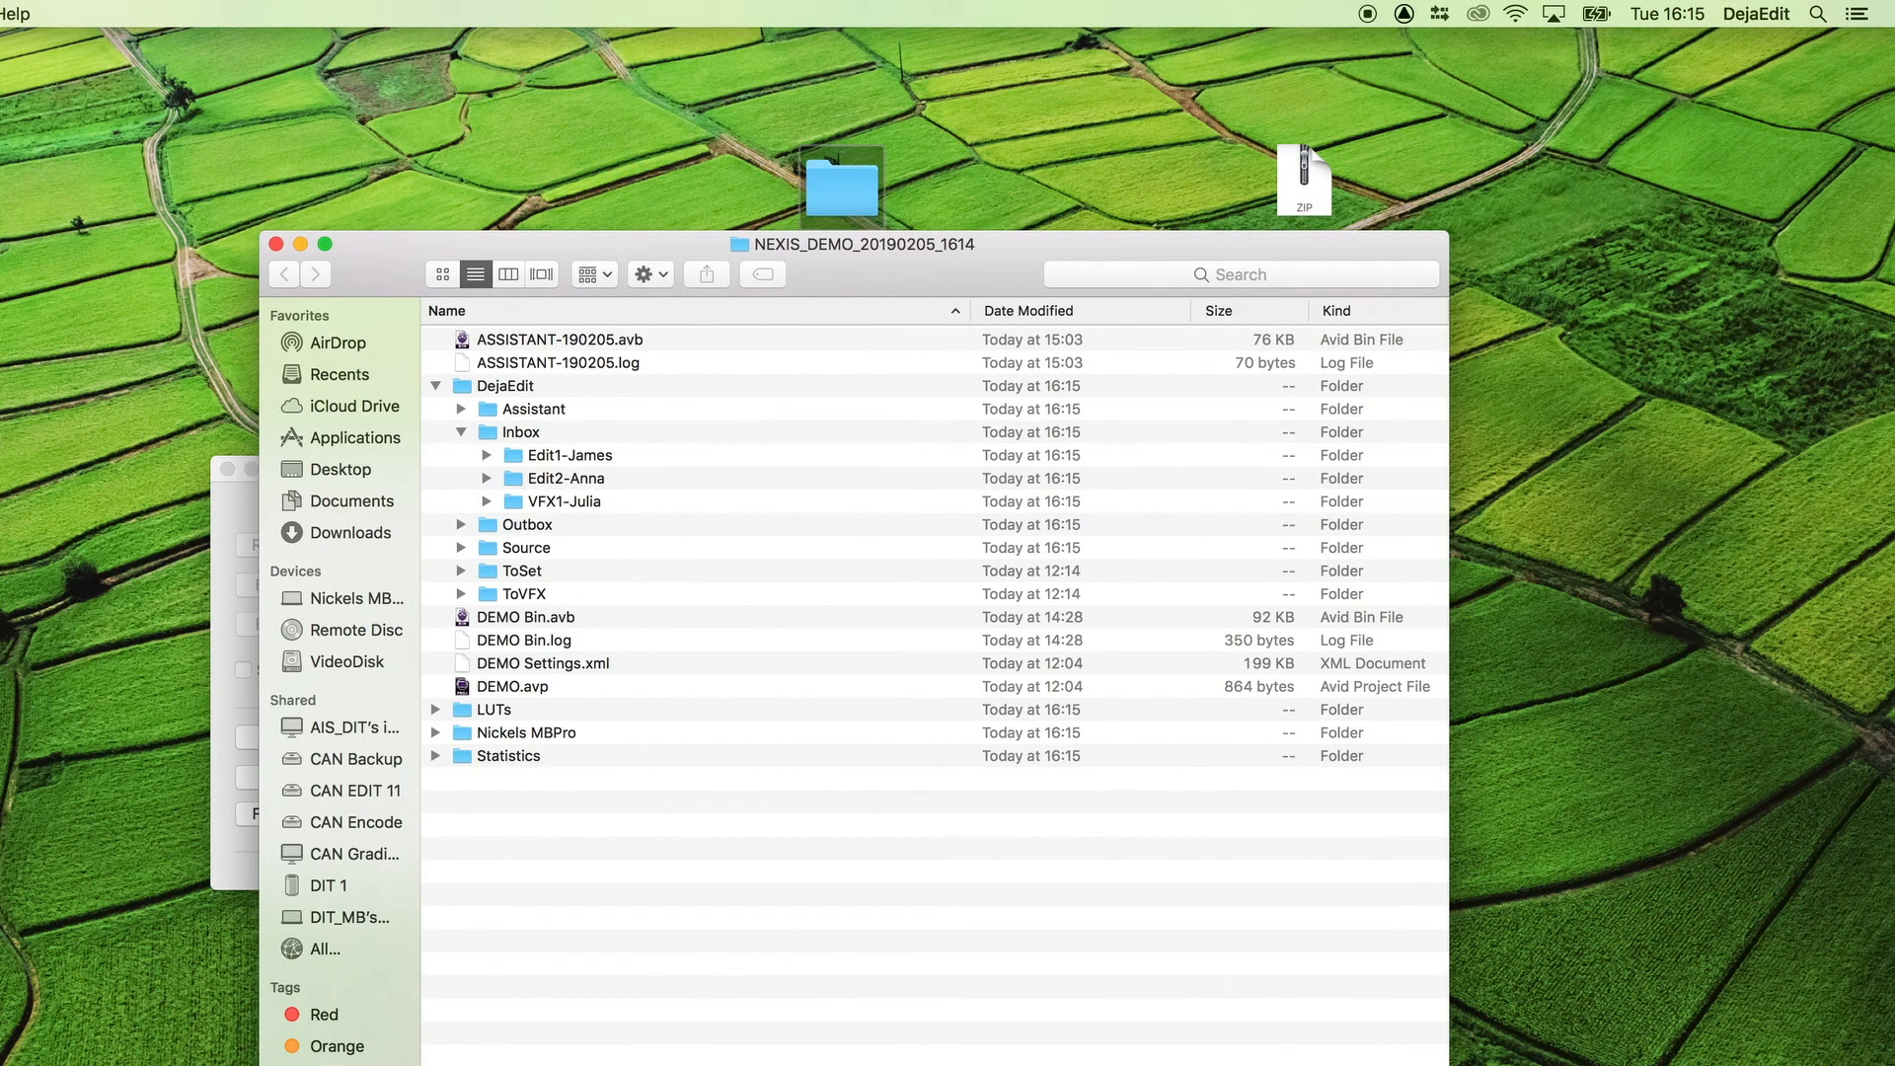